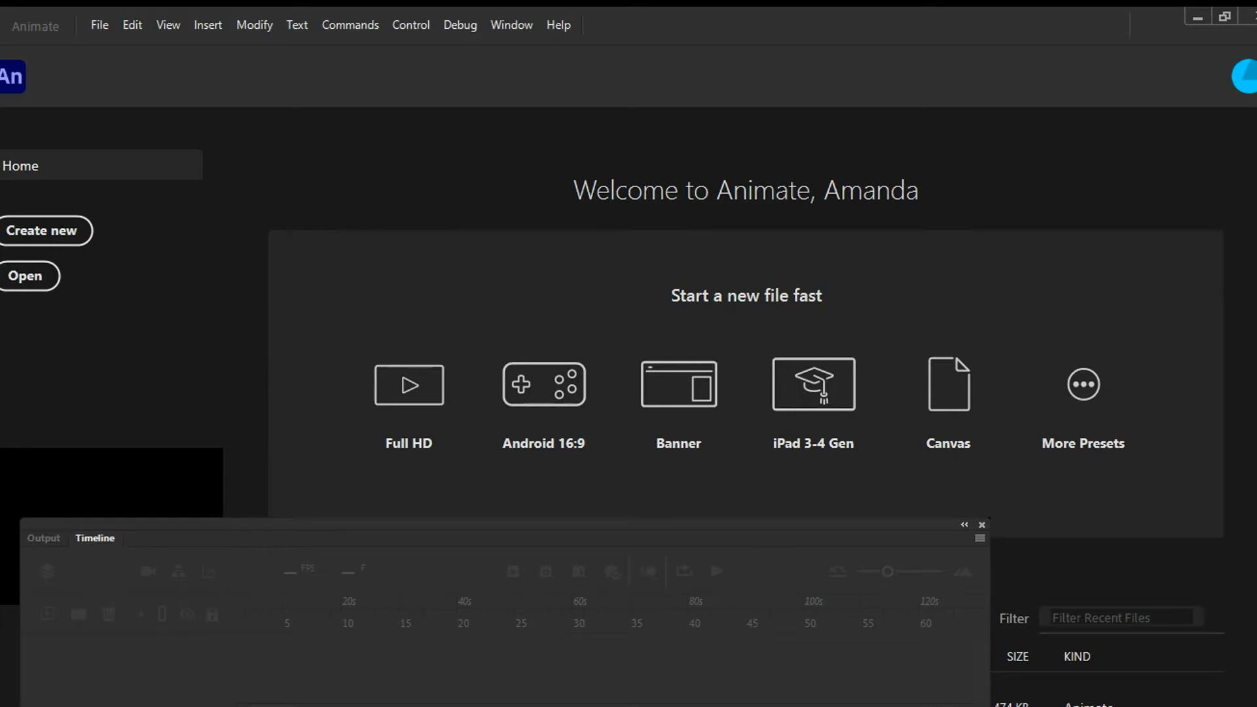
Create a new 640 by 480 document and show its document properties.
{"action": "left_click", "coordinate": [684, 426]}
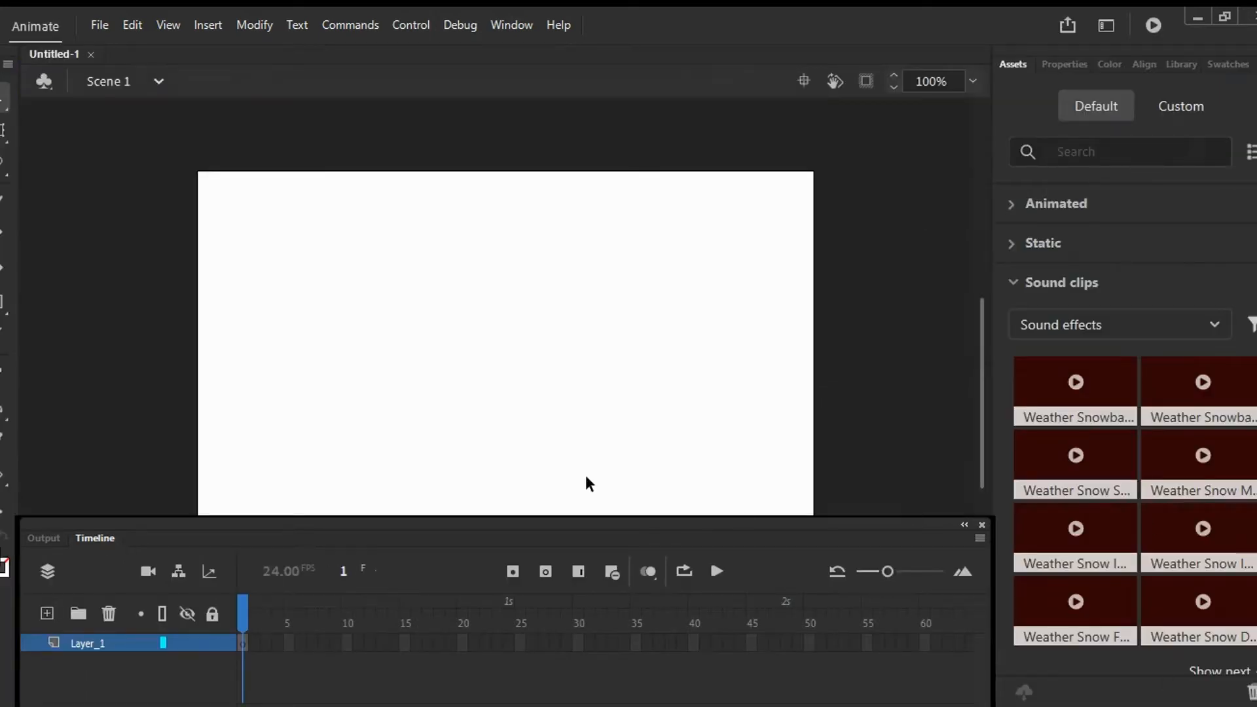
{"action": "left_click", "coordinate": [1065, 64]}
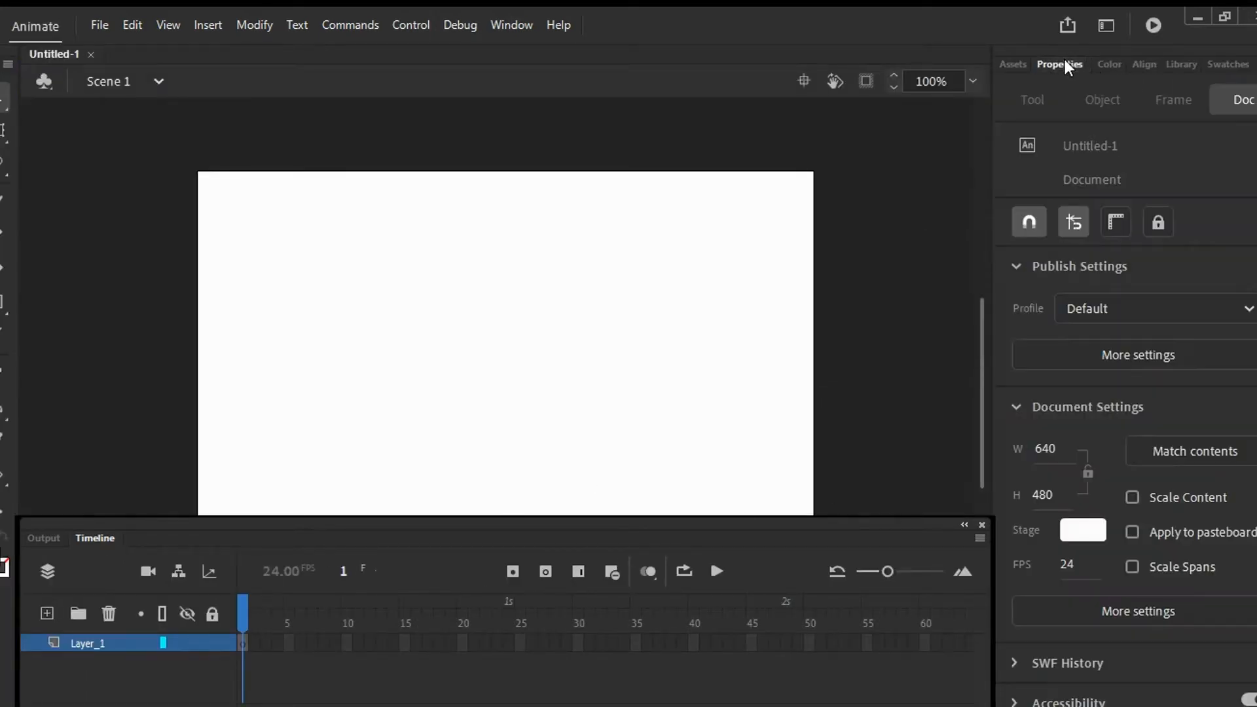
{"action": "scroll", "coordinate": [573, 329], "scroll_direction": "down", "scroll_amount": 2}
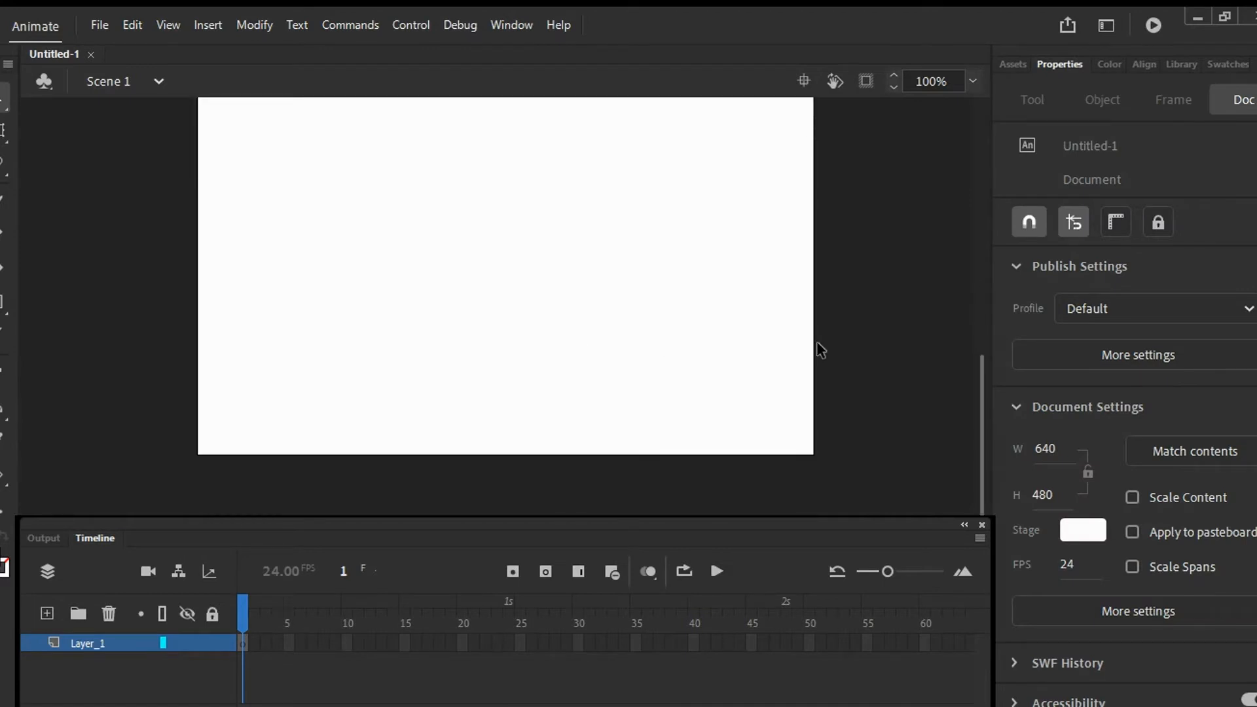
{"action": "left_click_drag", "start_coordinate": [979, 414], "coordinate": [980, 385]}
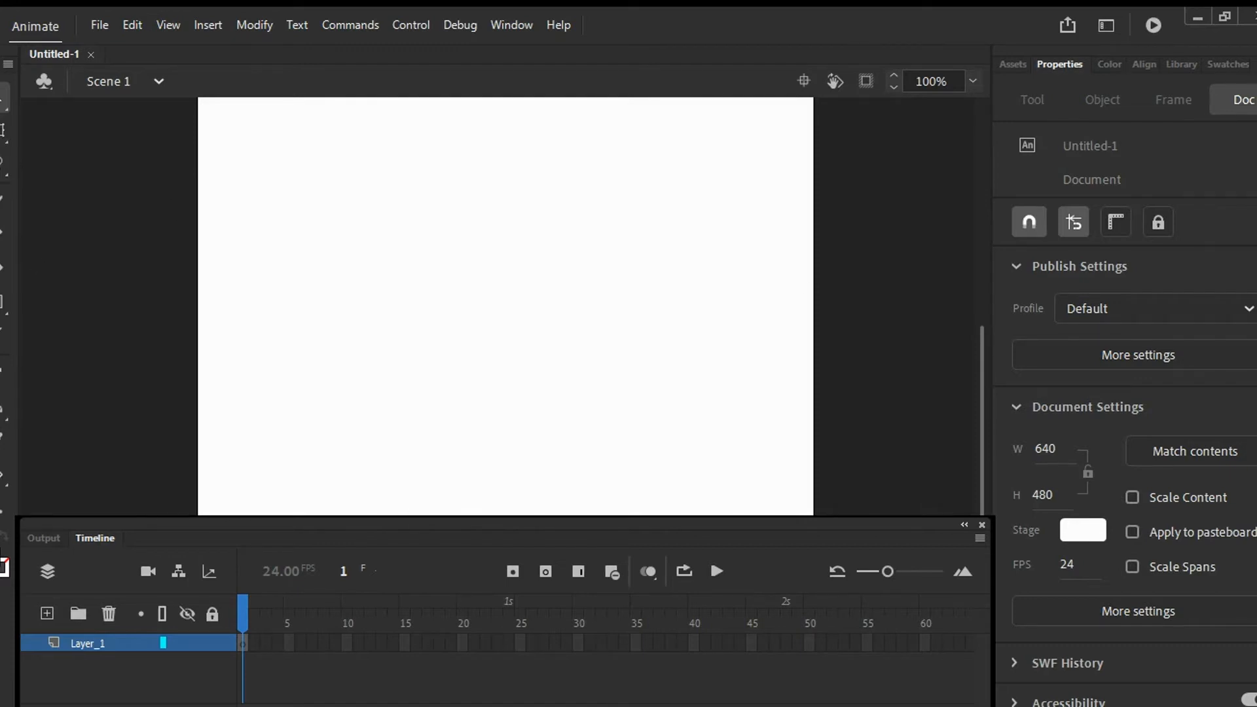
Draw a looping pink freehand stroke across the stage with the Classic Brush and erase everything on the stage.
{"action": "left_click", "coordinate": [4, 205]}
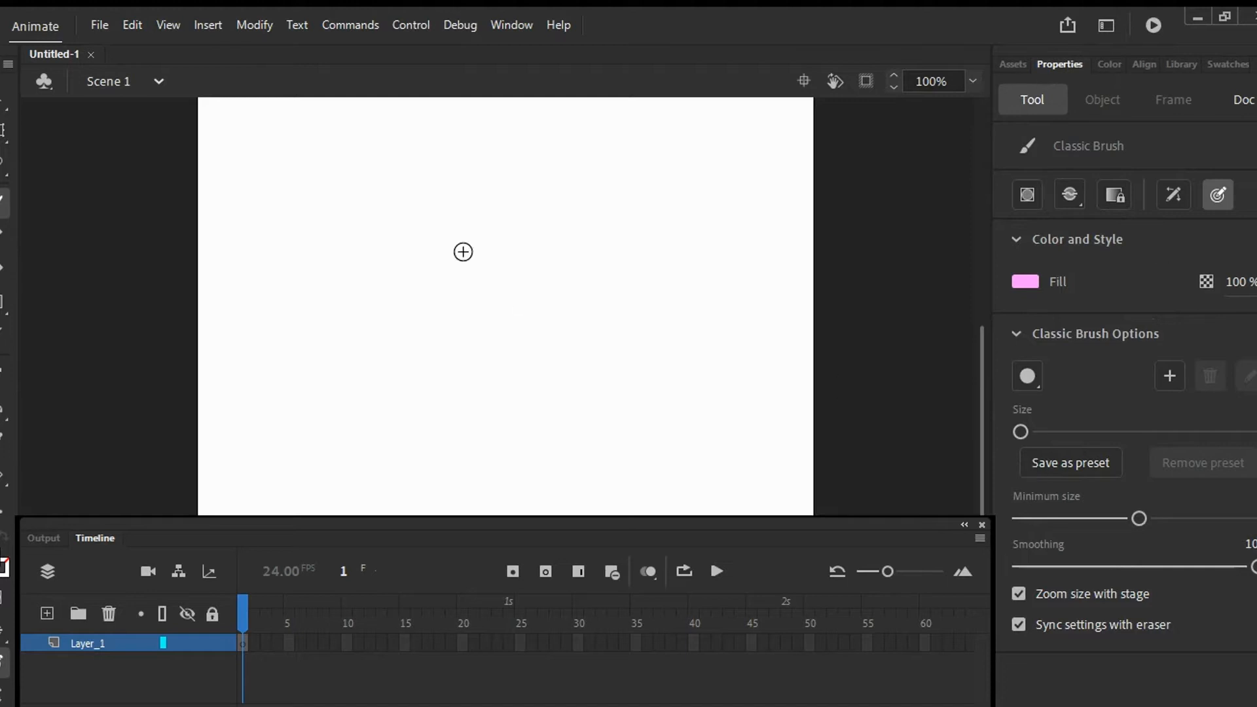
{"action": "mouse_move", "coordinate": [230, 341]}
{"action": "left_mouse_down"}
{"action": "mouse_move", "coordinate": [313, 187]}
{"action": "mouse_move", "coordinate": [722, 335]}
{"action": "mouse_move", "coordinate": [671, 335]}
{"action": "mouse_move", "coordinate": [586, 183]}
{"action": "mouse_move", "coordinate": [418, 190]}
{"action": "mouse_move", "coordinate": [648, 178]}
{"action": "mouse_move", "coordinate": [712, 271]}
{"action": "left_mouse_up"}
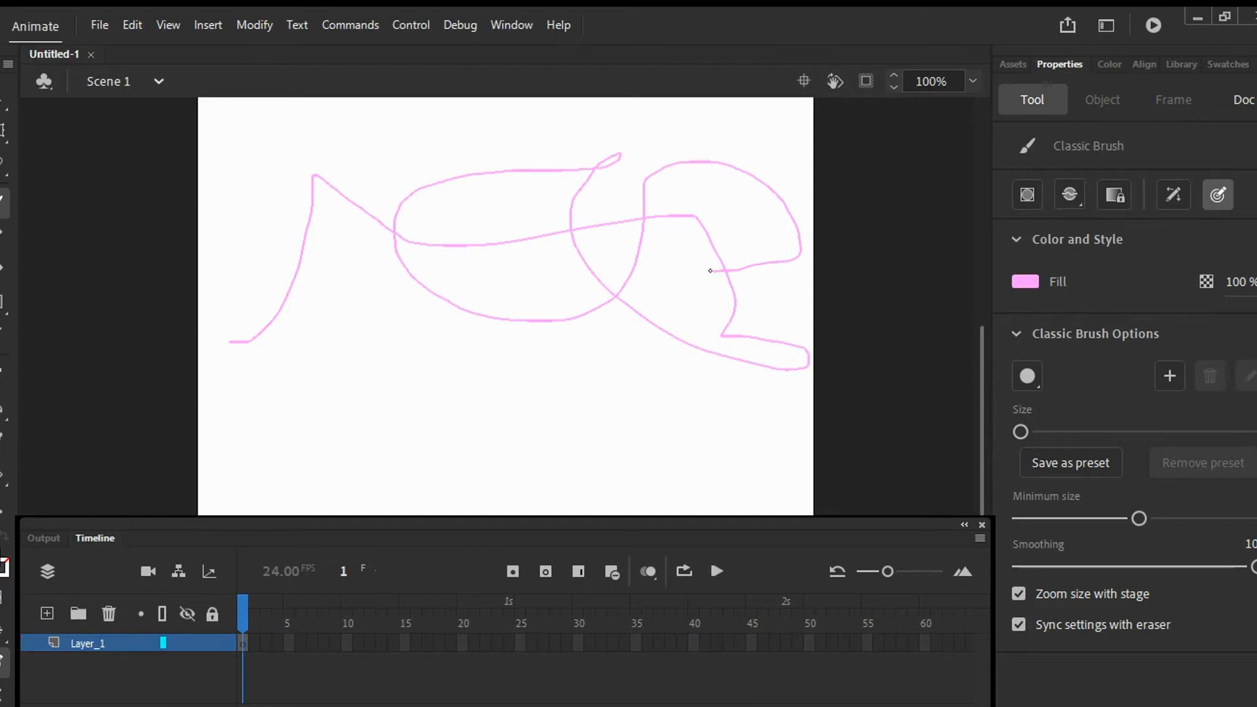
{"action": "double_click", "coordinate": [2, 269]}
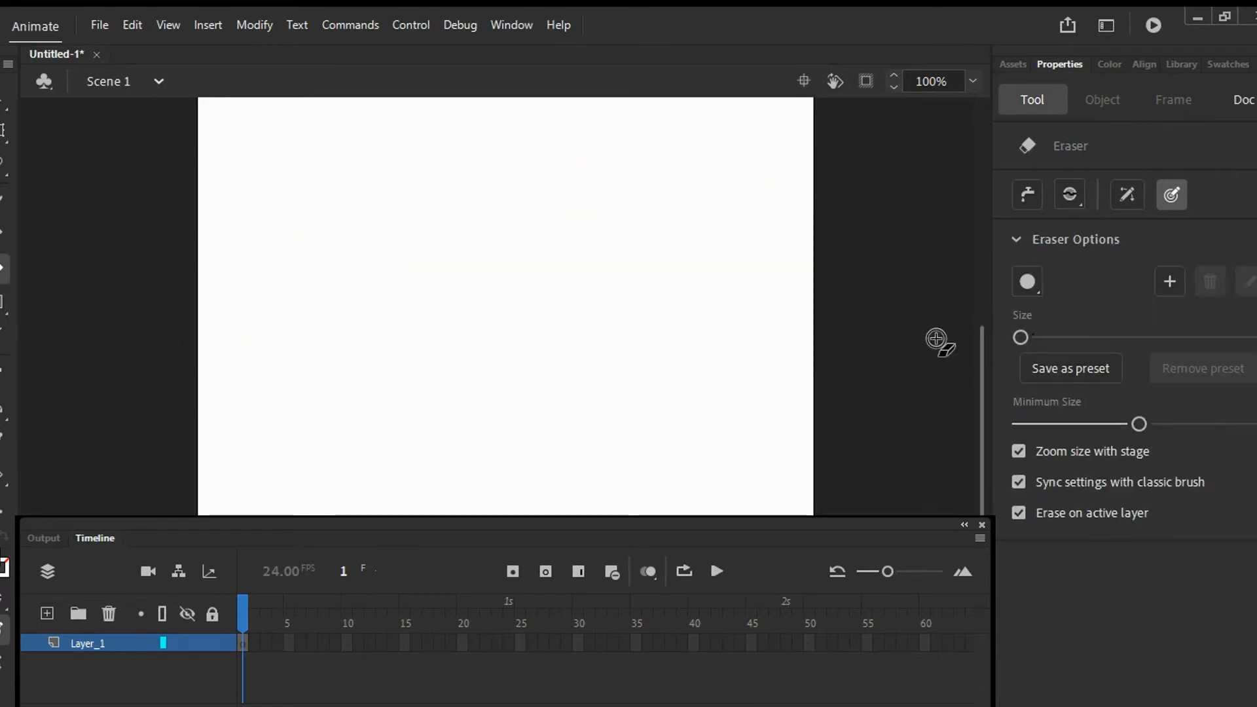
Draw a short angular yellow line near the middle of the stage with the Pencil tool.
{"action": "left_click", "coordinate": [3, 202]}
{"action": "left_click", "coordinate": [3, 238]}
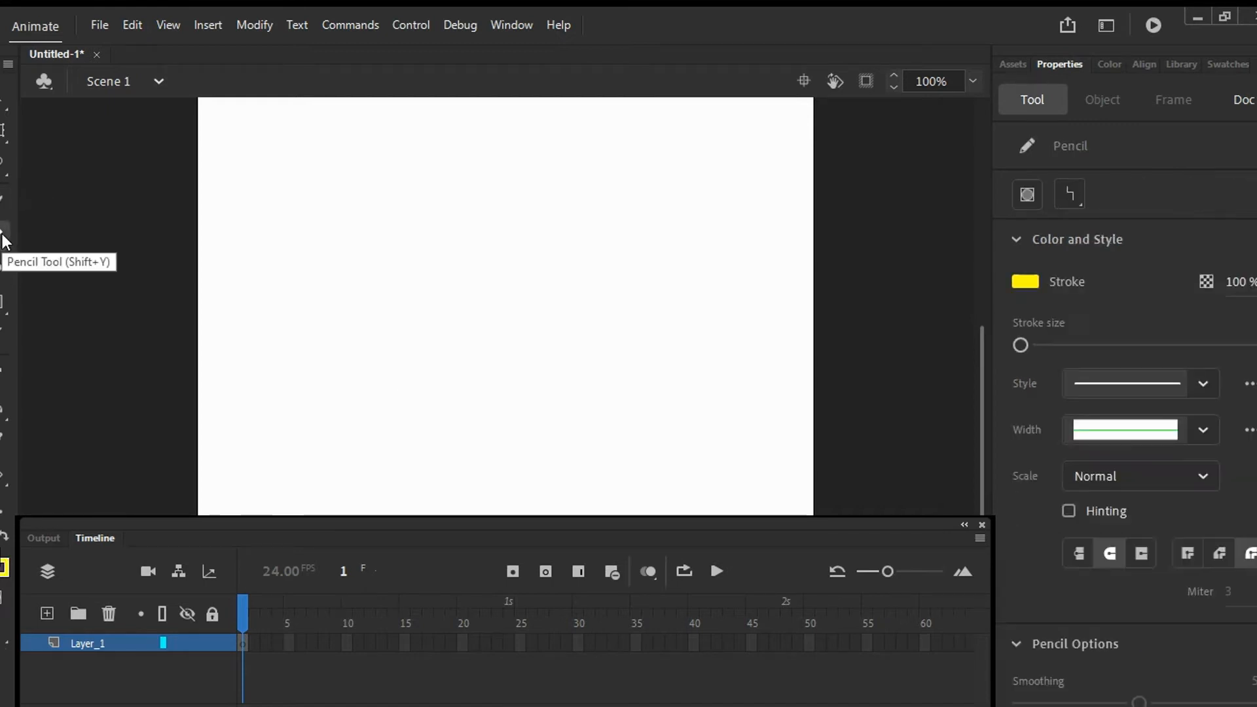
{"action": "mouse_move", "coordinate": [504, 231]}
{"action": "left_mouse_down"}
{"action": "mouse_move", "coordinate": [580, 285]}
{"action": "mouse_move", "coordinate": [601, 222]}
{"action": "mouse_move", "coordinate": [542, 253]}
{"action": "left_mouse_up"}
Enlarge the Eraser, rub out the yellow pencil line, and reduce the eraser size again.
{"action": "left_click", "coordinate": [4, 268]}
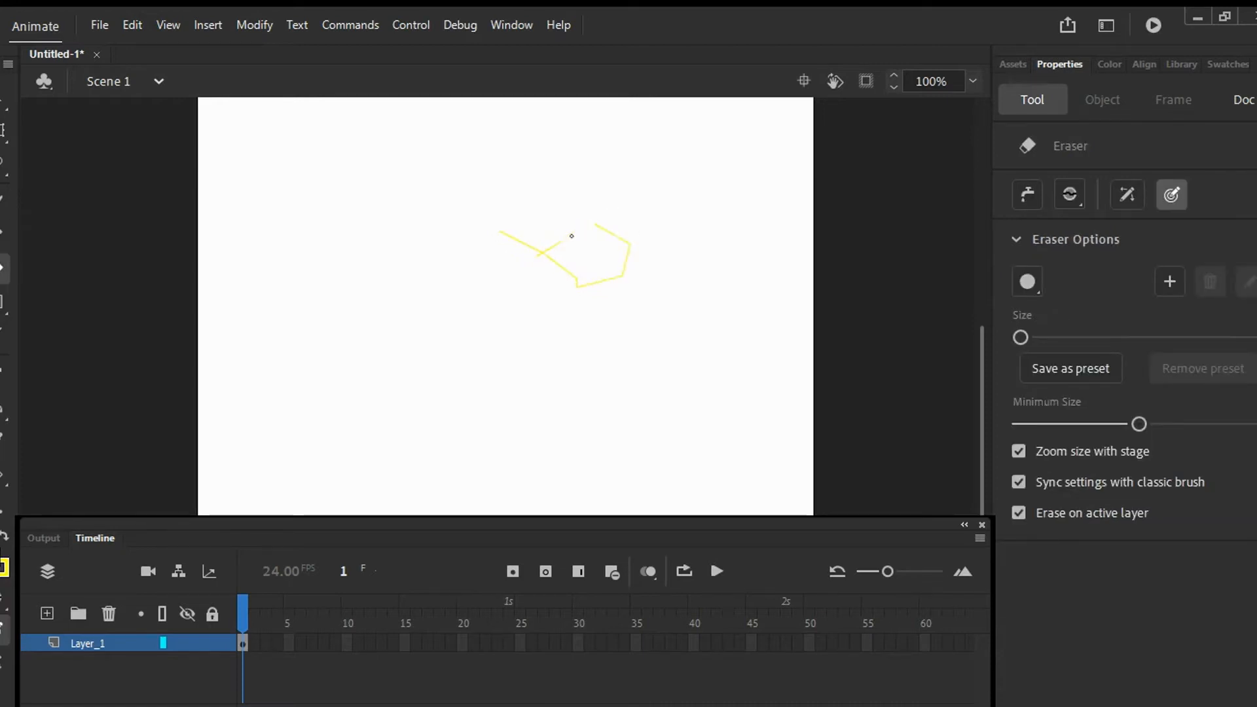
{"action": "left_click_drag", "start_coordinate": [1020, 339], "coordinate": [1031, 332]}
{"action": "left_click_drag", "start_coordinate": [1023, 337], "coordinate": [1047, 337]}
{"action": "mouse_move", "coordinate": [508, 227]}
{"action": "left_mouse_down"}
{"action": "mouse_move", "coordinate": [537, 262]}
{"action": "mouse_move", "coordinate": [648, 192]}
{"action": "mouse_move", "coordinate": [585, 272]}
{"action": "left_mouse_up"}
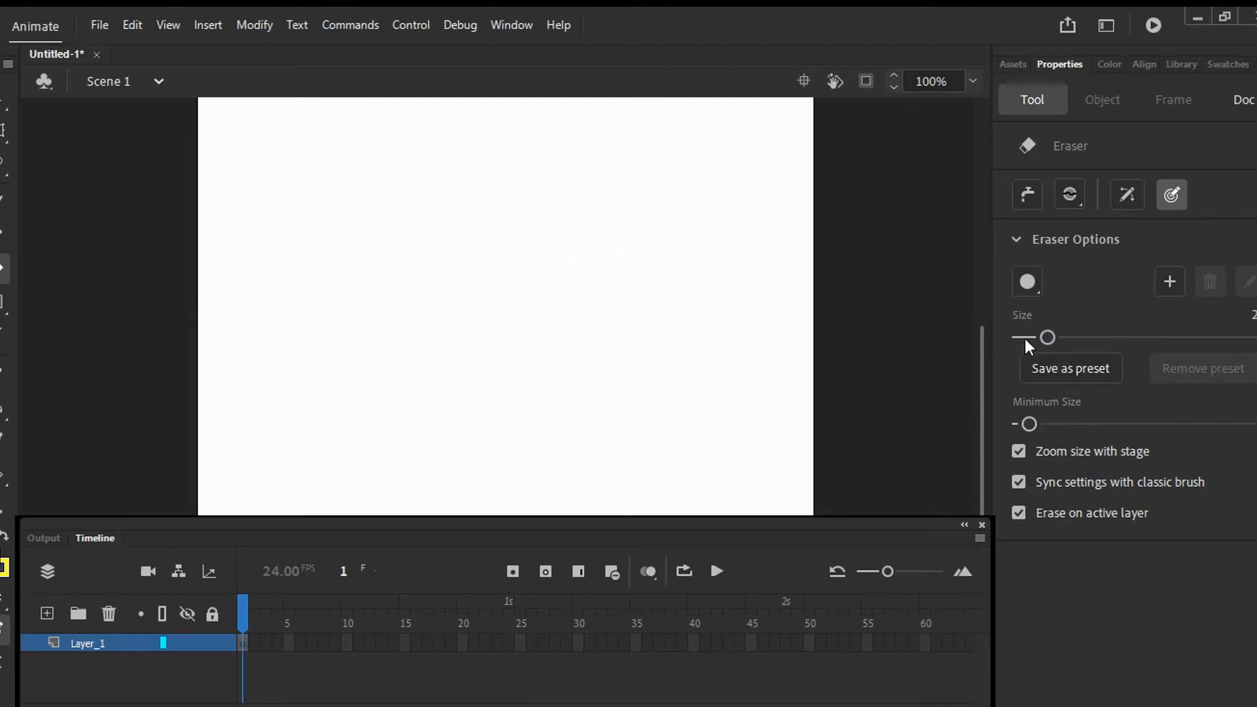
{"action": "left_click_drag", "start_coordinate": [1045, 336], "coordinate": [1023, 342]}
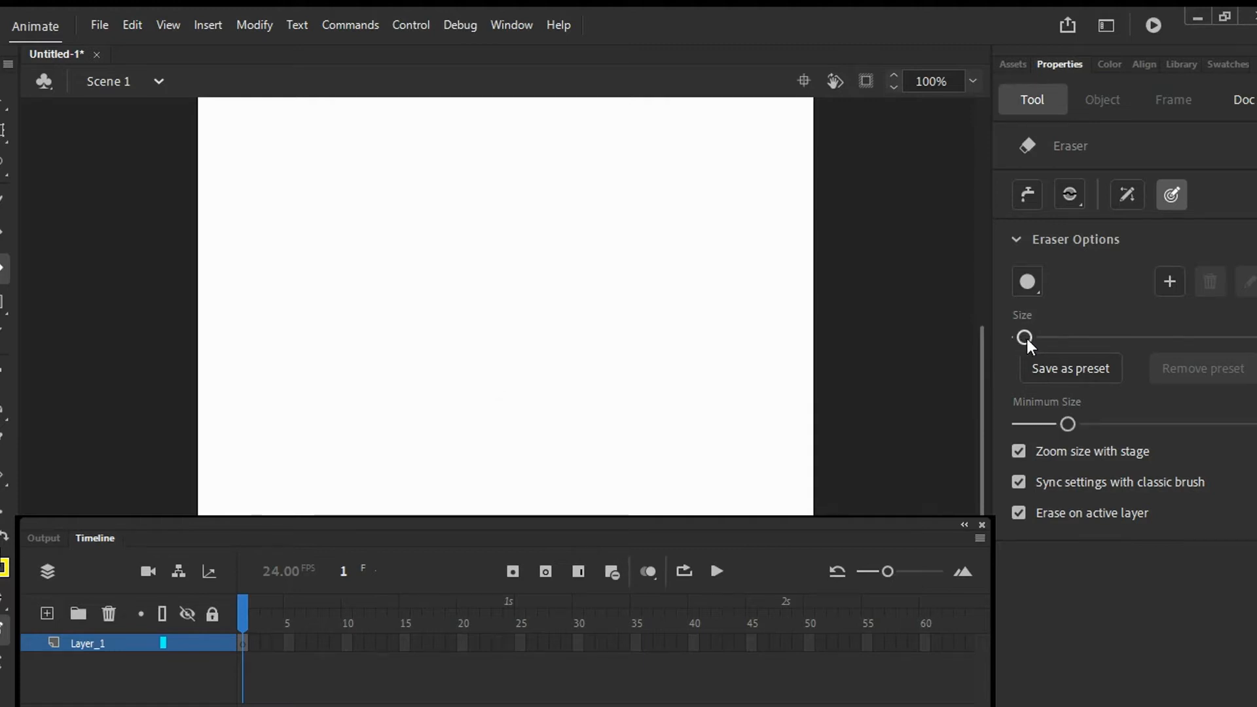
{"action": "left_click", "coordinate": [1, 200]}
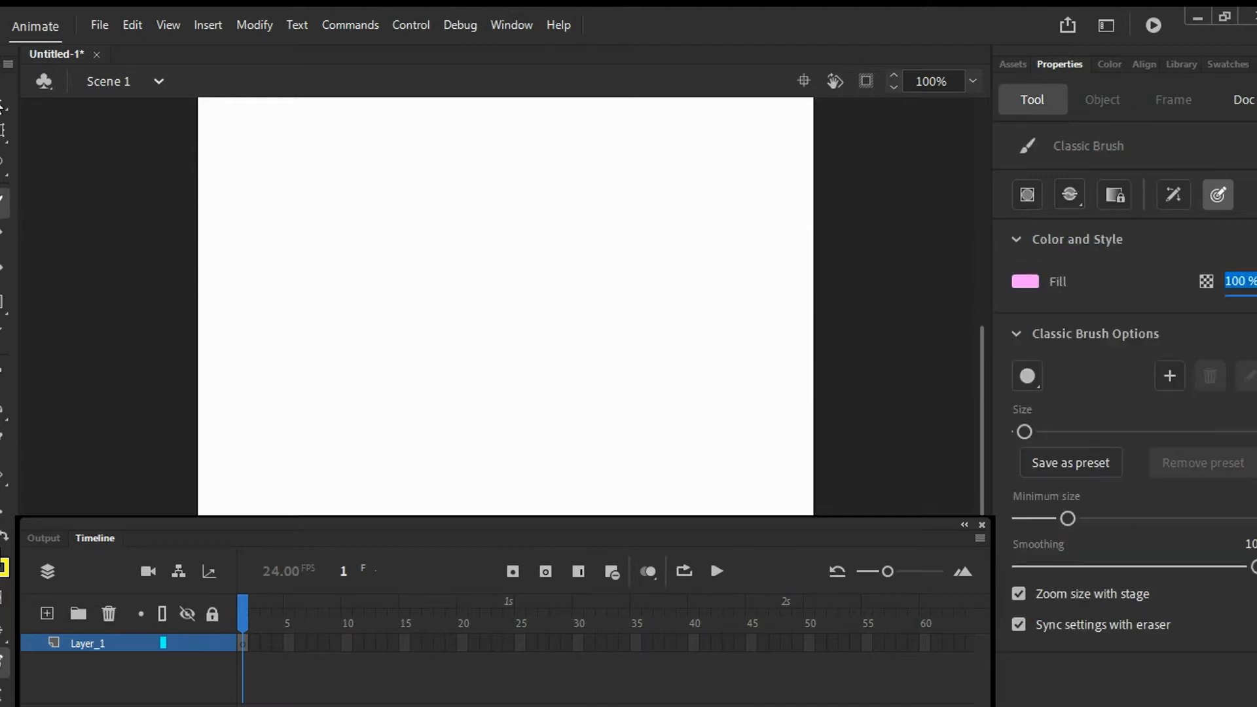
{"action": "left_click", "coordinate": [2, 104]}
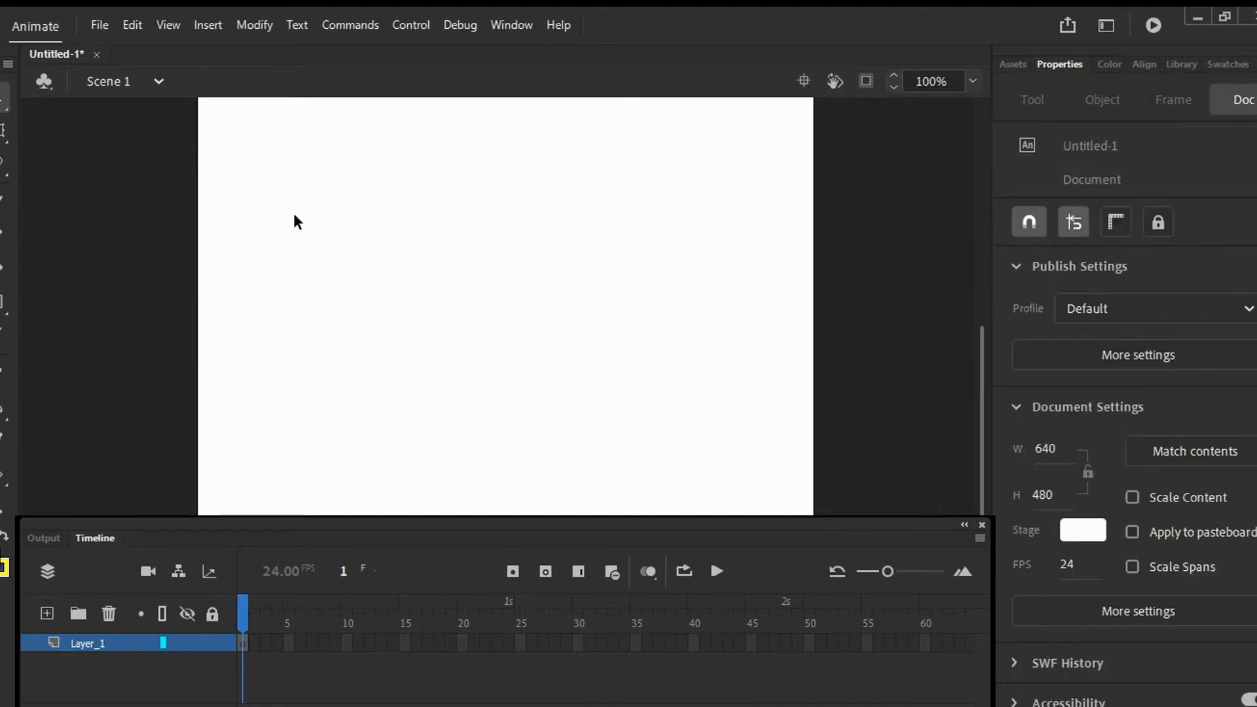
{"action": "left_click_drag", "start_coordinate": [301, 201], "coordinate": [485, 353]}
{"action": "left_click_drag", "start_coordinate": [309, 197], "coordinate": [479, 355]}
{"action": "left_click", "coordinate": [2, 514]}
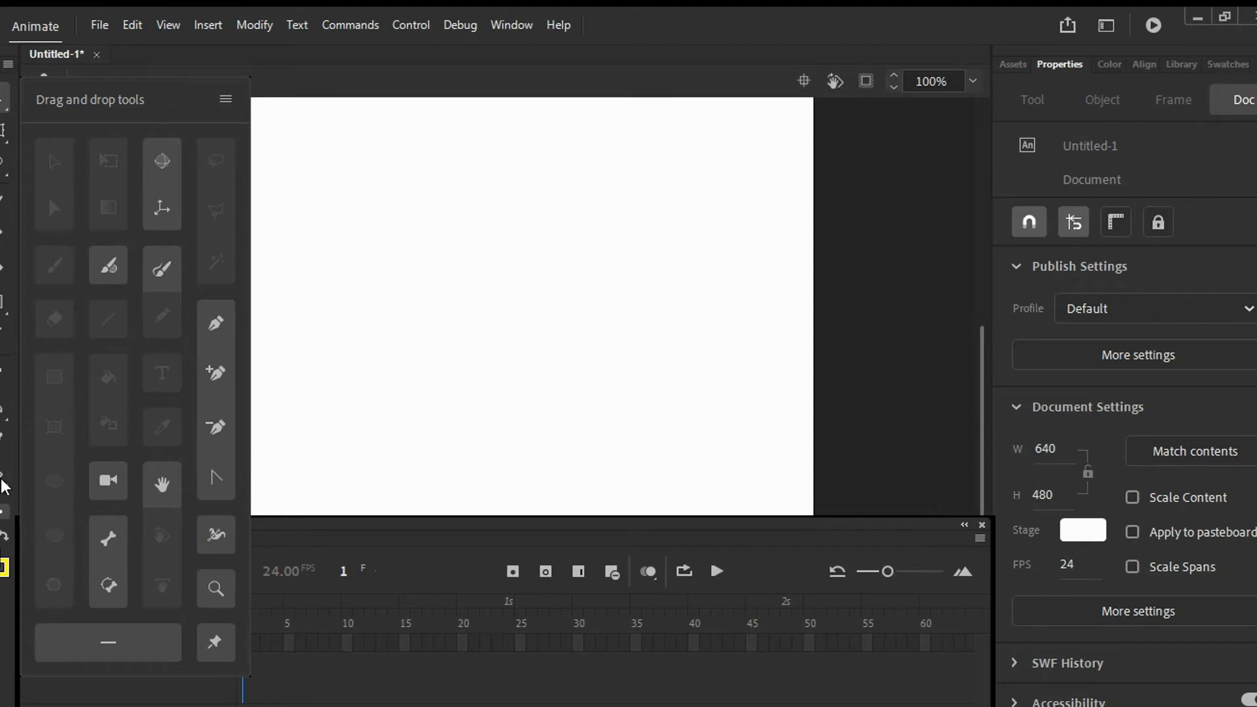
{"action": "left_click", "coordinate": [2, 512]}
Remove the stroke colour and draw a pink oval about 125 by 102 px in the upper-left part of the stage.
{"action": "left_click", "coordinate": [2, 571]}
{"action": "left_click", "coordinate": [321, 308]}
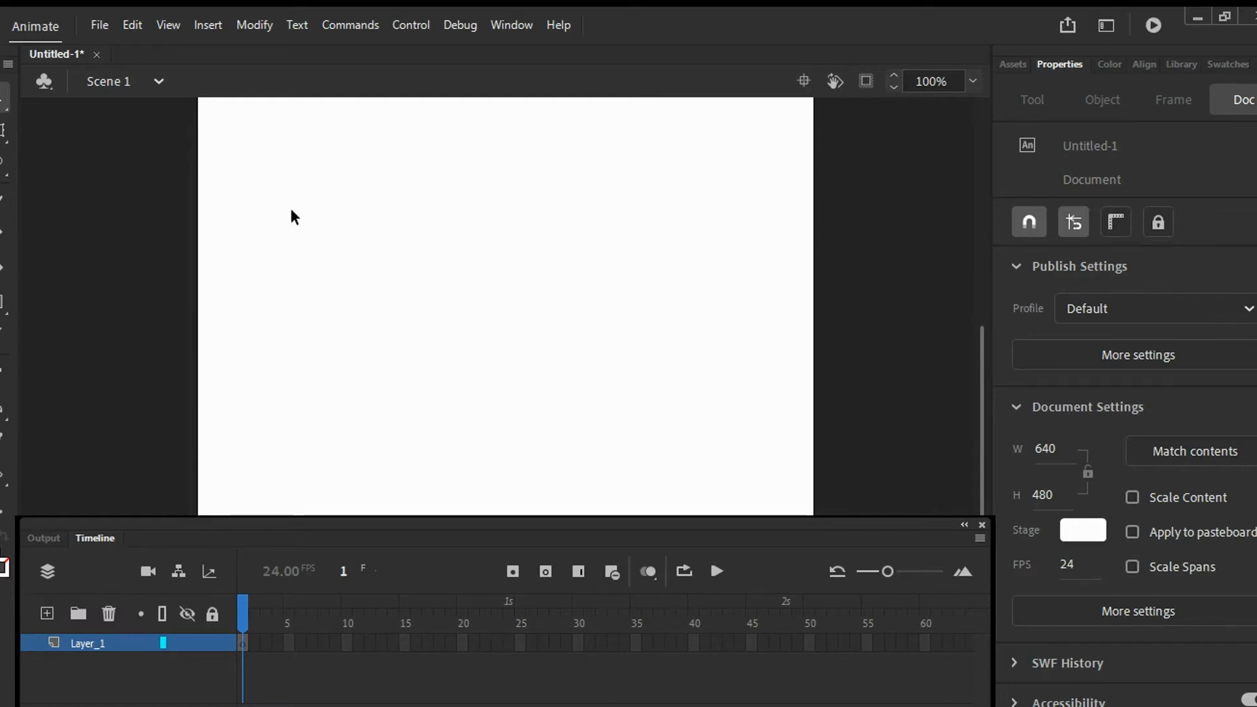
{"action": "left_click", "coordinate": [1, 302]}
{"action": "left_click", "coordinate": [62, 366]}
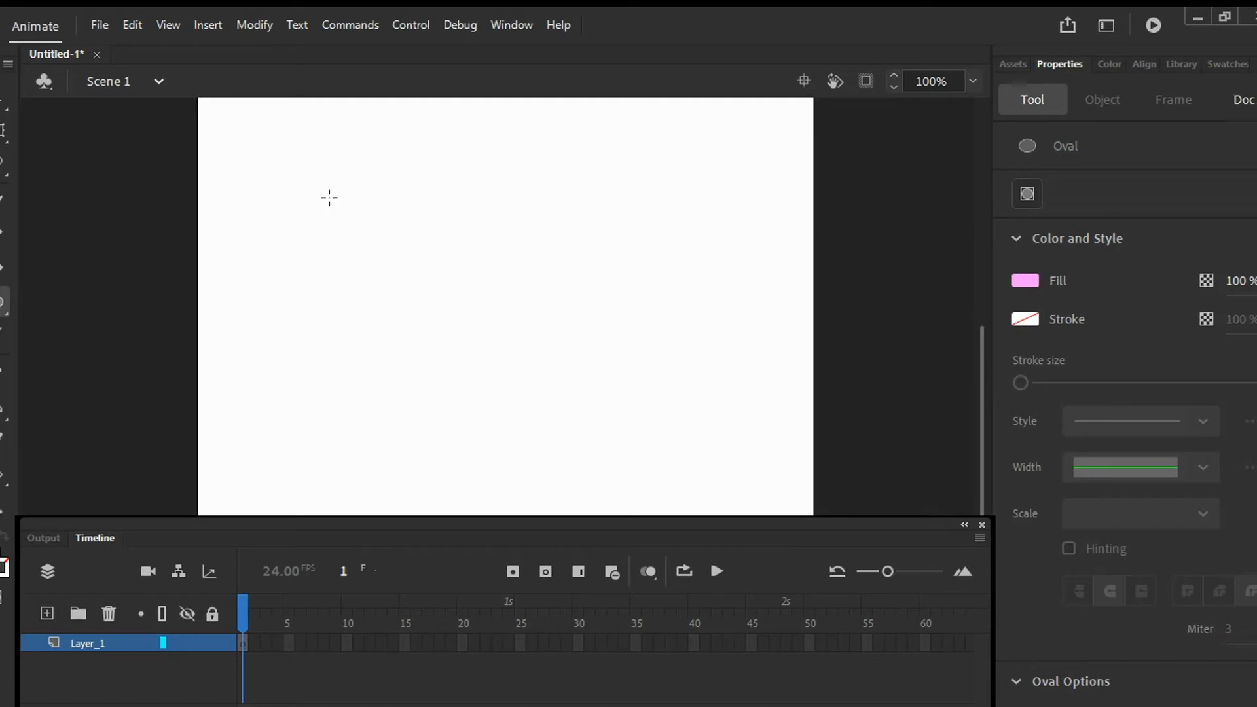
{"action": "mouse_move", "coordinate": [326, 186]}
{"action": "left_mouse_down"}
{"action": "mouse_move", "coordinate": [448, 308]}
{"action": "mouse_move", "coordinate": [448, 286]}
{"action": "left_mouse_up"}
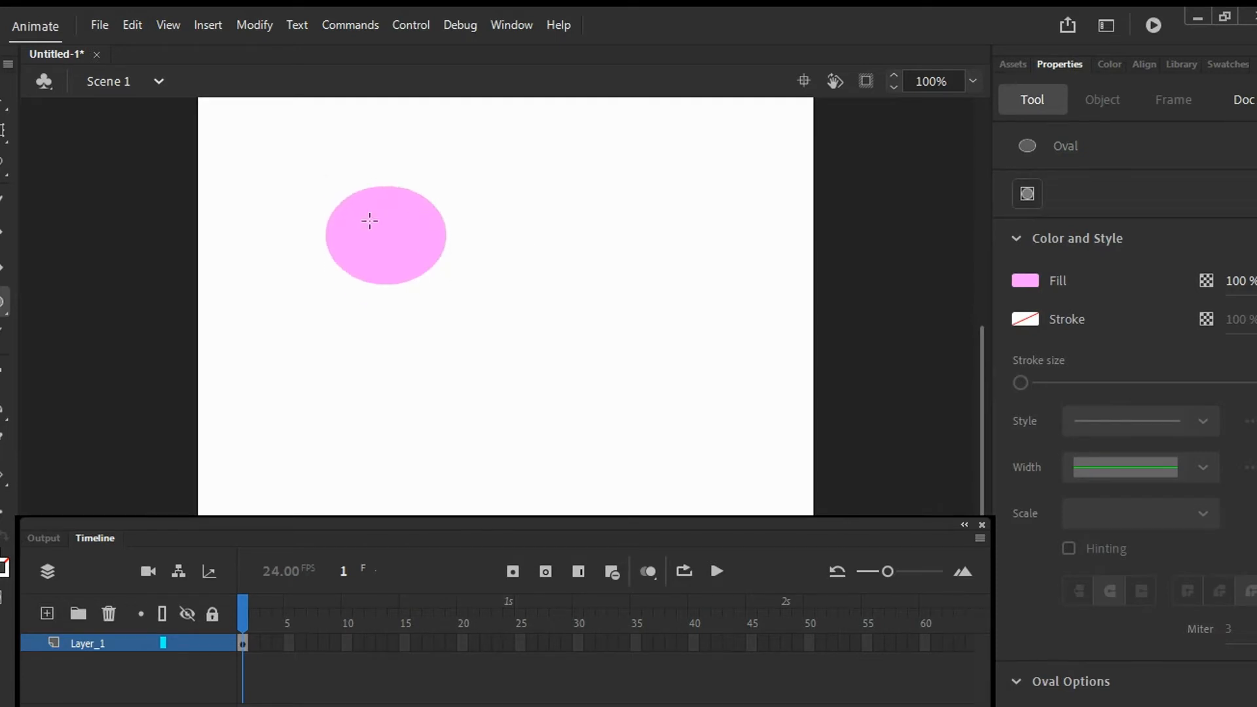
Move the pink oval toward the middle of the stage, to about X 237, Y 113.
{"action": "key", "text": "v"}
{"action": "left_click", "coordinate": [385, 271]}
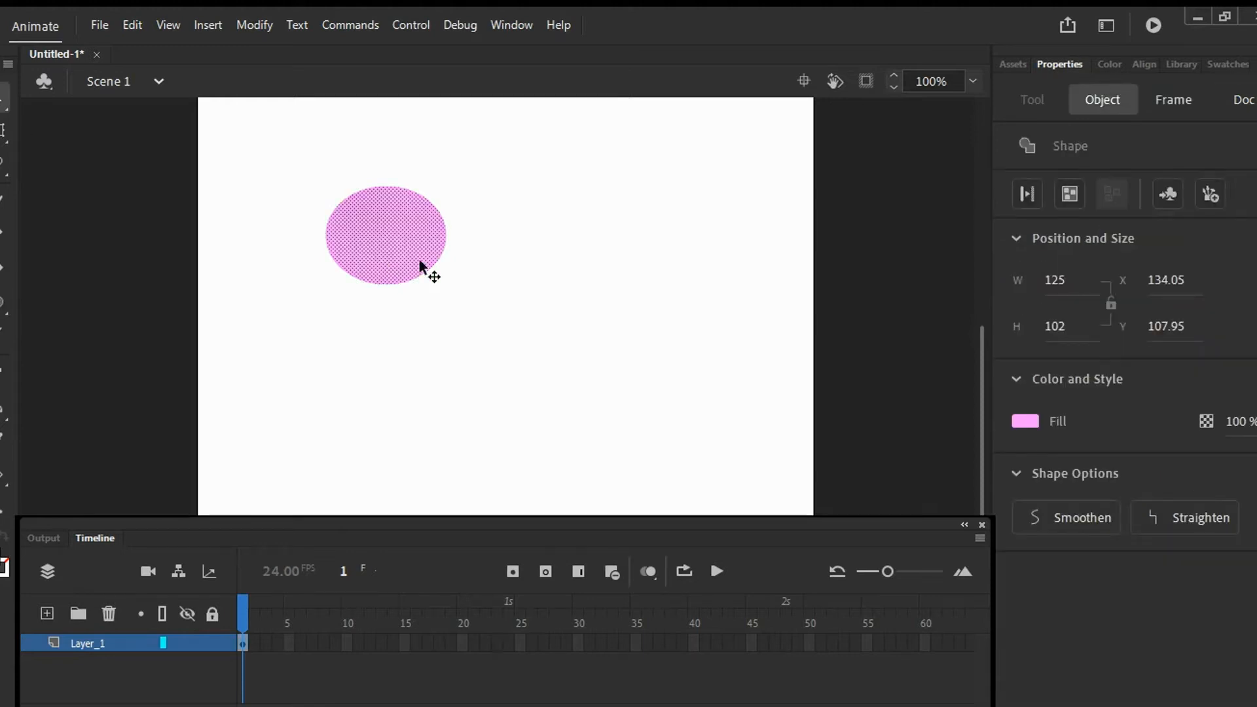
{"action": "left_click_drag", "start_coordinate": [409, 243], "coordinate": [534, 273]}
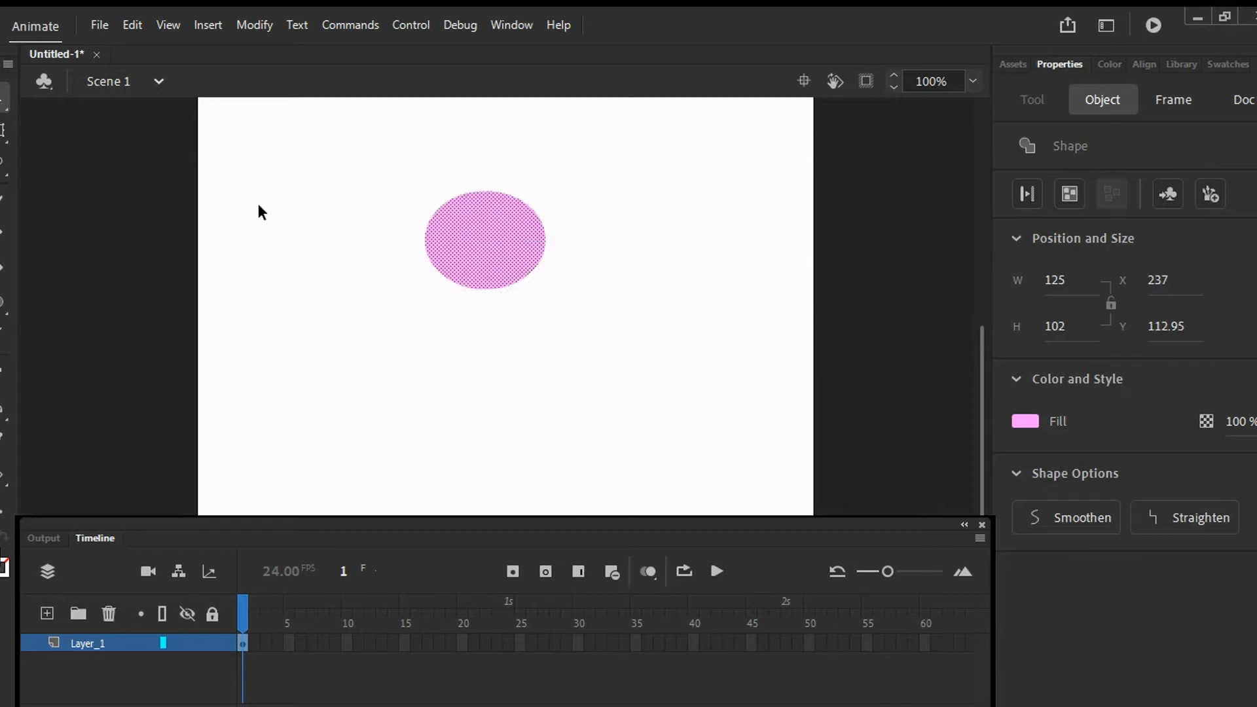
Try stretching the oval with Free Transform, undo, and resize it to about 93 by 126 px.
{"action": "left_click", "coordinate": [3, 130]}
{"action": "left_click_drag", "start_coordinate": [547, 240], "coordinate": [579, 240]}
{"action": "left_click_drag", "start_coordinate": [391, 258], "coordinate": [486, 348]}
{"action": "key", "text": "ctrl+z"}
{"action": "key", "text": "ctrl+z"}
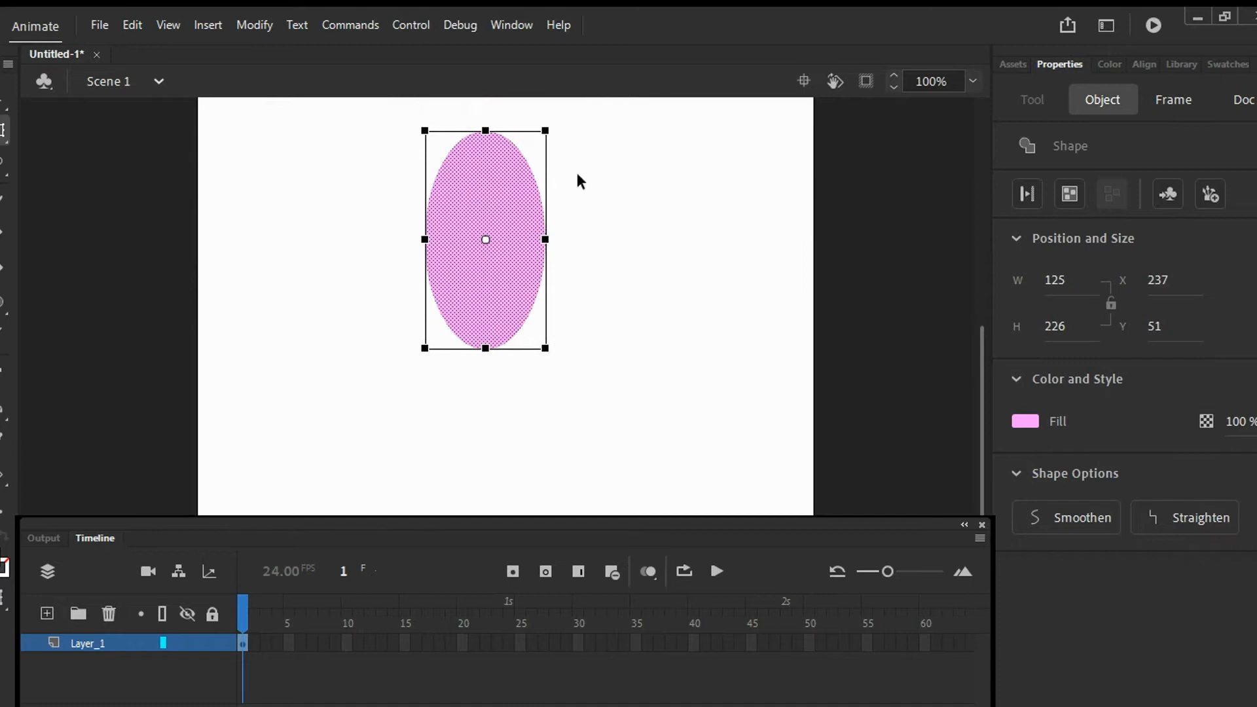
{"action": "left_click_drag", "start_coordinate": [544, 130], "coordinate": [440, 300]}
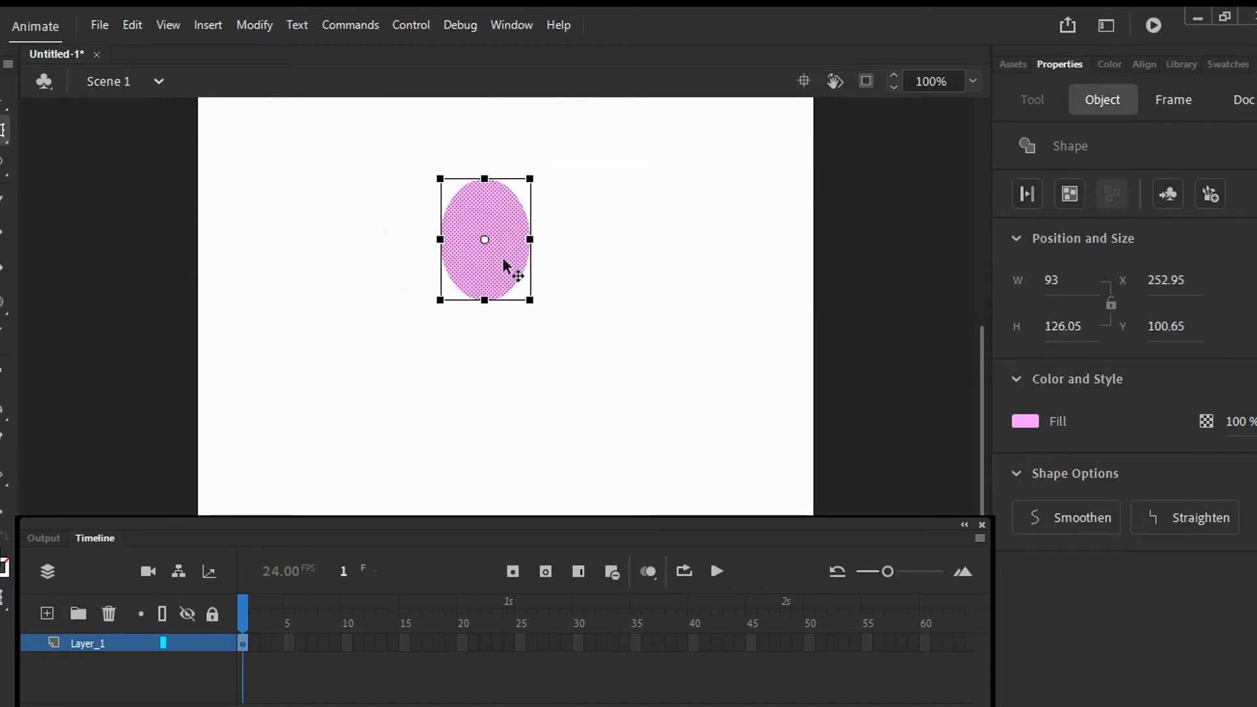
{"action": "left_click", "coordinate": [542, 323]}
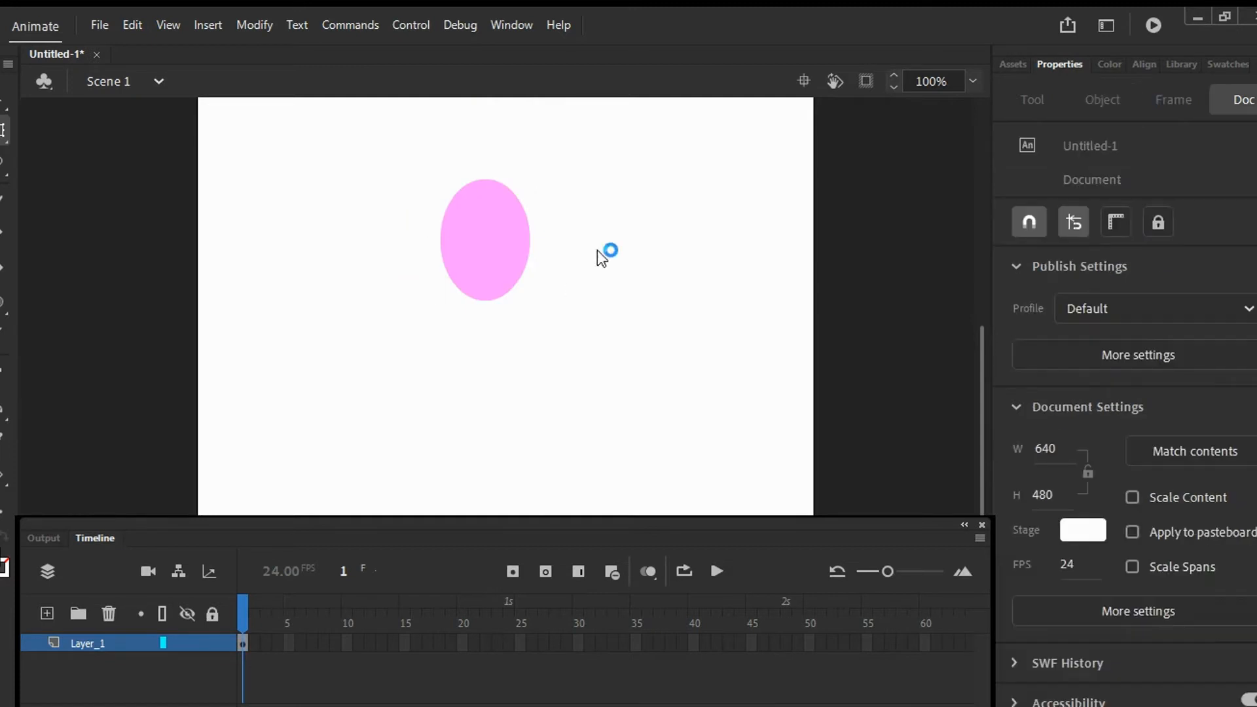
{"action": "left_click", "coordinate": [510, 254]}
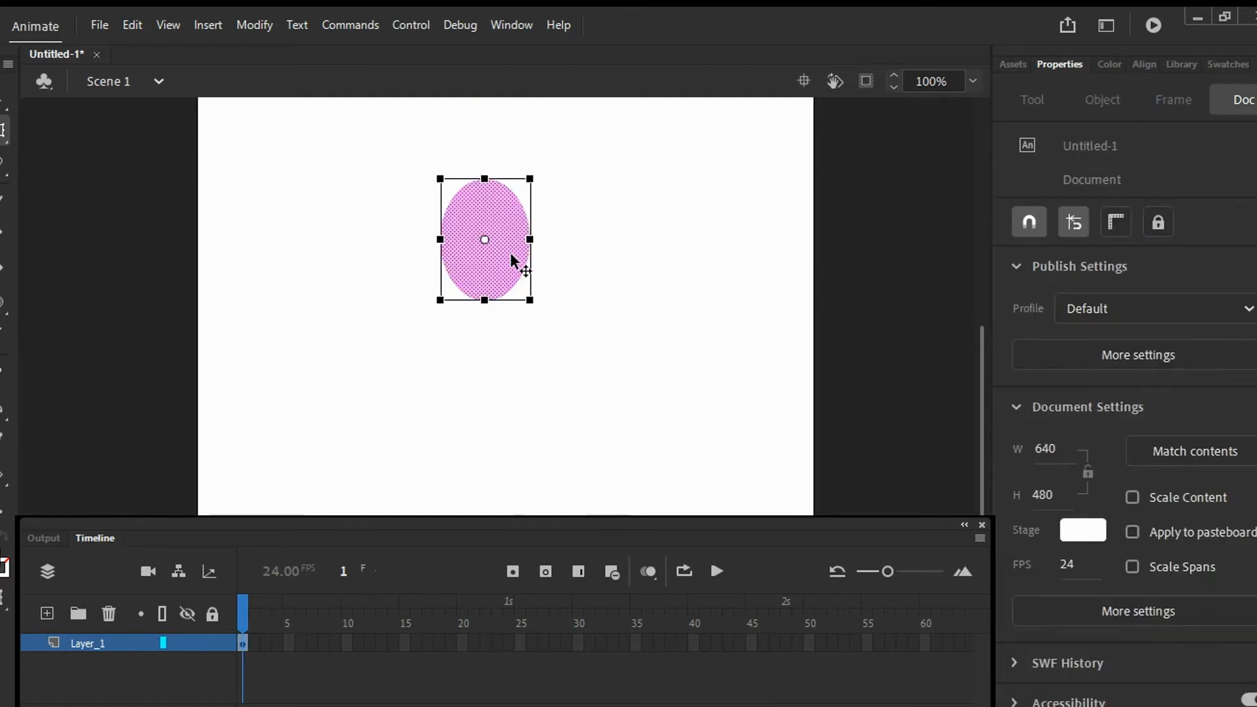
{"action": "left_click", "coordinate": [541, 316]}
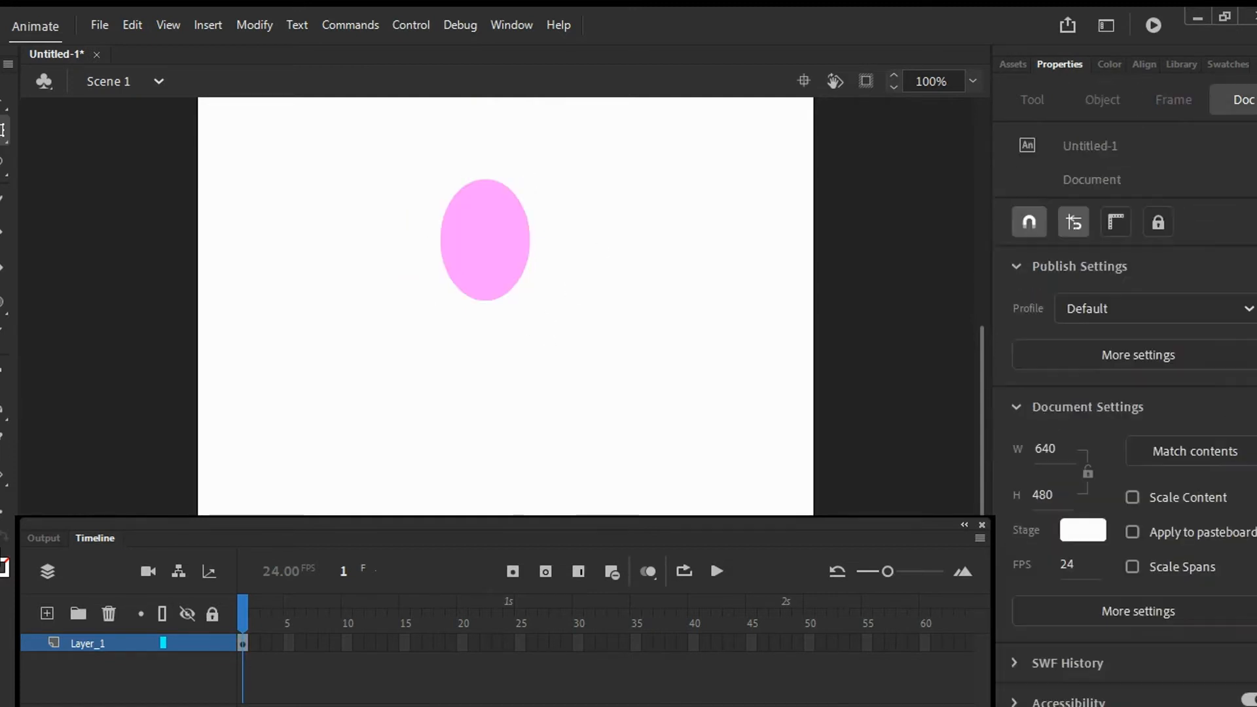
{"action": "left_click", "coordinate": [493, 244]}
{"action": "left_click_drag", "start_coordinate": [540, 319], "coordinate": [576, 385]}
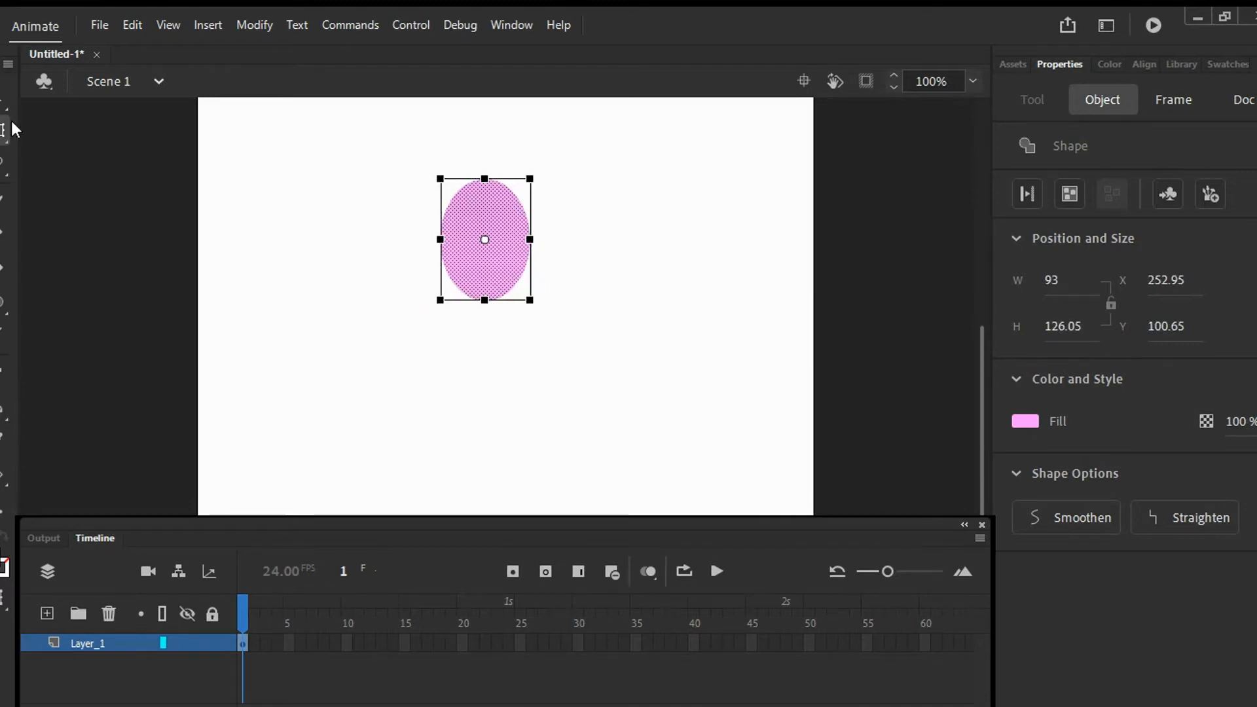
Delete the pink oval from the stage.
{"action": "left_click", "coordinate": [4, 98]}
{"action": "left_click_drag", "start_coordinate": [429, 156], "coordinate": [629, 366]}
{"action": "key", "text": "Delete"}
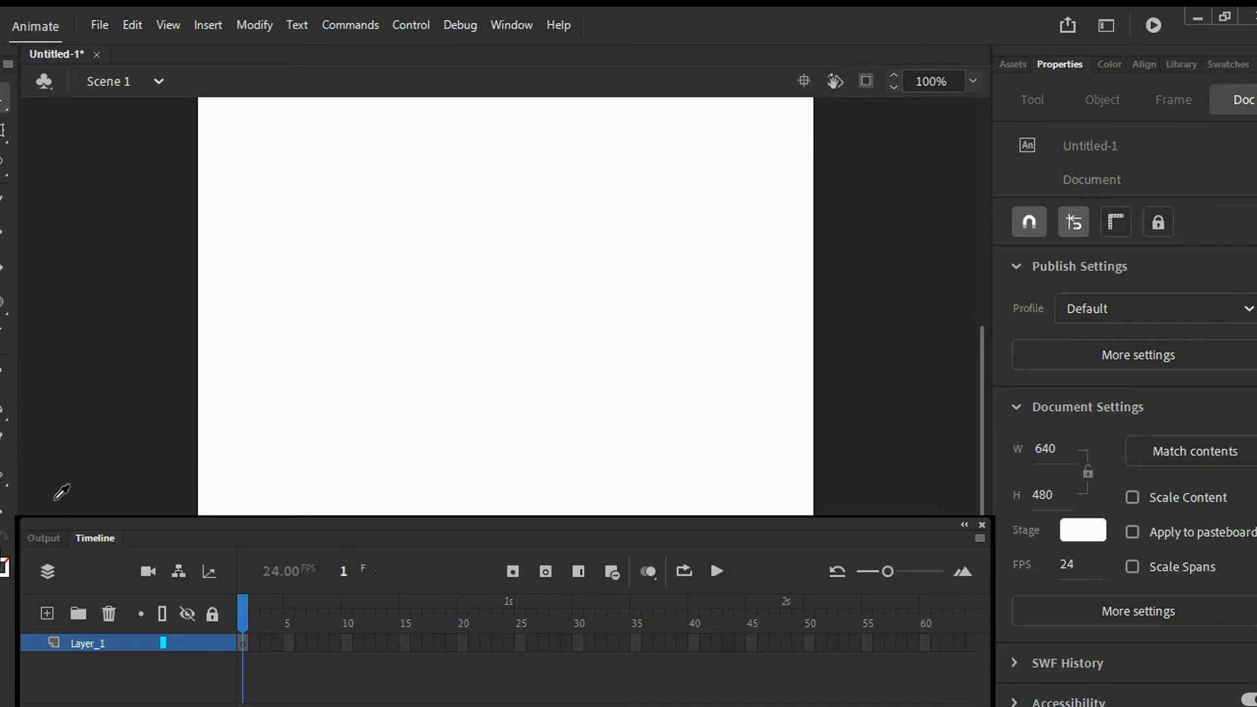
Set a magenta stroke with no fill and draw a tiny circle about 7 px wide in the stage's upper-left area.
{"action": "left_click", "coordinate": [3, 578]}
{"action": "left_click", "coordinate": [71, 490]}
{"action": "left_click", "coordinate": [7, 199]}
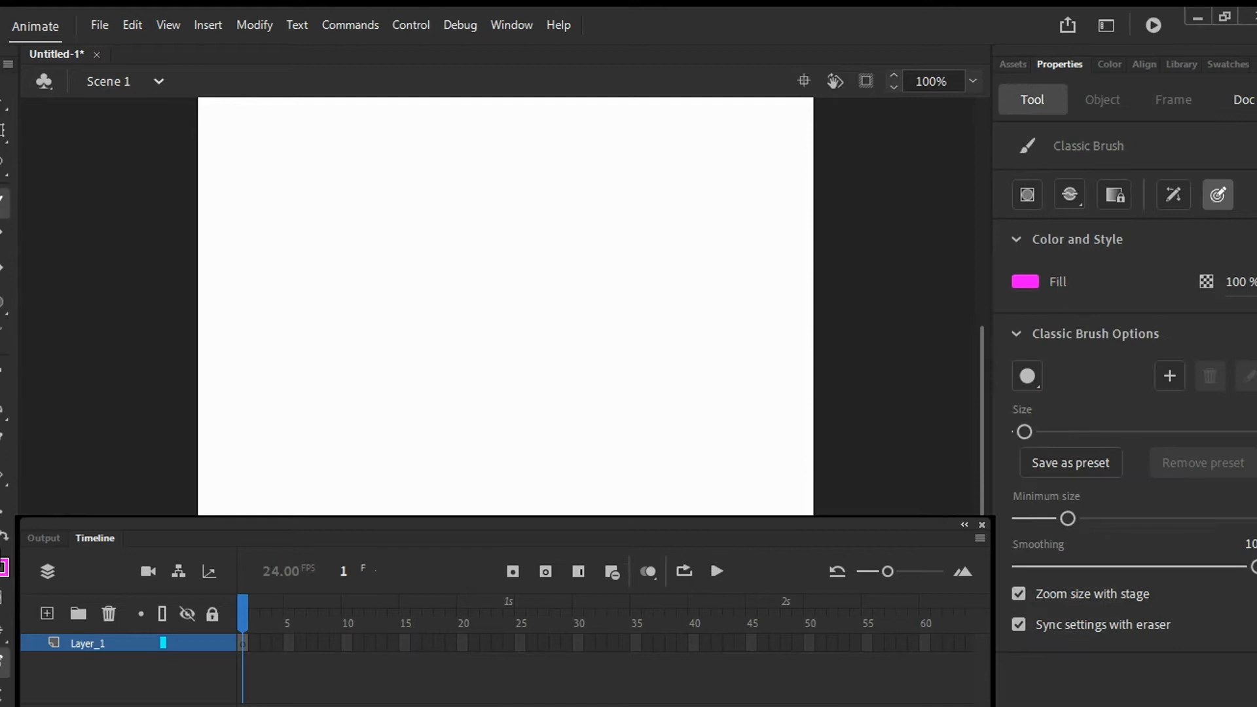
{"action": "left_click", "coordinate": [4, 302]}
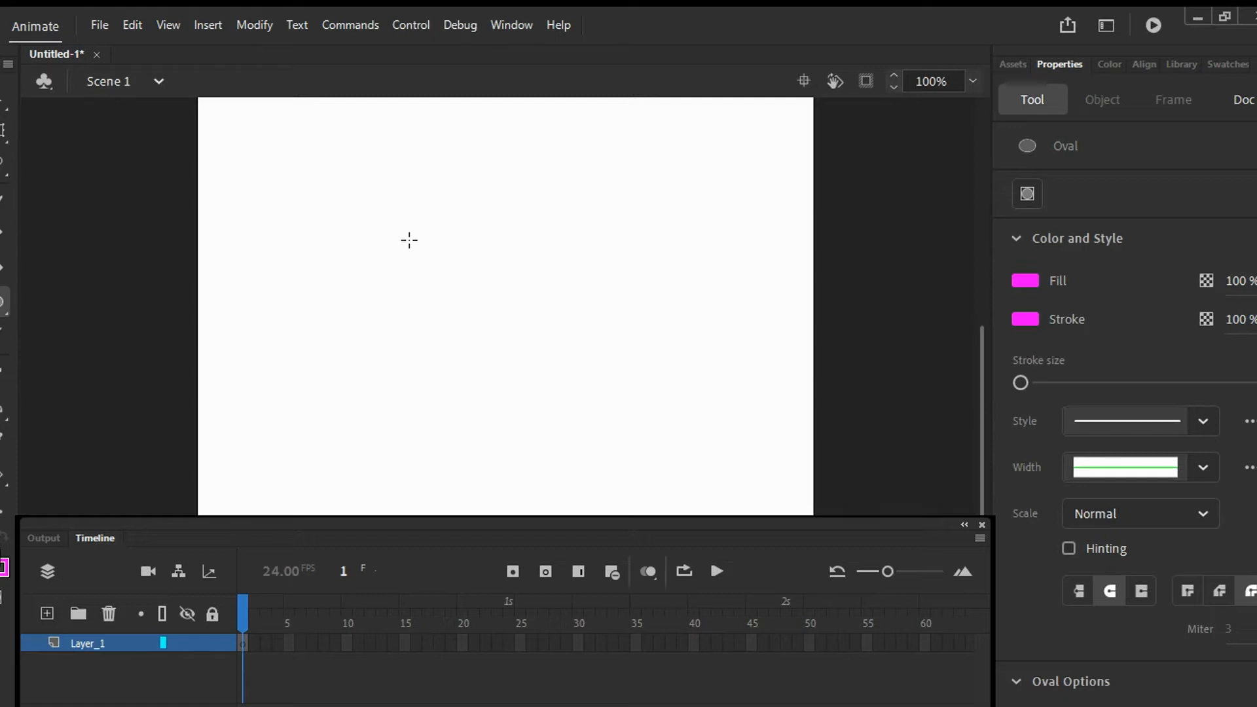
{"action": "mouse_move", "coordinate": [336, 200]}
{"action": "left_mouse_down"}
{"action": "mouse_move", "coordinate": [384, 253]}
{"action": "mouse_move", "coordinate": [339, 207]}
{"action": "left_mouse_up"}
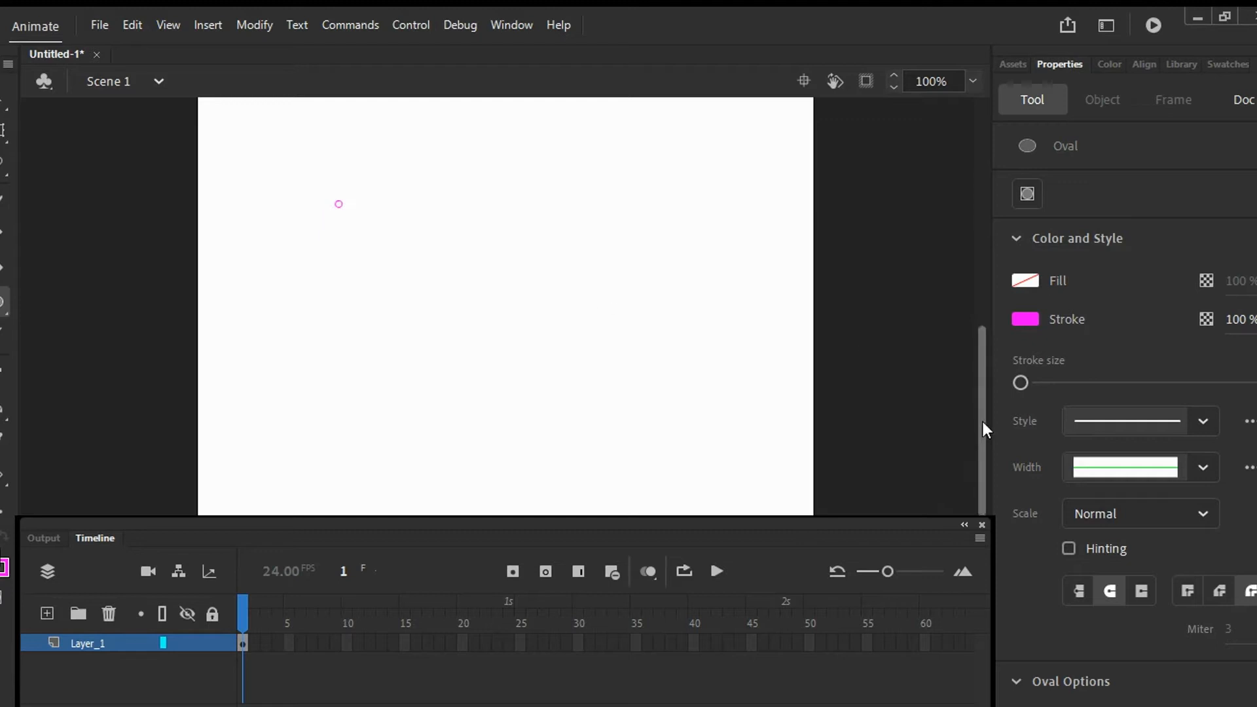
Draw a larger magenta circle outline with a thicker stroke right of the stage's centre, and delete the tiny circle.
{"action": "left_click", "coordinate": [1024, 383]}
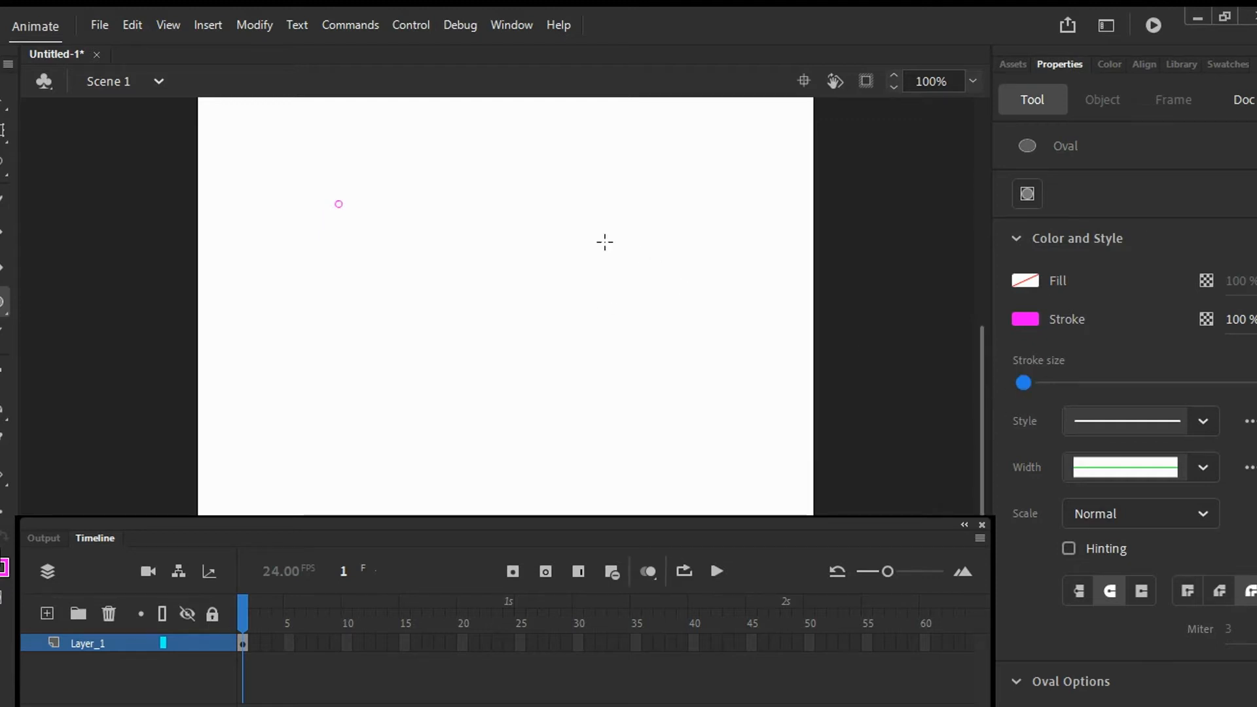
{"action": "left_click_drag", "start_coordinate": [575, 225], "coordinate": [624, 276]}
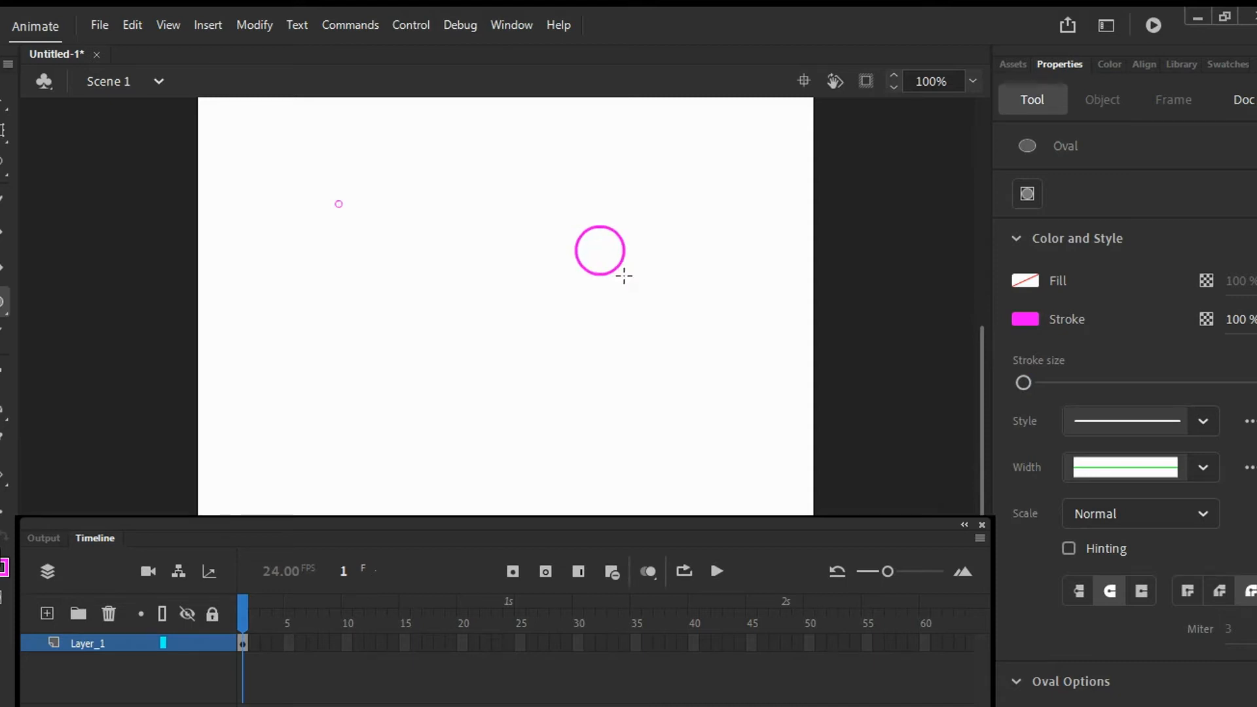
{"action": "key", "text": "v"}
{"action": "left_click_drag", "start_coordinate": [280, 172], "coordinate": [384, 242]}
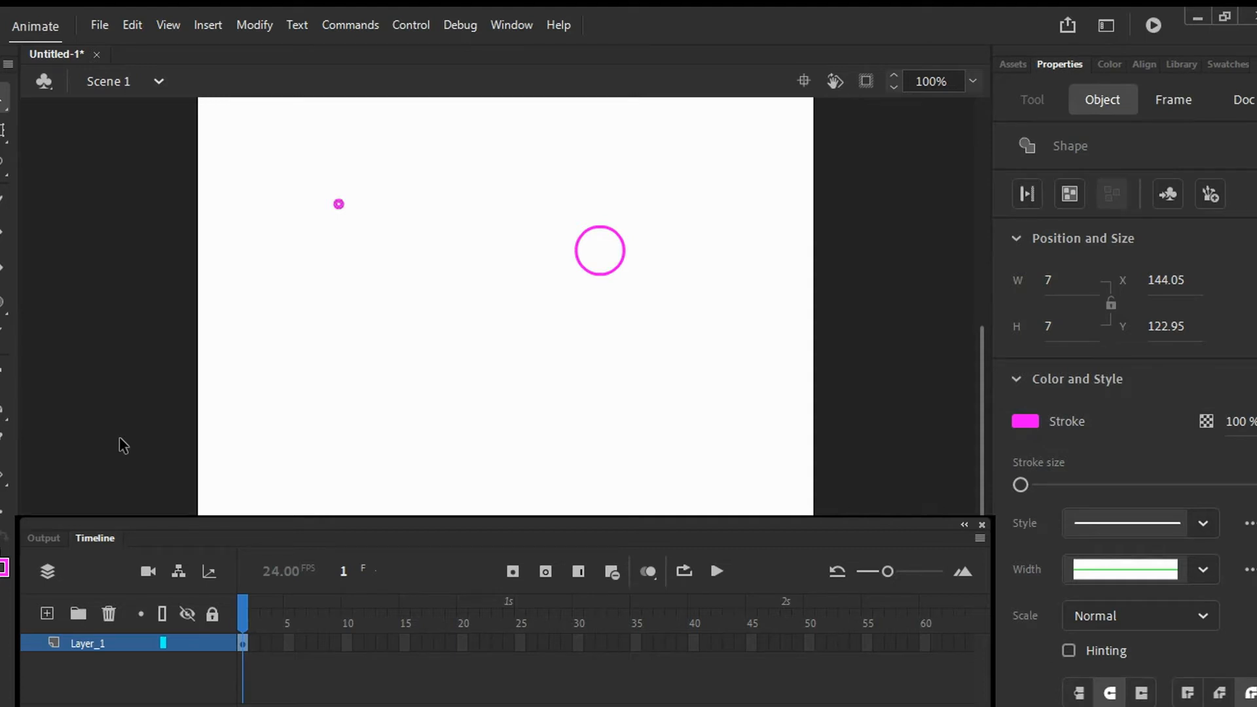
{"action": "key", "text": "Delete"}
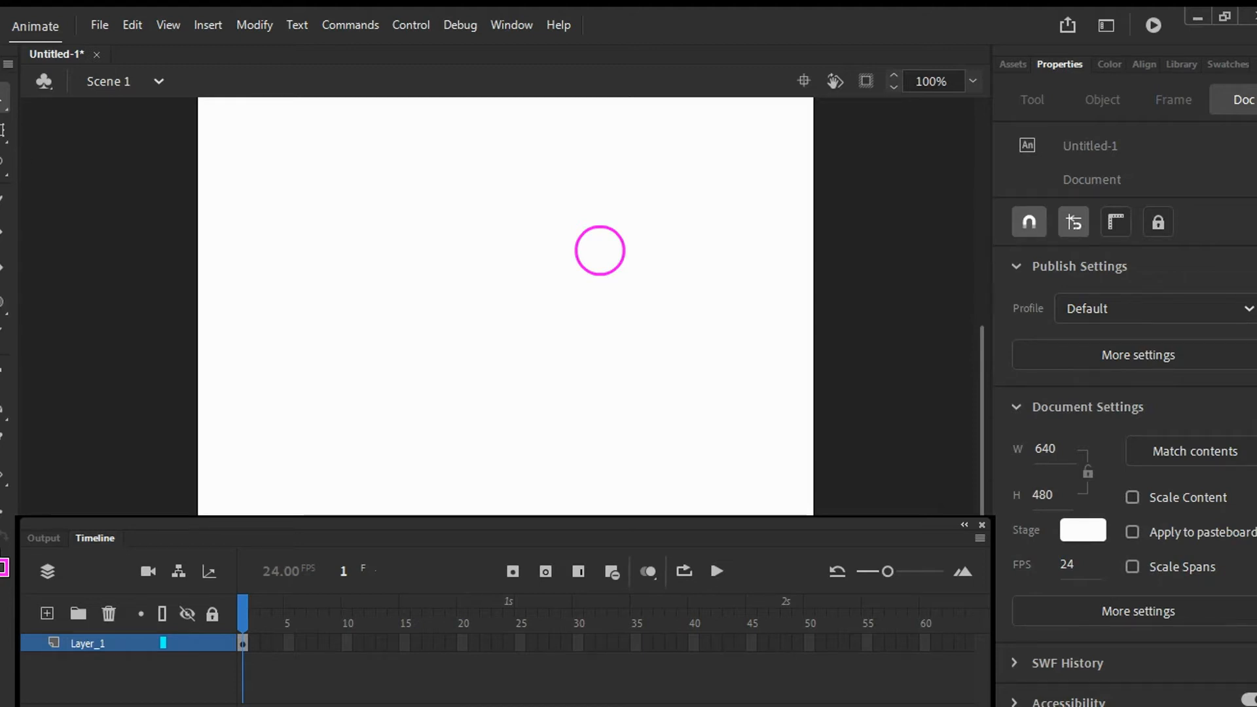
Thicken the stroke and draw a tiny square about 6 px wide and a larger magenta rectangle outline below the circle.
{"action": "key", "text": "r"}
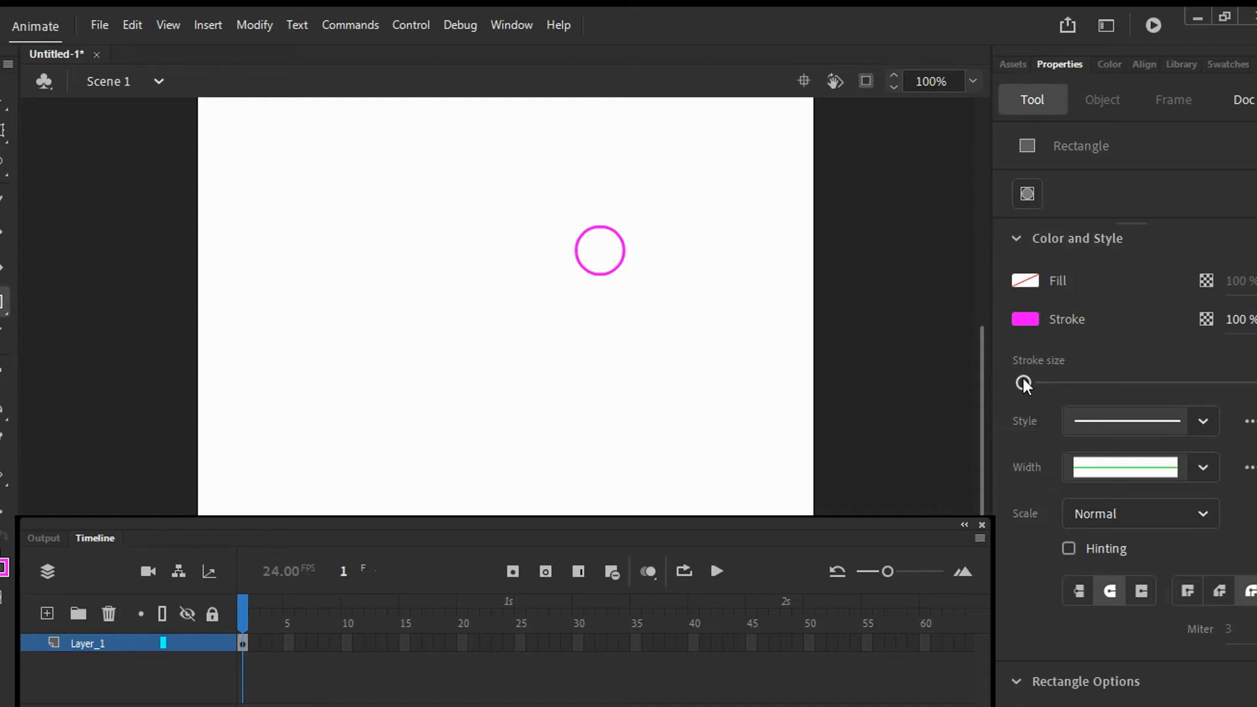
{"action": "left_click_drag", "start_coordinate": [1030, 381], "coordinate": [1028, 381]}
{"action": "mouse_move", "coordinate": [360, 247]}
{"action": "left_mouse_down"}
{"action": "mouse_move", "coordinate": [451, 342]}
{"action": "mouse_move", "coordinate": [367, 255]}
{"action": "left_mouse_up"}
{"action": "left_click_drag", "start_coordinate": [517, 319], "coordinate": [551, 367]}
Delete the tiny magenta square from the stage's upper-left area.
{"action": "left_click", "coordinate": [6, 100]}
{"action": "left_click_drag", "start_coordinate": [319, 213], "coordinate": [429, 305]}
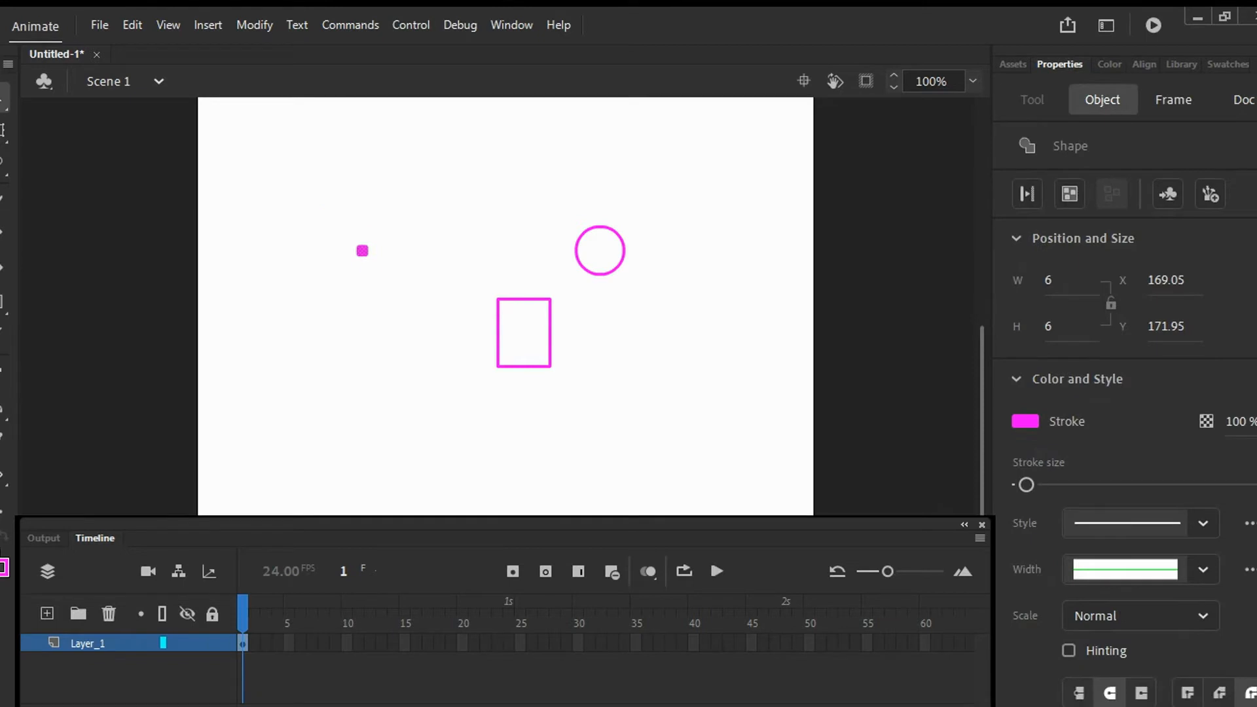
{"action": "key", "text": "Delete"}
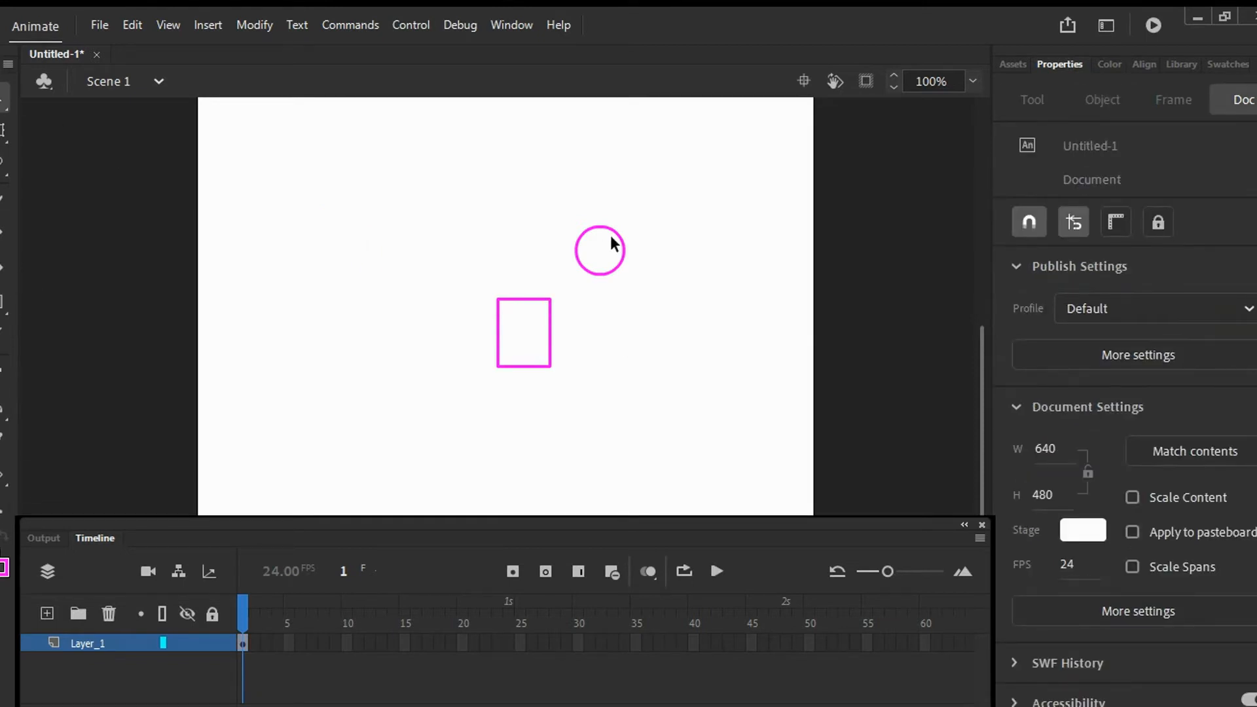
Try placing the circle on top of the rectangle, and move it back up to the right.
{"action": "left_click_drag", "start_coordinate": [567, 171], "coordinate": [644, 316]}
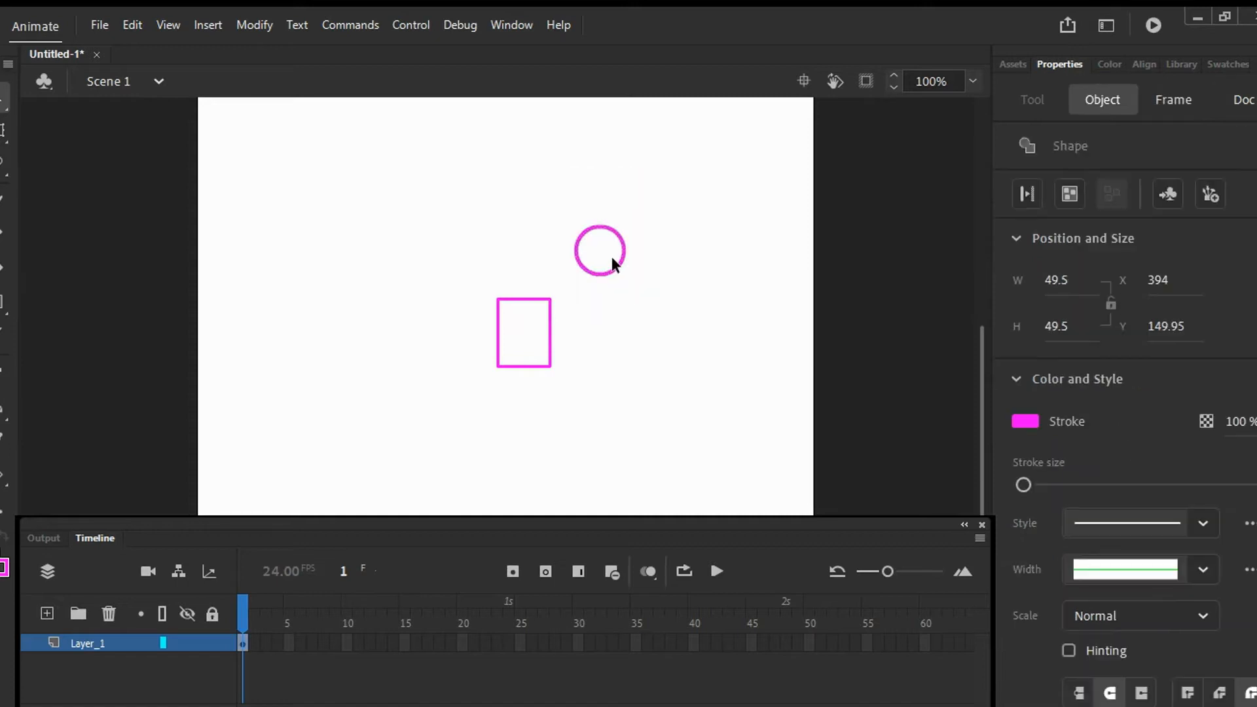
{"action": "left_click_drag", "start_coordinate": [610, 257], "coordinate": [544, 294]}
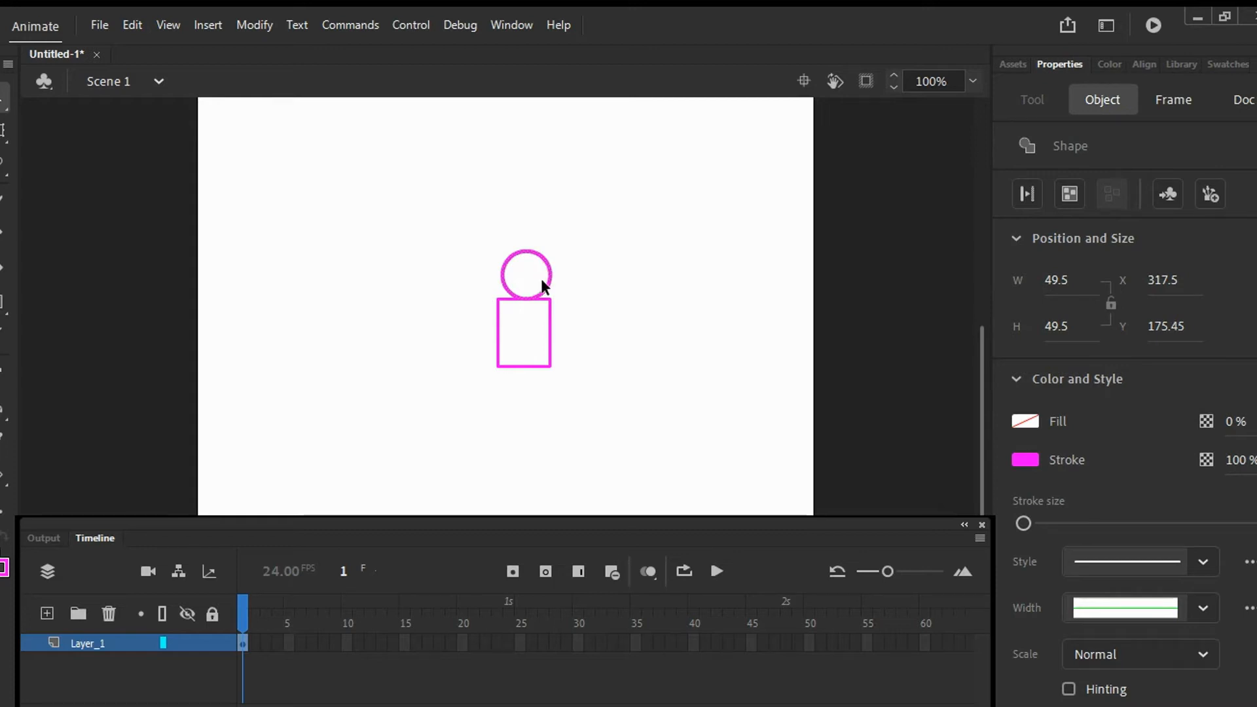
{"action": "left_click_drag", "start_coordinate": [549, 289], "coordinate": [634, 233]}
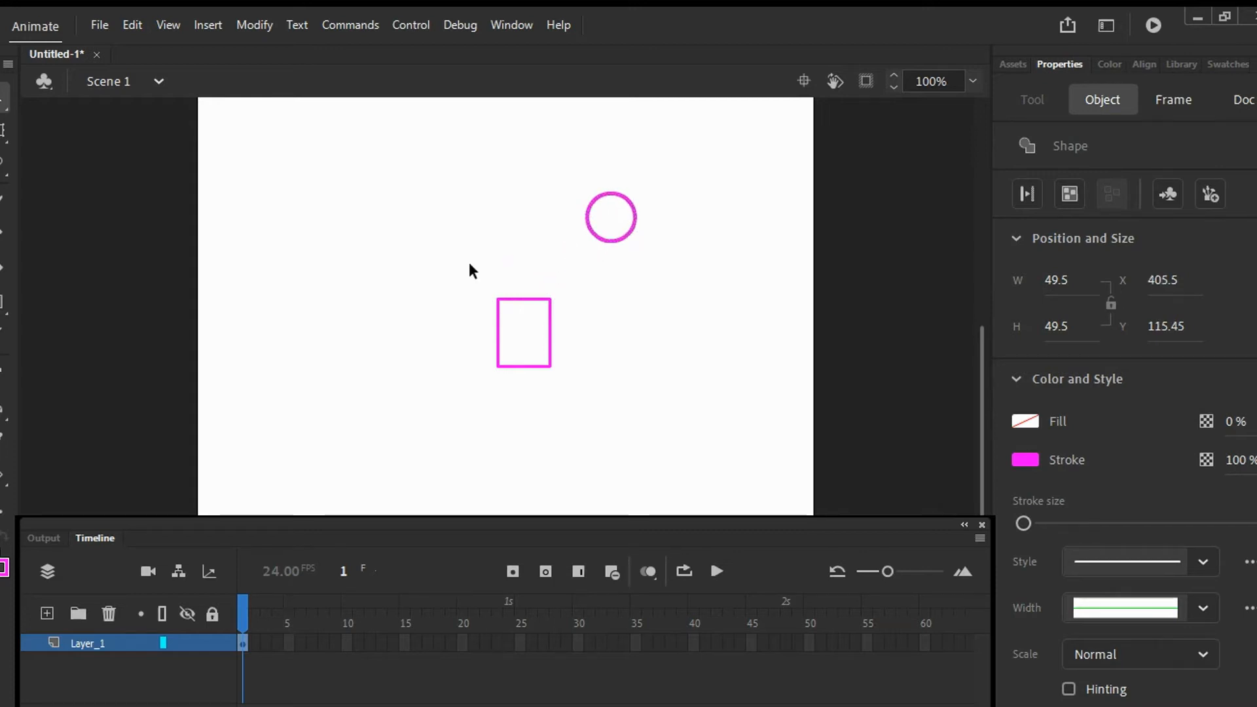
Resize the large rectangle with Free Transform to about 48 px wide and 72 px high, and deselect it.
{"action": "left_click_drag", "start_coordinate": [469, 262], "coordinate": [608, 379]}
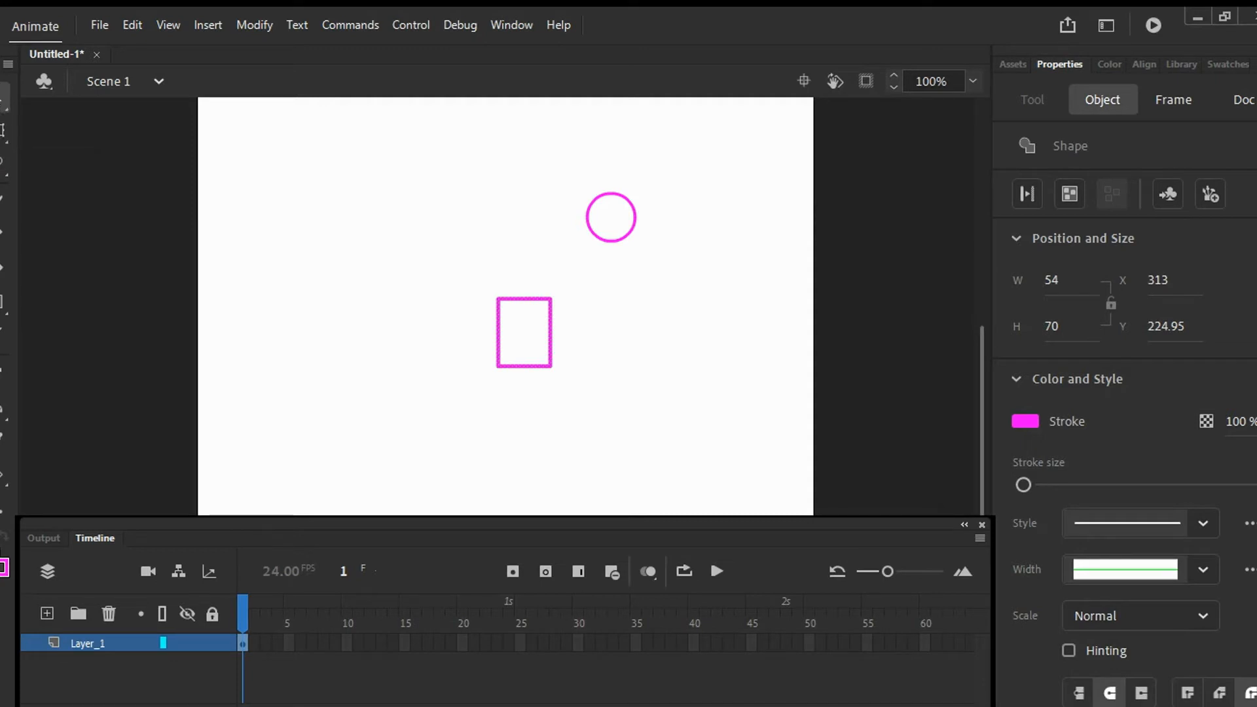
{"action": "left_click", "coordinate": [3, 128]}
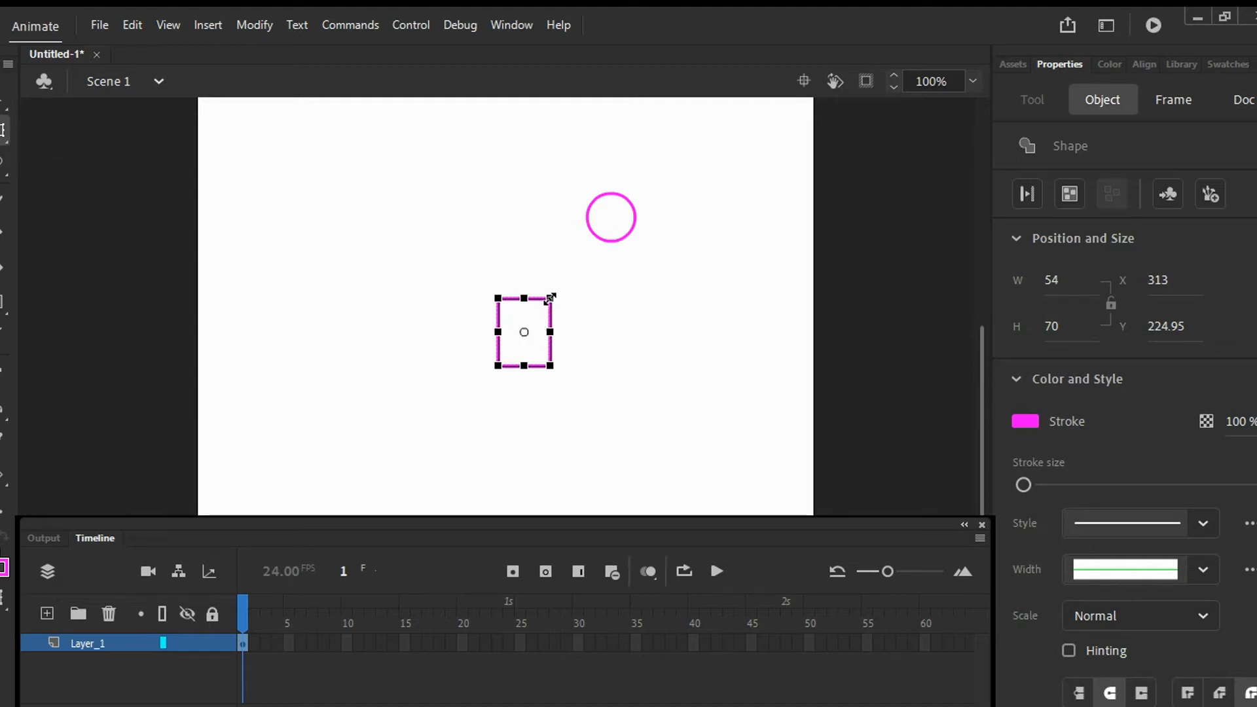
{"action": "mouse_move", "coordinate": [549, 298]}
{"action": "left_mouse_down"}
{"action": "mouse_move", "coordinate": [541, 309]}
{"action": "mouse_move", "coordinate": [552, 286]}
{"action": "left_mouse_up"}
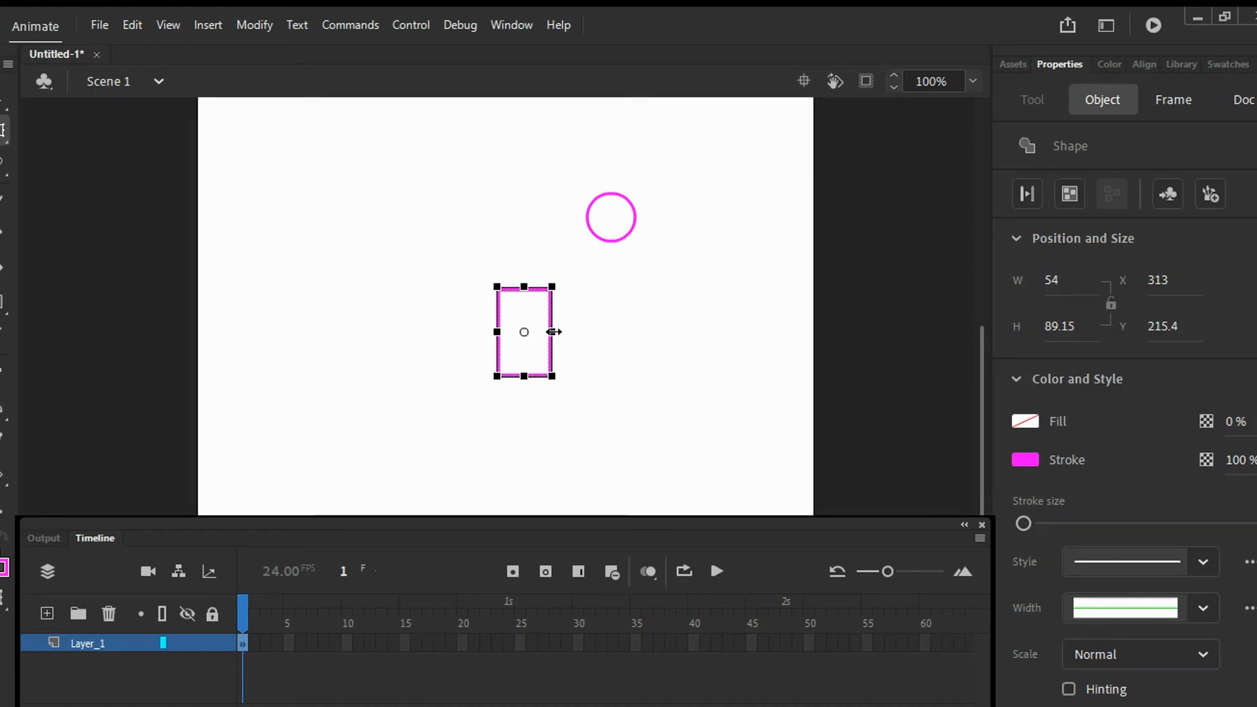
{"action": "left_click_drag", "start_coordinate": [554, 332], "coordinate": [548, 331]}
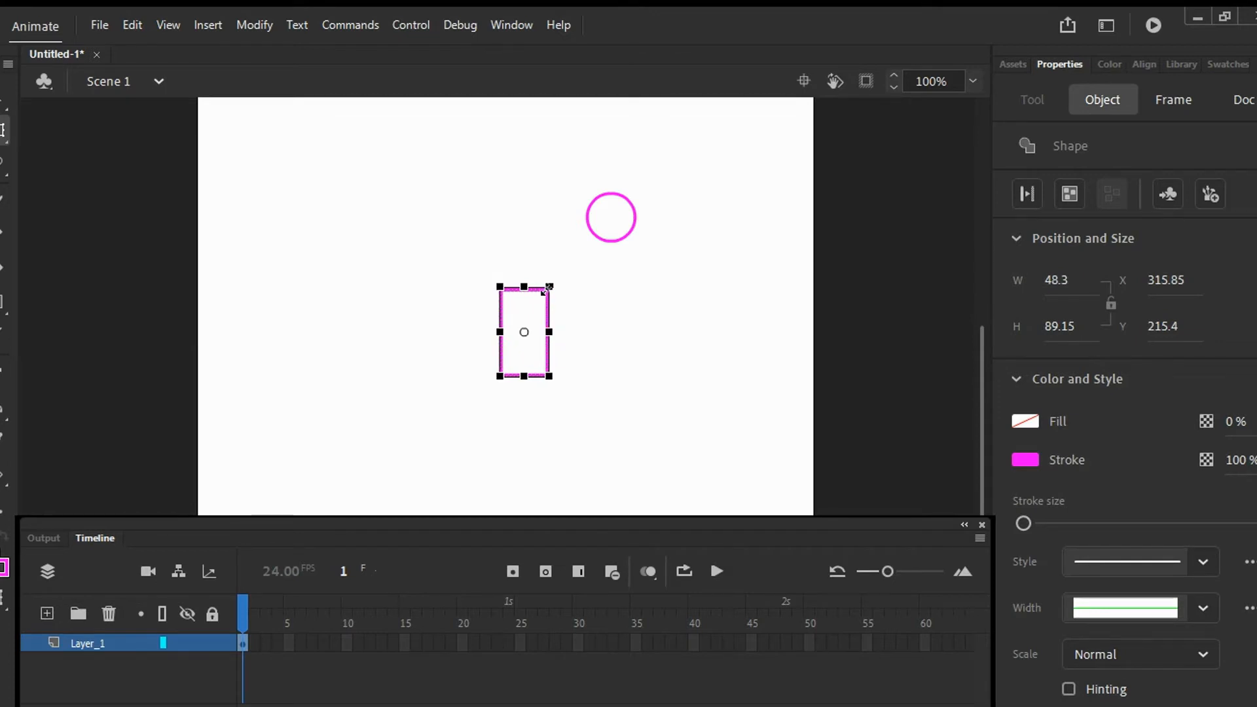
{"action": "mouse_move", "coordinate": [549, 286]}
{"action": "left_mouse_down"}
{"action": "mouse_move", "coordinate": [532, 302]}
{"action": "mouse_move", "coordinate": [548, 300]}
{"action": "mouse_move", "coordinate": [538, 285]}
{"action": "mouse_move", "coordinate": [548, 296]}
{"action": "left_mouse_up"}
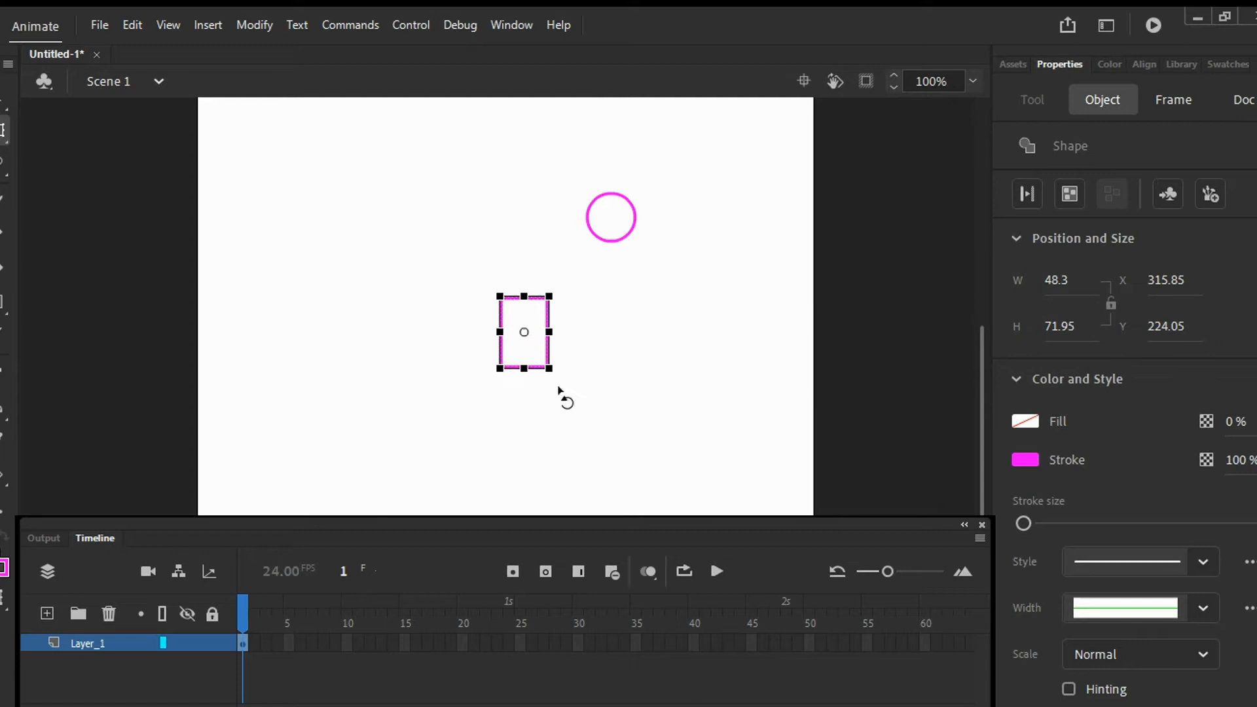
{"action": "left_click", "coordinate": [582, 362]}
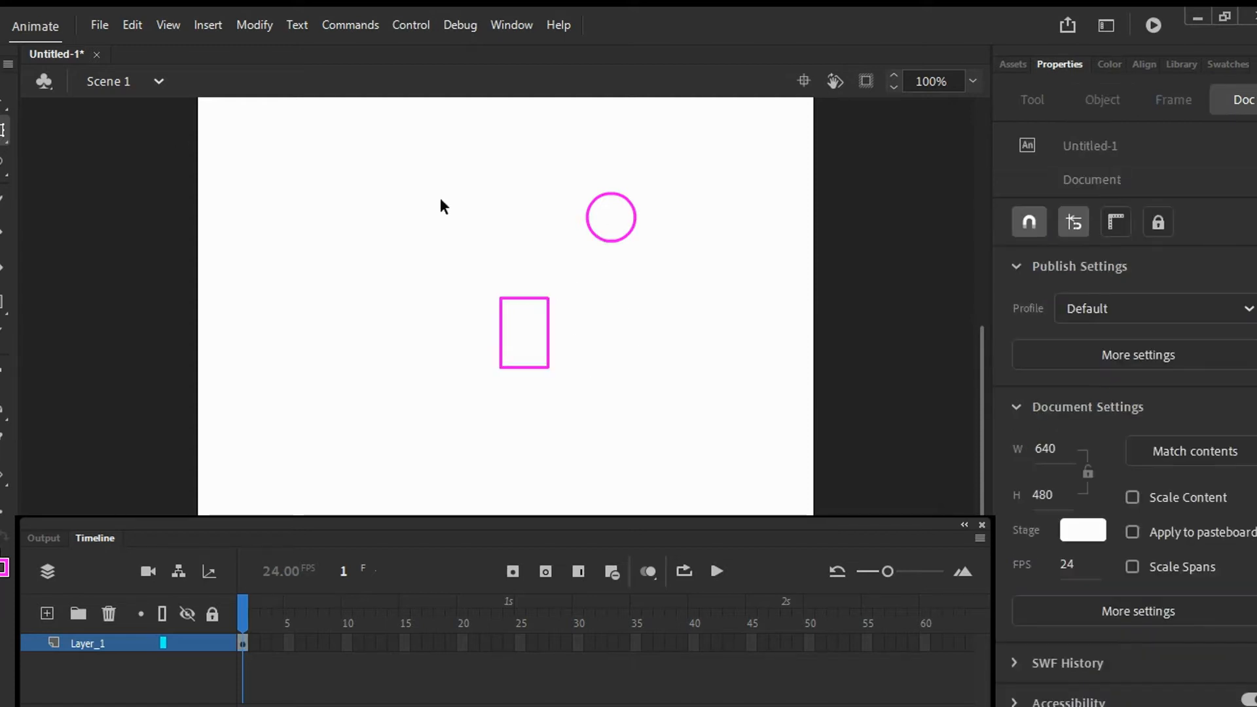
Move the circle onto the centre of the rectangle's top edge as the figure's head, and deselect it.
{"action": "key", "text": "v"}
{"action": "left_click_drag", "start_coordinate": [534, 153], "coordinate": [716, 303]}
{"action": "left_click_drag", "start_coordinate": [538, 145], "coordinate": [684, 295]}
{"action": "left_click_drag", "start_coordinate": [555, 168], "coordinate": [588, 257]}
{"action": "left_click_drag", "start_coordinate": [571, 174], "coordinate": [548, 280]}
{"action": "left_click", "coordinate": [655, 393]}
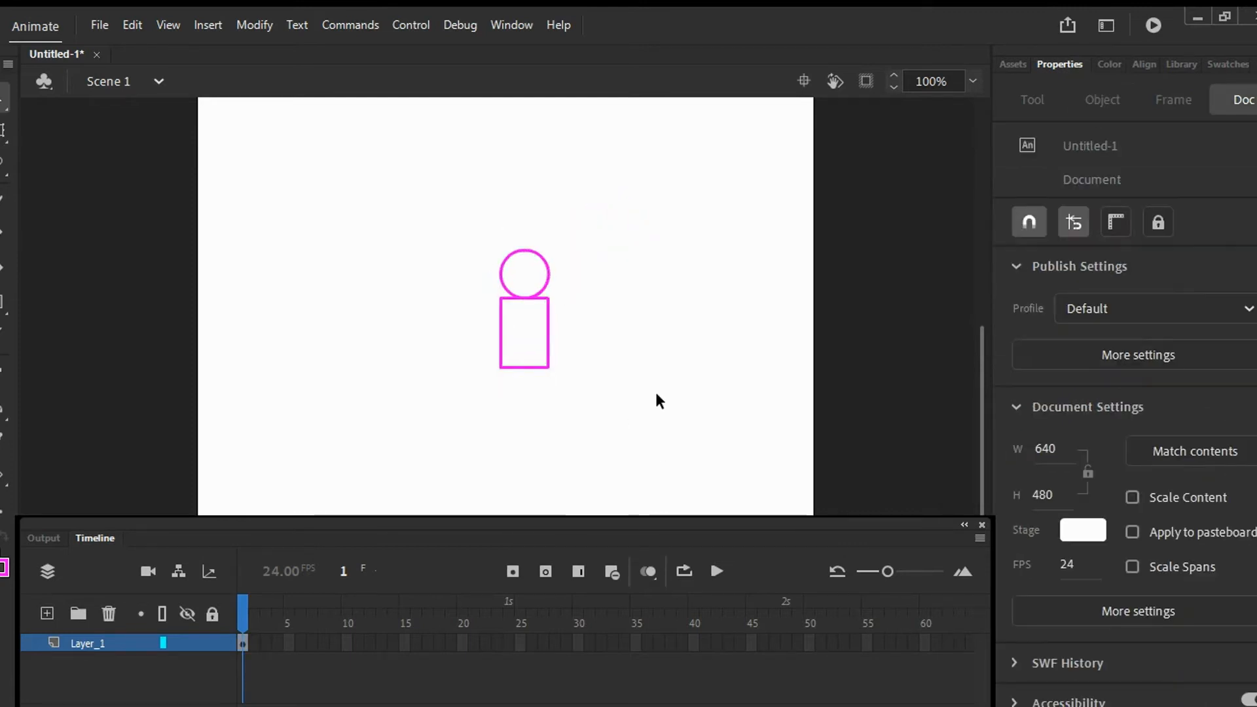
Draw four small upright magenta rectangles in two rows of two near the stage's left edge.
{"action": "left_click", "coordinate": [3, 301]}
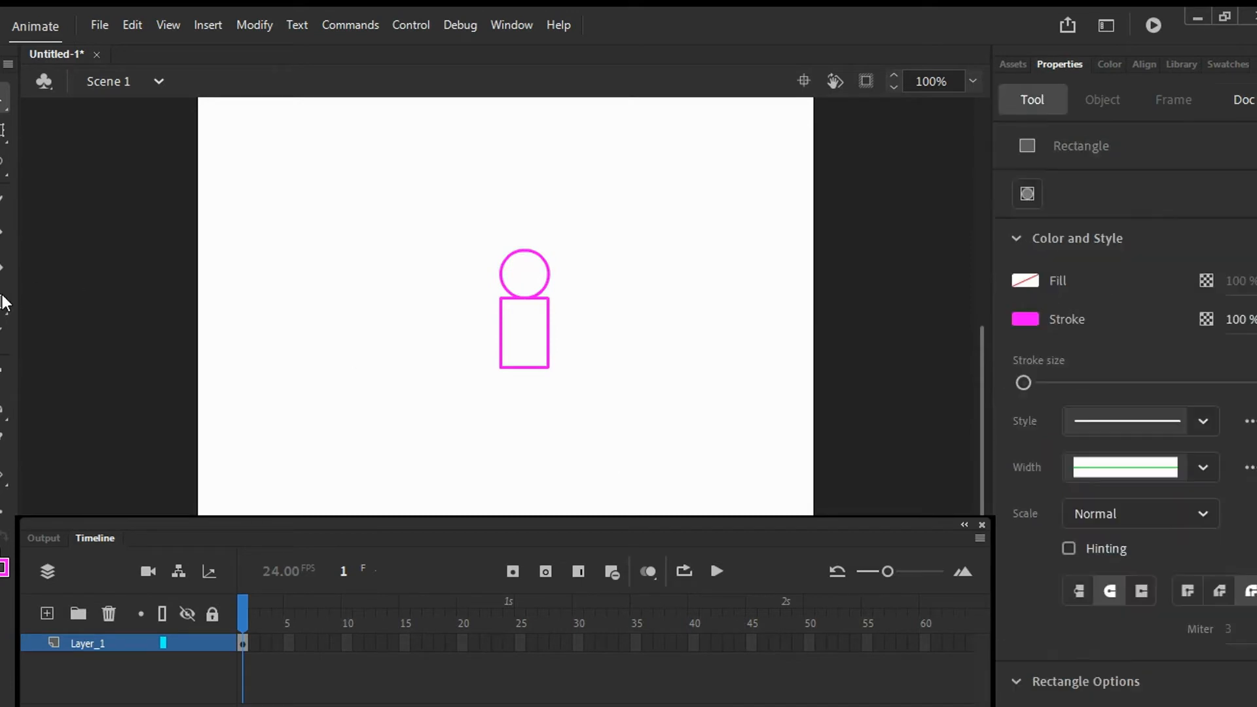
{"action": "left_click_drag", "start_coordinate": [251, 283], "coordinate": [273, 333]}
{"action": "left_click_drag", "start_coordinate": [286, 284], "coordinate": [311, 334]}
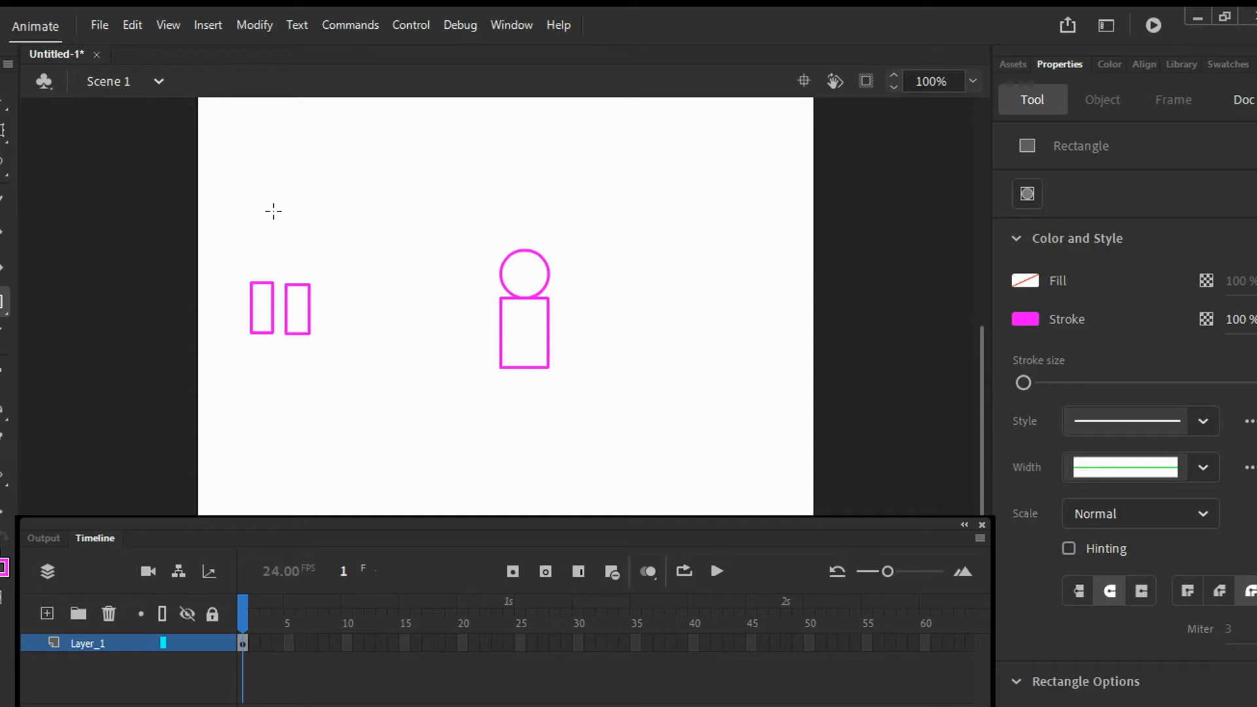
{"action": "mouse_move", "coordinate": [254, 213]}
{"action": "left_mouse_down"}
{"action": "mouse_move", "coordinate": [272, 233]}
{"action": "mouse_move", "coordinate": [271, 267]}
{"action": "left_mouse_up"}
{"action": "mouse_move", "coordinate": [287, 213]}
{"action": "left_mouse_down"}
{"action": "mouse_move", "coordinate": [308, 236]}
{"action": "mouse_move", "coordinate": [306, 271]}
{"action": "left_mouse_up"}
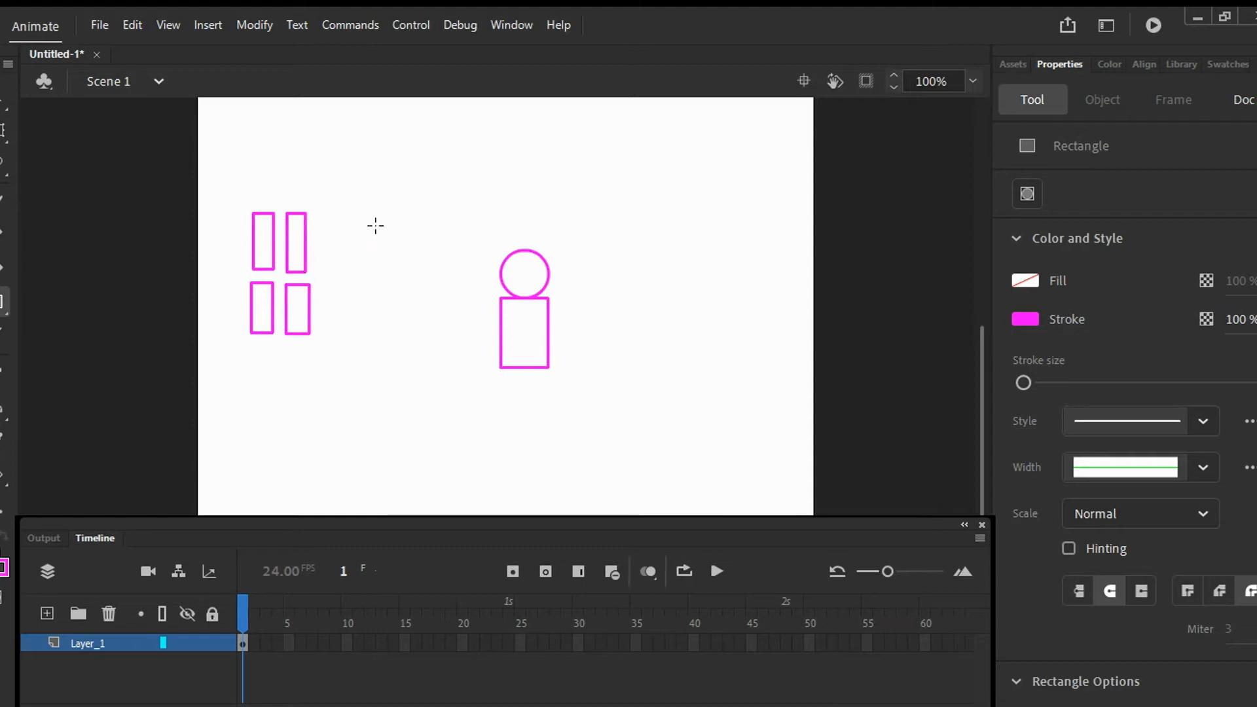
Select the upper-right small rectangle with Free Transform and nudge it right and down to about X 163, Y 159.
{"action": "left_click", "coordinate": [5, 99]}
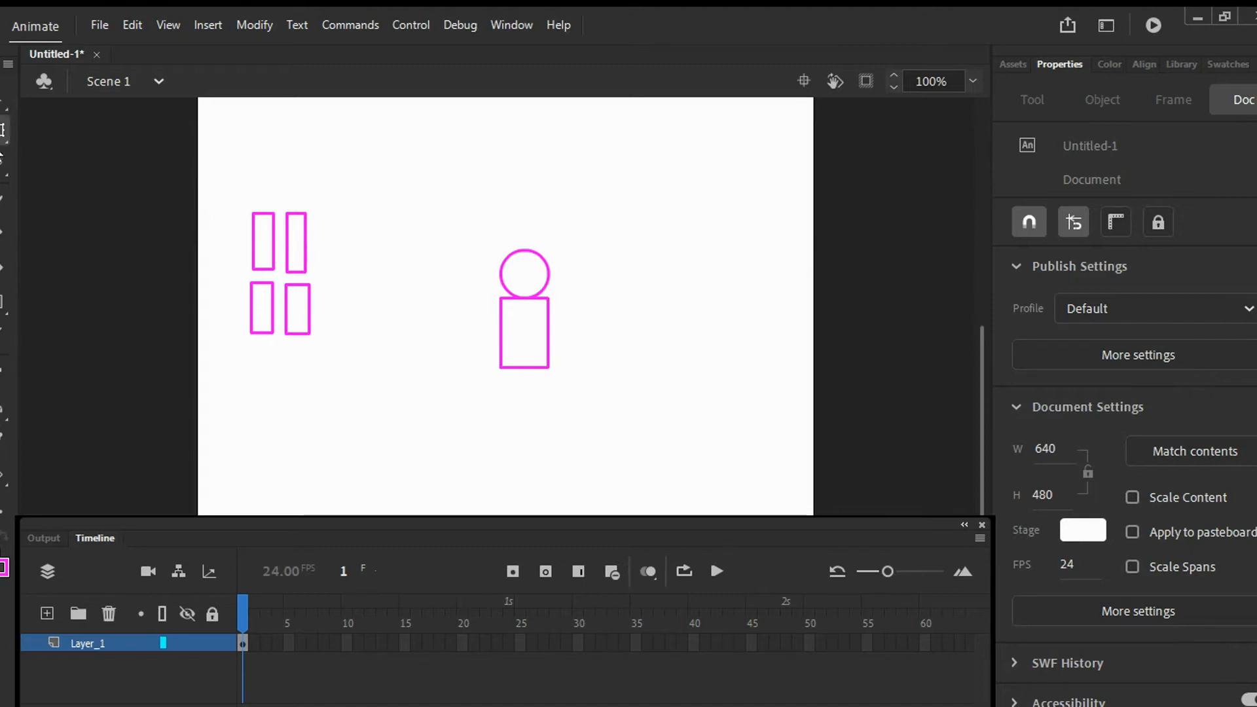
{"action": "left_click", "coordinate": [306, 253]}
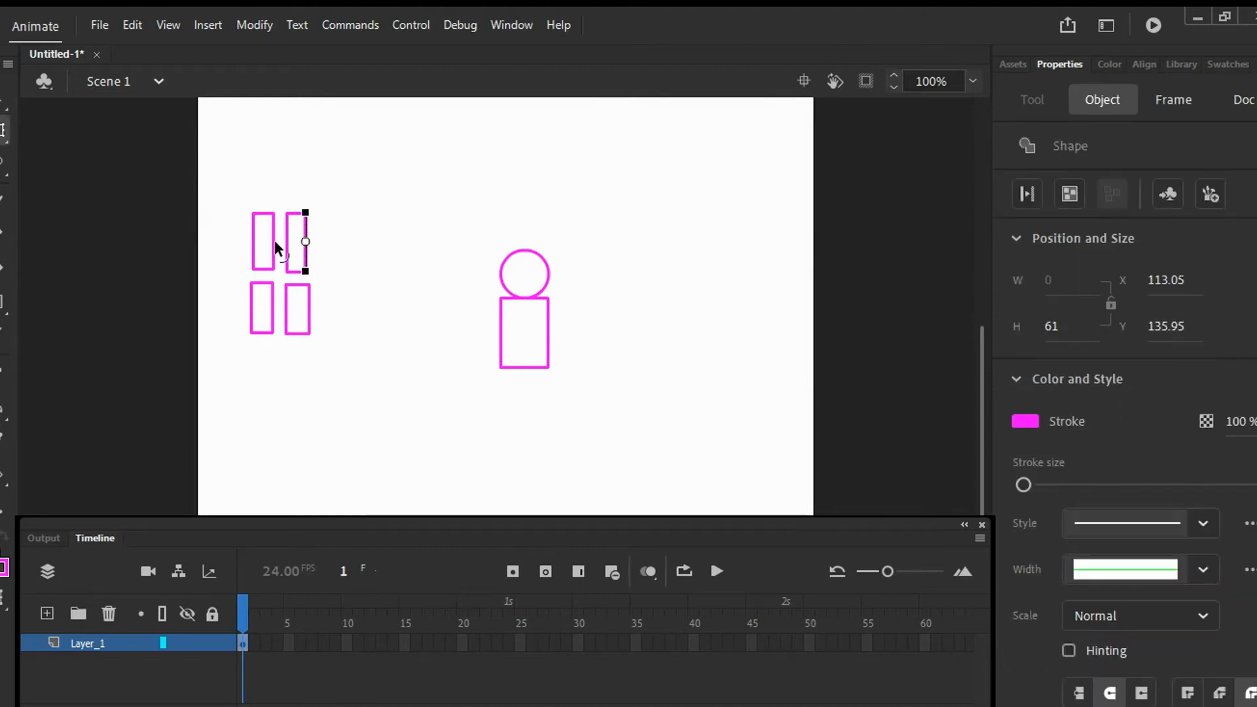
{"action": "mouse_move", "coordinate": [284, 200]}
{"action": "left_mouse_down"}
{"action": "mouse_move", "coordinate": [319, 259]}
{"action": "mouse_move", "coordinate": [307, 289]}
{"action": "mouse_move", "coordinate": [310, 278]}
{"action": "left_mouse_up"}
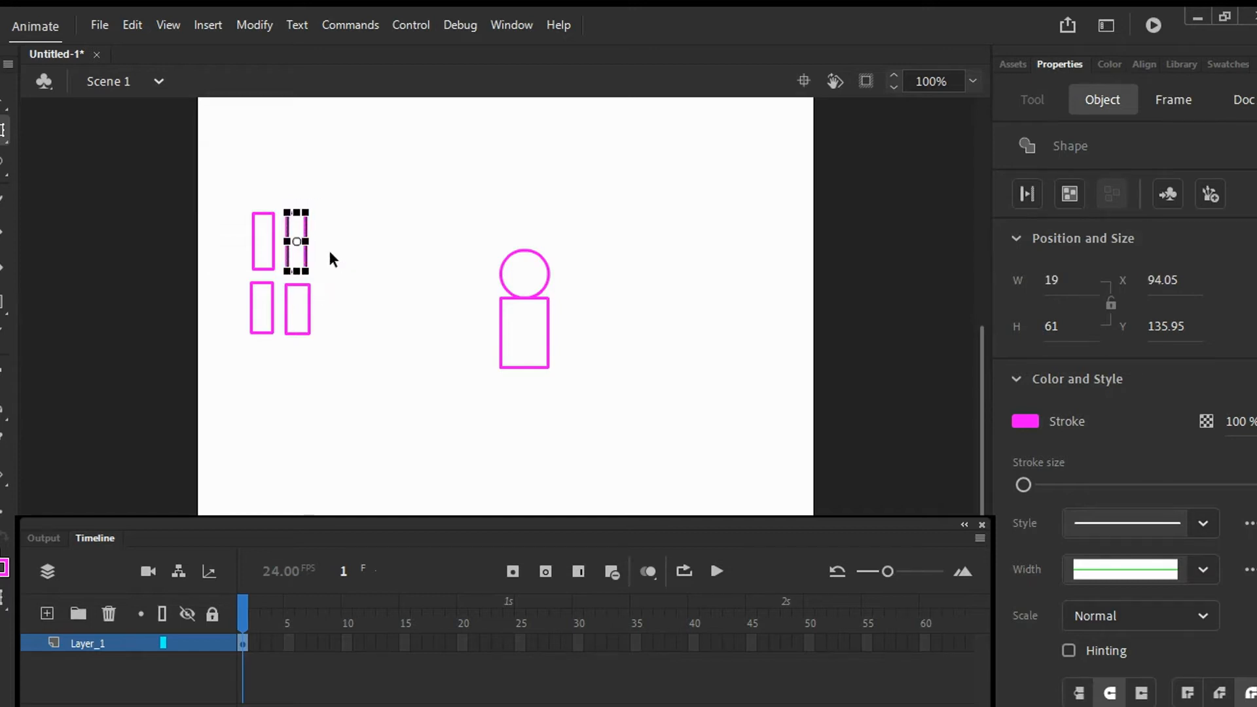
{"action": "key", "text": "Right"}
{"action": "key", "text": "Right"}
{"action": "key", "text": "Right"}
{"action": "key", "text": "shift+Right"}
{"action": "key", "text": "shift+Right"}
{"action": "key", "text": "shift+Right"}
{"action": "key", "text": "shift+Right"}
{"action": "key", "text": "shift+Right"}
{"action": "key", "text": "Right"}
{"action": "key", "text": "Right"}
{"action": "key", "text": "Right"}
{"action": "key", "text": "Right"}
{"action": "key", "text": "Right"}
{"action": "key", "text": "Right"}
{"action": "key", "text": "Right"}
{"action": "key", "text": "Right"}
{"action": "key", "text": "Right"}
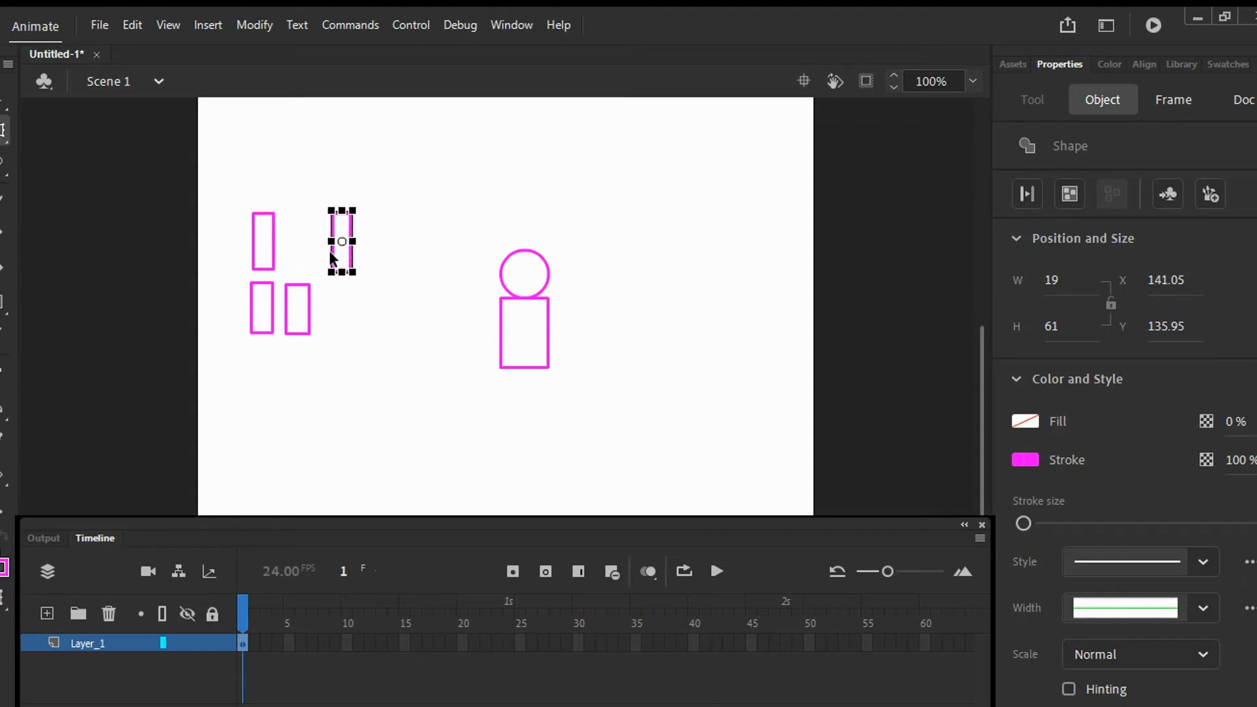
{"action": "key", "text": "Right"}
{"action": "key", "text": "Right"}
{"action": "key", "text": "Right"}
{"action": "key", "text": "Right"}
{"action": "key", "text": "Right"}
{"action": "key", "text": "Right"}
{"action": "key", "text": "Right"}
{"action": "key", "text": "Down"}
{"action": "key", "text": "Down"}
{"action": "key", "text": "Down"}
{"action": "key", "text": "shift+Down"}
{"action": "key", "text": "shift+Down"}
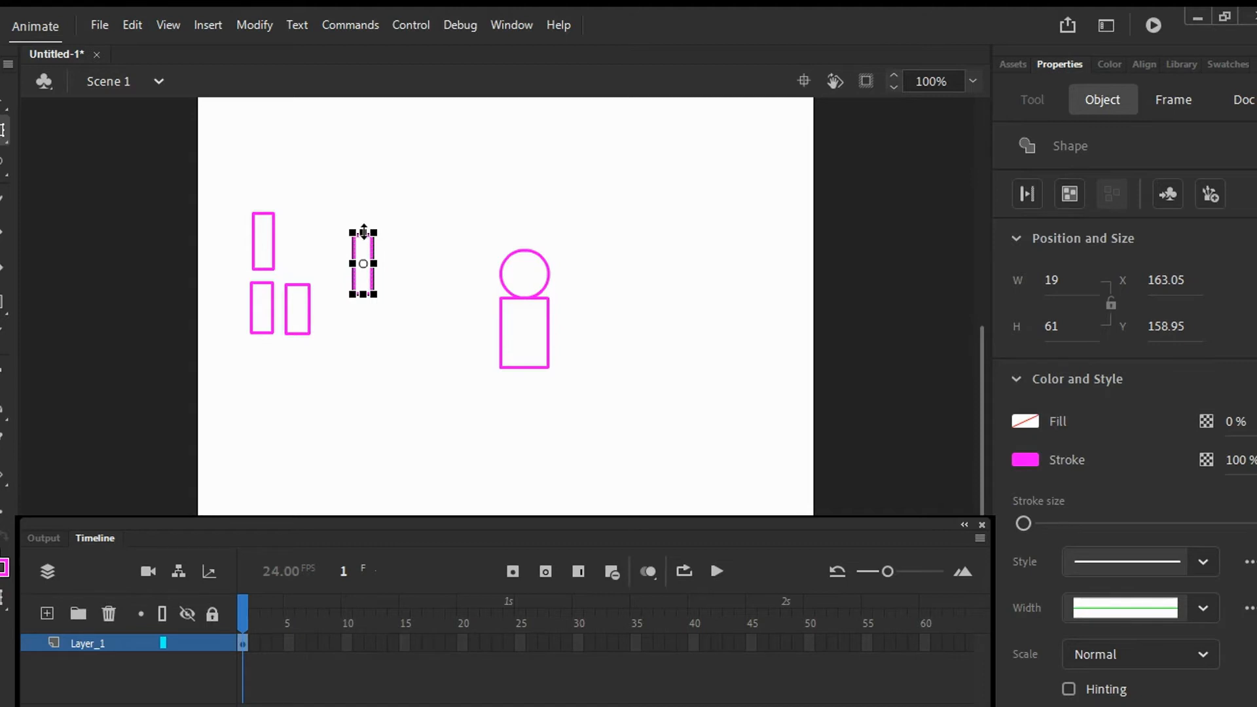
Shorten the separated small rectangle to about 40 px high and rotate it so its lower end slants right.
{"action": "left_click_drag", "start_coordinate": [363, 233], "coordinate": [364, 243]}
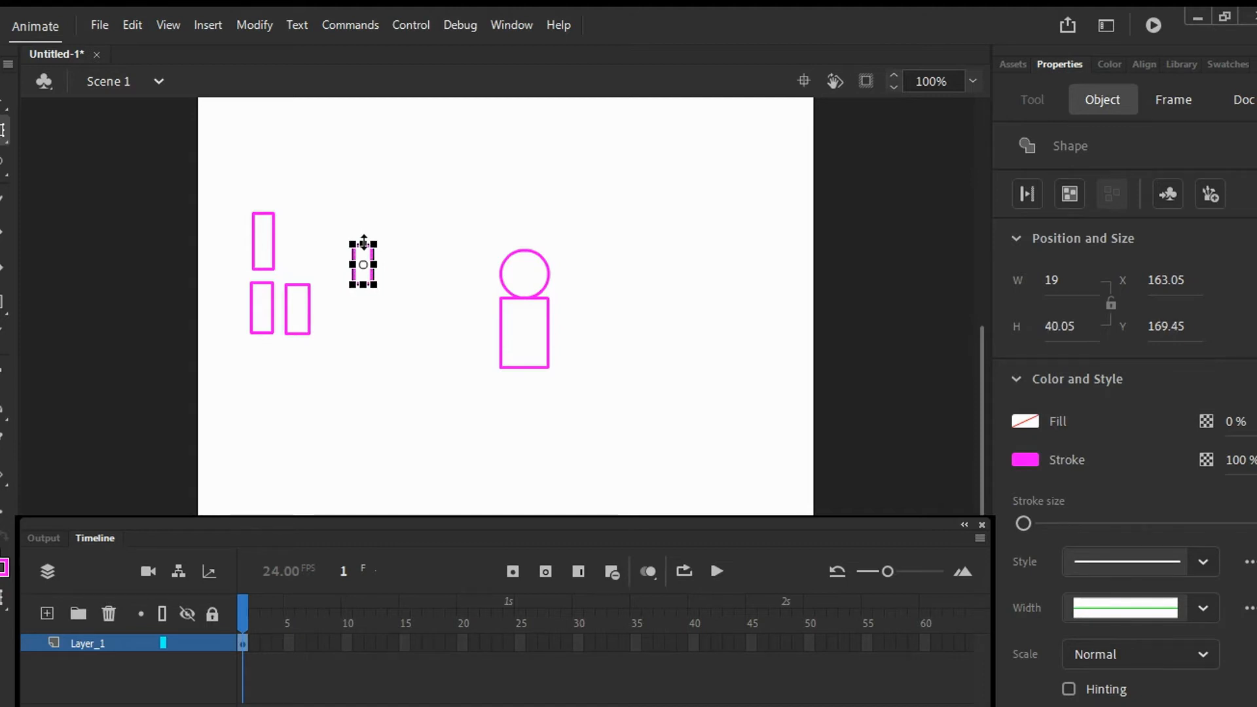
{"action": "left_click_drag", "start_coordinate": [383, 306], "coordinate": [394, 294]}
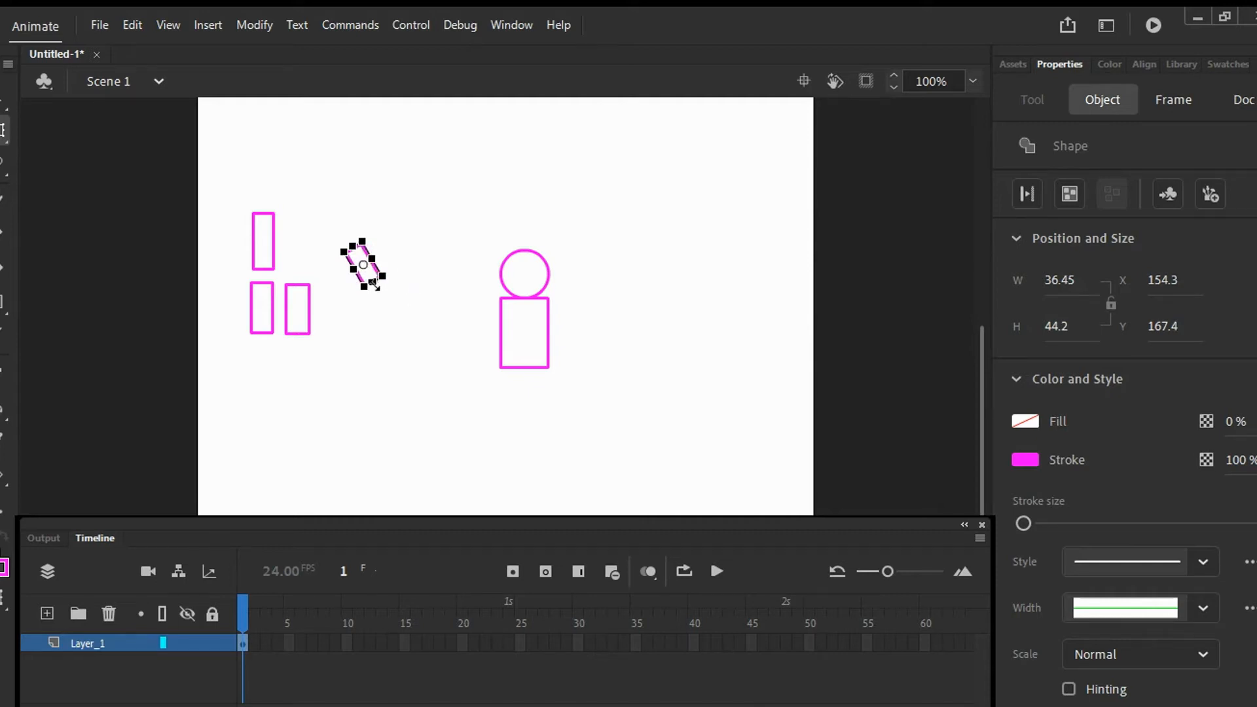
Nudge the slanted rectangle right until it overlaps the head circle, at about X 308.
{"action": "key", "text": "Right"}
{"action": "key", "text": "Right"}
{"action": "key", "text": "Right"}
{"action": "key", "text": "Right"}
{"action": "key", "text": "Right"}
{"action": "key", "text": "Right"}
{"action": "key", "text": "Right"}
{"action": "key", "text": "Right"}
{"action": "key", "text": "Right"}
{"action": "key", "text": "Right"}
{"action": "key", "text": "Right"}
{"action": "key", "text": "Right"}
{"action": "key", "text": "Right"}
{"action": "key", "text": "Right"}
{"action": "key", "text": "Right"}
{"action": "key", "text": "Right"}
{"action": "key", "text": "Right"}
{"action": "key", "text": "Right"}
{"action": "key", "text": "Right"}
{"action": "key", "text": "Right"}
{"action": "key", "text": "Right"}
{"action": "key", "text": "Right"}
{"action": "key", "text": "Right"}
{"action": "key", "text": "Right"}
{"action": "key", "text": "Right"}
{"action": "key", "text": "Right"}
{"action": "key", "text": "Right"}
{"action": "key", "text": "Right"}
{"action": "key", "text": "Right"}
{"action": "key", "text": "Right"}
{"action": "key", "text": "Right"}
{"action": "key", "text": "Right"}
{"action": "key", "text": "Right"}
{"action": "key", "text": "Right"}
{"action": "key", "text": "Right"}
{"action": "key", "text": "Right"}
{"action": "key", "text": "Right"}
{"action": "key", "text": "Right"}
{"action": "key", "text": "Right"}
{"action": "key", "text": "Right"}
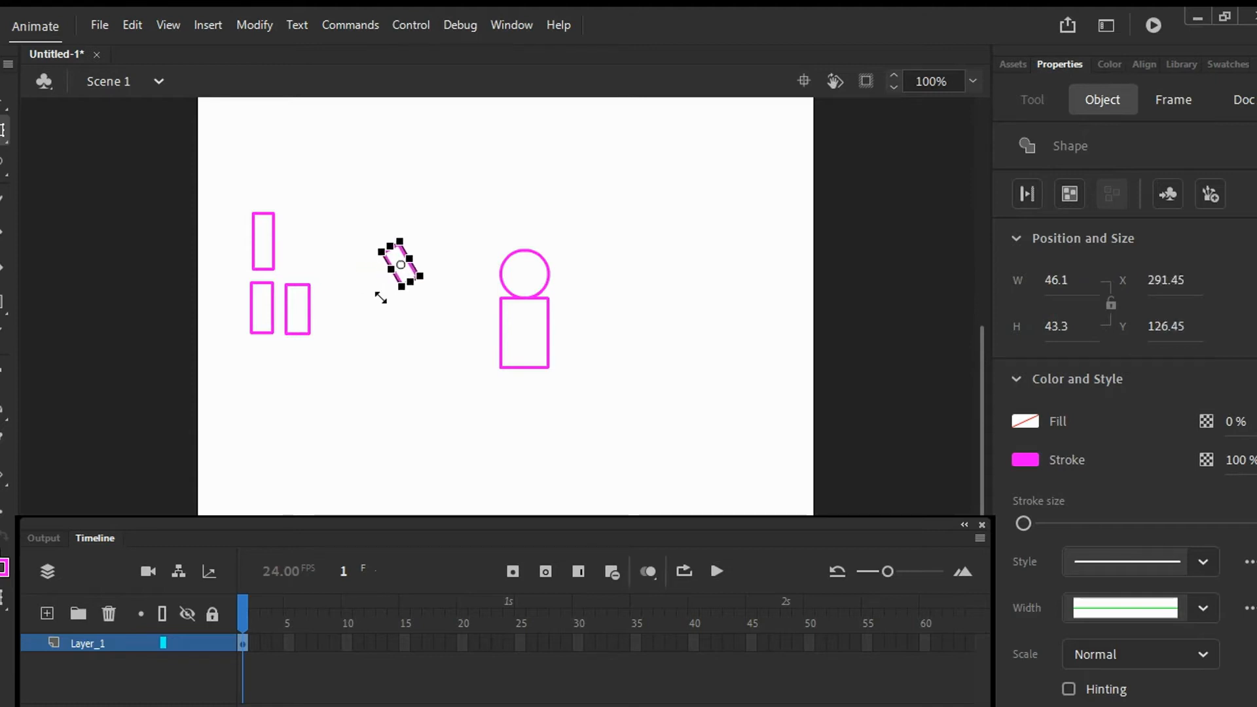
{"action": "key", "text": "Right"}
{"action": "key", "text": "Right"}
{"action": "key", "text": "Right"}
{"action": "key", "text": "Right"}
{"action": "key", "text": "Right"}
{"action": "key", "text": "Right"}
{"action": "key", "text": "Right"}
{"action": "key", "text": "Right"}
{"action": "key", "text": "Right"}
{"action": "key", "text": "Right"}
{"action": "key", "text": "Right"}
{"action": "key", "text": "Right"}
{"action": "key", "text": "Right"}
{"action": "key", "text": "Right"}
{"action": "key", "text": "Right"}
{"action": "key", "text": "Right"}
{"action": "key", "text": "Right"}
{"action": "key", "text": "Right"}
{"action": "key", "text": "Right"}
{"action": "key", "text": "Right"}
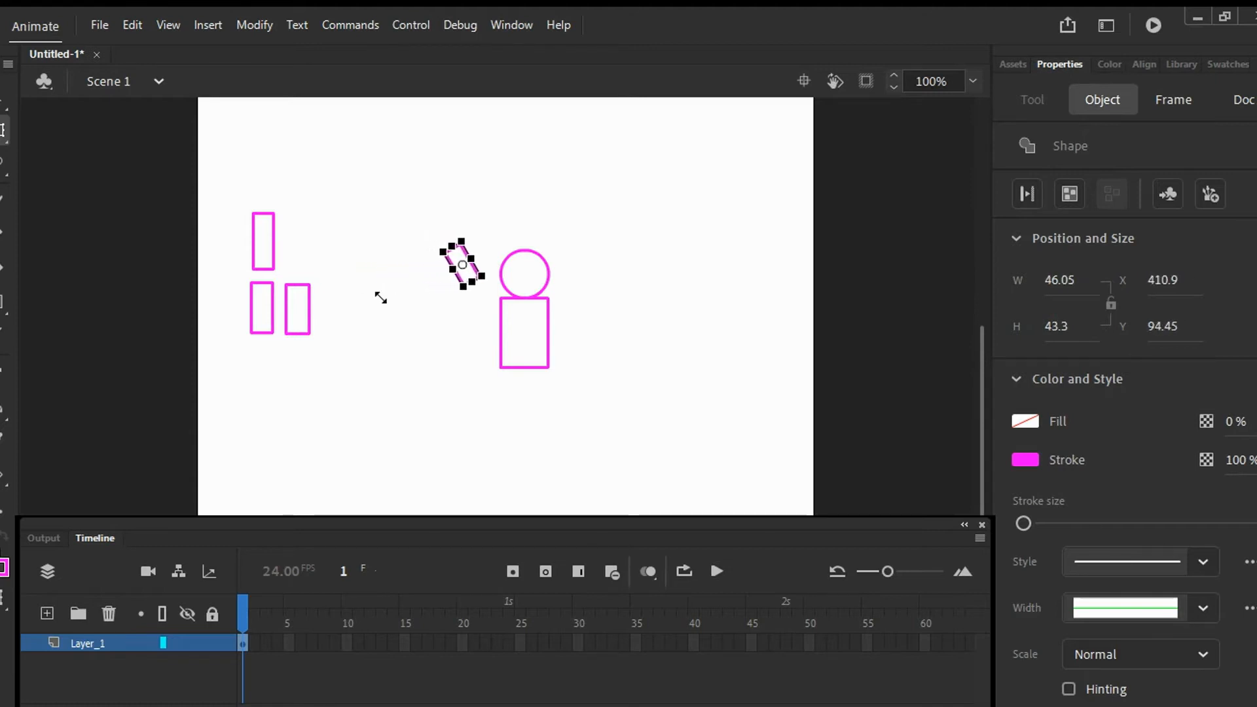
{"action": "key", "text": "Right"}
{"action": "key", "text": "Right"}
{"action": "key", "text": "Right"}
{"action": "key", "text": "Right"}
{"action": "key", "text": "Right"}
{"action": "key", "text": "Right"}
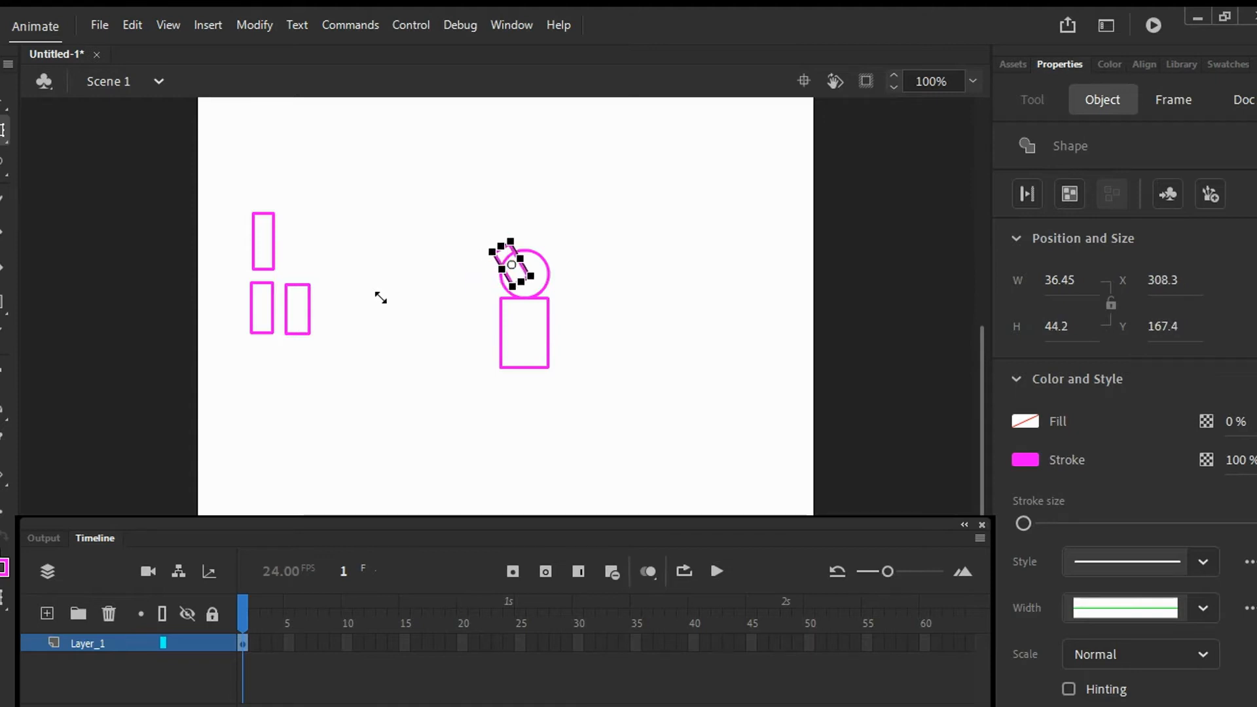
{"action": "key", "text": "v"}
{"action": "key", "text": "s"}
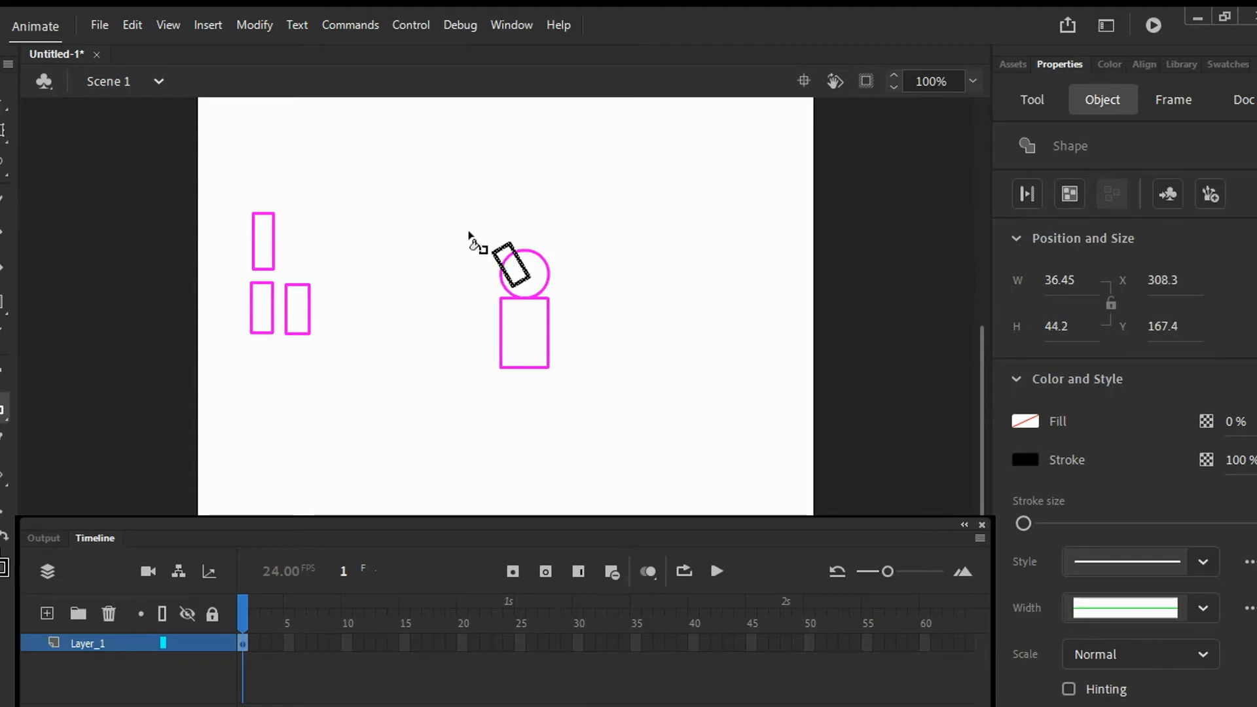
{"action": "left_click", "coordinate": [487, 243]}
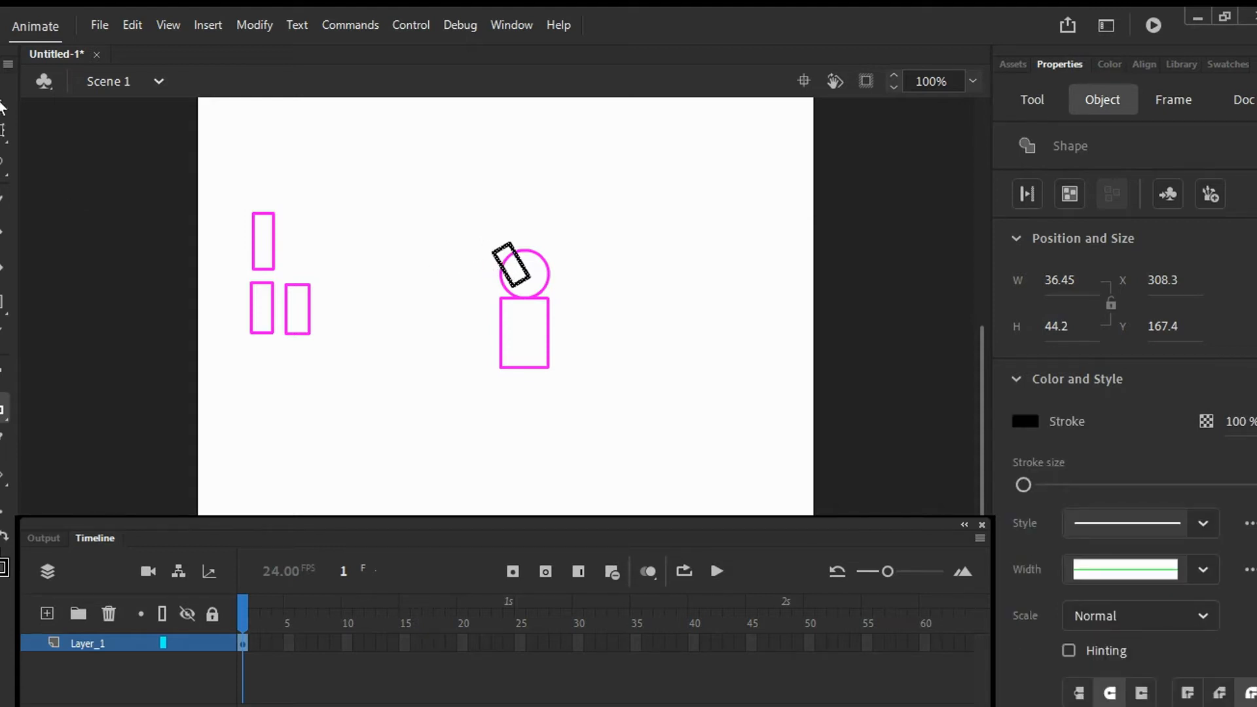
{"action": "left_click", "coordinate": [77, 122]}
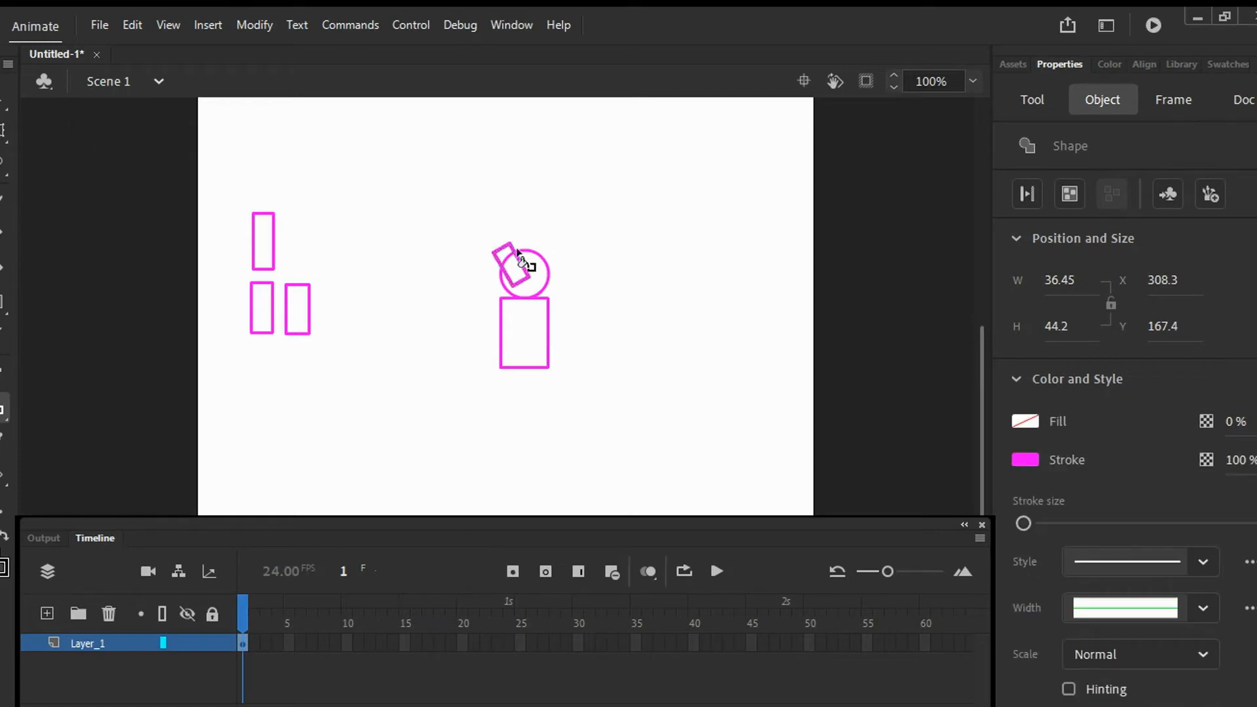
{"action": "left_click", "coordinate": [382, 186]}
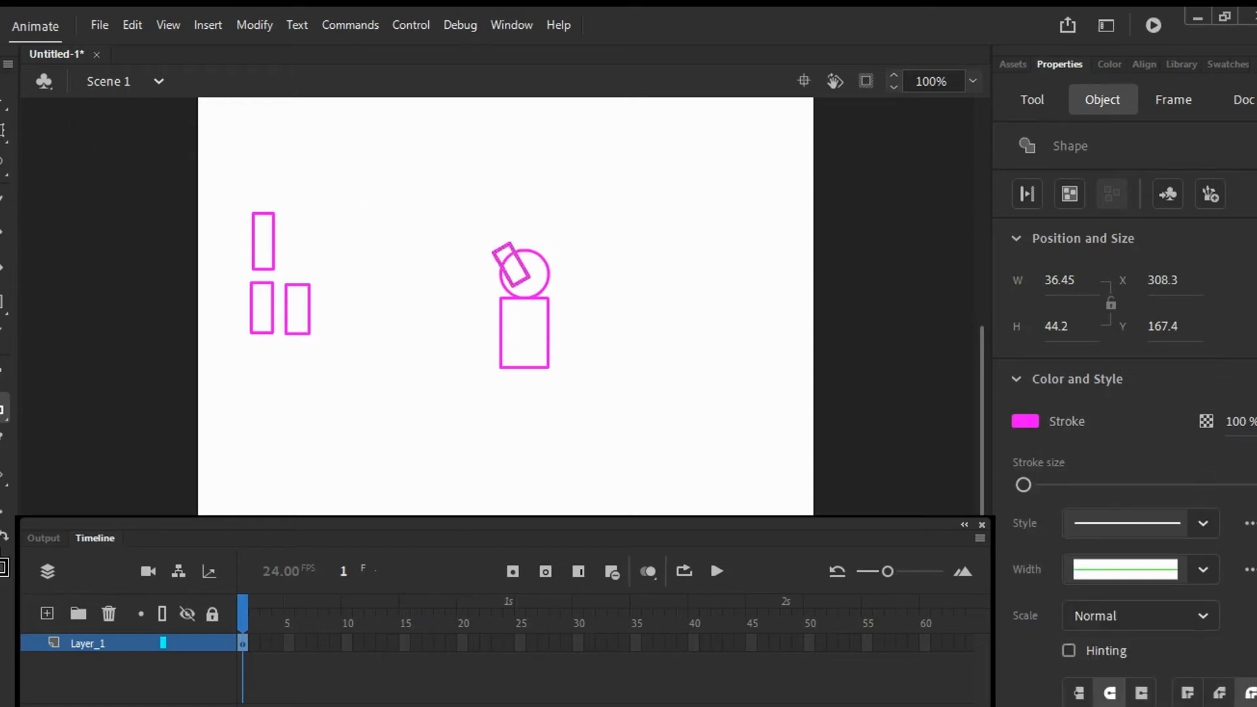
{"action": "key", "text": "a"}
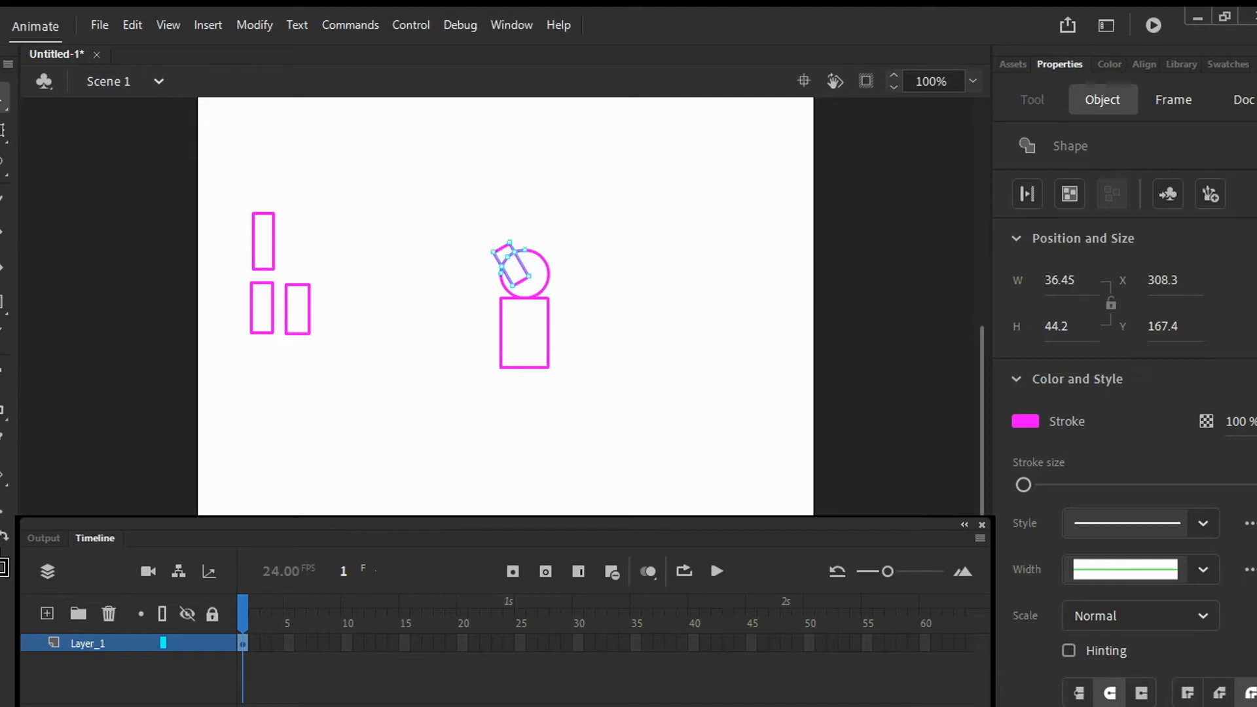
Move the slanted rectangle to the body's right shoulder as an arm and tilt it to roughly 45 degrees.
{"action": "left_click", "coordinate": [55, 106]}
{"action": "left_click_drag", "start_coordinate": [509, 249], "coordinate": [564, 316]}
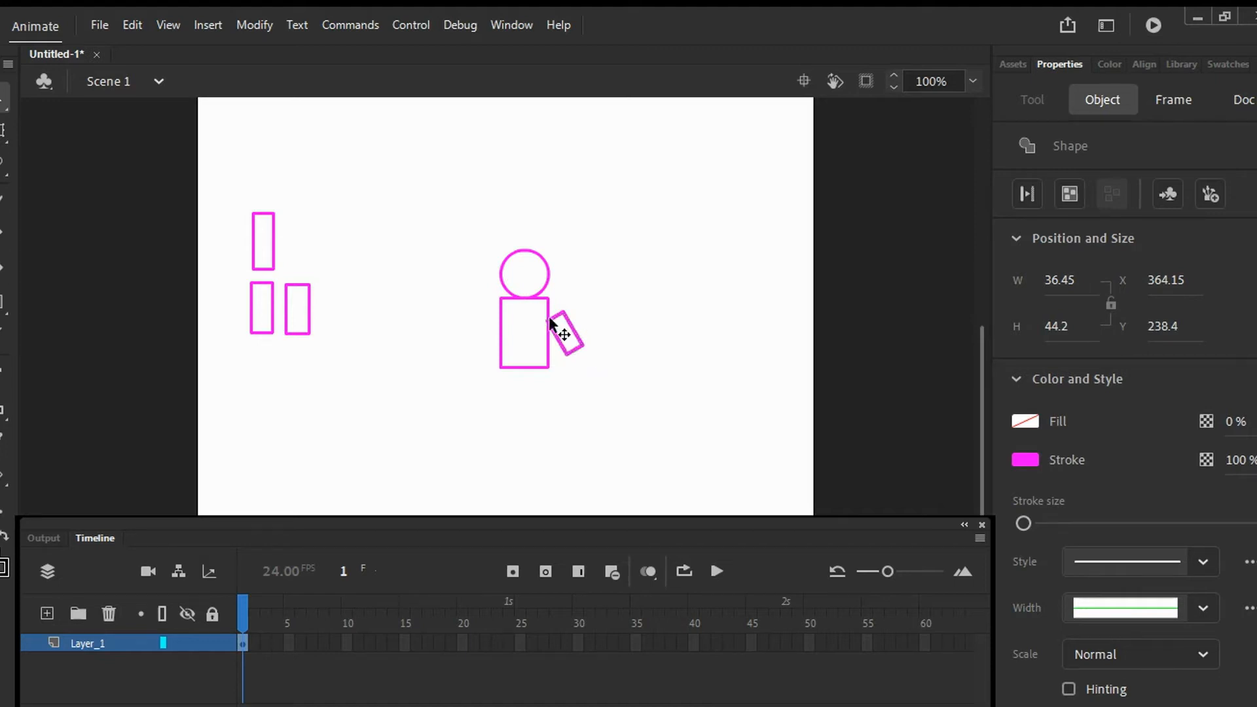
{"action": "left_click", "coordinate": [3, 130]}
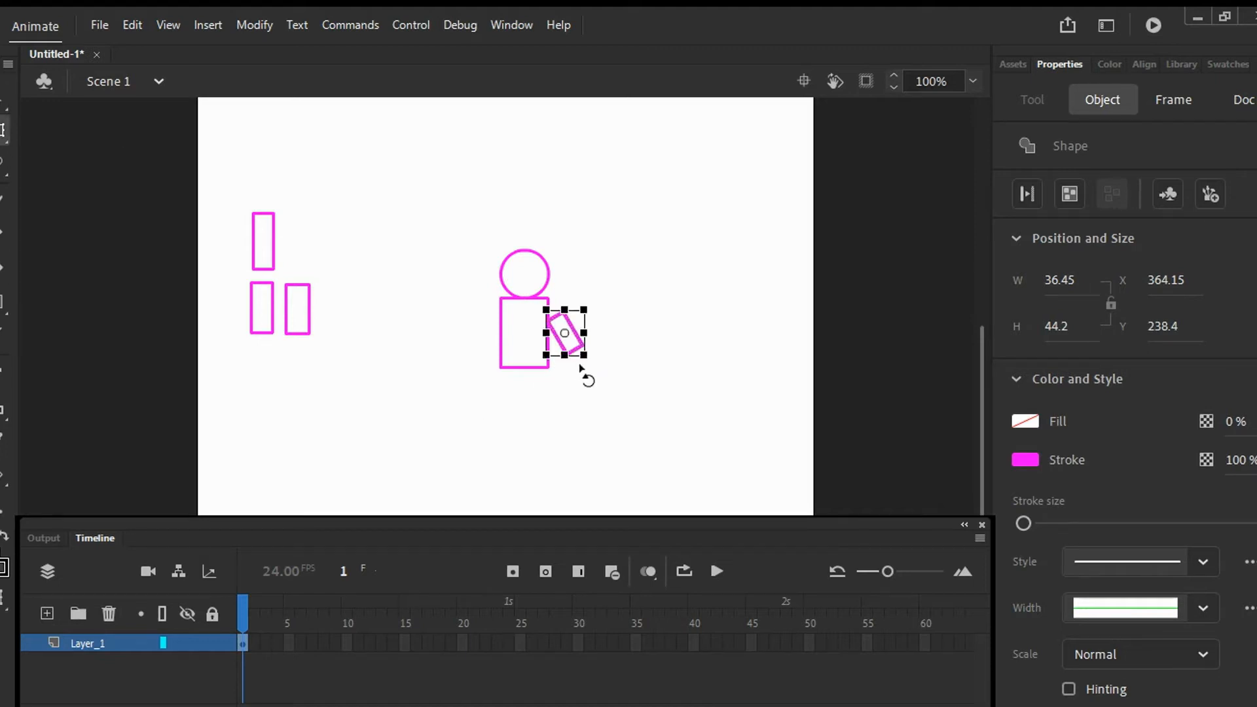
{"action": "left_click_drag", "start_coordinate": [593, 364], "coordinate": [587, 351]}
{"action": "key", "text": "ctrl+z"}
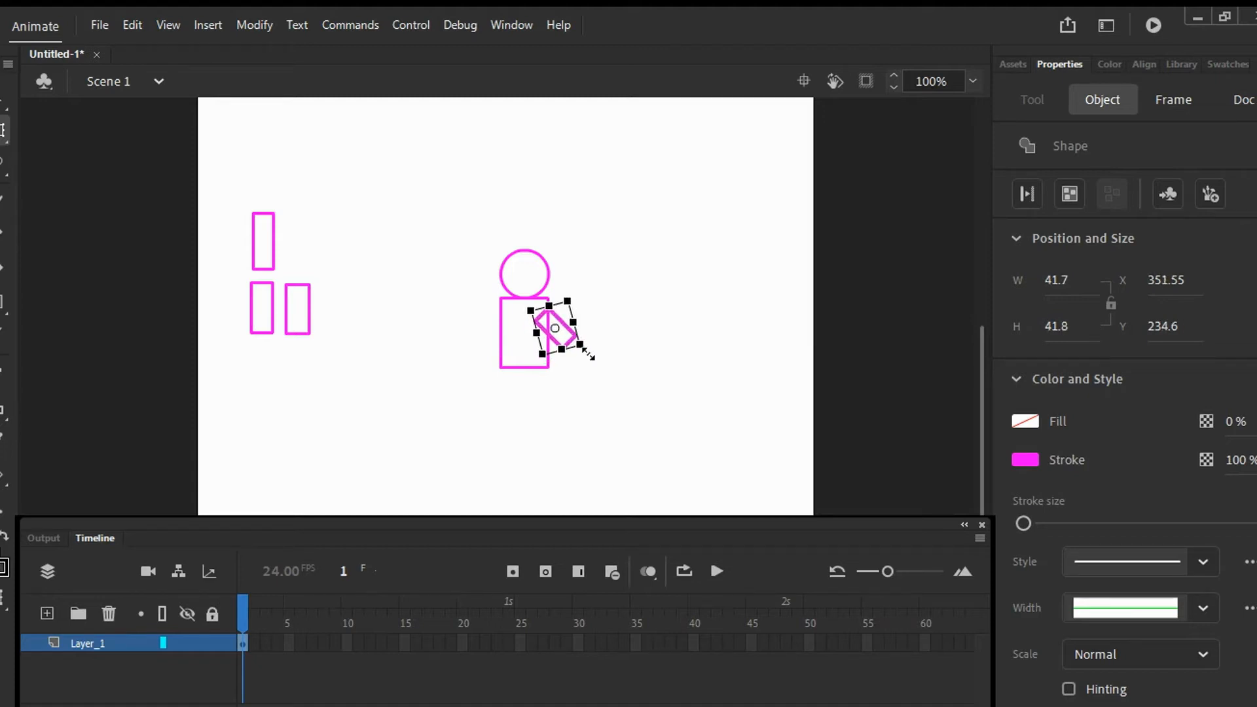
{"action": "left_click", "coordinate": [586, 394]}
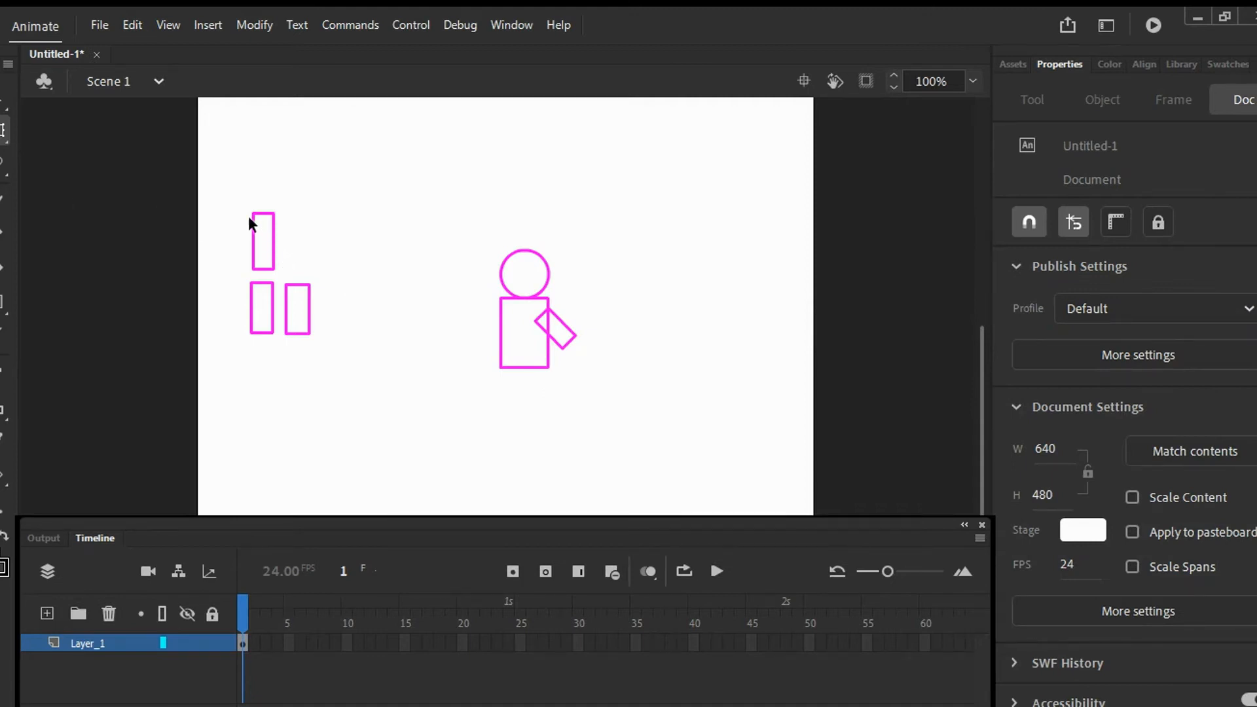
Select the uppermost of the three loose small rectangles with Free Transform and nudge it right and down to about X 218, Y 218.
{"action": "left_click", "coordinate": [272, 221]}
{"action": "left_click_drag", "start_coordinate": [229, 194], "coordinate": [292, 274]}
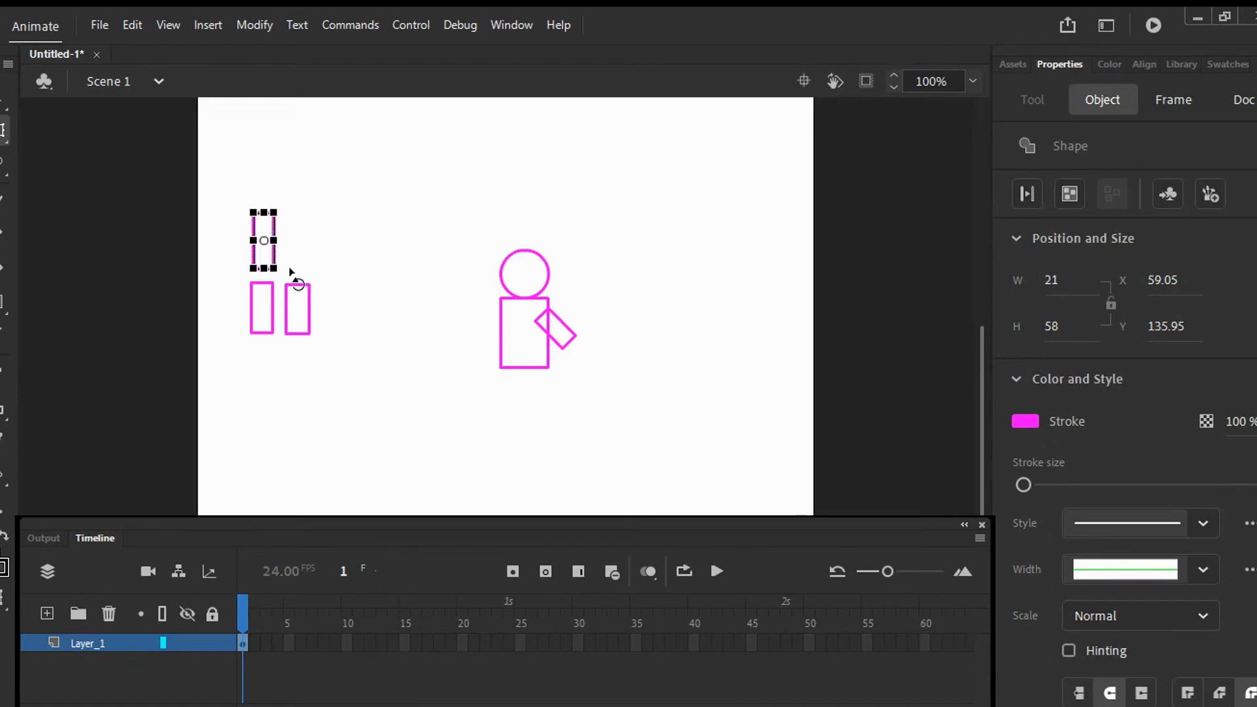
{"action": "key", "text": "Right"}
{"action": "key", "text": "Right"}
{"action": "key", "text": "Right"}
{"action": "key", "text": "Right"}
{"action": "key", "text": "Right"}
{"action": "key", "text": "Right"}
{"action": "key", "text": "Right"}
{"action": "key", "text": "Right"}
{"action": "key", "text": "Right"}
{"action": "key", "text": "Right"}
{"action": "key", "text": "Right"}
{"action": "key", "text": "Right"}
{"action": "key", "text": "Right"}
{"action": "key", "text": "Right"}
{"action": "key", "text": "Right"}
{"action": "key", "text": "Right"}
{"action": "key", "text": "Right"}
{"action": "key", "text": "Right"}
{"action": "key", "text": "Right"}
{"action": "key", "text": "Right"}
{"action": "key", "text": "Right"}
{"action": "key", "text": "Right"}
{"action": "key", "text": "Right"}
{"action": "key", "text": "Right"}
{"action": "key", "text": "Right"}
{"action": "key", "text": "Right"}
{"action": "key", "text": "Right"}
{"action": "key", "text": "Right"}
{"action": "key", "text": "Right"}
{"action": "key", "text": "Right"}
{"action": "key", "text": "Right"}
{"action": "key", "text": "Right"}
{"action": "key", "text": "Right"}
{"action": "key", "text": "Right"}
{"action": "key", "text": "Right"}
{"action": "key", "text": "Right"}
{"action": "key", "text": "Right"}
{"action": "key", "text": "Right"}
{"action": "key", "text": "Right"}
{"action": "key", "text": "Right"}
{"action": "key", "text": "Right"}
{"action": "key", "text": "Right"}
{"action": "key", "text": "Right"}
{"action": "key", "text": "Right"}
{"action": "key", "text": "Right"}
{"action": "key", "text": "Right"}
{"action": "key", "text": "Right"}
{"action": "key", "text": "Right"}
{"action": "key", "text": "Right"}
{"action": "key", "text": "Right"}
{"action": "key", "text": "Right"}
{"action": "key", "text": "Right"}
{"action": "key", "text": "Right"}
{"action": "key", "text": "Right"}
{"action": "key", "text": "Right"}
{"action": "key", "text": "Right"}
{"action": "key", "text": "Right"}
{"action": "key", "text": "Right"}
{"action": "key", "text": "Right"}
{"action": "key", "text": "Right"}
{"action": "key", "text": "Right"}
{"action": "key", "text": "Right"}
{"action": "key", "text": "Right"}
{"action": "key", "text": "Right"}
{"action": "key", "text": "Right"}
{"action": "key", "text": "Right"}
{"action": "key", "text": "Right"}
{"action": "key", "text": "Right"}
{"action": "key", "text": "Right"}
{"action": "key", "text": "Right"}
{"action": "key", "text": "Right"}
{"action": "key", "text": "Right"}
{"action": "key", "text": "Right"}
{"action": "key", "text": "Right"}
{"action": "key", "text": "Right"}
{"action": "key", "text": "Down"}
{"action": "key", "text": "Down"}
{"action": "key", "text": "Down"}
{"action": "key", "text": "Down"}
{"action": "key", "text": "Down"}
{"action": "key", "text": "Down"}
{"action": "key", "text": "Down"}
{"action": "key", "text": "Down"}
{"action": "key", "text": "Down"}
{"action": "key", "text": "Down"}
{"action": "key", "text": "Down"}
{"action": "key", "text": "Down"}
{"action": "key", "text": "Down"}
{"action": "key", "text": "Down"}
{"action": "key", "text": "Down"}
{"action": "key", "text": "Down"}
{"action": "key", "text": "Down"}
{"action": "key", "text": "Down"}
{"action": "key", "text": "Down"}
{"action": "key", "text": "Down"}
{"action": "key", "text": "Down"}
{"action": "key", "text": "Down"}
{"action": "key", "text": "Down"}
{"action": "key", "text": "Down"}
{"action": "key", "text": "Down"}
{"action": "key", "text": "Down"}
{"action": "key", "text": "Down"}
{"action": "key", "text": "Down"}
{"action": "key", "text": "Down"}
{"action": "key", "text": "Down"}
{"action": "key", "text": "Down"}
{"action": "key", "text": "Down"}
{"action": "key", "text": "Down"}
{"action": "key", "text": "Down"}
{"action": "key", "text": "Down"}
{"action": "key", "text": "Down"}
{"action": "key", "text": "Down"}
{"action": "key", "text": "Down"}
{"action": "key", "text": "Down"}
{"action": "key", "text": "Down"}
{"action": "key", "text": "Down"}
{"action": "key", "text": "Down"}
{"action": "key", "text": "Down"}
{"action": "key", "text": "Down"}
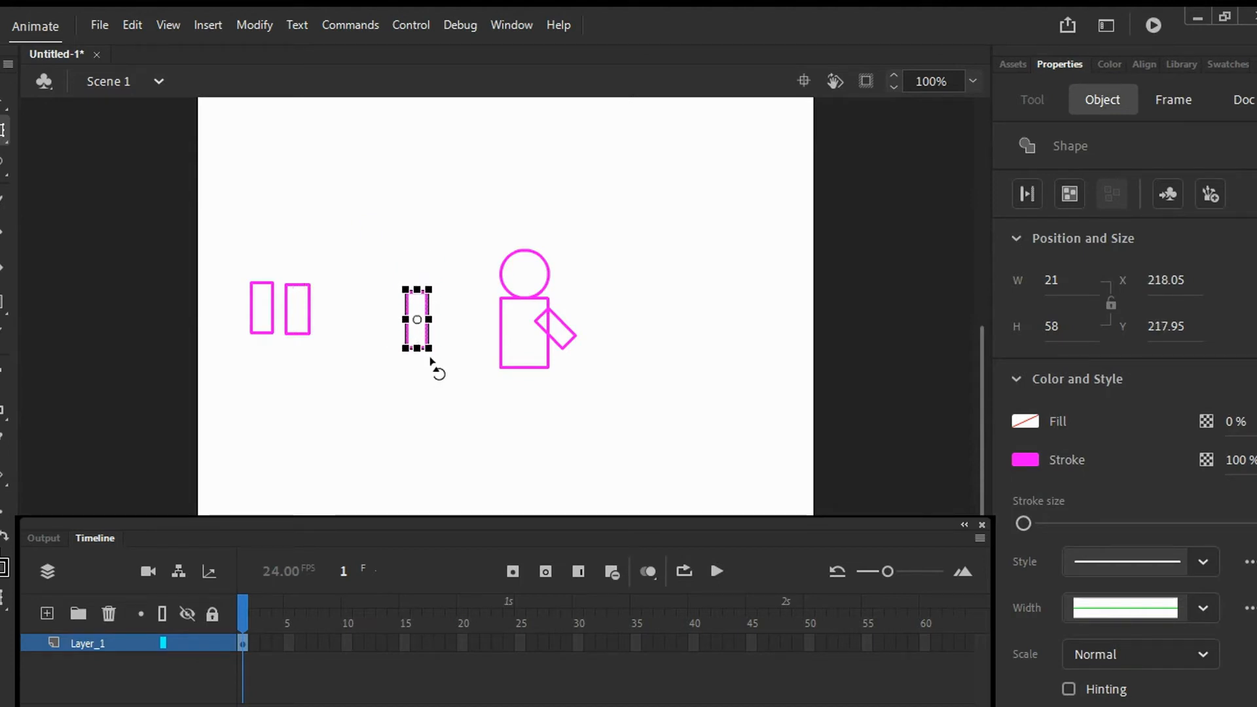
Shorten the separated rectangle slightly and rotate it about 30 degrees so its lower end slants left.
{"action": "left_click_drag", "start_coordinate": [417, 288], "coordinate": [419, 294]}
{"action": "mouse_move", "coordinate": [436, 354]}
{"action": "left_mouse_down"}
{"action": "mouse_move", "coordinate": [416, 370]}
{"action": "mouse_move", "coordinate": [432, 368]}
{"action": "left_mouse_up"}
Nudge the slanted rectangle right and slightly down to about X 284 so its upper end overlaps the body's left shoulder, and deselect it.
{"action": "key", "text": "Right"}
{"action": "key", "text": "Right"}
{"action": "key", "text": "Right"}
{"action": "key", "text": "Right"}
{"action": "key", "text": "Right"}
{"action": "key", "text": "Right"}
{"action": "key", "text": "Right"}
{"action": "key", "text": "Right"}
{"action": "key", "text": "Right"}
{"action": "key", "text": "Right"}
{"action": "key", "text": "Right"}
{"action": "key", "text": "Right"}
{"action": "key", "text": "Right"}
{"action": "key", "text": "Right"}
{"action": "key", "text": "Right"}
{"action": "key", "text": "Right"}
{"action": "key", "text": "Right"}
{"action": "key", "text": "Right"}
{"action": "key", "text": "Right"}
{"action": "key", "text": "Right"}
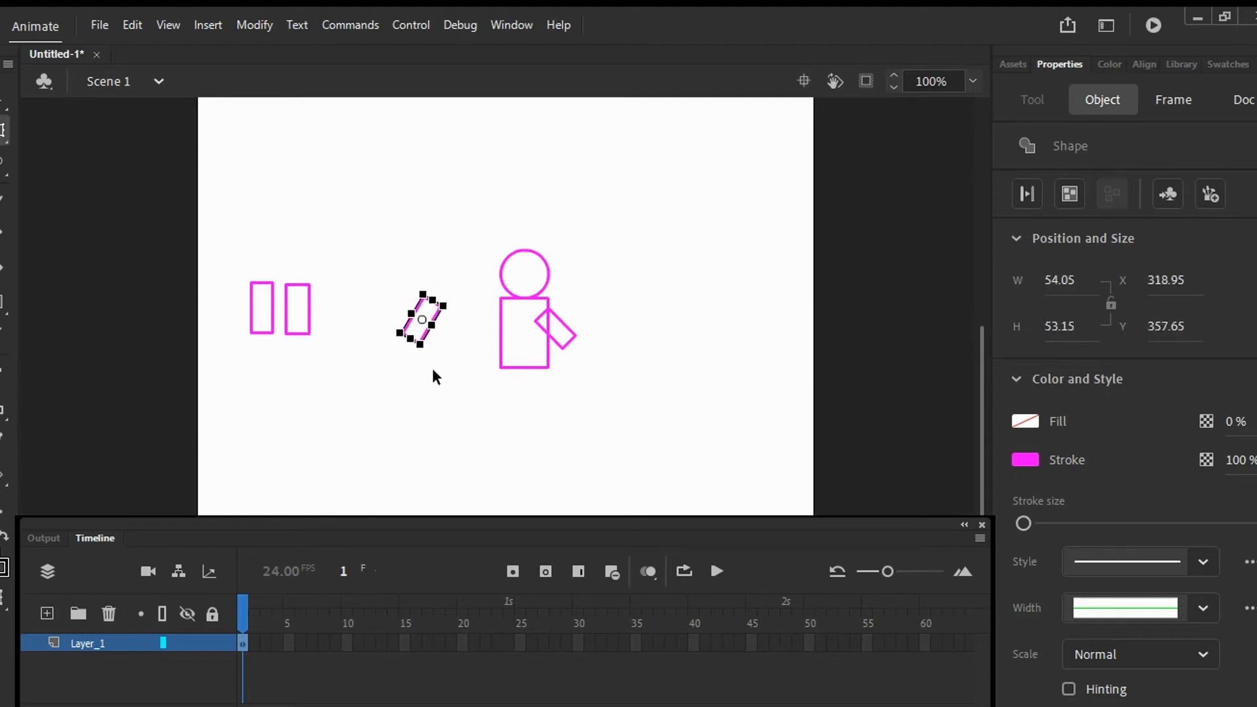
{"action": "key", "text": "Right"}
{"action": "key", "text": "Right"}
{"action": "key", "text": "Right"}
{"action": "key", "text": "Right"}
{"action": "key", "text": "Right"}
{"action": "key", "text": "Right"}
{"action": "key", "text": "Right"}
{"action": "key", "text": "Right"}
{"action": "key", "text": "Right"}
{"action": "key", "text": "Right"}
{"action": "key", "text": "Right"}
{"action": "key", "text": "Right"}
{"action": "key", "text": "Right"}
{"action": "key", "text": "Right"}
{"action": "key", "text": "Right"}
{"action": "key", "text": "Right"}
{"action": "key", "text": "Right"}
{"action": "key", "text": "Right"}
{"action": "key", "text": "Right"}
{"action": "key", "text": "Right"}
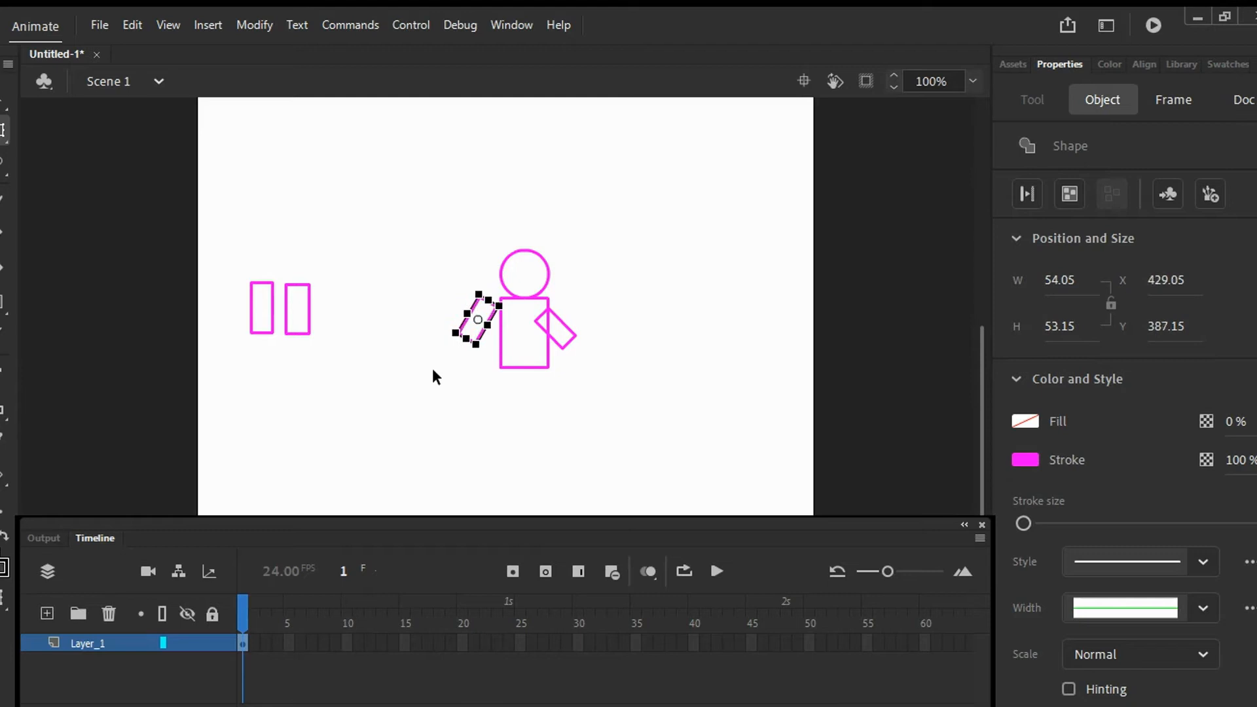
{"action": "key", "text": "Down"}
{"action": "key", "text": "Down"}
{"action": "key", "text": "Down"}
{"action": "key", "text": "Down"}
{"action": "key", "text": "Down"}
{"action": "key", "text": "Down"}
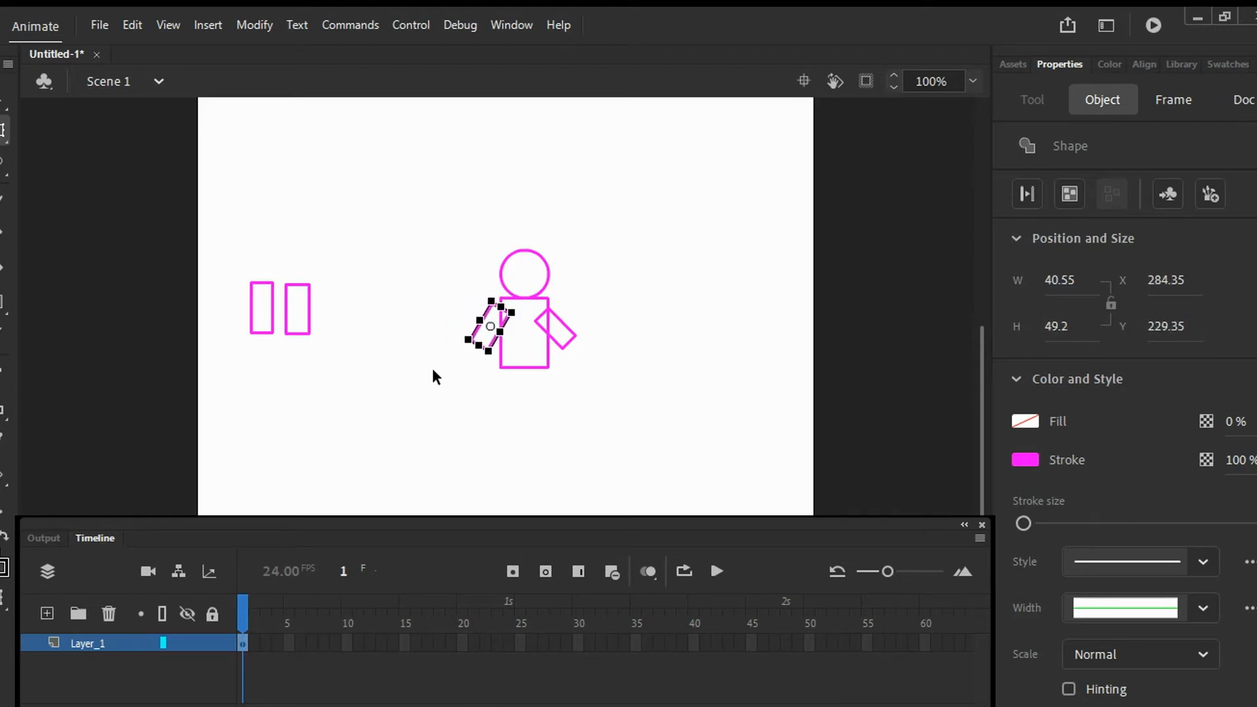
{"action": "key", "text": "Up"}
{"action": "left_click", "coordinate": [432, 370]}
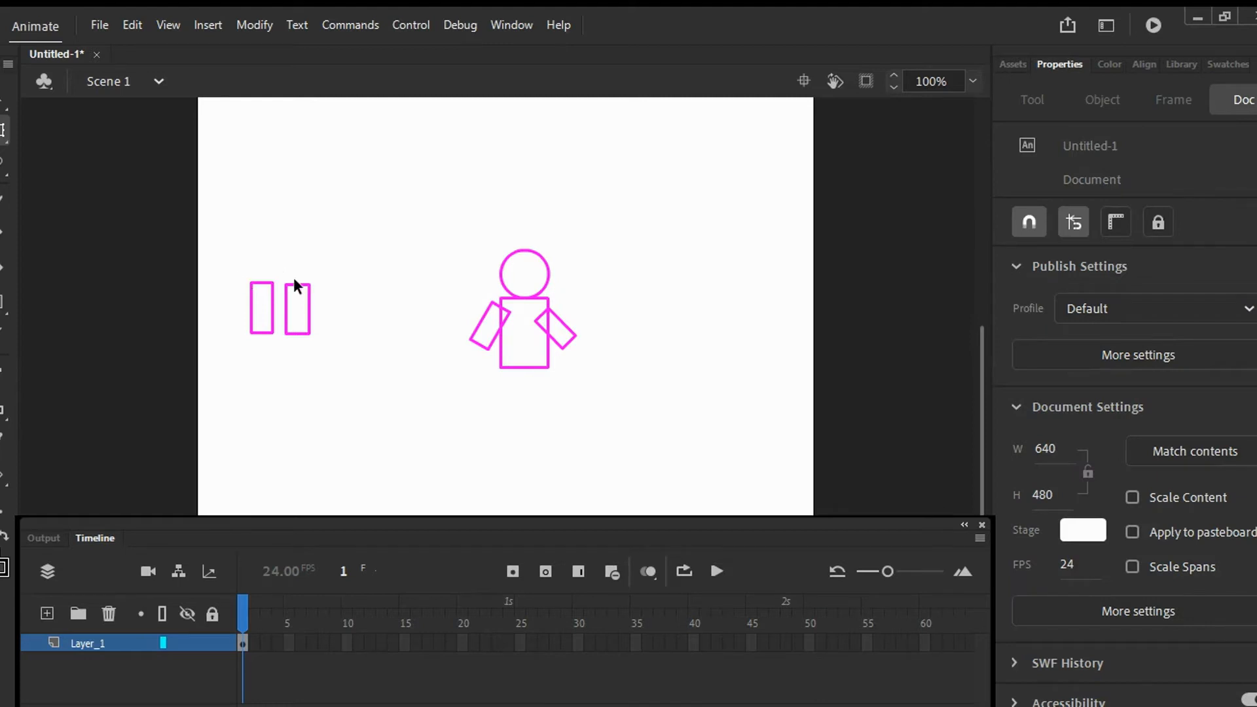
Select the loose small rectangle nearer the figure with Free Transform and nudge it right and down onto the body, to about X 332, Y 238.
{"action": "left_click_drag", "start_coordinate": [279, 268], "coordinate": [323, 355]}
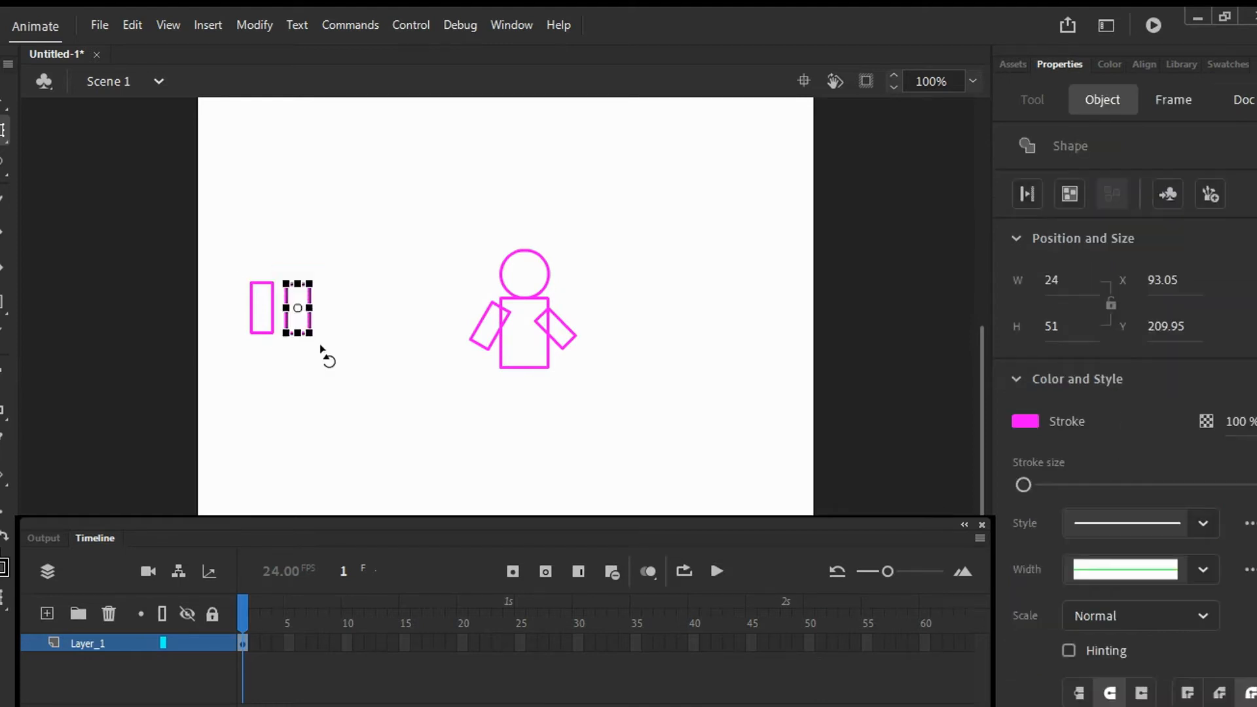
{"action": "key", "text": "Right"}
{"action": "key", "text": "Right"}
{"action": "key", "text": "Right"}
{"action": "key", "text": "Right"}
{"action": "key", "text": "Right"}
{"action": "key", "text": "Right"}
{"action": "key", "text": "Right"}
{"action": "key", "text": "Right"}
{"action": "key", "text": "Right"}
{"action": "key", "text": "Right"}
{"action": "key", "text": "Right"}
{"action": "key", "text": "Right"}
{"action": "key", "text": "Right"}
{"action": "key", "text": "Right"}
{"action": "key", "text": "Right"}
{"action": "key", "text": "Right"}
{"action": "key", "text": "Right"}
{"action": "key", "text": "Right"}
{"action": "key", "text": "Right"}
{"action": "key", "text": "Right"}
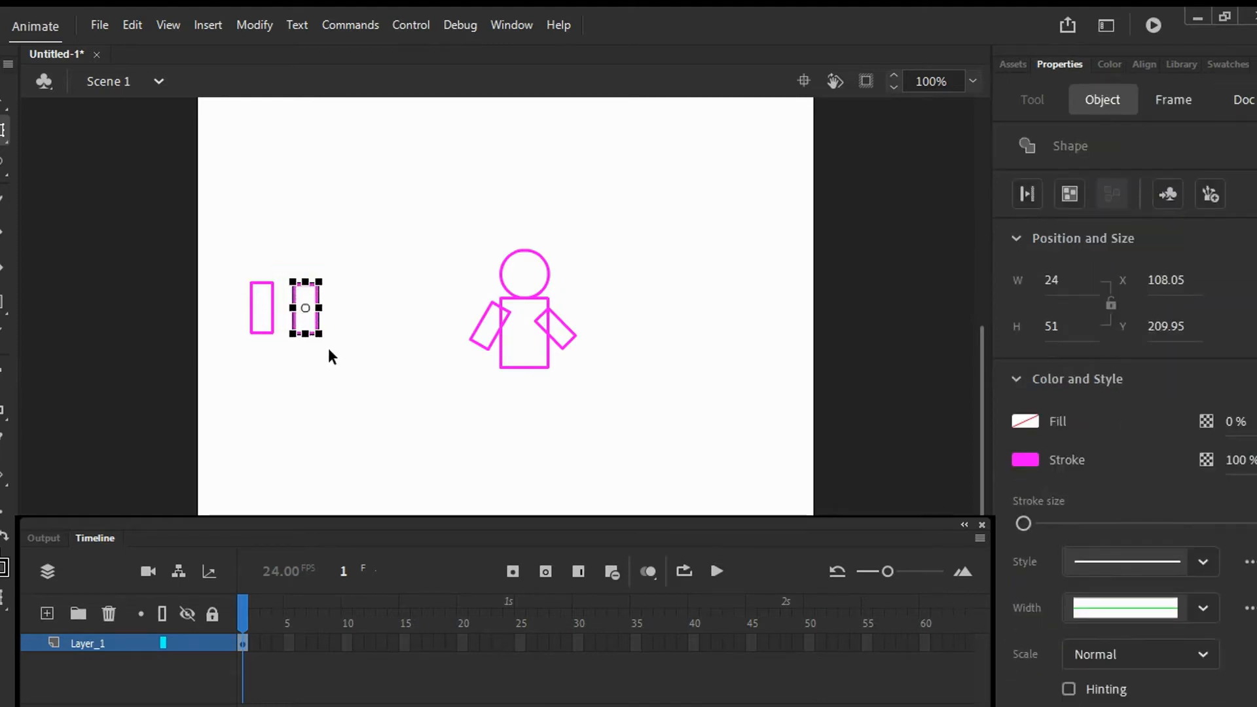
{"action": "key", "text": "Right"}
{"action": "key", "text": "Right"}
{"action": "key", "text": "Right"}
{"action": "key", "text": "Right"}
{"action": "key", "text": "Right"}
{"action": "key", "text": "Right"}
{"action": "key", "text": "Right"}
{"action": "key", "text": "Right"}
{"action": "key", "text": "Right"}
{"action": "key", "text": "Right"}
{"action": "key", "text": "Right"}
{"action": "key", "text": "Right"}
{"action": "key", "text": "Right"}
{"action": "key", "text": "Right"}
{"action": "key", "text": "Right"}
{"action": "key", "text": "Right"}
{"action": "key", "text": "Right"}
{"action": "key", "text": "Right"}
{"action": "key", "text": "Right"}
{"action": "key", "text": "Right"}
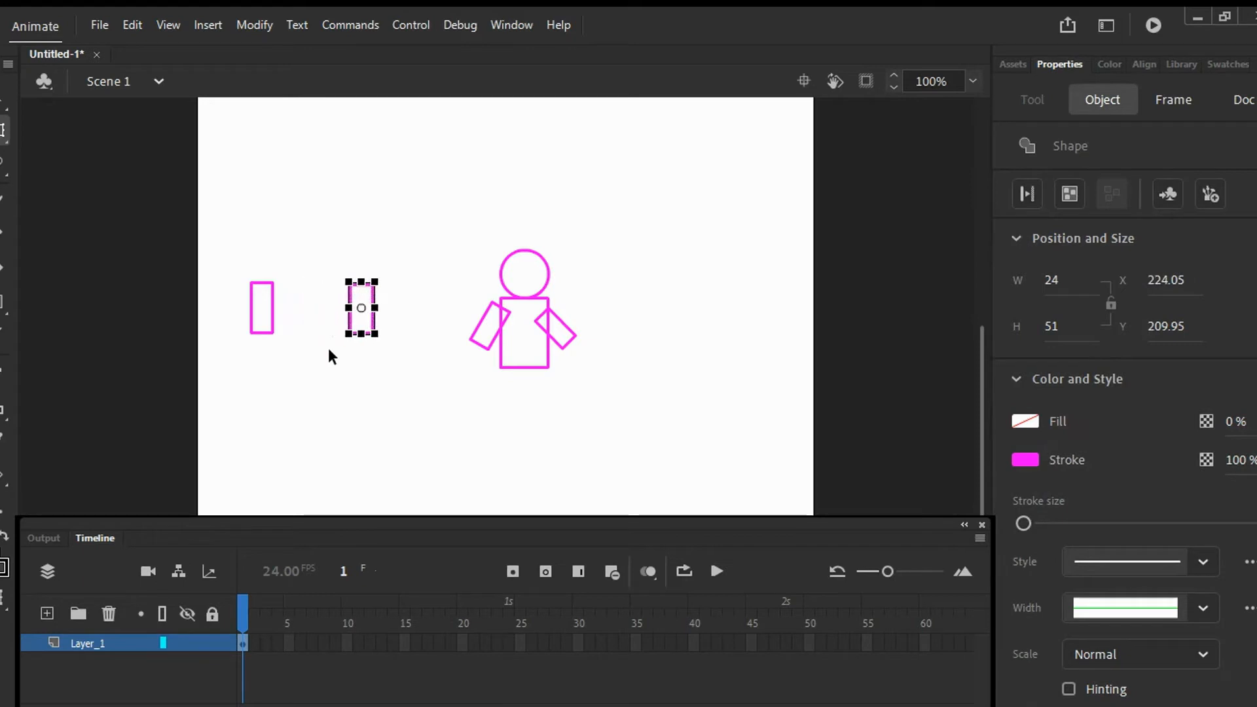
{"action": "key", "text": "Right"}
{"action": "key", "text": "Right"}
{"action": "key", "text": "Right"}
{"action": "key", "text": "Right"}
{"action": "key", "text": "Right"}
{"action": "key", "text": "Right"}
{"action": "key", "text": "Right"}
{"action": "key", "text": "Right"}
{"action": "key", "text": "Right"}
{"action": "key", "text": "Right"}
{"action": "key", "text": "Right"}
{"action": "key", "text": "Right"}
{"action": "key", "text": "Right"}
{"action": "key", "text": "Right"}
{"action": "key", "text": "Right"}
{"action": "key", "text": "Right"}
{"action": "key", "text": "Right"}
{"action": "key", "text": "Right"}
{"action": "key", "text": "Right"}
{"action": "key", "text": "Right"}
{"action": "key", "text": "Down"}
{"action": "key", "text": "Down"}
{"action": "key", "text": "Down"}
{"action": "key", "text": "Down"}
{"action": "key", "text": "Down"}
{"action": "key", "text": "Down"}
{"action": "key", "text": "Down"}
{"action": "key", "text": "Down"}
{"action": "key", "text": "Down"}
{"action": "key", "text": "Down"}
{"action": "key", "text": "Down"}
{"action": "key", "text": "Down"}
{"action": "key", "text": "Down"}
{"action": "key", "text": "Down"}
{"action": "key", "text": "Down"}
{"action": "key", "text": "Down"}
{"action": "key", "text": "Down"}
{"action": "key", "text": "Down"}
{"action": "key", "text": "Down"}
{"action": "key", "text": "Down"}
{"action": "key", "text": "Down"}
{"action": "key", "text": "Down"}
{"action": "key", "text": "Down"}
{"action": "key", "text": "Down"}
{"action": "key", "text": "Down"}
{"action": "key", "text": "Down"}
{"action": "key", "text": "Down"}
{"action": "key", "text": "Down"}
{"action": "key", "text": "Down"}
{"action": "key", "text": "Down"}
{"action": "key", "text": "Down"}
{"action": "key", "text": "Down"}
{"action": "key", "text": "Down"}
{"action": "key", "text": "Down"}
{"action": "key", "text": "Down"}
{"action": "key", "text": "Right"}
{"action": "key", "text": "Right"}
{"action": "key", "text": "Right"}
{"action": "key", "text": "Right"}
{"action": "key", "text": "Right"}
{"action": "key", "text": "Right"}
{"action": "key", "text": "Right"}
{"action": "key", "text": "Right"}
{"action": "key", "text": "Right"}
{"action": "key", "text": "Right"}
{"action": "key", "text": "Right"}
{"action": "key", "text": "Right"}
{"action": "key", "text": "Right"}
{"action": "key", "text": "Right"}
{"action": "key", "text": "Right"}
{"action": "key", "text": "Right"}
{"action": "key", "text": "Right"}
{"action": "key", "text": "Right"}
{"action": "key", "text": "Right"}
{"action": "key", "text": "Right"}
{"action": "key", "text": "Right"}
{"action": "key", "text": "Right"}
{"action": "key", "text": "Right"}
{"action": "key", "text": "Right"}
{"action": "key", "text": "Right"}
{"action": "key", "text": "Right"}
{"action": "key", "text": "Right"}
{"action": "key", "text": "Right"}
{"action": "key", "text": "Right"}
{"action": "key", "text": "Right"}
{"action": "key", "text": "Right"}
{"action": "key", "text": "Right"}
{"action": "key", "text": "Right"}
{"action": "key", "text": "Right"}
{"action": "key", "text": "Right"}
{"action": "key", "text": "Right"}
{"action": "key", "text": "Right"}
{"action": "key", "text": "Right"}
{"action": "key", "text": "Right"}
{"action": "key", "text": "Right"}
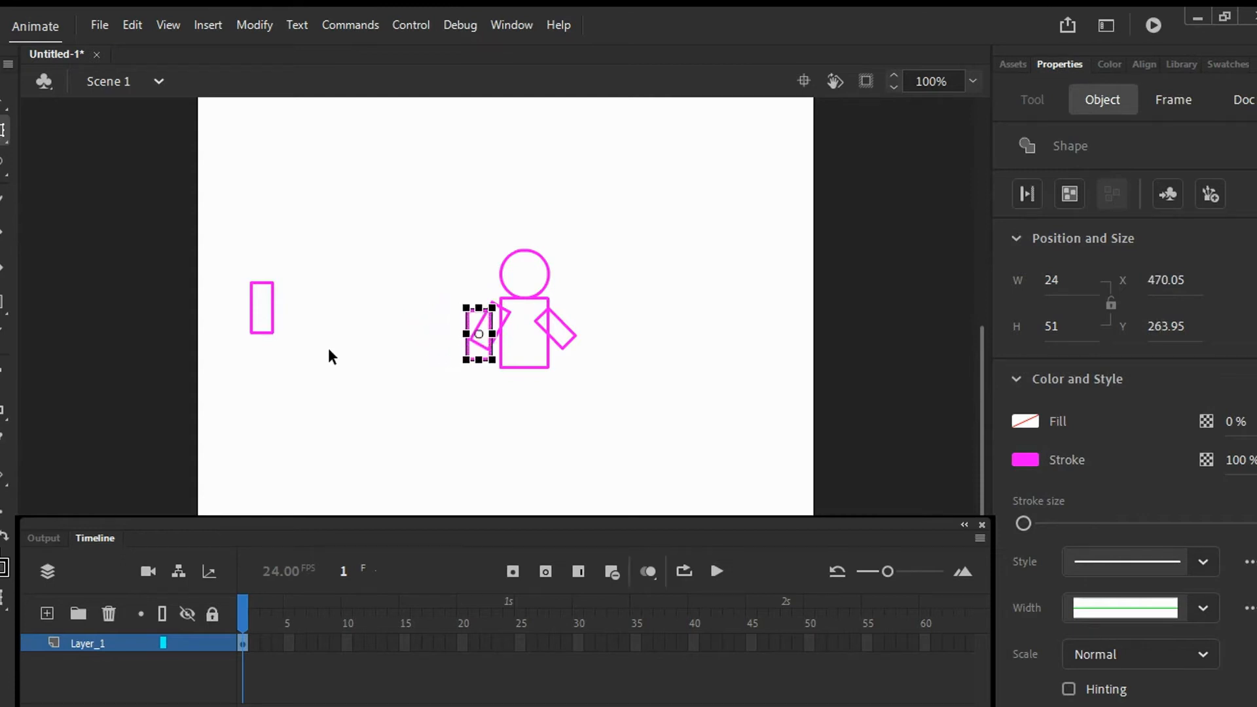
{"action": "key", "text": "Right"}
{"action": "key", "text": "Right"}
{"action": "key", "text": "Right"}
{"action": "key", "text": "Right"}
{"action": "key", "text": "Right"}
{"action": "key", "text": "Right"}
{"action": "key", "text": "Right"}
{"action": "key", "text": "Right"}
{"action": "key", "text": "Right"}
{"action": "key", "text": "Right"}
{"action": "key", "text": "Right"}
{"action": "key", "text": "Right"}
{"action": "key", "text": "Right"}
{"action": "key", "text": "Right"}
{"action": "key", "text": "Right"}
{"action": "key", "text": "Right"}
{"action": "key", "text": "Right"}
{"action": "key", "text": "Right"}
{"action": "key", "text": "Right"}
{"action": "key", "text": "Right"}
{"action": "key", "text": "Down"}
{"action": "key", "text": "Down"}
{"action": "key", "text": "Down"}
{"action": "key", "text": "Down"}
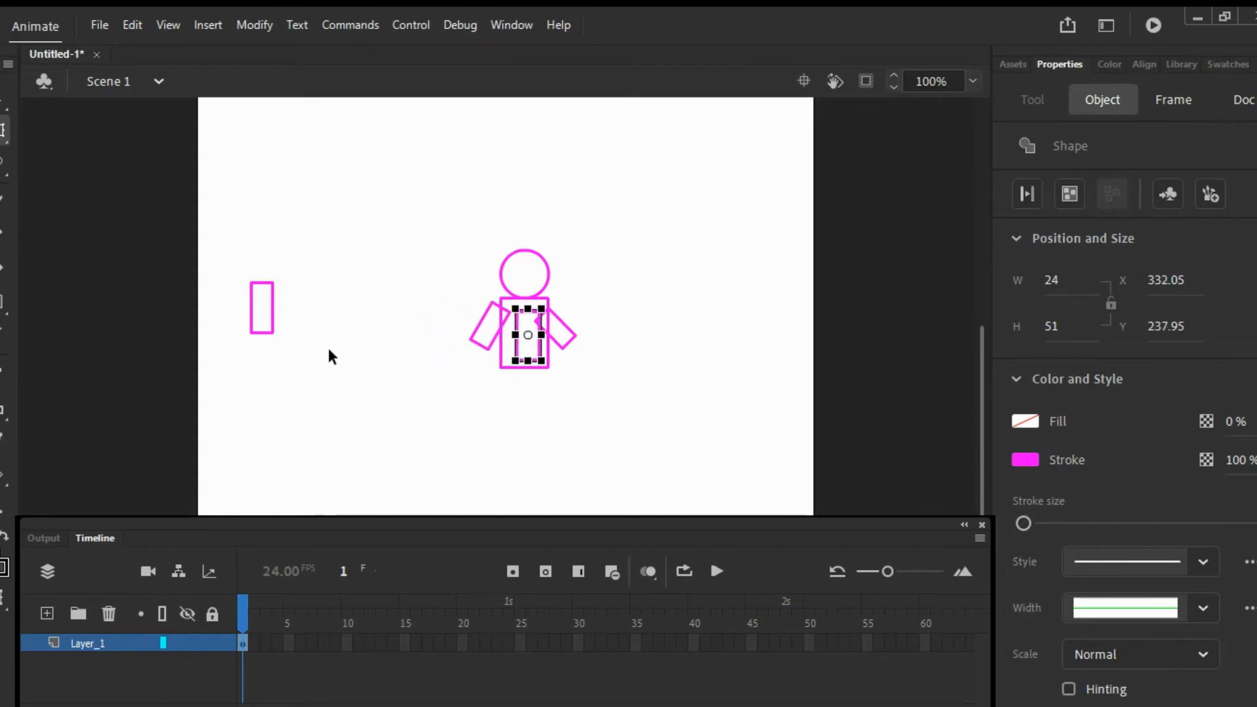
Nudge the selected small rectangle down and slightly right until it sits just below the body, at about X 337, Y 305.
{"action": "key", "text": "Down"}
{"action": "key", "text": "Down"}
{"action": "key", "text": "Down"}
{"action": "key", "text": "Down"}
{"action": "key", "text": "Down"}
{"action": "key", "text": "Down"}
{"action": "key", "text": "Down"}
{"action": "key", "text": "Down"}
{"action": "key", "text": "Down"}
{"action": "key", "text": "Down"}
{"action": "key", "text": "Down"}
{"action": "key", "text": "Down"}
{"action": "key", "text": "Down"}
{"action": "key", "text": "Down"}
{"action": "key", "text": "Down"}
{"action": "key", "text": "Down"}
{"action": "key", "text": "Down"}
{"action": "key", "text": "Down"}
{"action": "key", "text": "Down"}
{"action": "key", "text": "Down"}
{"action": "key", "text": "Right"}
{"action": "key", "text": "Right"}
{"action": "key", "text": "Right"}
{"action": "key", "text": "Down"}
{"action": "key", "text": "Down"}
{"action": "key", "text": "Down"}
{"action": "key", "text": "Down"}
{"action": "key", "text": "Down"}
{"action": "key", "text": "Down"}
{"action": "key", "text": "Down"}
{"action": "key", "text": "Down"}
{"action": "key", "text": "Down"}
{"action": "key", "text": "Down"}
{"action": "key", "text": "Down"}
{"action": "key", "text": "Down"}
{"action": "key", "text": "Down"}
{"action": "key", "text": "Down"}
{"action": "key", "text": "Down"}
{"action": "key", "text": "Down"}
{"action": "key", "text": "Down"}
{"action": "key", "text": "Down"}
{"action": "key", "text": "Down"}
{"action": "key", "text": "Down"}
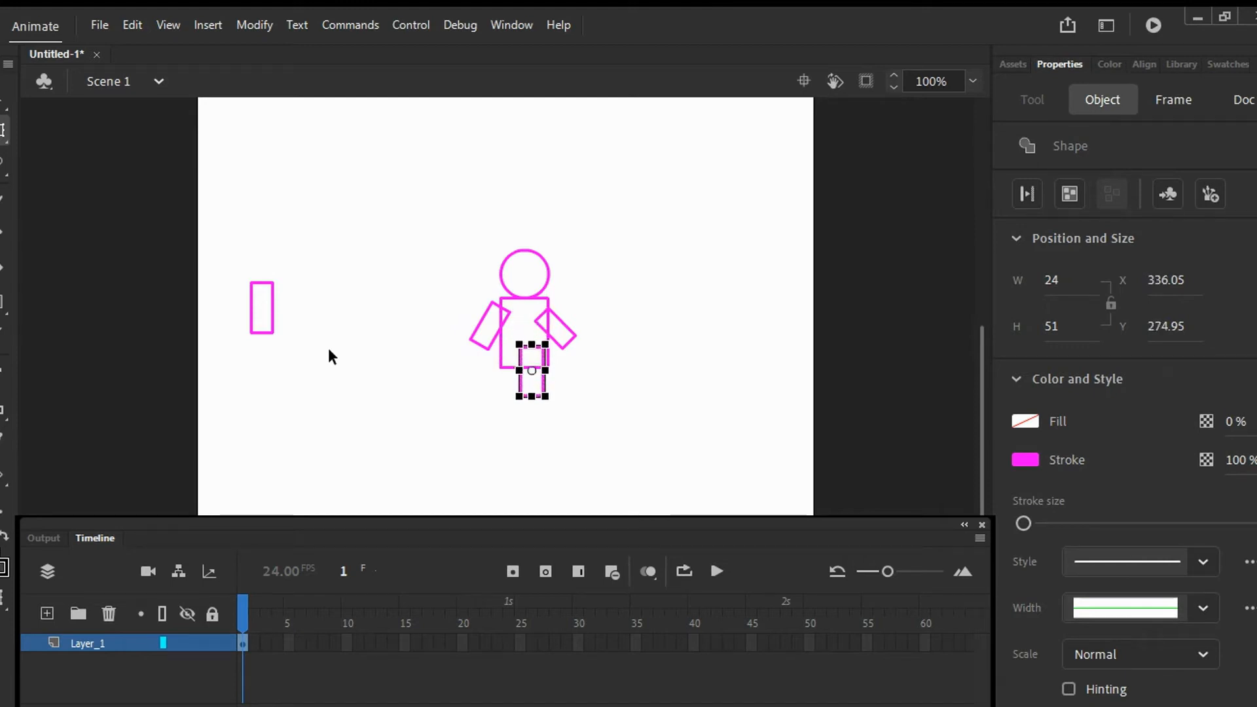
{"action": "key", "text": "Right"}
{"action": "key", "text": "Down"}
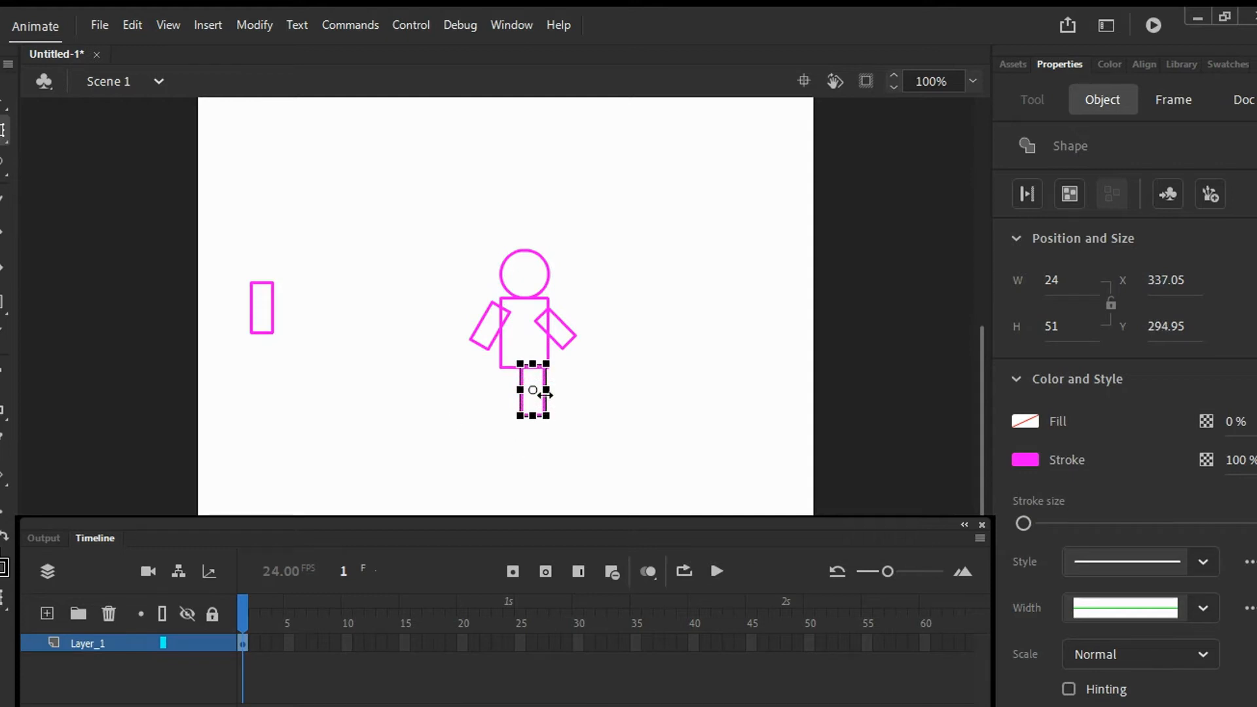
{"action": "key", "text": "Down"}
{"action": "key", "text": "Down"}
{"action": "key", "text": "Down"}
{"action": "key", "text": "Down"}
{"action": "key", "text": "Down"}
{"action": "key", "text": "Down"}
{"action": "key", "text": "Down"}
{"action": "key", "text": "Down"}
{"action": "key", "text": "Down"}
{"action": "key", "text": "Down"}
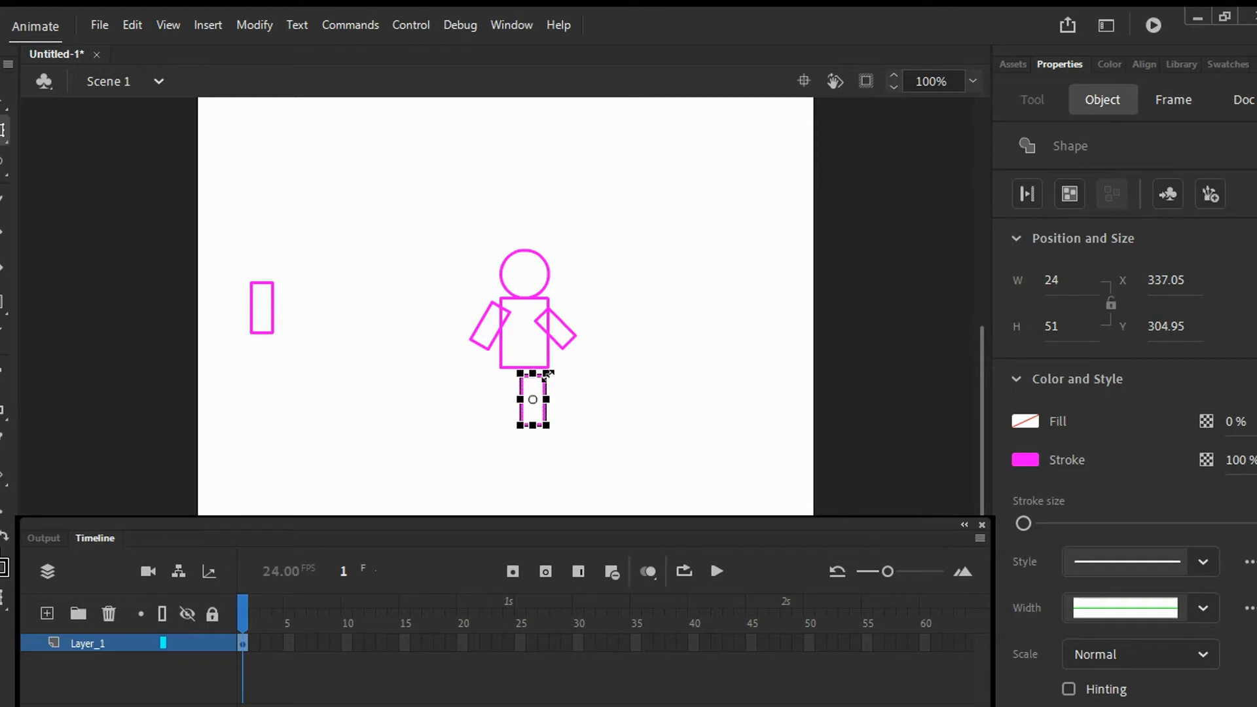
Narrow the rectangle below the body to about 15 px wide, nudge it to about X 351, Y 296 as the right-hand leg, and deselect it.
{"action": "mouse_move", "coordinate": [547, 374]}
{"action": "left_mouse_down"}
{"action": "mouse_move", "coordinate": [572, 353]}
{"action": "mouse_move", "coordinate": [552, 359]}
{"action": "mouse_move", "coordinate": [546, 389]}
{"action": "mouse_move", "coordinate": [542, 377]}
{"action": "left_mouse_up"}
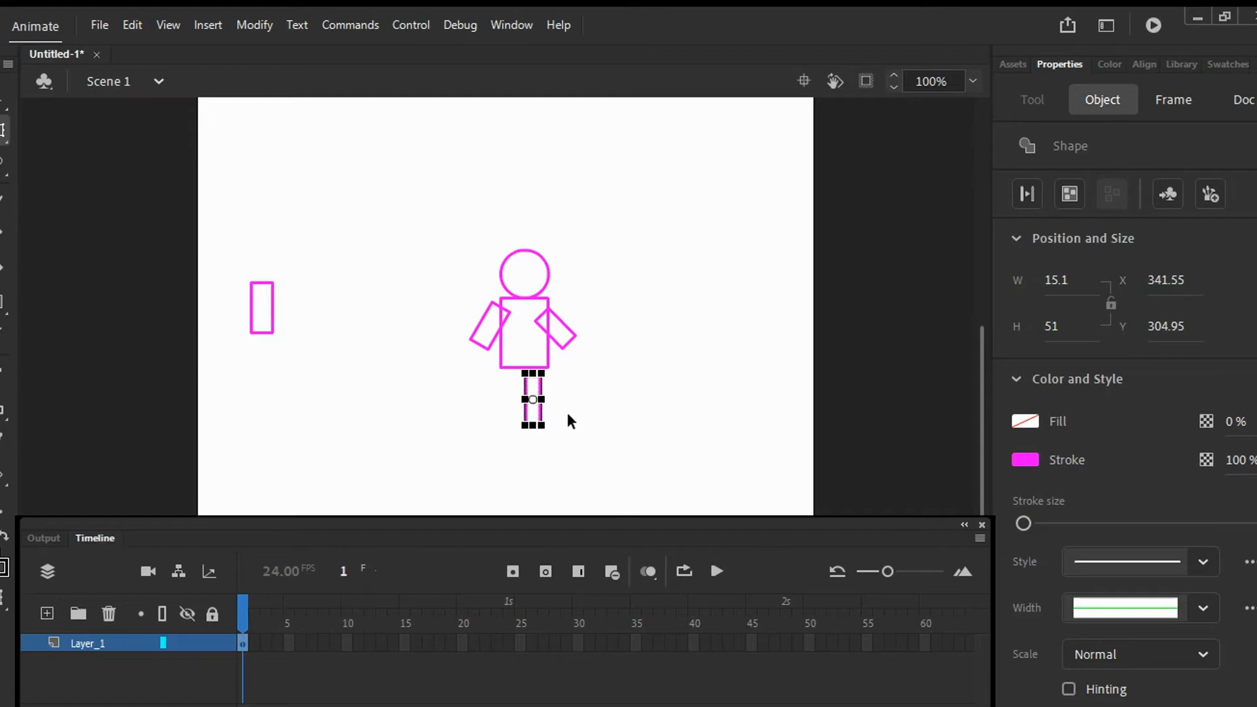
{"action": "key", "text": "Right"}
{"action": "key", "text": "Right"}
{"action": "key", "text": "Right"}
{"action": "key", "text": "Right"}
{"action": "key", "text": "Right"}
{"action": "key", "text": "Right"}
{"action": "key", "text": "Right"}
{"action": "key", "text": "Right"}
{"action": "key", "text": "Right"}
{"action": "key", "text": "Right"}
{"action": "key", "text": "Right"}
{"action": "key", "text": "Right"}
{"action": "key", "text": "Right"}
{"action": "key", "text": "Right"}
{"action": "key", "text": "Right"}
{"action": "key", "text": "Right"}
{"action": "key", "text": "Right"}
{"action": "key", "text": "Right"}
{"action": "key", "text": "Left"}
{"action": "key", "text": "Left"}
{"action": "key", "text": "Up"}
{"action": "key", "text": "Up"}
{"action": "key", "text": "Up"}
{"action": "key", "text": "Up"}
{"action": "key", "text": "Up"}
{"action": "key", "text": "Up"}
{"action": "key", "text": "Up"}
{"action": "key", "text": "Up"}
{"action": "key", "text": "Up"}
{"action": "key", "text": "Up"}
{"action": "key", "text": "Up"}
{"action": "key", "text": "Up"}
{"action": "key", "text": "Up"}
{"action": "key", "text": "Down"}
{"action": "key", "text": "Down"}
{"action": "key", "text": "Down"}
{"action": "key", "text": "Down"}
{"action": "key", "text": "Down"}
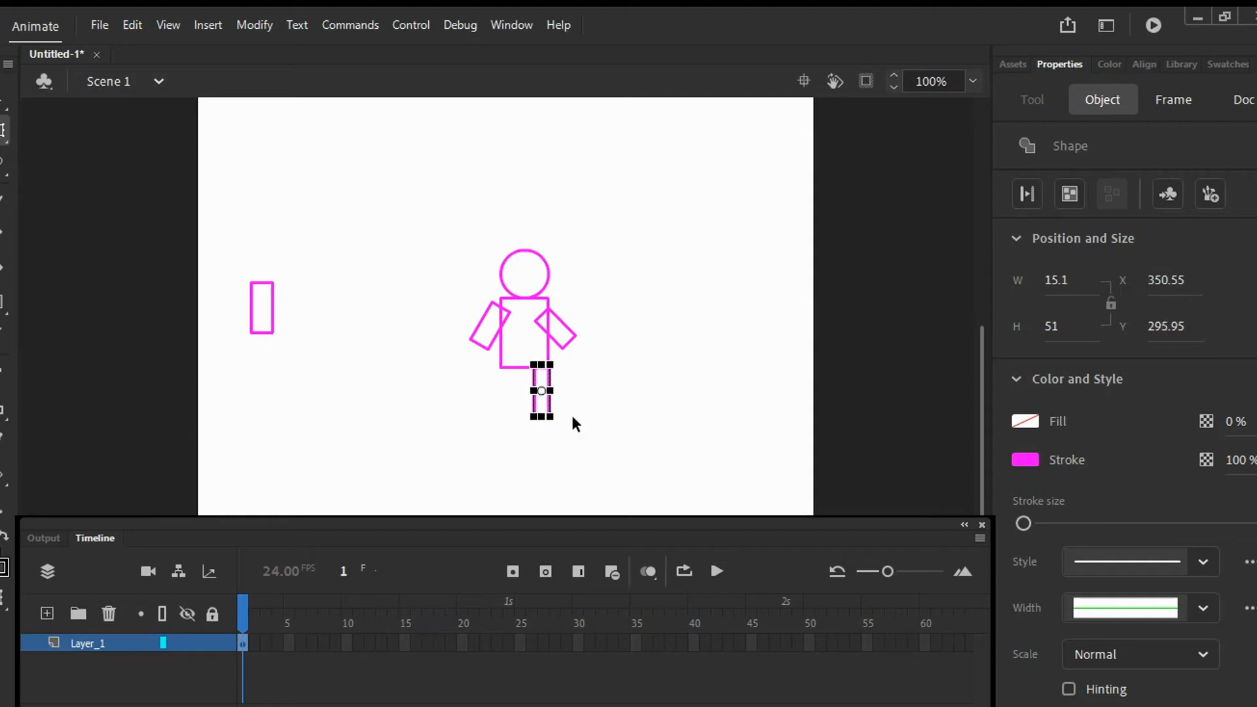
{"action": "left_click", "coordinate": [573, 417]}
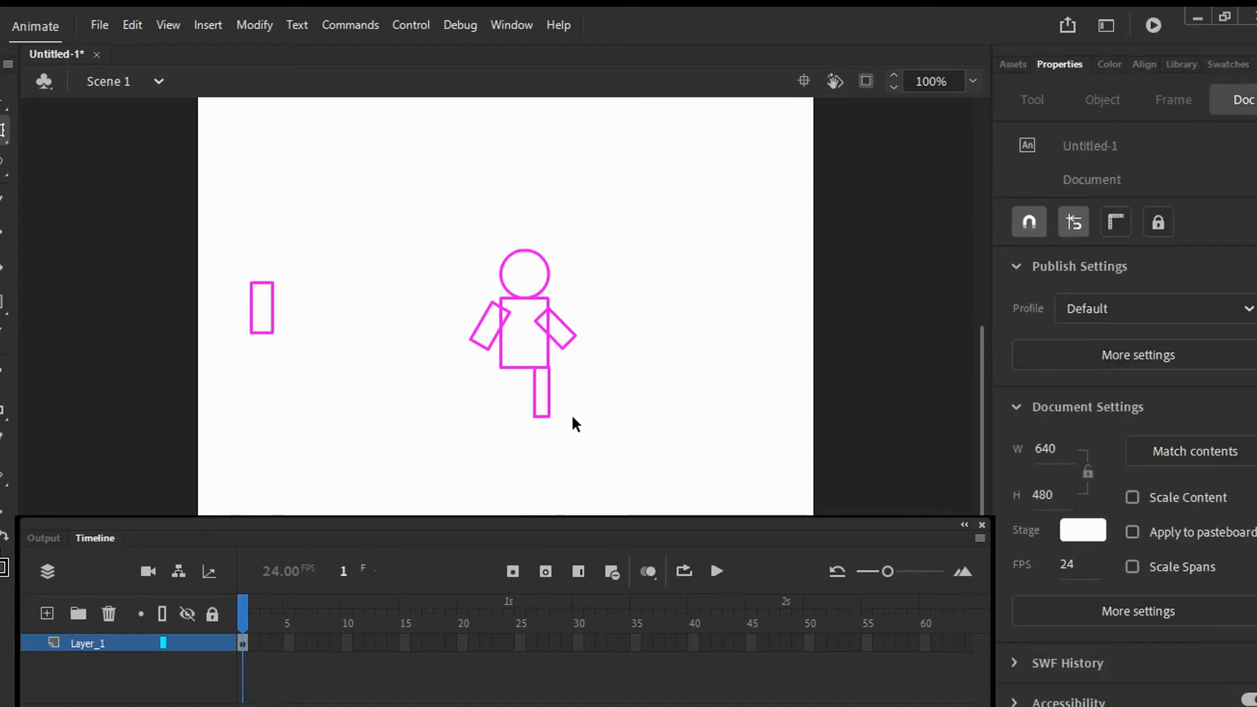
Select the whole loose small rectangle with Free Transform and nudge it right to about X 249, just beside the figure's slanted arm.
{"action": "left_click", "coordinate": [252, 292]}
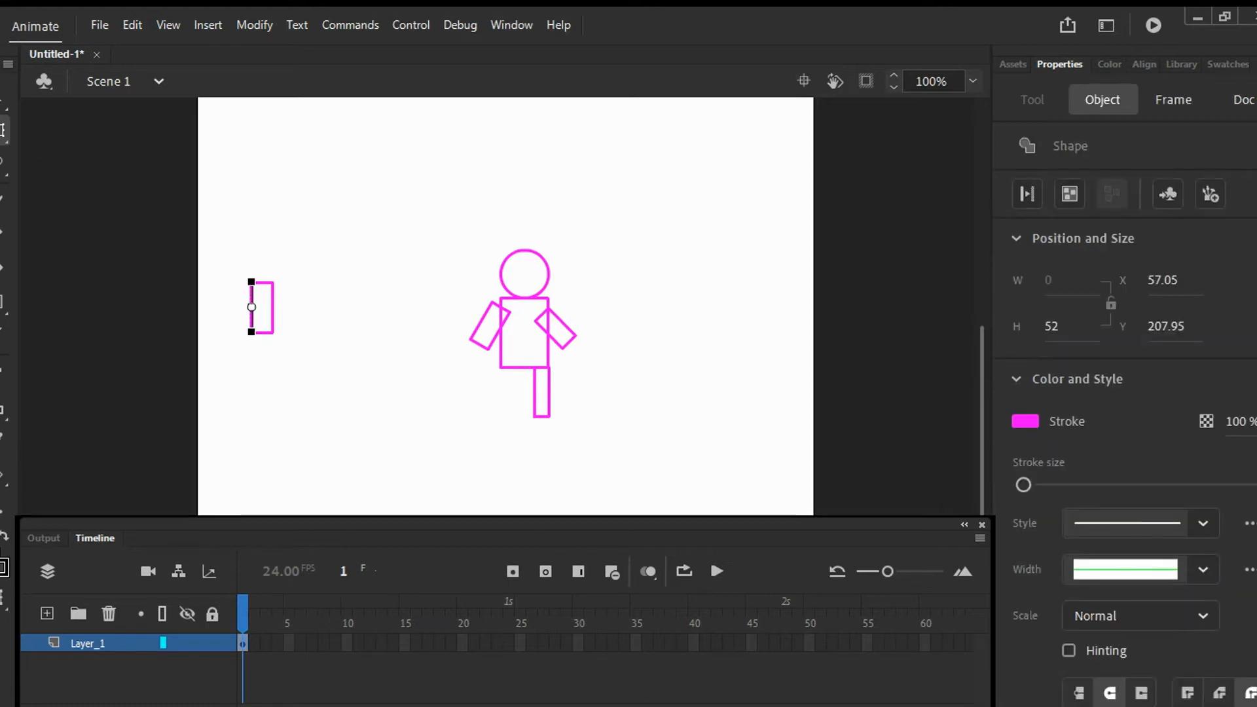
{"action": "left_click_drag", "start_coordinate": [236, 247], "coordinate": [282, 364]}
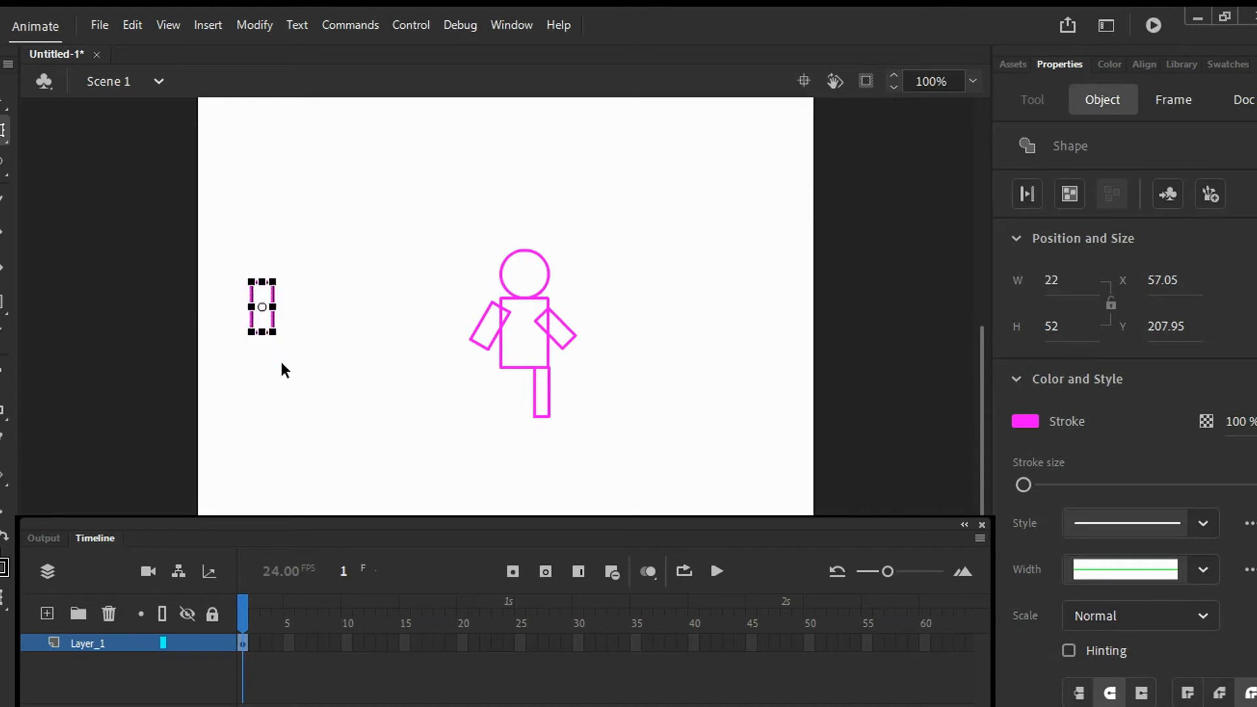
{"action": "key", "text": "Right"}
{"action": "key", "text": "Right"}
{"action": "key", "text": "Right"}
{"action": "key", "text": "Right"}
{"action": "key", "text": "Right"}
{"action": "key", "text": "Right"}
{"action": "key", "text": "Right"}
{"action": "key", "text": "Right"}
{"action": "key", "text": "Right"}
{"action": "key", "text": "Right"}
{"action": "key", "text": "Right"}
{"action": "key", "text": "Right"}
{"action": "key", "text": "Right"}
{"action": "key", "text": "Right"}
{"action": "key", "text": "Right"}
{"action": "key", "text": "Right"}
{"action": "key", "text": "Right"}
{"action": "key", "text": "Right"}
{"action": "key", "text": "Right"}
{"action": "key", "text": "Right"}
{"action": "key", "text": "Right"}
{"action": "key", "text": "Right"}
{"action": "key", "text": "Right"}
{"action": "key", "text": "Right"}
{"action": "key", "text": "Right"}
{"action": "key", "text": "Right"}
{"action": "key", "text": "Right"}
{"action": "key", "text": "Right"}
{"action": "key", "text": "Right"}
{"action": "key", "text": "Right"}
{"action": "key", "text": "Right"}
{"action": "key", "text": "Right"}
{"action": "key", "text": "Right"}
{"action": "key", "text": "Right"}
{"action": "key", "text": "Right"}
{"action": "key", "text": "Right"}
{"action": "key", "text": "Right"}
{"action": "key", "text": "Right"}
{"action": "key", "text": "Right"}
{"action": "key", "text": "Right"}
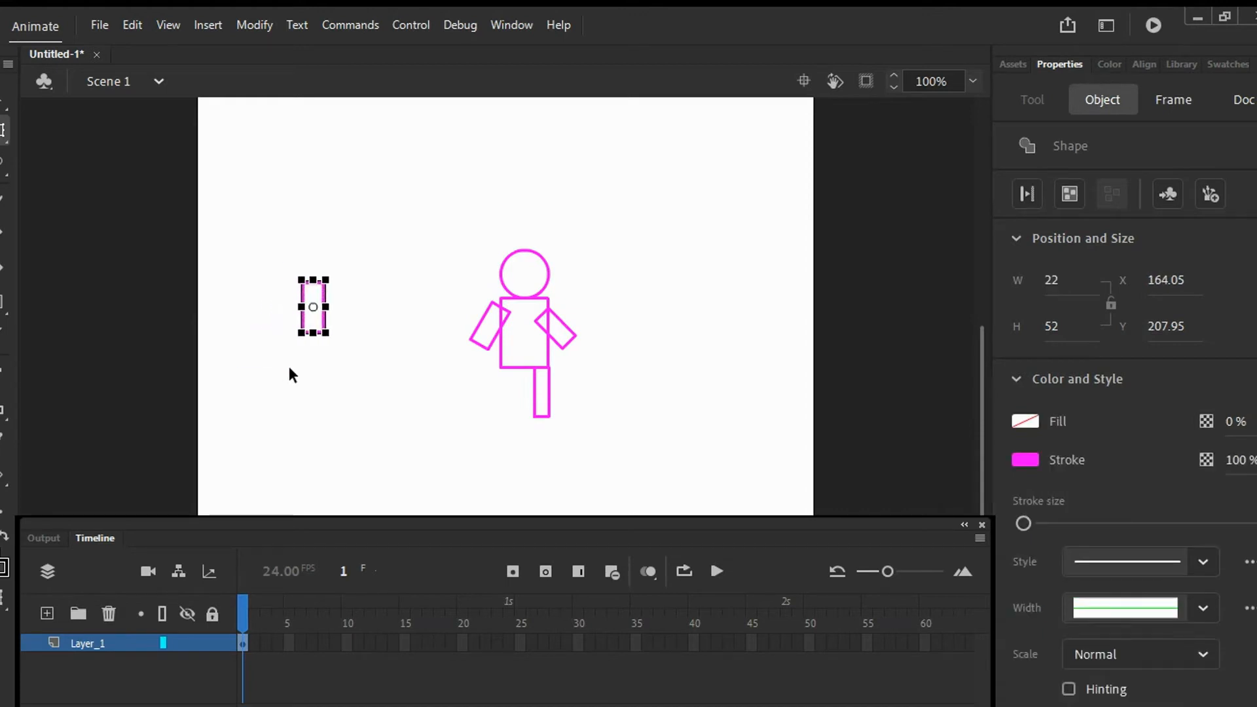
{"action": "key", "text": "Right"}
{"action": "key", "text": "Right"}
{"action": "key", "text": "Right"}
{"action": "key", "text": "Right"}
{"action": "key", "text": "Right"}
{"action": "key", "text": "Right"}
{"action": "key", "text": "Right"}
{"action": "key", "text": "Right"}
{"action": "key", "text": "Right"}
{"action": "key", "text": "Right"}
{"action": "key", "text": "Right"}
{"action": "key", "text": "Right"}
{"action": "key", "text": "Right"}
{"action": "key", "text": "Right"}
{"action": "key", "text": "Right"}
{"action": "key", "text": "Right"}
{"action": "key", "text": "Right"}
{"action": "key", "text": "Right"}
{"action": "key", "text": "Right"}
{"action": "key", "text": "Right"}
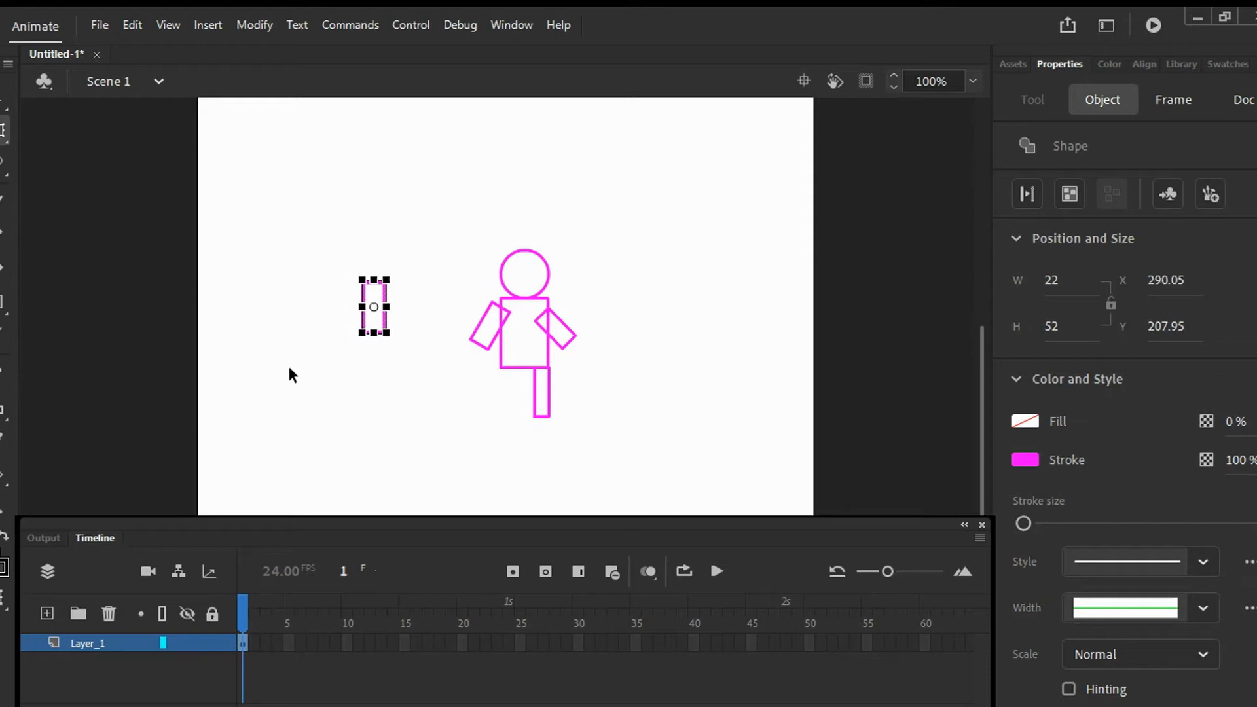
{"action": "key", "text": "Right"}
{"action": "key", "text": "Right"}
{"action": "key", "text": "Right"}
{"action": "key", "text": "Right"}
{"action": "key", "text": "Right"}
{"action": "key", "text": "Right"}
{"action": "key", "text": "Right"}
{"action": "key", "text": "Right"}
{"action": "key", "text": "Right"}
{"action": "key", "text": "Right"}
{"action": "key", "text": "Right"}
{"action": "key", "text": "Right"}
{"action": "key", "text": "Right"}
{"action": "key", "text": "Right"}
{"action": "key", "text": "Right"}
{"action": "key", "text": "Right"}
{"action": "key", "text": "Right"}
{"action": "key", "text": "Right"}
{"action": "key", "text": "Right"}
{"action": "key", "text": "Right"}
Nudge the selected small rectangle down beside the figure's slanted arm, to about Y 247.
{"action": "key", "text": "Down"}
{"action": "key", "text": "Down"}
{"action": "key", "text": "Down"}
{"action": "key", "text": "Down"}
{"action": "key", "text": "Down"}
{"action": "key", "text": "Down"}
{"action": "key", "text": "Down"}
{"action": "key", "text": "Down"}
{"action": "key", "text": "Down"}
{"action": "key", "text": "Down"}
{"action": "key", "text": "Down"}
{"action": "key", "text": "Down"}
{"action": "key", "text": "Down"}
{"action": "key", "text": "Down"}
{"action": "key", "text": "Down"}
{"action": "key", "text": "Down"}
{"action": "key", "text": "Down"}
{"action": "key", "text": "Down"}
{"action": "key", "text": "Down"}
{"action": "key", "text": "Down"}
{"action": "key", "text": "Down"}
{"action": "key", "text": "Down"}
{"action": "key", "text": "Down"}
{"action": "key", "text": "Down"}
{"action": "key", "text": "Down"}
{"action": "key", "text": "Down"}
{"action": "key", "text": "Down"}
{"action": "key", "text": "Down"}
{"action": "key", "text": "Down"}
{"action": "key", "text": "Down"}
{"action": "key", "text": "Down"}
{"action": "key", "text": "Down"}
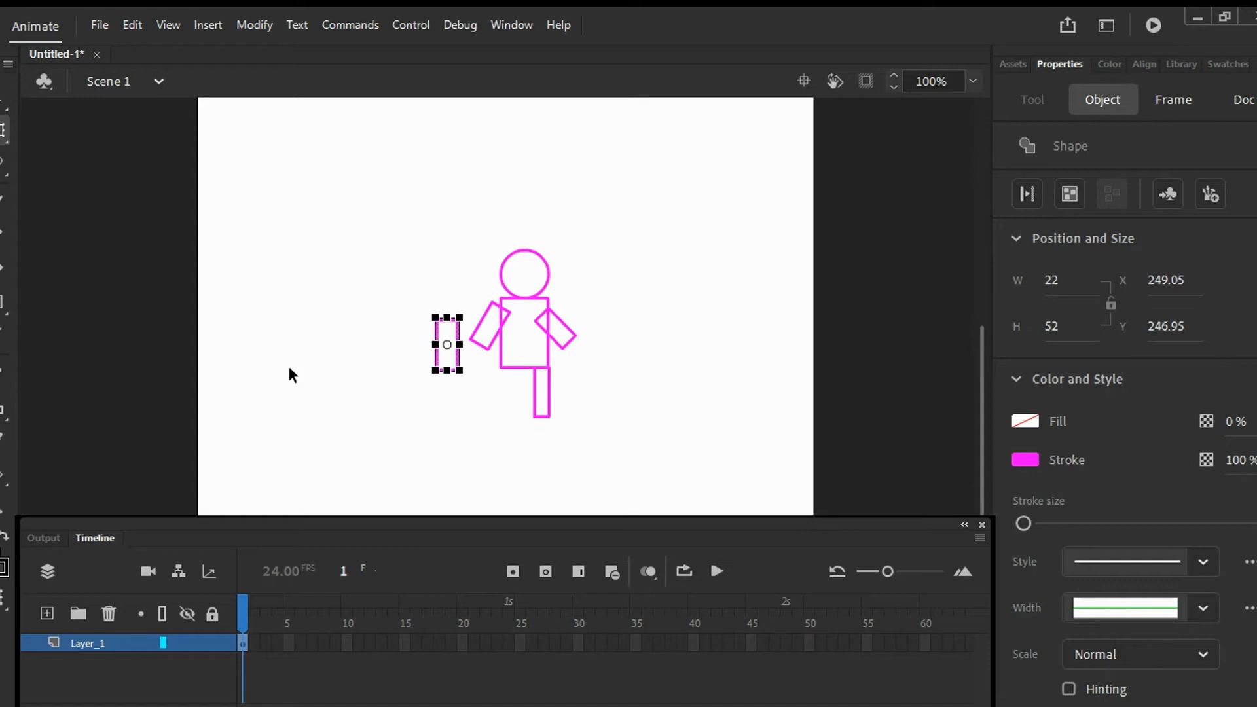
Nudge the selected rectangle right and down to about X 278, Y 292, just below the left arm, and narrow it to about 13 px wide.
{"action": "key", "text": "Right"}
{"action": "key", "text": "Down"}
{"action": "key", "text": "Left"}
{"action": "key", "text": "Left"}
{"action": "key", "text": "Left"}
{"action": "key", "text": "Left"}
{"action": "key", "text": "Left"}
{"action": "key", "text": "Left"}
{"action": "key", "text": "Right"}
{"action": "key", "text": "Right"}
{"action": "key", "text": "Right"}
{"action": "key", "text": "Right"}
{"action": "key", "text": "Right"}
{"action": "key", "text": "Right"}
{"action": "key", "text": "Right"}
{"action": "key", "text": "Right"}
{"action": "key", "text": "Right"}
{"action": "key", "text": "Right"}
{"action": "key", "text": "Right"}
{"action": "key", "text": "Right"}
{"action": "key", "text": "Right"}
{"action": "key", "text": "Right"}
{"action": "key", "text": "Right"}
{"action": "key", "text": "Right"}
{"action": "key", "text": "Right"}
{"action": "key", "text": "Right"}
{"action": "key", "text": "Right"}
{"action": "key", "text": "Right"}
{"action": "key", "text": "Right"}
{"action": "key", "text": "Right"}
{"action": "key", "text": "Right"}
{"action": "key", "text": "Right"}
{"action": "key", "text": "Right"}
{"action": "key", "text": "Right"}
{"action": "key", "text": "Right"}
{"action": "key", "text": "Right"}
{"action": "key", "text": "Right"}
{"action": "key", "text": "Right"}
{"action": "key", "text": "Right"}
{"action": "key", "text": "Right"}
{"action": "key", "text": "Right"}
{"action": "key", "text": "Right"}
{"action": "key", "text": "Right"}
{"action": "key", "text": "Right"}
{"action": "key", "text": "Right"}
{"action": "key", "text": "Right"}
{"action": "key", "text": "Right"}
{"action": "key", "text": "Right"}
{"action": "key", "text": "Down"}
{"action": "key", "text": "Down"}
{"action": "key", "text": "Down"}
{"action": "key", "text": "Down"}
{"action": "key", "text": "Down"}
{"action": "key", "text": "Down"}
{"action": "key", "text": "Down"}
{"action": "key", "text": "Down"}
{"action": "key", "text": "Down"}
{"action": "key", "text": "Down"}
{"action": "key", "text": "Down"}
{"action": "key", "text": "Down"}
{"action": "key", "text": "Down"}
{"action": "key", "text": "Down"}
{"action": "key", "text": "Down"}
{"action": "key", "text": "Down"}
{"action": "key", "text": "Down"}
{"action": "key", "text": "Down"}
{"action": "key", "text": "Down"}
{"action": "key", "text": "Down"}
{"action": "key", "text": "Down"}
{"action": "key", "text": "Down"}
{"action": "key", "text": "Down"}
{"action": "key", "text": "Down"}
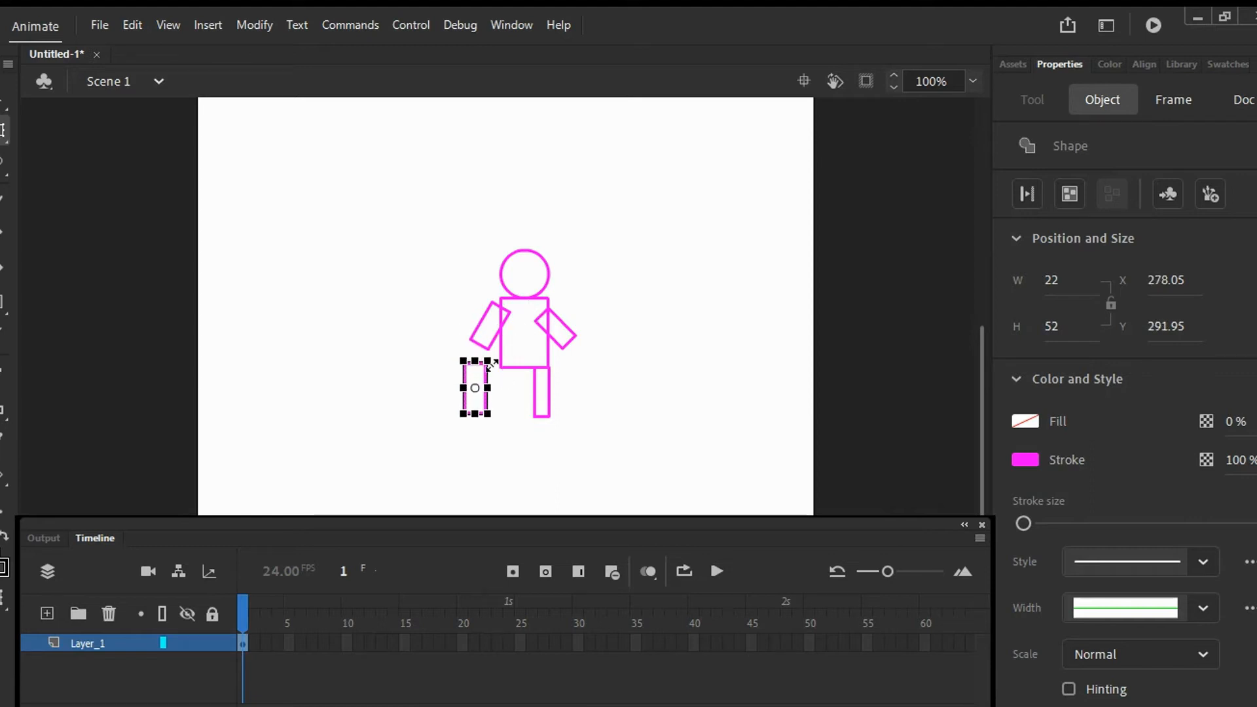
{"action": "left_click_drag", "start_coordinate": [488, 359], "coordinate": [480, 364]}
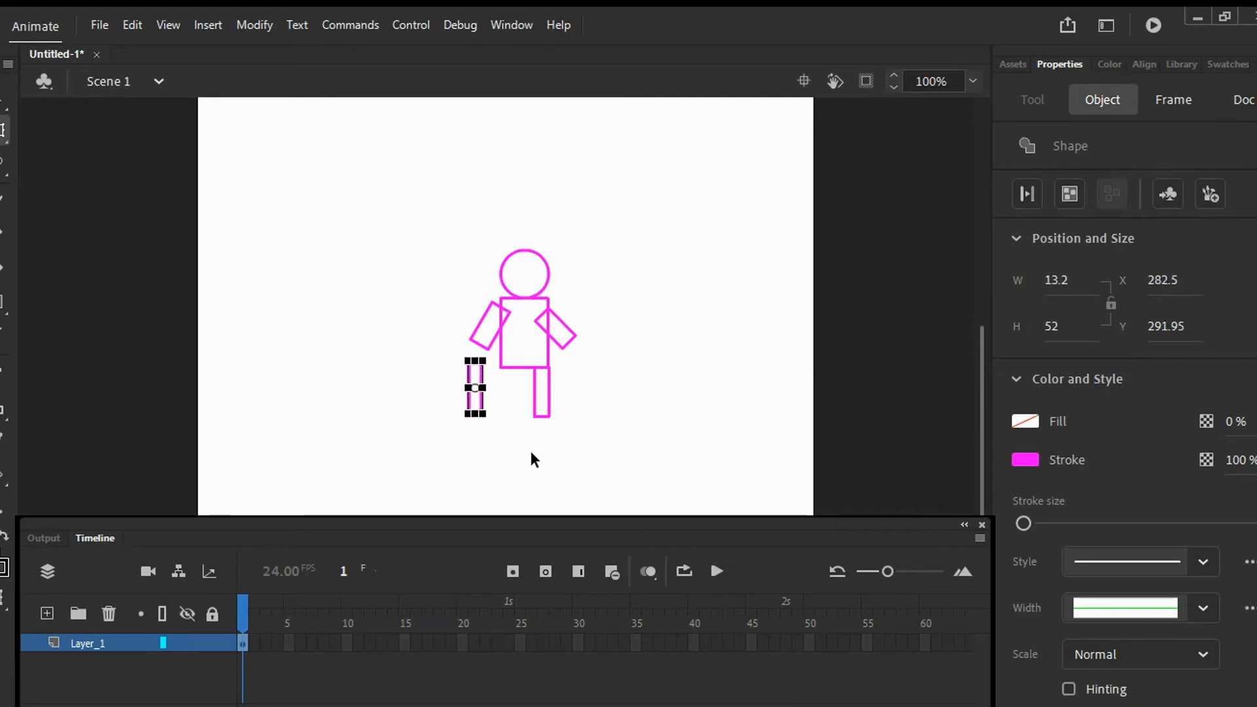
Nudge the selected narrow rectangle right and down to about X 312, Y 296 as the figure's left leg, and deselect it.
{"action": "key", "text": "Right"}
{"action": "key", "text": "Right"}
{"action": "key", "text": "Right"}
{"action": "key", "text": "Right"}
{"action": "key", "text": "Right"}
{"action": "key", "text": "Right"}
{"action": "key", "text": "Right"}
{"action": "key", "text": "Right"}
{"action": "key", "text": "Right"}
{"action": "key", "text": "Right"}
{"action": "key", "text": "Right"}
{"action": "key", "text": "Right"}
{"action": "key", "text": "Right"}
{"action": "key", "text": "Right"}
{"action": "key", "text": "Right"}
{"action": "key", "text": "Right"}
{"action": "key", "text": "Right"}
{"action": "key", "text": "Right"}
{"action": "key", "text": "Right"}
{"action": "key", "text": "Right"}
{"action": "key", "text": "Right"}
{"action": "key", "text": "Right"}
{"action": "key", "text": "Right"}
{"action": "key", "text": "Right"}
{"action": "key", "text": "Right"}
{"action": "key", "text": "Right"}
{"action": "key", "text": "Right"}
{"action": "key", "text": "Right"}
{"action": "key", "text": "Right"}
{"action": "key", "text": "Right"}
{"action": "key", "text": "Down"}
{"action": "key", "text": "Down"}
{"action": "key", "text": "Down"}
{"action": "key", "text": "Down"}
{"action": "key", "text": "Down"}
{"action": "key", "text": "Down"}
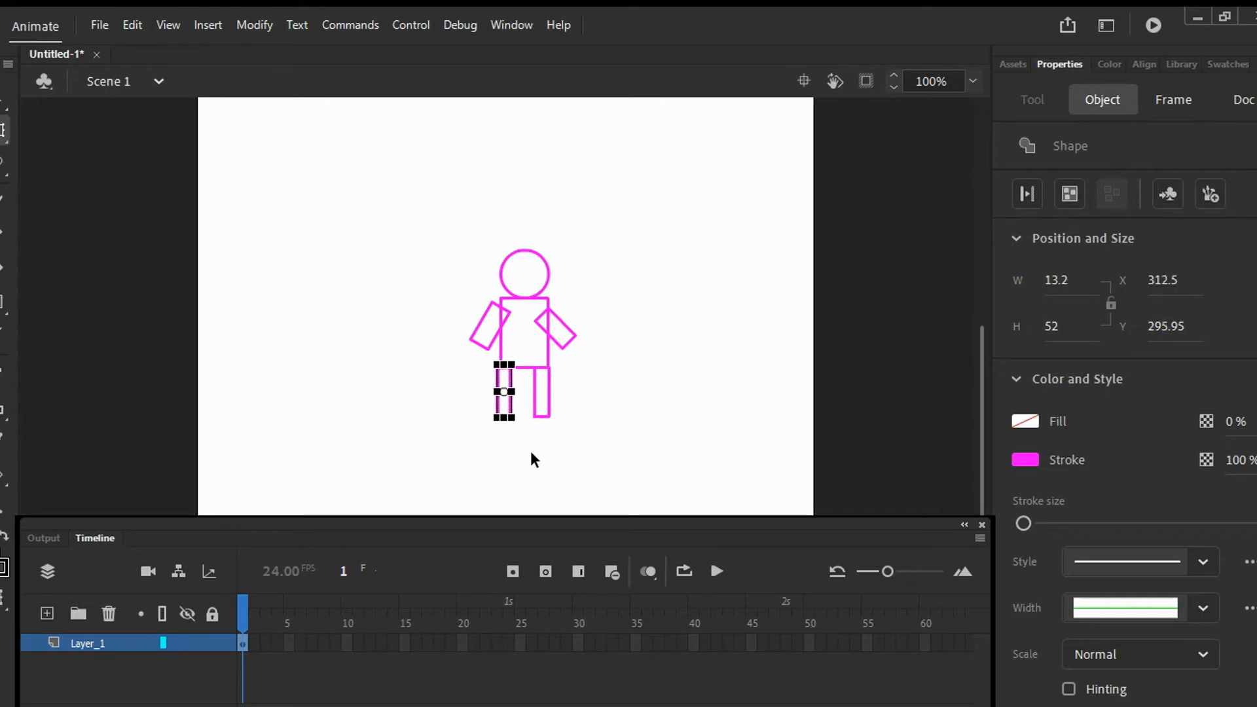
{"action": "left_click", "coordinate": [679, 370]}
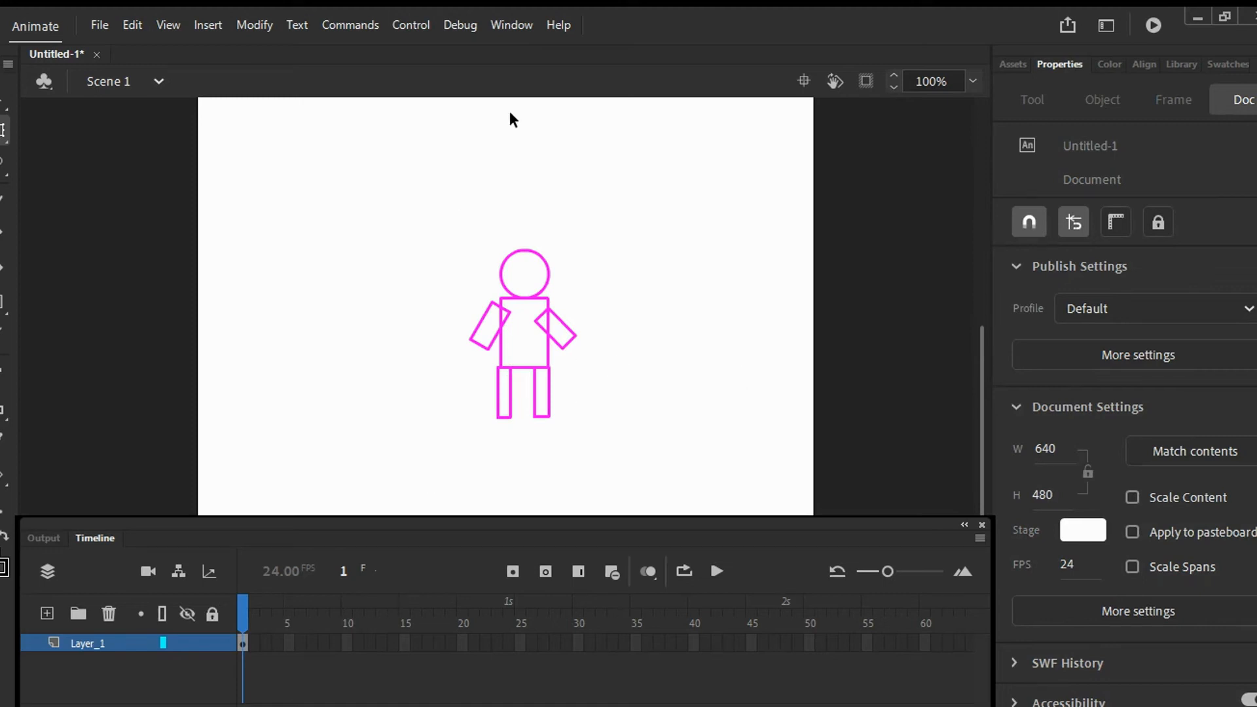
Try to colour the figure's body with the Ink Bottle tool.
{"action": "left_click", "coordinate": [2, 409]}
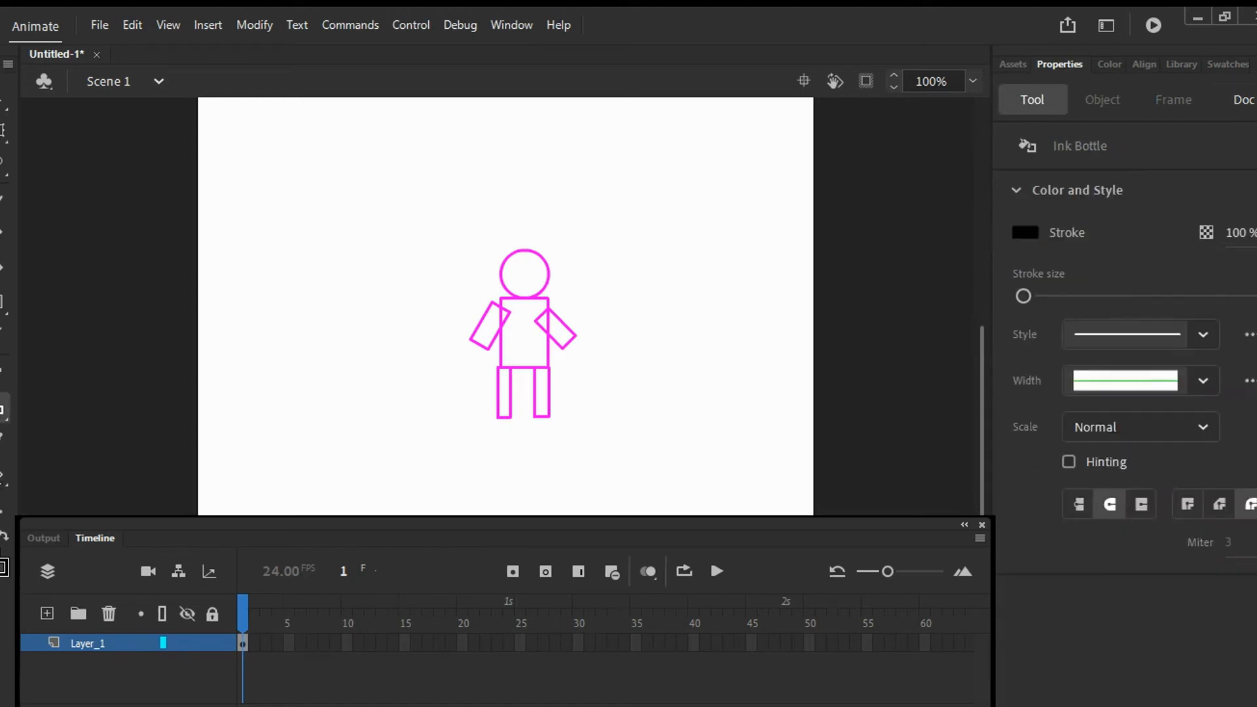
{"action": "left_click", "coordinate": [3, 574]}
{"action": "left_click", "coordinate": [3, 574]}
{"action": "left_click", "coordinate": [74, 471]}
{"action": "left_click", "coordinate": [3, 571]}
{"action": "left_click", "coordinate": [3, 573]}
{"action": "left_click", "coordinate": [537, 344]}
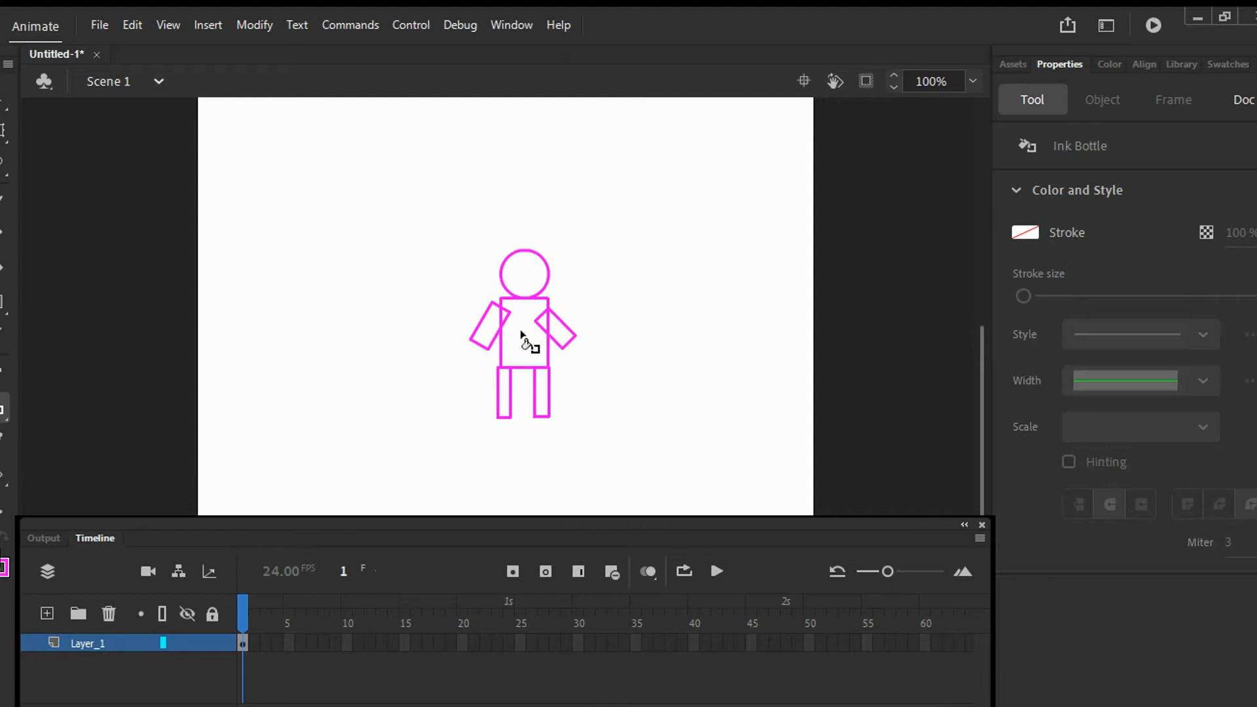
{"action": "left_click", "coordinate": [3, 568]}
{"action": "left_click", "coordinate": [6, 570]}
{"action": "left_click", "coordinate": [525, 337]}
Fill the figure's body, arms, legs and head with magenta using the Paint Bucket tool.
{"action": "left_click", "coordinate": [3, 438]}
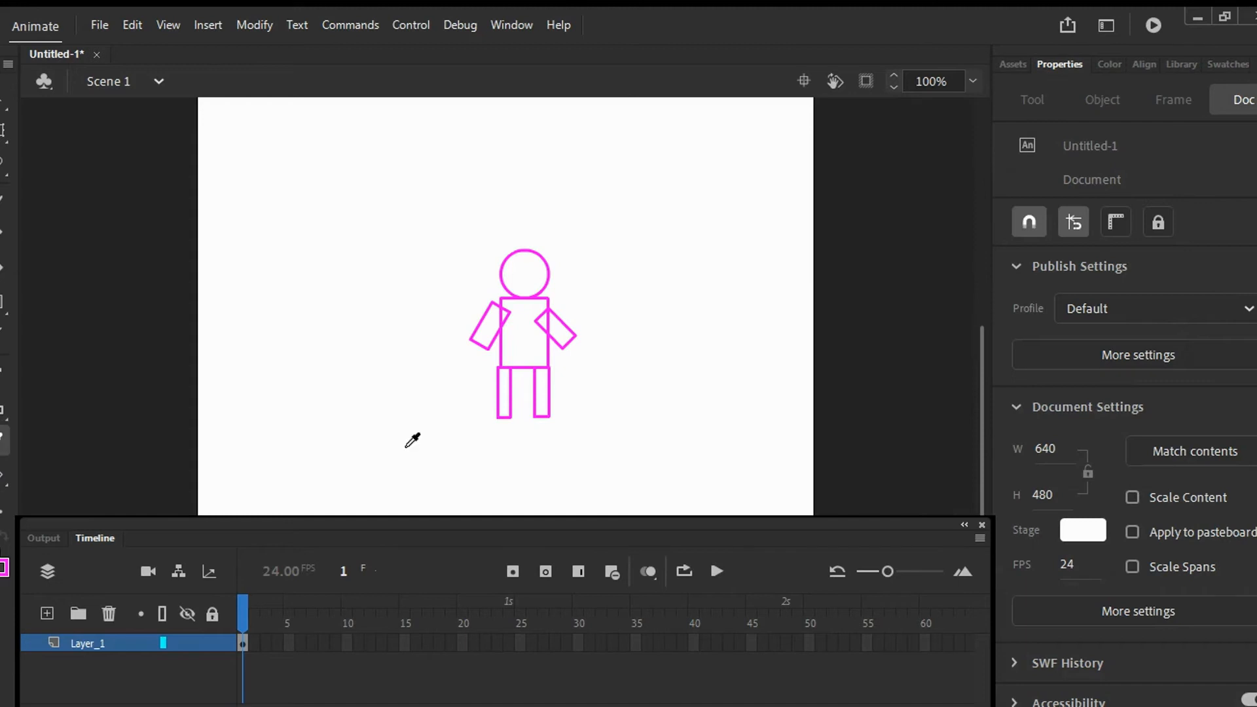
{"action": "left_click", "coordinate": [519, 347]}
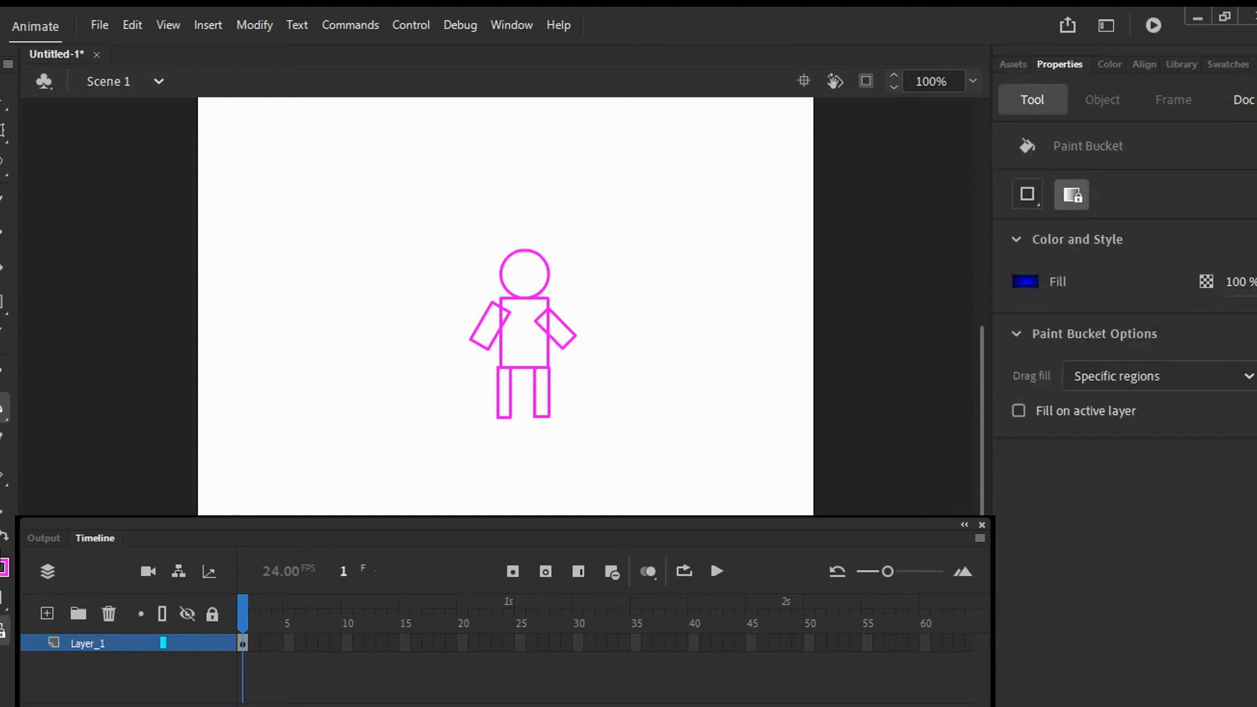
{"action": "left_click", "coordinate": [523, 337]}
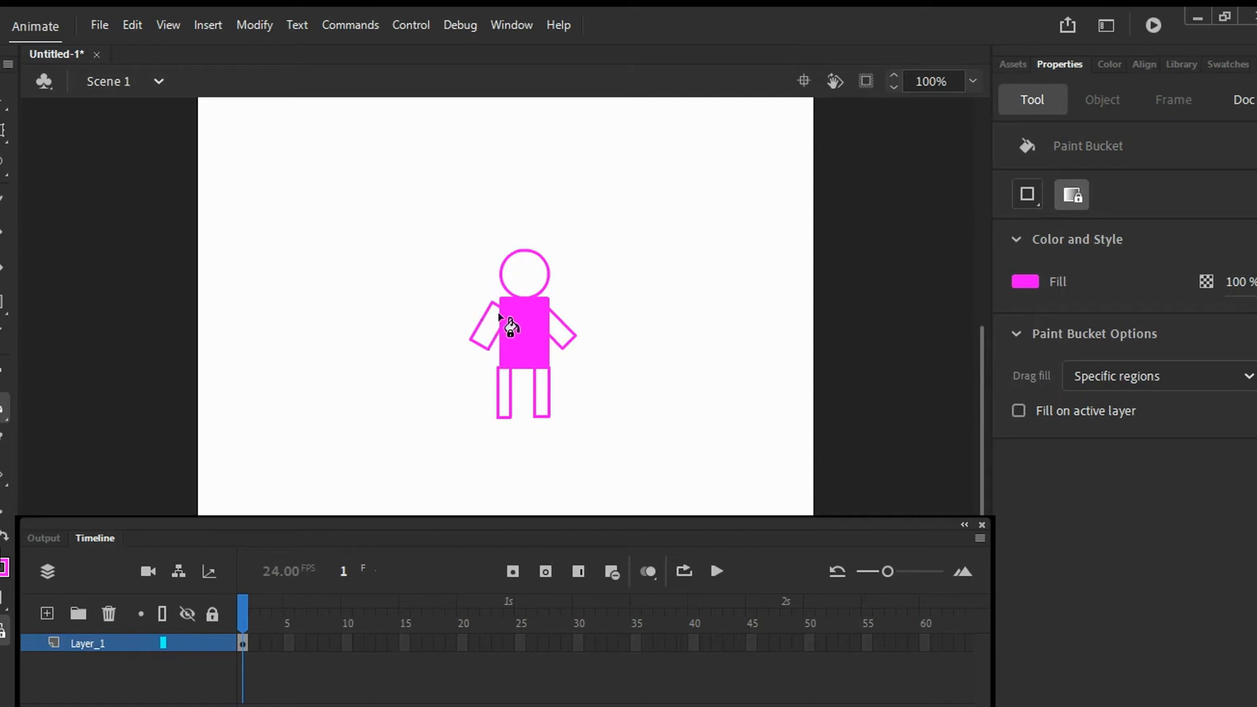
{"action": "left_click", "coordinate": [561, 334]}
{"action": "left_click", "coordinate": [541, 394]}
{"action": "left_click", "coordinate": [507, 393]}
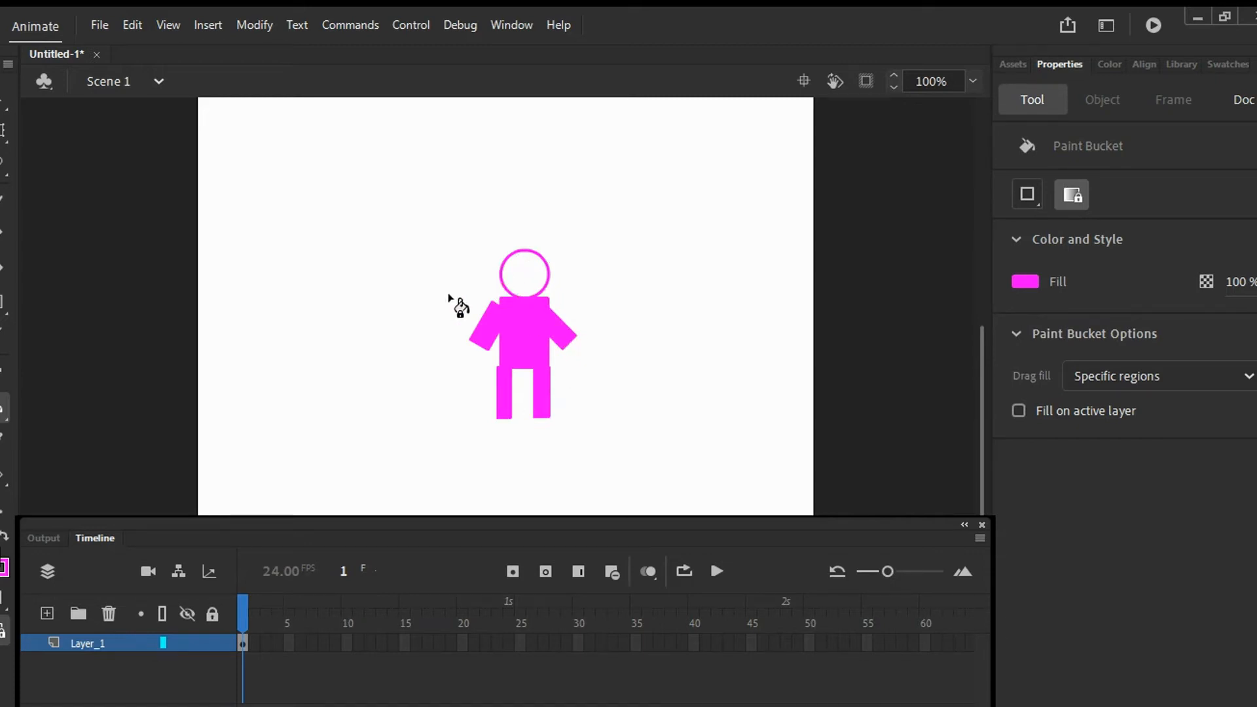
{"action": "left_click", "coordinate": [527, 272]}
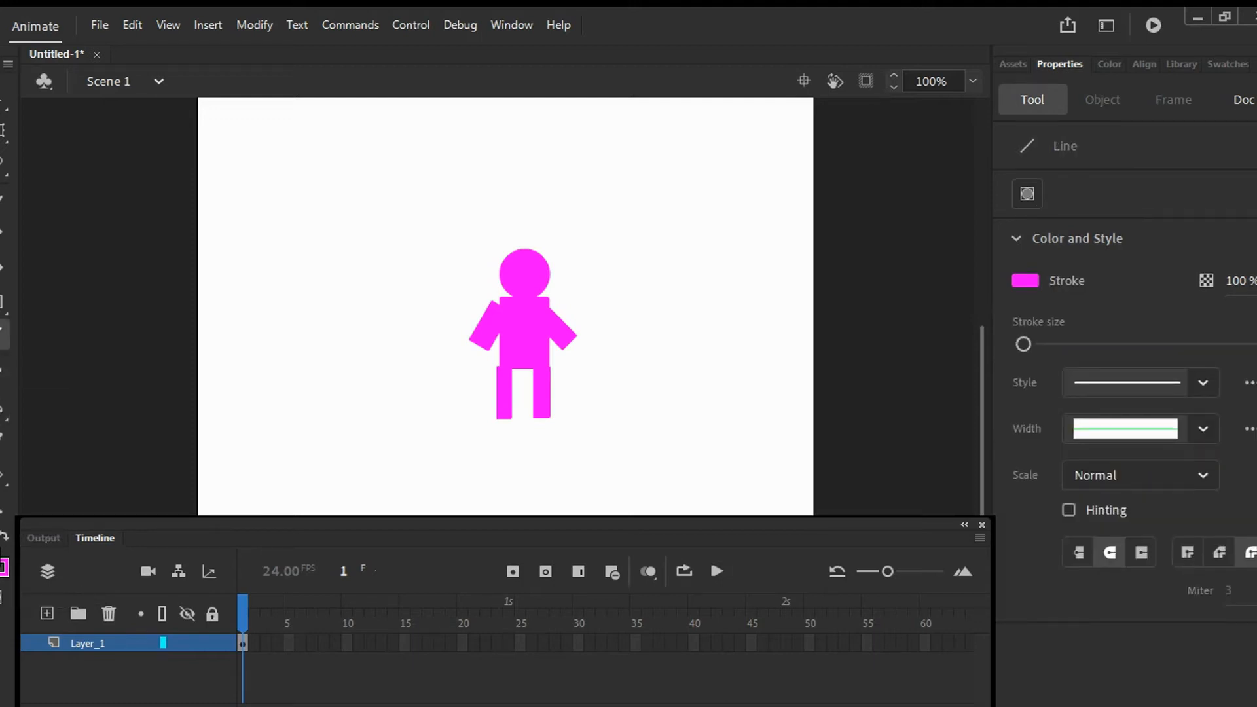
Set the Line tool's stroke to red, and draw and undo a trial line across the stage below the figure.
{"action": "left_click", "coordinate": [5, 569]}
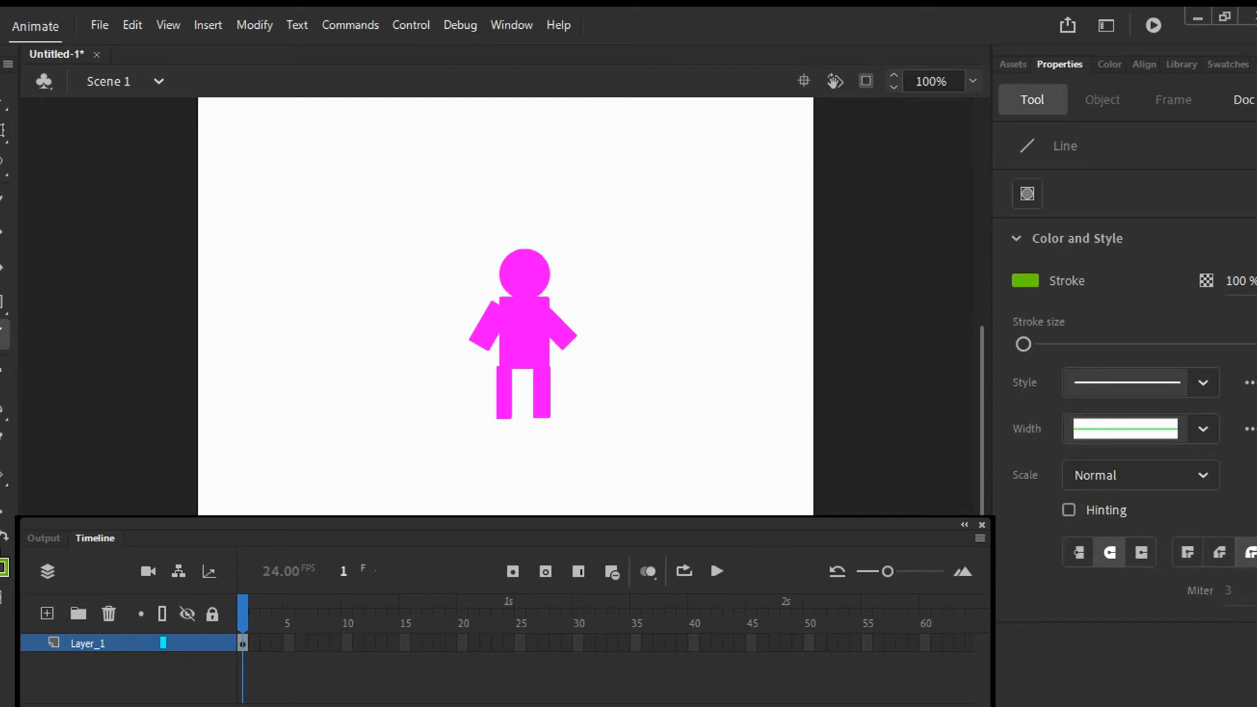
{"action": "left_click", "coordinate": [319, 310]}
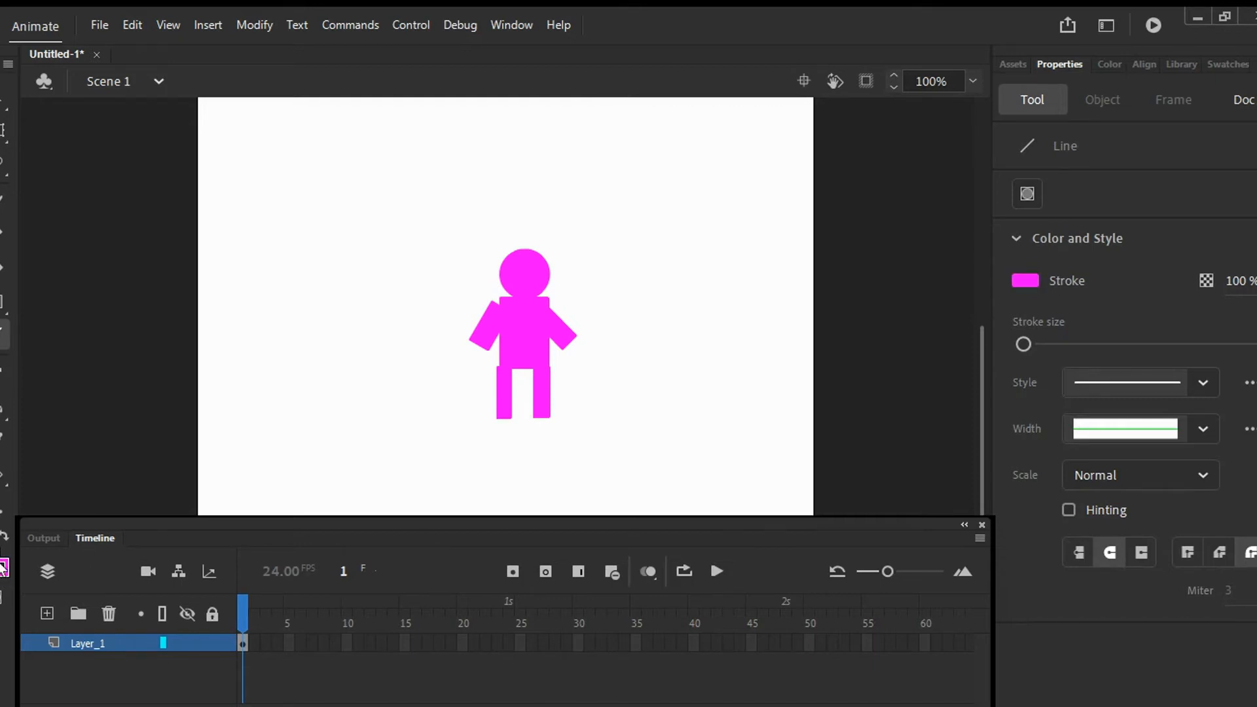
{"action": "left_click", "coordinate": [3, 569]}
{"action": "mouse_move", "coordinate": [199, 435]}
{"action": "left_mouse_down"}
{"action": "mouse_move", "coordinate": [407, 432]}
{"action": "mouse_move", "coordinate": [540, 414]}
{"action": "mouse_move", "coordinate": [813, 422]}
{"action": "left_mouse_up"}
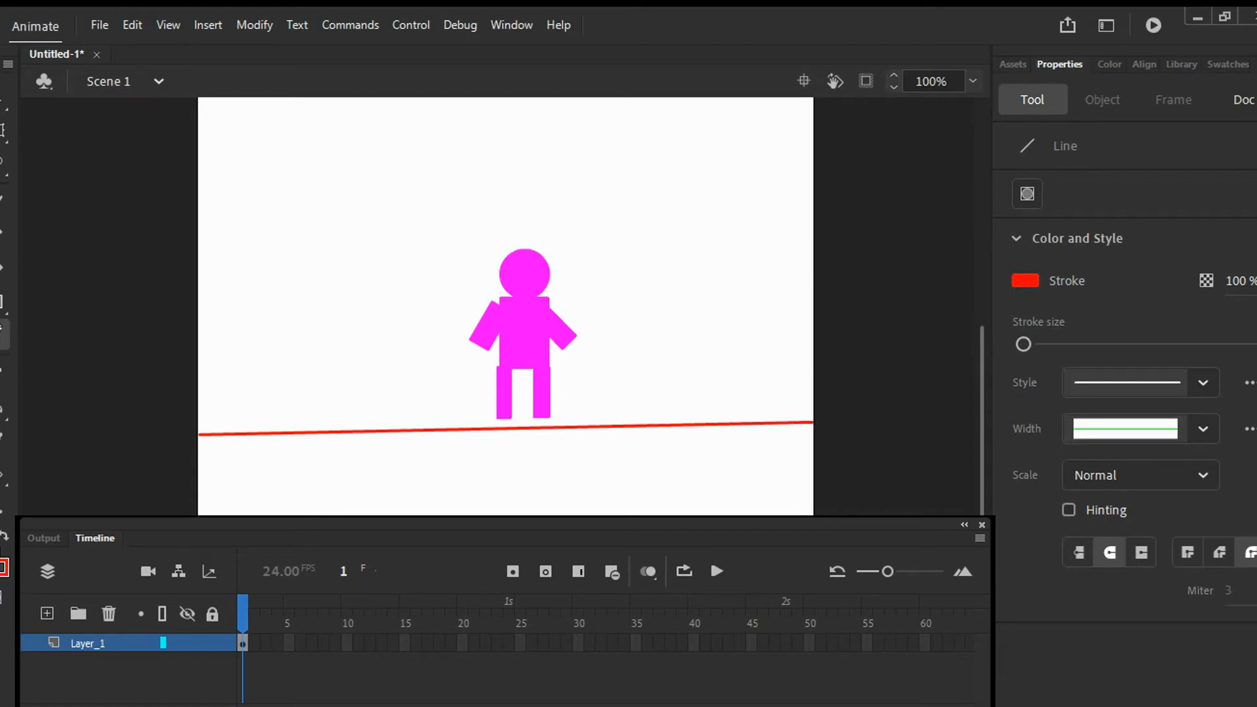
{"action": "key", "text": "ctrl+z"}
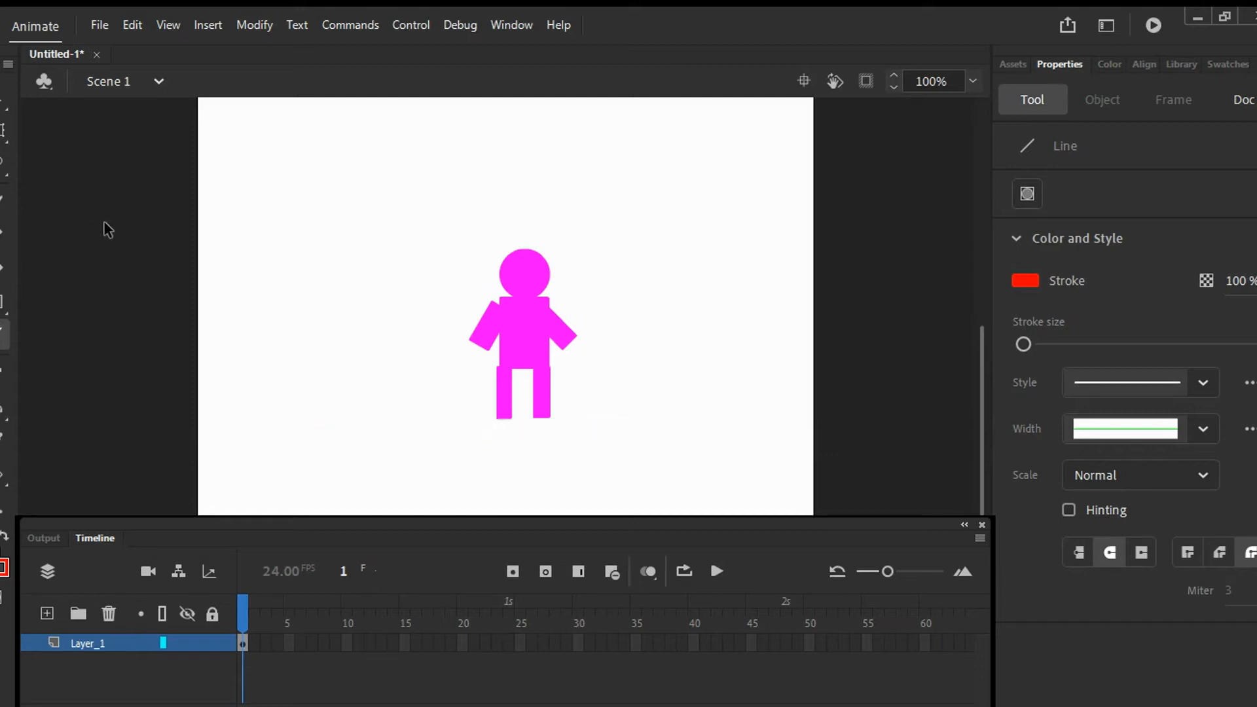
Add a layer named Grand and draw a horizontal red line on it across the full stage, just below the figure's feet.
{"action": "left_click", "coordinate": [47, 614]}
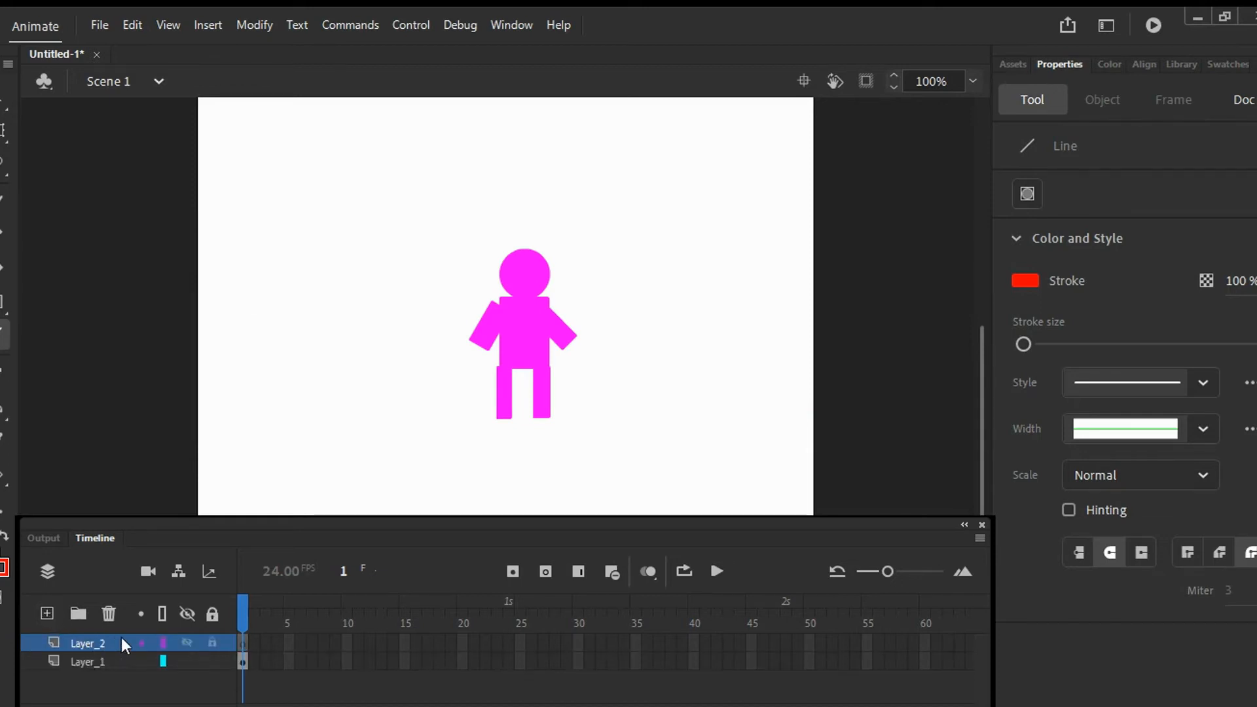
{"action": "double_click", "coordinate": [101, 641]}
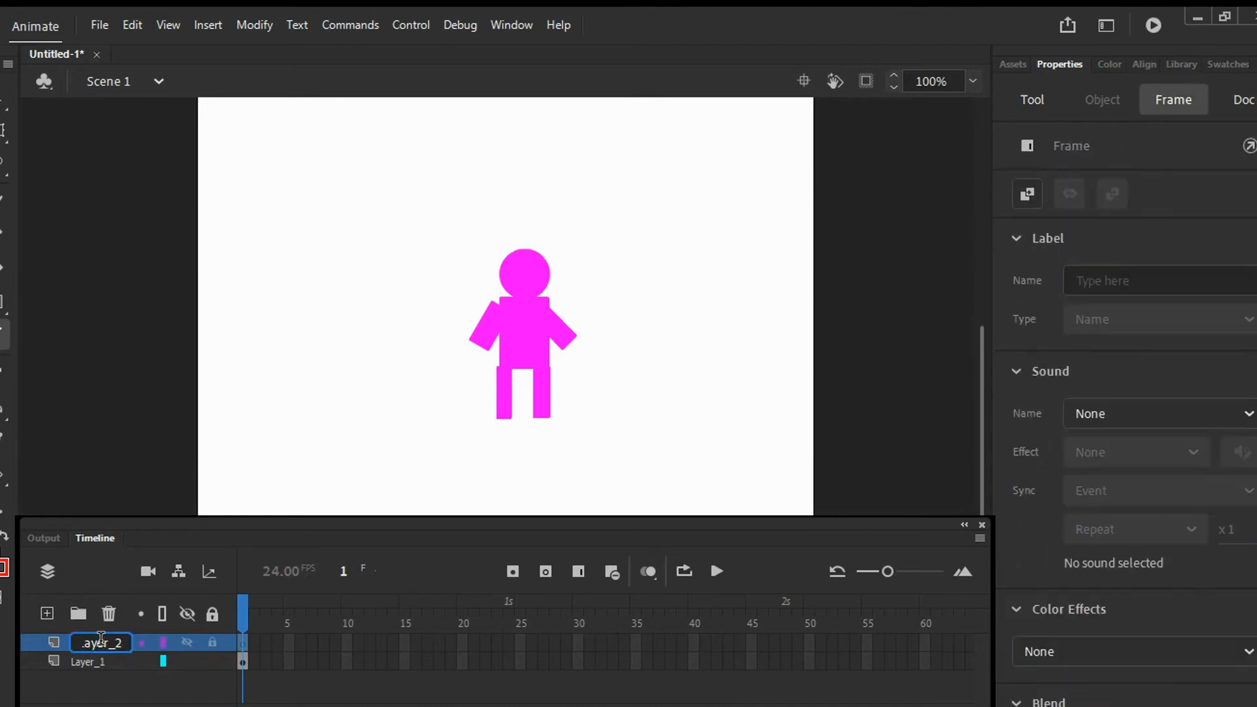
{"action": "key", "text": "BackSpace"}
{"action": "type", "text": "Grand"}
{"action": "key", "text": "Return"}
{"action": "key", "text": "n"}
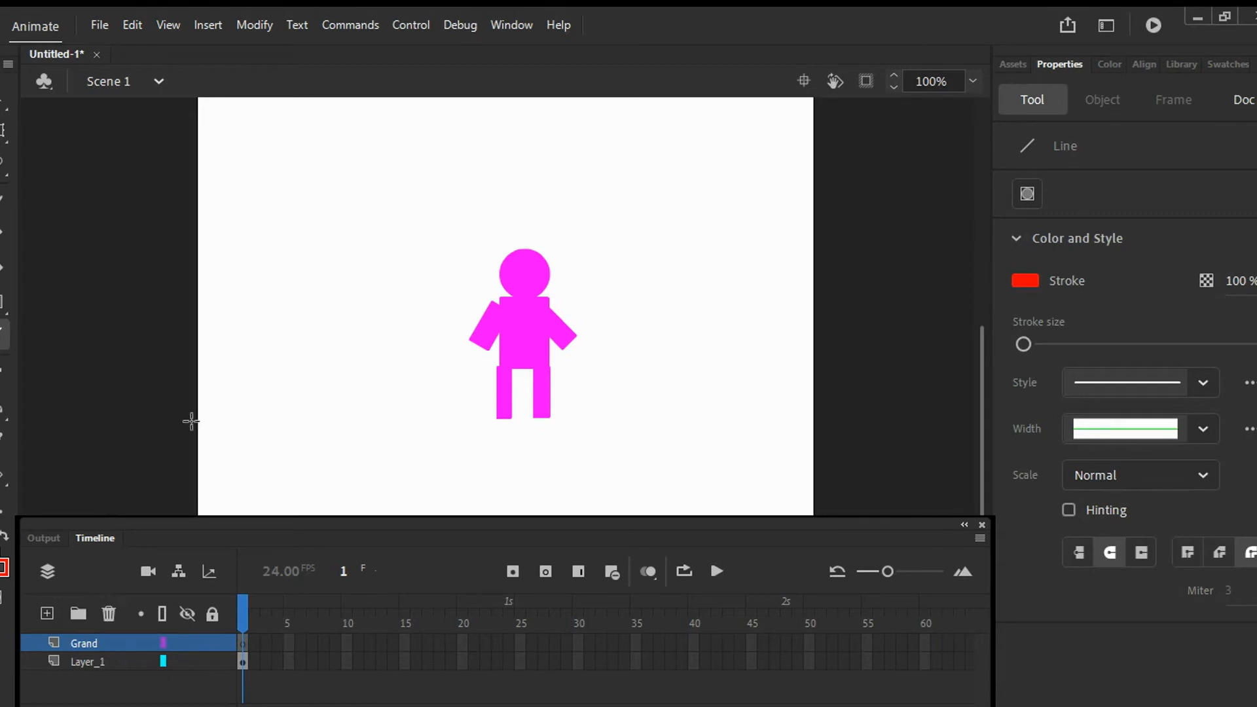
{"action": "mouse_move", "coordinate": [196, 429]}
{"action": "left_mouse_down"}
{"action": "mouse_move", "coordinate": [283, 441]}
{"action": "mouse_move", "coordinate": [535, 415]}
{"action": "mouse_move", "coordinate": [817, 426]}
{"action": "left_mouse_up"}
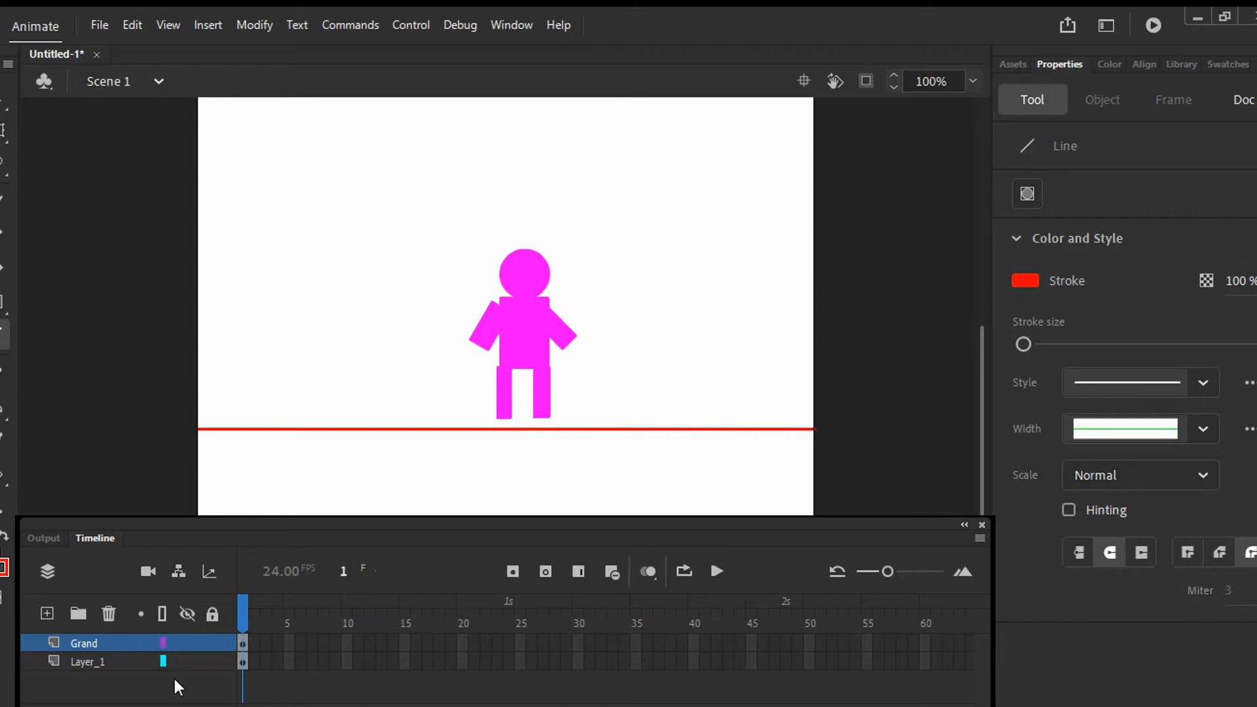
Rename the figure's layer Layer_1 as Pink.
{"action": "double_click", "coordinate": [116, 661]}
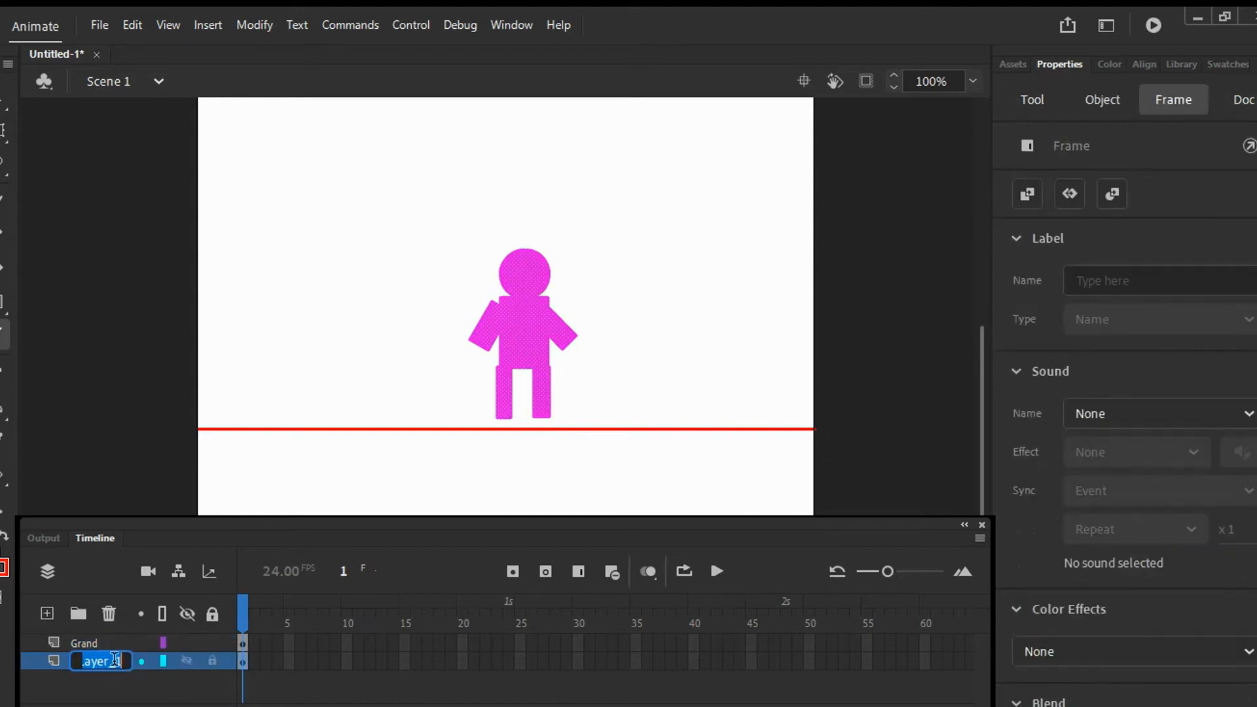
{"action": "key", "text": "BackSpace"}
{"action": "type", "text": "Pink"}
{"action": "key", "text": "Return"}
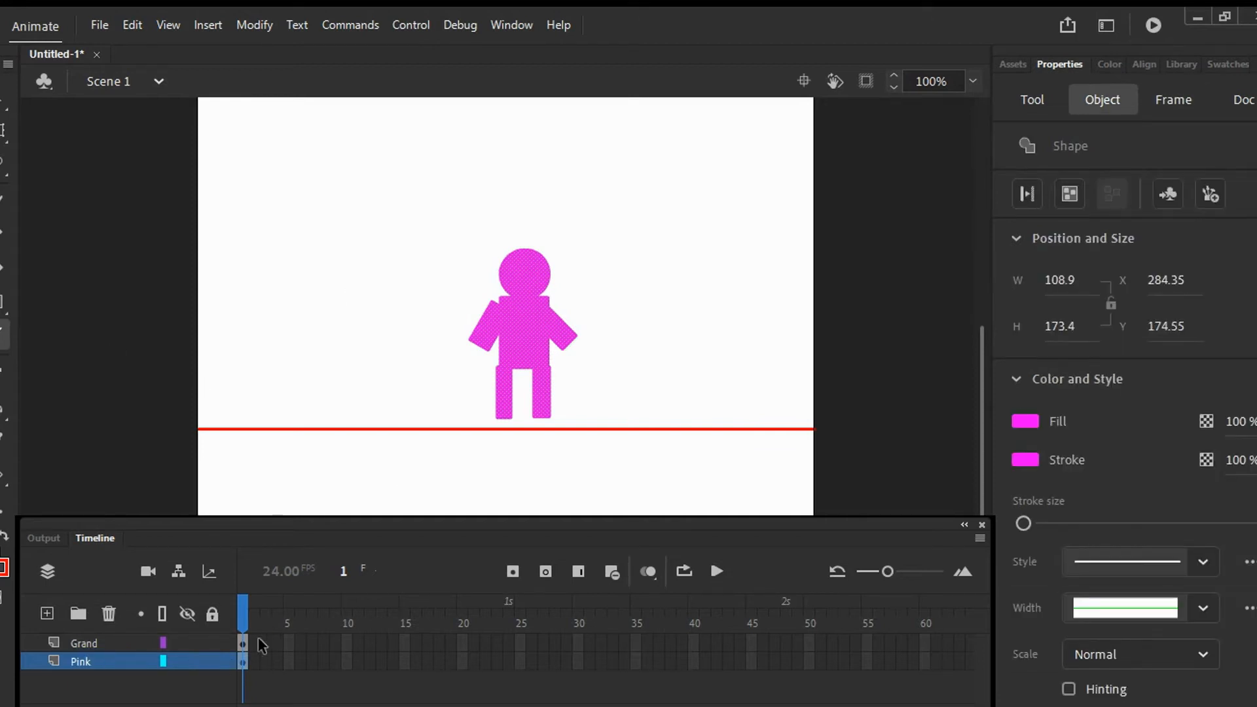
Move the Pink layer's keyframe from frame 1 to frame 45, extend it by two frames, and insert a keyframe at frame 46.
{"action": "left_click", "coordinate": [246, 663]}
{"action": "left_click_drag", "start_coordinate": [246, 663], "coordinate": [750, 660]}
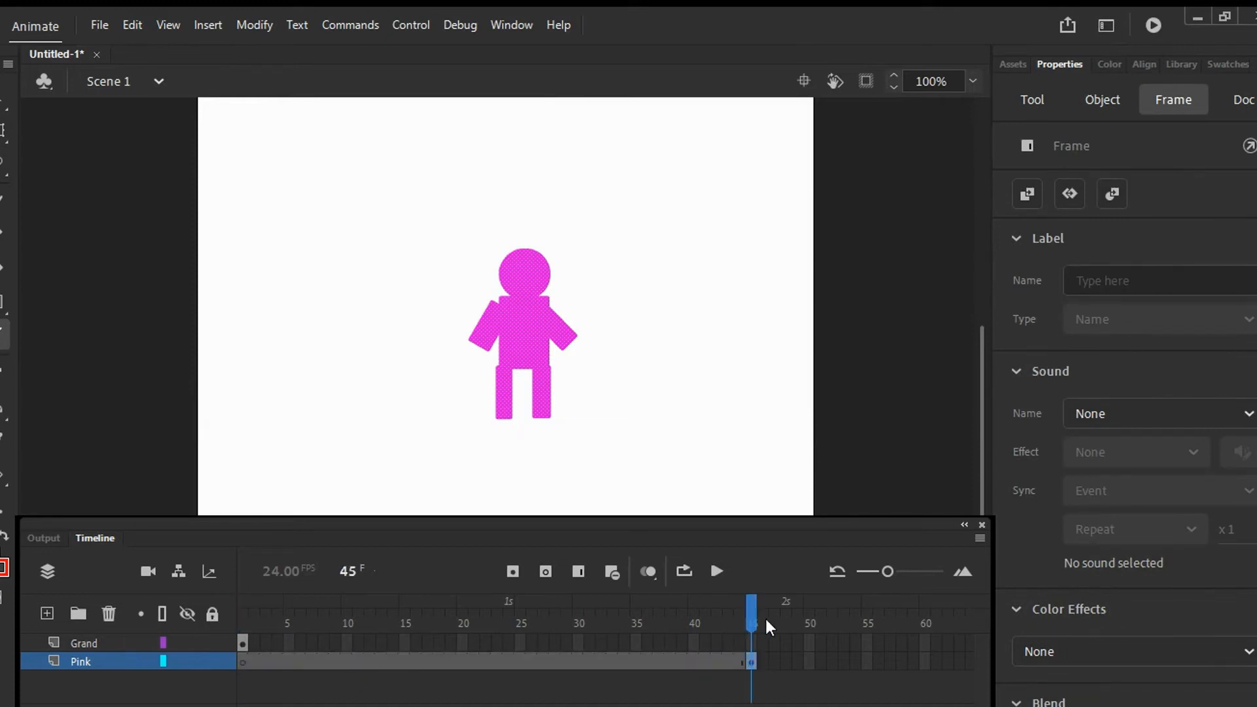
{"action": "left_click", "coordinate": [581, 571]}
{"action": "left_click", "coordinate": [584, 569]}
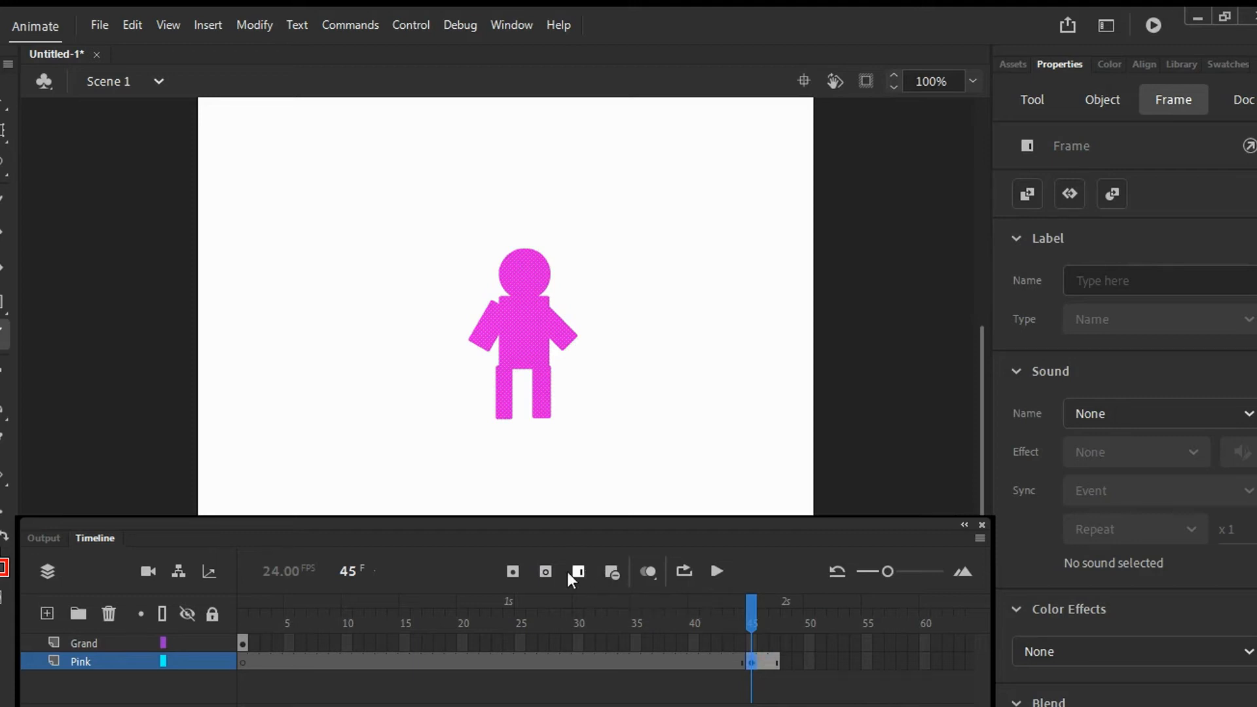
{"action": "left_click", "coordinate": [513, 572]}
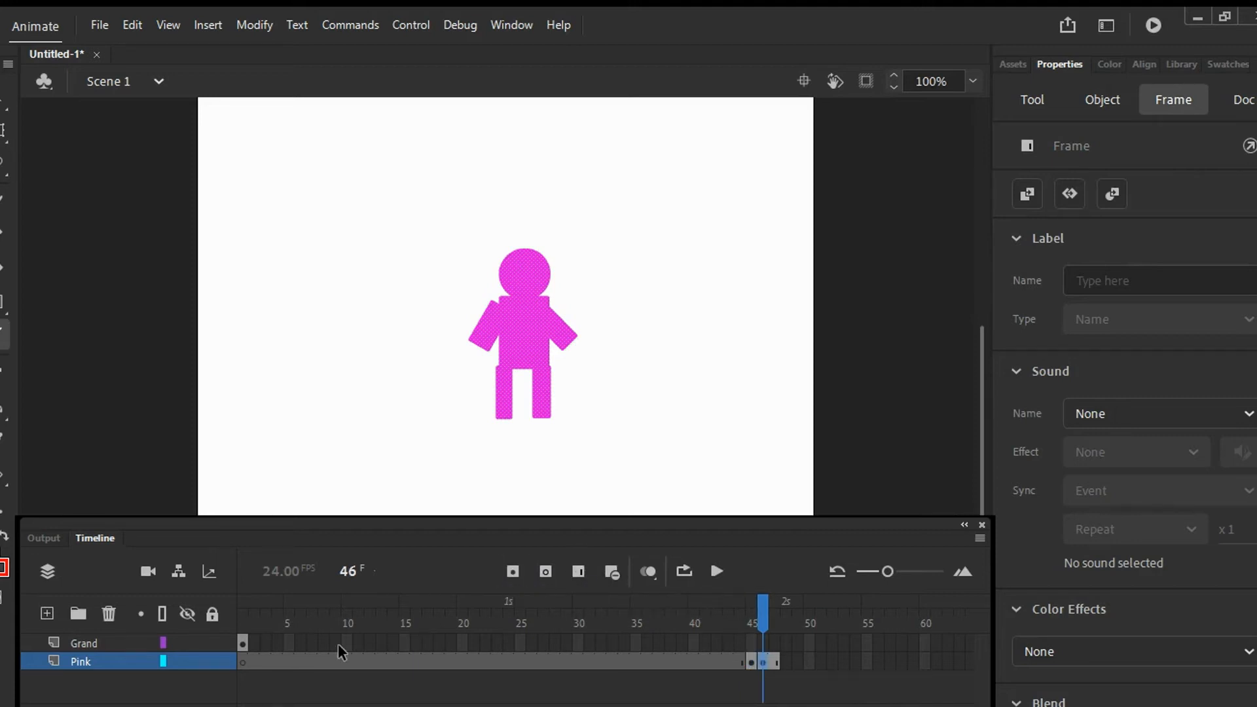
Insert a keyframe at frame 5 of the Pink layer and add five more frames at the selected range.
{"action": "left_click_drag", "start_coordinate": [244, 661], "coordinate": [289, 650]}
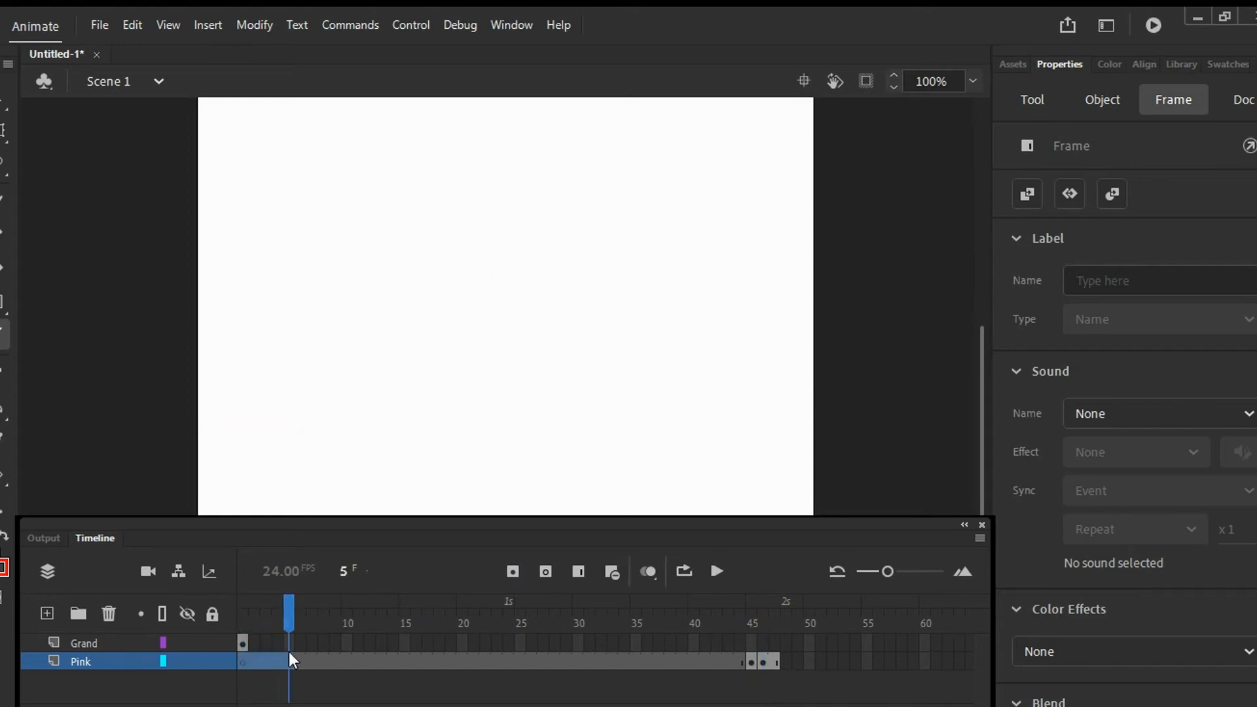
{"action": "left_click", "coordinate": [513, 572]}
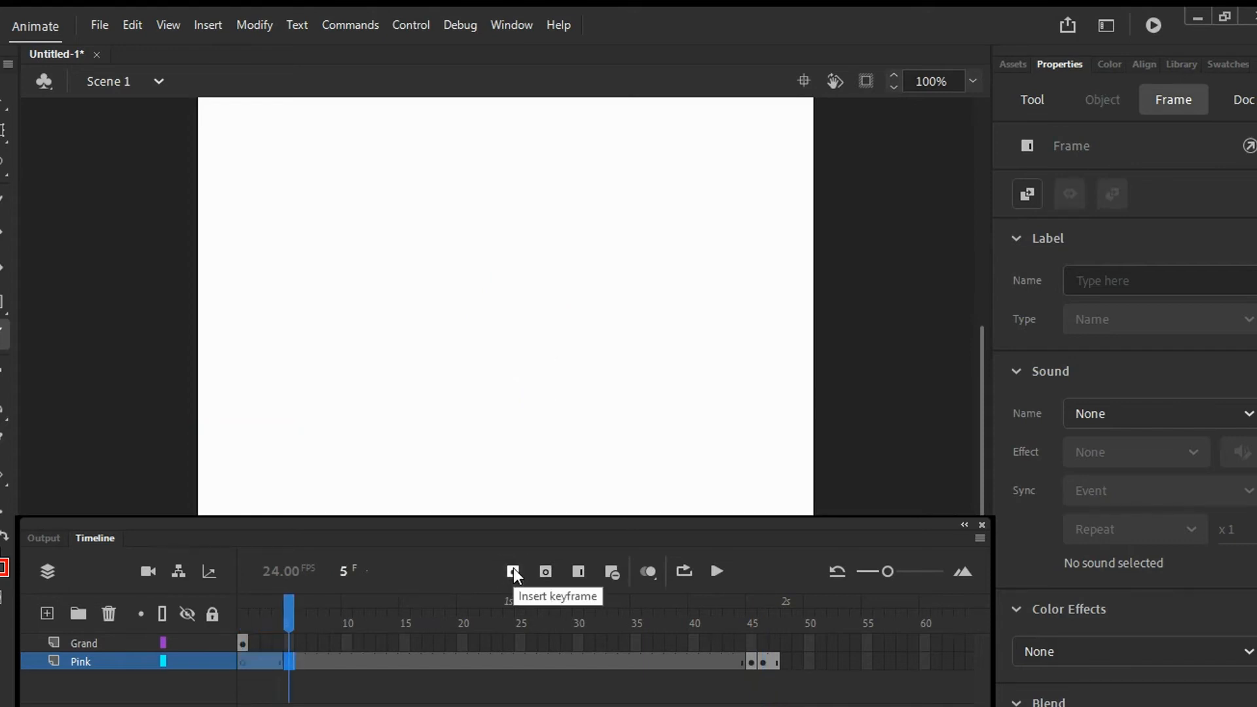
{"action": "left_click", "coordinate": [587, 572]}
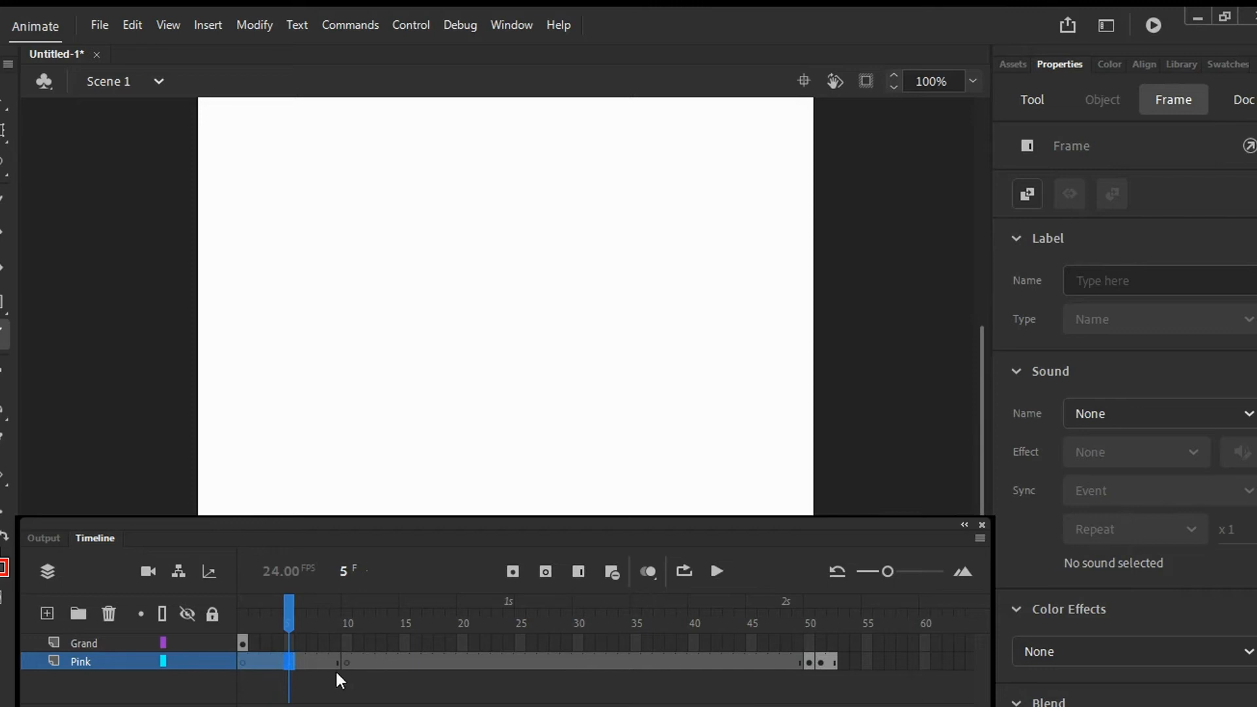
Scrub between frames 1 and 8 and select the Grand and Pink layers in turn to compare their frames.
{"action": "left_click_drag", "start_coordinate": [289, 615], "coordinate": [327, 614]}
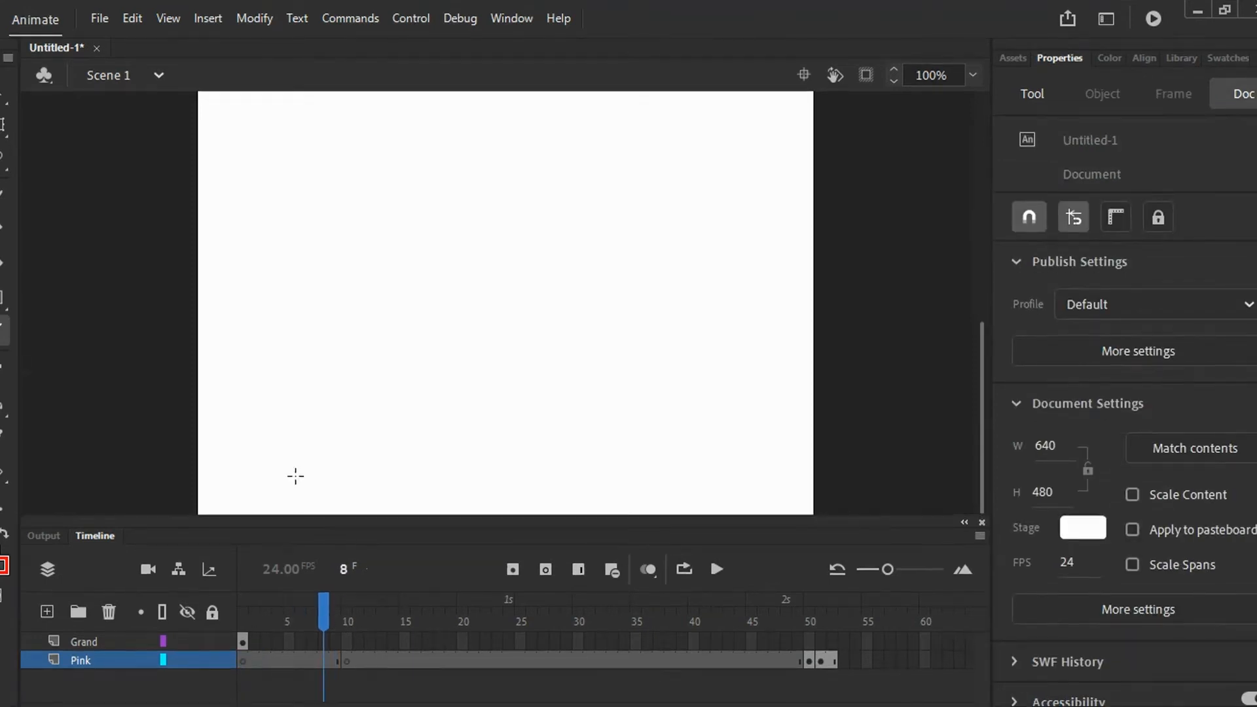
{"action": "left_click_drag", "start_coordinate": [327, 611], "coordinate": [242, 615]}
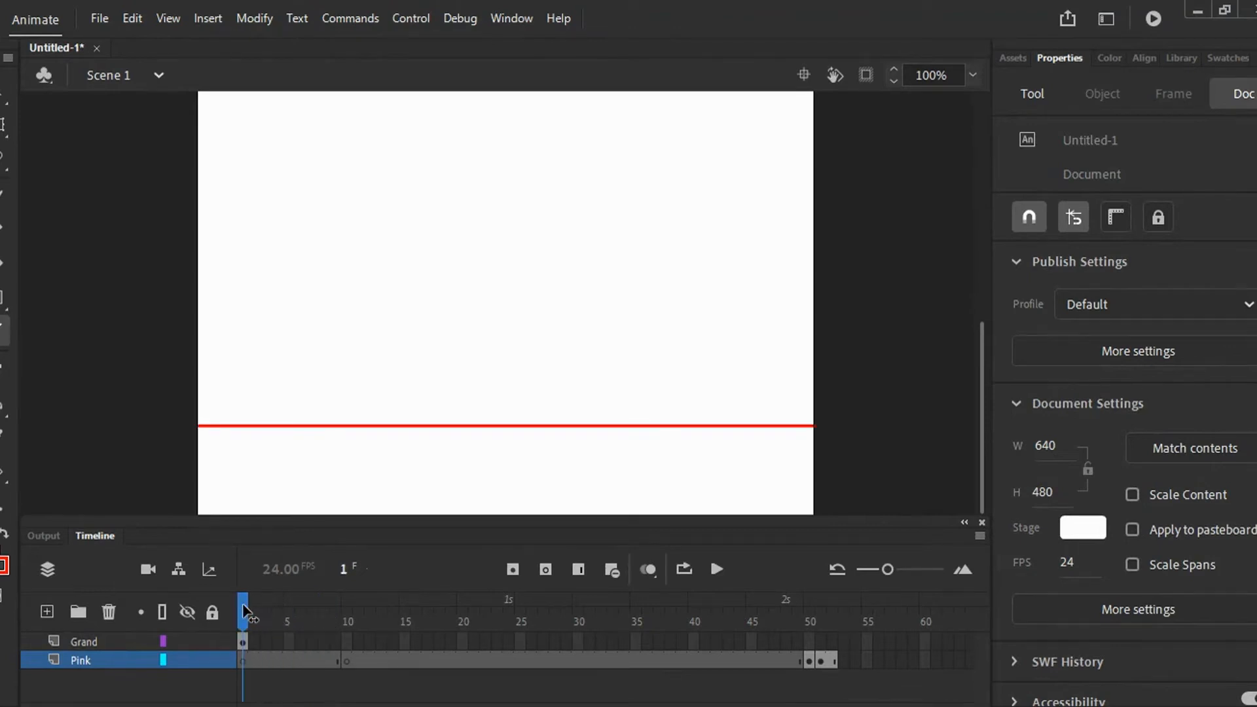
{"action": "left_click", "coordinate": [243, 658]}
{"action": "left_click", "coordinate": [116, 640]}
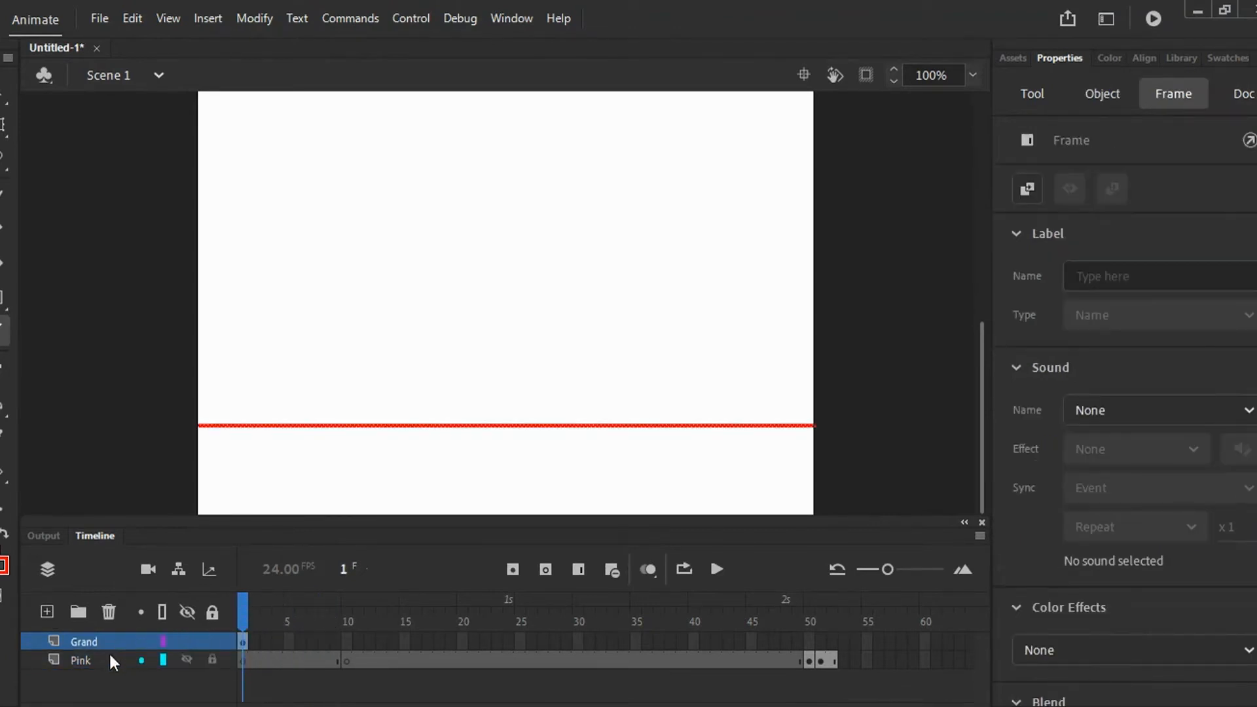
{"action": "left_click", "coordinate": [110, 655]}
{"action": "left_click", "coordinate": [99, 636]}
{"action": "left_click", "coordinate": [111, 659]}
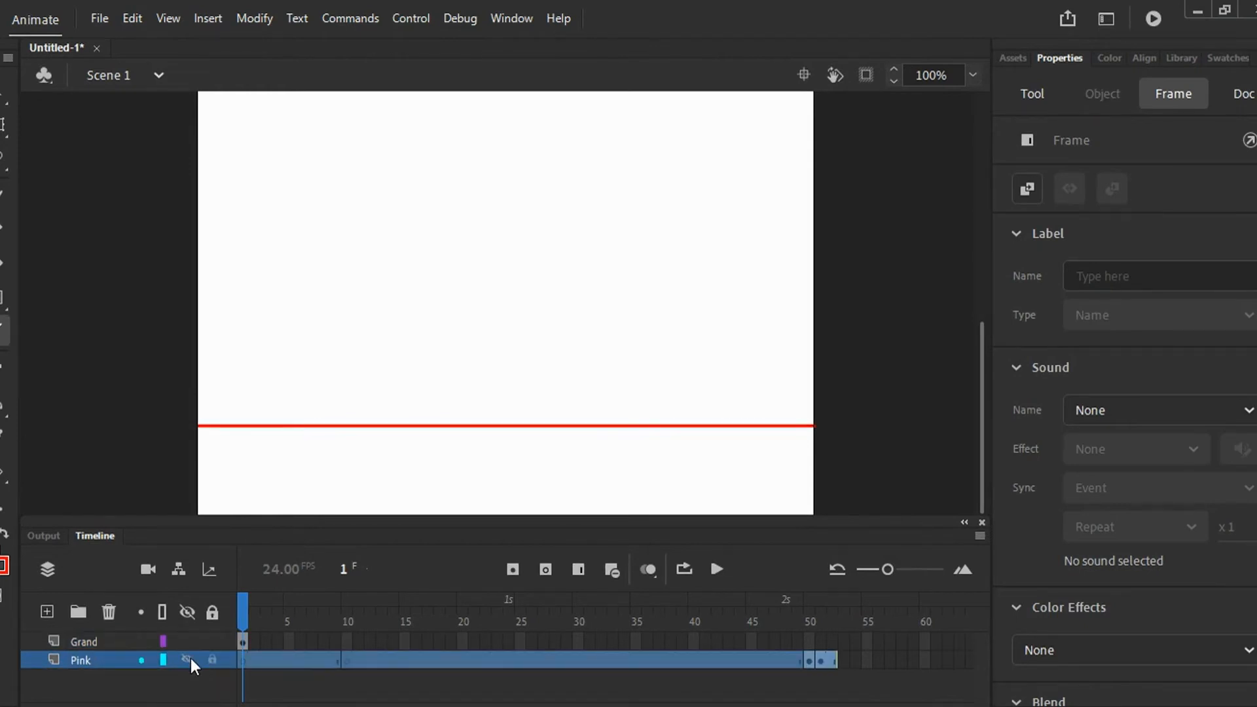
Move the figure's keyframe on the Pink layer from frame 50 back to frame 1.
{"action": "left_click_drag", "start_coordinate": [250, 607], "coordinate": [547, 656]}
{"action": "left_click", "coordinate": [822, 646]}
{"action": "left_click", "coordinate": [811, 663]}
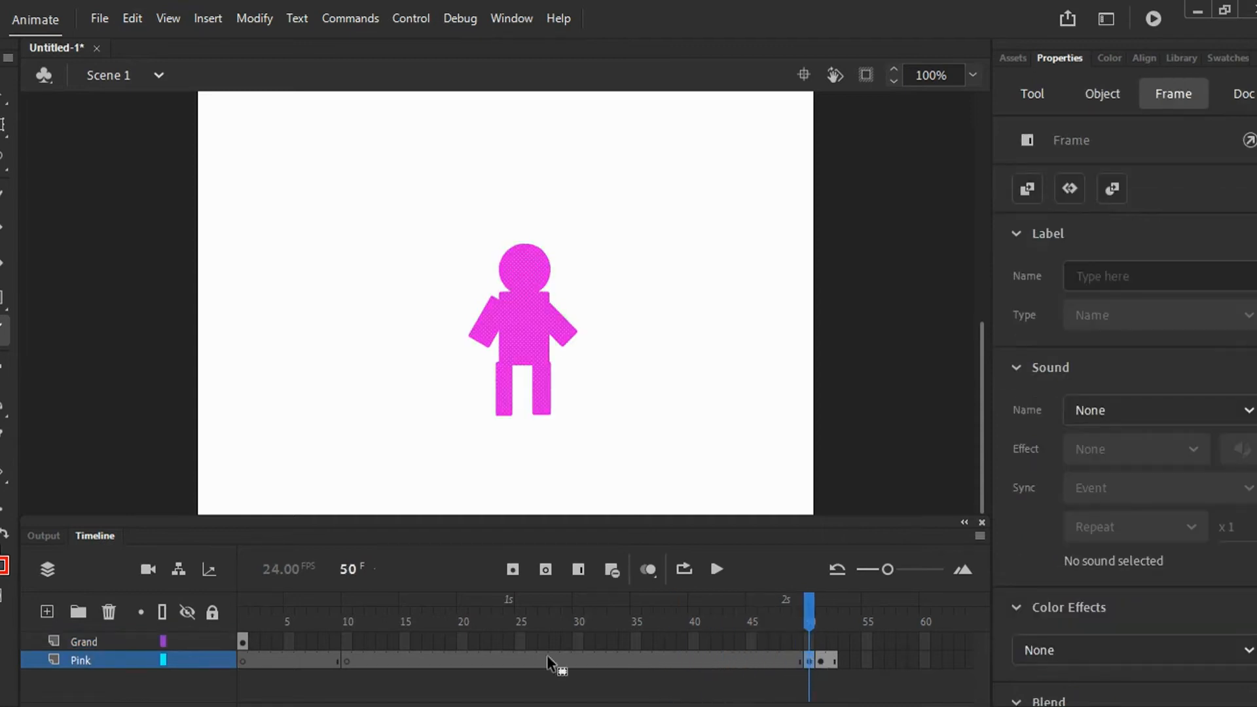
{"action": "left_click_drag", "start_coordinate": [292, 662], "coordinate": [244, 666]}
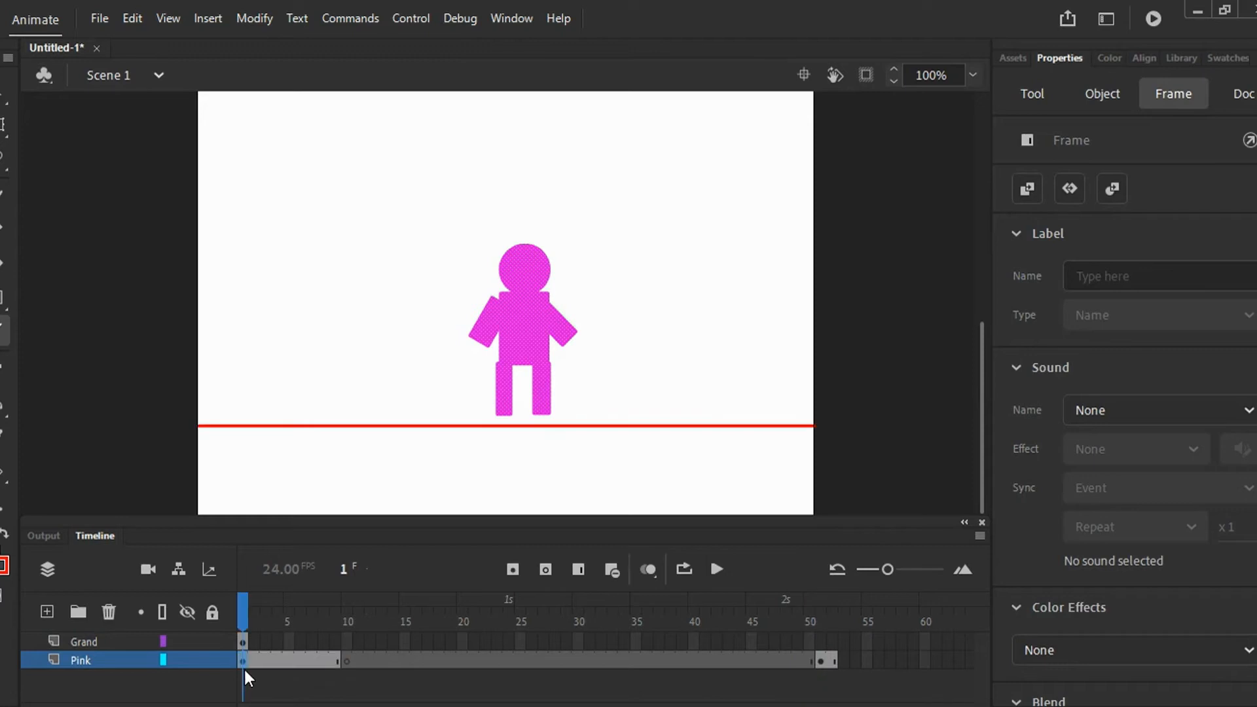
Remove frames 25 to 52 from the Pink layer and move its frame 2 onto frame 10 as a keyframe with the figure.
{"action": "mouse_move", "coordinate": [246, 610]}
{"action": "left_mouse_down"}
{"action": "mouse_move", "coordinate": [581, 662]}
{"action": "mouse_move", "coordinate": [524, 668]}
{"action": "mouse_move", "coordinate": [522, 654]}
{"action": "mouse_move", "coordinate": [830, 682]}
{"action": "left_mouse_up"}
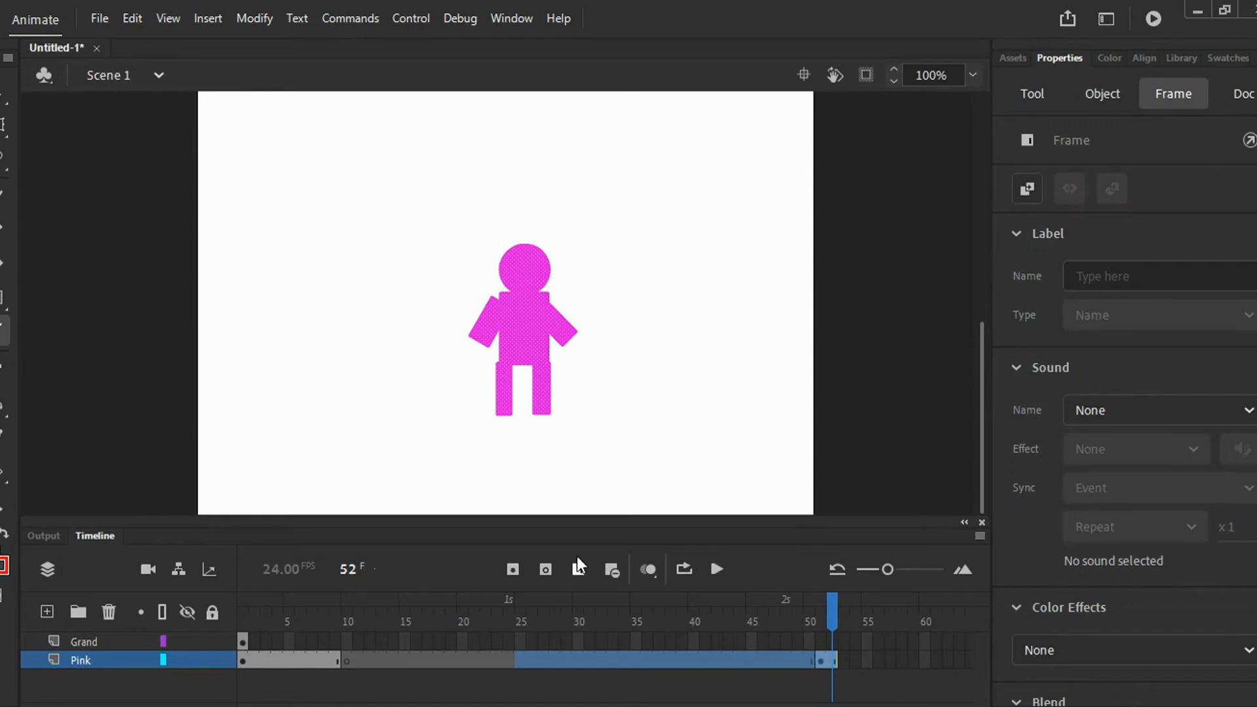
{"action": "left_click", "coordinate": [612, 570]}
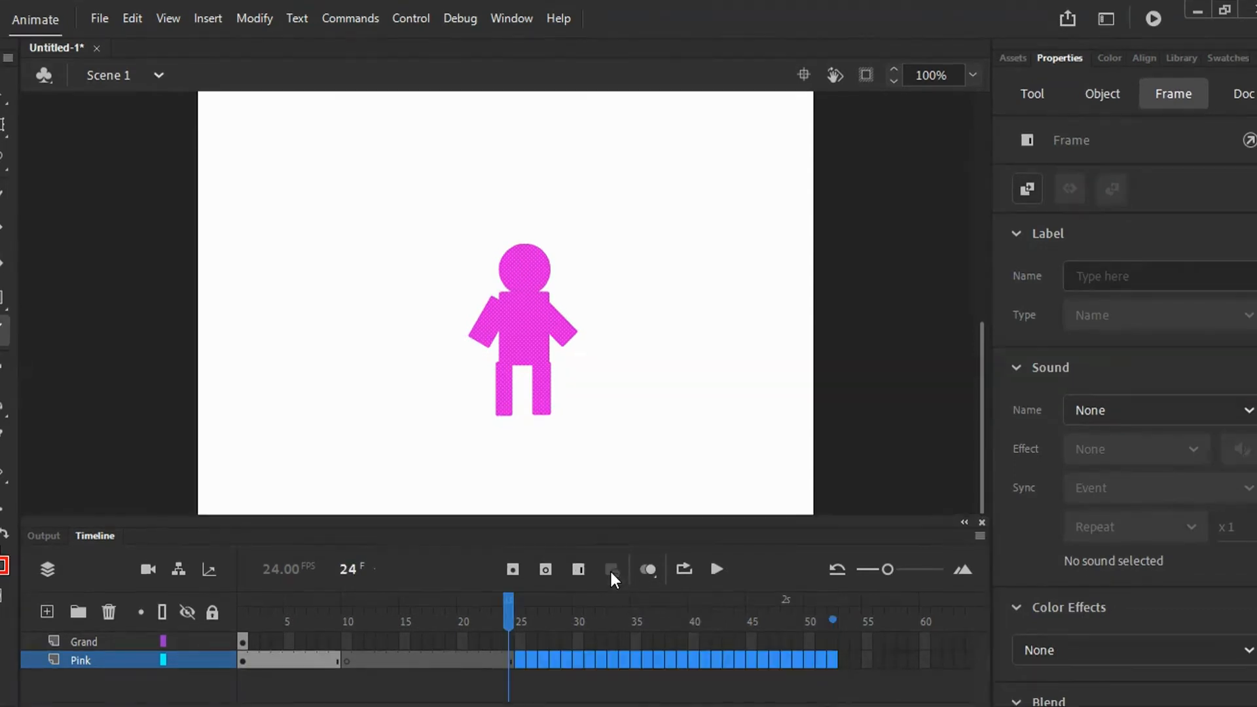
{"action": "left_click_drag", "start_coordinate": [505, 594], "coordinate": [254, 654]}
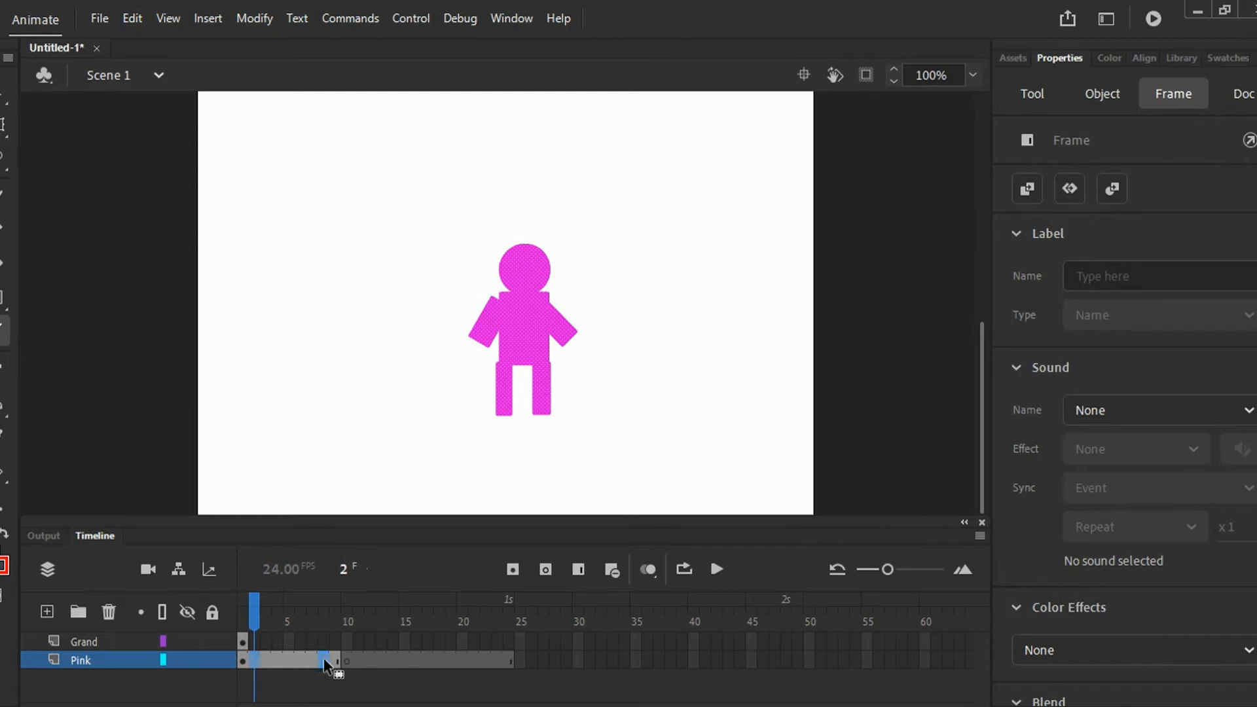
{"action": "left_click", "coordinate": [349, 662]}
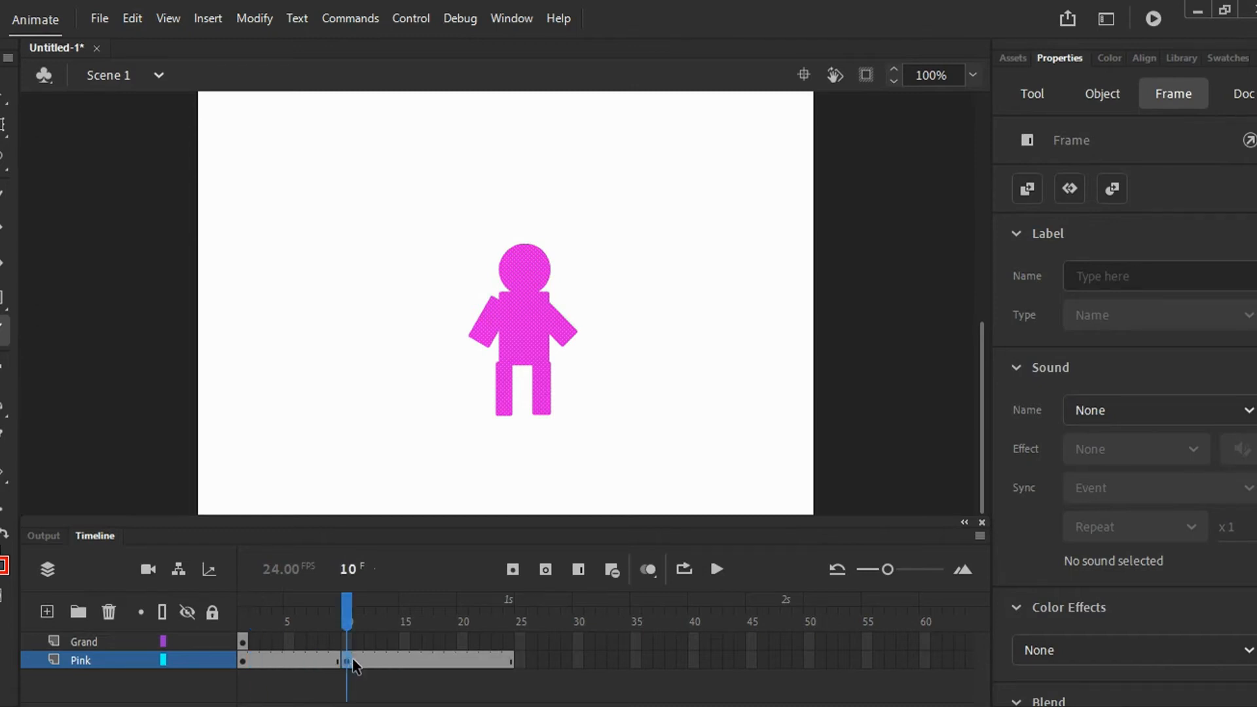
Move the Pink layer's keyframe from frame 10 to frame 24, and remove the surplus frames so only frame 1 remains on the layer.
{"action": "left_click_drag", "start_coordinate": [350, 665], "coordinate": [499, 668]}
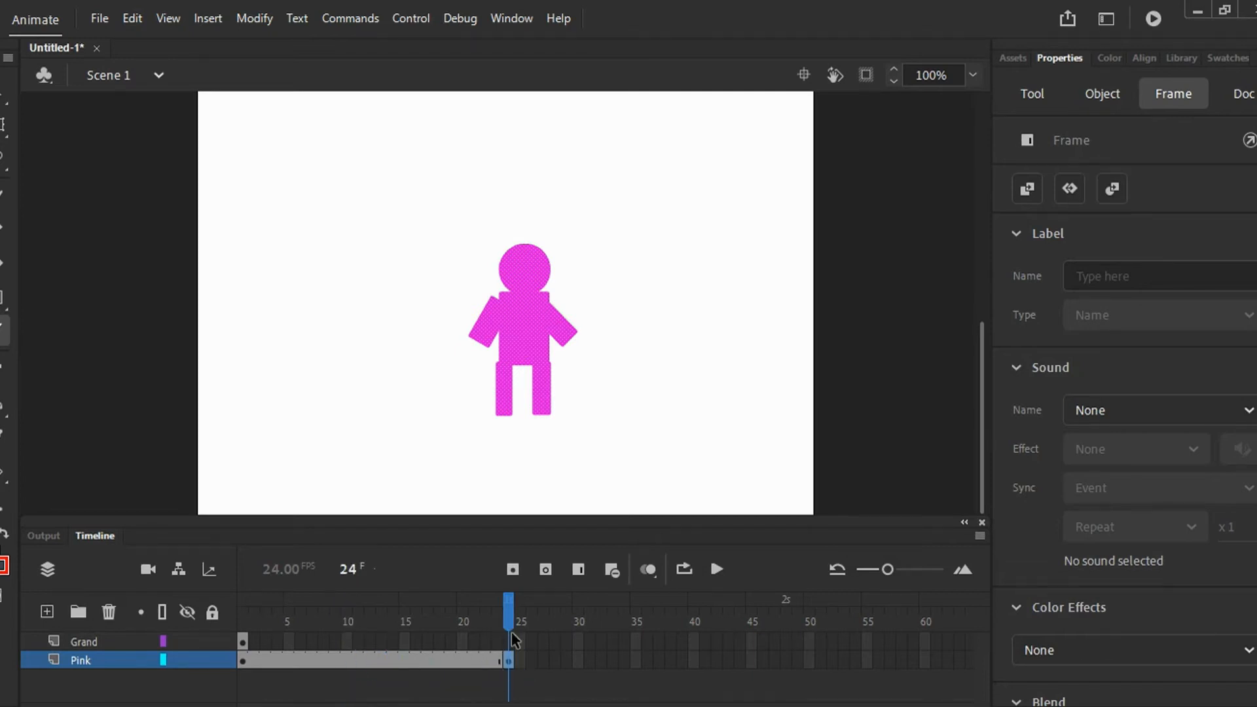
{"action": "key", "text": "Return"}
{"action": "mouse_move", "coordinate": [512, 639]}
{"action": "left_mouse_down"}
{"action": "mouse_move", "coordinate": [241, 633]}
{"action": "mouse_move", "coordinate": [257, 629]}
{"action": "mouse_move", "coordinate": [277, 657]}
{"action": "mouse_move", "coordinate": [508, 661]}
{"action": "left_mouse_up"}
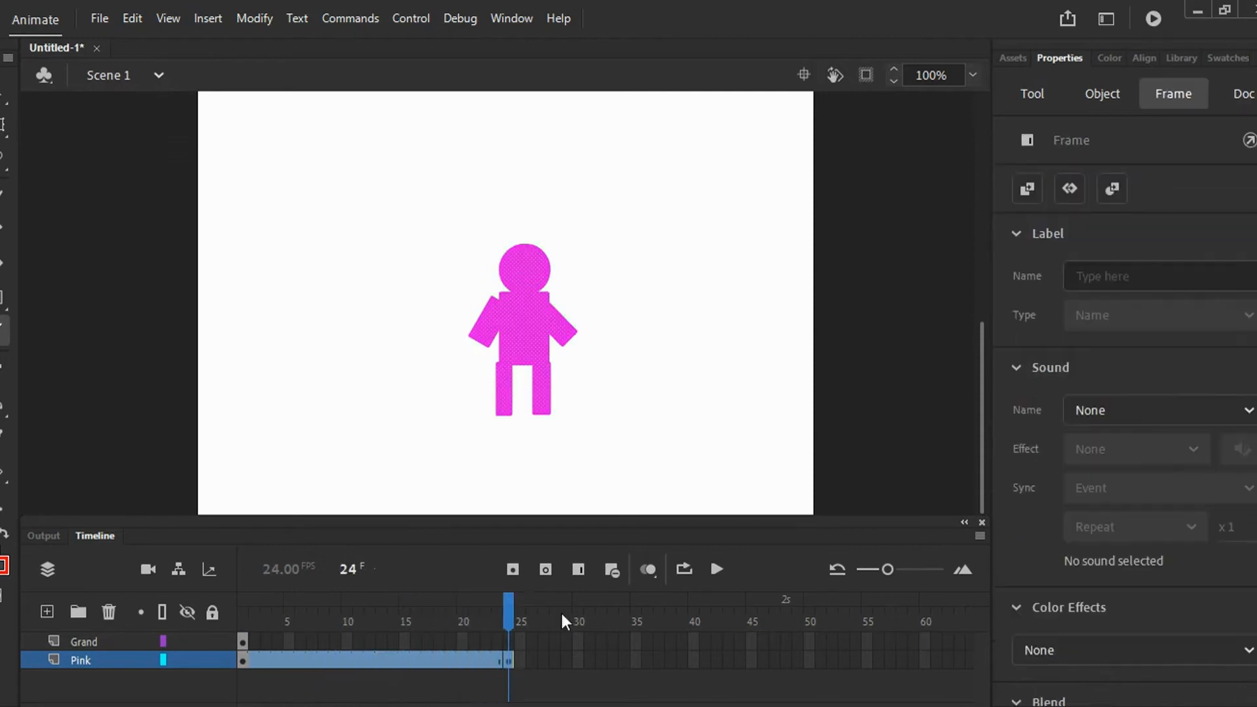
{"action": "left_click", "coordinate": [613, 567]}
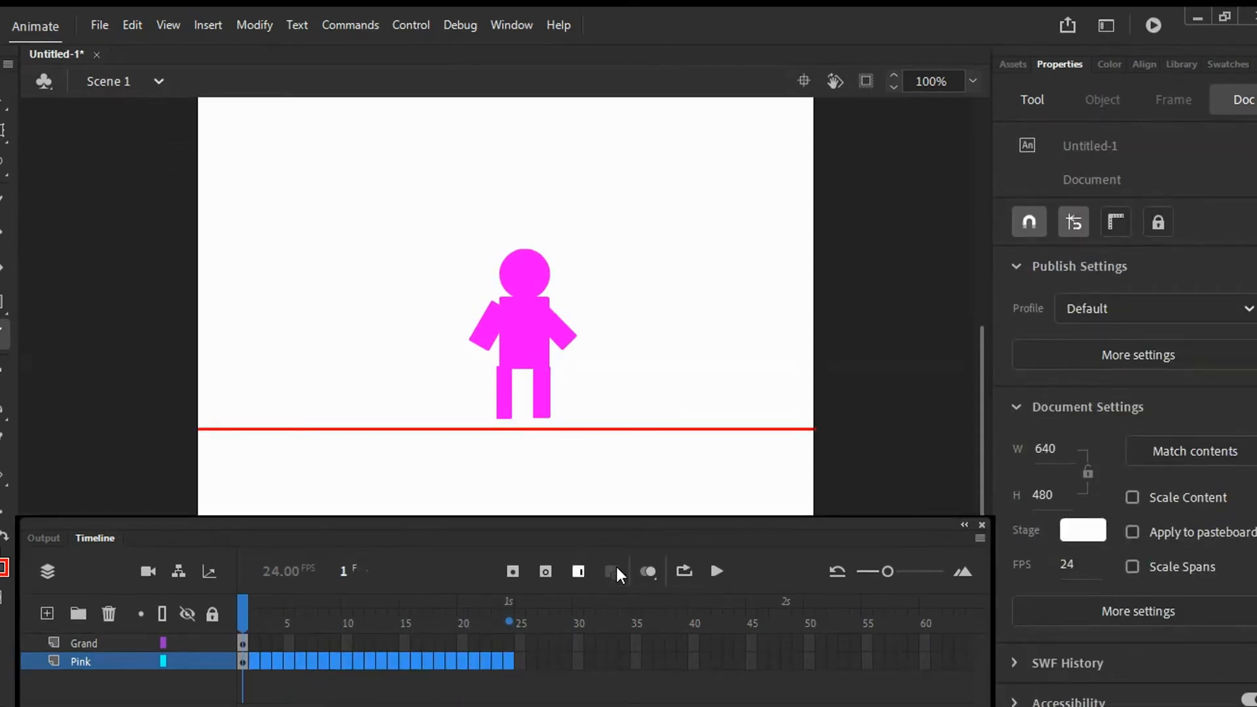
{"action": "left_click", "coordinate": [249, 614]}
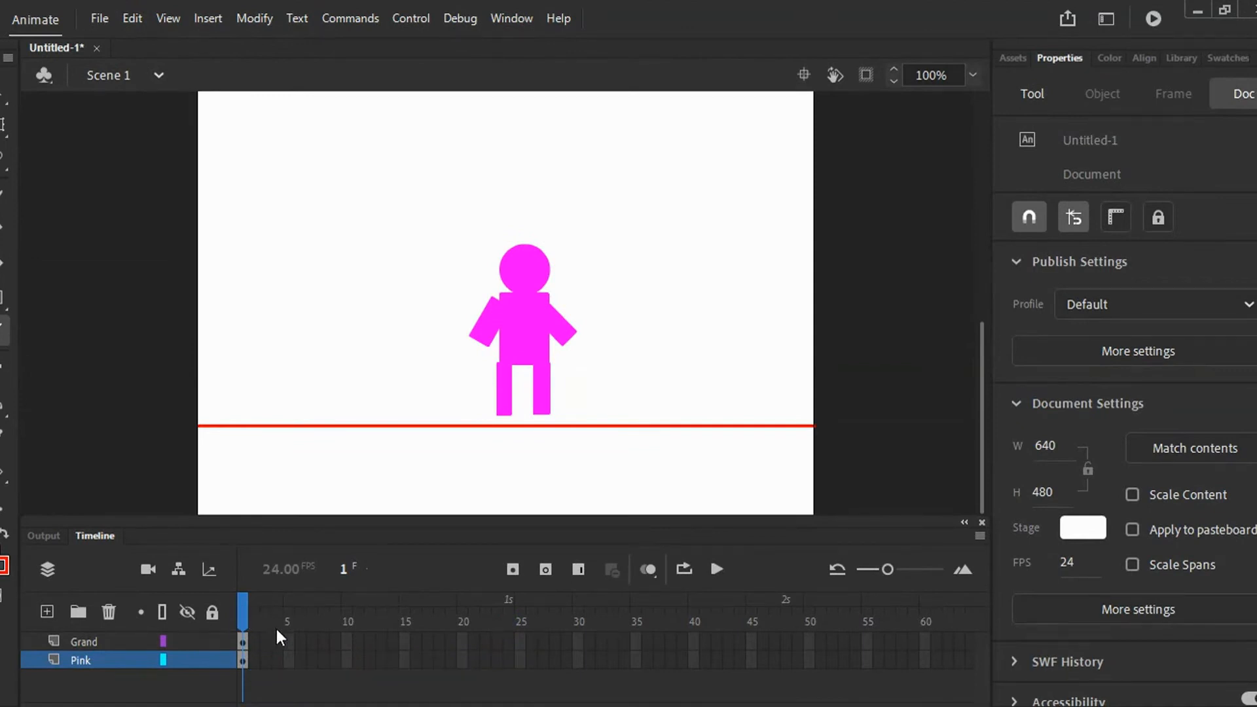
Move the Grand layer's keyframe from frame 1 to frame 20, and insert frames across the range 1 to 20 on the Pink layer.
{"action": "left_click", "coordinate": [126, 640]}
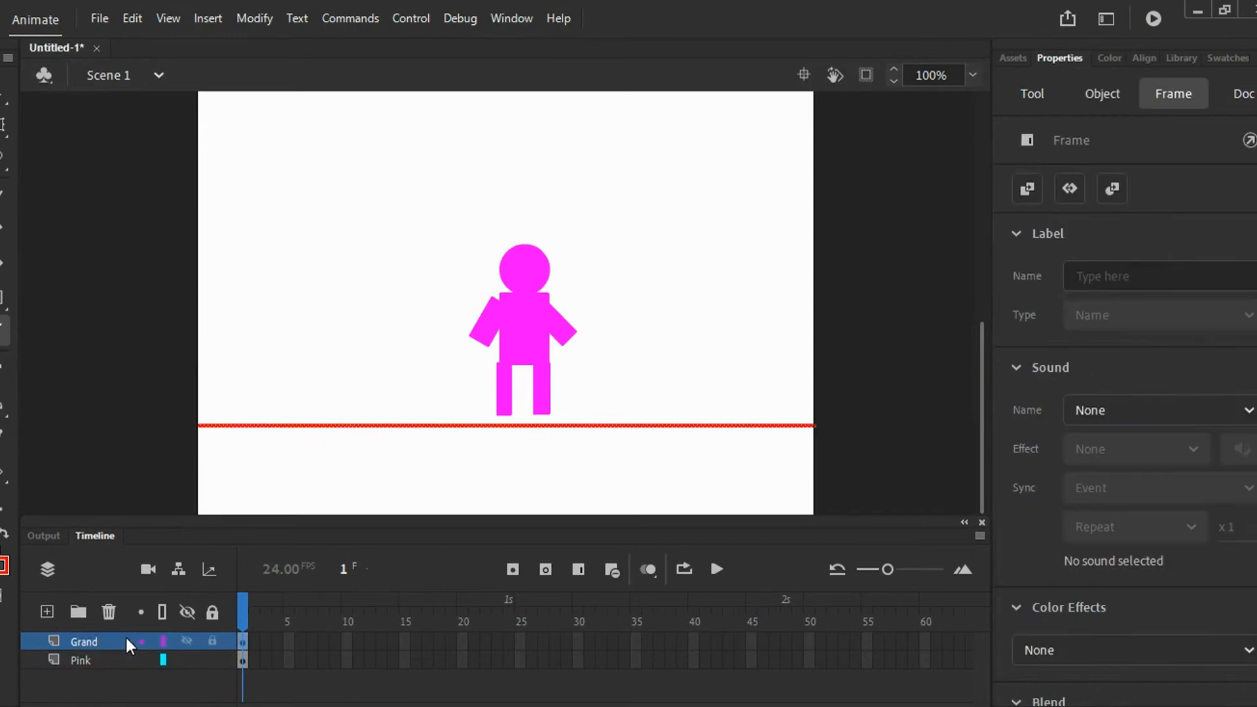
{"action": "left_click_drag", "start_coordinate": [244, 645], "coordinate": [458, 642]}
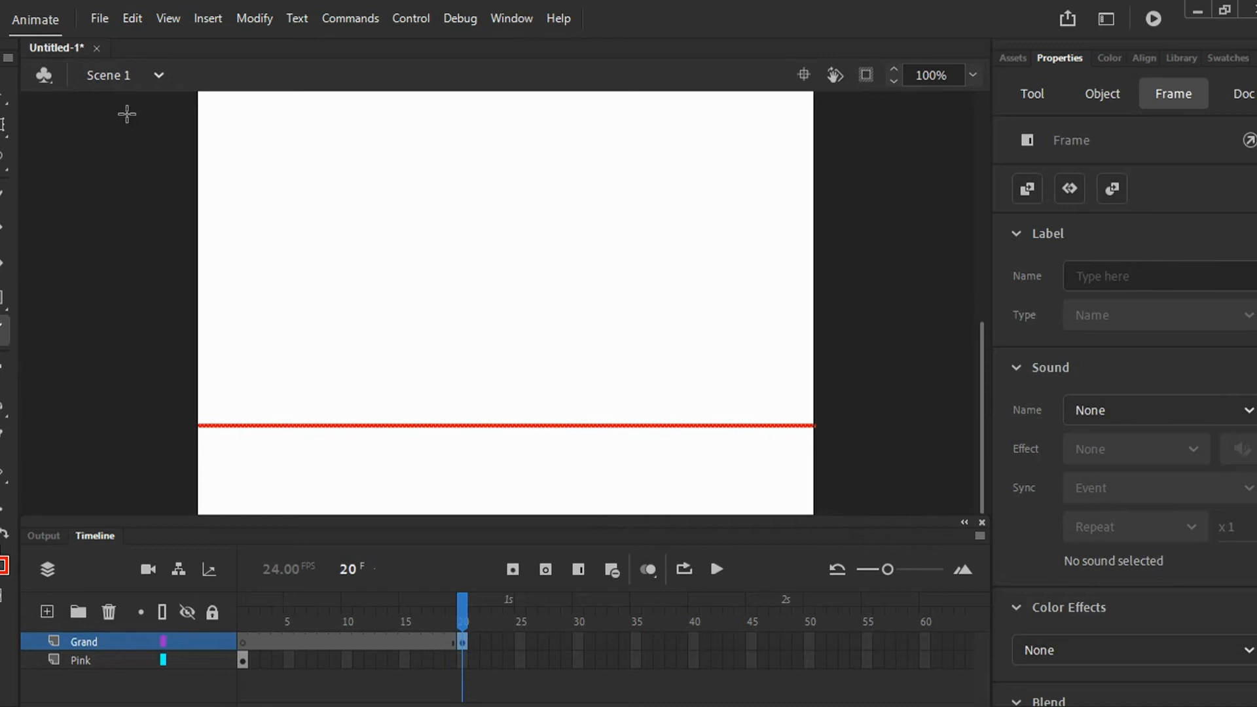
{"action": "double_click", "coordinate": [117, 659]}
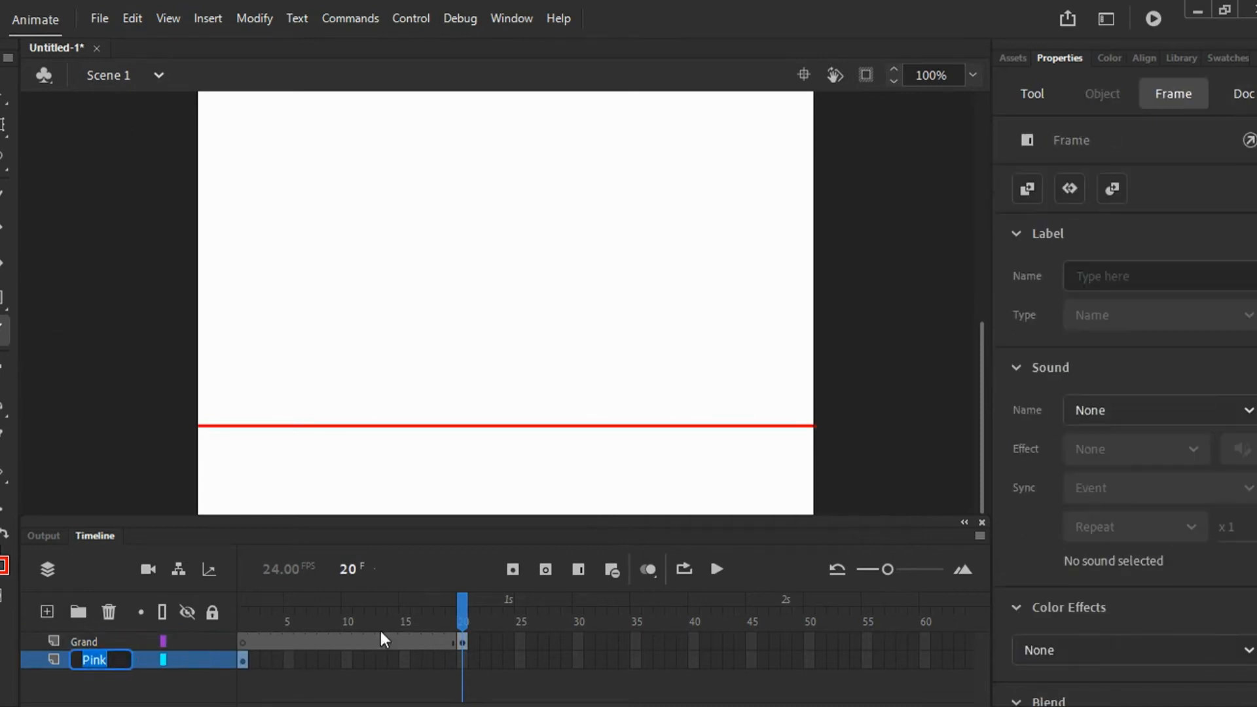
{"action": "left_click_drag", "start_coordinate": [461, 609], "coordinate": [245, 605]}
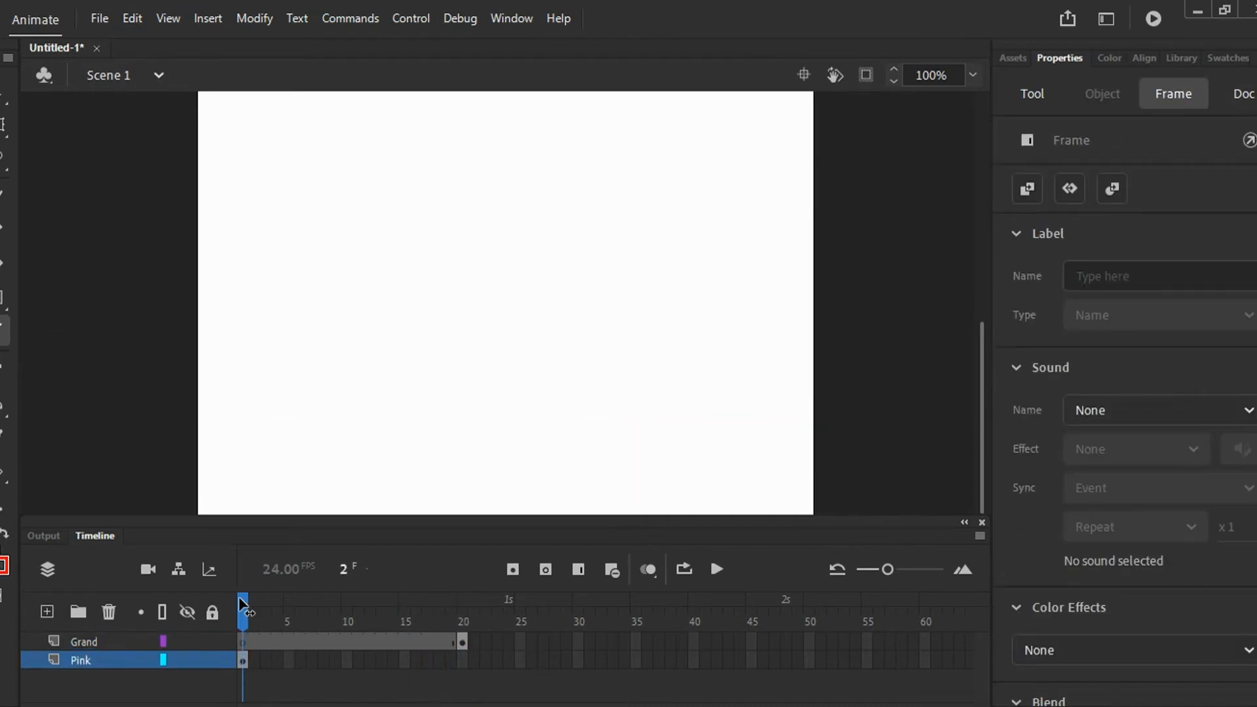
{"action": "left_click_drag", "start_coordinate": [244, 663], "coordinate": [463, 660]}
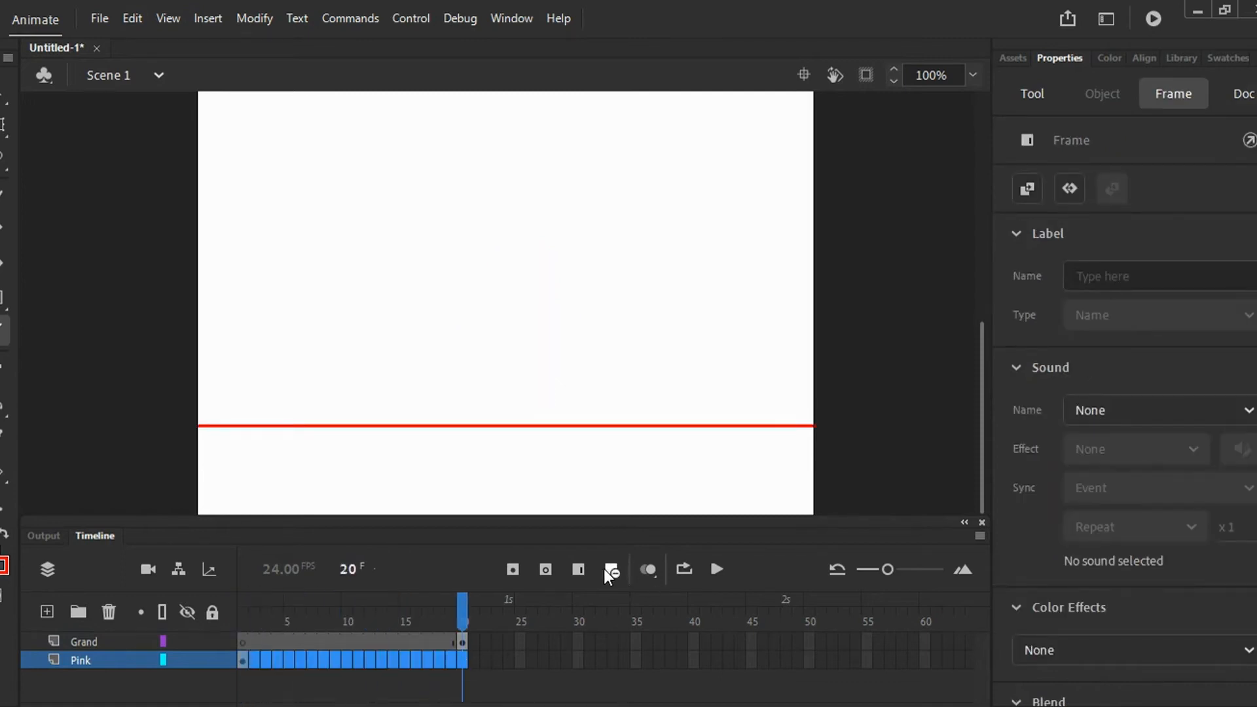
{"action": "left_click", "coordinate": [580, 569]}
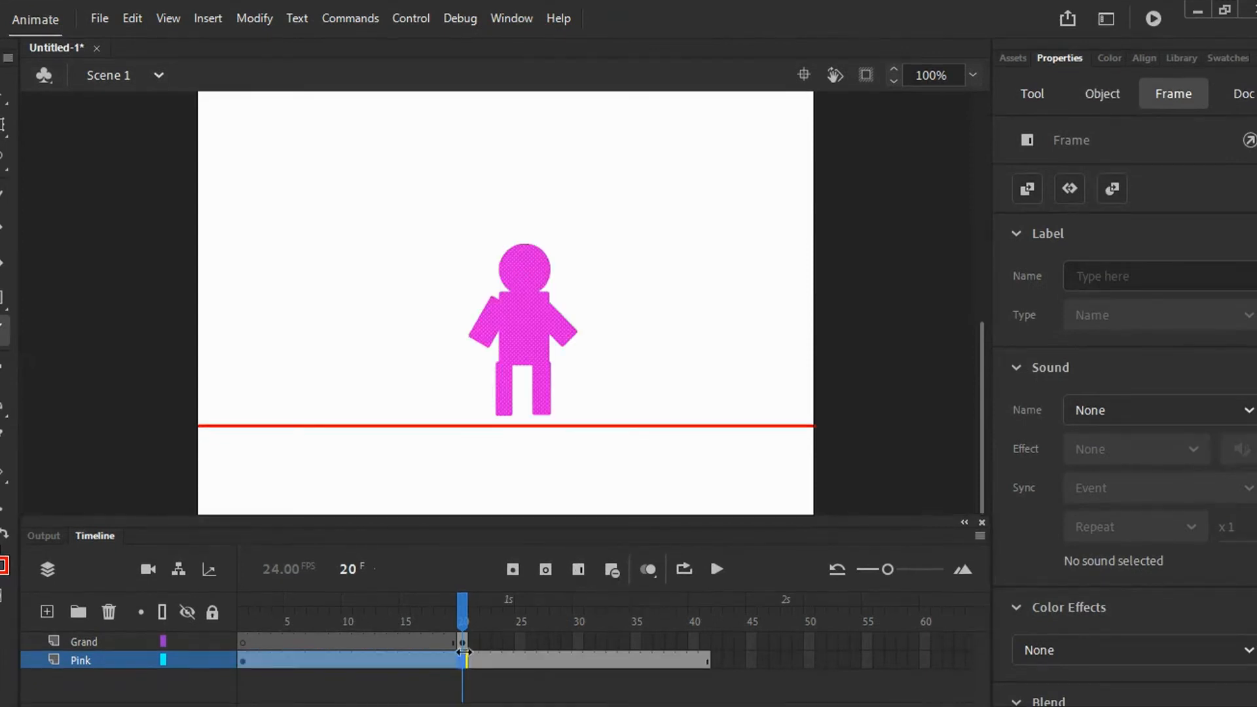
Remove frames 21 to 41 from the Pink layer and return the playhead to frame 1.
{"action": "left_click_drag", "start_coordinate": [462, 619], "coordinate": [709, 660]}
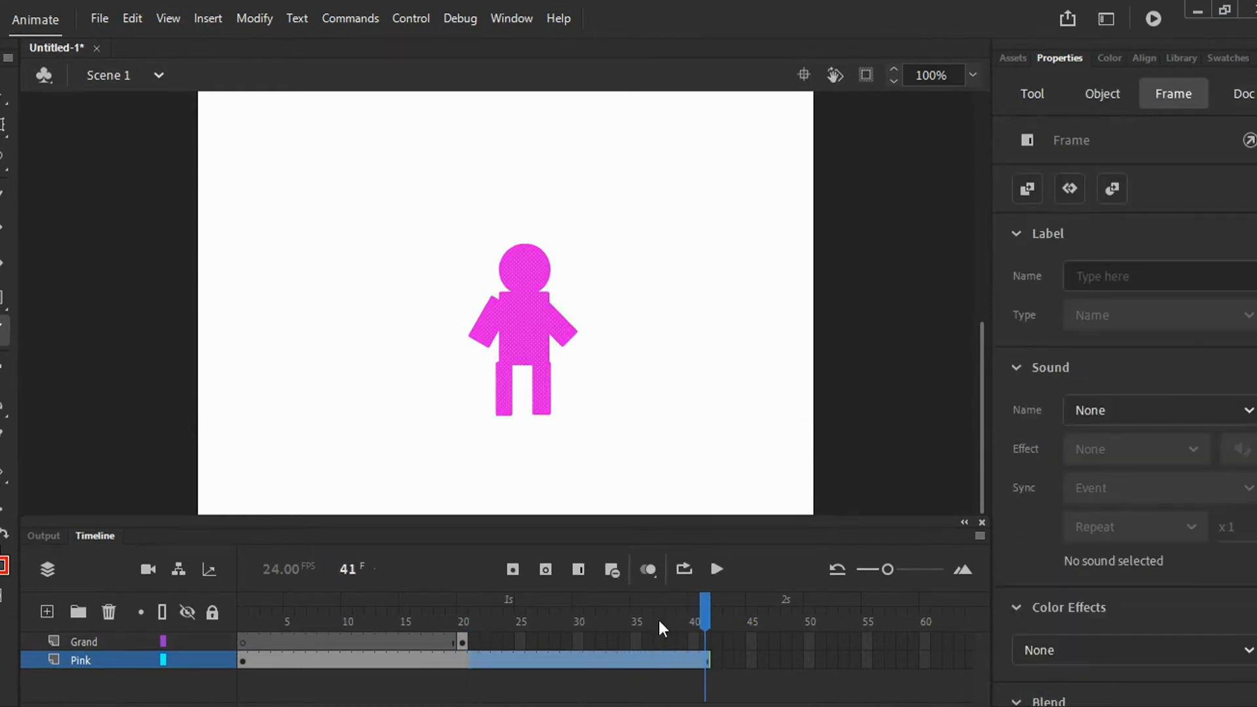
{"action": "left_click", "coordinate": [607, 573]}
{"action": "left_click_drag", "start_coordinate": [466, 612], "coordinate": [247, 612]}
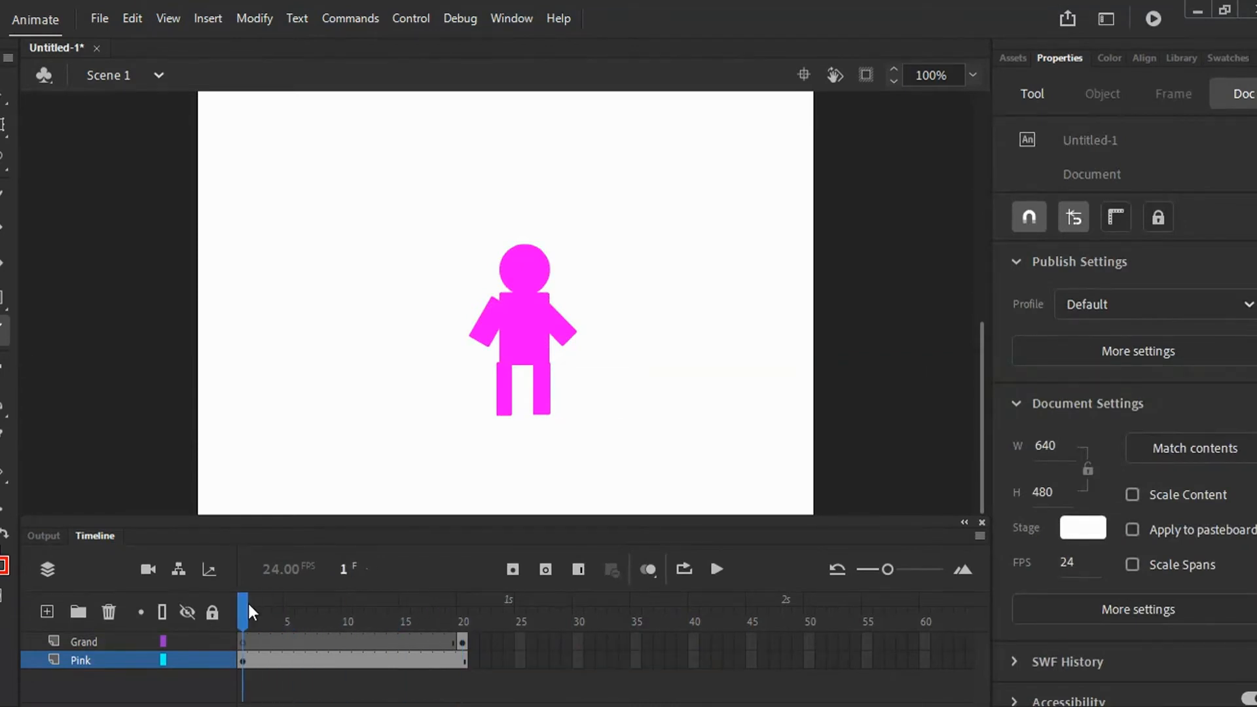
Try to move the ground line's keyframe on the Grand layer from frame 20 toward frame 1 by selecting the frame range.
{"action": "left_click", "coordinate": [262, 639]}
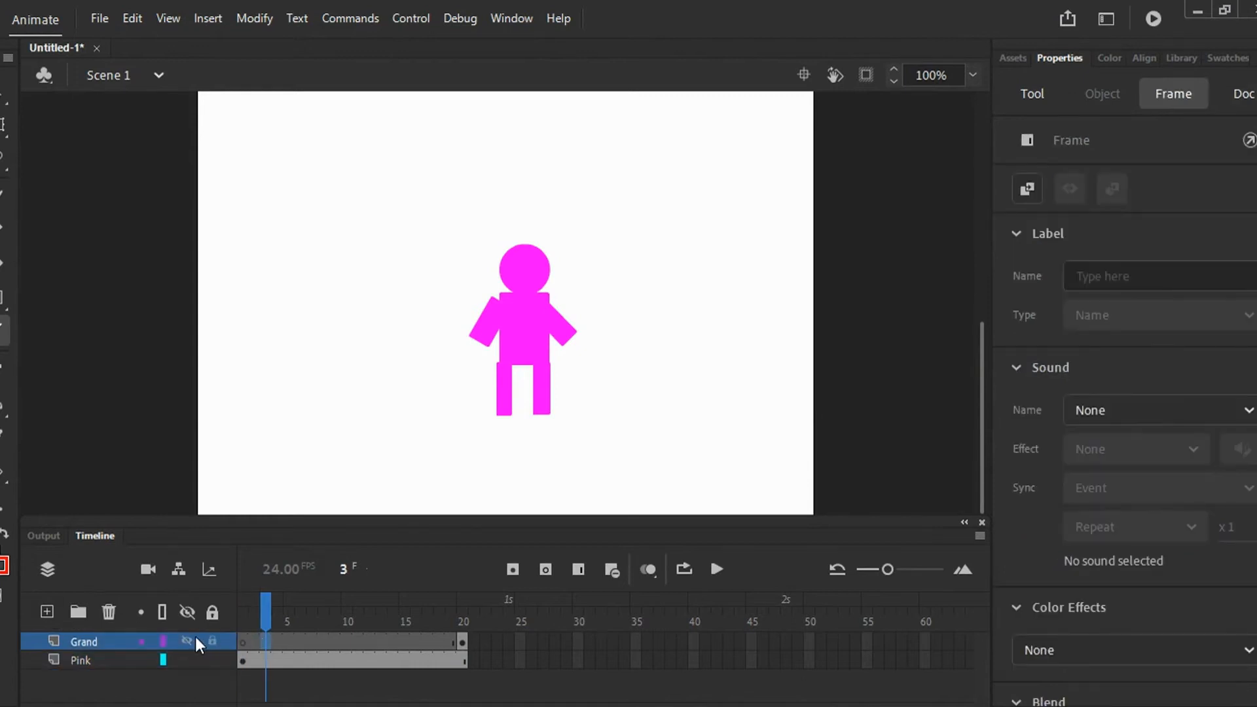
{"action": "left_click", "coordinate": [288, 642]}
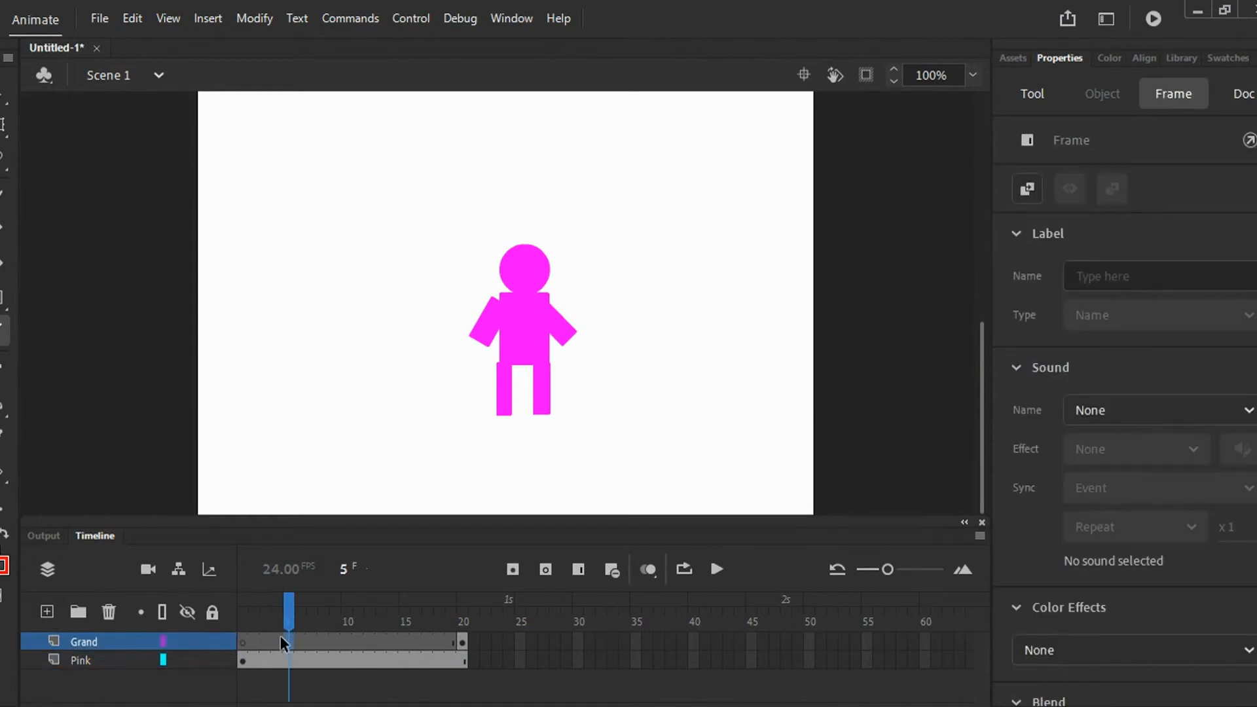
{"action": "left_click", "coordinate": [118, 643]}
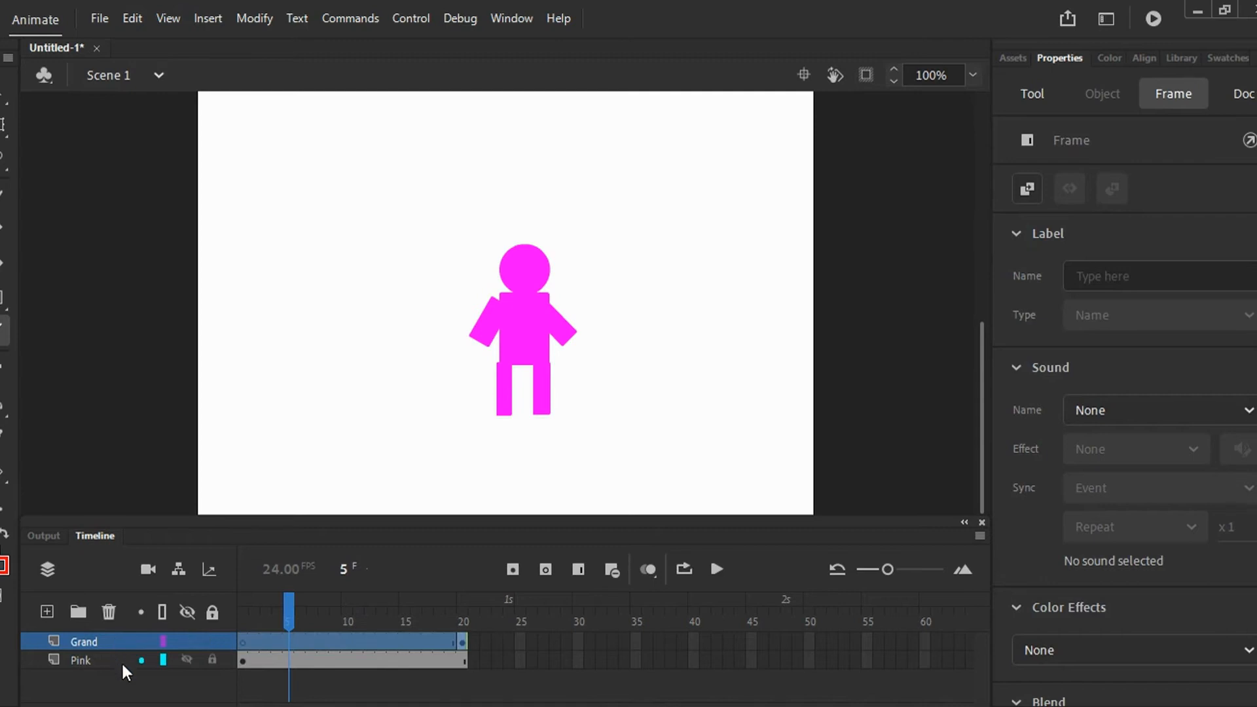
{"action": "left_click_drag", "start_coordinate": [288, 605], "coordinate": [242, 607]}
{"action": "left_click_drag", "start_coordinate": [461, 642], "coordinate": [243, 646]}
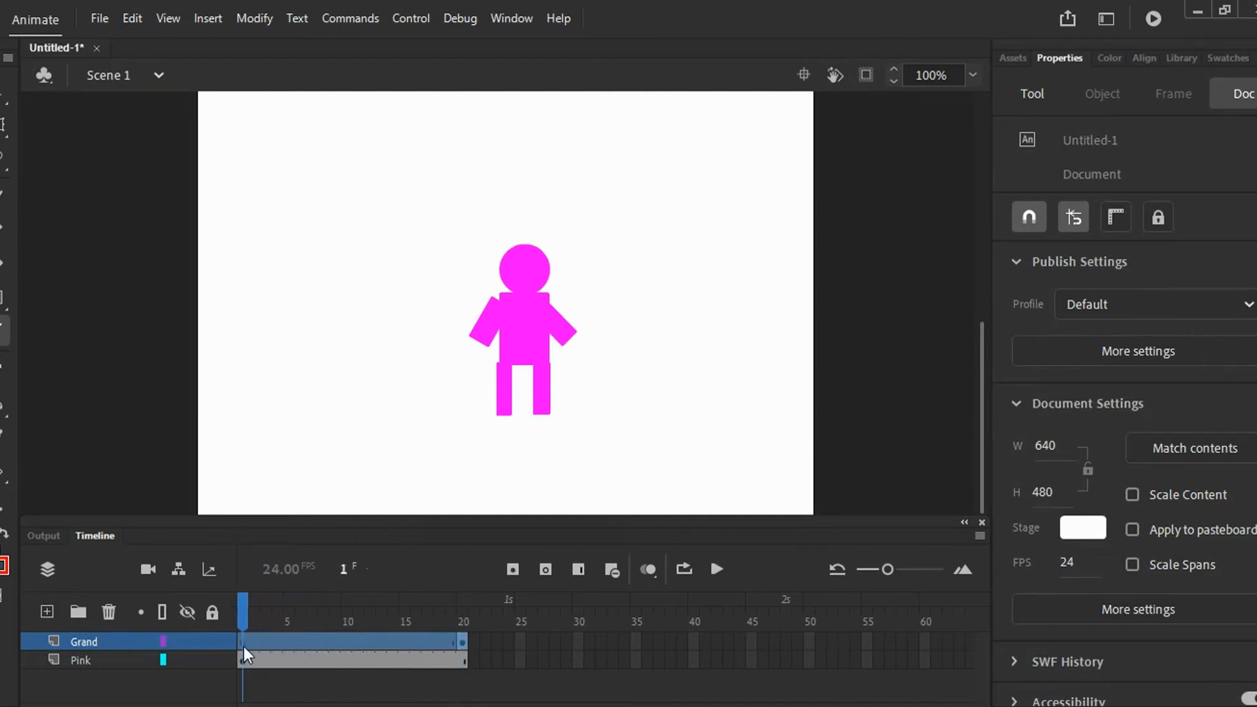
{"action": "left_click_drag", "start_coordinate": [460, 641], "coordinate": [461, 639]}
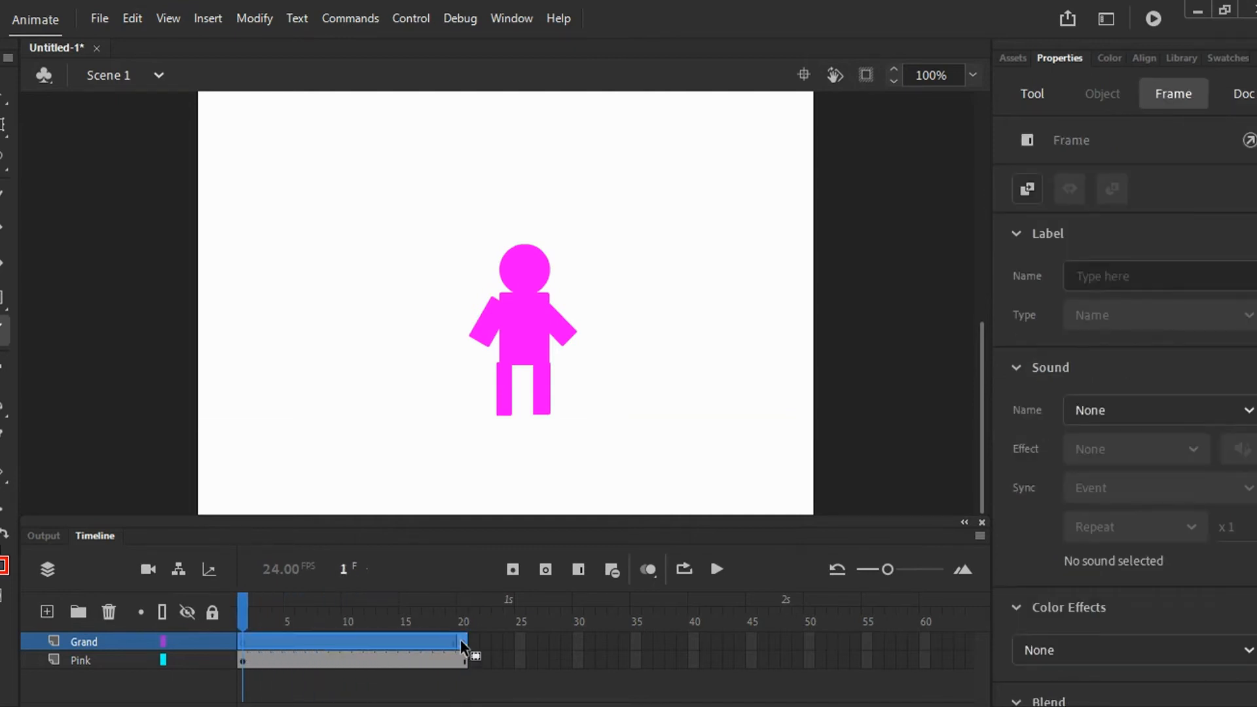
{"action": "left_click", "coordinate": [423, 643]}
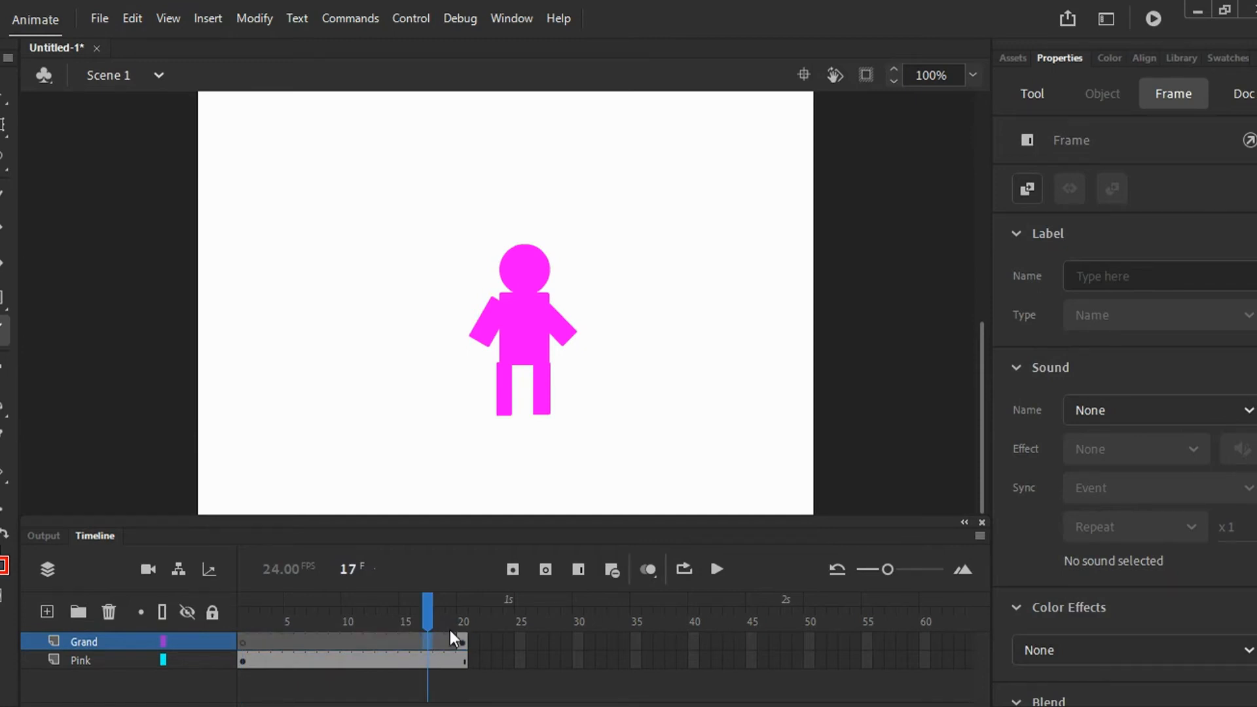
{"action": "left_click_drag", "start_coordinate": [463, 646], "coordinate": [240, 645]}
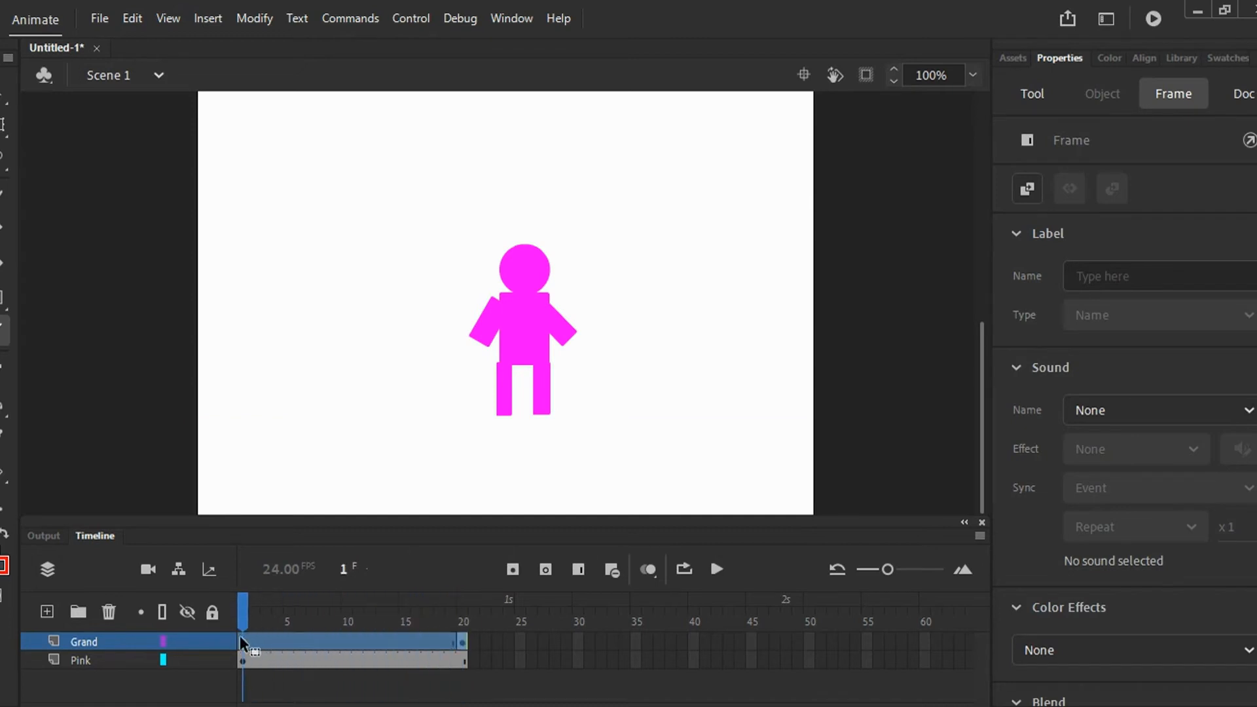
{"action": "left_click", "coordinate": [460, 641]}
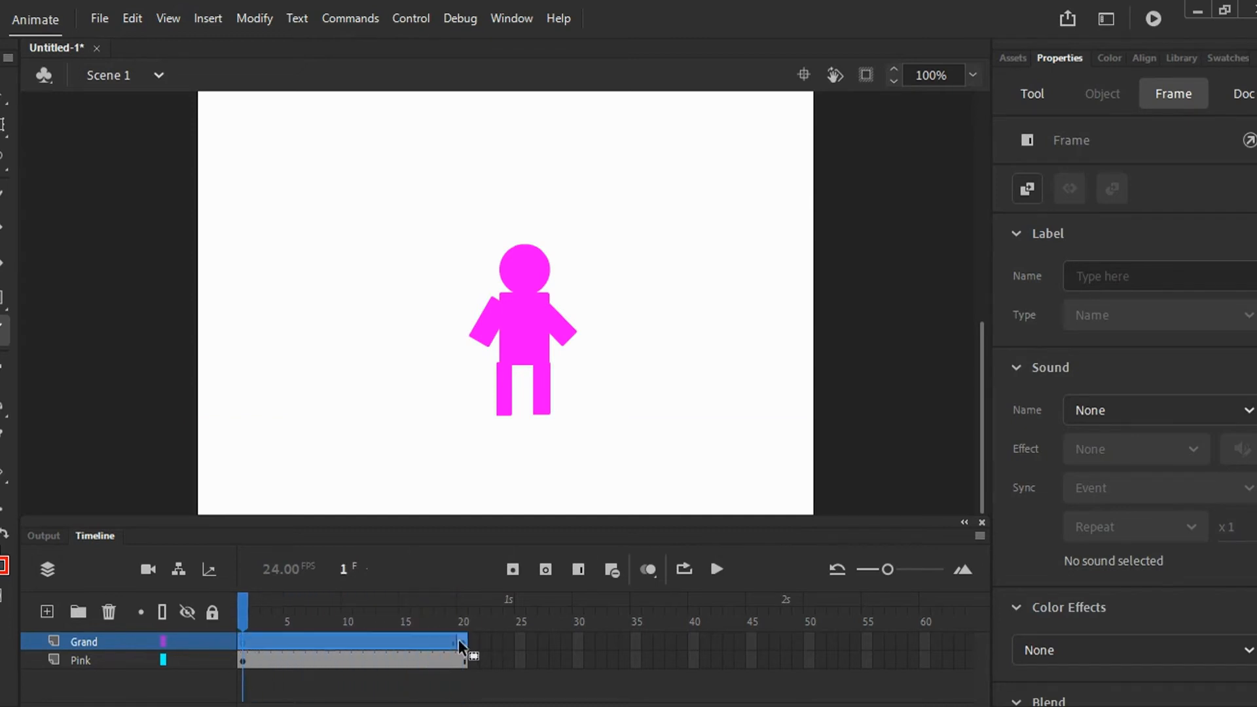
{"action": "left_click", "coordinate": [460, 641]}
{"action": "double_click", "coordinate": [426, 639]}
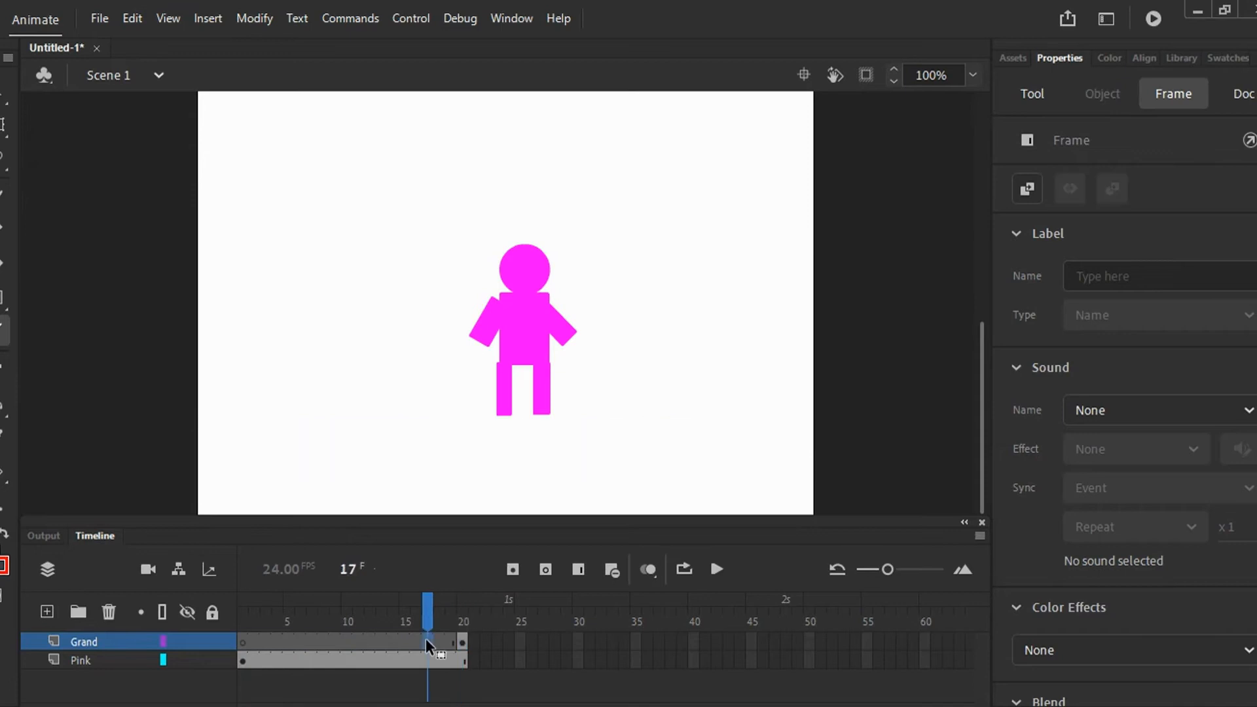
Move the ground line's keyframe on the Grand layer from frame 20 to frame 1.
{"action": "left_click", "coordinate": [463, 638]}
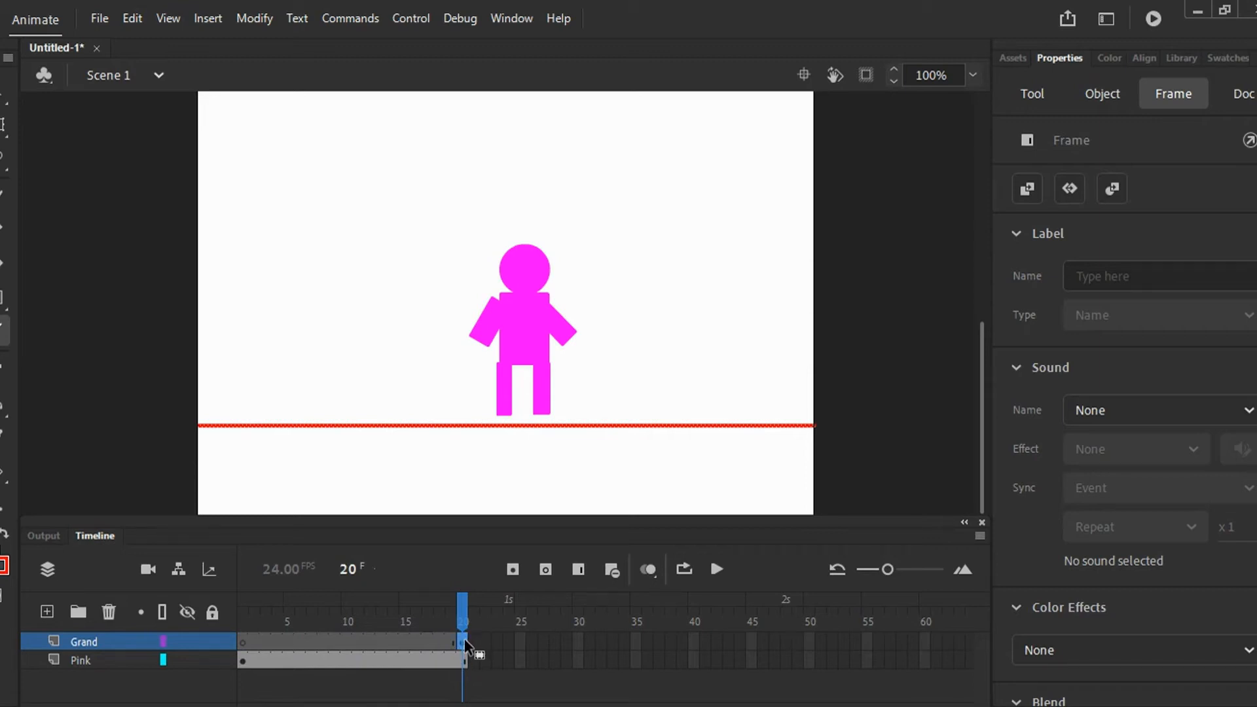
{"action": "left_click", "coordinate": [245, 640]}
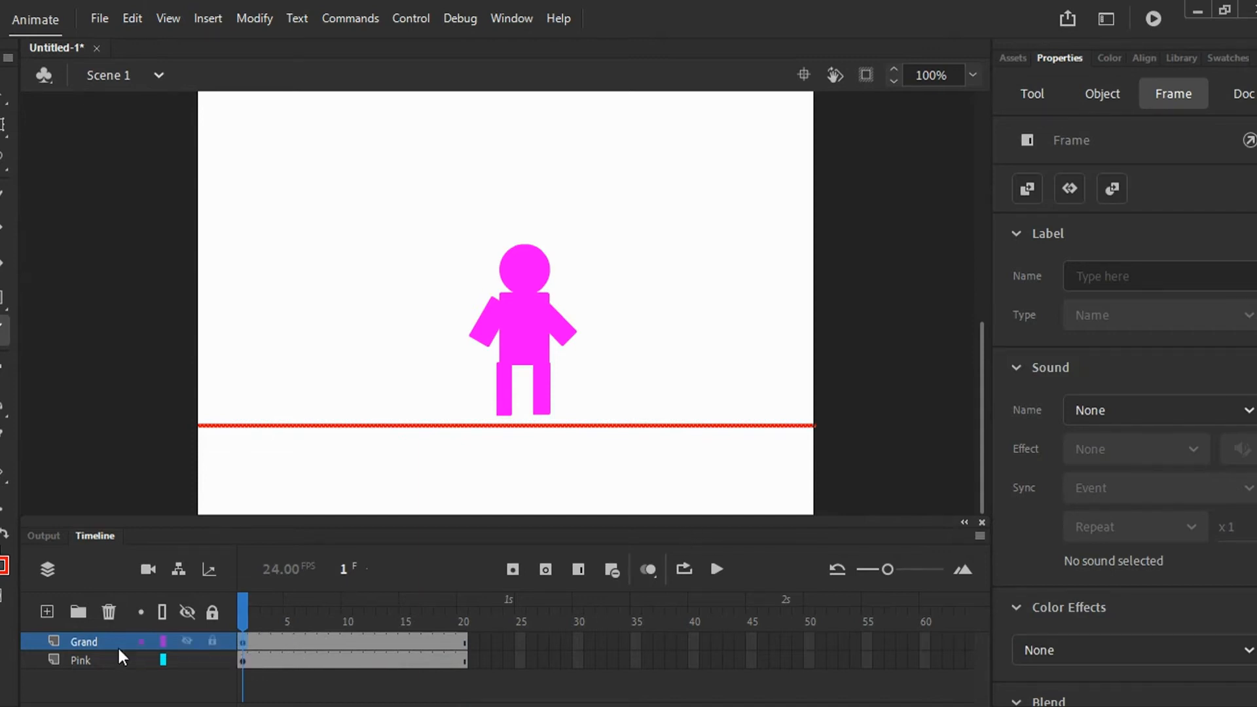
Select the figure on the Pink layer and insert a blank keyframe at frame 3 of that layer.
{"action": "left_click", "coordinate": [104, 661]}
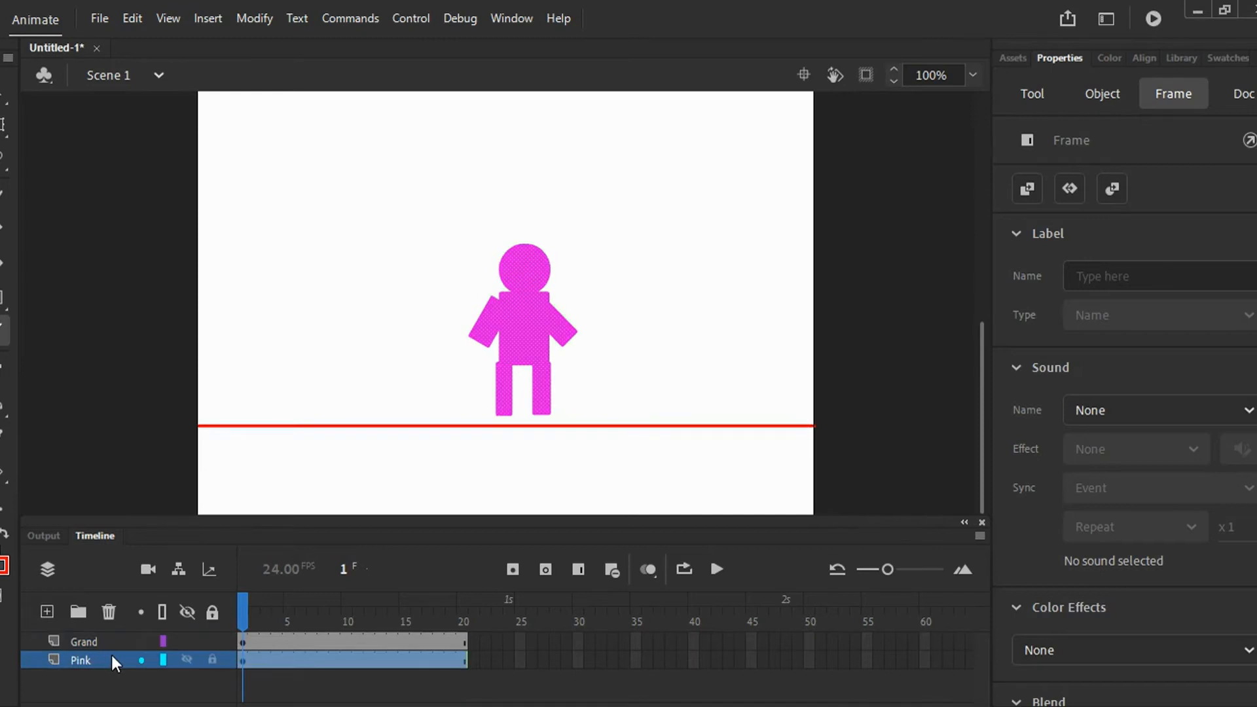
{"action": "left_click", "coordinate": [141, 405]}
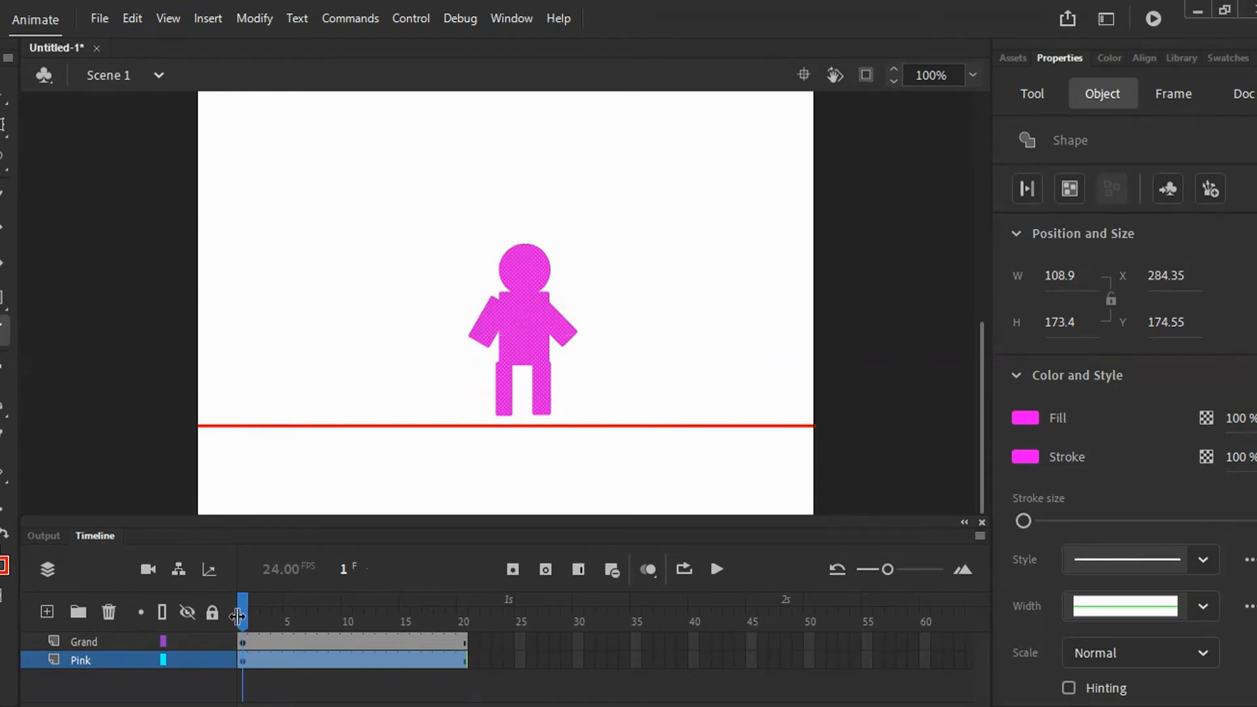
{"action": "left_click_drag", "start_coordinate": [242, 620], "coordinate": [266, 619]}
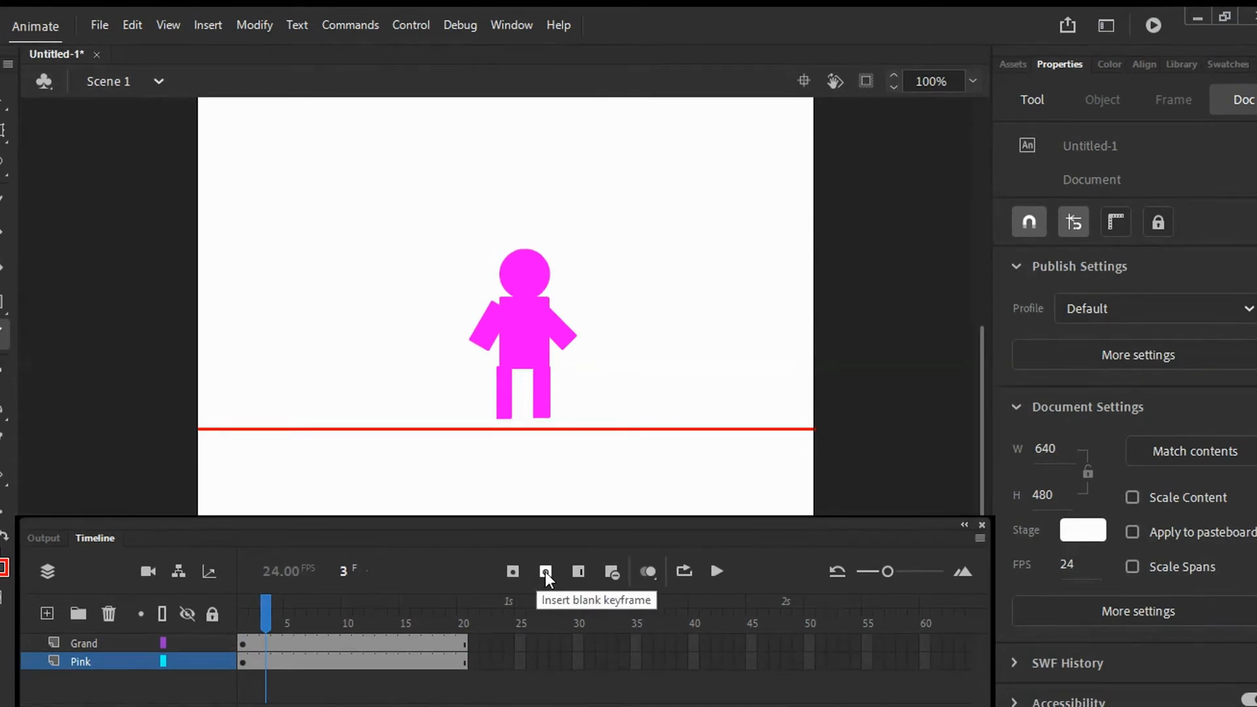
{"action": "left_click", "coordinate": [545, 571]}
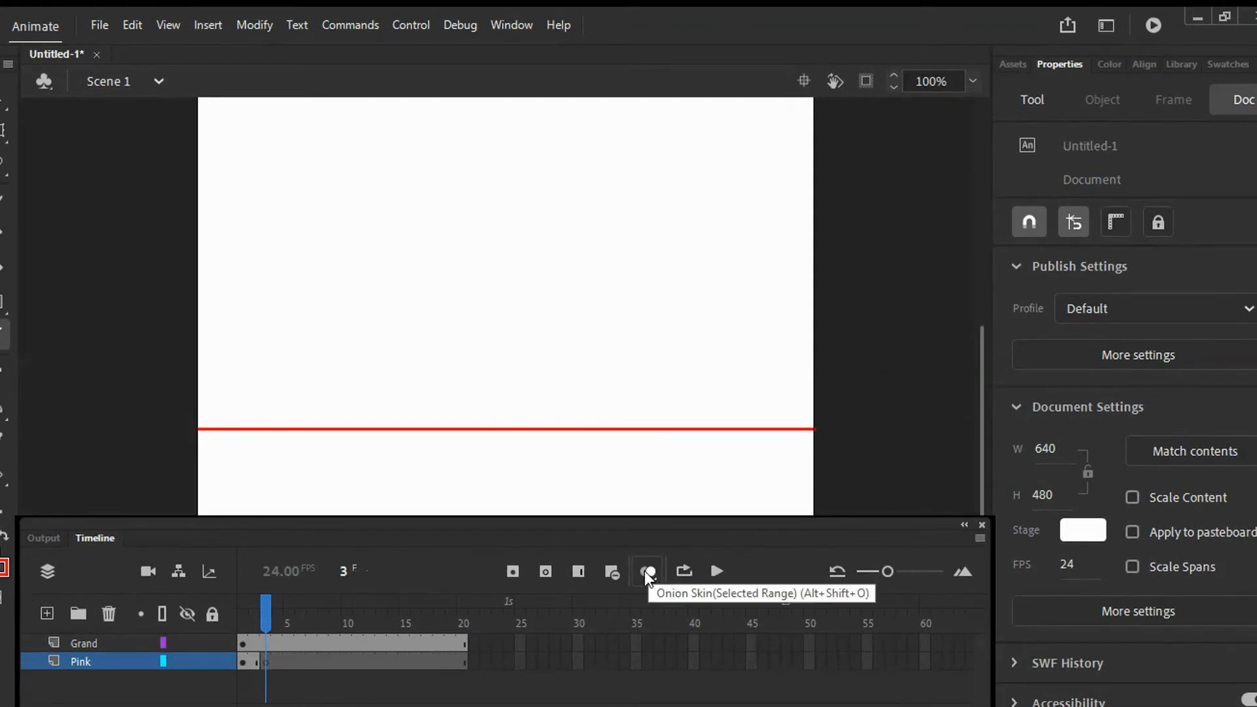
Turn on onion skinning, extend its range to frame 20, and return the playhead to frame 1.
{"action": "left_click", "coordinate": [646, 572]}
{"action": "left_click_drag", "start_coordinate": [293, 621], "coordinate": [466, 617]}
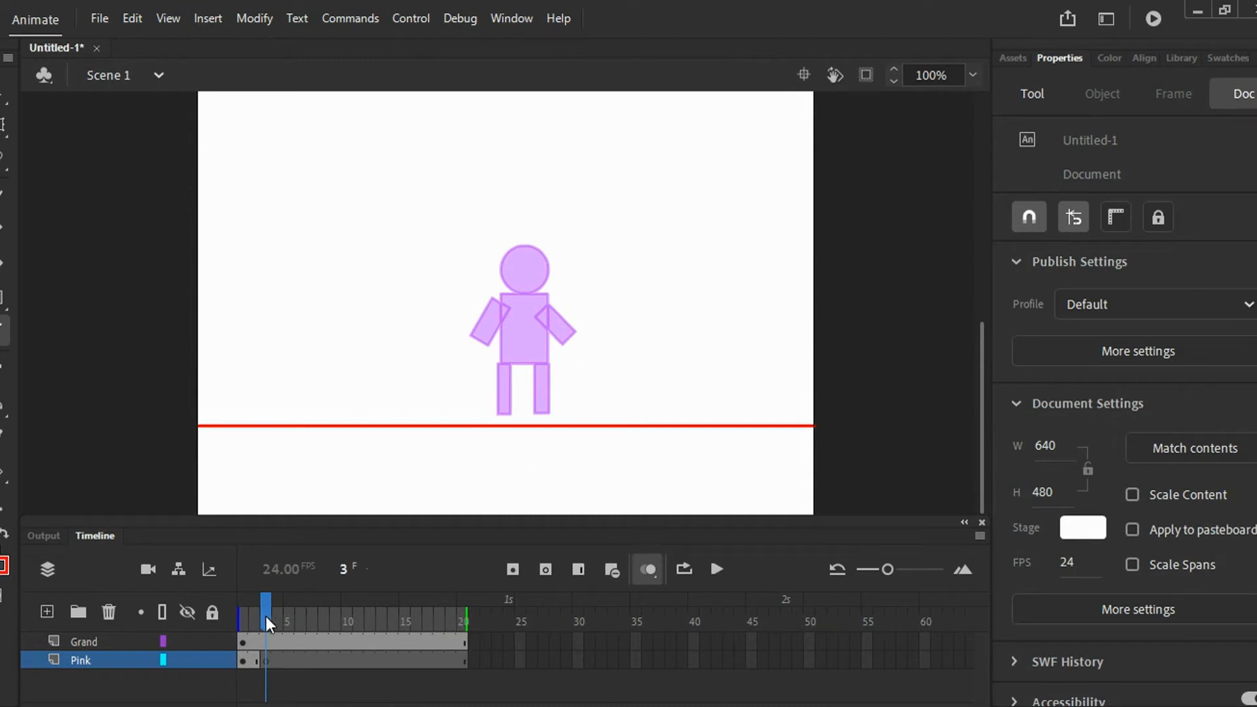
{"action": "left_click_drag", "start_coordinate": [266, 616], "coordinate": [242, 616]}
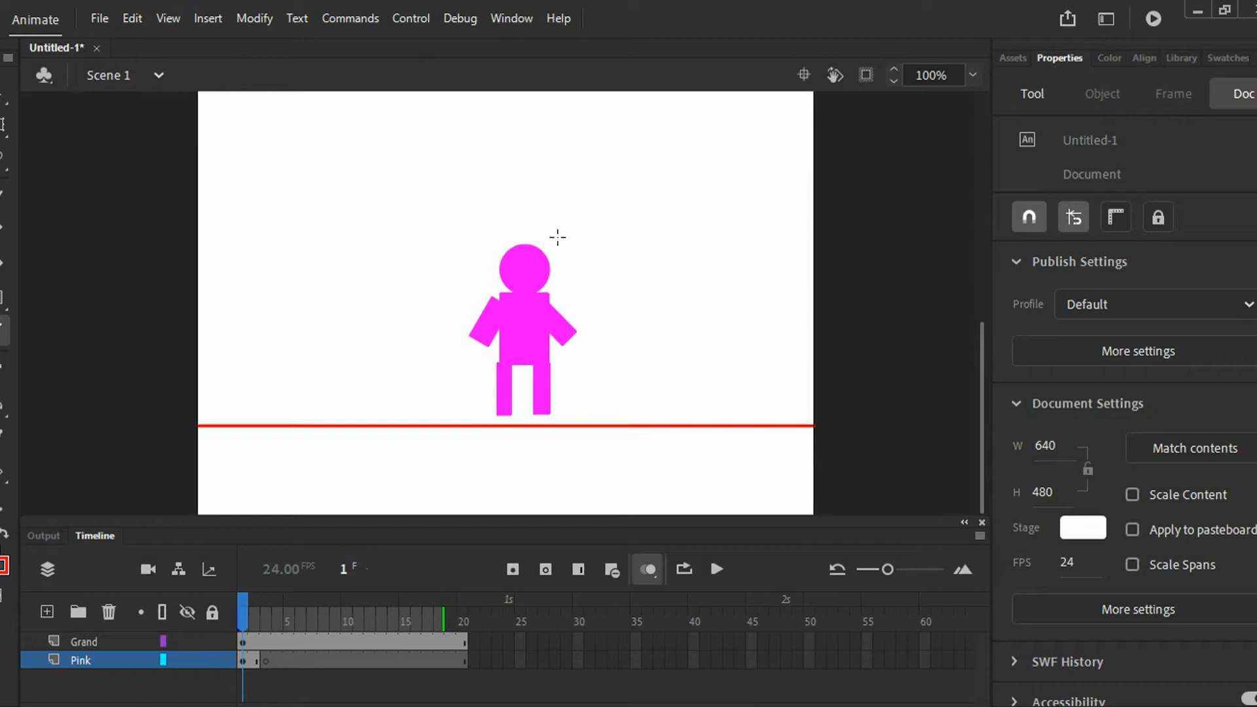
{"action": "left_click", "coordinate": [2, 92]}
{"action": "left_click_drag", "start_coordinate": [443, 219], "coordinate": [591, 418]}
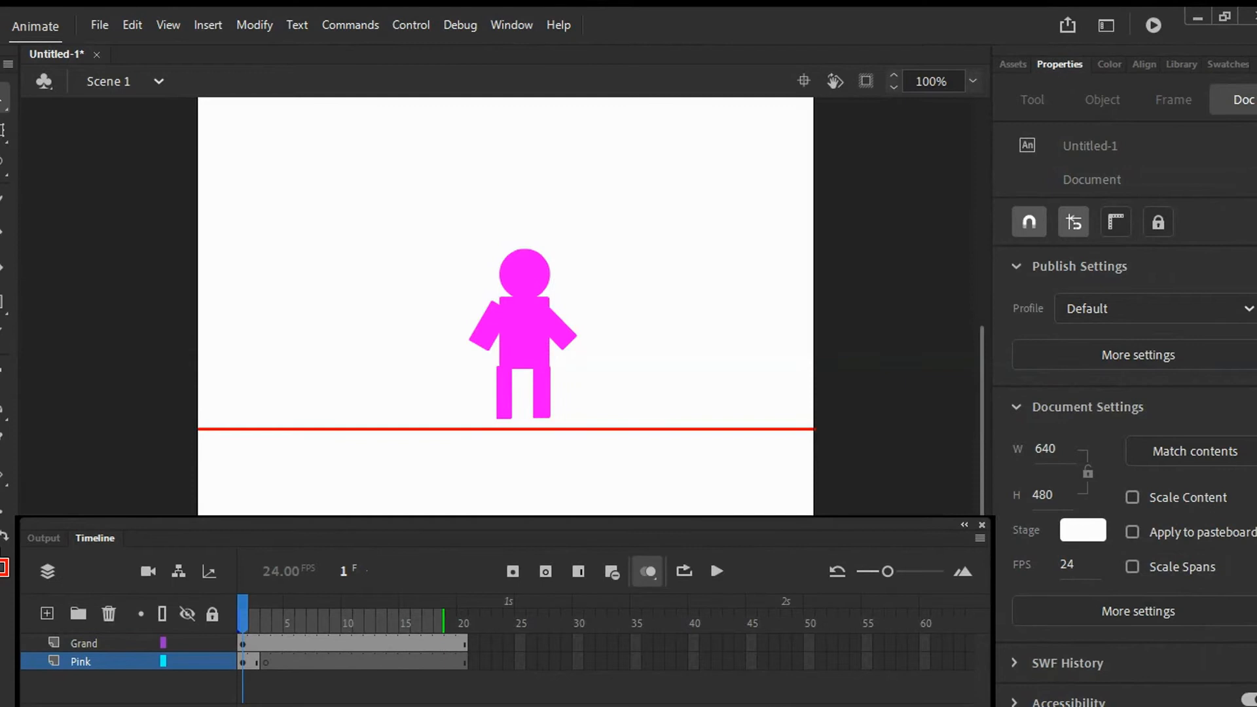
{"action": "type", "text": "https://youtu.be/FBb3wkkfzGU"}
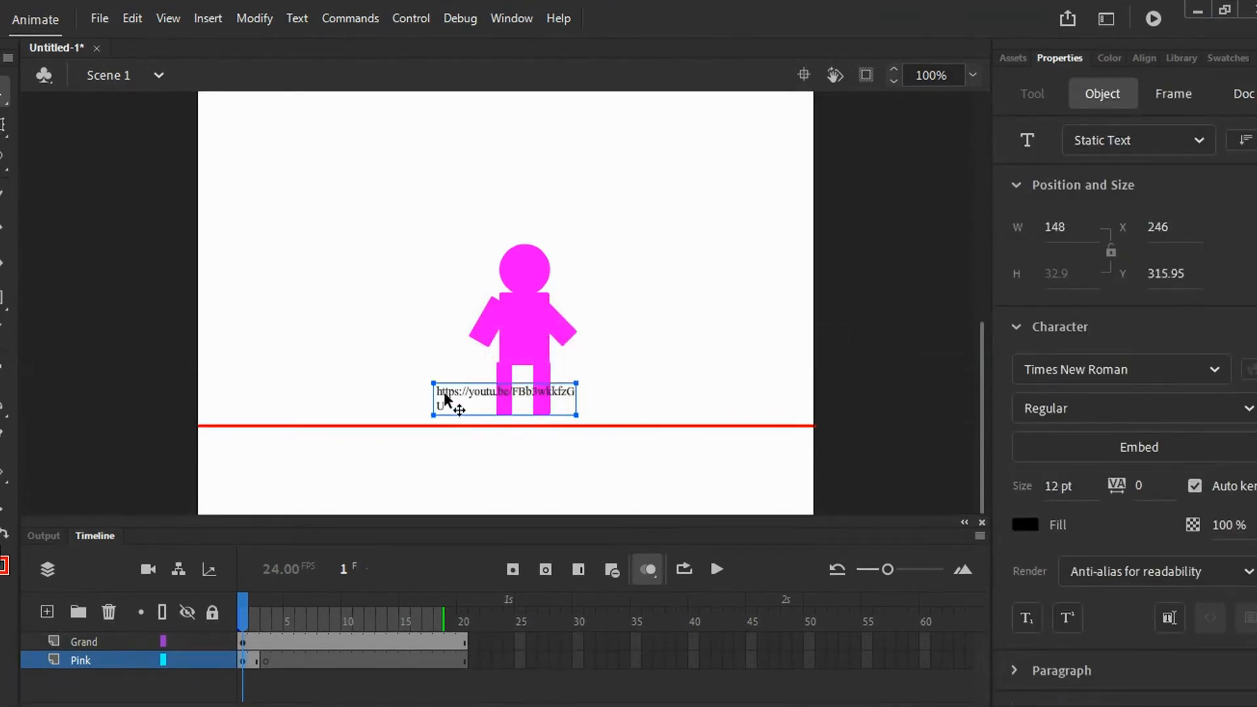
{"action": "left_click_drag", "start_coordinate": [463, 396], "coordinate": [308, 312]}
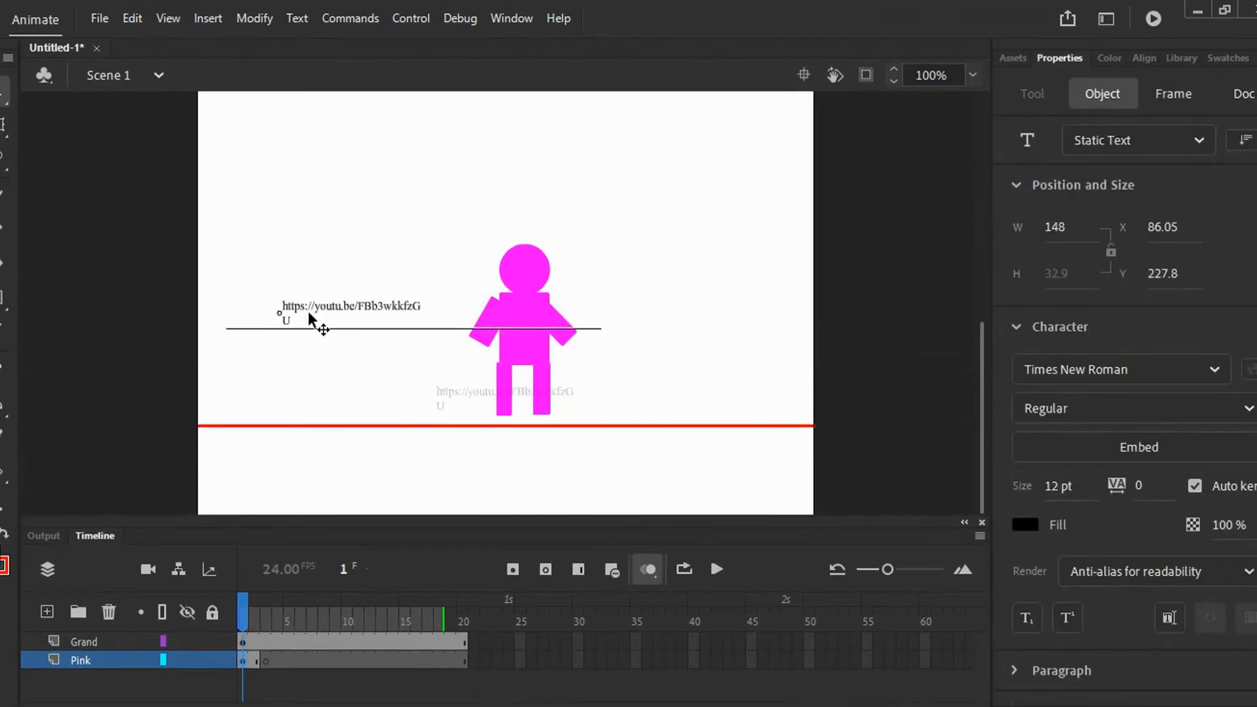
{"action": "key", "text": "ctrl+z"}
{"action": "key", "text": "ctrl+z"}
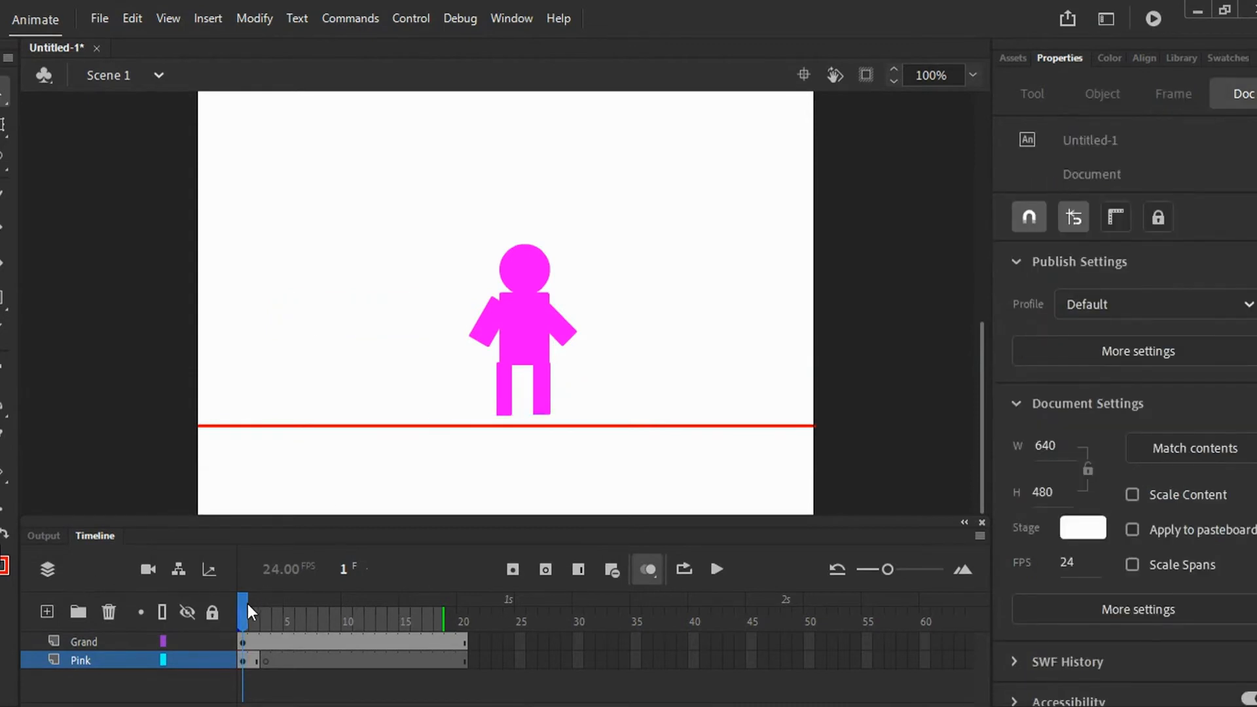
Paste the clipboard content in place at frame 3 of the Pink layer.
{"action": "left_click_drag", "start_coordinate": [242, 606], "coordinate": [266, 622]}
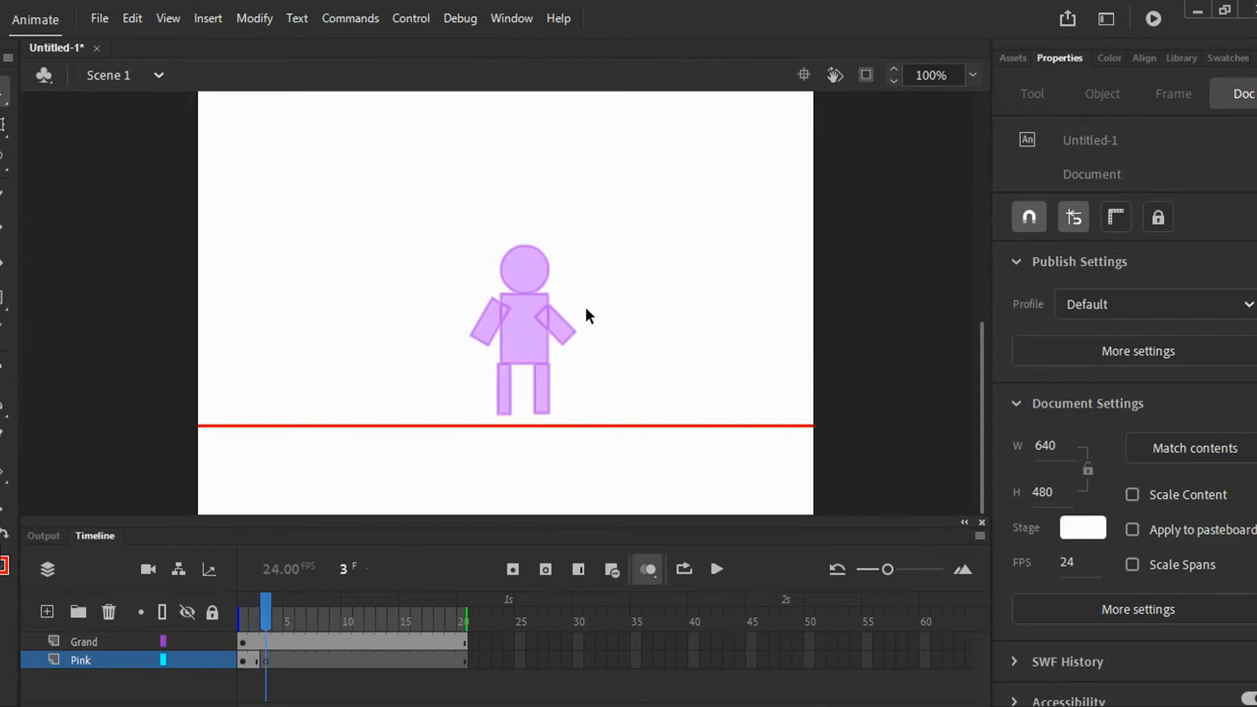
{"action": "key", "text": "ctrl+shift+v"}
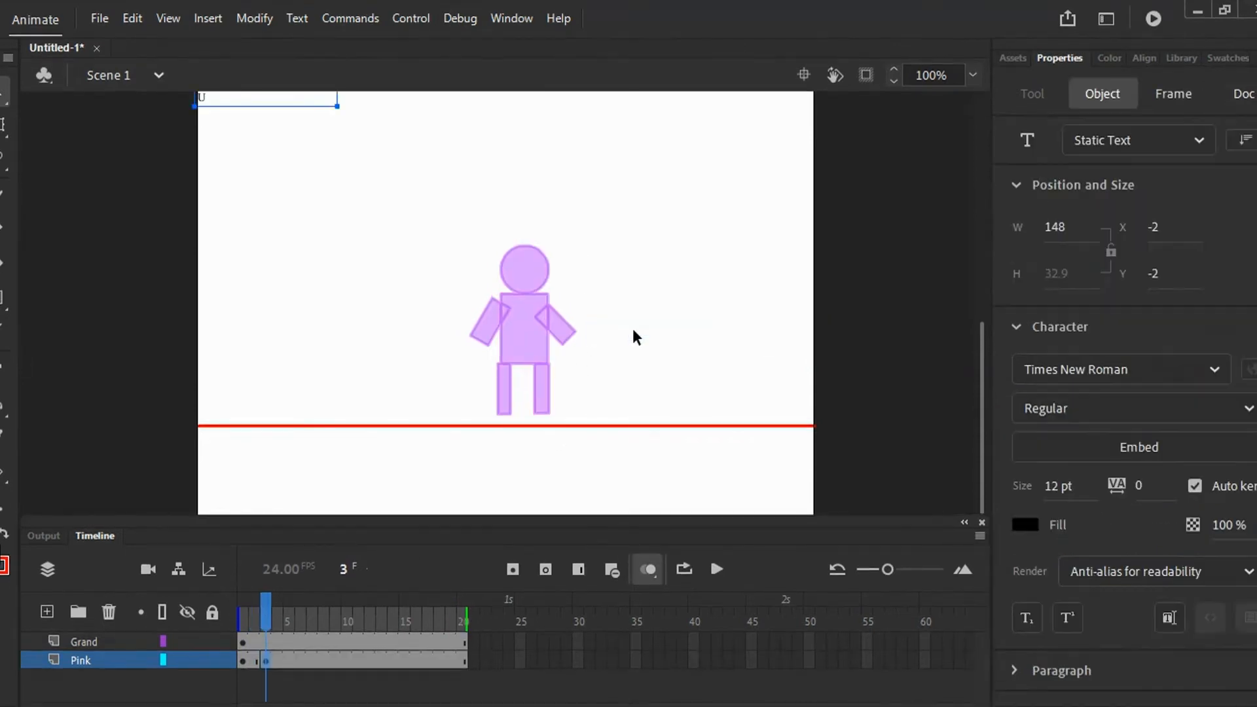
{"action": "left_click_drag", "start_coordinate": [288, 97], "coordinate": [288, 201]}
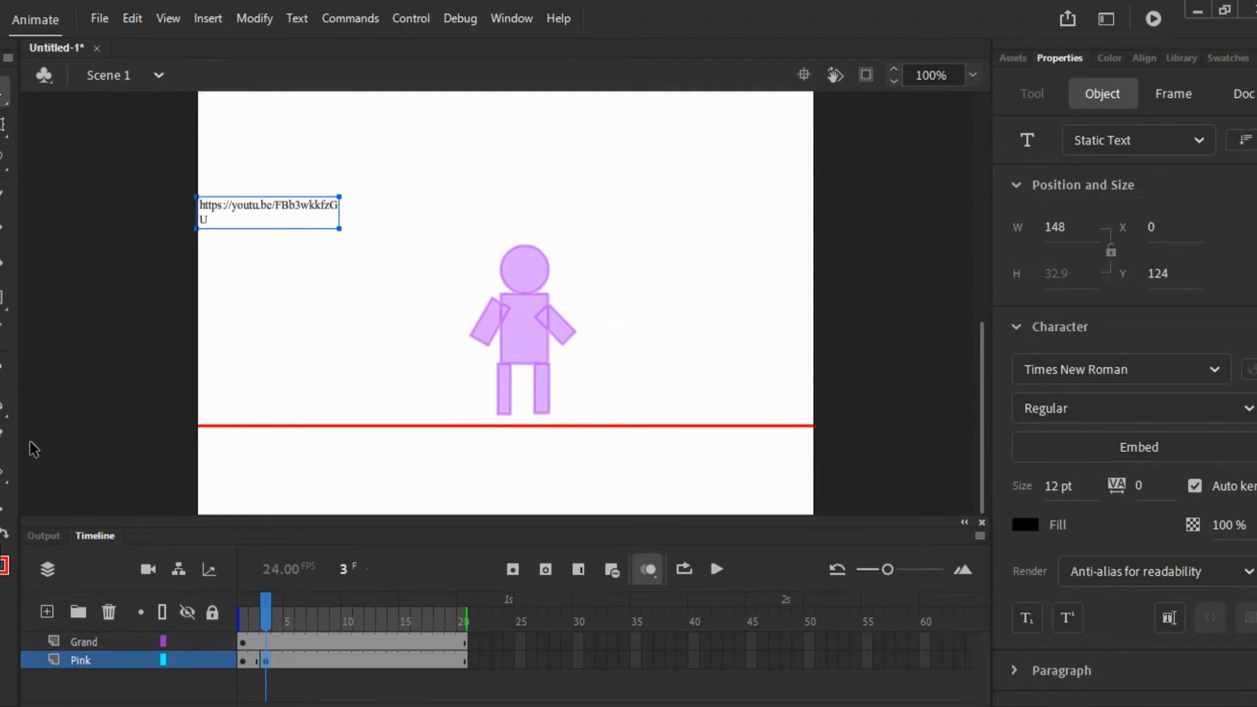
{"action": "key", "text": "ctrl+z"}
{"action": "key", "text": "ctrl+z"}
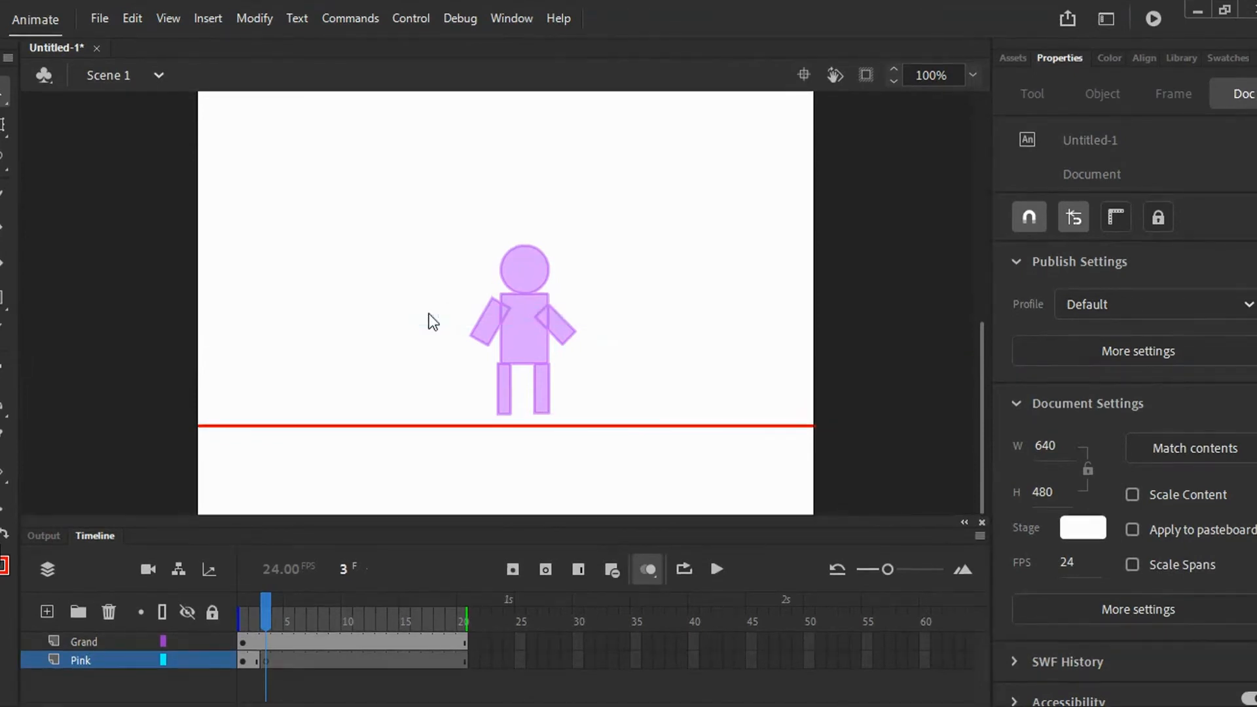
{"action": "type", "text": "https://youtu.be/FBb3wkkfzGU"}
{"action": "left_click_drag", "start_coordinate": [467, 404], "coordinate": [310, 275]}
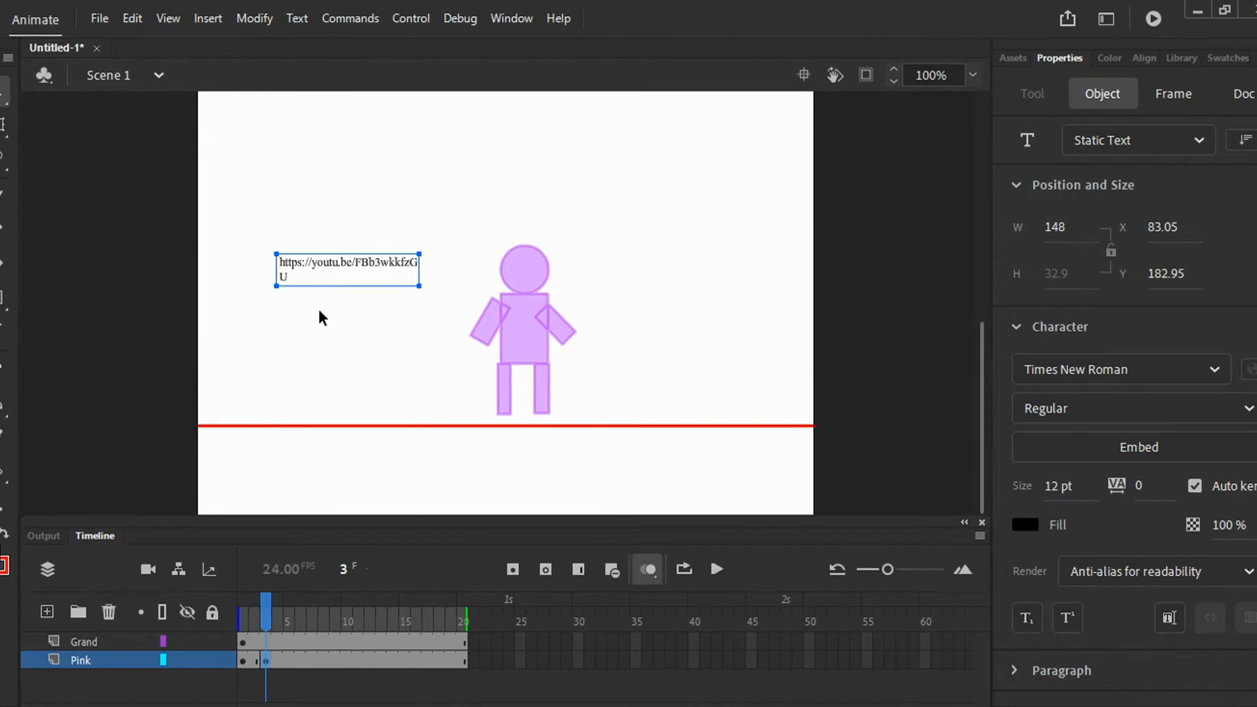
{"action": "key", "text": "ctrl+z"}
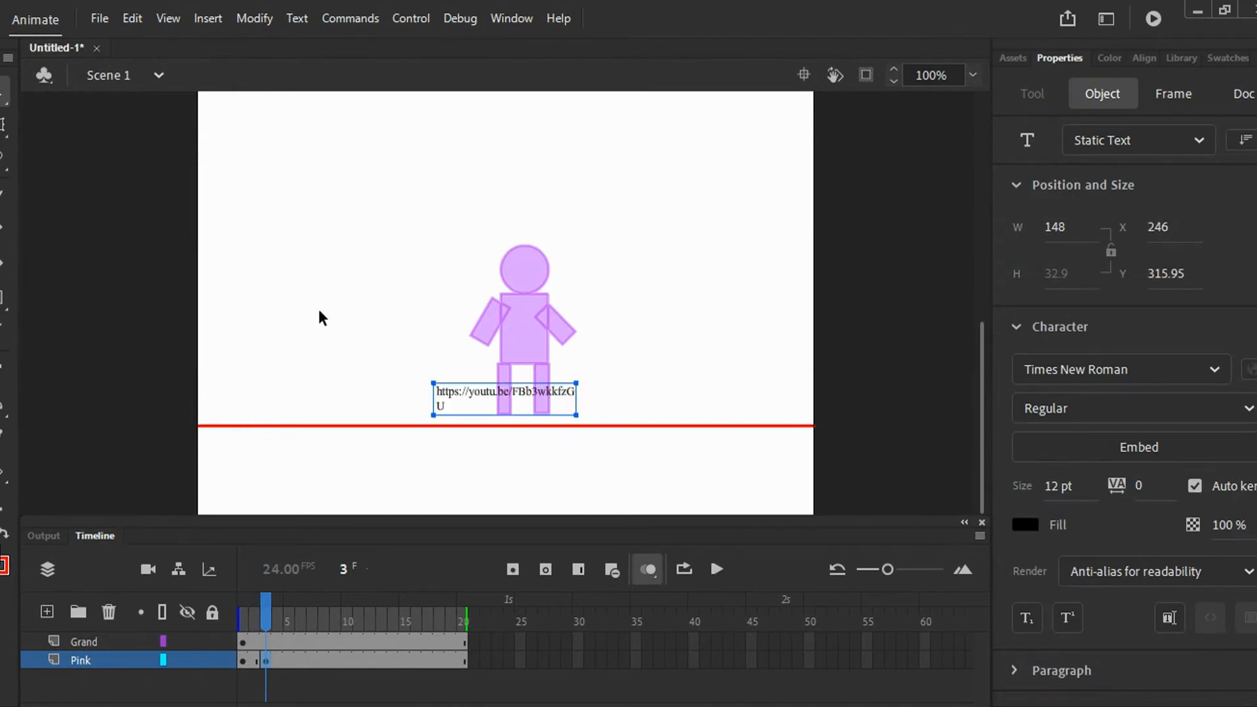
{"action": "key", "text": "ctrl+z"}
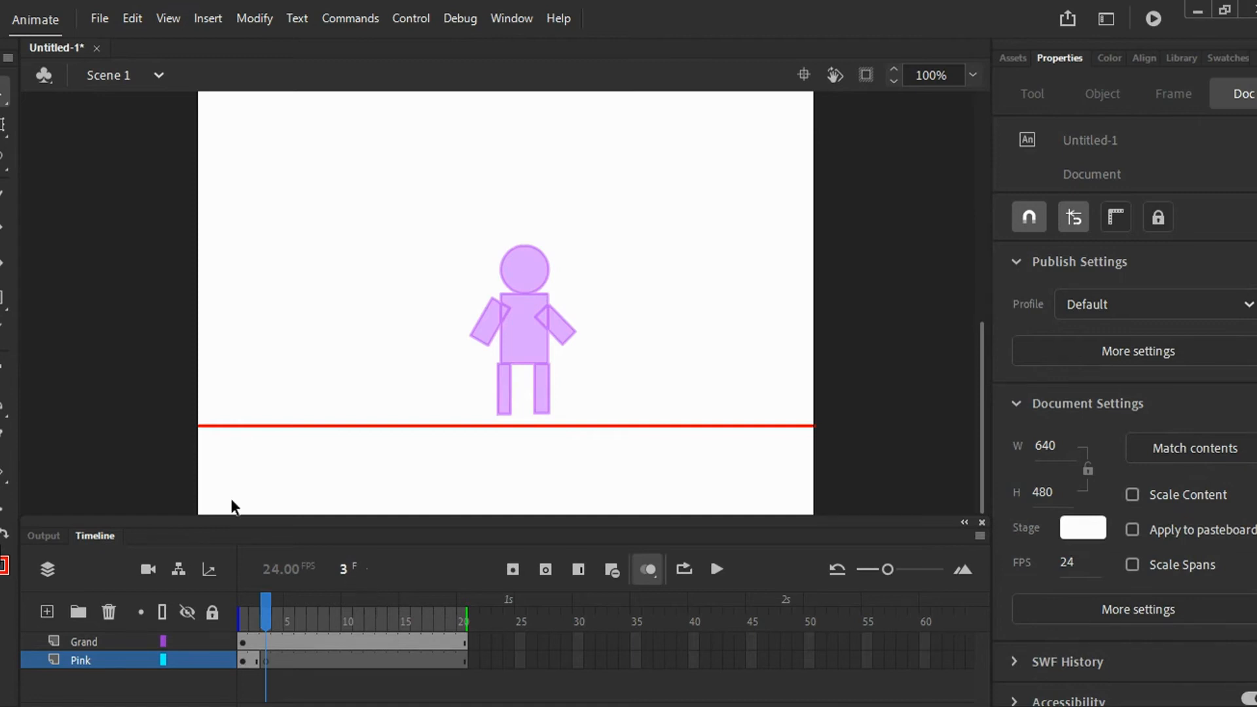
Draw a magenta square without a stroke, about 85 px wide, beside the figure on frame 3 of the Pink layer.
{"action": "left_click", "coordinate": [4, 303]}
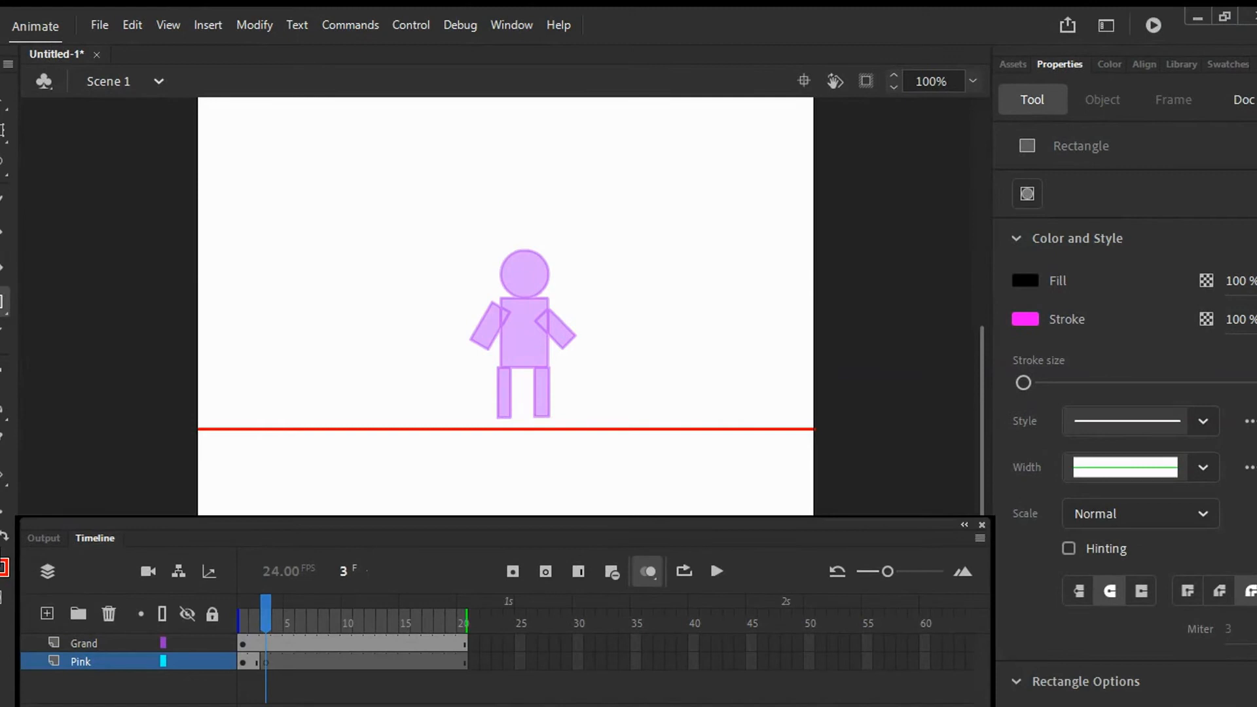
{"action": "left_click", "coordinate": [70, 487]}
{"action": "left_click", "coordinate": [3, 569]}
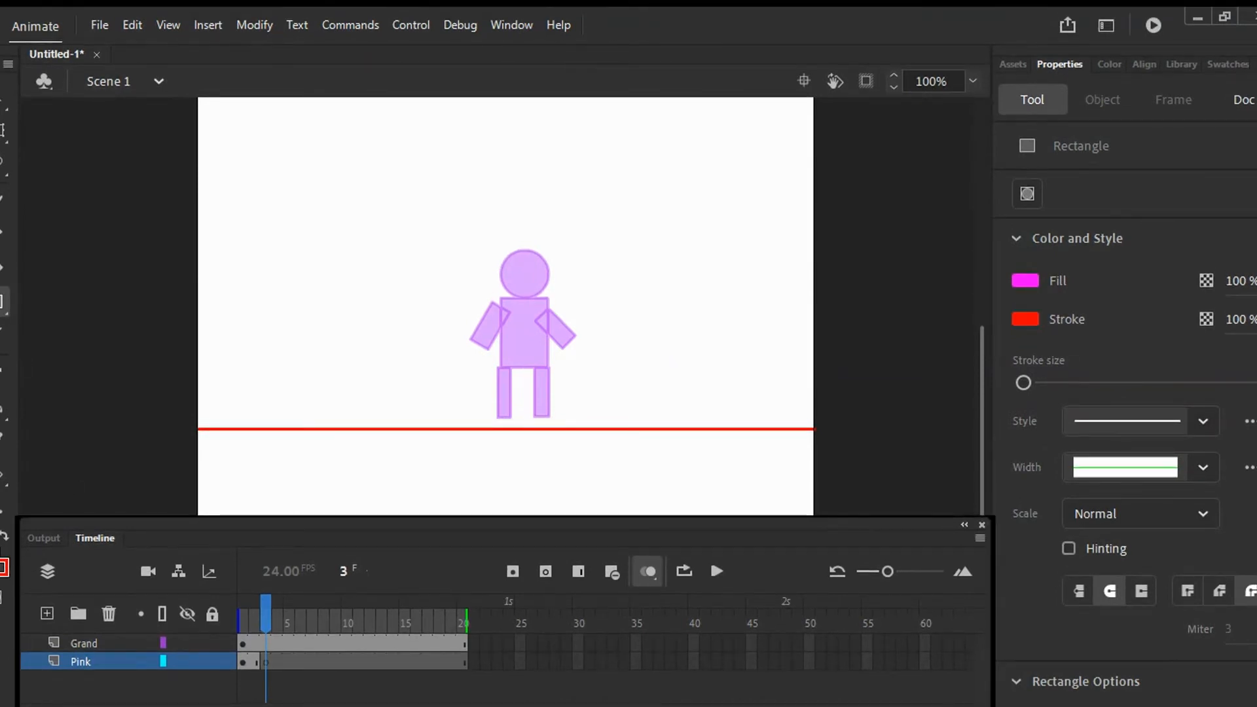
{"action": "left_click", "coordinate": [216, 393]}
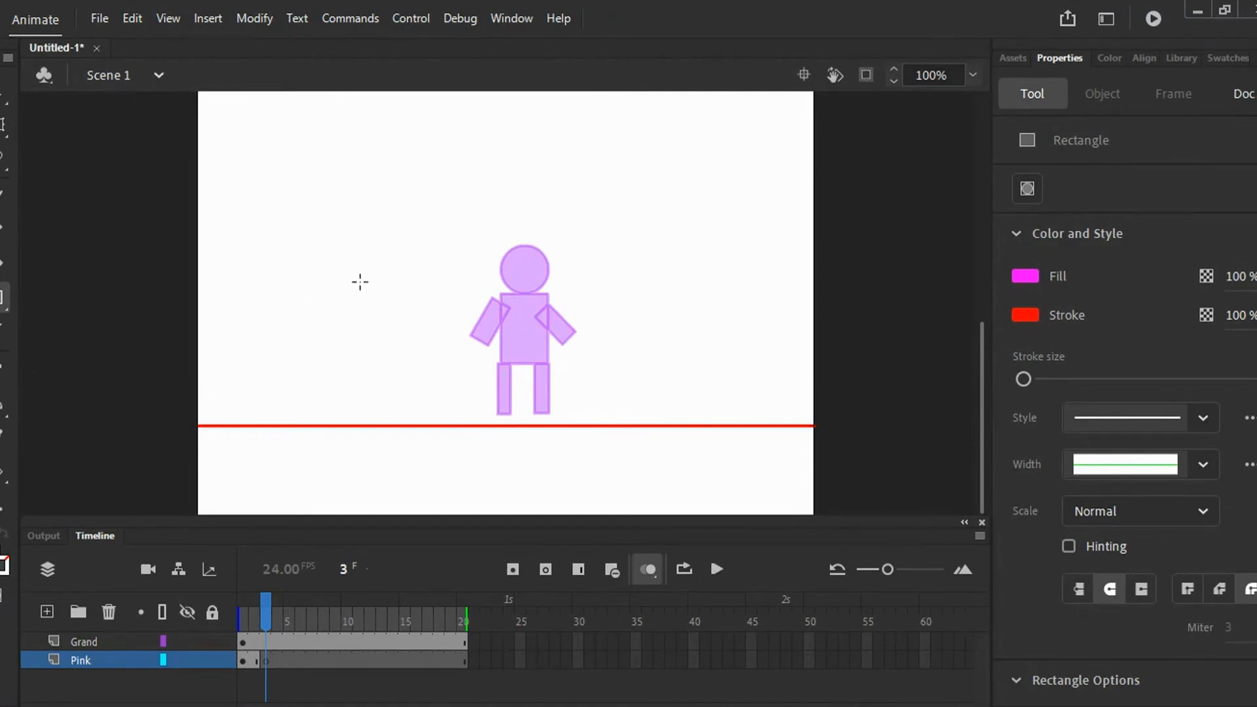
{"action": "left_click_drag", "start_coordinate": [365, 293], "coordinate": [448, 377]}
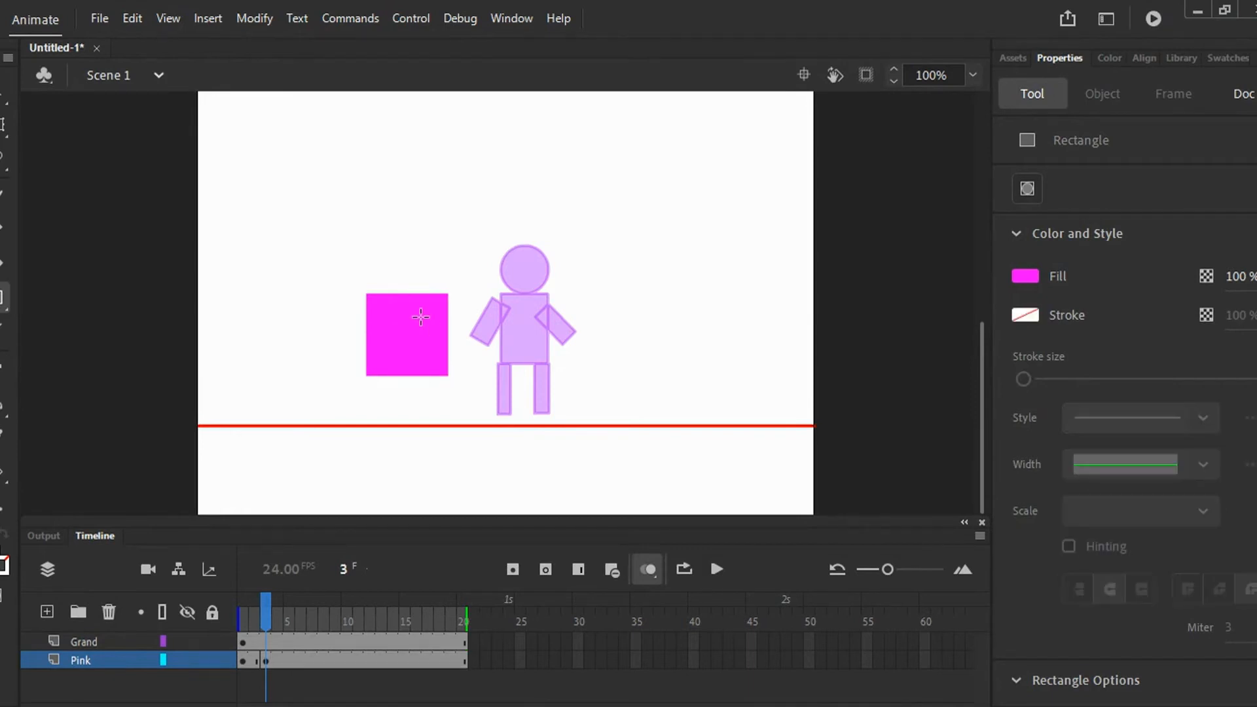
Resize the magenta square to about 59 × 69 px with Free Transform and place it over the onion-skinned torso.
{"action": "left_click", "coordinate": [3, 124]}
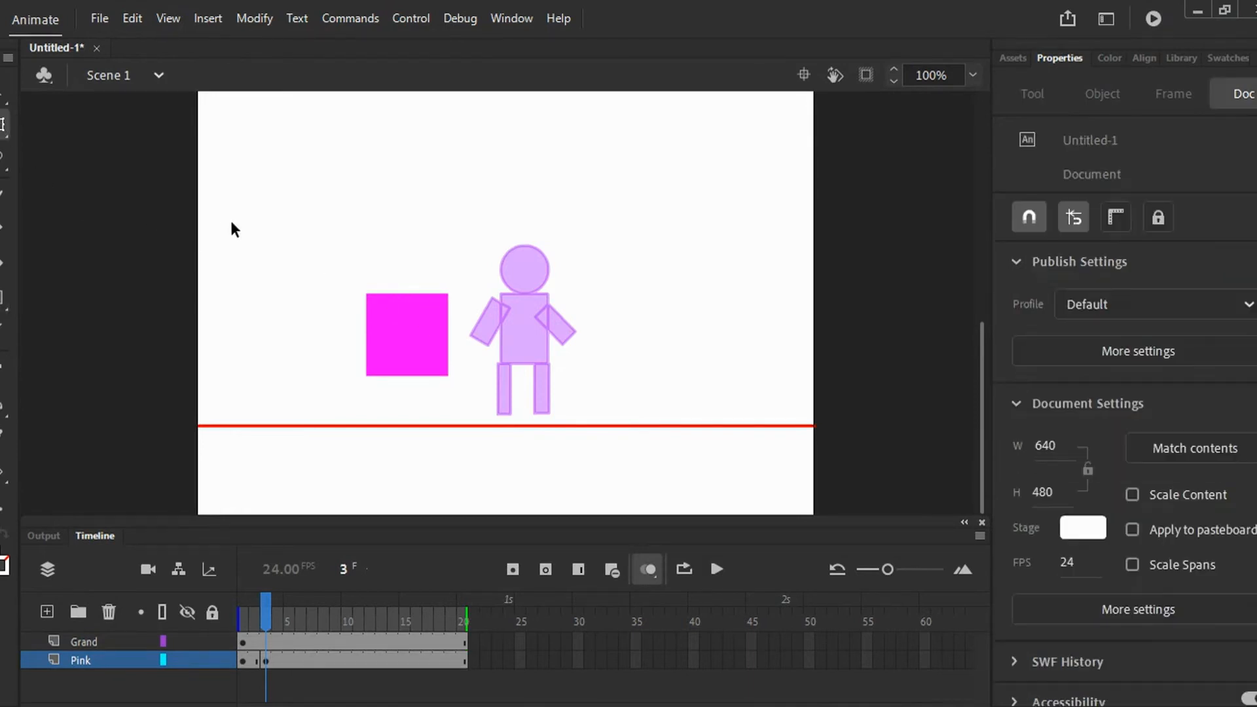
{"action": "left_click", "coordinate": [443, 334]}
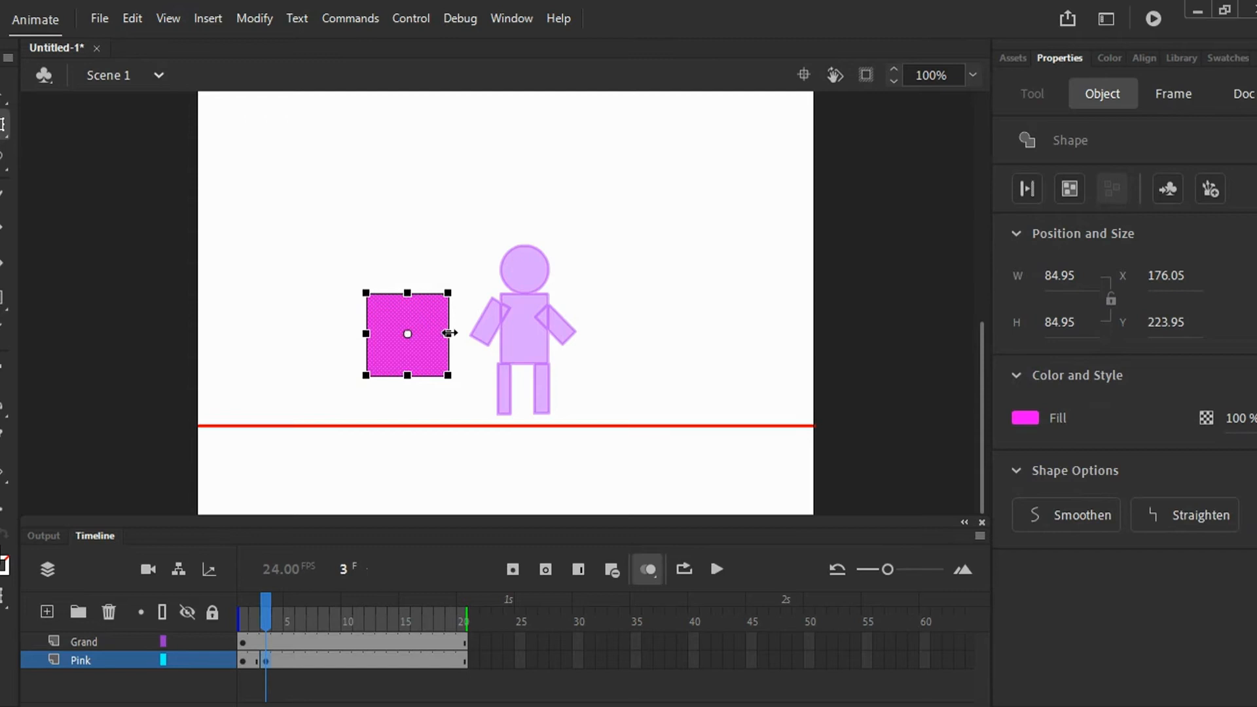
{"action": "mouse_move", "coordinate": [450, 333]}
{"action": "left_mouse_down"}
{"action": "mouse_move", "coordinate": [426, 333]}
{"action": "mouse_move", "coordinate": [438, 334]}
{"action": "left_mouse_up"}
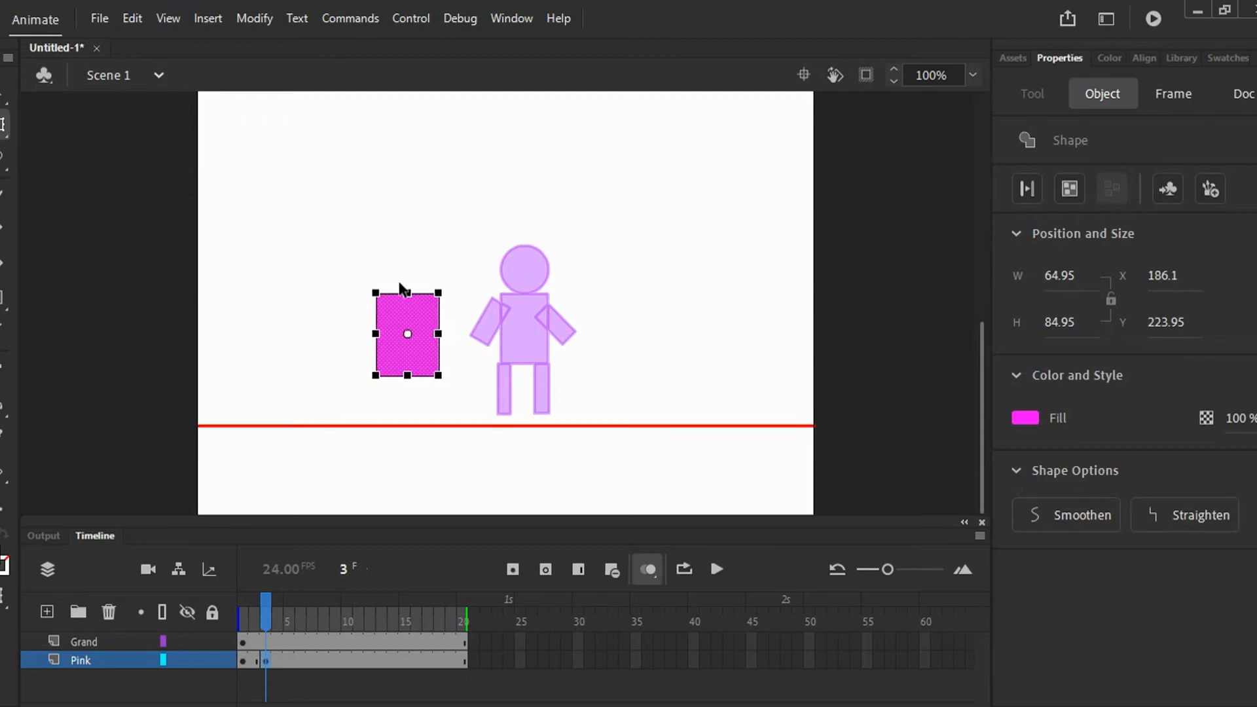
{"action": "left_click_drag", "start_coordinate": [405, 292], "coordinate": [409, 292]}
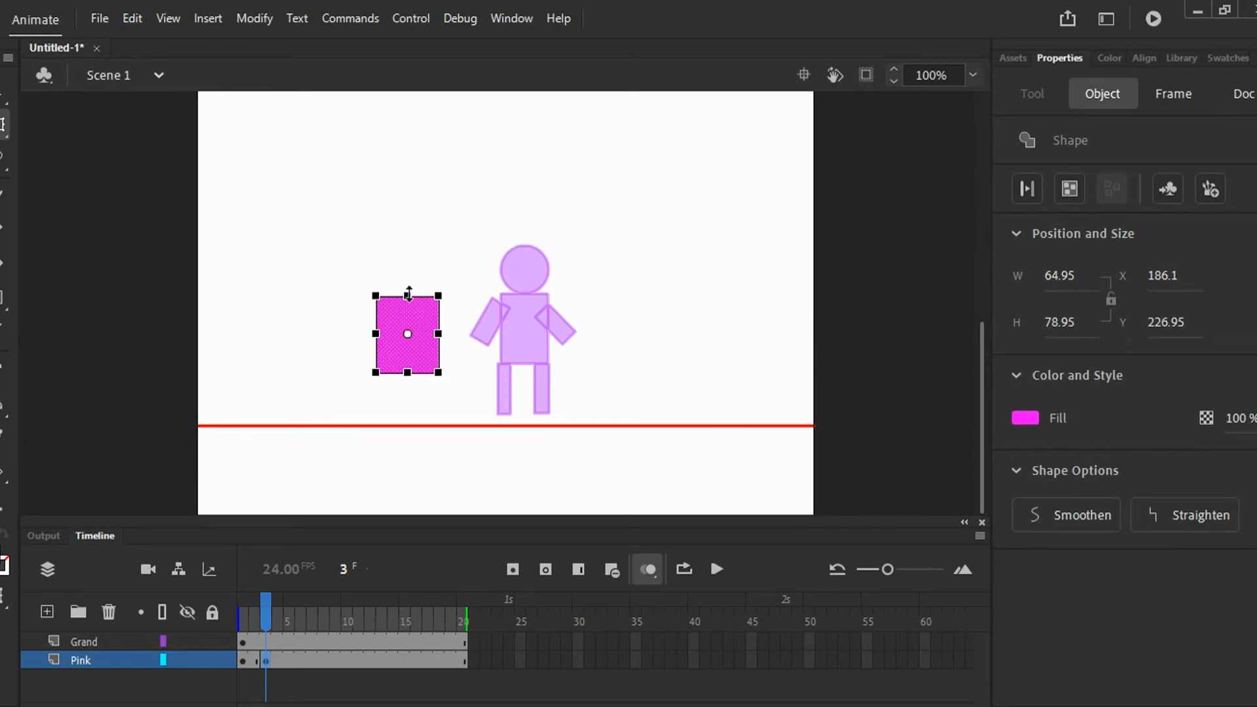
{"action": "left_click_drag", "start_coordinate": [437, 337], "coordinate": [522, 332]}
{"action": "left_click_drag", "start_coordinate": [554, 282], "coordinate": [553, 286]}
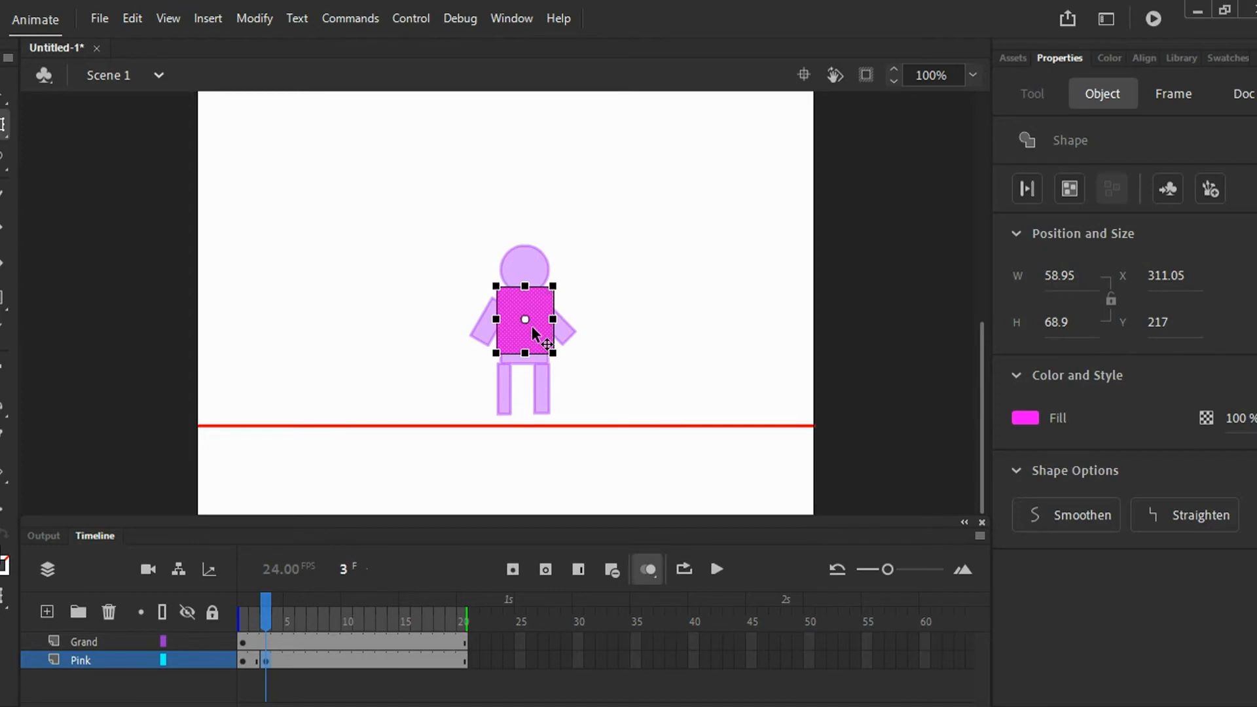
{"action": "left_click_drag", "start_coordinate": [533, 330], "coordinate": [531, 337]}
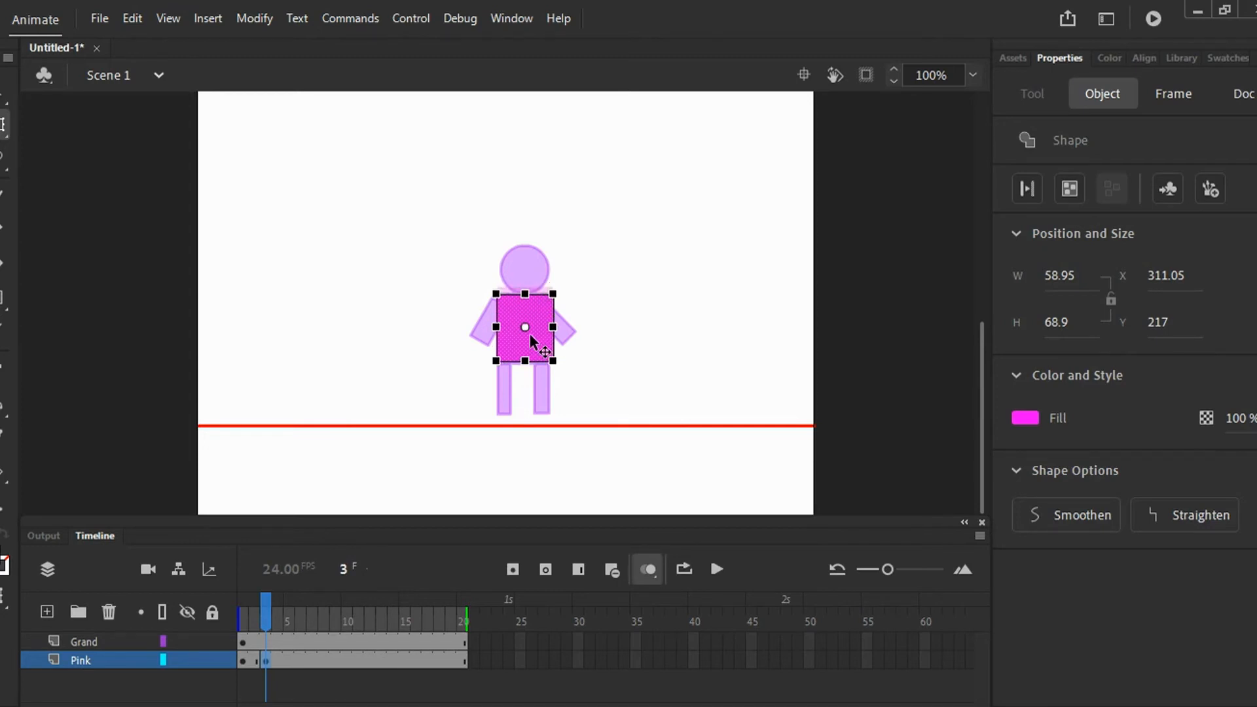
Draw two small magenta squares and two narrow rectangles, about 15 × 44 and 17 × 45 px, beside the figure as limb pieces.
{"action": "left_click", "coordinate": [3, 298]}
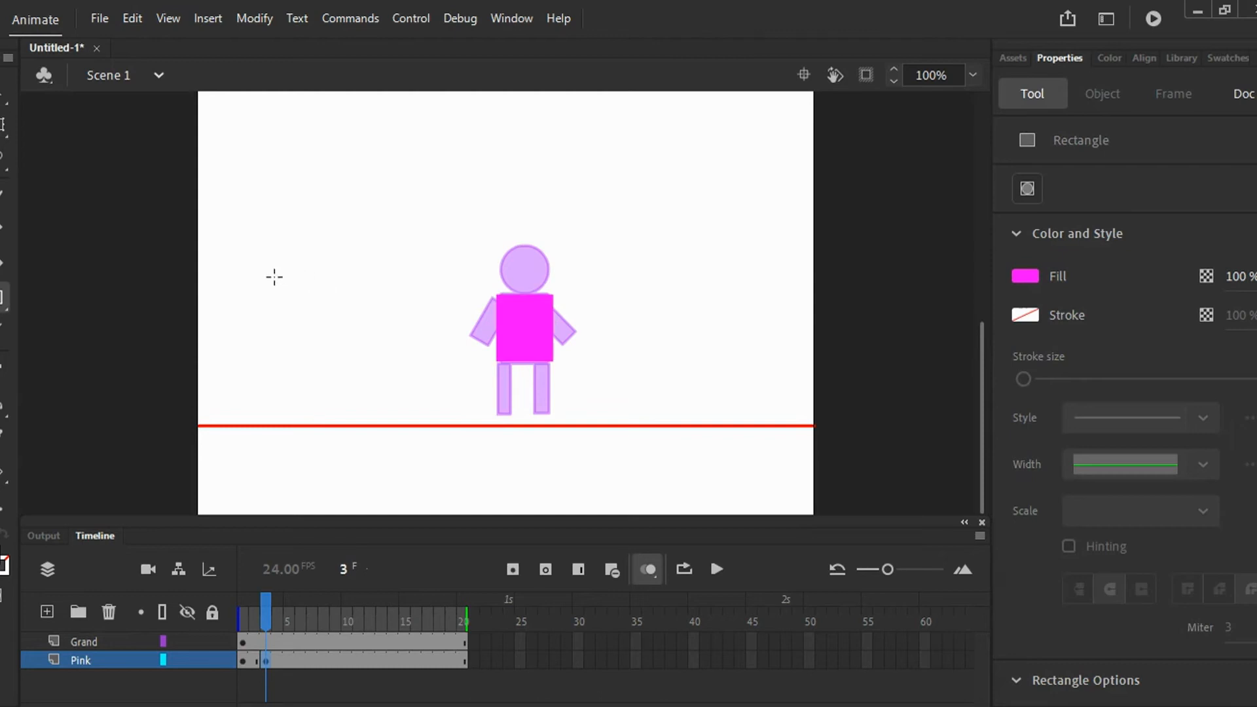
{"action": "mouse_move", "coordinate": [267, 265]}
{"action": "left_mouse_down"}
{"action": "mouse_move", "coordinate": [313, 312]}
{"action": "mouse_move", "coordinate": [280, 292]}
{"action": "mouse_move", "coordinate": [273, 323]}
{"action": "mouse_move", "coordinate": [284, 307]}
{"action": "left_mouse_up"}
{"action": "left_click_drag", "start_coordinate": [335, 269], "coordinate": [351, 311]}
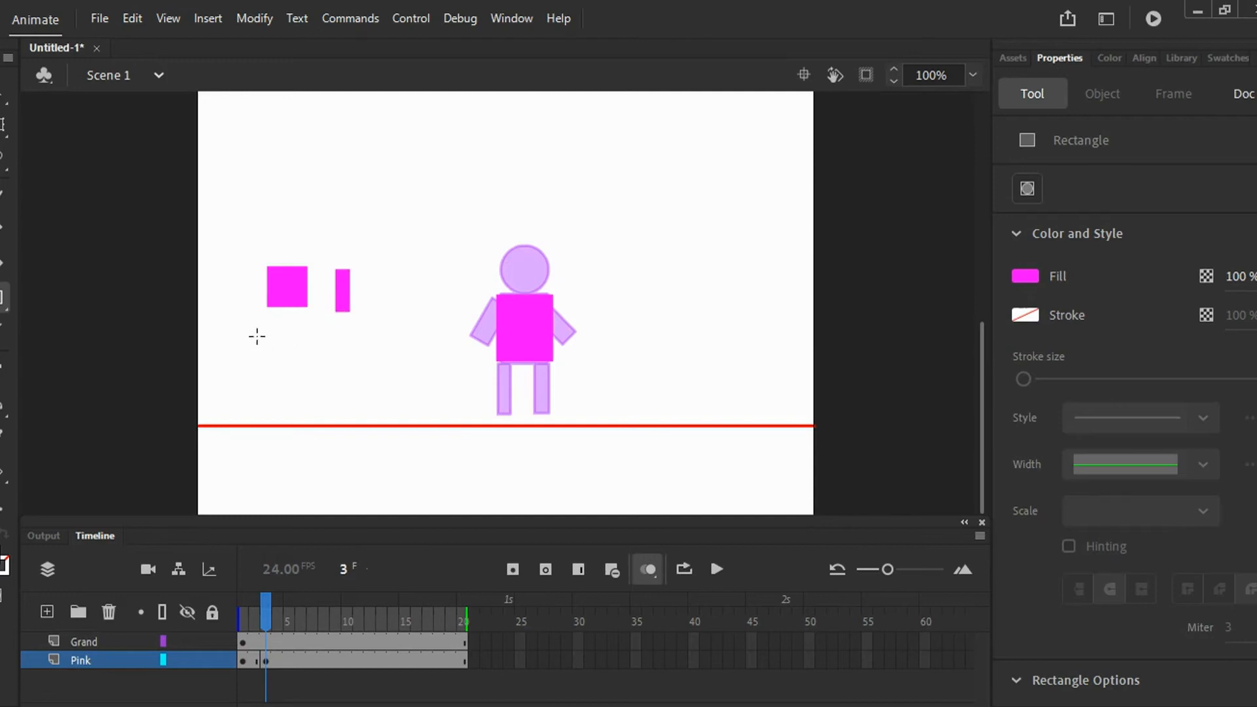
{"action": "left_click_drag", "start_coordinate": [264, 334], "coordinate": [351, 381]}
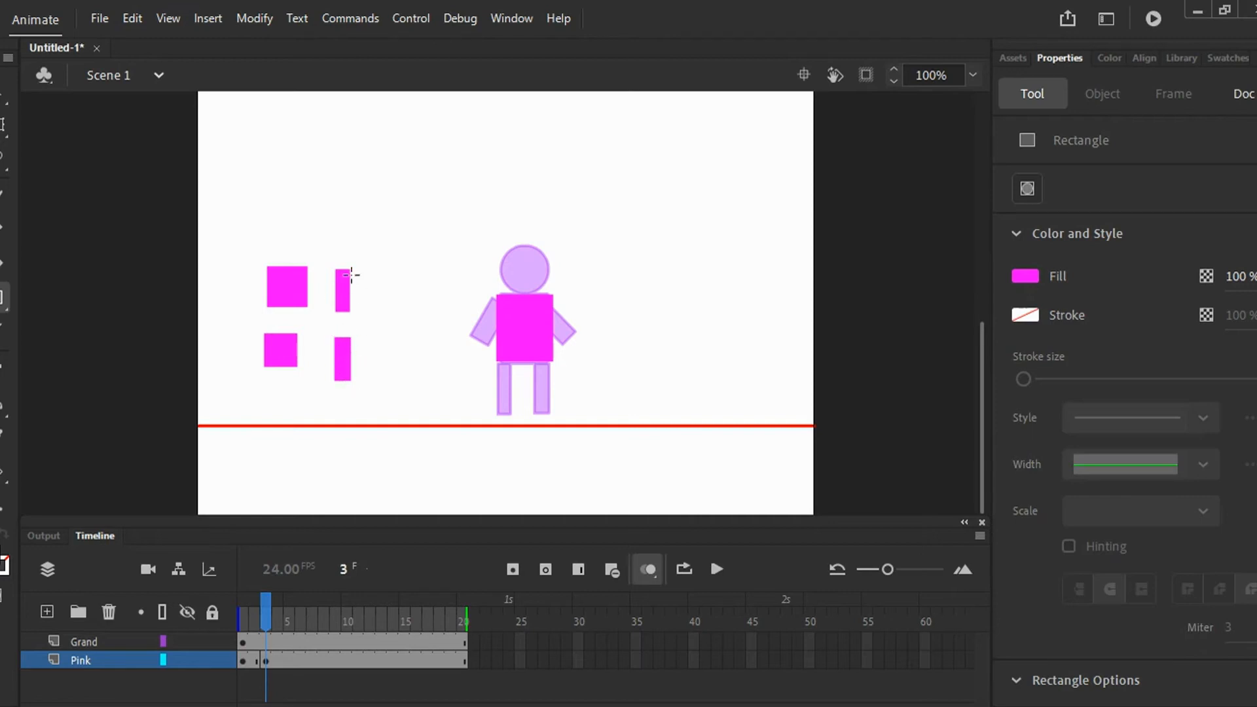
Rotate the upper narrow rectangle about 45° with Free Transform so that its upper end leans toward the figure.
{"action": "left_click", "coordinate": [2, 92]}
{"action": "left_click", "coordinate": [3, 124]}
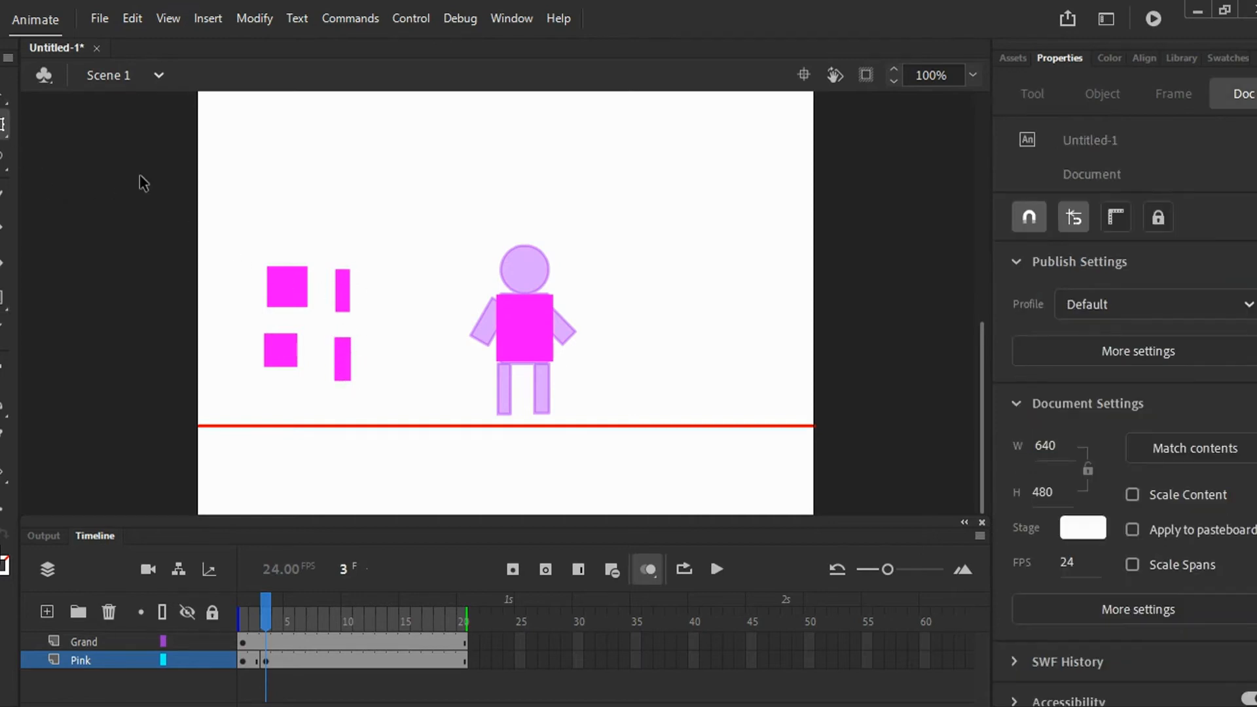
{"action": "left_click", "coordinate": [341, 292]}
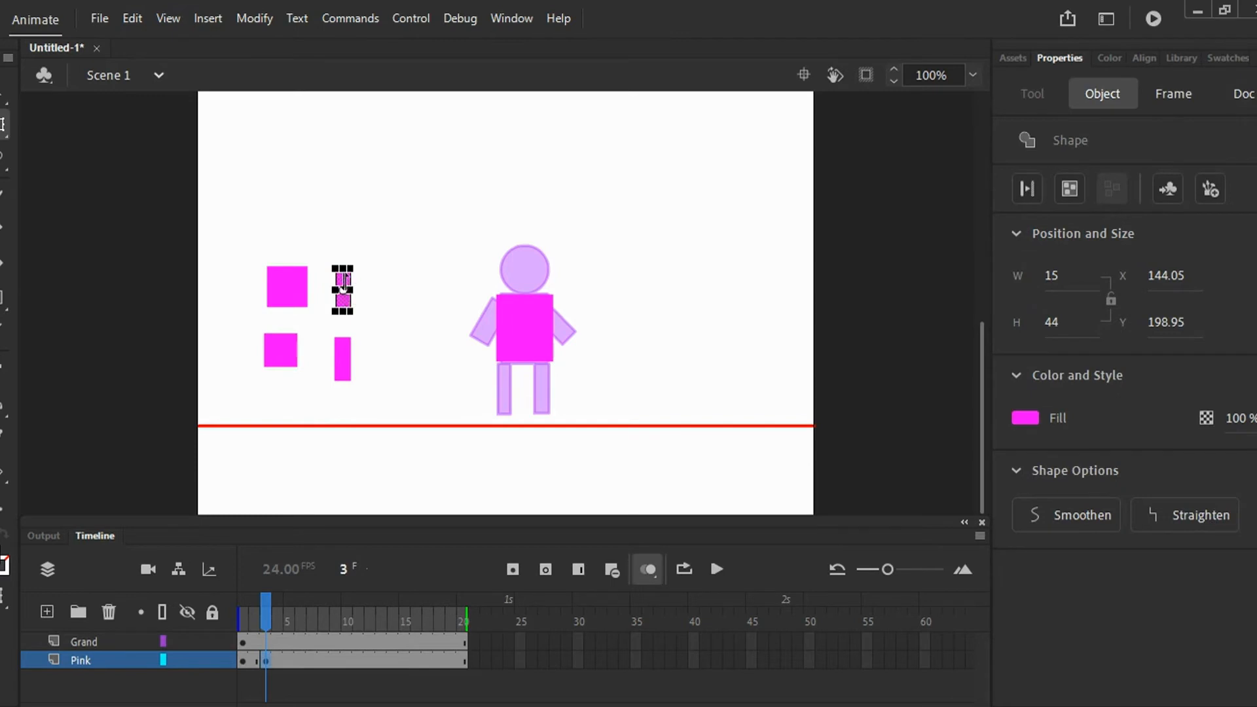
{"action": "left_click_drag", "start_coordinate": [374, 314], "coordinate": [415, 188]}
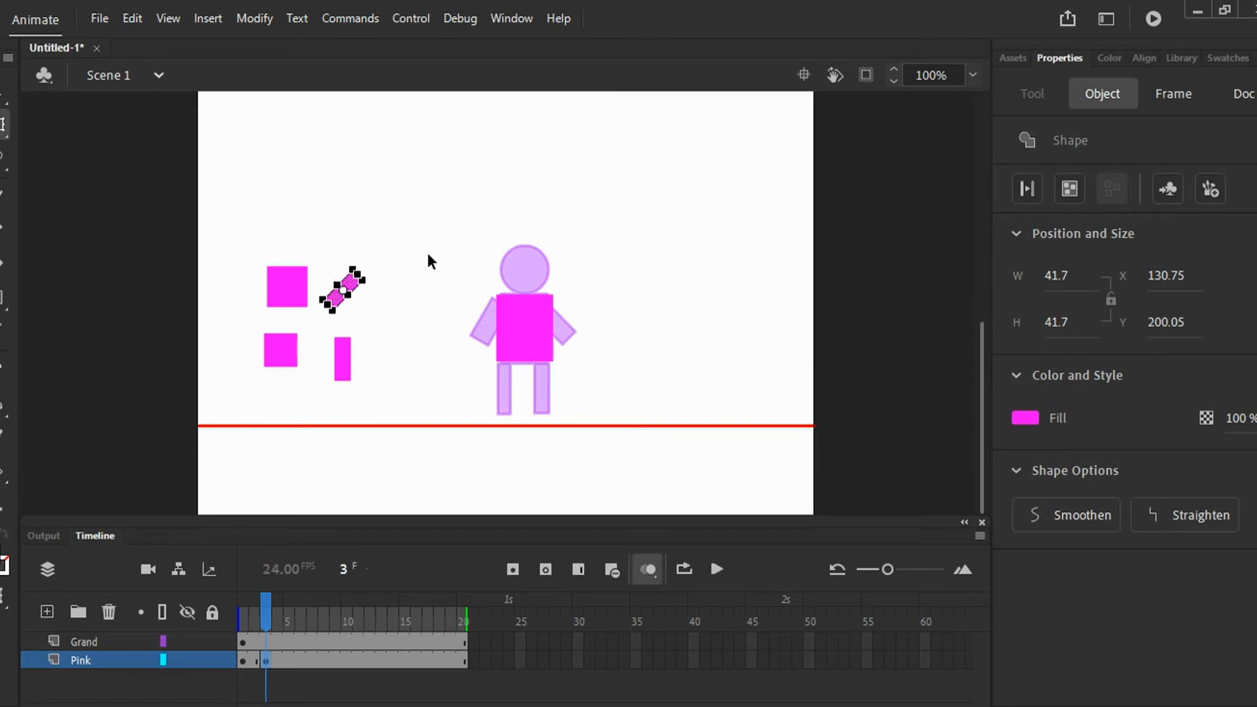
Move the slanted rectangle to the torso's right-hand shoulder as a raised arm, at about X 362.75, Y 207.05.
{"action": "key", "text": "Right"}
{"action": "key", "text": "Right"}
{"action": "key", "text": "Right"}
{"action": "key", "text": "Right"}
{"action": "key", "text": "Right"}
{"action": "key", "text": "Right"}
{"action": "key", "text": "Right"}
{"action": "key", "text": "Right"}
{"action": "key", "text": "Right"}
{"action": "key", "text": "Right"}
{"action": "key", "text": "Right"}
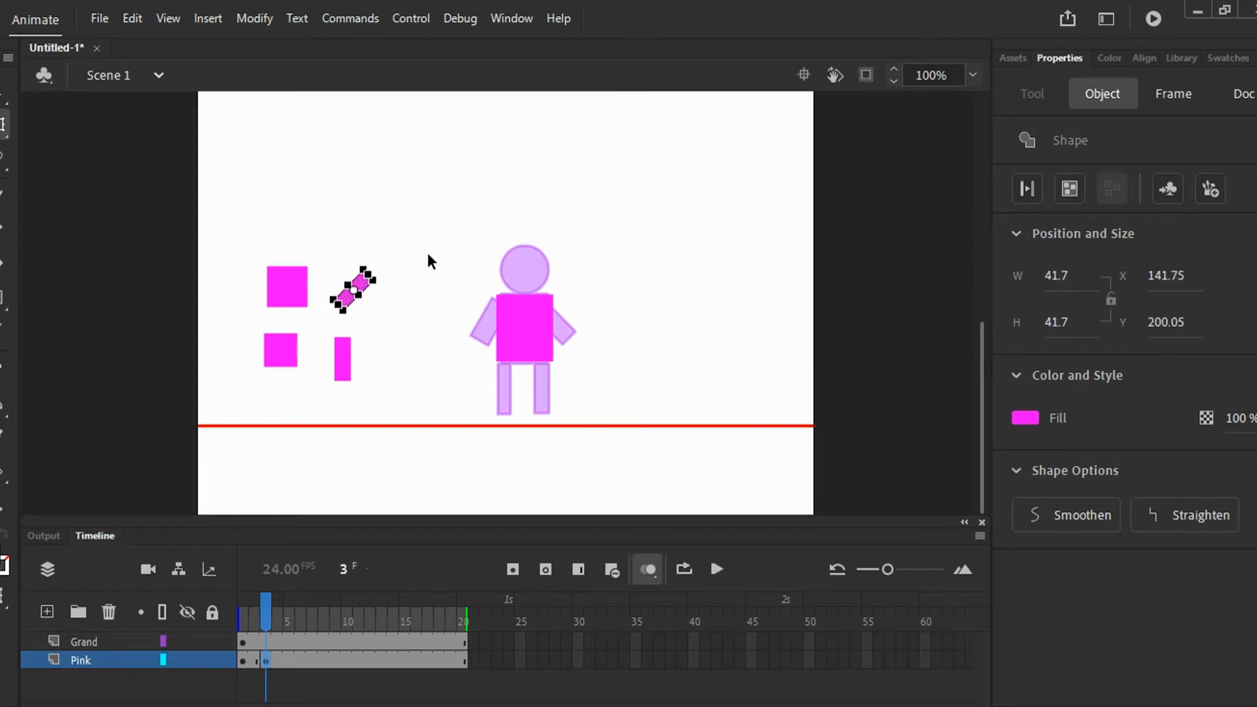
{"action": "key", "text": "Right"}
{"action": "key", "text": "Right"}
{"action": "key", "text": "Right"}
{"action": "key", "text": "Right"}
{"action": "key", "text": "Right"}
{"action": "key", "text": "Right"}
{"action": "key", "text": "Right"}
{"action": "key", "text": "Right"}
{"action": "key", "text": "Right"}
{"action": "key", "text": "Right"}
{"action": "key", "text": "Right"}
{"action": "key", "text": "Right"}
{"action": "key", "text": "Right"}
{"action": "key", "text": "Right"}
{"action": "key", "text": "Right"}
{"action": "key", "text": "Right"}
{"action": "key", "text": "Right"}
{"action": "key", "text": "Right"}
{"action": "key", "text": "Right"}
{"action": "key", "text": "Right"}
{"action": "key", "text": "Right"}
{"action": "key", "text": "Right"}
{"action": "key", "text": "Right"}
{"action": "key", "text": "Right"}
{"action": "key", "text": "Right"}
{"action": "key", "text": "Right"}
{"action": "key", "text": "Right"}
{"action": "key", "text": "Right"}
{"action": "key", "text": "Right"}
{"action": "key", "text": "Right"}
{"action": "key", "text": "Right"}
{"action": "key", "text": "Right"}
{"action": "key", "text": "Right"}
{"action": "key", "text": "Right"}
{"action": "key", "text": "Right"}
{"action": "key", "text": "Right"}
{"action": "key", "text": "Right"}
{"action": "key", "text": "Right"}
{"action": "key", "text": "Right"}
{"action": "key", "text": "Right"}
{"action": "key", "text": "Right"}
{"action": "key", "text": "Right"}
{"action": "key", "text": "Right"}
{"action": "key", "text": "Right"}
{"action": "key", "text": "Right"}
{"action": "key", "text": "Right"}
{"action": "key", "text": "Right"}
{"action": "key", "text": "Right"}
{"action": "key", "text": "Right"}
{"action": "key", "text": "Right"}
{"action": "key", "text": "Right"}
{"action": "key", "text": "Right"}
{"action": "key", "text": "Right"}
{"action": "key", "text": "Right"}
{"action": "key", "text": "Right"}
{"action": "key", "text": "Up"}
{"action": "key", "text": "Up"}
{"action": "key", "text": "Up"}
{"action": "key", "text": "Up"}
{"action": "key", "text": "Up"}
{"action": "key", "text": "Up"}
{"action": "key", "text": "Up"}
{"action": "key", "text": "Up"}
{"action": "key", "text": "Up"}
{"action": "key", "text": "Up"}
{"action": "key", "text": "Up"}
{"action": "key", "text": "Up"}
{"action": "key", "text": "Up"}
{"action": "key", "text": "Up"}
{"action": "key", "text": "Up"}
{"action": "key", "text": "Up"}
{"action": "key", "text": "Up"}
{"action": "key", "text": "Up"}
{"action": "key", "text": "Up"}
{"action": "key", "text": "Up"}
{"action": "key", "text": "Right"}
{"action": "key", "text": "Right"}
{"action": "key", "text": "Right"}
{"action": "key", "text": "Right"}
{"action": "key", "text": "Right"}
{"action": "key", "text": "Right"}
{"action": "key", "text": "Right"}
{"action": "key", "text": "Right"}
{"action": "key", "text": "Right"}
{"action": "key", "text": "Right"}
{"action": "key", "text": "Right"}
{"action": "key", "text": "Right"}
{"action": "key", "text": "Right"}
{"action": "key", "text": "Right"}
{"action": "key", "text": "Right"}
{"action": "key", "text": "Right"}
{"action": "key", "text": "Right"}
{"action": "key", "text": "Right"}
{"action": "key", "text": "Right"}
{"action": "key", "text": "Right"}
{"action": "key", "text": "Right"}
{"action": "key", "text": "Right"}
{"action": "key", "text": "Right"}
{"action": "key", "text": "Right"}
{"action": "key", "text": "Right"}
{"action": "key", "text": "Right"}
{"action": "key", "text": "Right"}
{"action": "key", "text": "Right"}
{"action": "key", "text": "Right"}
{"action": "key", "text": "Right"}
{"action": "key", "text": "Right"}
{"action": "key", "text": "Right"}
{"action": "key", "text": "Right"}
{"action": "key", "text": "Right"}
{"action": "key", "text": "Right"}
{"action": "key", "text": "Down"}
{"action": "key", "text": "Down"}
{"action": "key", "text": "Down"}
{"action": "key", "text": "Left"}
{"action": "key", "text": "Down"}
{"action": "key", "text": "Down"}
{"action": "key", "text": "Left"}
{"action": "key", "text": "Down"}
{"action": "key", "text": "Down"}
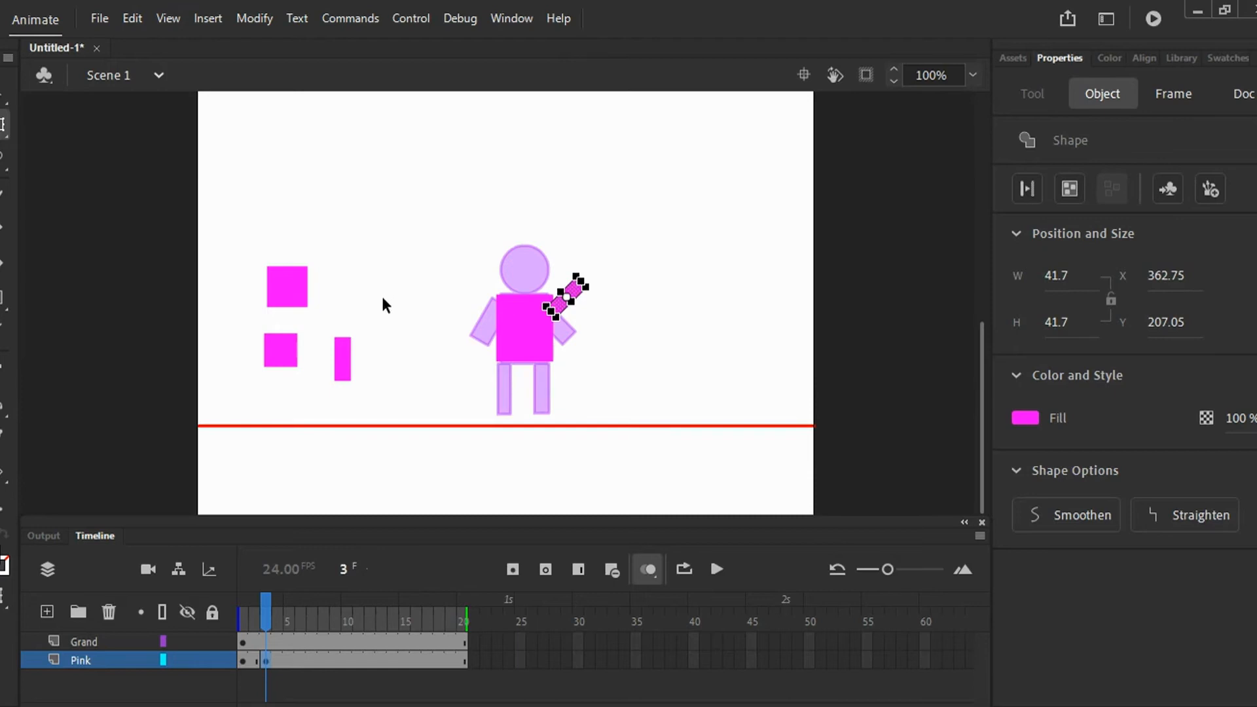
Rotate the loose narrow rectangle about 40° counterclockwise and move it to the torso's left-hand shoulder as a raised arm, at about X 275.85, Y 206.5.
{"action": "left_click", "coordinate": [345, 358]}
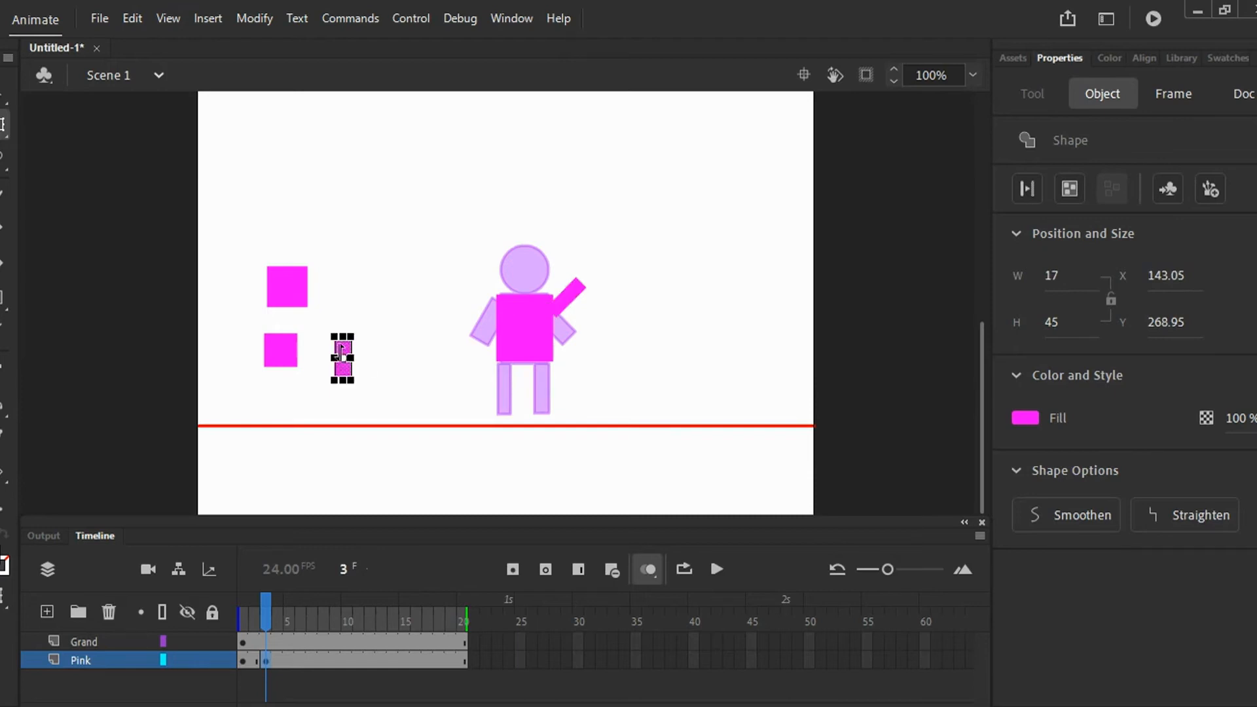
{"action": "left_click_drag", "start_coordinate": [362, 401], "coordinate": [254, 314]}
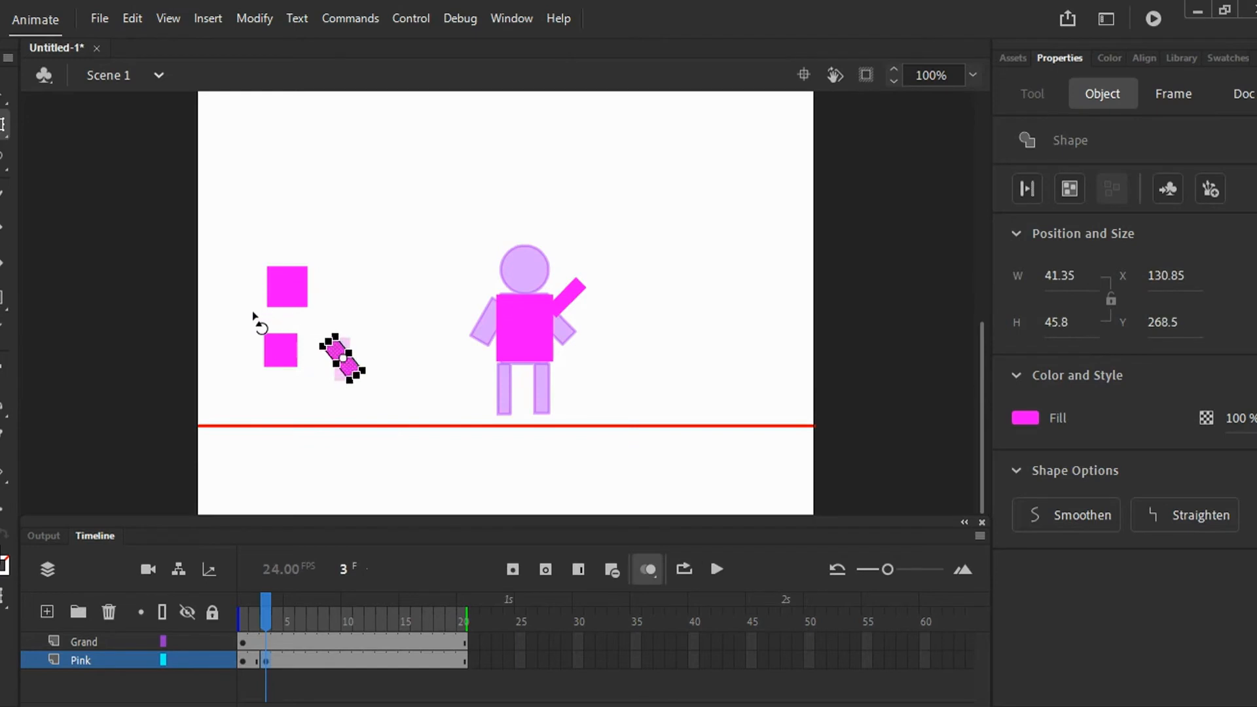
{"action": "key", "text": "Right"}
{"action": "key", "text": "Right"}
{"action": "key", "text": "Right"}
{"action": "key", "text": "Right"}
{"action": "key", "text": "Right"}
{"action": "key", "text": "Right"}
{"action": "key", "text": "Right"}
{"action": "key", "text": "Right"}
{"action": "key", "text": "Right"}
{"action": "key", "text": "Right"}
{"action": "key", "text": "Right"}
{"action": "key", "text": "Right"}
{"action": "key", "text": "Right"}
{"action": "key", "text": "Right"}
{"action": "key", "text": "Right"}
{"action": "key", "text": "Right"}
{"action": "key", "text": "Right"}
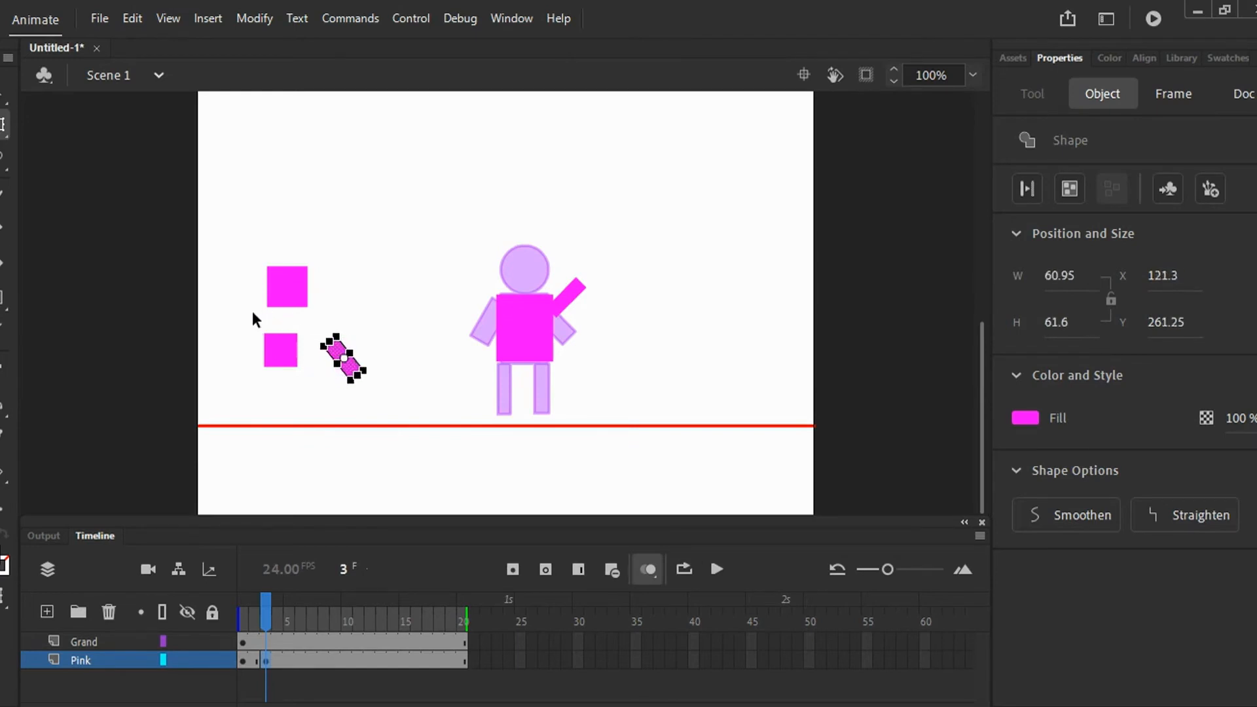
{"action": "key", "text": "Right"}
{"action": "key", "text": "Right"}
{"action": "key", "text": "Right"}
{"action": "key", "text": "Right"}
{"action": "key", "text": "Right"}
{"action": "key", "text": "Right"}
{"action": "key", "text": "Right"}
{"action": "key", "text": "Right"}
{"action": "key", "text": "Right"}
{"action": "key", "text": "Right"}
{"action": "key", "text": "Right"}
{"action": "key", "text": "Right"}
{"action": "key", "text": "Right"}
{"action": "key", "text": "Right"}
{"action": "key", "text": "Right"}
{"action": "key", "text": "Right"}
{"action": "key", "text": "Right"}
{"action": "key", "text": "Right"}
{"action": "key", "text": "Right"}
{"action": "key", "text": "Right"}
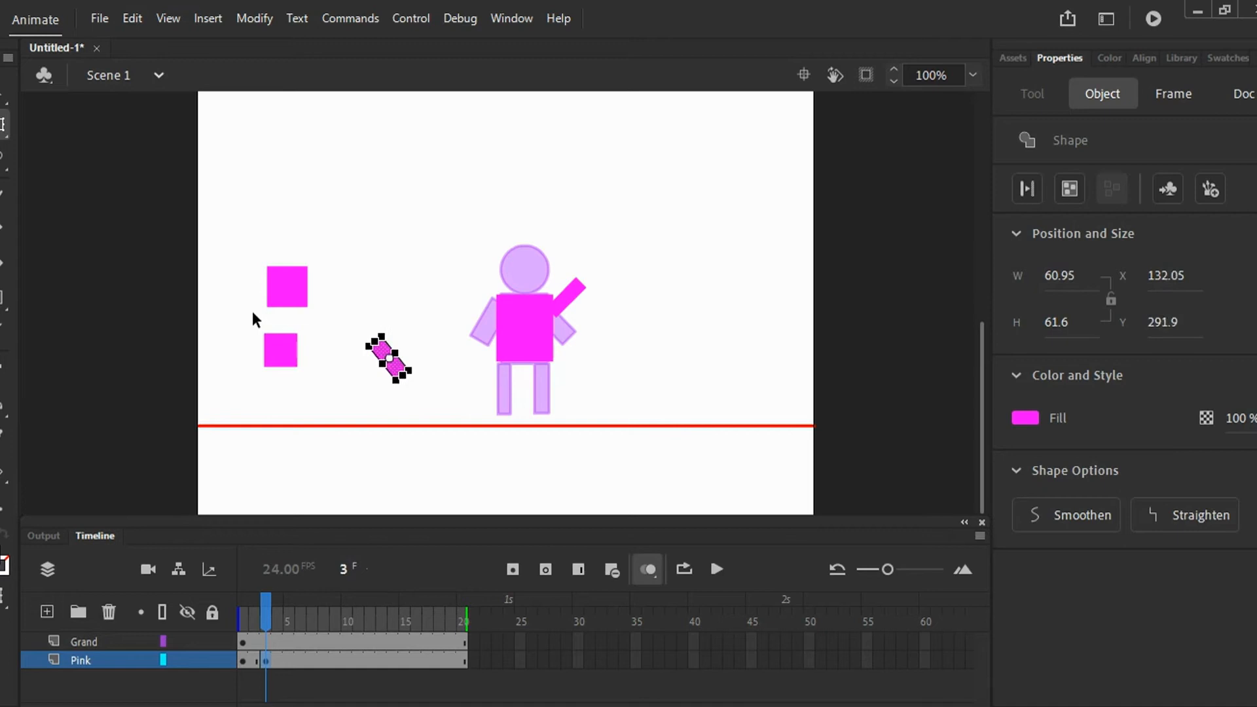
{"action": "key", "text": "Right"}
{"action": "key", "text": "Right"}
{"action": "key", "text": "Right"}
{"action": "key", "text": "Right"}
{"action": "key", "text": "Right"}
{"action": "key", "text": "Right"}
{"action": "key", "text": "Right"}
{"action": "key", "text": "Right"}
{"action": "key", "text": "Right"}
{"action": "key", "text": "Right"}
{"action": "key", "text": "Right"}
{"action": "key", "text": "Right"}
{"action": "key", "text": "Right"}
{"action": "key", "text": "Right"}
{"action": "key", "text": "Right"}
{"action": "key", "text": "Right"}
{"action": "key", "text": "Right"}
{"action": "key", "text": "Right"}
{"action": "key", "text": "Right"}
{"action": "key", "text": "Right"}
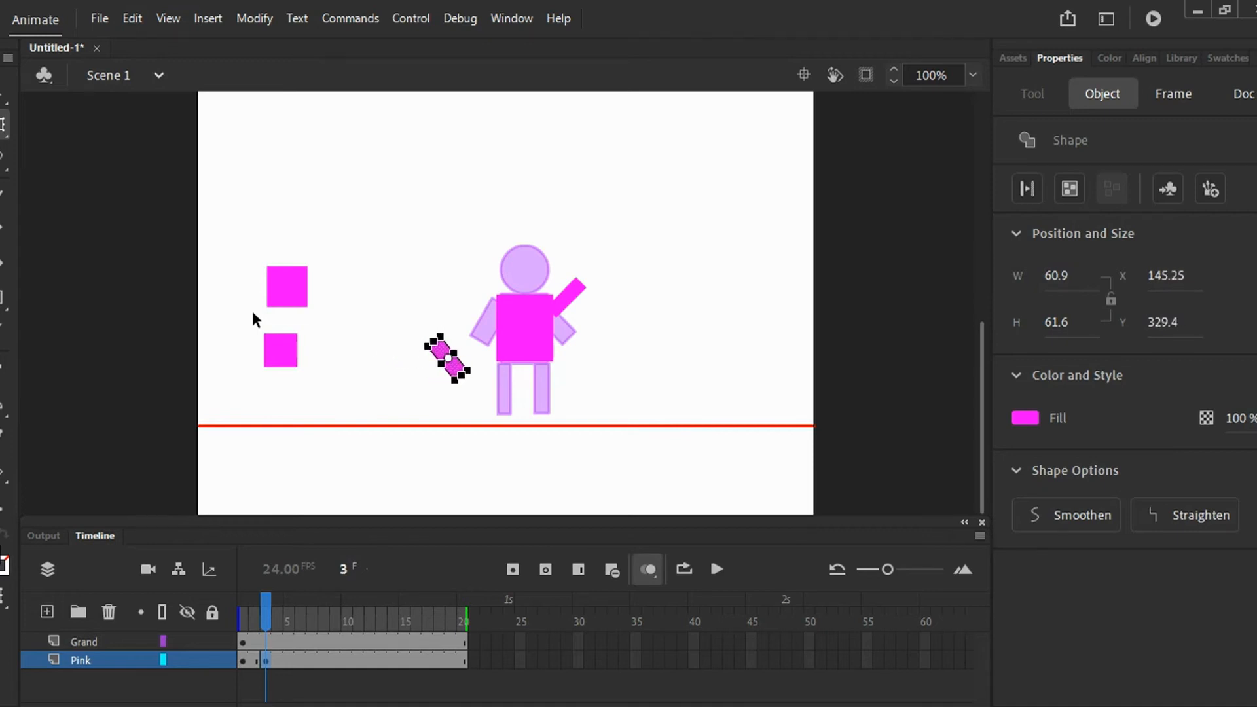
{"action": "key", "text": "Right"}
{"action": "key", "text": "Up"}
{"action": "key", "text": "Up"}
{"action": "key", "text": "Up"}
{"action": "key", "text": "Up"}
{"action": "key", "text": "Up"}
{"action": "key", "text": "Up"}
{"action": "key", "text": "Up"}
{"action": "key", "text": "Up"}
{"action": "key", "text": "Up"}
{"action": "key", "text": "Up"}
{"action": "key", "text": "Up"}
{"action": "key", "text": "Up"}
{"action": "key", "text": "Up"}
{"action": "key", "text": "Right"}
{"action": "key", "text": "Right"}
{"action": "key", "text": "Right"}
{"action": "key", "text": "Right"}
{"action": "key", "text": "Right"}
{"action": "key", "text": "Right"}
{"action": "key", "text": "Right"}
{"action": "key", "text": "Right"}
{"action": "key", "text": "Right"}
{"action": "key", "text": "Right"}
{"action": "key", "text": "Right"}
{"action": "key", "text": "Right"}
{"action": "key", "text": "Right"}
{"action": "key", "text": "Right"}
{"action": "key", "text": "Right"}
{"action": "key", "text": "Right"}
{"action": "key", "text": "Right"}
{"action": "key", "text": "Right"}
{"action": "key", "text": "Right"}
{"action": "key", "text": "Right"}
{"action": "key", "text": "Up"}
{"action": "key", "text": "Up"}
{"action": "key", "text": "Up"}
{"action": "key", "text": "Up"}
{"action": "key", "text": "Up"}
{"action": "key", "text": "Up"}
{"action": "key", "text": "Up"}
{"action": "key", "text": "Up"}
{"action": "key", "text": "Up"}
{"action": "key", "text": "Up"}
{"action": "key", "text": "Up"}
{"action": "key", "text": "Up"}
{"action": "key", "text": "Up"}
{"action": "key", "text": "Up"}
{"action": "key", "text": "Up"}
{"action": "key", "text": "Up"}
{"action": "key", "text": "Up"}
{"action": "key", "text": "Up"}
{"action": "key", "text": "Up"}
{"action": "key", "text": "Up"}
{"action": "key", "text": "Up"}
{"action": "key", "text": "Up"}
{"action": "key", "text": "Up"}
{"action": "key", "text": "Up"}
{"action": "key", "text": "Up"}
{"action": "key", "text": "Up"}
{"action": "key", "text": "Up"}
{"action": "key", "text": "Up"}
{"action": "key", "text": "Up"}
{"action": "key", "text": "Up"}
{"action": "key", "text": "Up"}
{"action": "key", "text": "Up"}
{"action": "key", "text": "Up"}
{"action": "key", "text": "Up"}
{"action": "key", "text": "Up"}
{"action": "key", "text": "Up"}
{"action": "key", "text": "Up"}
{"action": "key", "text": "Up"}
{"action": "key", "text": "Up"}
{"action": "key", "text": "Up"}
{"action": "key", "text": "Right"}
{"action": "key", "text": "Up"}
{"action": "key", "text": "Up"}
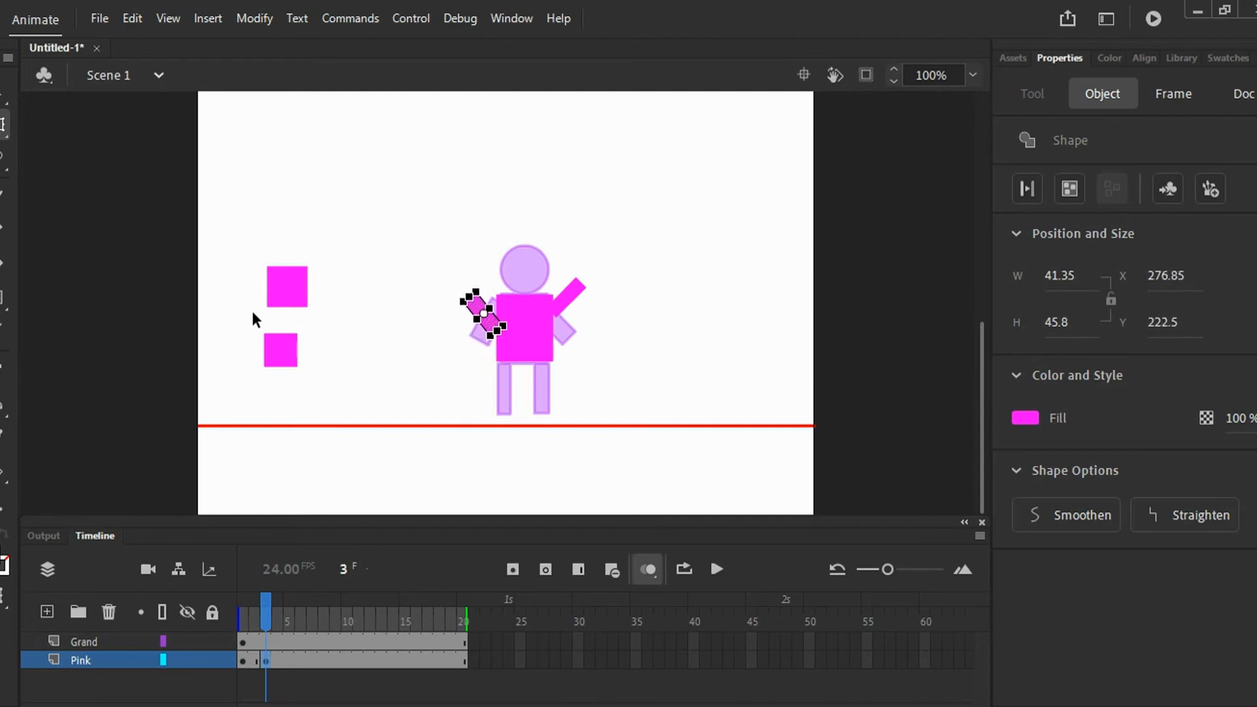
{"action": "key", "text": "Up"}
{"action": "key", "text": "Up"}
{"action": "key", "text": "Up"}
{"action": "key", "text": "Up"}
{"action": "key", "text": "Up"}
{"action": "key", "text": "Up"}
{"action": "key", "text": "Up"}
{"action": "key", "text": "Up"}
{"action": "key", "text": "Up"}
{"action": "key", "text": "Up"}
{"action": "key", "text": "Up"}
{"action": "key", "text": "Up"}
{"action": "key", "text": "Up"}
{"action": "key", "text": "Up"}
{"action": "key", "text": "Up"}
{"action": "key", "text": "Left"}
{"action": "key", "text": "Up"}
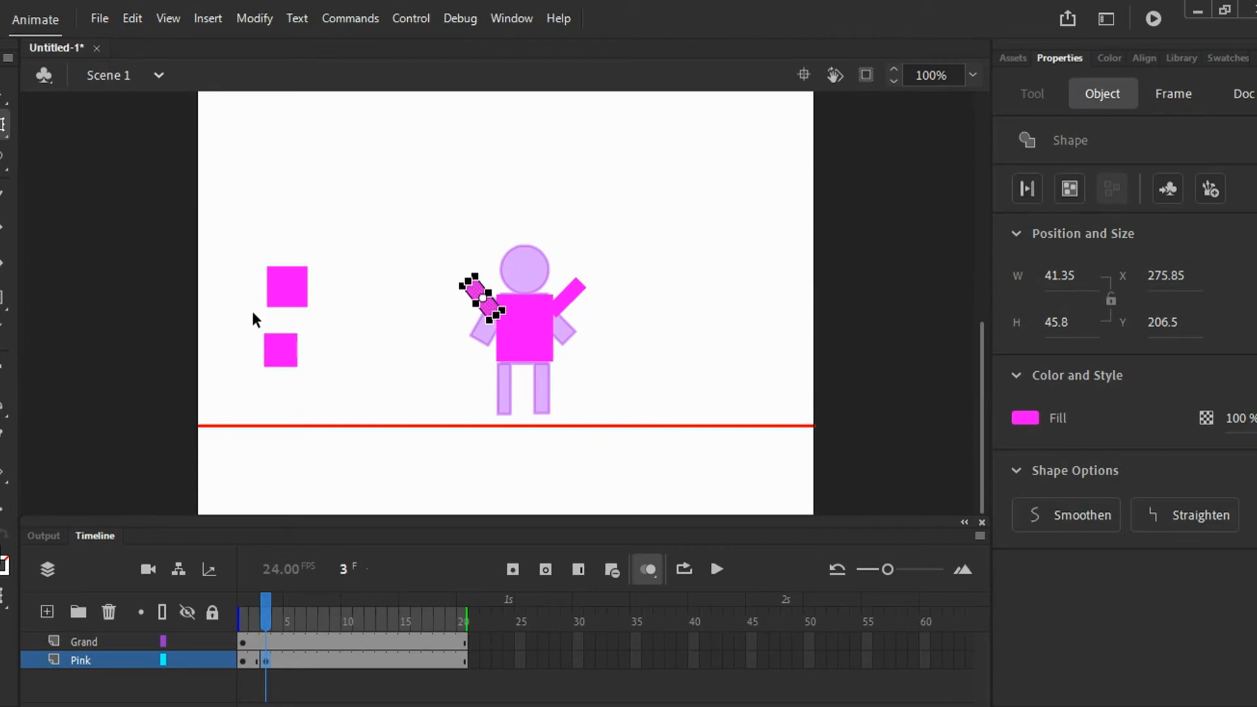
Resize the lower magenta square with Free Transform into a narrow upright leg piece about 18.5 × 56.45 px.
{"action": "left_click", "coordinate": [287, 358]}
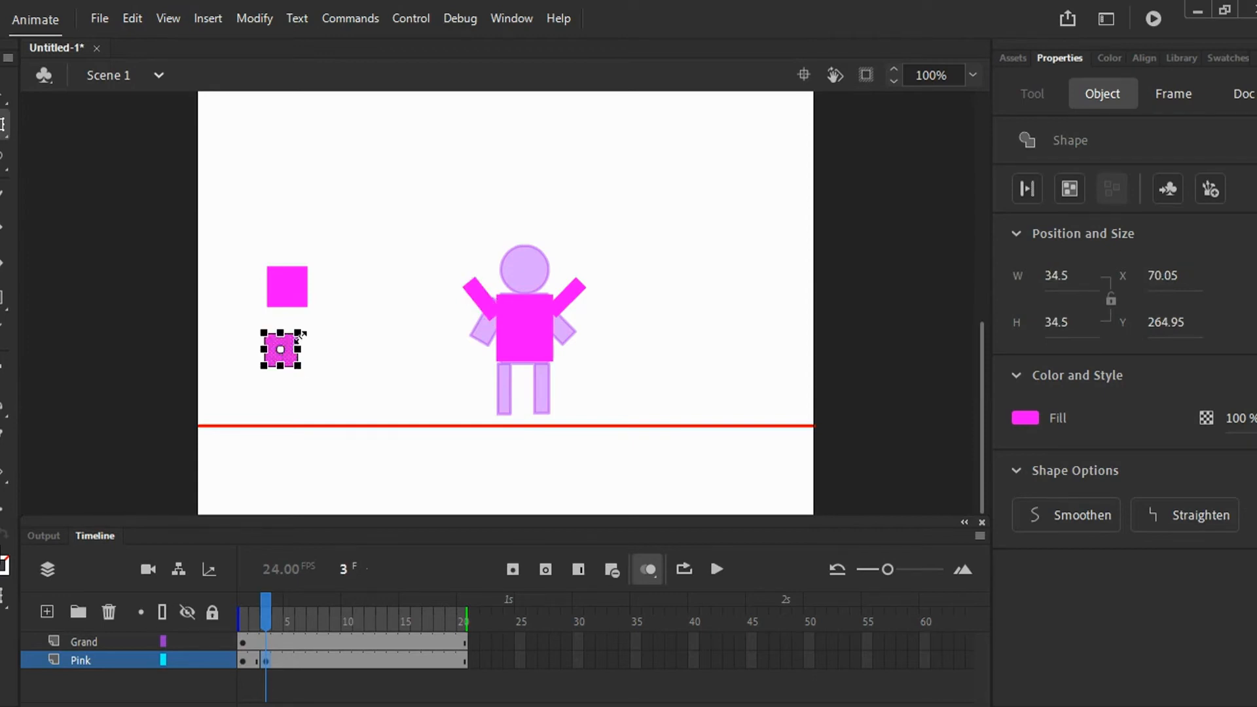
{"action": "mouse_move", "coordinate": [300, 332]}
{"action": "left_mouse_down"}
{"action": "mouse_move", "coordinate": [302, 314]}
{"action": "mouse_move", "coordinate": [288, 354]}
{"action": "mouse_move", "coordinate": [283, 321]}
{"action": "left_mouse_up"}
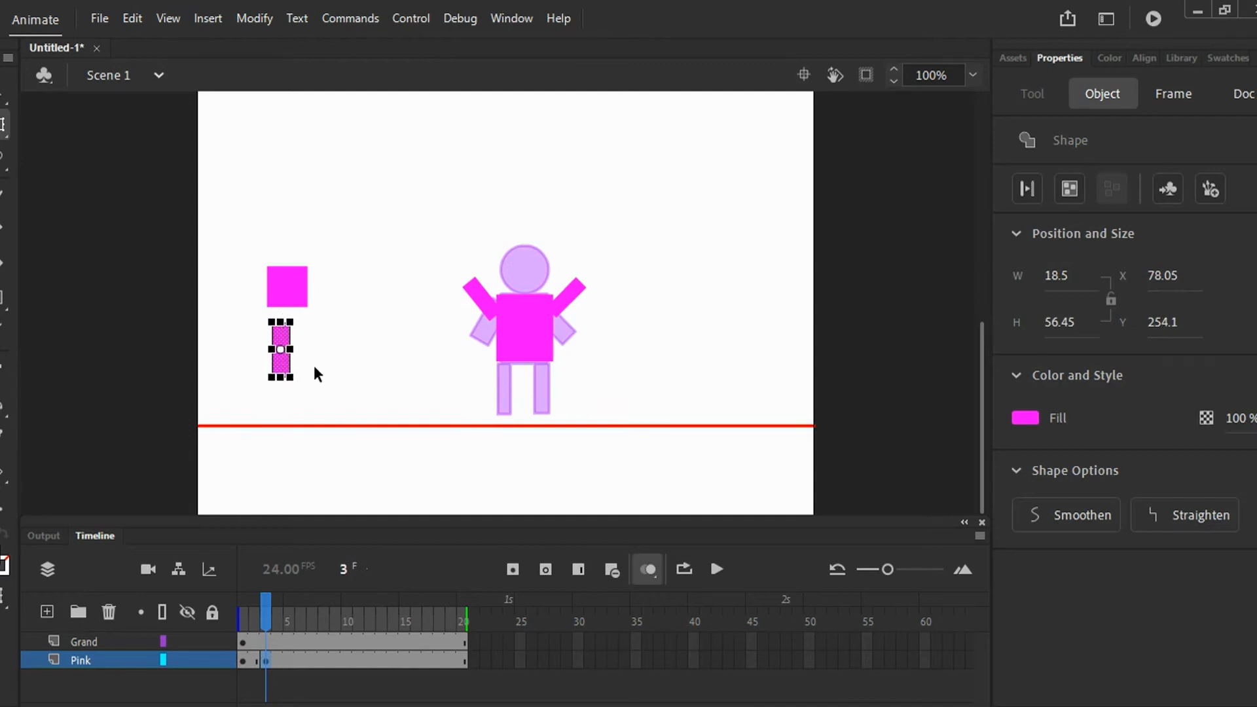
Move the narrow upright leg piece under the torso's left-hand side, over the onion-skinned leg, at about X 309.05, Y 292.1.
{"action": "key", "text": "shift+Right"}
{"action": "key", "text": "shift+Right"}
{"action": "key", "text": "shift+Right"}
{"action": "key", "text": "shift+Right"}
{"action": "key", "text": "shift+Right"}
{"action": "key", "text": "shift+Right"}
{"action": "key", "text": "shift+Right"}
{"action": "key", "text": "shift+Right"}
{"action": "key", "text": "shift+Right"}
{"action": "key", "text": "shift+Right"}
{"action": "key", "text": "shift+Right"}
{"action": "key", "text": "shift+Right"}
{"action": "key", "text": "shift+Right"}
{"action": "key", "text": "shift+Right"}
{"action": "key", "text": "shift+Right"}
{"action": "key", "text": "shift+Right"}
{"action": "key", "text": "shift+Right"}
{"action": "key", "text": "shift+Right"}
{"action": "key", "text": "shift+Right"}
{"action": "key", "text": "shift+Right"}
{"action": "key", "text": "shift+Right"}
{"action": "key", "text": "shift+Right"}
{"action": "key", "text": "shift+Right"}
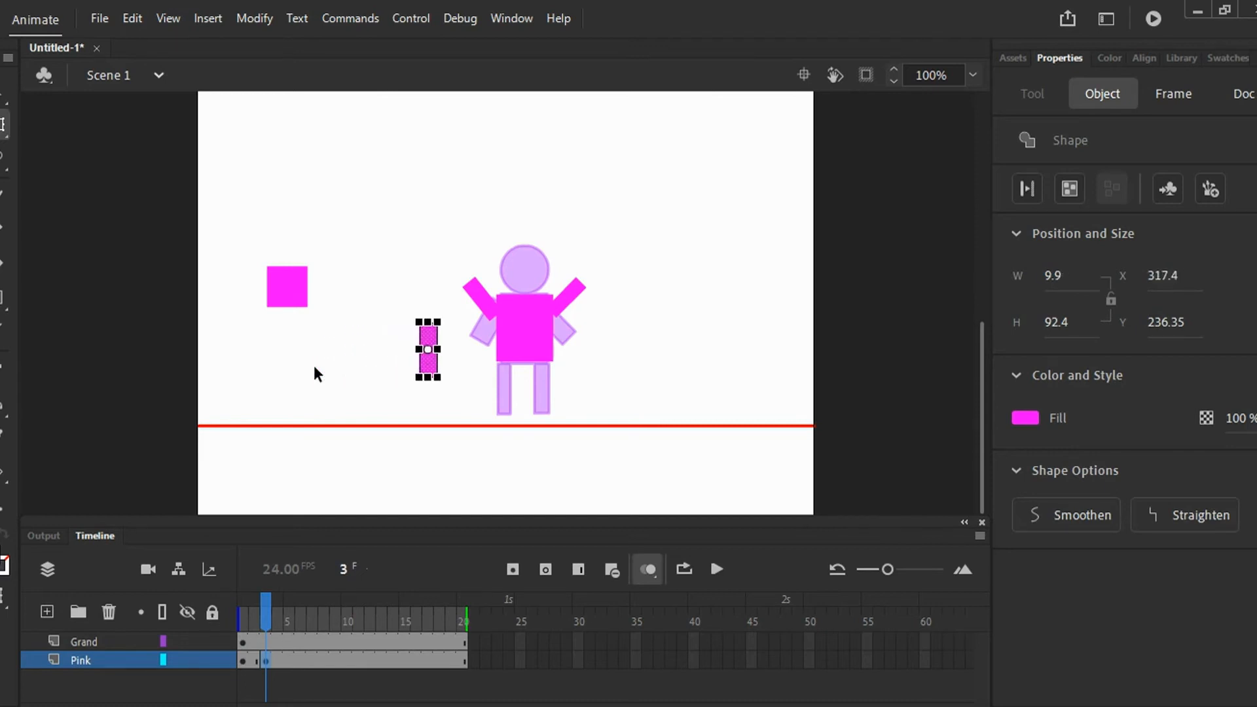
{"action": "key", "text": "shift+Right"}
{"action": "key", "text": "shift+Right"}
{"action": "key", "text": "shift+Right"}
{"action": "key", "text": "shift+Right"}
{"action": "key", "text": "shift+Right"}
{"action": "key", "text": "shift+Right"}
{"action": "key", "text": "shift+Right"}
{"action": "key", "text": "shift+Right"}
{"action": "key", "text": "shift+Right"}
{"action": "key", "text": "shift+Right"}
{"action": "key", "text": "shift+Right"}
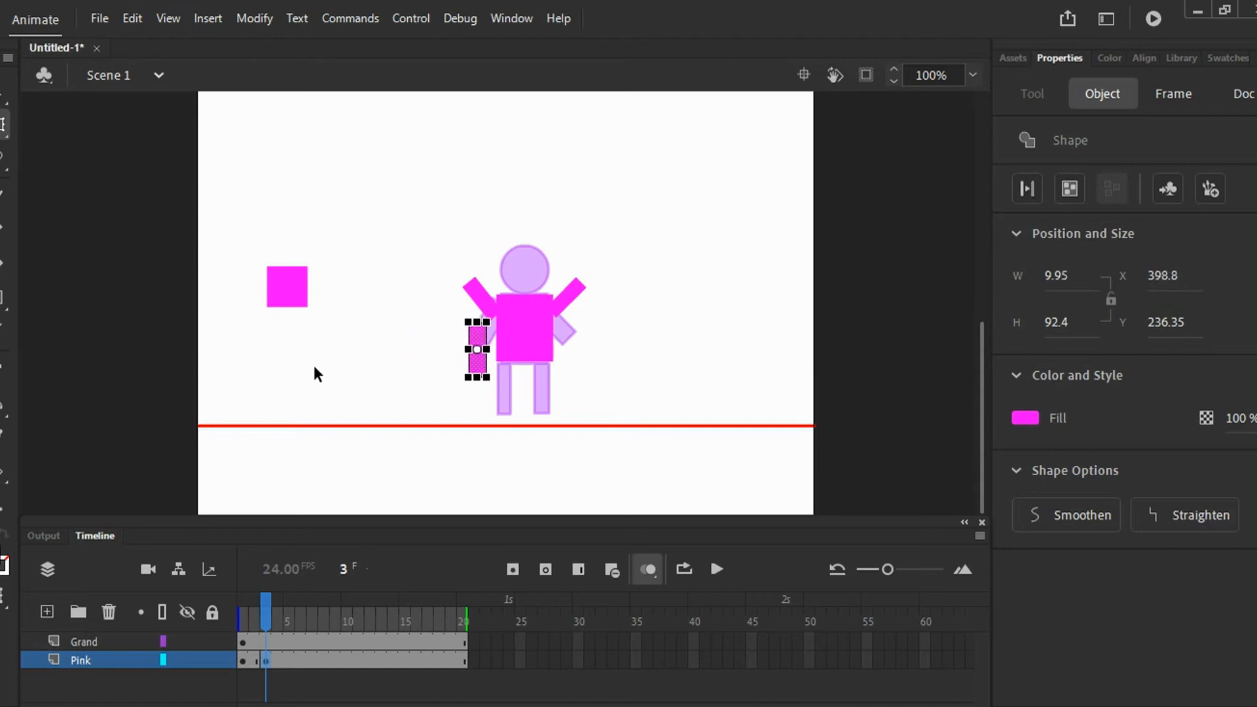
{"action": "key", "text": "Right"}
{"action": "key", "text": "Down"}
{"action": "key", "text": "Down"}
{"action": "key", "text": "Down"}
{"action": "key", "text": "Down"}
{"action": "key", "text": "Down"}
{"action": "key", "text": "Down"}
{"action": "key", "text": "Down"}
{"action": "key", "text": "Down"}
{"action": "key", "text": "Down"}
{"action": "key", "text": "Down"}
{"action": "key", "text": "Down"}
{"action": "key", "text": "Down"}
{"action": "key", "text": "Down"}
{"action": "key", "text": "Down"}
{"action": "key", "text": "Down"}
{"action": "key", "text": "Down"}
{"action": "key", "text": "Down"}
{"action": "key", "text": "Down"}
{"action": "key", "text": "Down"}
{"action": "key", "text": "Down"}
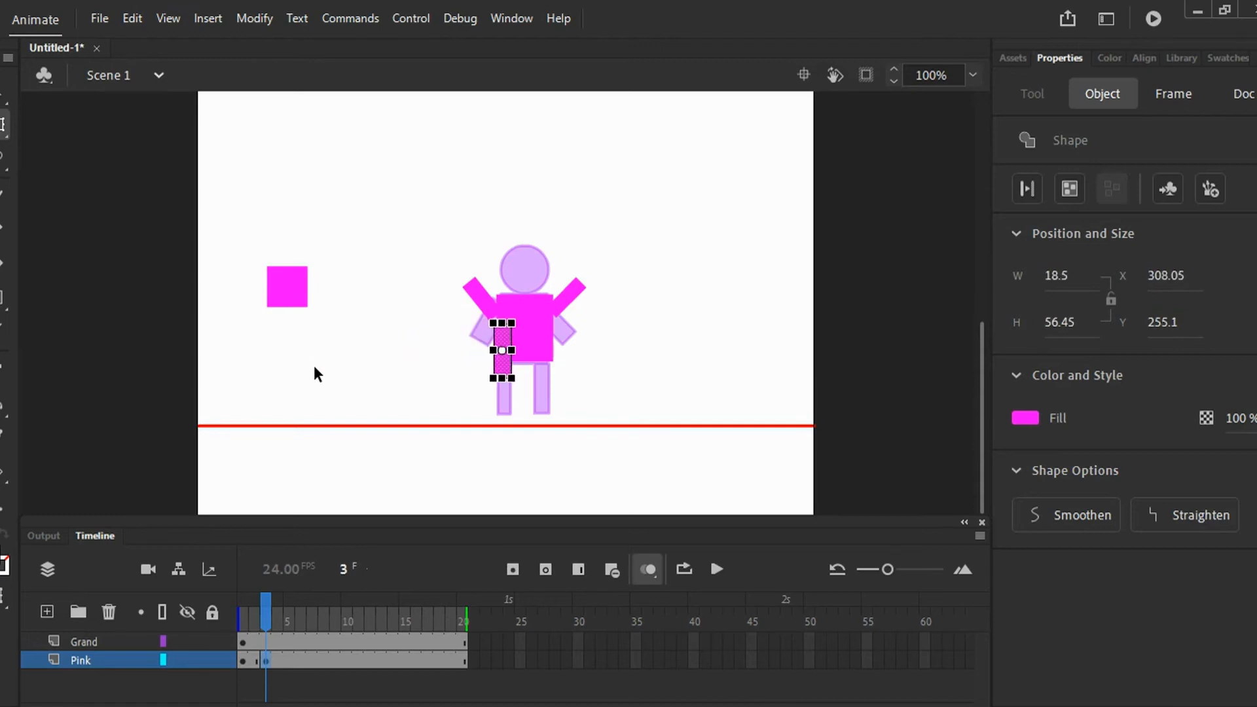
{"action": "key", "text": "Right"}
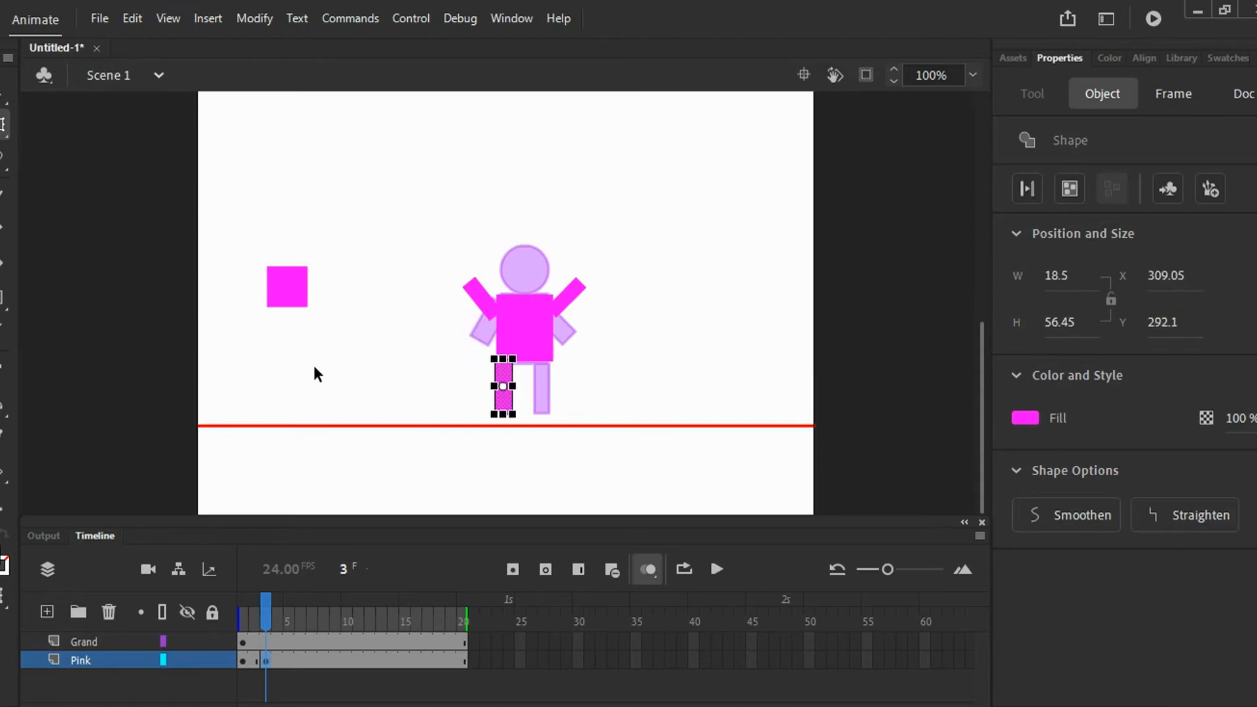
Shift the leg piece left, clear of the figure, to about X 250.05 and rotate it about 60° counterclockwise.
{"action": "key", "text": "shift+Left"}
{"action": "key", "text": "shift+Left"}
{"action": "key", "text": "shift+Left"}
{"action": "key", "text": "shift+Left"}
{"action": "key", "text": "shift+Left"}
{"action": "key", "text": "shift+Left"}
{"action": "key", "text": "shift+Left"}
{"action": "key", "text": "shift+Left"}
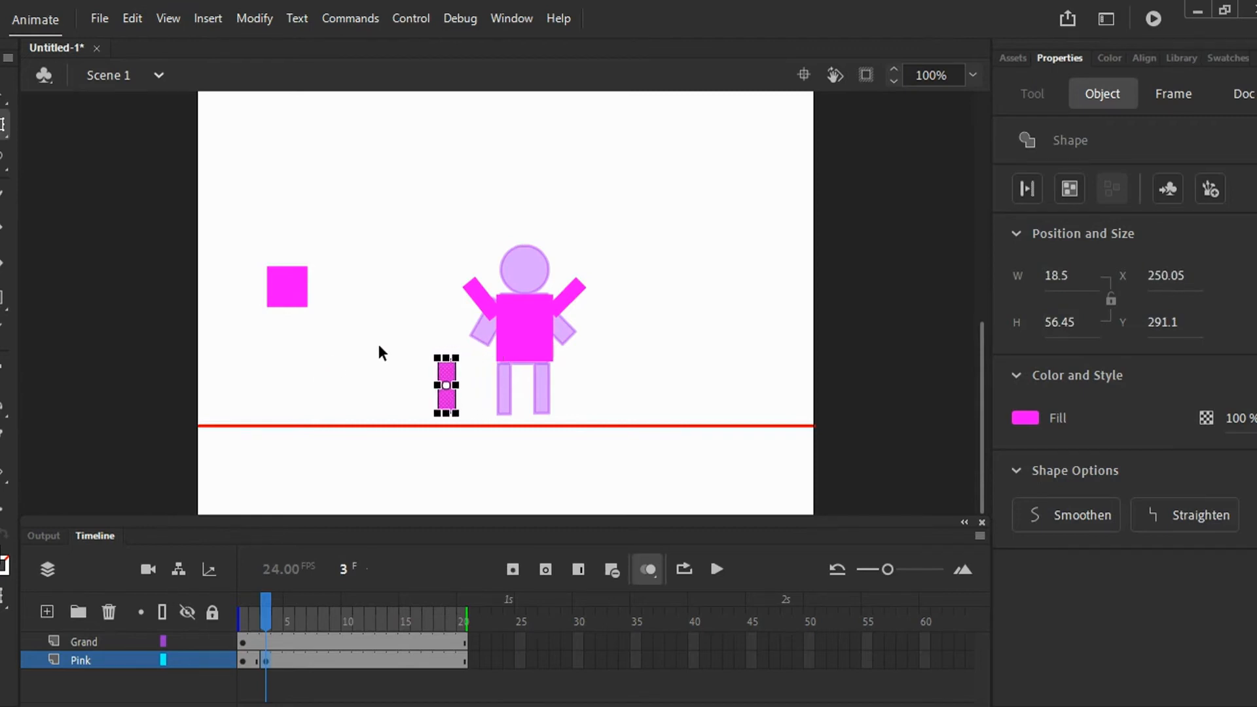
{"action": "left_click_drag", "start_coordinate": [470, 420], "coordinate": [488, 393]}
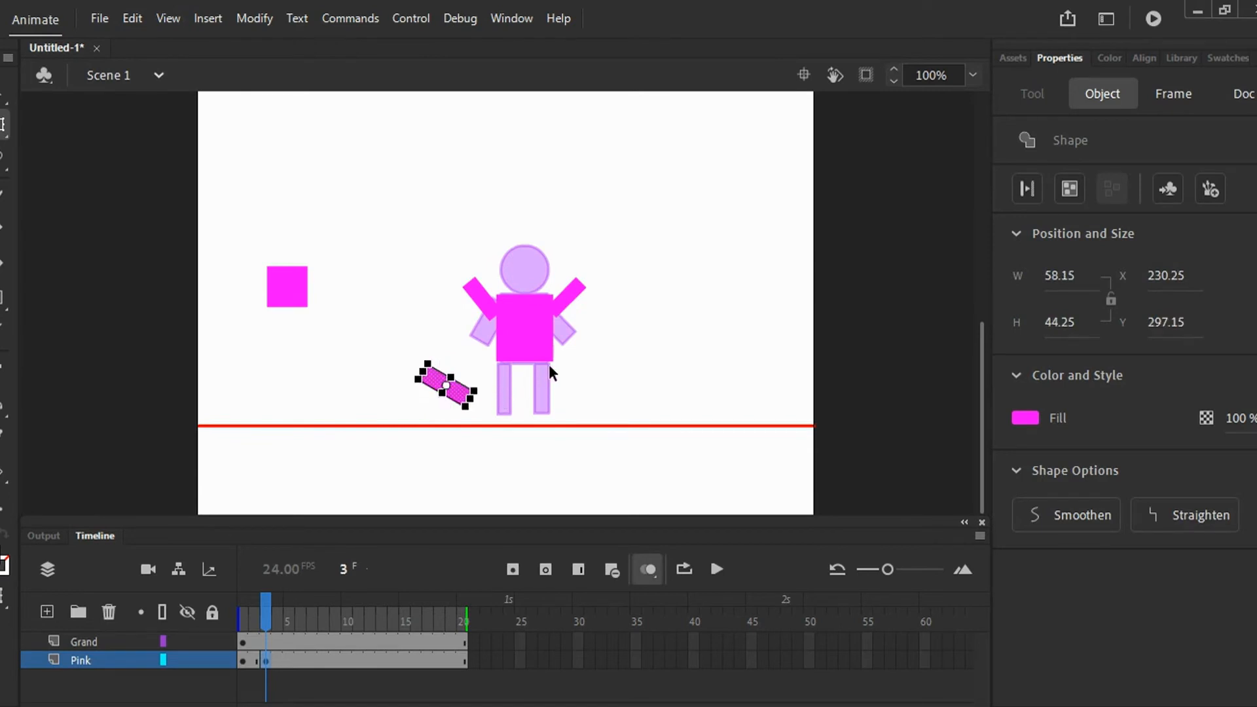
Move the slanted leg piece toward the torso, overlapping the left-hand onion-skinned leg, at about X 266.25, Y 294.15.
{"action": "key", "text": "Right"}
{"action": "key", "text": "Right"}
{"action": "key", "text": "Right"}
{"action": "key", "text": "Right"}
{"action": "key", "text": "Right"}
{"action": "key", "text": "Right"}
{"action": "key", "text": "Right"}
{"action": "key", "text": "Right"}
{"action": "key", "text": "Right"}
{"action": "key", "text": "Right"}
{"action": "key", "text": "Right"}
{"action": "key", "text": "Right"}
{"action": "key", "text": "Right"}
{"action": "key", "text": "Right"}
{"action": "key", "text": "Right"}
{"action": "key", "text": "Right"}
{"action": "key", "text": "Right"}
{"action": "key", "text": "Right"}
{"action": "key", "text": "Right"}
{"action": "key", "text": "Right"}
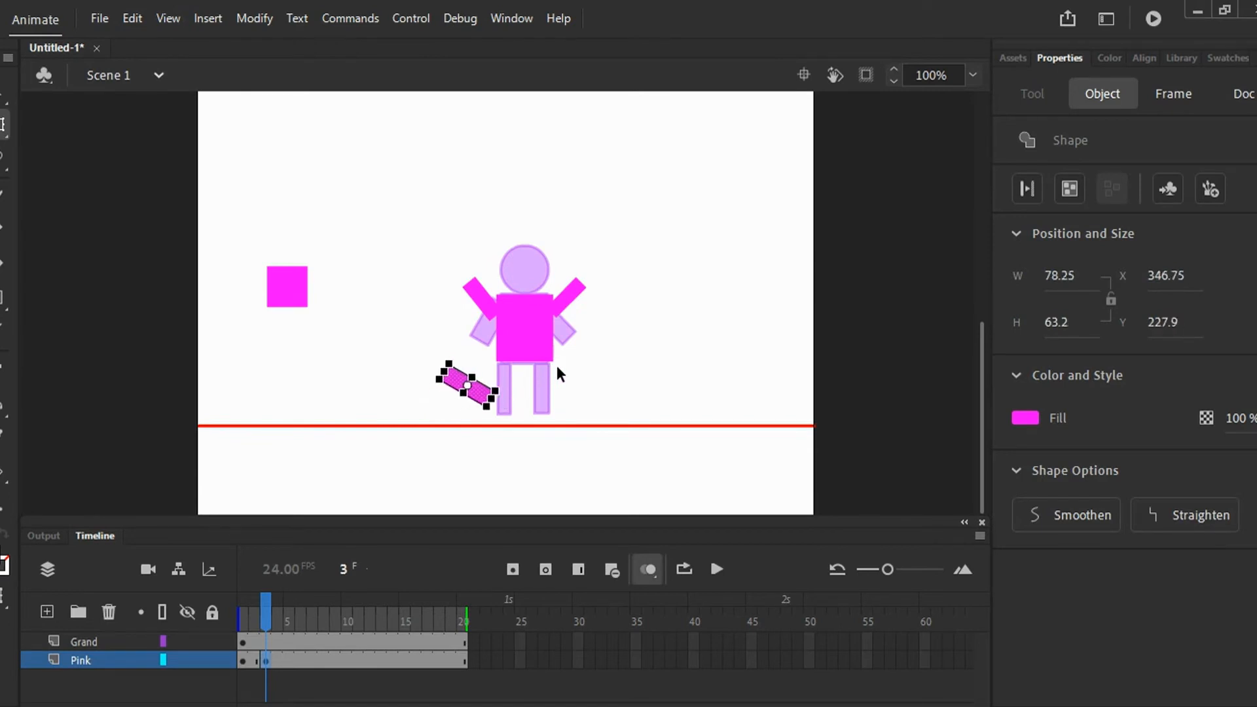
{"action": "key", "text": "Up"}
{"action": "key", "text": "Right"}
{"action": "key", "text": "Up"}
{"action": "key", "text": "Up"}
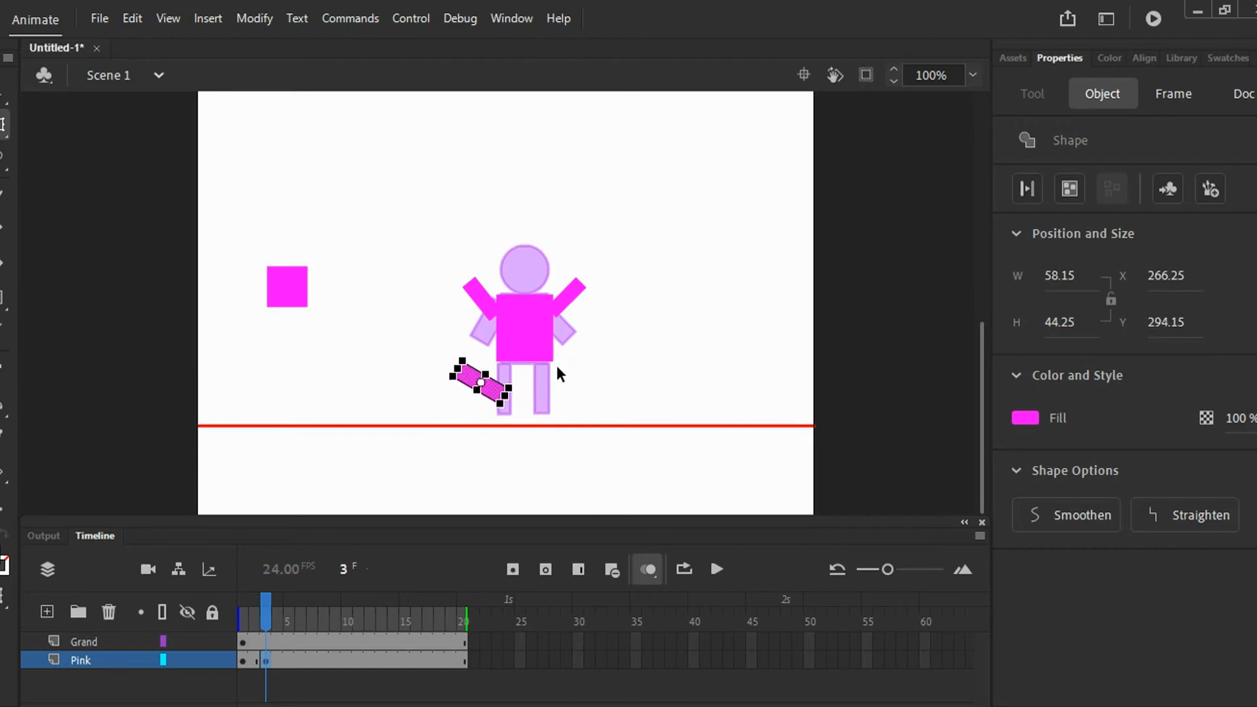
Narrow the remaining magenta square with Free Transform to about 9.5 × 42 px and shift it right toward the figure, to about X 369.85.
{"action": "left_click", "coordinate": [293, 288]}
{"action": "left_click_drag", "start_coordinate": [308, 265], "coordinate": [301, 266]}
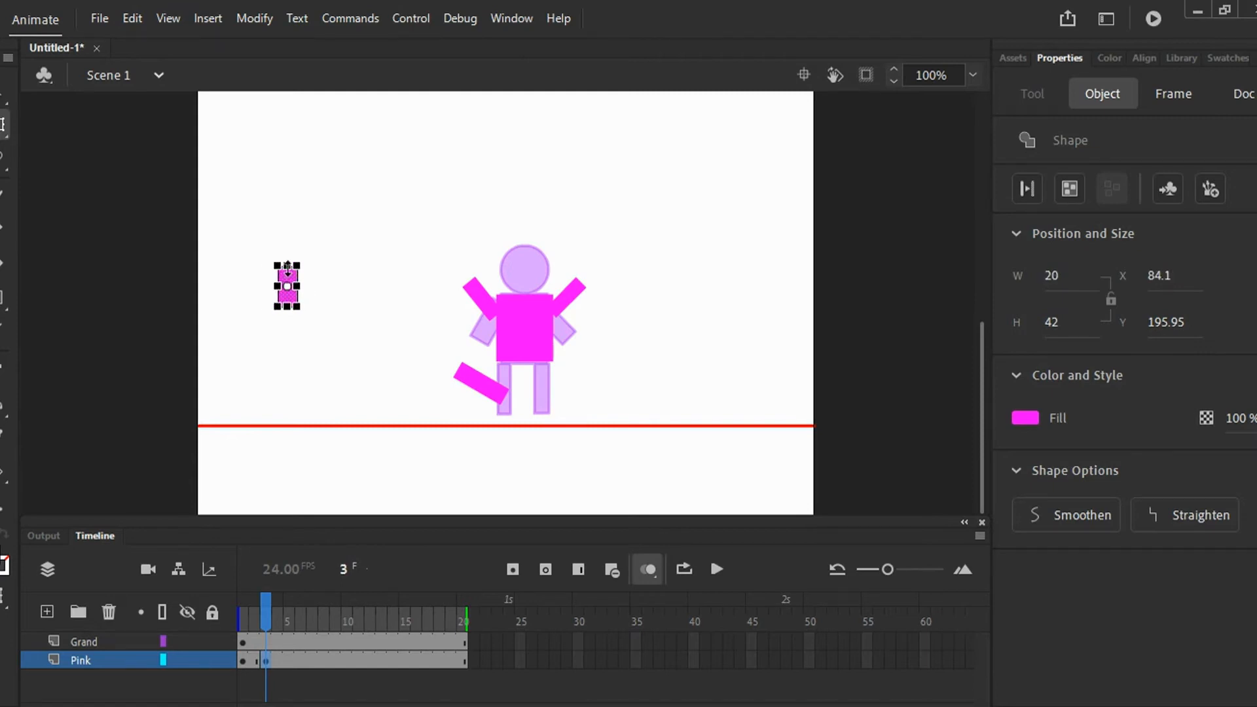
{"action": "key", "text": "Right"}
{"action": "key", "text": "Right"}
{"action": "key", "text": "Right"}
{"action": "key", "text": "Right"}
{"action": "key", "text": "Right"}
{"action": "key", "text": "Right"}
{"action": "key", "text": "Right"}
{"action": "key", "text": "Right"}
{"action": "key", "text": "Right"}
{"action": "key", "text": "Right"}
{"action": "key", "text": "Right"}
{"action": "key", "text": "Right"}
{"action": "key", "text": "Right"}
{"action": "key", "text": "Right"}
{"action": "key", "text": "Right"}
{"action": "key", "text": "Right"}
{"action": "key", "text": "Right"}
{"action": "key", "text": "Right"}
{"action": "key", "text": "Right"}
{"action": "key", "text": "Right"}
{"action": "key", "text": "Right"}
{"action": "key", "text": "Right"}
{"action": "key", "text": "Right"}
{"action": "key", "text": "Right"}
{"action": "key", "text": "Right"}
{"action": "key", "text": "Right"}
{"action": "key", "text": "Right"}
{"action": "key", "text": "Right"}
{"action": "key", "text": "Right"}
{"action": "key", "text": "Right"}
{"action": "key", "text": "Right"}
{"action": "key", "text": "Right"}
{"action": "key", "text": "Right"}
{"action": "key", "text": "Right"}
{"action": "key", "text": "Right"}
{"action": "key", "text": "Right"}
{"action": "key", "text": "Right"}
{"action": "key", "text": "Right"}
{"action": "key", "text": "Right"}
{"action": "key", "text": "Right"}
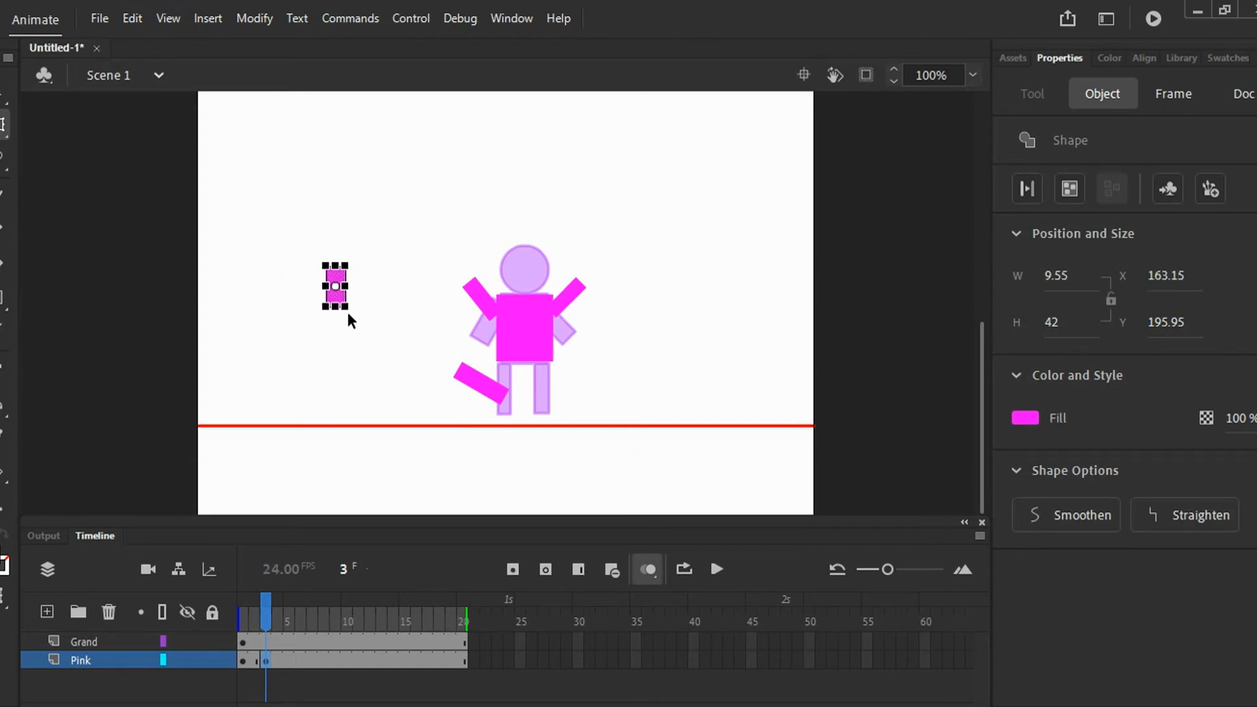
{"action": "key", "text": "Right"}
{"action": "key", "text": "Right"}
{"action": "key", "text": "Right"}
{"action": "key", "text": "Right"}
{"action": "key", "text": "Right"}
{"action": "key", "text": "Right"}
{"action": "key", "text": "Right"}
{"action": "key", "text": "Right"}
{"action": "key", "text": "Right"}
{"action": "key", "text": "Right"}
{"action": "key", "text": "Right"}
{"action": "key", "text": "Right"}
{"action": "key", "text": "Right"}
{"action": "key", "text": "Right"}
{"action": "key", "text": "Right"}
{"action": "key", "text": "Right"}
{"action": "key", "text": "Right"}
{"action": "key", "text": "Right"}
{"action": "key", "text": "Right"}
{"action": "key", "text": "Right"}
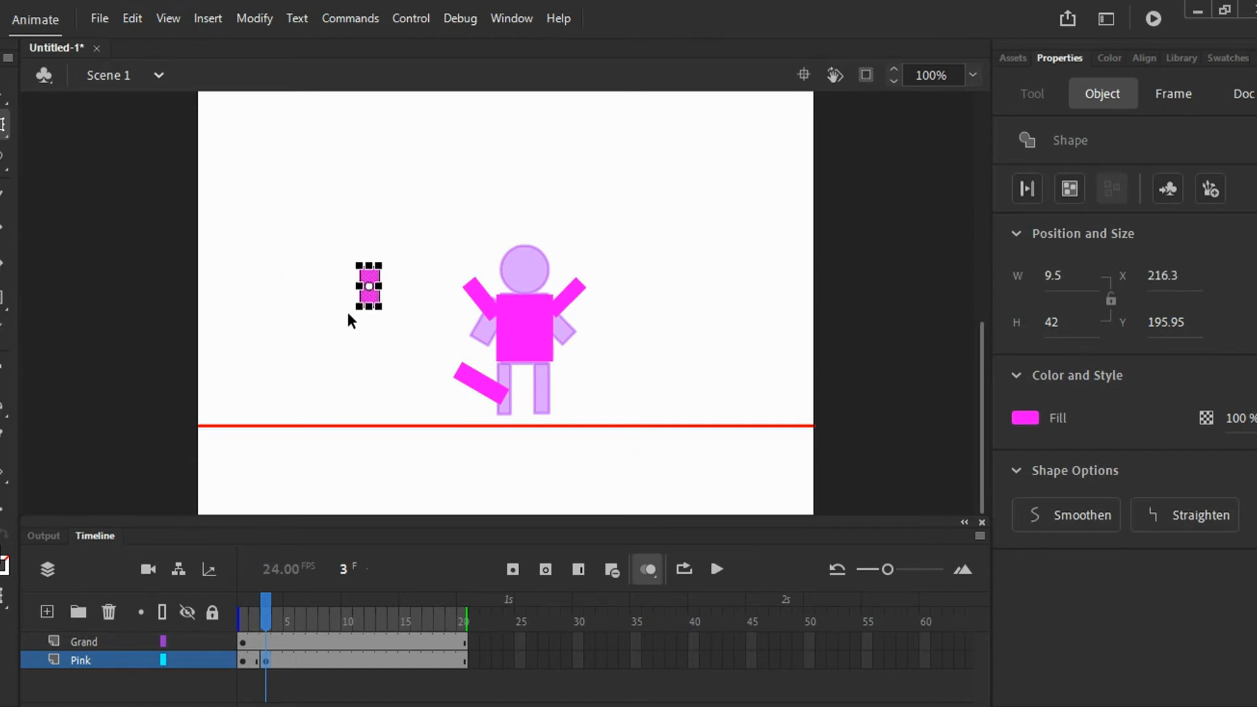
{"action": "key", "text": "Right"}
{"action": "key", "text": "Right"}
{"action": "key", "text": "Right"}
{"action": "key", "text": "Right"}
{"action": "key", "text": "Right"}
{"action": "key", "text": "Right"}
{"action": "key", "text": "Right"}
{"action": "key", "text": "Right"}
{"action": "key", "text": "Right"}
{"action": "key", "text": "Right"}
{"action": "key", "text": "Right"}
{"action": "key", "text": "Right"}
{"action": "key", "text": "Right"}
{"action": "key", "text": "Right"}
{"action": "key", "text": "Right"}
{"action": "key", "text": "Right"}
{"action": "key", "text": "Right"}
{"action": "key", "text": "Right"}
{"action": "key", "text": "Right"}
{"action": "key", "text": "Right"}
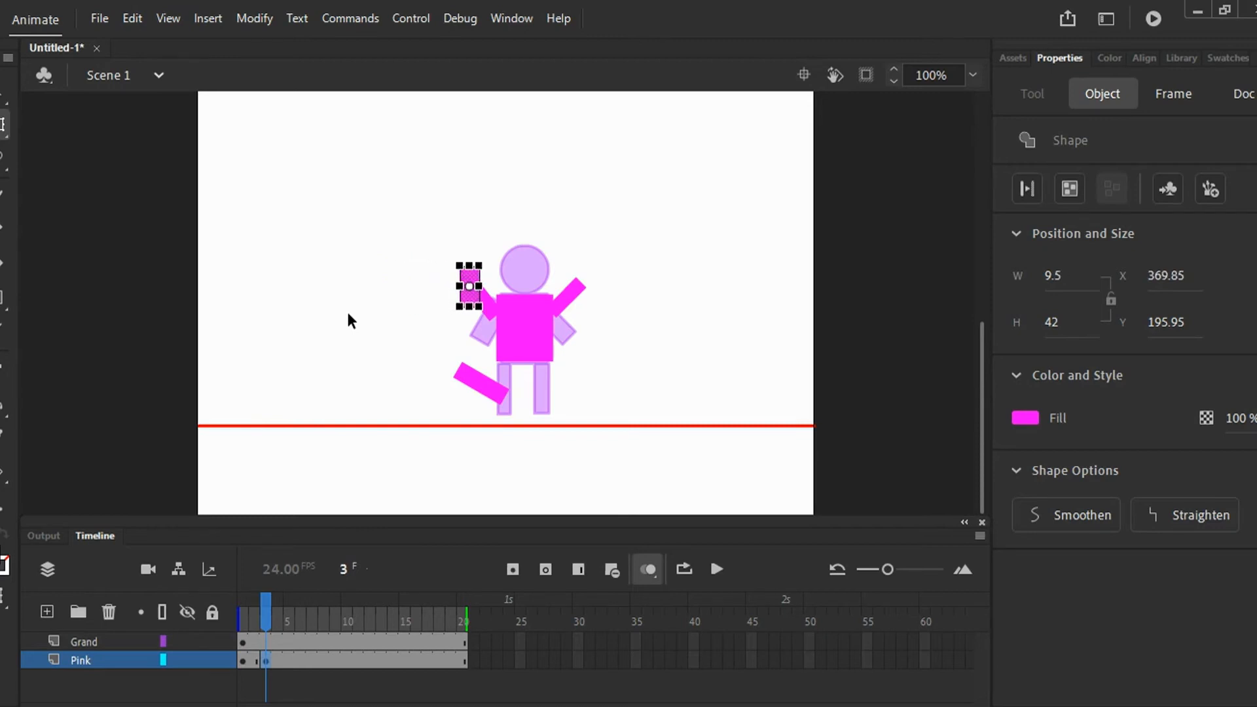
Move the small upright pink rectangle beneath the torso as the thigh of the bent leg, at about X 308, Y 295, and deselect it.
{"action": "key", "text": "shift+Right"}
{"action": "key", "text": "shift+Right"}
{"action": "key", "text": "shift+Right"}
{"action": "key", "text": "shift+Down"}
{"action": "key", "text": "shift+Down"}
{"action": "key", "text": "shift+Down"}
{"action": "key", "text": "shift+Down"}
{"action": "key", "text": "Up"}
{"action": "key", "text": "Right"}
{"action": "key", "text": "Right"}
{"action": "key", "text": "Down"}
{"action": "key", "text": "Down"}
{"action": "key", "text": "Down"}
{"action": "key", "text": "Down"}
{"action": "key", "text": "Down"}
{"action": "key", "text": "Down"}
{"action": "key", "text": "Down"}
{"action": "key", "text": "Down"}
{"action": "key", "text": "Down"}
{"action": "key", "text": "Down"}
{"action": "key", "text": "Down"}
{"action": "key", "text": "Down"}
{"action": "key", "text": "Down"}
{"action": "key", "text": "Down"}
{"action": "key", "text": "Down"}
{"action": "key", "text": "Down"}
{"action": "key", "text": "Down"}
{"action": "key", "text": "Down"}
{"action": "key", "text": "Down"}
{"action": "key", "text": "Down"}
{"action": "key", "text": "Down"}
{"action": "key", "text": "Right"}
{"action": "key", "text": "Right"}
{"action": "key", "text": "Down"}
{"action": "key", "text": "Down"}
{"action": "key", "text": "Down"}
{"action": "key", "text": "Down"}
{"action": "key", "text": "Down"}
{"action": "key", "text": "Down"}
{"action": "key", "text": "Down"}
{"action": "key", "text": "Down"}
{"action": "key", "text": "Down"}
{"action": "key", "text": "Down"}
{"action": "key", "text": "Down"}
{"action": "key", "text": "Down"}
{"action": "key", "text": "Down"}
{"action": "key", "text": "Down"}
{"action": "key", "text": "Down"}
{"action": "key", "text": "Down"}
{"action": "key", "text": "Down"}
{"action": "key", "text": "Down"}
{"action": "key", "text": "Down"}
{"action": "key", "text": "Down"}
{"action": "key", "text": "Down"}
{"action": "key", "text": "Down"}
{"action": "key", "text": "Down"}
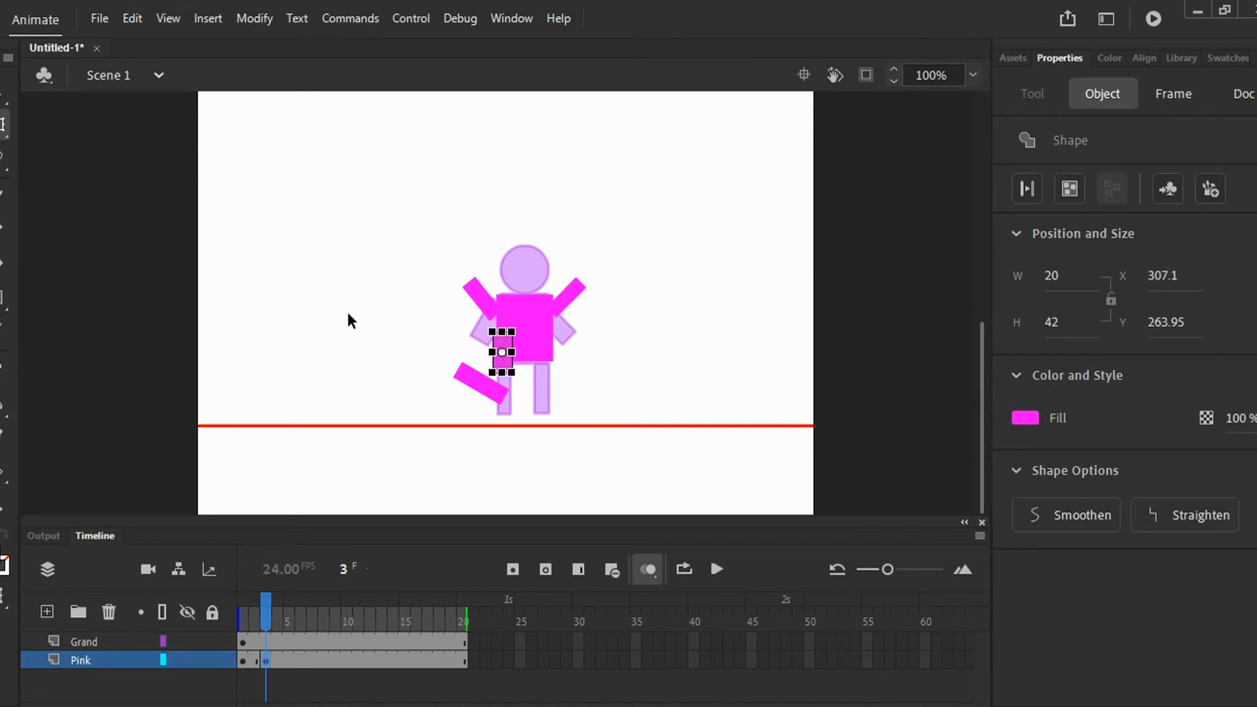
{"action": "key", "text": "Down"}
{"action": "key", "text": "Down"}
{"action": "key", "text": "Down"}
{"action": "key", "text": "Down"}
{"action": "key", "text": "Down"}
{"action": "key", "text": "Down"}
{"action": "key", "text": "Down"}
{"action": "key", "text": "Down"}
{"action": "key", "text": "Down"}
{"action": "key", "text": "Down"}
{"action": "key", "text": "Down"}
{"action": "key", "text": "Down"}
{"action": "key", "text": "Right"}
{"action": "key", "text": "Up"}
{"action": "key", "text": "Right"}
{"action": "key", "text": "Left"}
{"action": "key", "text": "Down"}
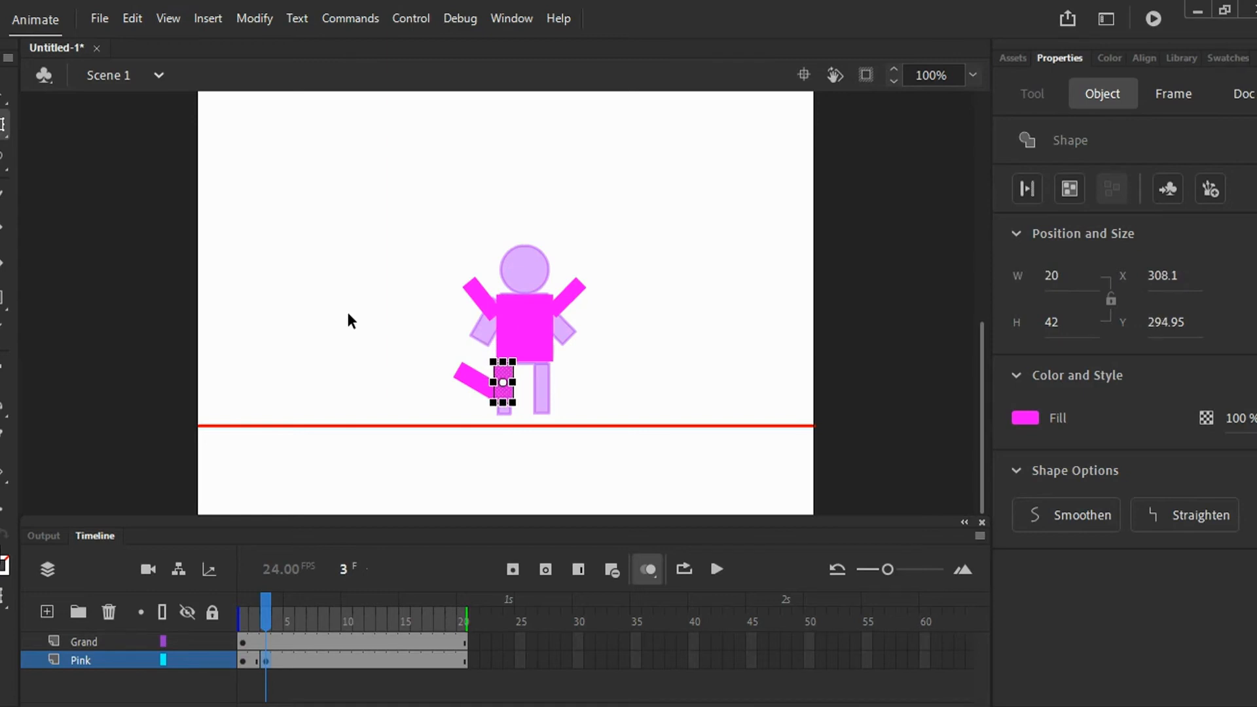
{"action": "left_click", "coordinate": [775, 310]}
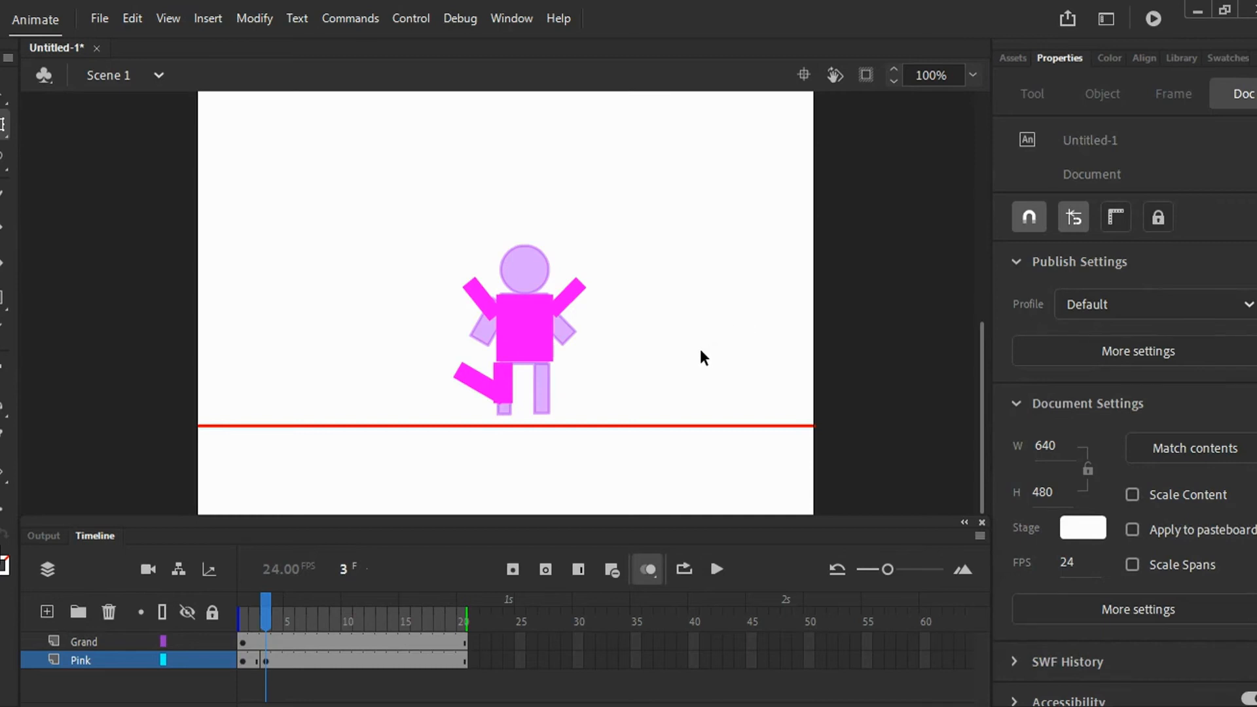
Nudge the whole bent pink leg 2 px right and 1 px up against the torso, and deselect it.
{"action": "left_click", "coordinate": [499, 379]}
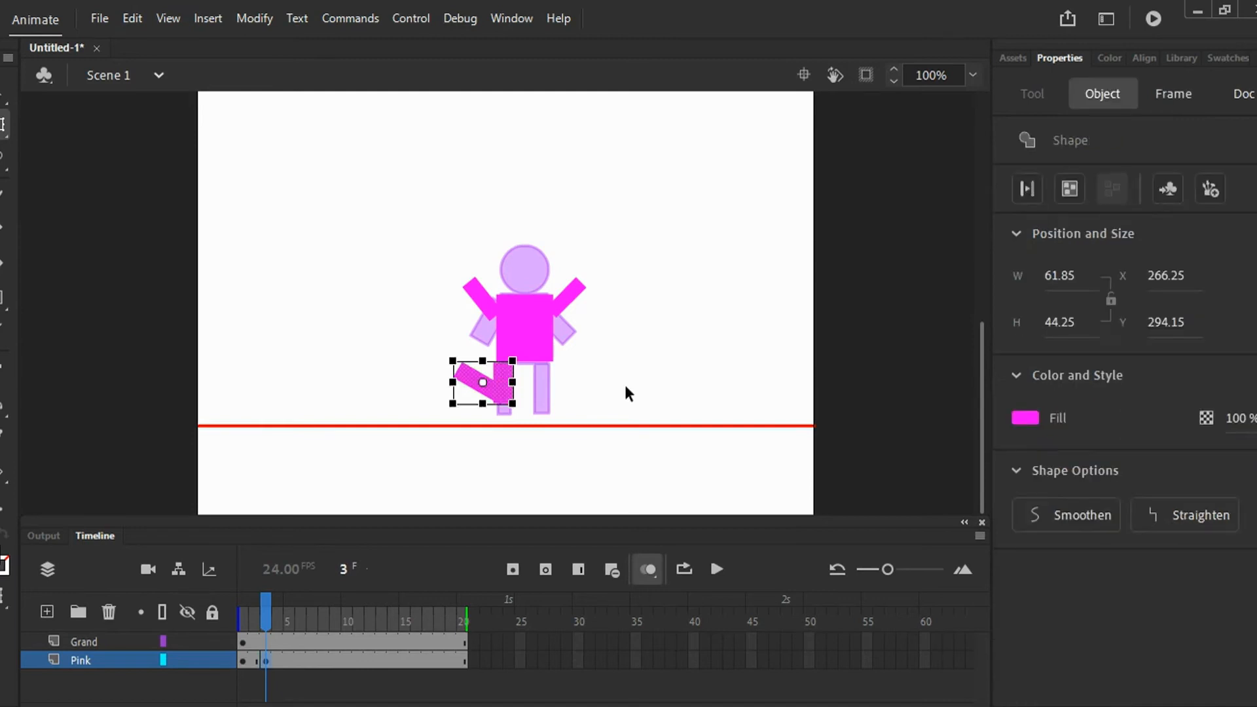
{"action": "key", "text": "Right"}
{"action": "key", "text": "Right"}
{"action": "key", "text": "Up"}
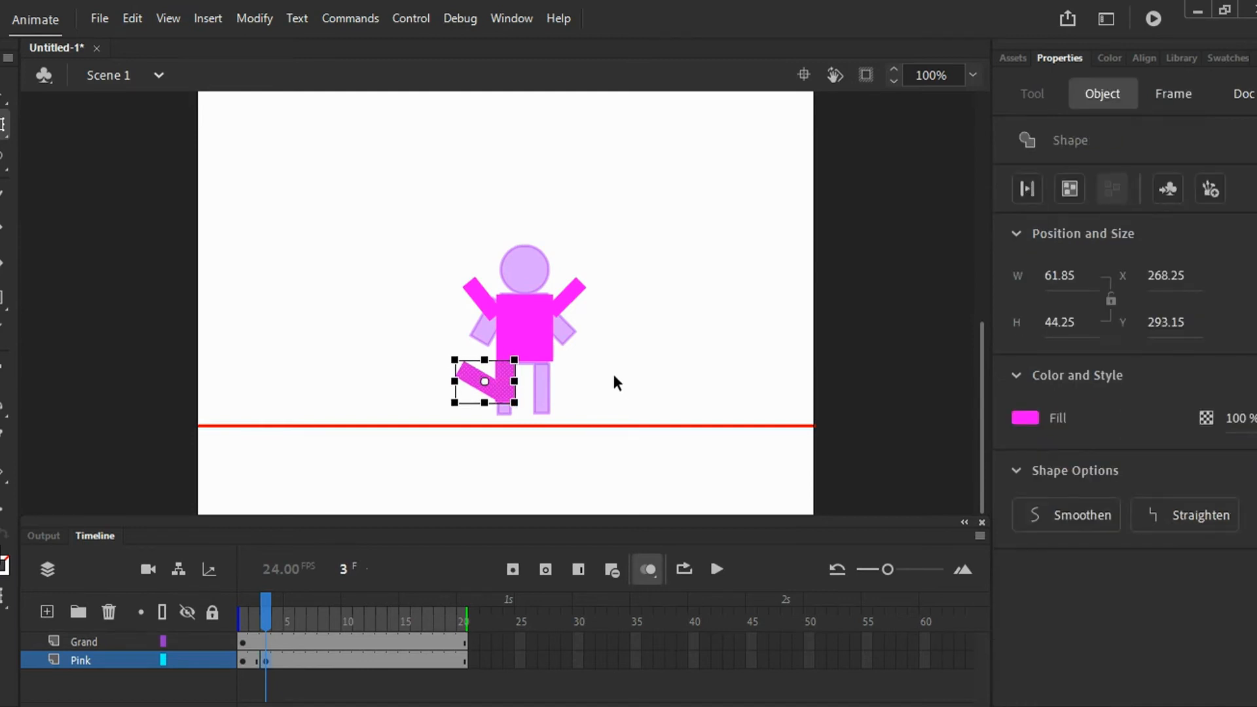
{"action": "left_click", "coordinate": [624, 354]}
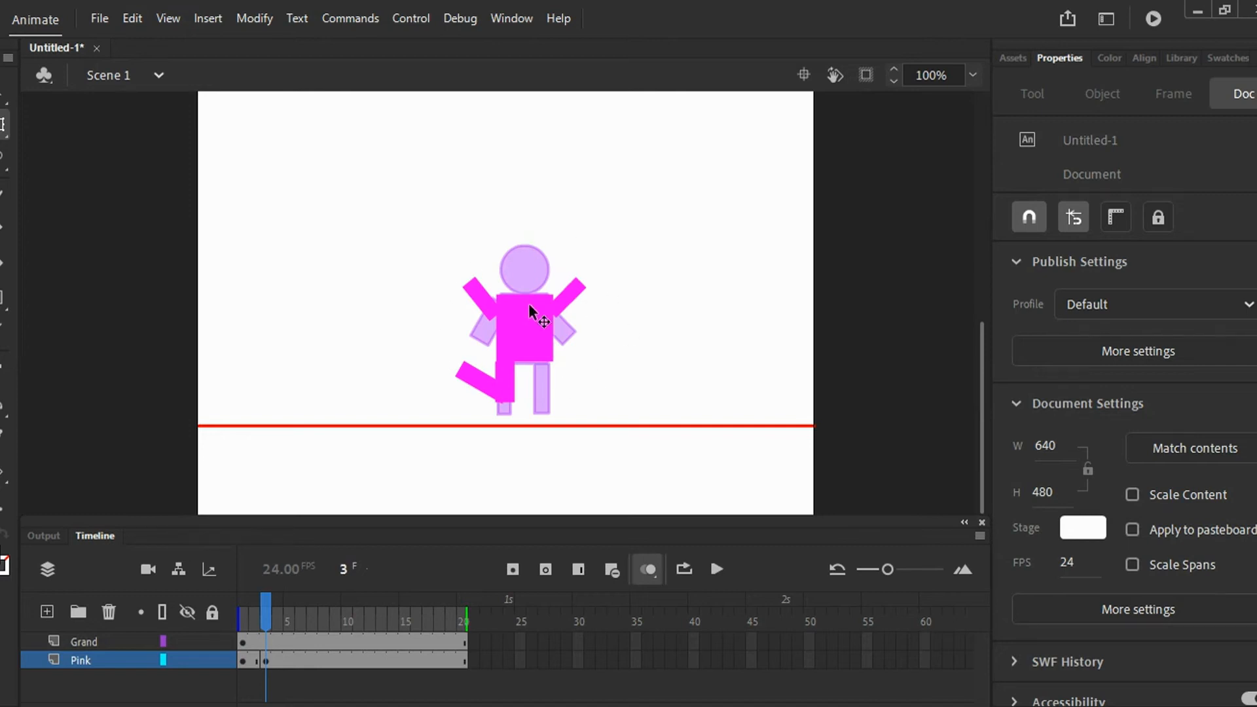
Draw two upright pink rectangles, each about 17 by 49 px, side by side in the empty area left of the figure.
{"action": "left_click", "coordinate": [4, 300]}
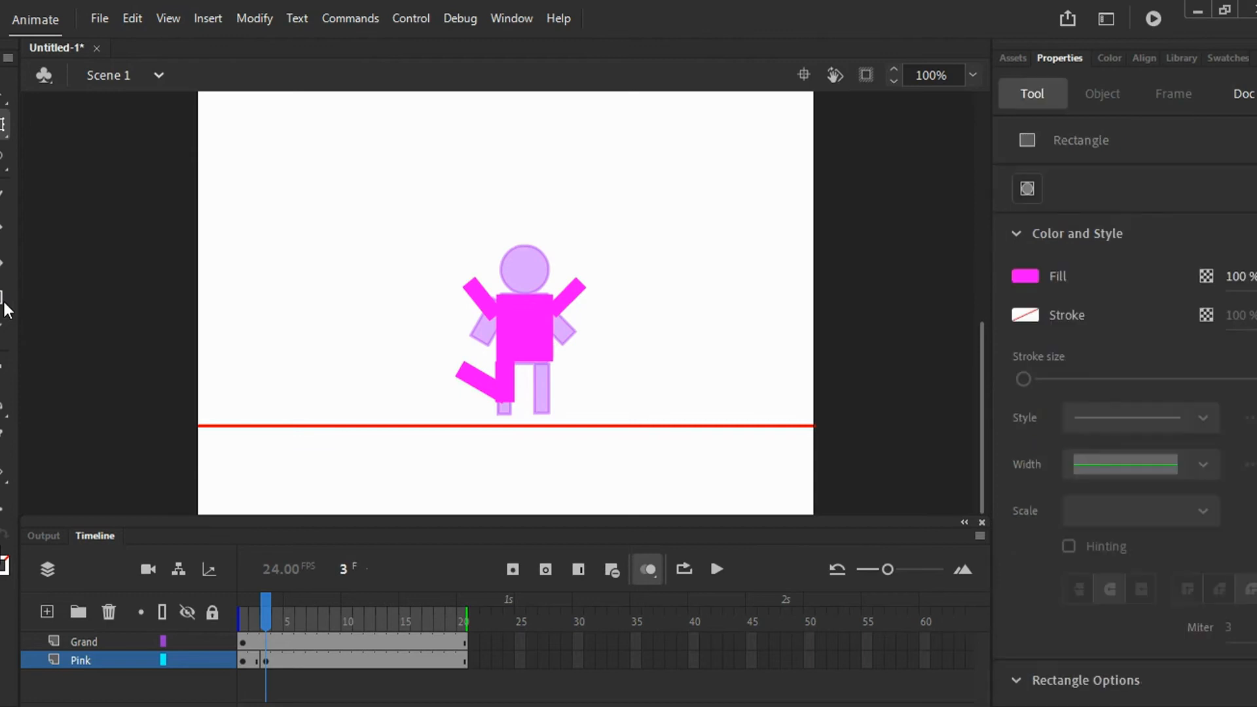
{"action": "left_click_drag", "start_coordinate": [258, 228], "coordinate": [277, 275]}
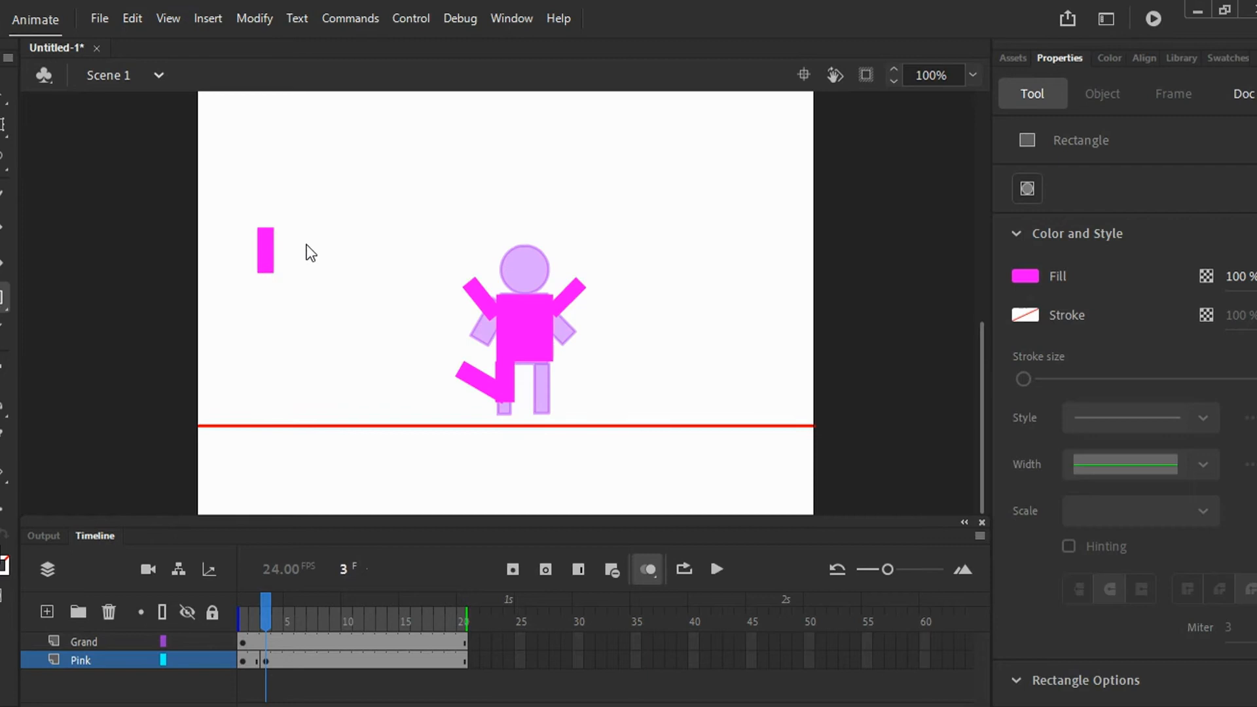
{"action": "left_click_drag", "start_coordinate": [290, 228], "coordinate": [307, 274]}
Draw a pink circle about 47.5 px across with the Oval tool, above and left of the figure's light purple head.
{"action": "key", "text": "o"}
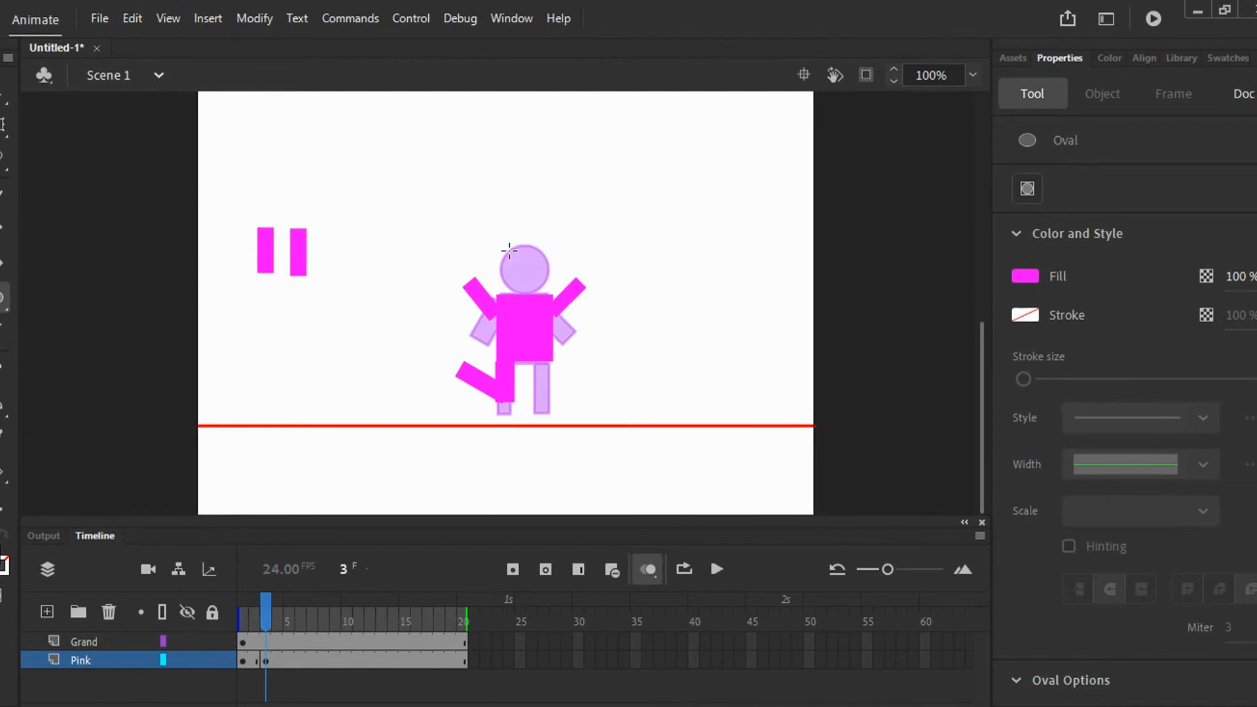
{"action": "left_click_drag", "start_coordinate": [509, 252], "coordinate": [669, 328]}
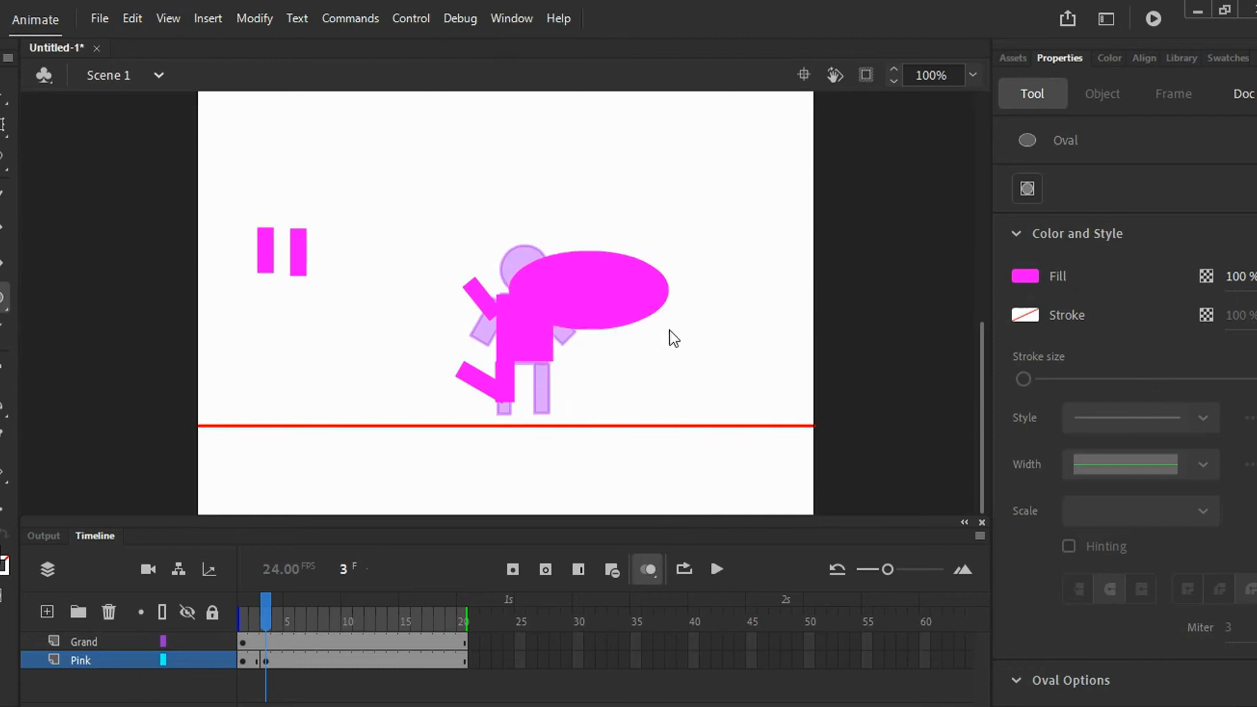
{"action": "key", "text": "ctrl+z"}
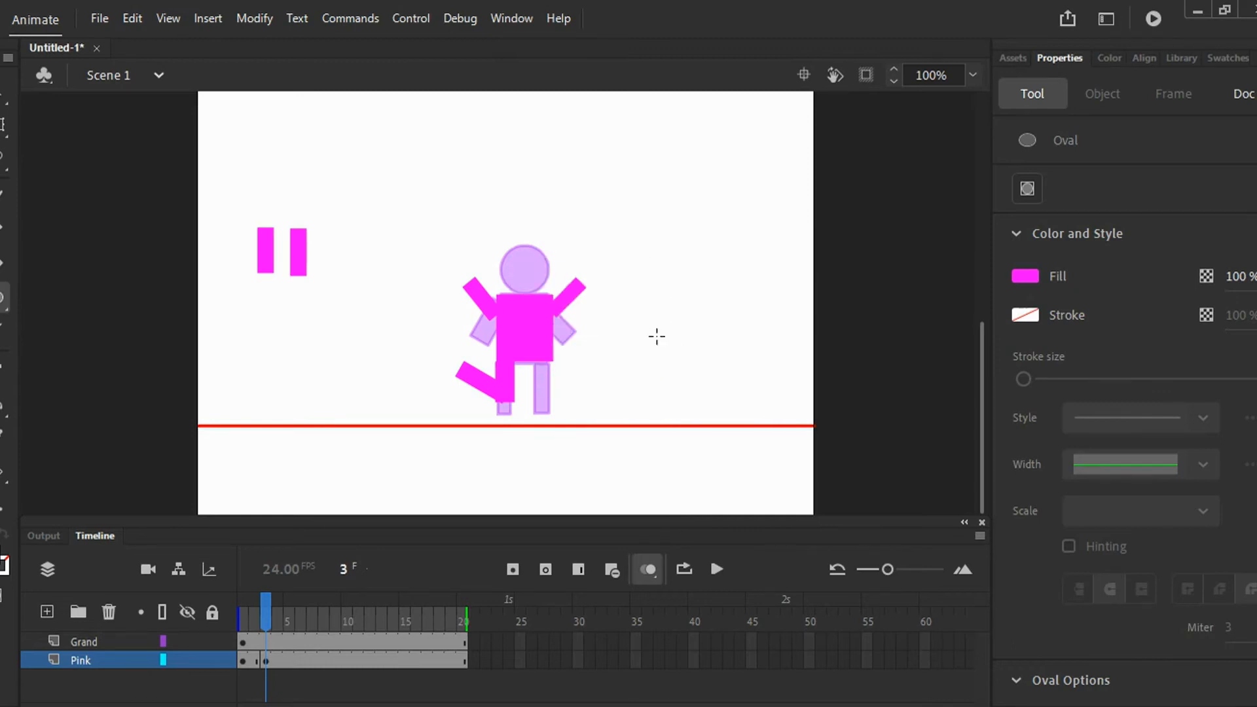
{"action": "left_click_drag", "start_coordinate": [429, 200], "coordinate": [478, 244]}
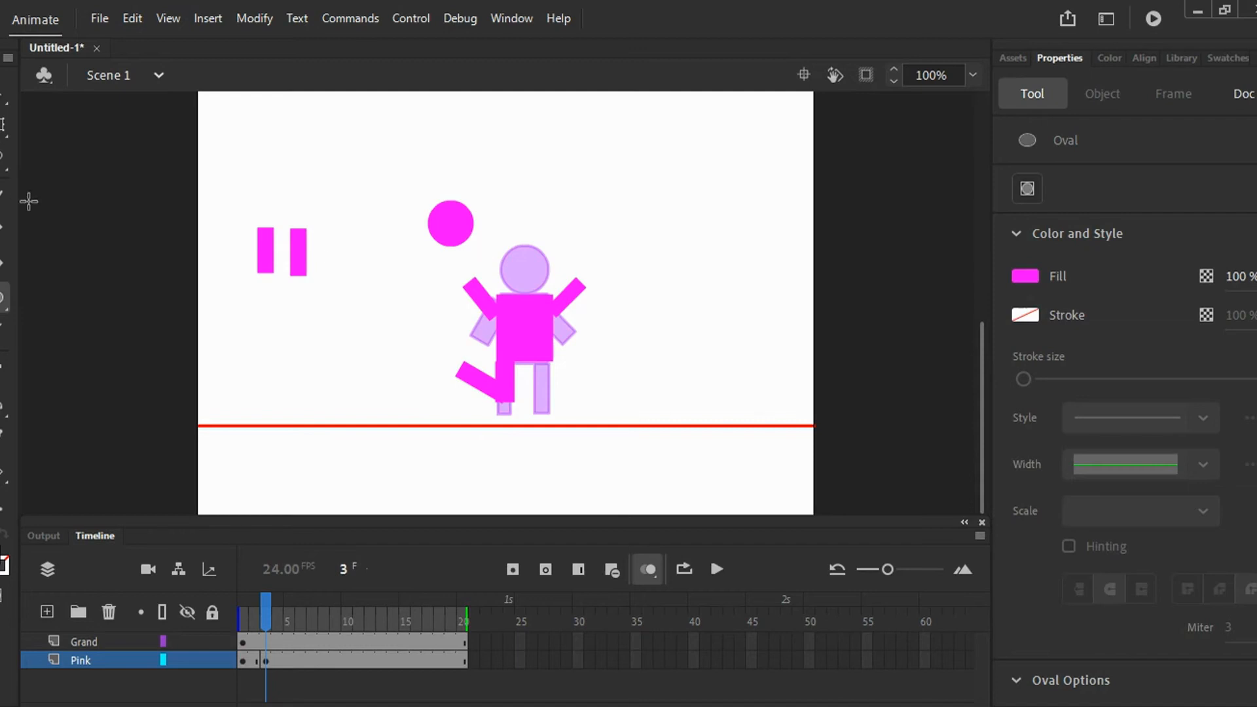
Move the pink circle onto the figure's light purple head, at about X 317, Y 174.
{"action": "left_click", "coordinate": [2, 124]}
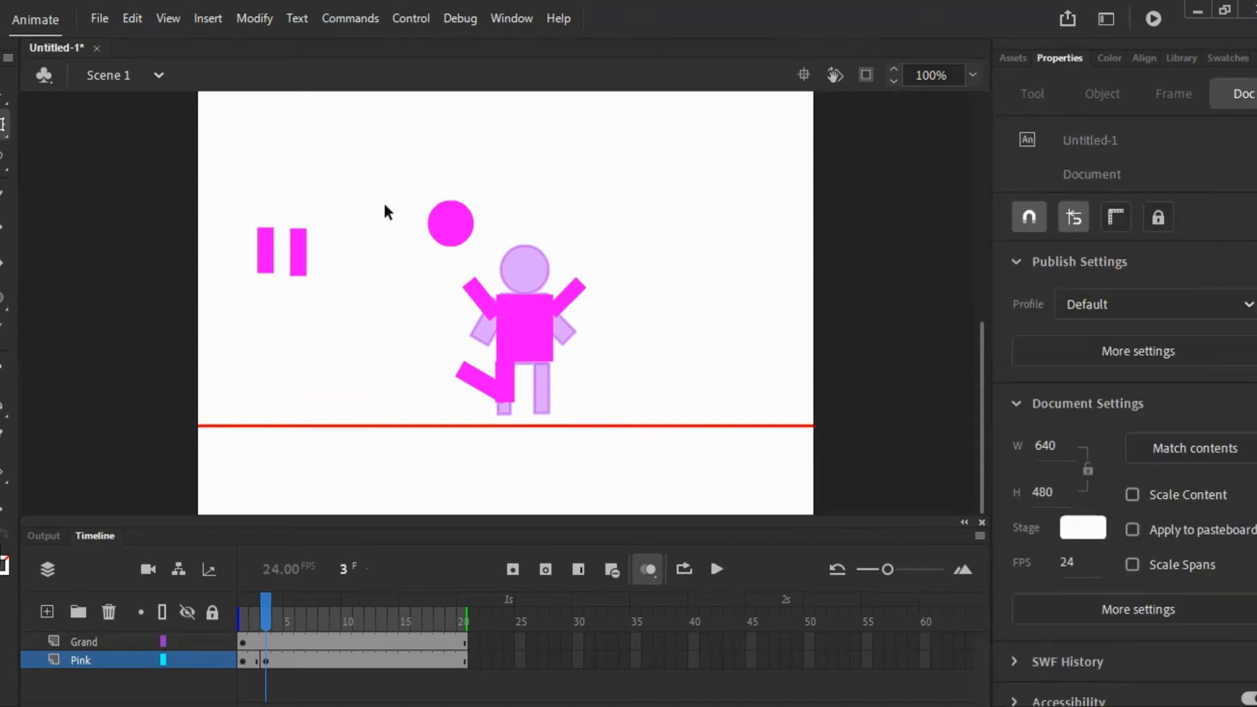
{"action": "left_click", "coordinate": [451, 227]}
{"action": "key", "text": "Right"}
{"action": "key", "text": "Right"}
{"action": "key", "text": "Right"}
{"action": "key", "text": "Right"}
{"action": "key", "text": "Right"}
{"action": "key", "text": "Right"}
{"action": "key", "text": "Right"}
{"action": "key", "text": "Right"}
{"action": "key", "text": "Right"}
{"action": "key", "text": "Right"}
{"action": "key", "text": "Right"}
{"action": "key", "text": "Right"}
{"action": "key", "text": "Right"}
{"action": "key", "text": "Right"}
{"action": "key", "text": "Right"}
{"action": "key", "text": "Right"}
{"action": "key", "text": "Right"}
{"action": "key", "text": "Right"}
{"action": "key", "text": "Right"}
{"action": "key", "text": "Right"}
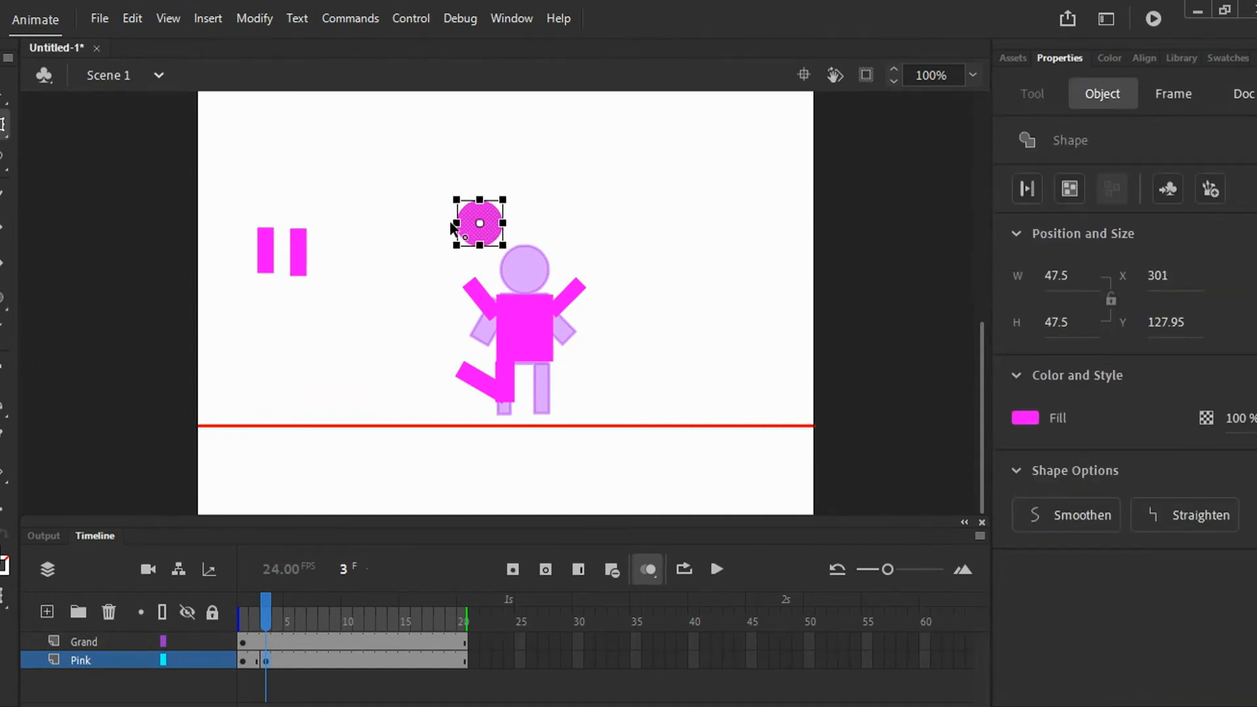
{"action": "key", "text": "Right"}
{"action": "key", "text": "Right"}
{"action": "key", "text": "Right"}
{"action": "key", "text": "Right"}
{"action": "key", "text": "Right"}
{"action": "key", "text": "Right"}
{"action": "key", "text": "Right"}
{"action": "key", "text": "Right"}
{"action": "key", "text": "Right"}
{"action": "key", "text": "Right"}
{"action": "key", "text": "Right"}
{"action": "key", "text": "Right"}
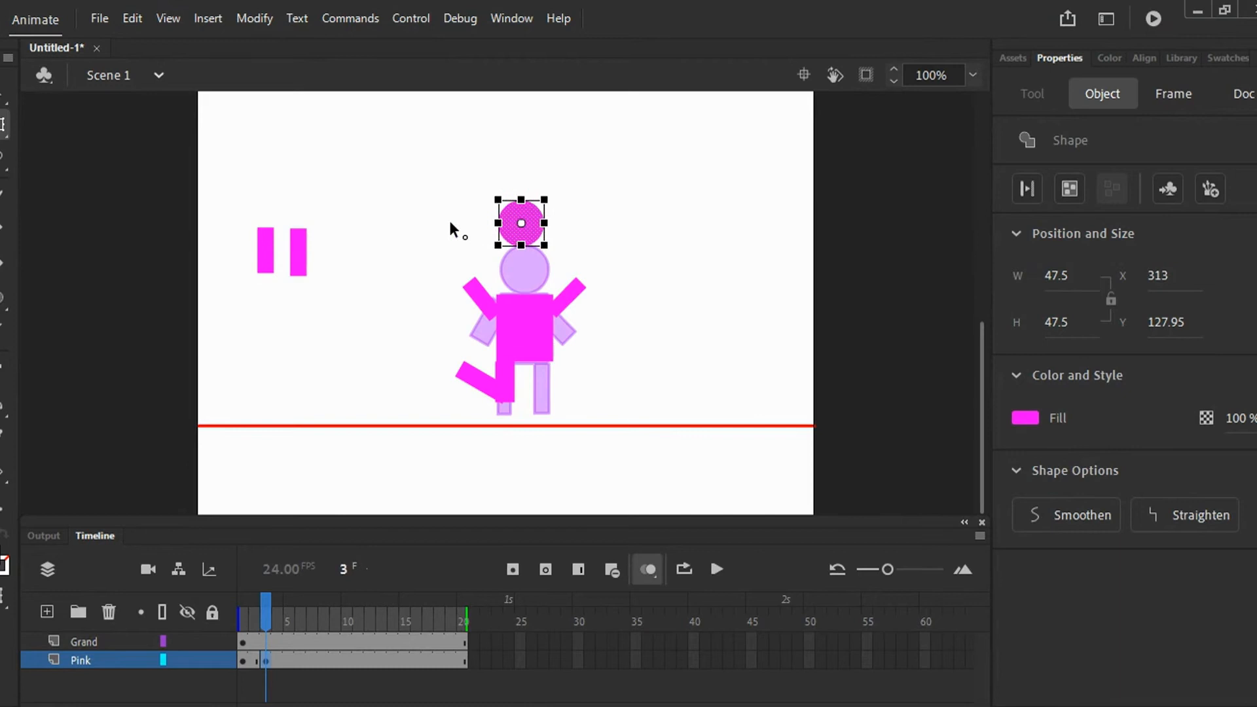
{"action": "key", "text": "Right"}
{"action": "key", "text": "Right"}
{"action": "key", "text": "Right"}
{"action": "key", "text": "Right"}
{"action": "key", "text": "Right"}
{"action": "key", "text": "Right"}
{"action": "key", "text": "Down"}
{"action": "key", "text": "Down"}
{"action": "key", "text": "Down"}
{"action": "key", "text": "Down"}
{"action": "key", "text": "Down"}
{"action": "key", "text": "Down"}
{"action": "key", "text": "Down"}
{"action": "key", "text": "Down"}
{"action": "key", "text": "Down"}
{"action": "key", "text": "Down"}
{"action": "key", "text": "Down"}
{"action": "key", "text": "Down"}
{"action": "key", "text": "Down"}
{"action": "key", "text": "Down"}
{"action": "key", "text": "Down"}
{"action": "key", "text": "Down"}
{"action": "key", "text": "Down"}
{"action": "key", "text": "Down"}
{"action": "key", "text": "Down"}
{"action": "key", "text": "Down"}
{"action": "key", "text": "Down"}
{"action": "key", "text": "Down"}
{"action": "key", "text": "Down"}
{"action": "key", "text": "Down"}
{"action": "key", "text": "Down"}
{"action": "key", "text": "Down"}
{"action": "key", "text": "Down"}
{"action": "key", "text": "Down"}
{"action": "key", "text": "Down"}
{"action": "key", "text": "Down"}
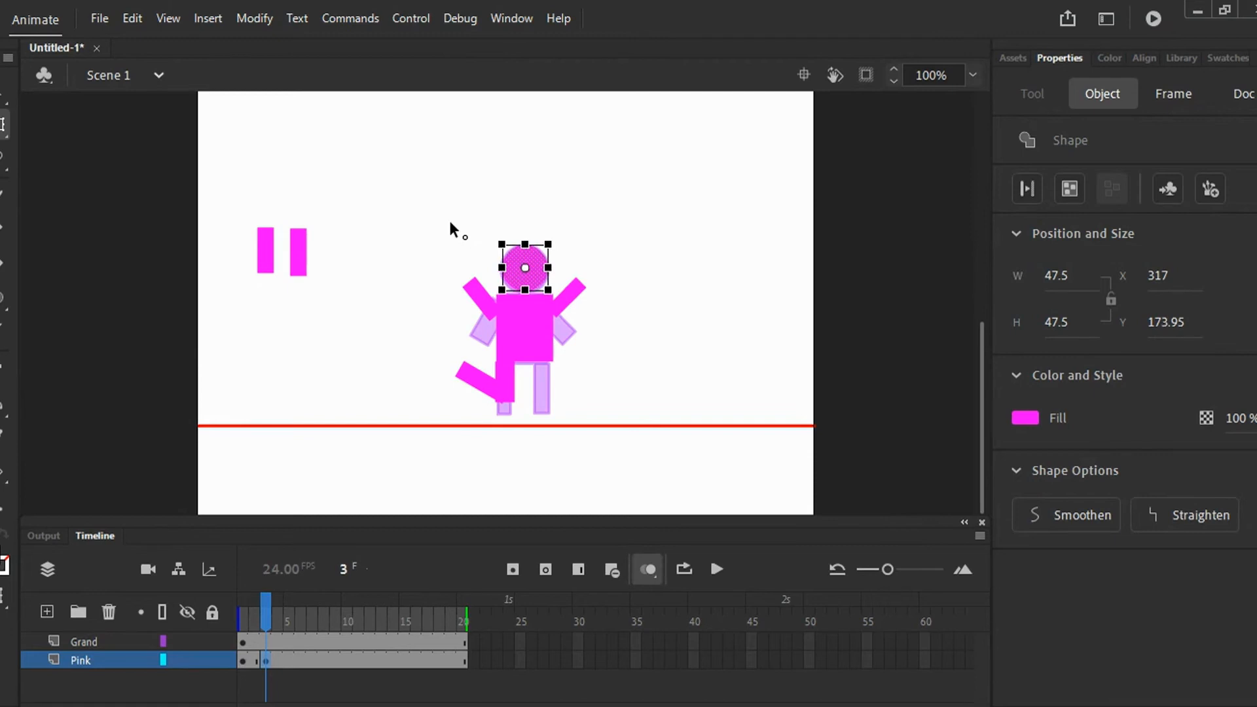
Move the right one of the two spare pink rectangles horizontally to about X 350, in line with the figure's uncovered light purple leg.
{"action": "left_click", "coordinate": [293, 262]}
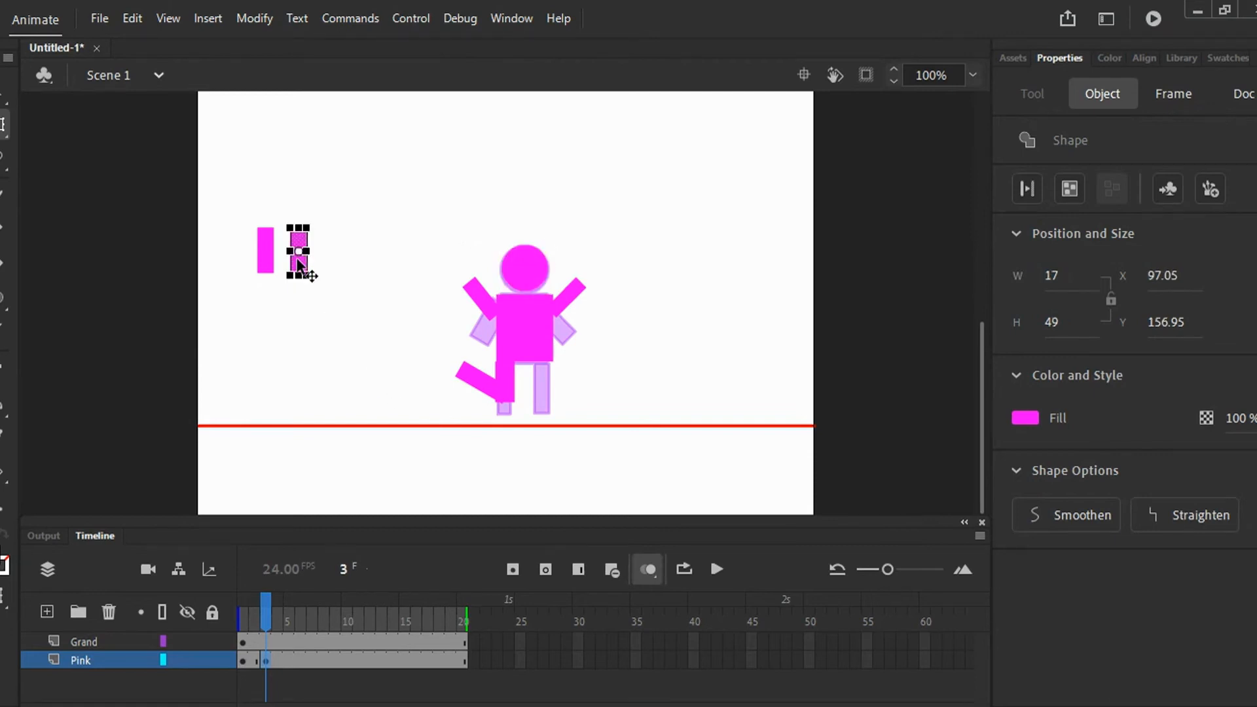
{"action": "key", "text": "Right"}
{"action": "key", "text": "Right"}
{"action": "key", "text": "Right"}
{"action": "key", "text": "Right"}
{"action": "key", "text": "Right"}
{"action": "key", "text": "Right"}
{"action": "key", "text": "Right"}
{"action": "key", "text": "Right"}
{"action": "key", "text": "Right"}
{"action": "key", "text": "Right"}
{"action": "key", "text": "Right"}
{"action": "key", "text": "Right"}
{"action": "key", "text": "Right"}
{"action": "key", "text": "Right"}
{"action": "key", "text": "Right"}
{"action": "key", "text": "Right"}
{"action": "key", "text": "Right"}
{"action": "key", "text": "Right"}
{"action": "key", "text": "Right"}
{"action": "key", "text": "Right"}
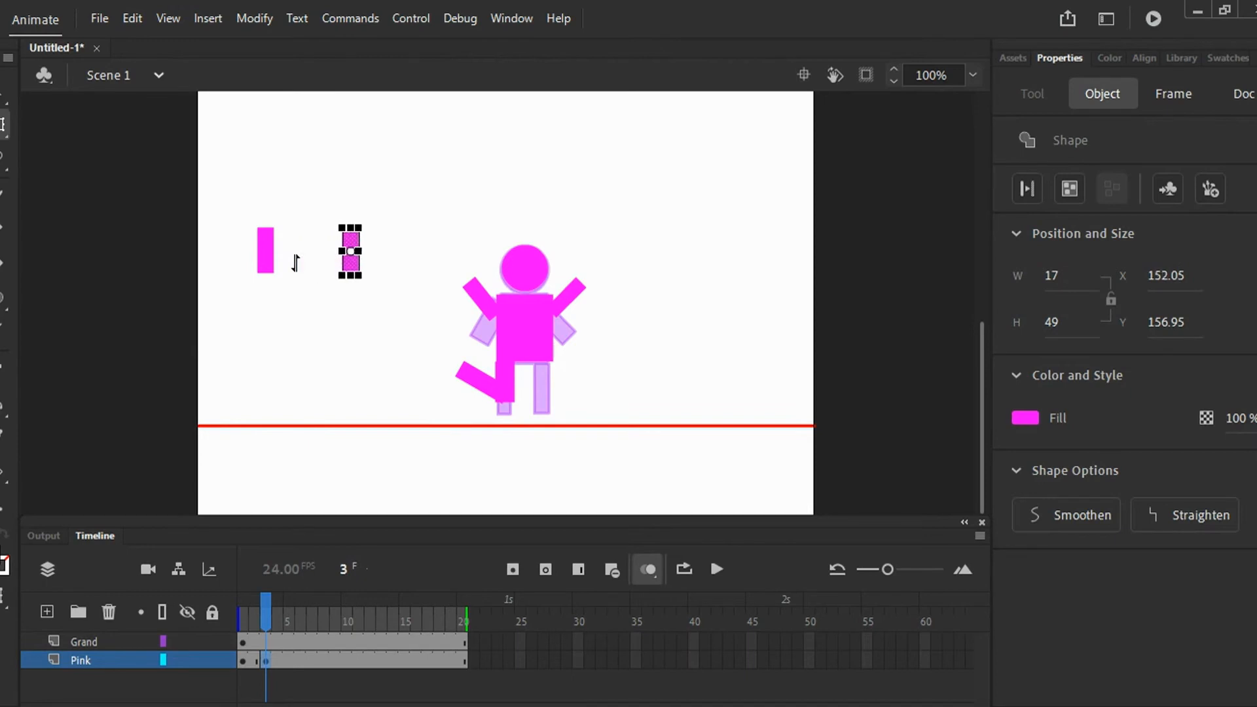
{"action": "key", "text": "Right"}
{"action": "key", "text": "Right"}
{"action": "key", "text": "Right"}
{"action": "key", "text": "Right"}
{"action": "key", "text": "Right"}
{"action": "key", "text": "Right"}
{"action": "key", "text": "Right"}
{"action": "key", "text": "Right"}
{"action": "key", "text": "Right"}
{"action": "key", "text": "Right"}
{"action": "key", "text": "Right"}
{"action": "key", "text": "Right"}
{"action": "key", "text": "Right"}
{"action": "key", "text": "Right"}
{"action": "key", "text": "Right"}
{"action": "key", "text": "Right"}
{"action": "key", "text": "Right"}
{"action": "key", "text": "Right"}
{"action": "key", "text": "Right"}
{"action": "key", "text": "Right"}
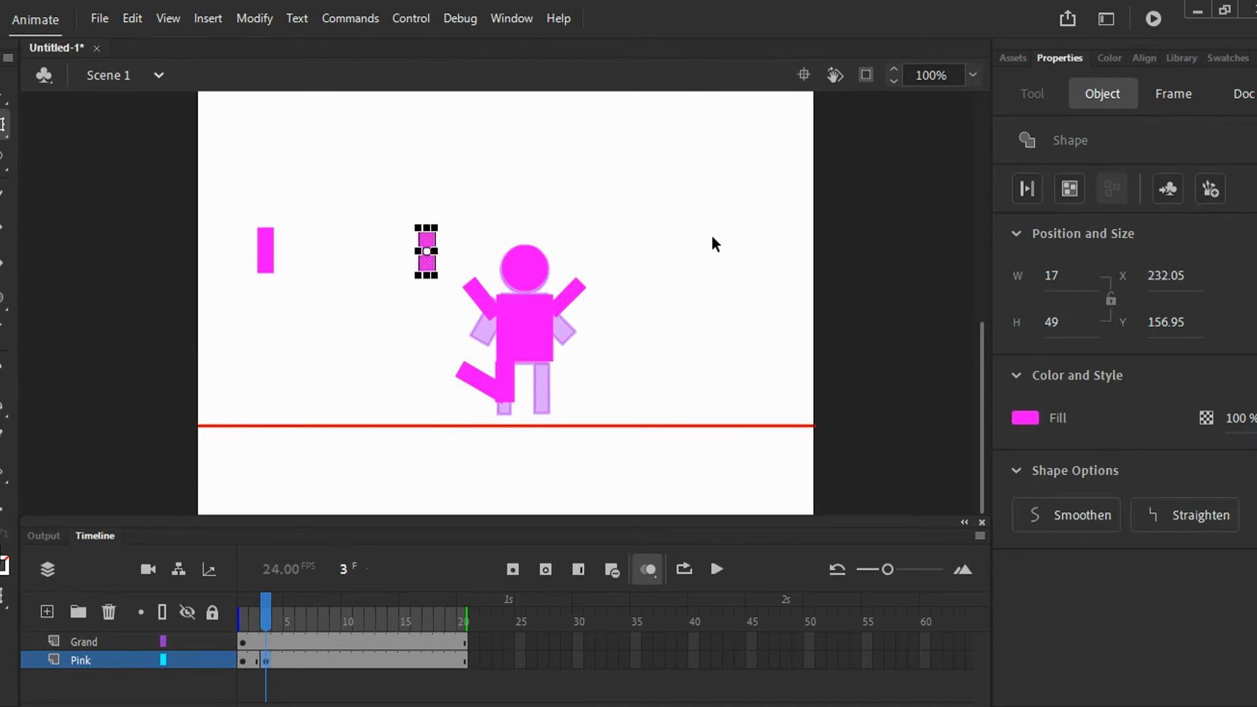
{"action": "key", "text": "Right"}
{"action": "key", "text": "Right"}
{"action": "key", "text": "Right"}
{"action": "key", "text": "Right"}
{"action": "key", "text": "Right"}
{"action": "key", "text": "Right"}
{"action": "key", "text": "Right"}
{"action": "key", "text": "Right"}
{"action": "key", "text": "Right"}
{"action": "key", "text": "Right"}
{"action": "key", "text": "Right"}
{"action": "key", "text": "Right"}
{"action": "key", "text": "Right"}
{"action": "key", "text": "Right"}
{"action": "key", "text": "Right"}
{"action": "key", "text": "Right"}
{"action": "key", "text": "Right"}
{"action": "key", "text": "Right"}
{"action": "key", "text": "Right"}
{"action": "key", "text": "Right"}
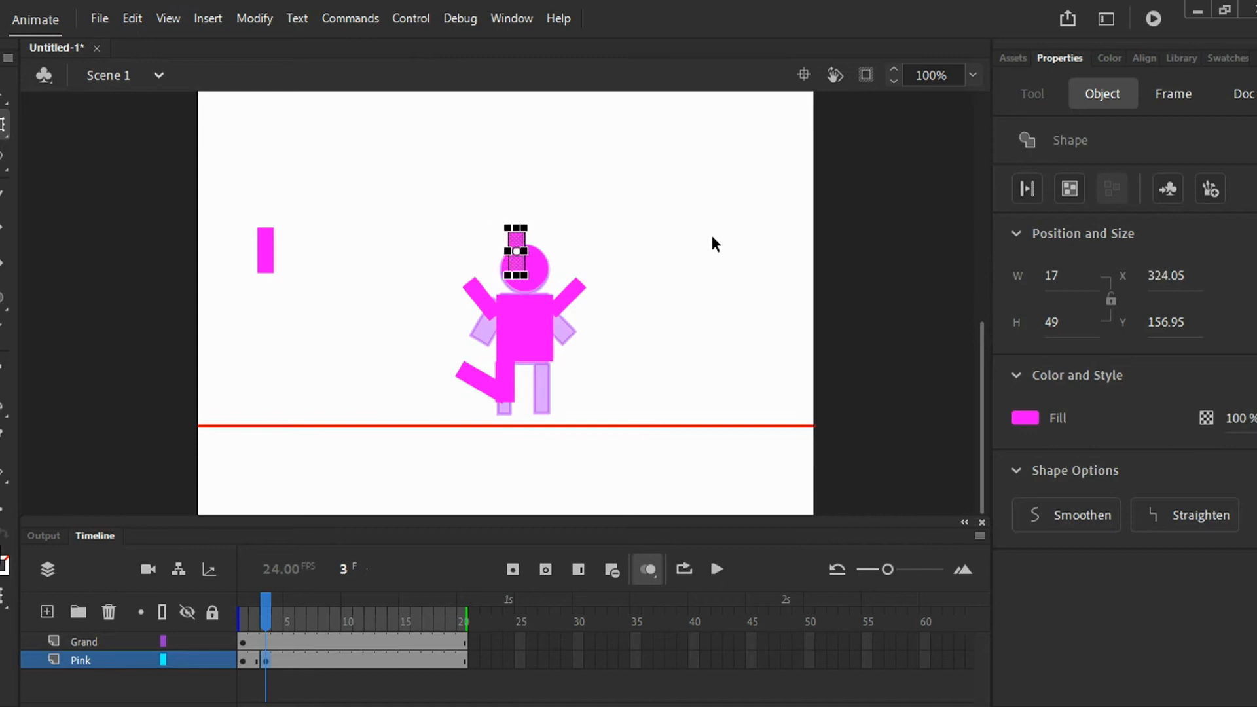
{"action": "key", "text": "Right"}
{"action": "key", "text": "Right"}
{"action": "key", "text": "Right"}
{"action": "key", "text": "Right"}
{"action": "key", "text": "Right"}
{"action": "key", "text": "Right"}
{"action": "key", "text": "Right"}
{"action": "key", "text": "Right"}
{"action": "key", "text": "Right"}
{"action": "key", "text": "Right"}
{"action": "key", "text": "Right"}
{"action": "key", "text": "Right"}
{"action": "key", "text": "Right"}
{"action": "key", "text": "Right"}
{"action": "key", "text": "Right"}
{"action": "key", "text": "Right"}
{"action": "key", "text": "Right"}
{"action": "key", "text": "Right"}
{"action": "key", "text": "Right"}
{"action": "key", "text": "Right"}
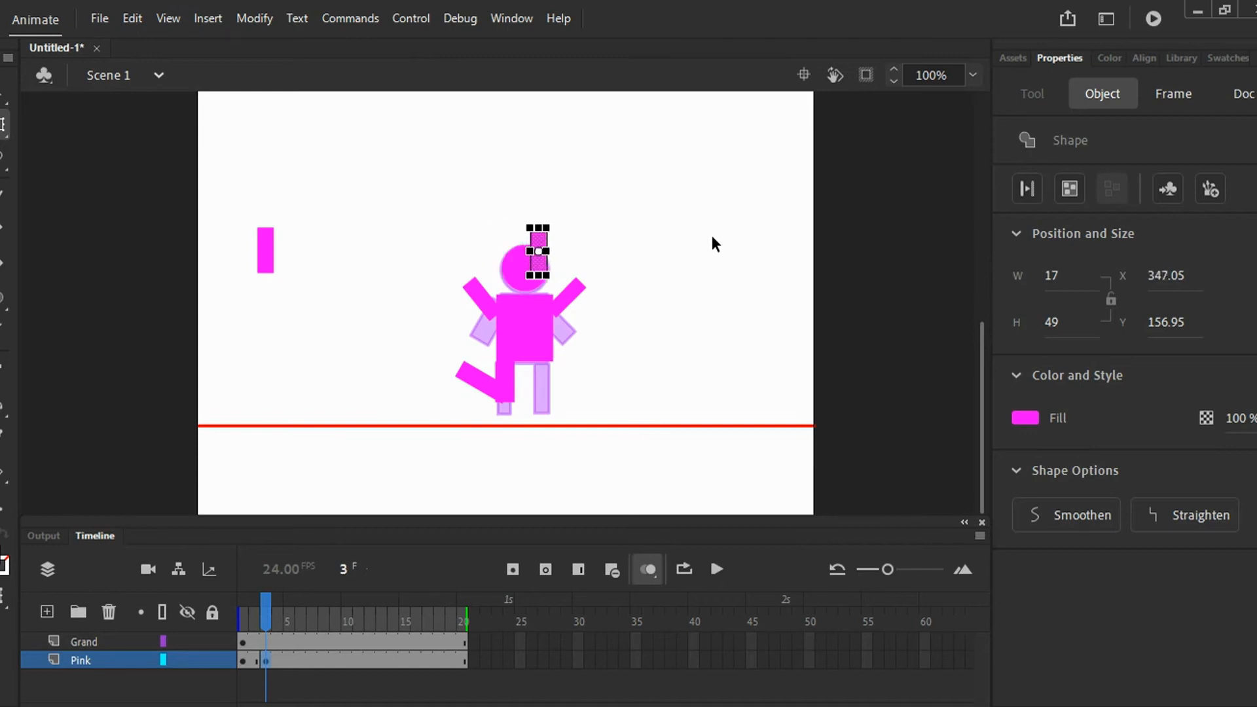
{"action": "key", "text": "Left"}
{"action": "key", "text": "Left"}
{"action": "key", "text": "Left"}
{"action": "key", "text": "Left"}
{"action": "key", "text": "Left"}
{"action": "key", "text": "Left"}
{"action": "key", "text": "Left"}
{"action": "key", "text": "Right"}
{"action": "key", "text": "Right"}
Move the selected pink rectangle down and to the right of the figure, into the empty area at about X 411, Y 264.
{"action": "key", "text": "Down"}
{"action": "key", "text": "Down"}
{"action": "key", "text": "Down"}
{"action": "key", "text": "Down"}
{"action": "key", "text": "Down"}
{"action": "key", "text": "Down"}
{"action": "key", "text": "Down"}
{"action": "key", "text": "Down"}
{"action": "key", "text": "Down"}
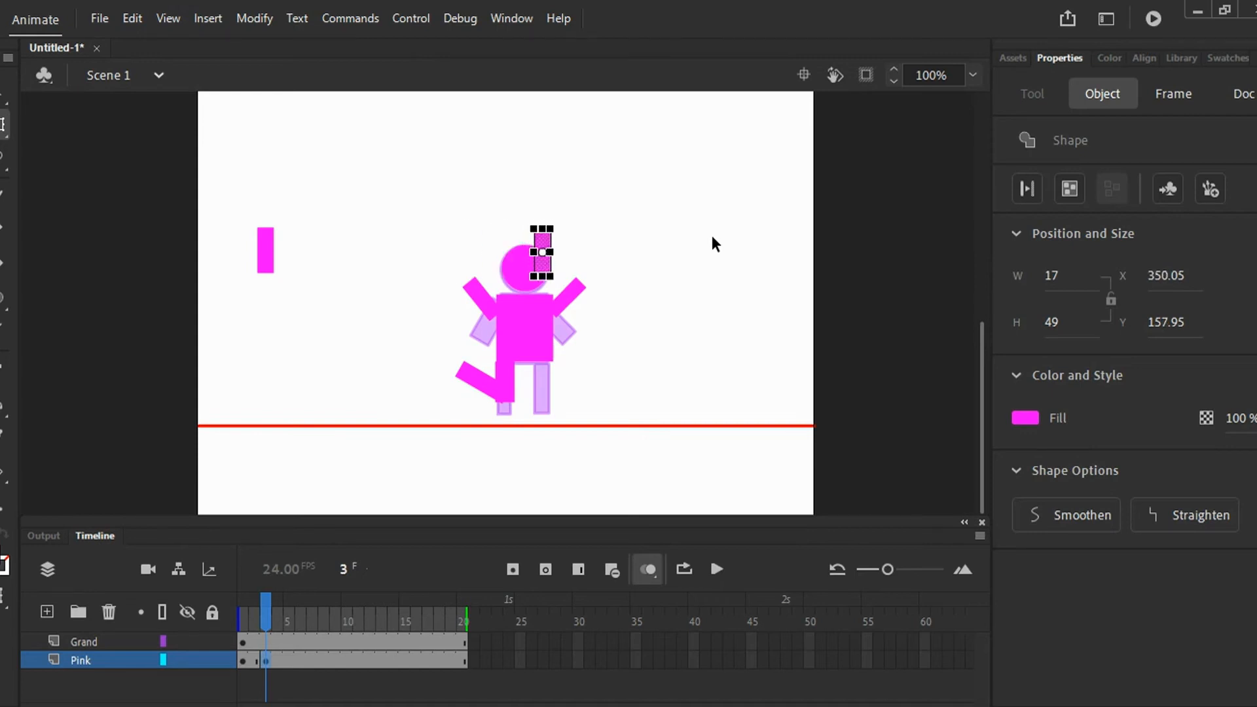
{"action": "key", "text": "Down"}
{"action": "key", "text": "Down"}
{"action": "key", "text": "Down"}
{"action": "key", "text": "Down"}
{"action": "key", "text": "Down"}
{"action": "key", "text": "Down"}
{"action": "key", "text": "Down"}
{"action": "key", "text": "Down"}
{"action": "key", "text": "Down"}
{"action": "key", "text": "Down"}
{"action": "key", "text": "Down"}
{"action": "key", "text": "Down"}
{"action": "key", "text": "Down"}
{"action": "key", "text": "Down"}
{"action": "key", "text": "Down"}
{"action": "key", "text": "Down"}
{"action": "key", "text": "Down"}
{"action": "key", "text": "Down"}
{"action": "key", "text": "Down"}
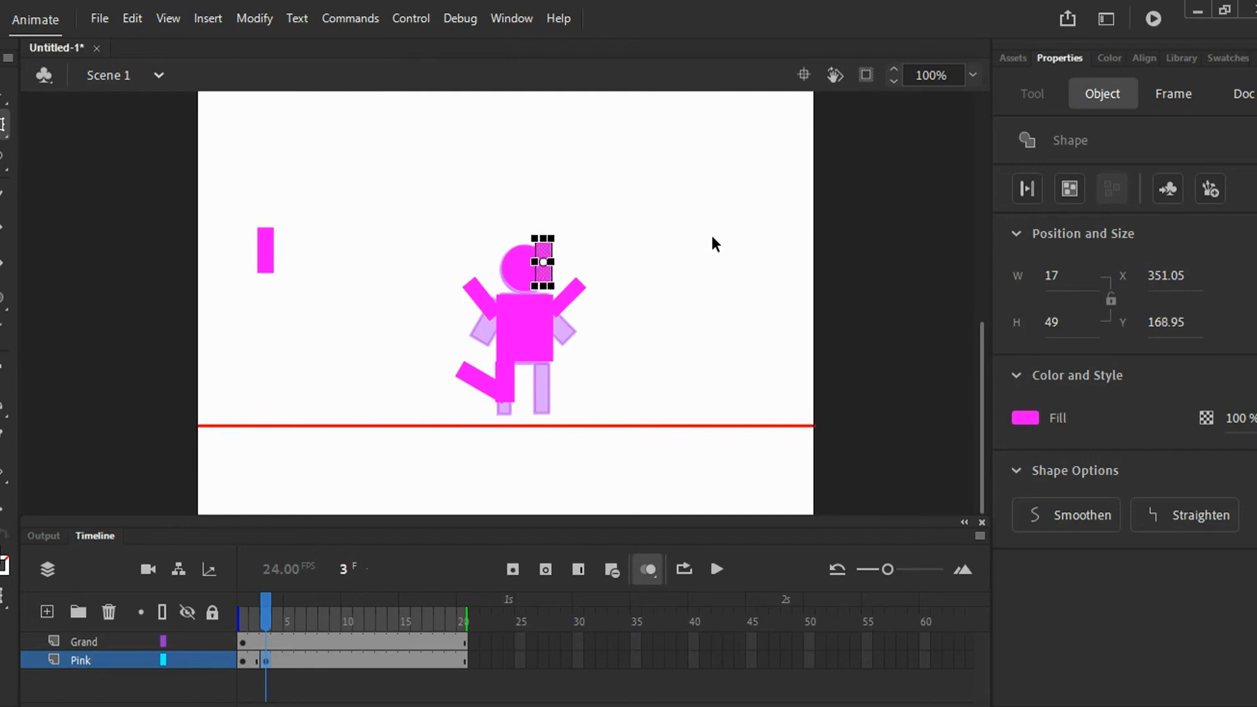
{"action": "key", "text": "Down"}
{"action": "key", "text": "Down"}
{"action": "key", "text": "Down"}
{"action": "key", "text": "Down"}
{"action": "key", "text": "Down"}
{"action": "key", "text": "Down"}
{"action": "key", "text": "Down"}
{"action": "key", "text": "Left"}
{"action": "key", "text": "Down"}
{"action": "key", "text": "Down"}
{"action": "key", "text": "Down"}
{"action": "key", "text": "Down"}
{"action": "key", "text": "Down"}
{"action": "key", "text": "Down"}
{"action": "key", "text": "Down"}
{"action": "key", "text": "Down"}
{"action": "key", "text": "Down"}
{"action": "key", "text": "Down"}
{"action": "key", "text": "Down"}
{"action": "key", "text": "Down"}
{"action": "key", "text": "Down"}
{"action": "key", "text": "Down"}
{"action": "key", "text": "Down"}
{"action": "key", "text": "Down"}
{"action": "key", "text": "Down"}
{"action": "key", "text": "Down"}
{"action": "key", "text": "Down"}
{"action": "key", "text": "Down"}
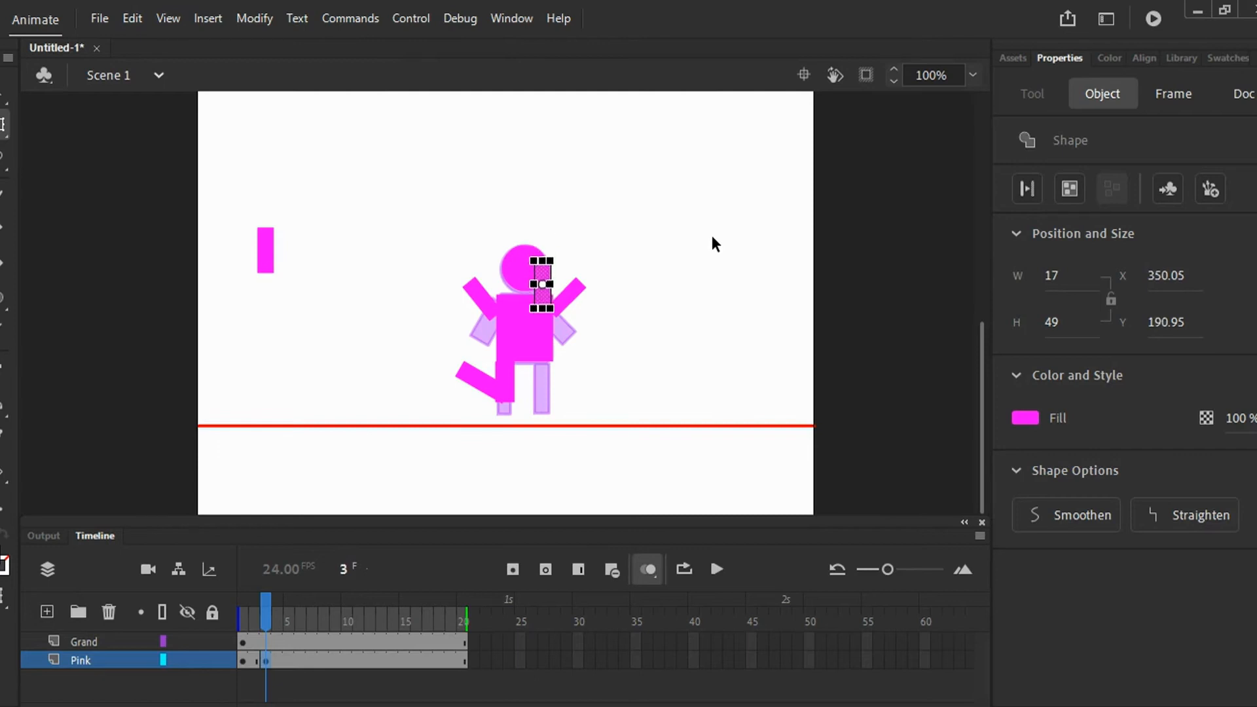
{"action": "key", "text": "Right"}
{"action": "key", "text": "Right"}
{"action": "key", "text": "Right"}
{"action": "key", "text": "Right"}
{"action": "key", "text": "Right"}
{"action": "key", "text": "Right"}
{"action": "key", "text": "Right"}
{"action": "key", "text": "Right"}
{"action": "key", "text": "Right"}
{"action": "key", "text": "Right"}
{"action": "key", "text": "Right"}
{"action": "key", "text": "Right"}
{"action": "key", "text": "Right"}
{"action": "key", "text": "Right"}
{"action": "key", "text": "Right"}
{"action": "key", "text": "Right"}
{"action": "key", "text": "Right"}
{"action": "key", "text": "Right"}
{"action": "key", "text": "Right"}
{"action": "key", "text": "Right"}
{"action": "key", "text": "Right"}
{"action": "key", "text": "Right"}
{"action": "key", "text": "Right"}
{"action": "key", "text": "Right"}
{"action": "key", "text": "Right"}
{"action": "key", "text": "Right"}
{"action": "key", "text": "Right"}
{"action": "key", "text": "Right"}
{"action": "key", "text": "Right"}
{"action": "key", "text": "Right"}
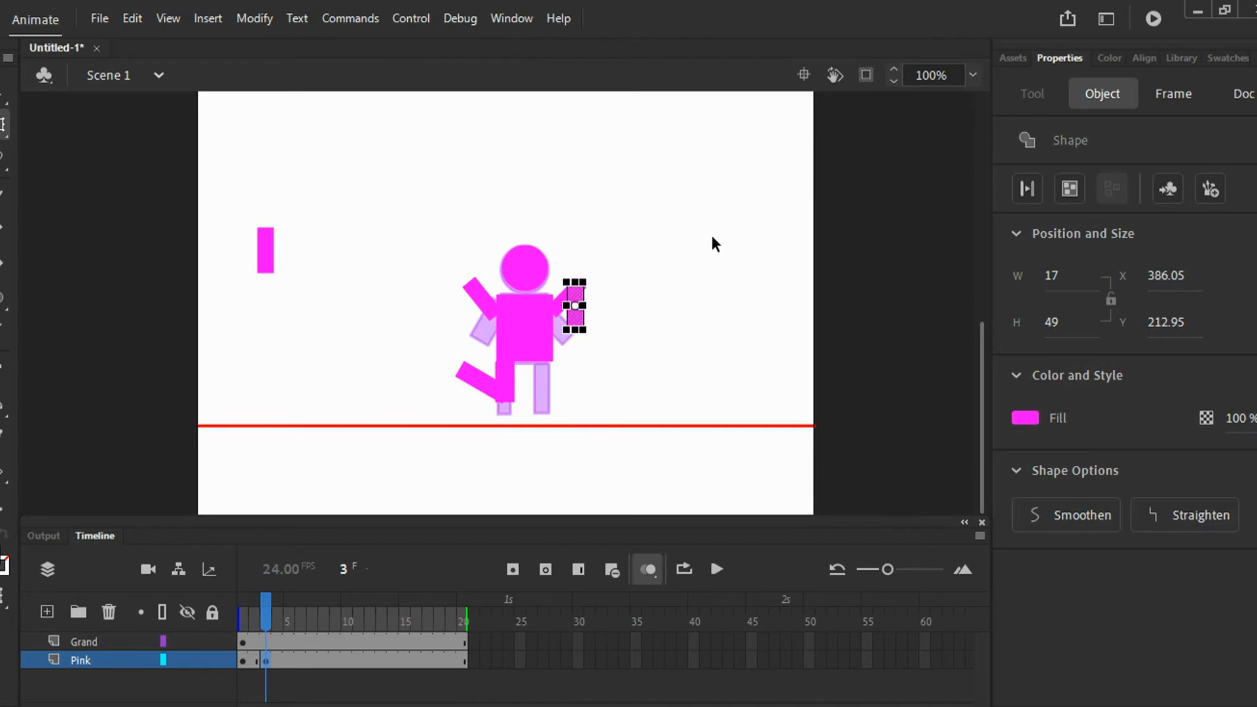
{"action": "key", "text": "Right"}
{"action": "key", "text": "Right"}
{"action": "key", "text": "Right"}
{"action": "key", "text": "Right"}
{"action": "key", "text": "Right"}
{"action": "key", "text": "Right"}
{"action": "key", "text": "Right"}
{"action": "key", "text": "Right"}
{"action": "key", "text": "Right"}
{"action": "key", "text": "Right"}
{"action": "key", "text": "Right"}
{"action": "key", "text": "Down"}
{"action": "key", "text": "Down"}
{"action": "key", "text": "Down"}
{"action": "key", "text": "Down"}
{"action": "key", "text": "Down"}
{"action": "key", "text": "Down"}
{"action": "key", "text": "Down"}
{"action": "key", "text": "Down"}
{"action": "key", "text": "Down"}
{"action": "key", "text": "Down"}
{"action": "key", "text": "Down"}
{"action": "key", "text": "Down"}
{"action": "key", "text": "Down"}
{"action": "key", "text": "Down"}
{"action": "key", "text": "Down"}
{"action": "key", "text": "Down"}
{"action": "key", "text": "Down"}
{"action": "key", "text": "Down"}
{"action": "key", "text": "Down"}
{"action": "key", "text": "Down"}
{"action": "key", "text": "Down"}
{"action": "key", "text": "Down"}
{"action": "key", "text": "Down"}
{"action": "key", "text": "Down"}
{"action": "key", "text": "Down"}
{"action": "key", "text": "Down"}
{"action": "key", "text": "Down"}
{"action": "key", "text": "Up"}
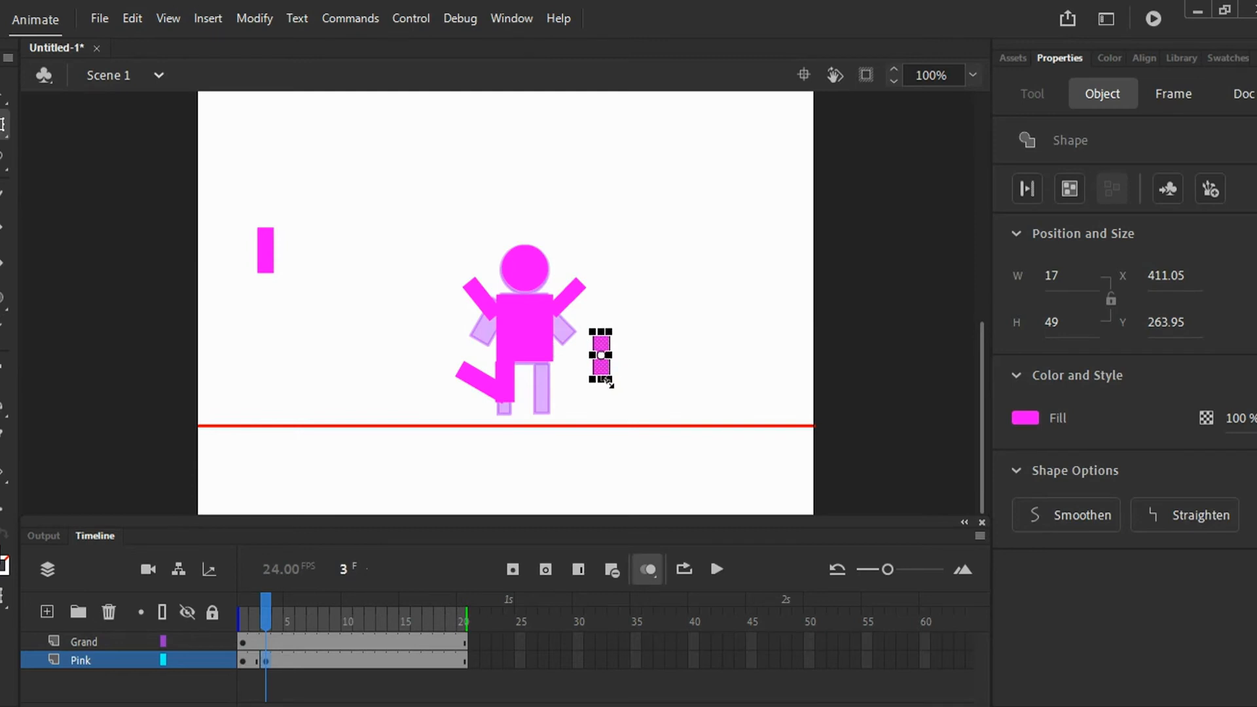
Shorten the pink rectangle right of the figure to about 29 px high, keeping its width and centre, and deselect it.
{"action": "left_click_drag", "start_coordinate": [612, 378], "coordinate": [609, 370]}
{"action": "key", "text": "ctrl+z"}
{"action": "key", "text": "ctrl+y"}
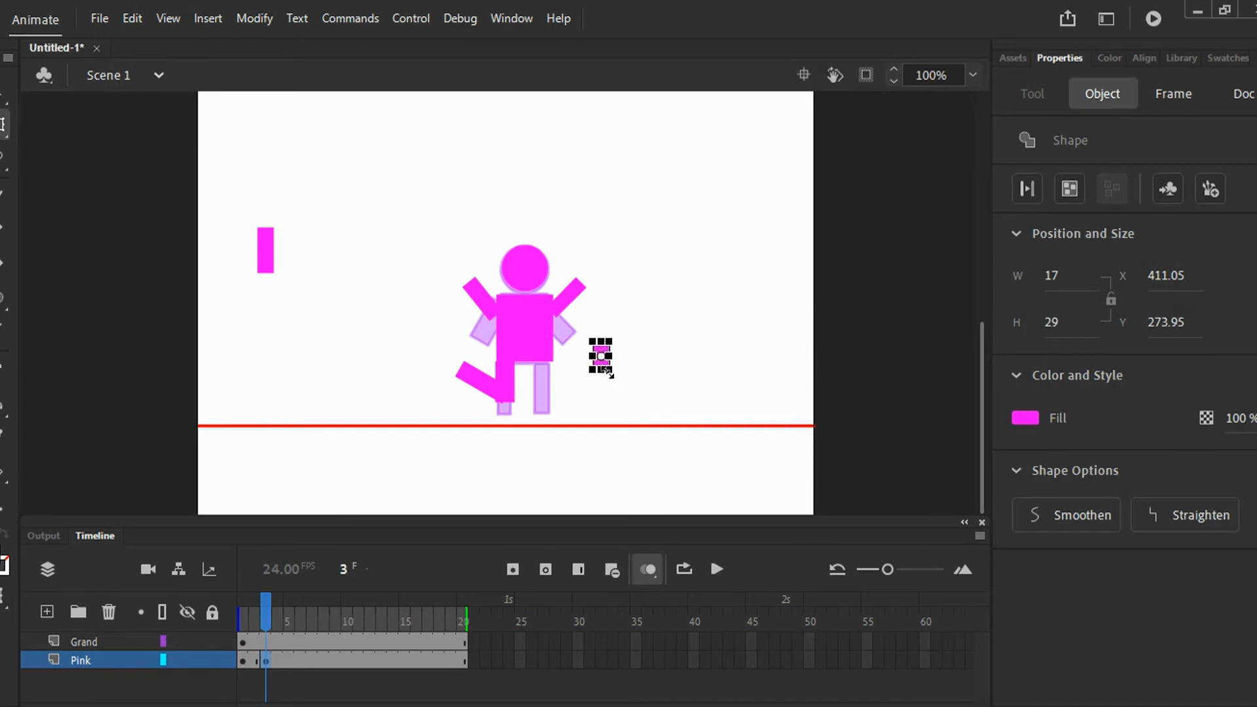
{"action": "left_click", "coordinate": [688, 378]}
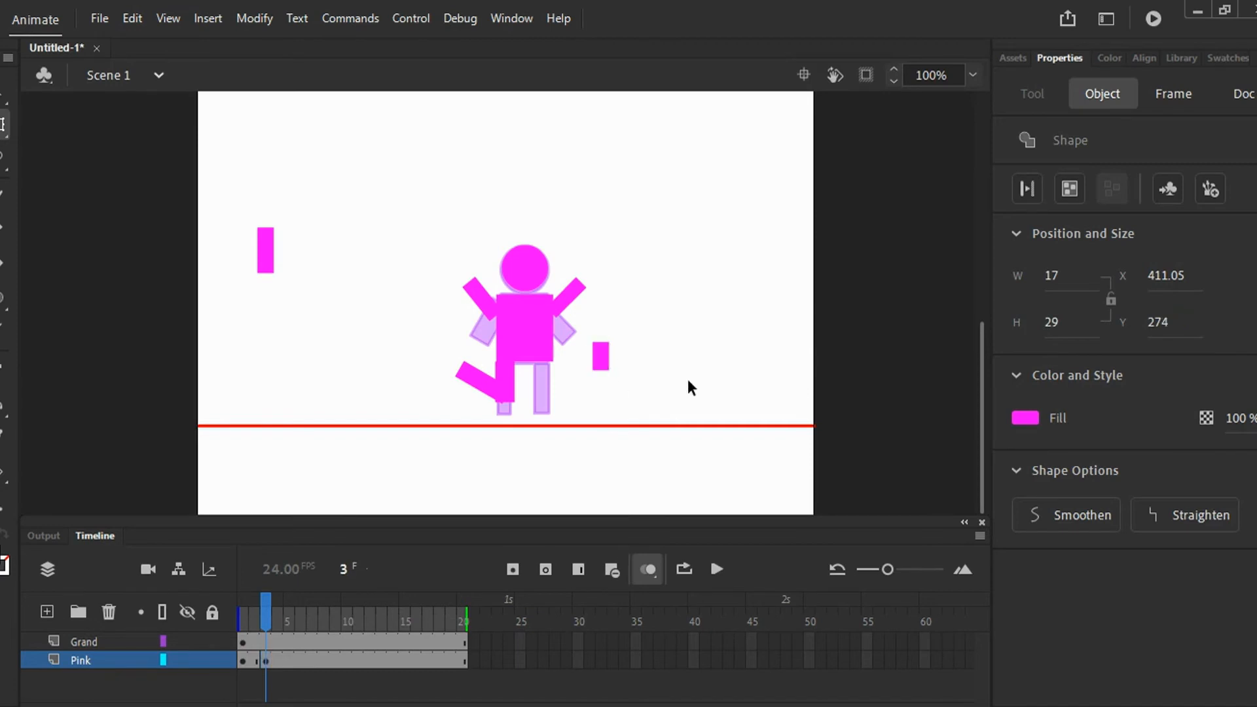
Move the short pink rectangle right of the figure horizontally to about X 350, in line with the uncovered light purple leg.
{"action": "left_click", "coordinate": [597, 356]}
{"action": "key", "text": "Left"}
{"action": "key", "text": "Left"}
{"action": "key", "text": "Left"}
{"action": "key", "text": "Left"}
{"action": "key", "text": "Left"}
{"action": "key", "text": "Left"}
{"action": "key", "text": "Left"}
{"action": "key", "text": "Left"}
{"action": "key", "text": "Left"}
{"action": "key", "text": "Left"}
{"action": "key", "text": "Left"}
{"action": "key", "text": "Left"}
{"action": "key", "text": "Left"}
{"action": "key", "text": "Left"}
{"action": "key", "text": "Left"}
{"action": "key", "text": "Left"}
{"action": "key", "text": "Left"}
{"action": "key", "text": "Left"}
{"action": "key", "text": "Left"}
{"action": "key", "text": "Left"}
{"action": "key", "text": "Left"}
{"action": "key", "text": "Left"}
{"action": "key", "text": "Left"}
{"action": "key", "text": "Left"}
{"action": "key", "text": "Left"}
{"action": "key", "text": "Left"}
{"action": "key", "text": "Left"}
{"action": "key", "text": "Left"}
{"action": "key", "text": "Left"}
{"action": "key", "text": "Left"}
{"action": "key", "text": "Left"}
{"action": "key", "text": "Left"}
{"action": "key", "text": "Left"}
{"action": "key", "text": "Left"}
{"action": "key", "text": "Left"}
{"action": "key", "text": "Left"}
{"action": "key", "text": "Left"}
{"action": "key", "text": "Left"}
{"action": "key", "text": "Left"}
{"action": "key", "text": "Left"}
{"action": "key", "text": "Right"}
Lower the short pink rectangle over the top of the uncovered light purple leg, at about Y 298, and deselect it.
{"action": "key", "text": "Down"}
{"action": "key", "text": "Down"}
{"action": "key", "text": "Down"}
{"action": "key", "text": "Down"}
{"action": "key", "text": "Down"}
{"action": "key", "text": "Down"}
{"action": "key", "text": "Down"}
{"action": "key", "text": "Down"}
{"action": "key", "text": "Down"}
{"action": "key", "text": "Down"}
{"action": "key", "text": "Down"}
{"action": "key", "text": "Down"}
{"action": "key", "text": "Down"}
{"action": "key", "text": "Down"}
{"action": "key", "text": "Down"}
{"action": "key", "text": "Down"}
{"action": "key", "text": "Down"}
{"action": "key", "text": "Down"}
{"action": "key", "text": "Down"}
{"action": "key", "text": "Down"}
{"action": "key", "text": "Up"}
{"action": "key", "text": "Up"}
{"action": "left_click", "coordinate": [599, 360]}
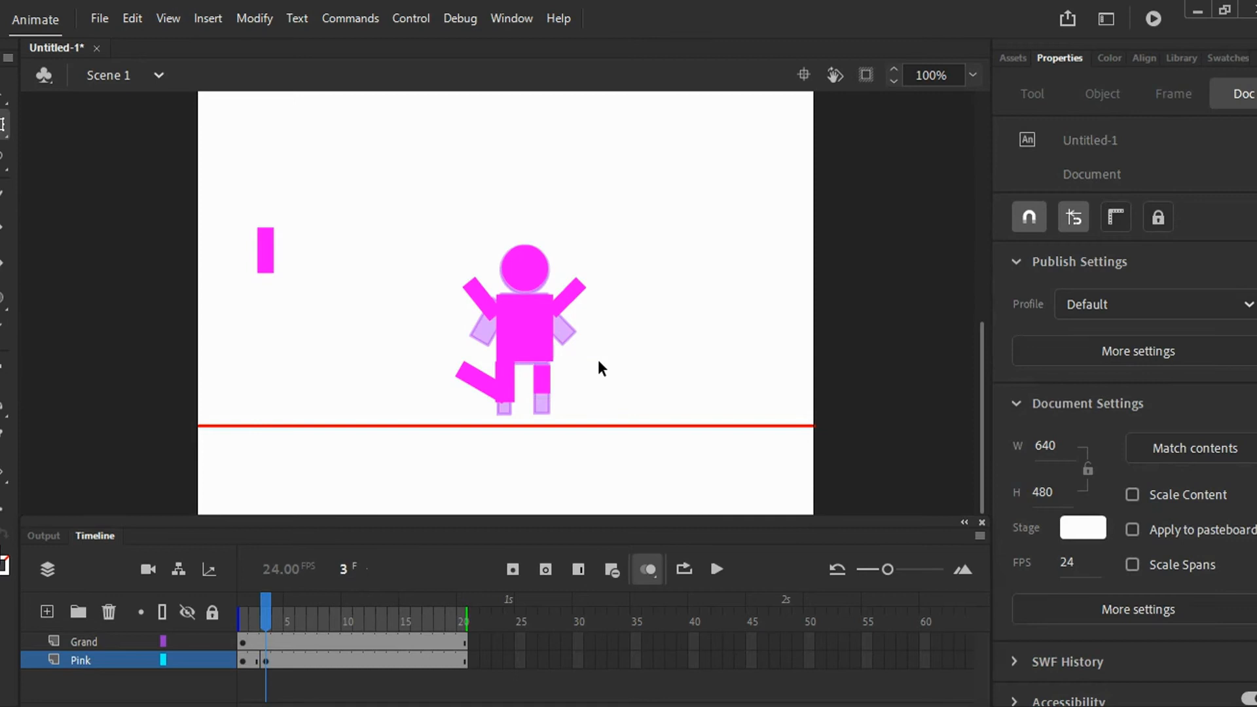
Raise the short pink rectangle on the figure's right-hand leg to Y 294, against the torso's lower edge, and deselect it.
{"action": "left_click", "coordinate": [543, 383]}
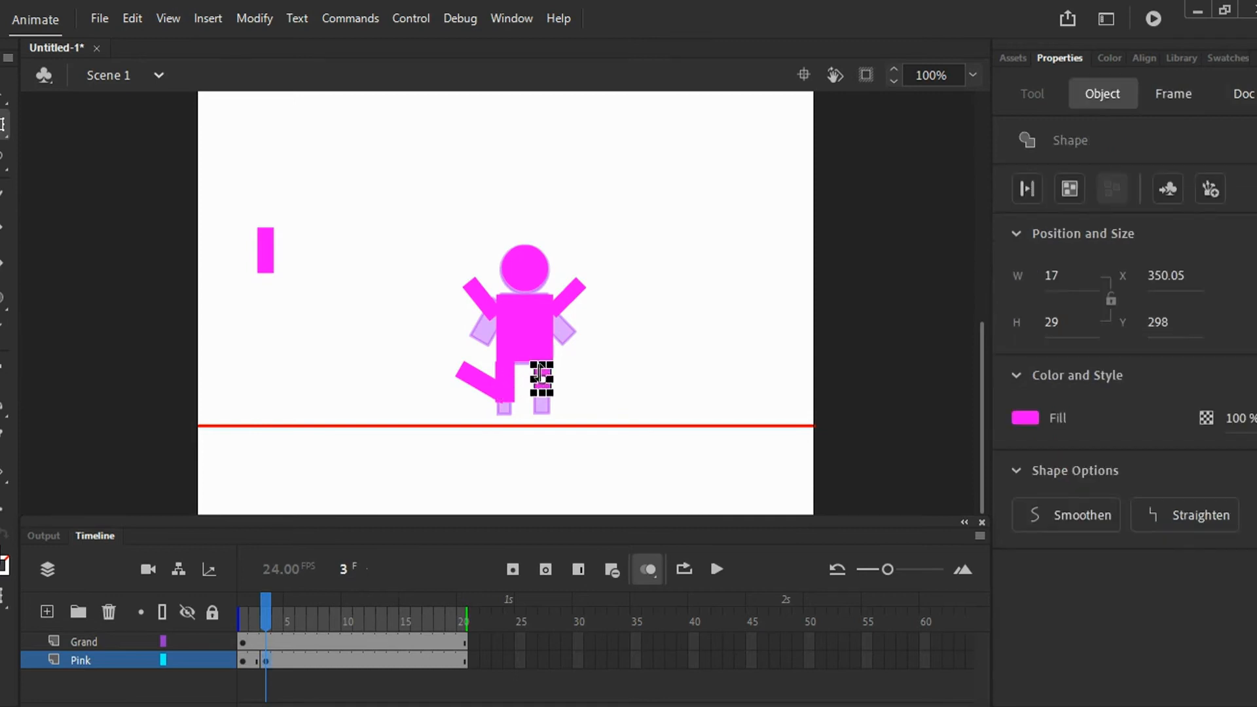
{"action": "key", "text": "Up"}
{"action": "key", "text": "Up"}
{"action": "left_click", "coordinate": [645, 377]}
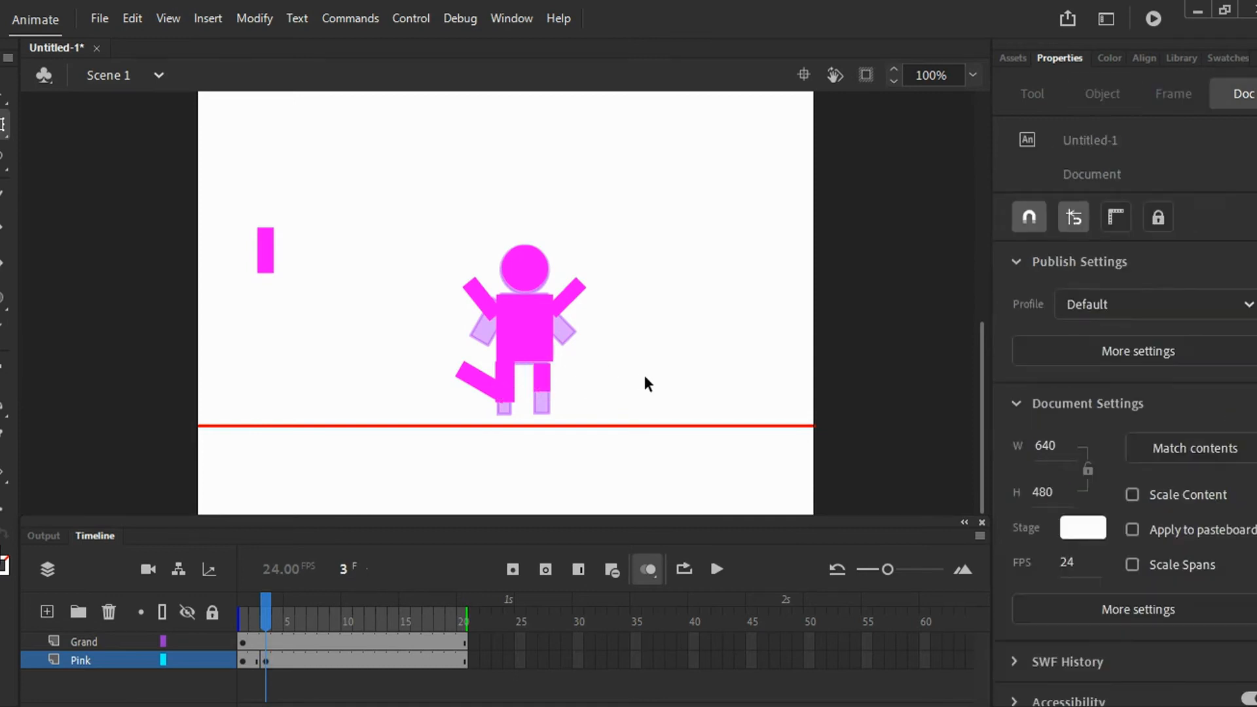
{"action": "left_click", "coordinate": [541, 374]}
{"action": "key", "text": "Up"}
{"action": "key", "text": "Up"}
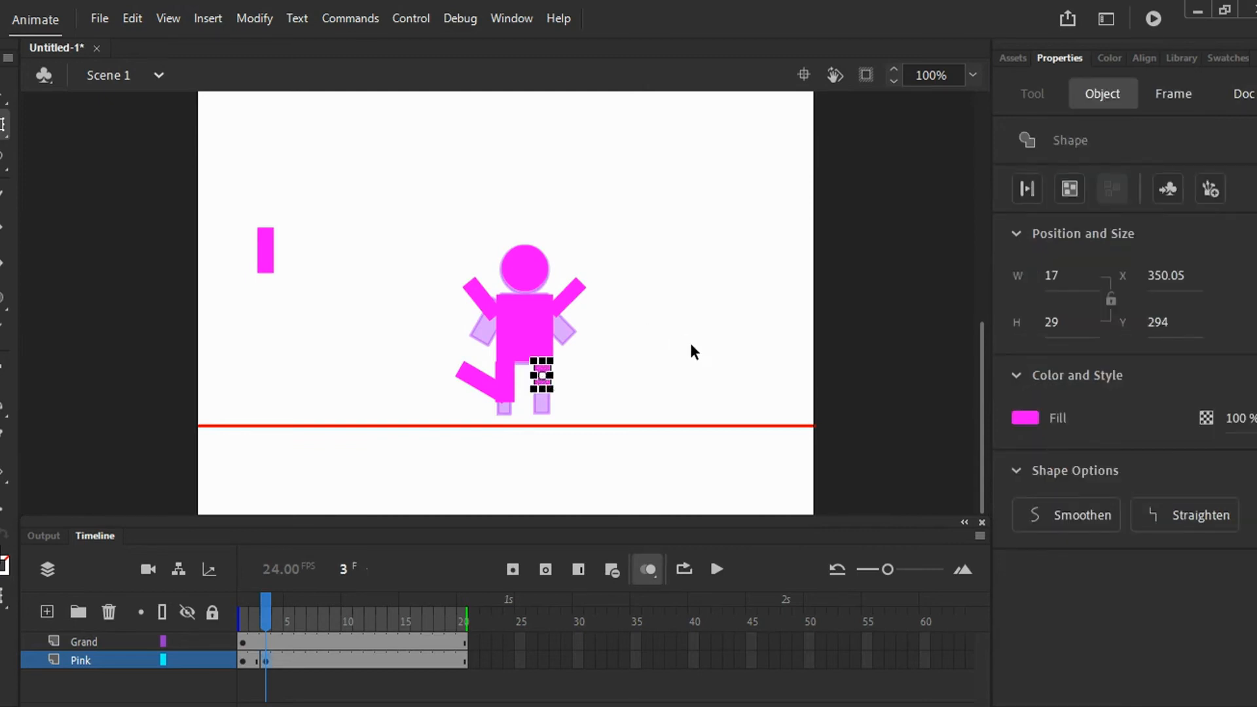
{"action": "left_click", "coordinate": [689, 342]}
{"action": "left_click", "coordinate": [272, 248]}
{"action": "key", "text": "q"}
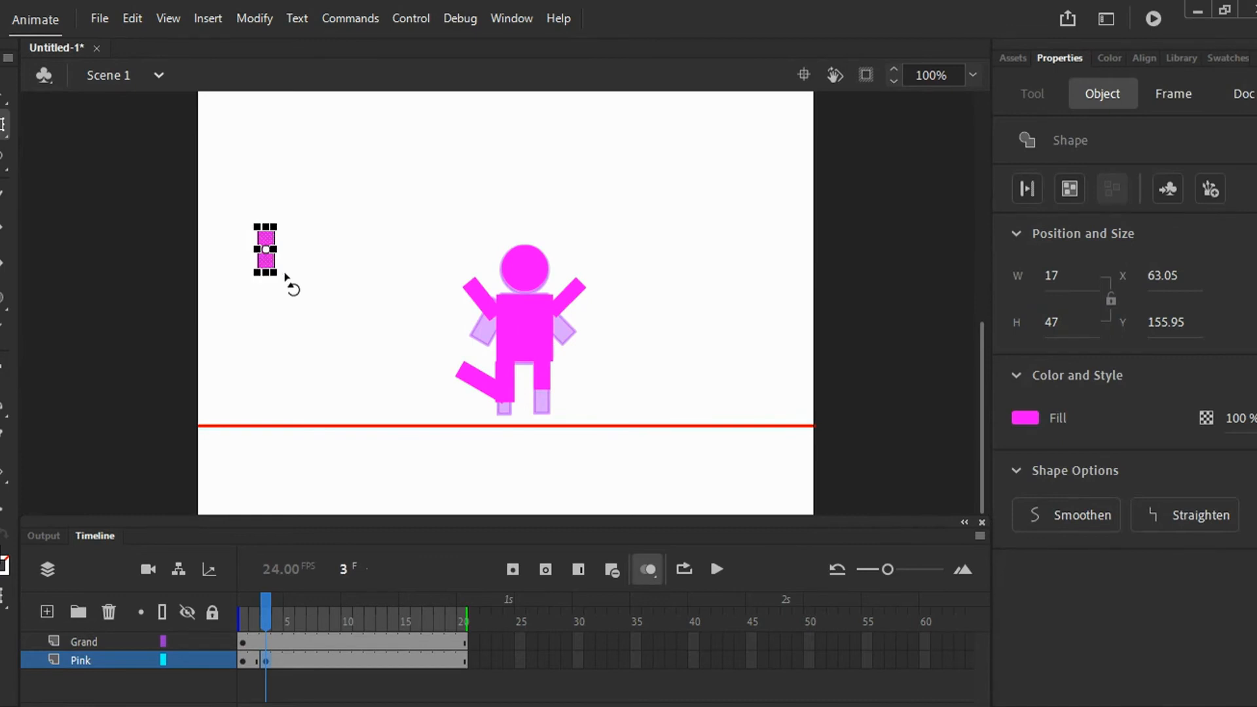
{"action": "left_click", "coordinate": [295, 275]}
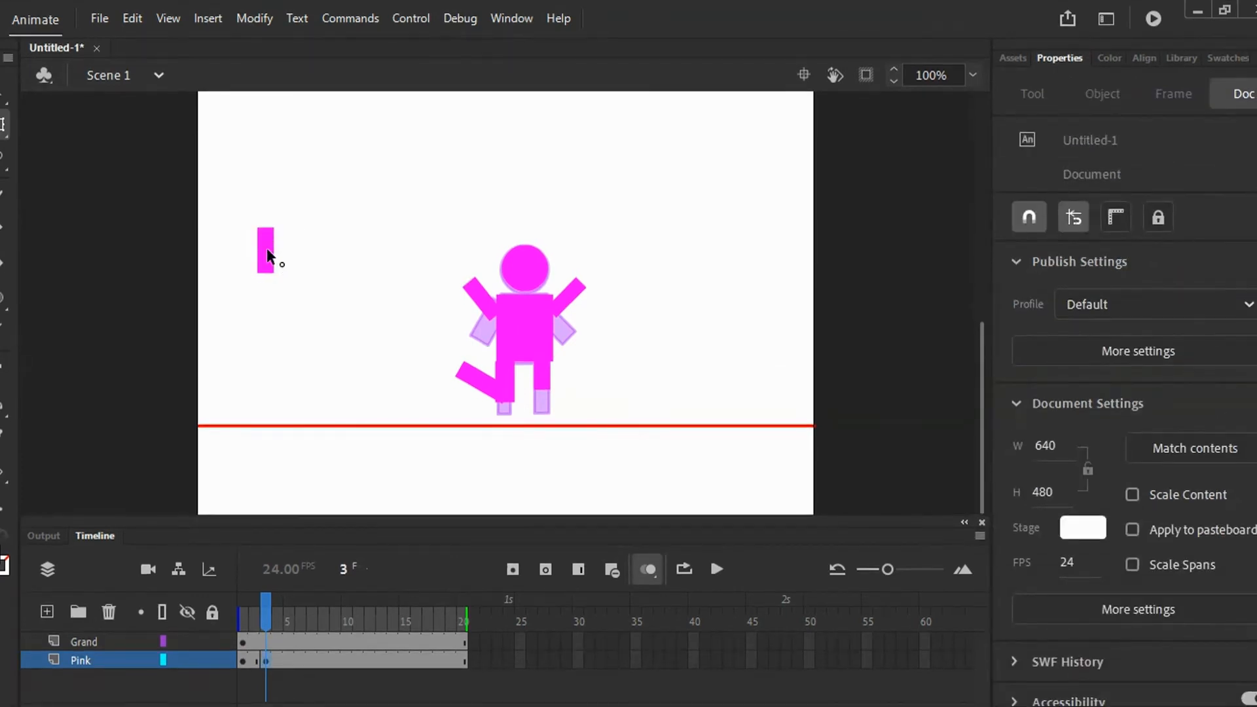
Rotate the loose pink rectangle to slope up to the right at about 30°, and move it across, just past the figure's right-hand leg.
{"action": "left_click", "coordinate": [269, 258]}
{"action": "left_click_drag", "start_coordinate": [286, 292], "coordinate": [323, 213]}
{"action": "key", "text": "Right"}
{"action": "key", "text": "Right"}
{"action": "key", "text": "Right"}
{"action": "key", "text": "Right"}
{"action": "key", "text": "Right"}
{"action": "key", "text": "Right"}
{"action": "key", "text": "Right"}
{"action": "key", "text": "Right"}
{"action": "key", "text": "Right"}
{"action": "key", "text": "Right"}
{"action": "key", "text": "Right"}
{"action": "key", "text": "Right"}
{"action": "key", "text": "Right"}
{"action": "key", "text": "Right"}
{"action": "key", "text": "Right"}
{"action": "key", "text": "Right"}
{"action": "key", "text": "Right"}
{"action": "key", "text": "Right"}
{"action": "key", "text": "Right"}
{"action": "key", "text": "Right"}
{"action": "key", "text": "Right"}
{"action": "key", "text": "Right"}
{"action": "key", "text": "Right"}
{"action": "key", "text": "Right"}
{"action": "key", "text": "Right"}
{"action": "key", "text": "Right"}
{"action": "key", "text": "Right"}
{"action": "key", "text": "Right"}
{"action": "key", "text": "Right"}
{"action": "key", "text": "Right"}
{"action": "key", "text": "Right"}
{"action": "key", "text": "Right"}
{"action": "key", "text": "Right"}
{"action": "key", "text": "Right"}
{"action": "key", "text": "Right"}
{"action": "key", "text": "Right"}
{"action": "key", "text": "Right"}
{"action": "key", "text": "Right"}
{"action": "key", "text": "Right"}
{"action": "key", "text": "Right"}
{"action": "key", "text": "Right"}
{"action": "key", "text": "Right"}
{"action": "key", "text": "Right"}
{"action": "key", "text": "Right"}
{"action": "key", "text": "Right"}
{"action": "key", "text": "Right"}
{"action": "key", "text": "Right"}
{"action": "key", "text": "Right"}
{"action": "key", "text": "Right"}
{"action": "key", "text": "Right"}
{"action": "key", "text": "Right"}
{"action": "key", "text": "Right"}
{"action": "key", "text": "Right"}
{"action": "key", "text": "Right"}
{"action": "key", "text": "Right"}
{"action": "key", "text": "Right"}
{"action": "key", "text": "Right"}
{"action": "key", "text": "Right"}
{"action": "key", "text": "Right"}
{"action": "key", "text": "Right"}
{"action": "key", "text": "Right"}
{"action": "key", "text": "Right"}
{"action": "key", "text": "Right"}
{"action": "key", "text": "Right"}
{"action": "key", "text": "Right"}
{"action": "key", "text": "Right"}
{"action": "key", "text": "Right"}
{"action": "key", "text": "Right"}
{"action": "key", "text": "Right"}
{"action": "key", "text": "Right"}
{"action": "key", "text": "Right"}
{"action": "key", "text": "Right"}
{"action": "key", "text": "Right"}
{"action": "key", "text": "Right"}
{"action": "key", "text": "Right"}
{"action": "key", "text": "Right"}
{"action": "key", "text": "Right"}
{"action": "key", "text": "Right"}
{"action": "key", "text": "Right"}
{"action": "key", "text": "Right"}
{"action": "key", "text": "Up"}
{"action": "key", "text": "Up"}
{"action": "key", "text": "Up"}
{"action": "key", "text": "Up"}
{"action": "key", "text": "Up"}
{"action": "key", "text": "Up"}
{"action": "key", "text": "Up"}
{"action": "key", "text": "Up"}
{"action": "key", "text": "Up"}
{"action": "key", "text": "Up"}
{"action": "key", "text": "Right"}
{"action": "key", "text": "Right"}
{"action": "key", "text": "Right"}
{"action": "key", "text": "Right"}
{"action": "key", "text": "Right"}
{"action": "key", "text": "Right"}
{"action": "key", "text": "Right"}
{"action": "key", "text": "Right"}
{"action": "key", "text": "Right"}
{"action": "key", "text": "Right"}
{"action": "key", "text": "Right"}
{"action": "key", "text": "Right"}
{"action": "key", "text": "Right"}
{"action": "key", "text": "Right"}
{"action": "key", "text": "Right"}
{"action": "key", "text": "Right"}
{"action": "key", "text": "Right"}
{"action": "key", "text": "Right"}
{"action": "key", "text": "Right"}
{"action": "key", "text": "Right"}
{"action": "key", "text": "Right"}
{"action": "key", "text": "Right"}
{"action": "key", "text": "Right"}
{"action": "key", "text": "Right"}
{"action": "key", "text": "Right"}
Lower the slanted pink rectangle until its lower end meets the bottom of the figure's right-hand pink leg.
{"action": "key", "text": "Down"}
{"action": "key", "text": "Down"}
{"action": "key", "text": "Down"}
{"action": "key", "text": "Down"}
{"action": "key", "text": "Down"}
{"action": "key", "text": "Down"}
{"action": "key", "text": "Down"}
{"action": "key", "text": "Down"}
{"action": "key", "text": "Down"}
{"action": "key", "text": "Down"}
{"action": "key", "text": "Down"}
{"action": "key", "text": "Down"}
{"action": "key", "text": "Down"}
{"action": "key", "text": "Down"}
{"action": "key", "text": "Down"}
{"action": "key", "text": "Down"}
{"action": "key", "text": "Down"}
{"action": "key", "text": "Down"}
{"action": "key", "text": "Down"}
{"action": "key", "text": "Down"}
{"action": "key", "text": "Down"}
{"action": "key", "text": "Down"}
{"action": "key", "text": "Down"}
{"action": "key", "text": "Down"}
{"action": "key", "text": "Down"}
{"action": "key", "text": "Down"}
{"action": "key", "text": "Down"}
{"action": "key", "text": "Down"}
{"action": "key", "text": "Down"}
{"action": "key", "text": "Down"}
{"action": "key", "text": "Down"}
{"action": "key", "text": "Down"}
{"action": "key", "text": "Down"}
{"action": "key", "text": "Down"}
{"action": "key", "text": "Down"}
{"action": "key", "text": "Down"}
{"action": "key", "text": "Down"}
{"action": "key", "text": "Down"}
{"action": "key", "text": "Down"}
{"action": "key", "text": "Down"}
{"action": "key", "text": "Down"}
{"action": "key", "text": "Down"}
{"action": "key", "text": "Down"}
{"action": "key", "text": "Down"}
{"action": "key", "text": "Down"}
{"action": "key", "text": "Down"}
{"action": "key", "text": "Down"}
{"action": "key", "text": "Down"}
{"action": "key", "text": "Down"}
{"action": "key", "text": "Down"}
{"action": "key", "text": "Down"}
{"action": "key", "text": "Down"}
{"action": "key", "text": "Down"}
{"action": "key", "text": "Down"}
{"action": "key", "text": "Down"}
{"action": "key", "text": "Down"}
{"action": "key", "text": "Down"}
{"action": "key", "text": "Down"}
{"action": "key", "text": "Down"}
{"action": "key", "text": "Down"}
{"action": "key", "text": "Down"}
{"action": "key", "text": "Down"}
{"action": "key", "text": "Down"}
{"action": "key", "text": "Down"}
{"action": "key", "text": "Down"}
{"action": "key", "text": "Down"}
{"action": "key", "text": "Down"}
{"action": "key", "text": "Down"}
{"action": "key", "text": "Down"}
{"action": "key", "text": "Down"}
{"action": "key", "text": "Down"}
{"action": "key", "text": "Down"}
{"action": "key", "text": "Down"}
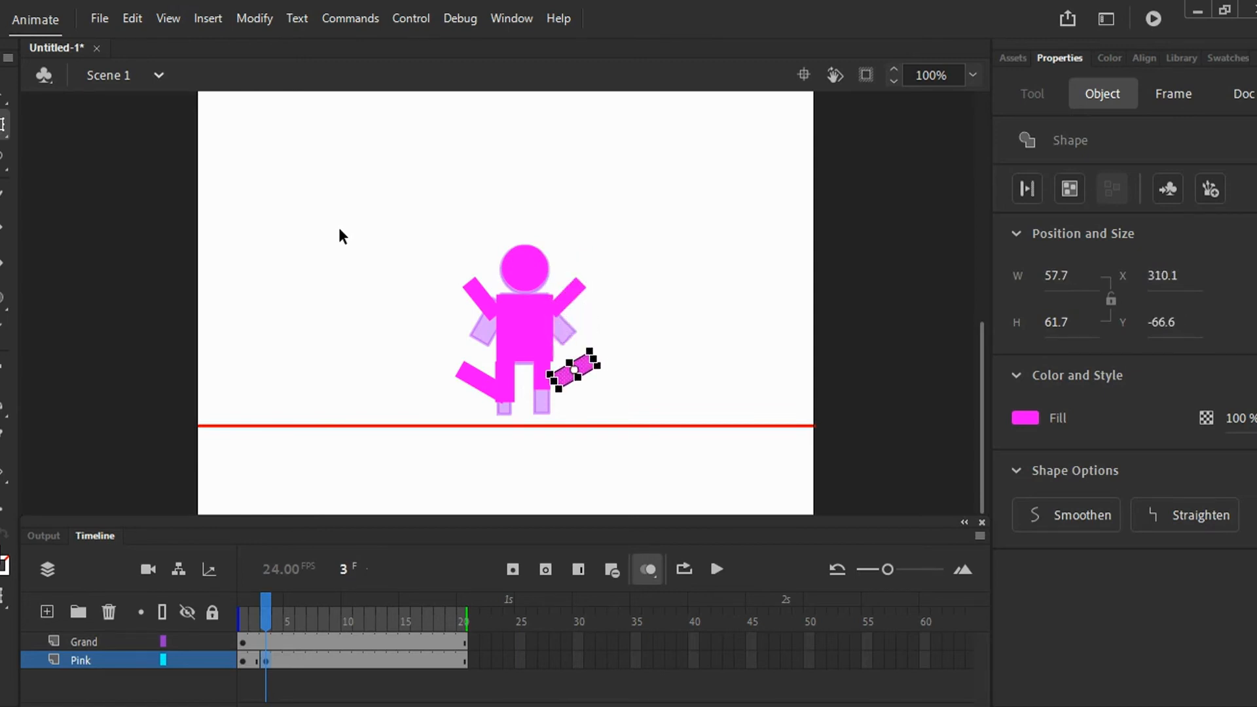
Move the slanted pink rectangle to about X 351, Y 297, joining its lower end to the figure's right-hand leg, and deselect it.
{"action": "key", "text": "Down"}
{"action": "key", "text": "Down"}
{"action": "key", "text": "Down"}
{"action": "key", "text": "Down"}
{"action": "key", "text": "Down"}
{"action": "key", "text": "Left"}
{"action": "key", "text": "Left"}
{"action": "key", "text": "Left"}
{"action": "key", "text": "Left"}
{"action": "key", "text": "Left"}
{"action": "key", "text": "Left"}
{"action": "key", "text": "Left"}
{"action": "key", "text": "Left"}
{"action": "key", "text": "Left"}
{"action": "key", "text": "Left"}
{"action": "key", "text": "Left"}
{"action": "key", "text": "Left"}
{"action": "key", "text": "Left"}
{"action": "key", "text": "Left"}
{"action": "key", "text": "Left"}
{"action": "key", "text": "Left"}
{"action": "key", "text": "Left"}
{"action": "key", "text": "Left"}
{"action": "key", "text": "Down"}
{"action": "key", "text": "Down"}
{"action": "key", "text": "Down"}
{"action": "key", "text": "Down"}
{"action": "key", "text": "Down"}
{"action": "key", "text": "Down"}
{"action": "key", "text": "Left"}
{"action": "key", "text": "Down"}
{"action": "key", "text": "Down"}
{"action": "key", "text": "Down"}
{"action": "key", "text": "Down"}
{"action": "key", "text": "Down"}
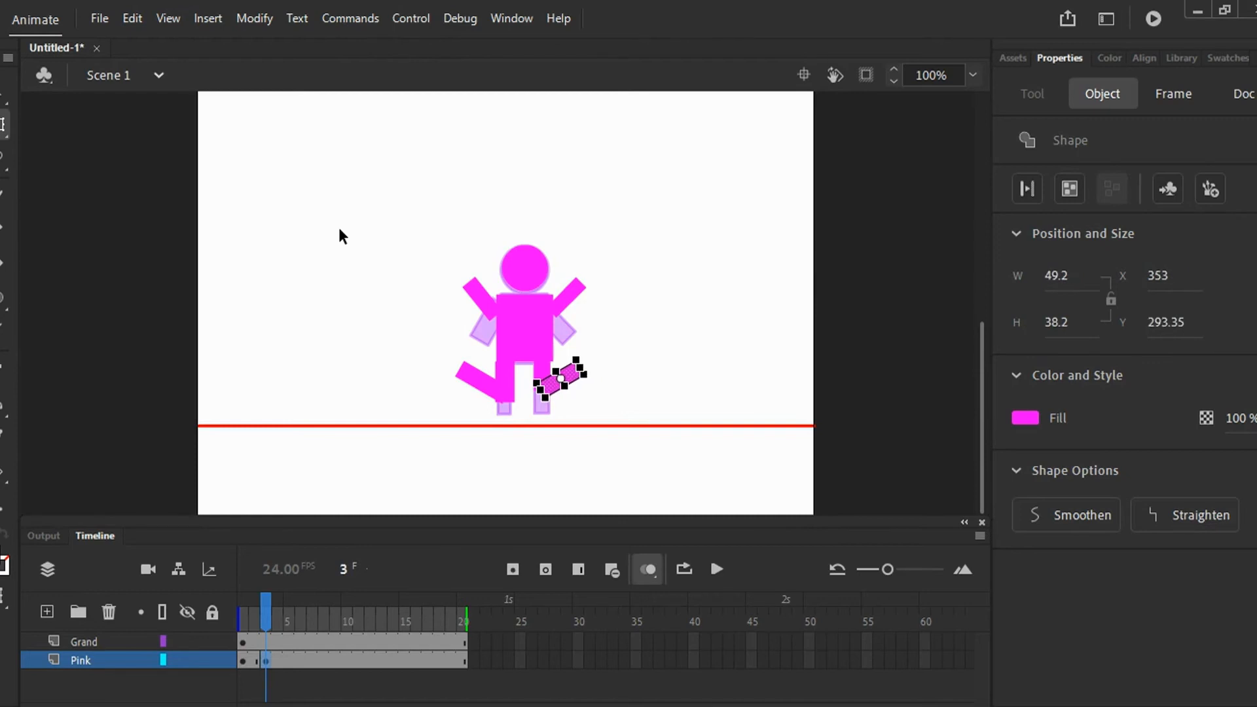
{"action": "key", "text": "Left"}
{"action": "key", "text": "Left"}
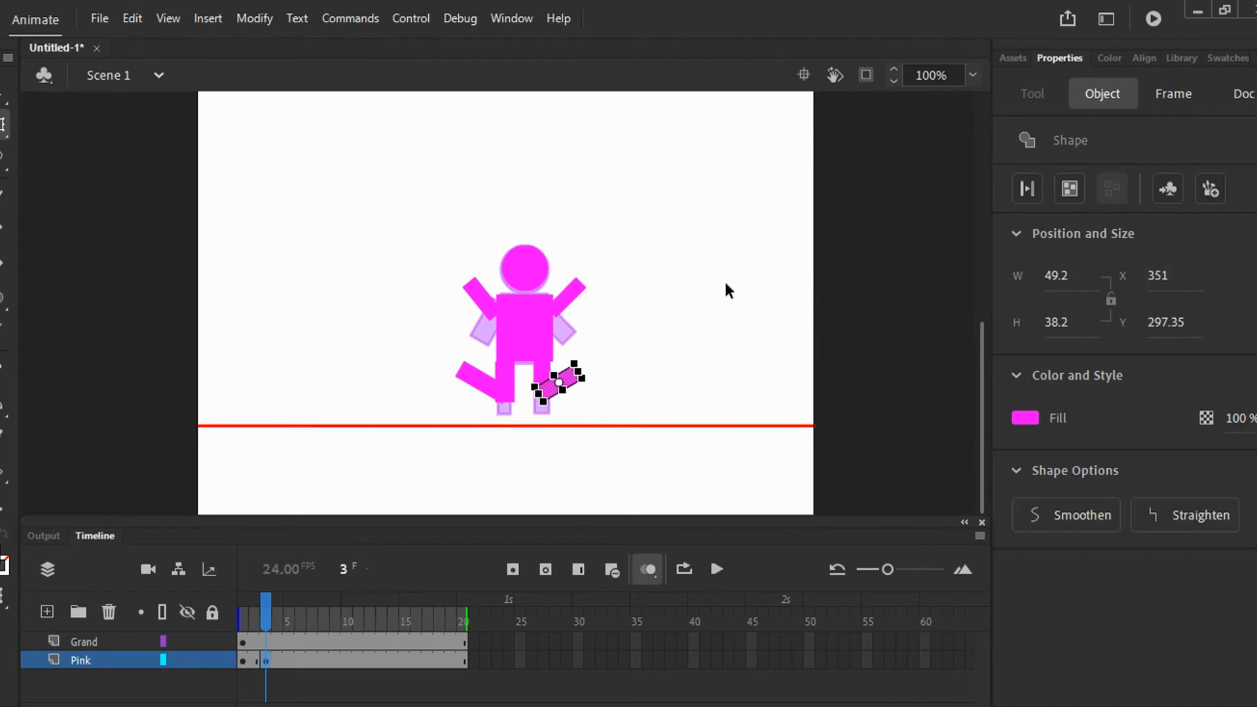
{"action": "left_click", "coordinate": [675, 255]}
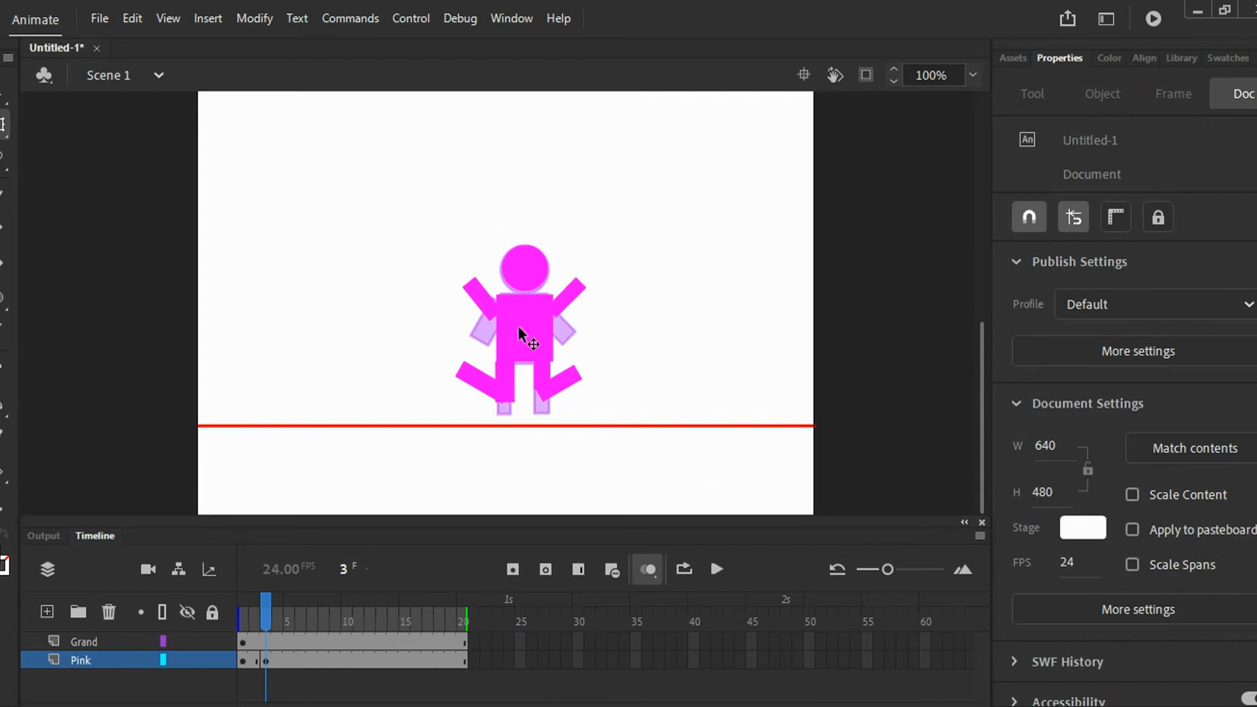
Check the pink pose with onion skinning off, and switch onion skinning back on.
{"action": "left_click", "coordinate": [649, 569]}
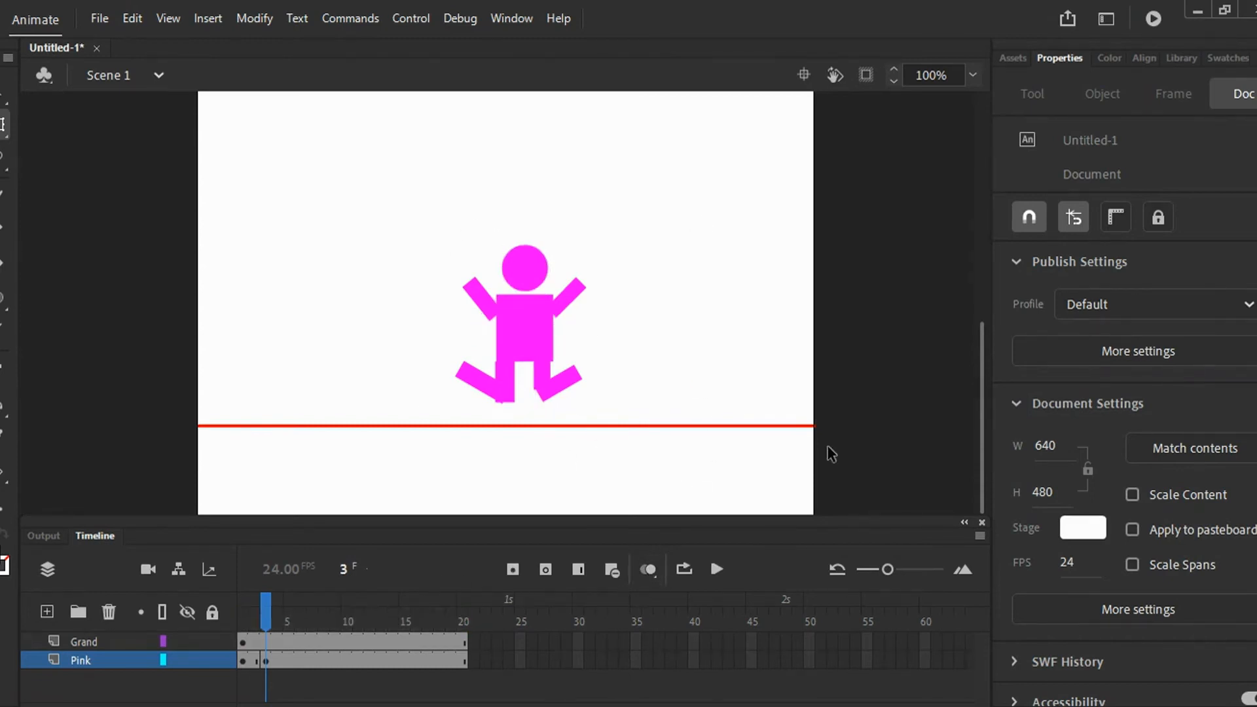
{"action": "left_click", "coordinate": [647, 568]}
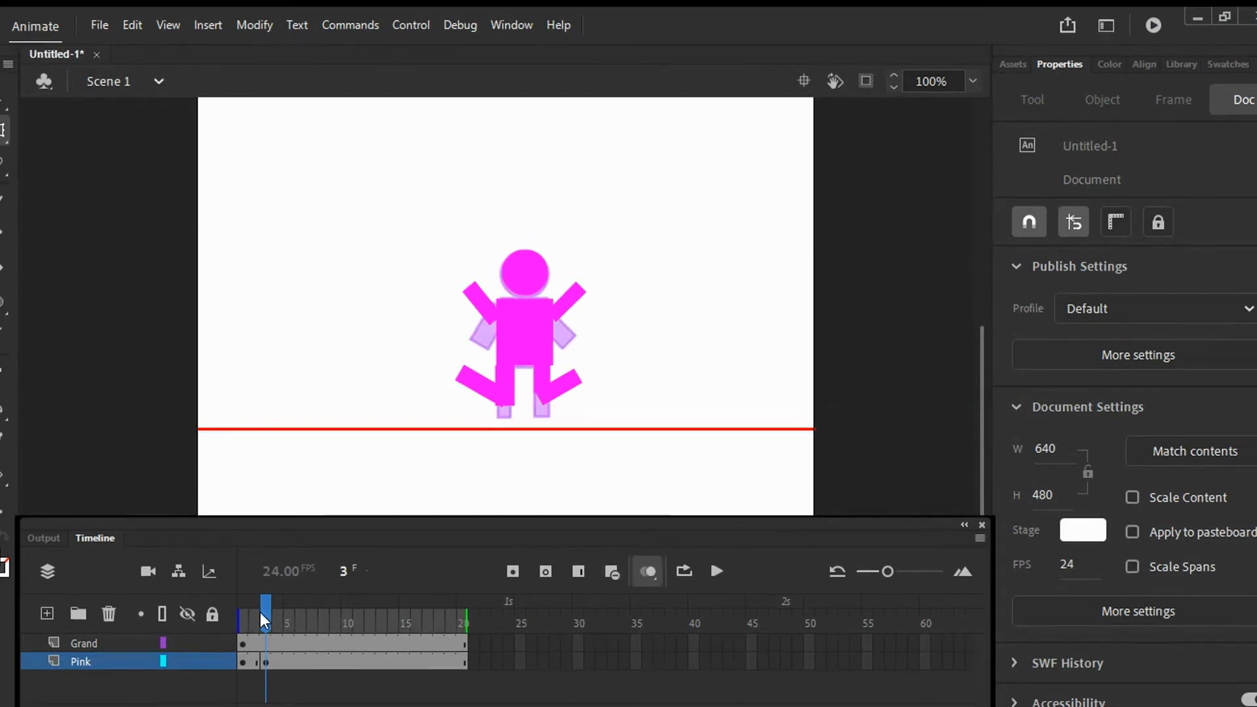
Move the Pink layer's keyframe from frame 3 to frame 10, and insert a blank keyframe at frame 3.
{"action": "left_click", "coordinate": [268, 660]}
{"action": "left_click_drag", "start_coordinate": [268, 658], "coordinate": [307, 666]}
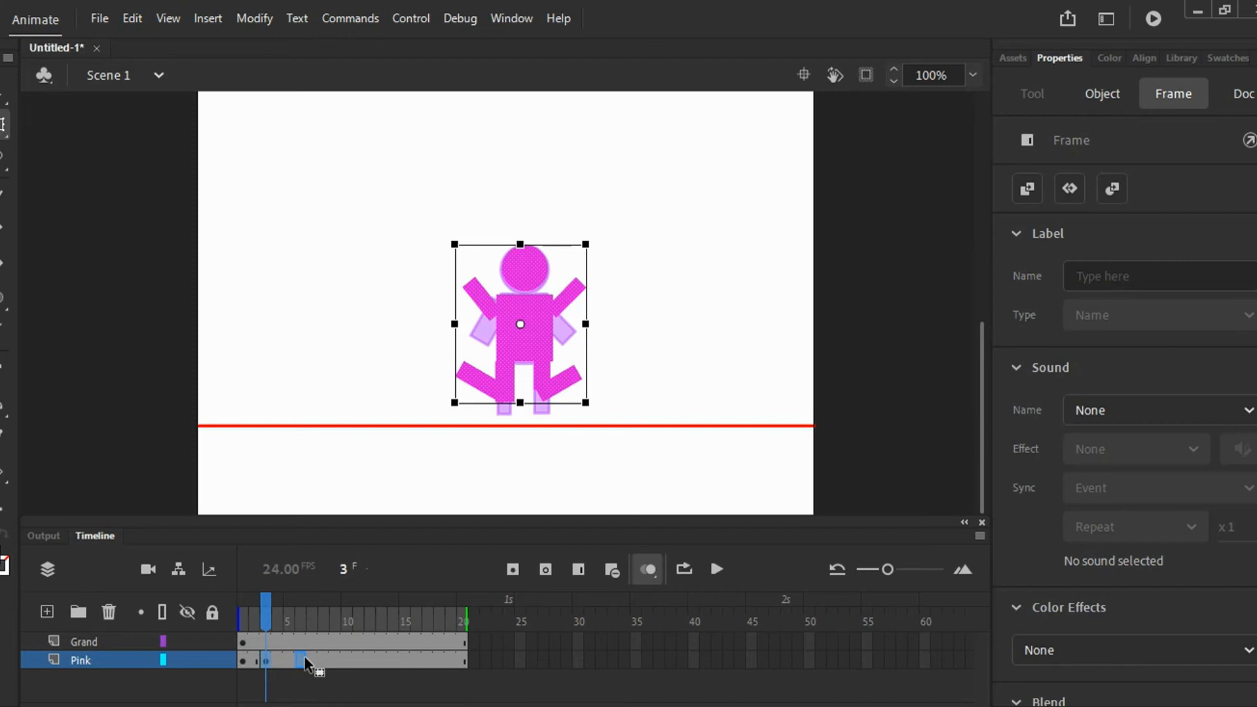
{"action": "left_click_drag", "start_coordinate": [340, 655], "coordinate": [266, 608]}
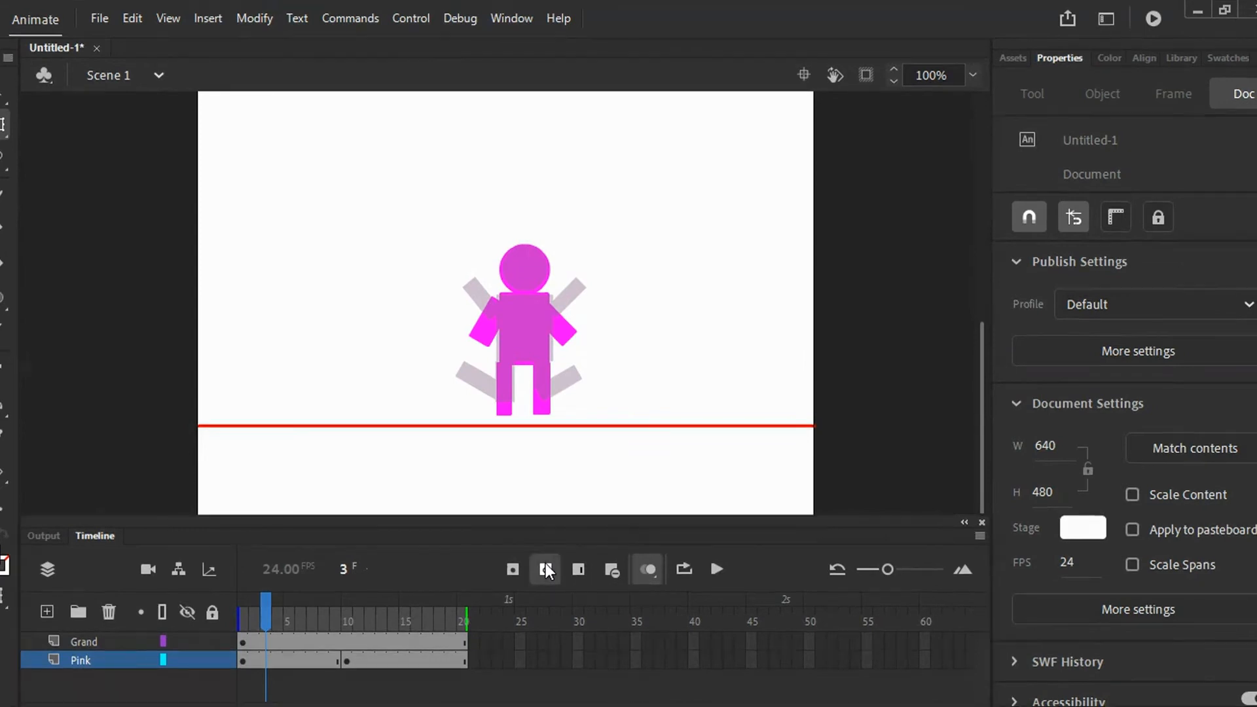
{"action": "left_click", "coordinate": [546, 571]}
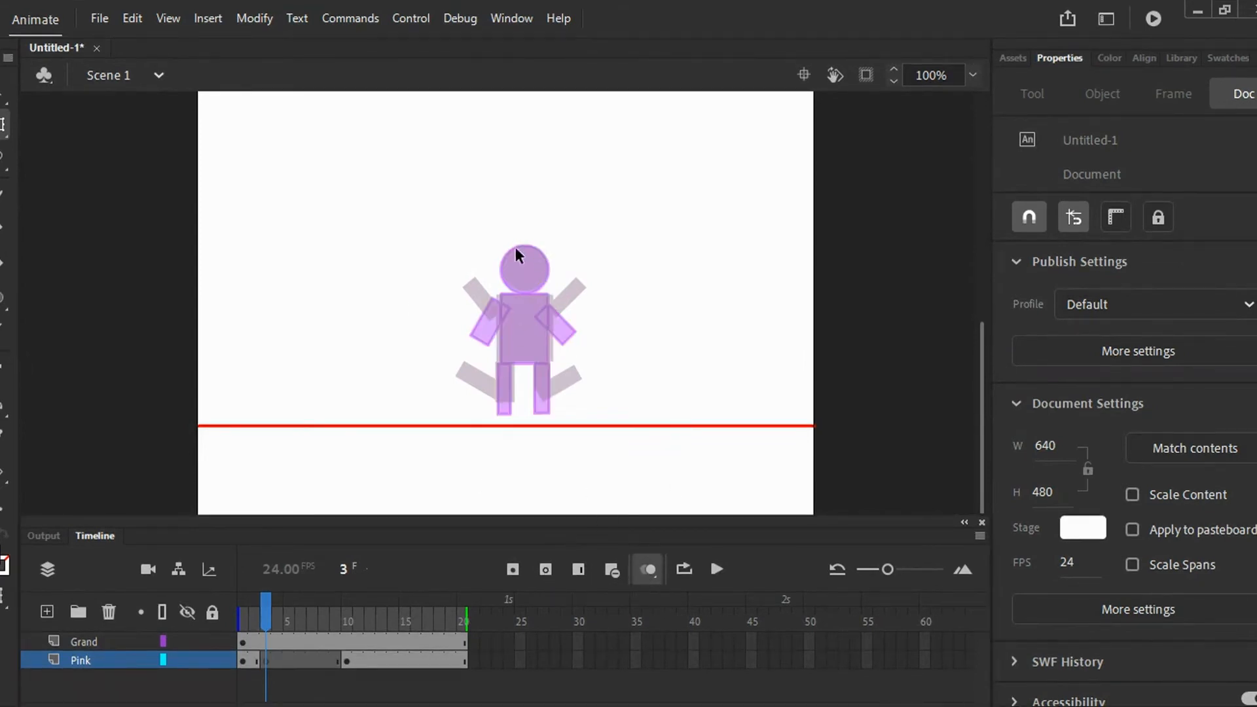
{"action": "mouse_move", "coordinate": [264, 607]}
{"action": "left_mouse_down"}
{"action": "mouse_move", "coordinate": [370, 609]}
{"action": "mouse_move", "coordinate": [266, 608]}
{"action": "left_mouse_up"}
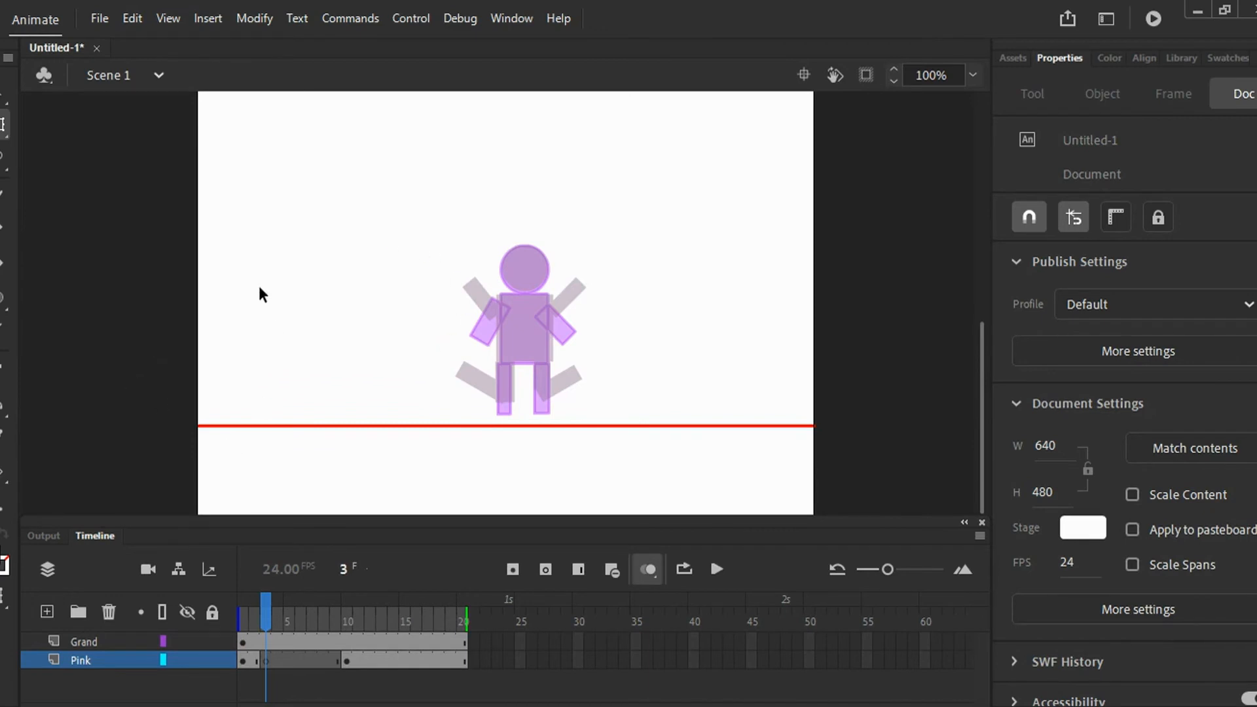
Draw a pink circle without a stroke, about 50 px across, on the empty stage area beside the reference figure.
{"action": "left_click", "coordinate": [3, 300]}
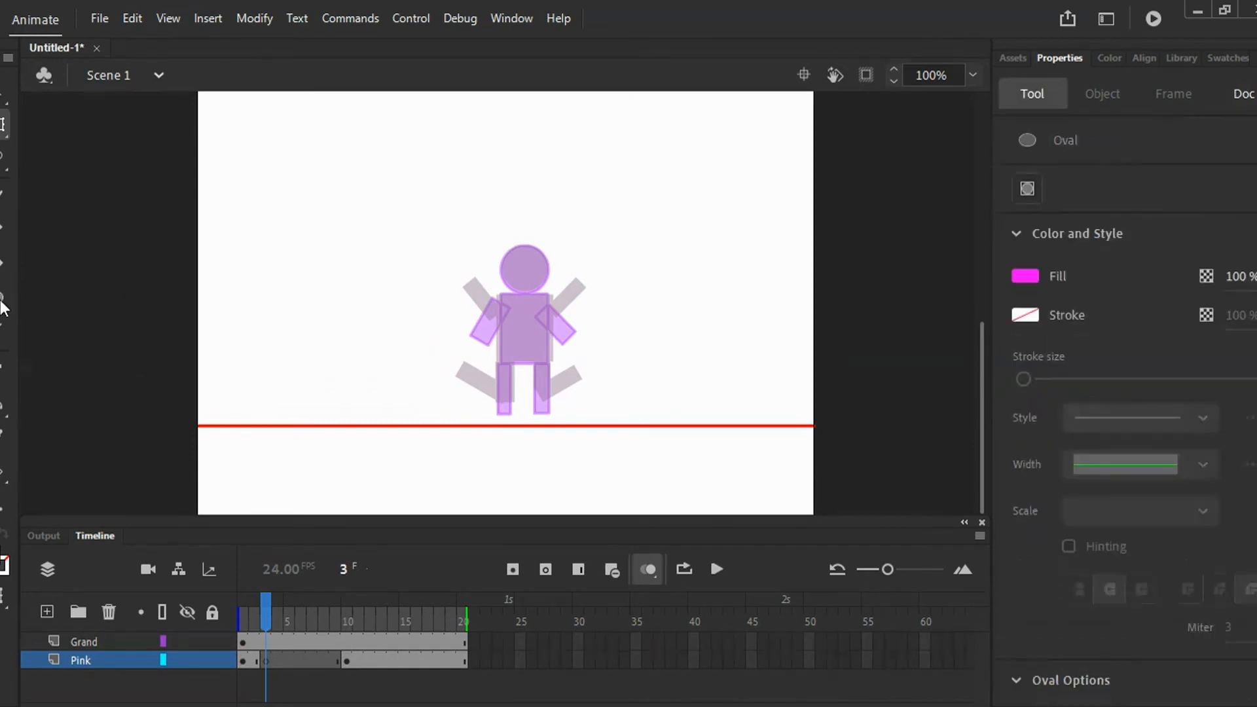
{"action": "left_click_drag", "start_coordinate": [317, 188], "coordinate": [367, 237]}
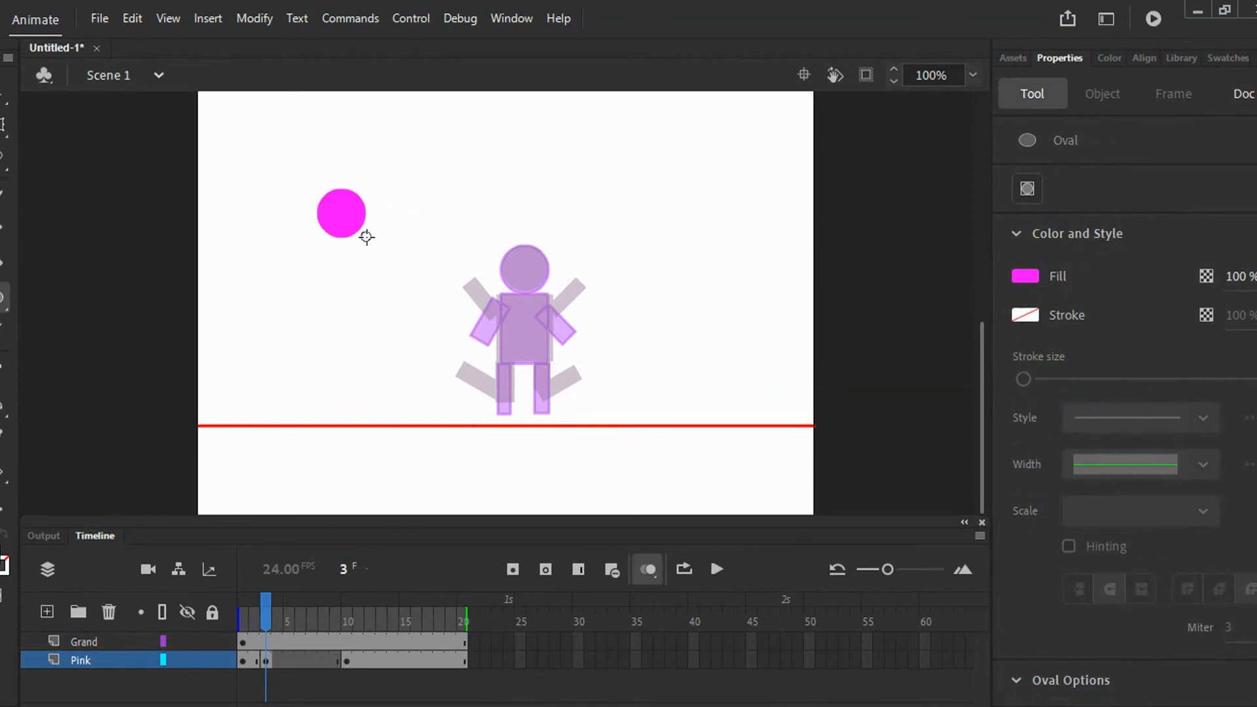
Move the pink circle over the reference figure's head, at about X 316, Y 175, and deselect it.
{"action": "left_click", "coordinate": [9, 99]}
{"action": "left_click_drag", "start_coordinate": [295, 159], "coordinate": [416, 296]}
{"action": "key", "text": "Right"}
{"action": "key", "text": "Right"}
{"action": "key", "text": "Right"}
{"action": "key", "text": "Right"}
{"action": "key", "text": "Right"}
{"action": "key", "text": "Right"}
{"action": "key", "text": "Right"}
{"action": "key", "text": "Right"}
{"action": "key", "text": "Right"}
{"action": "key", "text": "Right"}
{"action": "key", "text": "Right"}
{"action": "key", "text": "Right"}
{"action": "key", "text": "Right"}
{"action": "key", "text": "Right"}
{"action": "key", "text": "Right"}
{"action": "key", "text": "Right"}
{"action": "key", "text": "Right"}
{"action": "key", "text": "Right"}
{"action": "key", "text": "Right"}
{"action": "key", "text": "Right"}
{"action": "key", "text": "Right"}
{"action": "key", "text": "Right"}
{"action": "key", "text": "Right"}
{"action": "key", "text": "Right"}
{"action": "key", "text": "Right"}
{"action": "key", "text": "Right"}
{"action": "key", "text": "Right"}
{"action": "key", "text": "Right"}
{"action": "key", "text": "Right"}
{"action": "key", "text": "Right"}
{"action": "key", "text": "Right"}
{"action": "key", "text": "Right"}
{"action": "key", "text": "Right"}
{"action": "key", "text": "Right"}
{"action": "key", "text": "Right"}
{"action": "key", "text": "Right"}
{"action": "key", "text": "Right"}
{"action": "key", "text": "Right"}
{"action": "key", "text": "Right"}
{"action": "key", "text": "Right"}
{"action": "key", "text": "Right"}
{"action": "key", "text": "Right"}
{"action": "key", "text": "Right"}
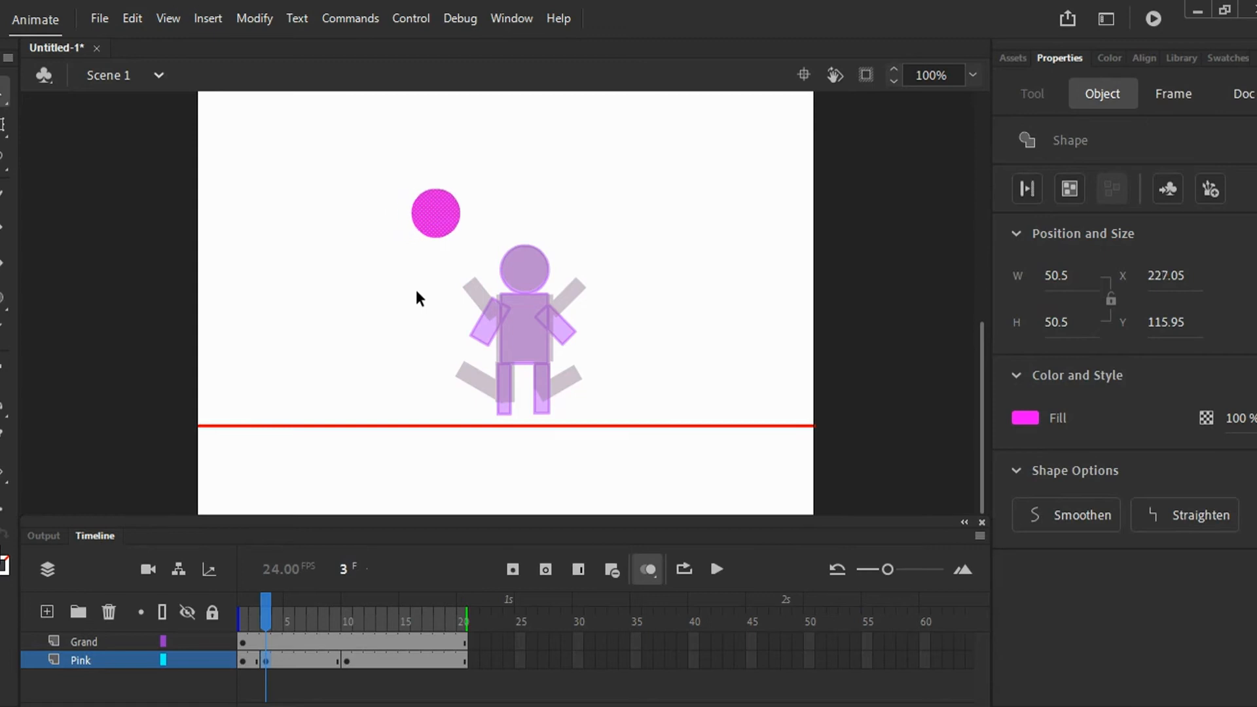
{"action": "key", "text": "Right"}
{"action": "key", "text": "Right"}
{"action": "key", "text": "Right"}
{"action": "key", "text": "Right"}
{"action": "key", "text": "Right"}
{"action": "key", "text": "Right"}
{"action": "key", "text": "Right"}
{"action": "key", "text": "Right"}
{"action": "key", "text": "Right"}
{"action": "key", "text": "Right"}
{"action": "key", "text": "Right"}
{"action": "key", "text": "Right"}
{"action": "key", "text": "Right"}
{"action": "key", "text": "Right"}
{"action": "key", "text": "Right"}
{"action": "key", "text": "Right"}
{"action": "key", "text": "Right"}
{"action": "key", "text": "Right"}
{"action": "key", "text": "Right"}
{"action": "key", "text": "Right"}
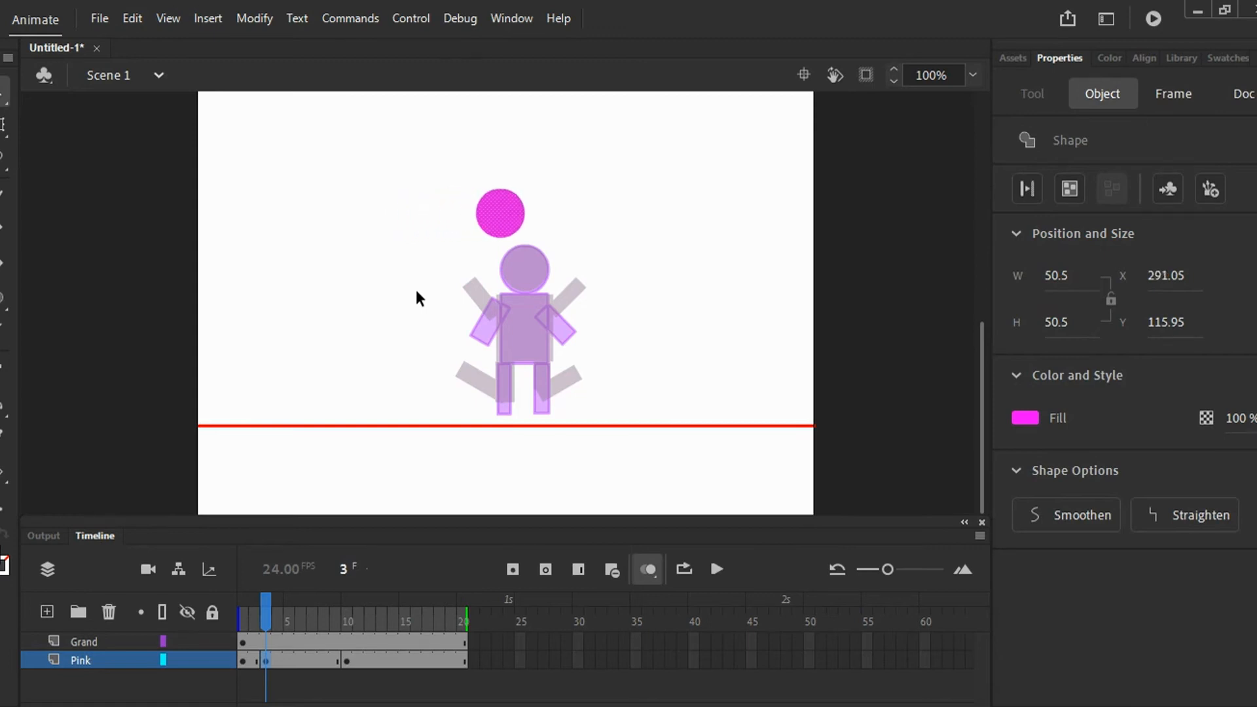
{"action": "key", "text": "Down"}
{"action": "key", "text": "Down"}
{"action": "key", "text": "Down"}
{"action": "key", "text": "Down"}
{"action": "key", "text": "Down"}
{"action": "key", "text": "Down"}
{"action": "key", "text": "Down"}
{"action": "key", "text": "Down"}
{"action": "key", "text": "Down"}
{"action": "key", "text": "Down"}
{"action": "key", "text": "Down"}
{"action": "key", "text": "Down"}
{"action": "key", "text": "Down"}
{"action": "key", "text": "Down"}
{"action": "key", "text": "Down"}
{"action": "key", "text": "Down"}
{"action": "key", "text": "Down"}
{"action": "key", "text": "Down"}
{"action": "key", "text": "Down"}
{"action": "key", "text": "Down"}
{"action": "key", "text": "Down"}
{"action": "key", "text": "Down"}
{"action": "key", "text": "Down"}
{"action": "key", "text": "Down"}
{"action": "key", "text": "Down"}
{"action": "key", "text": "Down"}
{"action": "key", "text": "Down"}
{"action": "key", "text": "Down"}
{"action": "key", "text": "Down"}
{"action": "key", "text": "Down"}
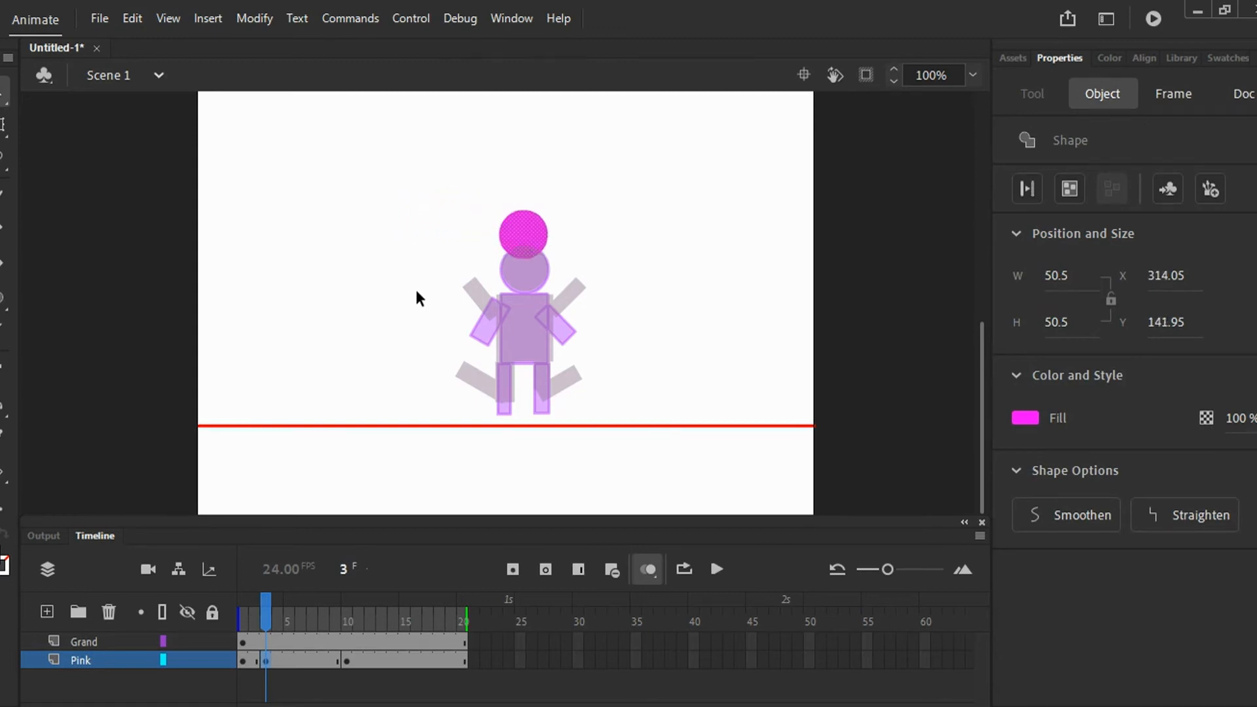
{"action": "key", "text": "Down"}
{"action": "key", "text": "Down"}
{"action": "key", "text": "Down"}
{"action": "key", "text": "Right"}
{"action": "key", "text": "Right"}
{"action": "key", "text": "Up"}
{"action": "key", "text": "Up"}
{"action": "key", "text": "Up"}
{"action": "key", "text": "Up"}
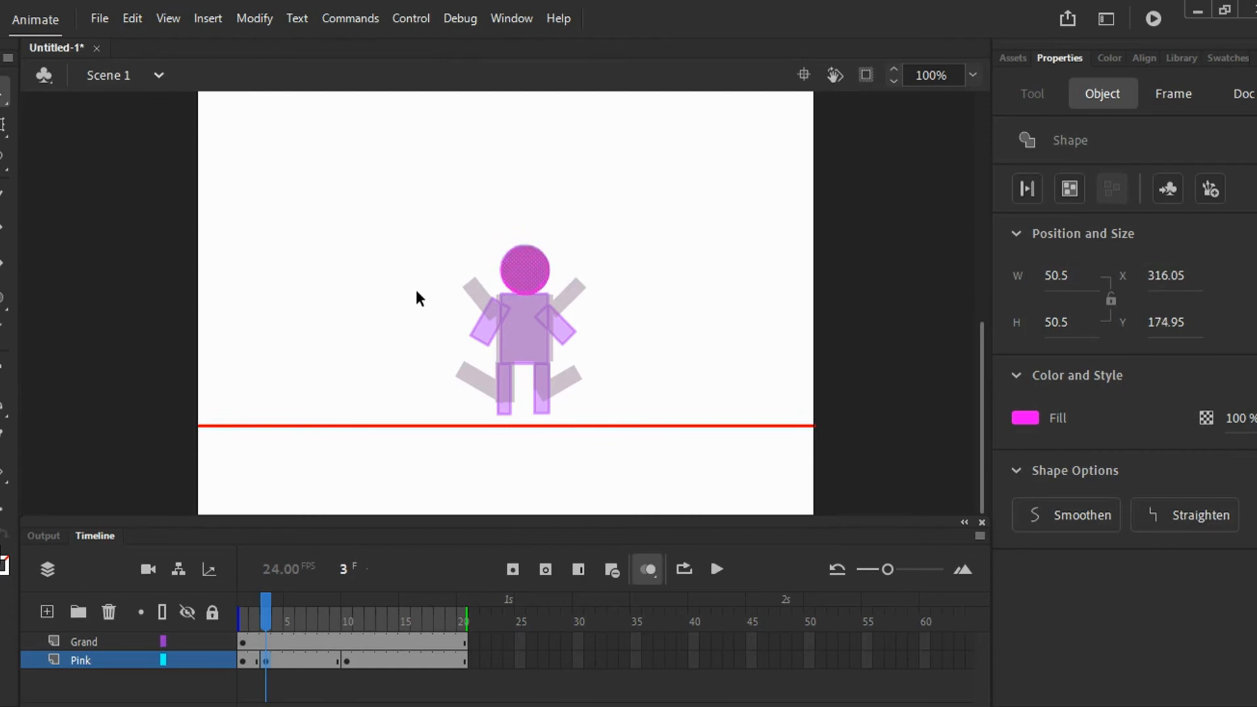
{"action": "left_click", "coordinate": [417, 293]}
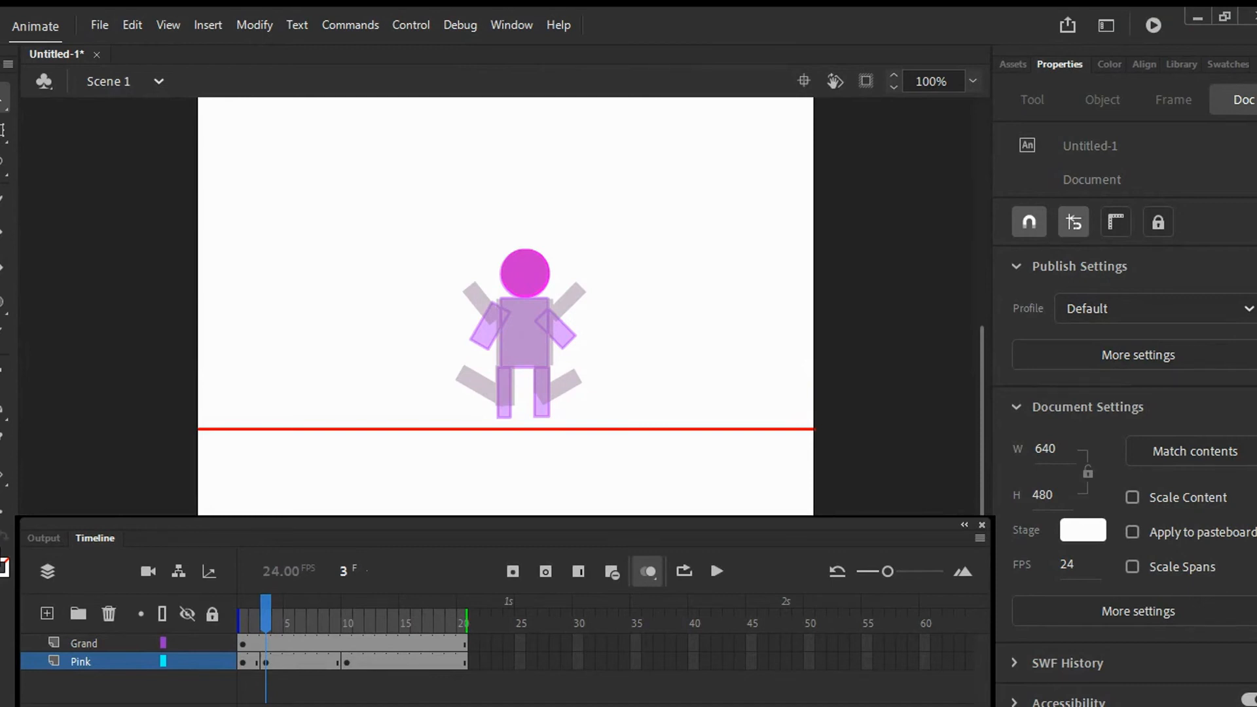
Draw a large upright pink rectangle for the torso and four short narrow ones beside it, in two rows of two.
{"action": "key", "text": "r"}
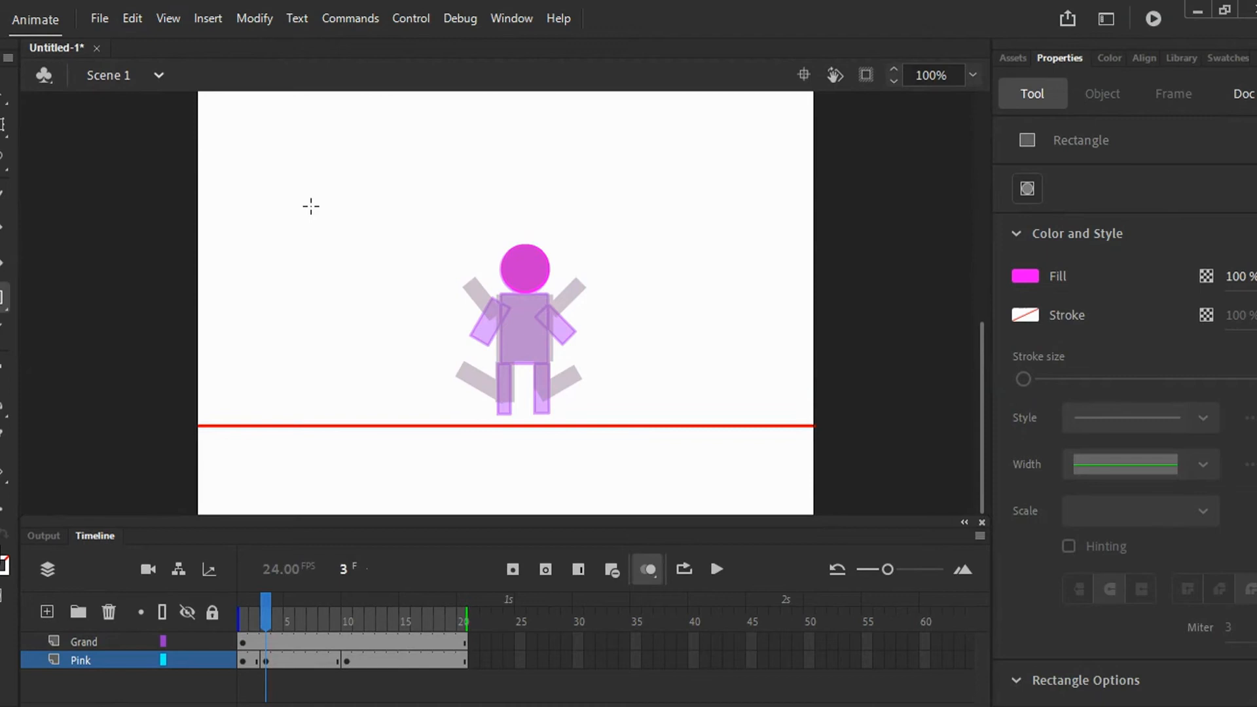
{"action": "left_click_drag", "start_coordinate": [237, 221], "coordinate": [296, 299]}
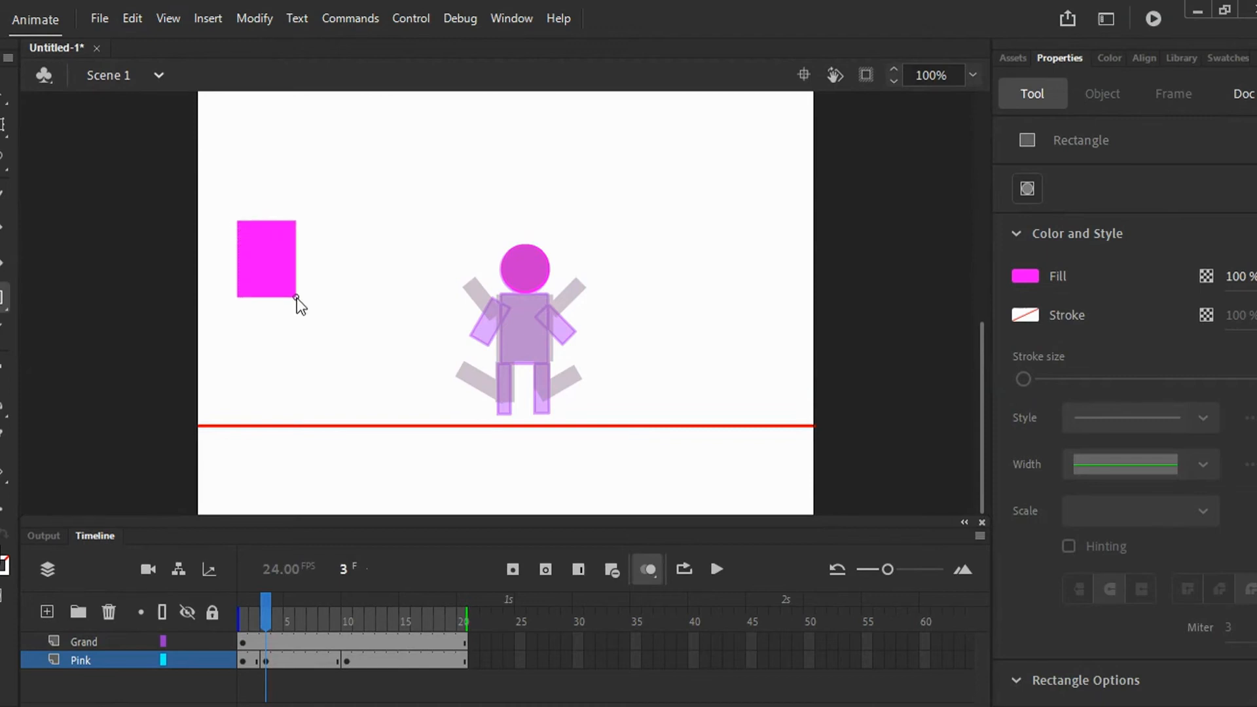
{"action": "mouse_move", "coordinate": [338, 240]}
{"action": "left_mouse_down"}
{"action": "mouse_move", "coordinate": [359, 261]}
{"action": "mouse_move", "coordinate": [355, 281]}
{"action": "left_mouse_up"}
{"action": "left_click_drag", "start_coordinate": [357, 283], "coordinate": [373, 260]}
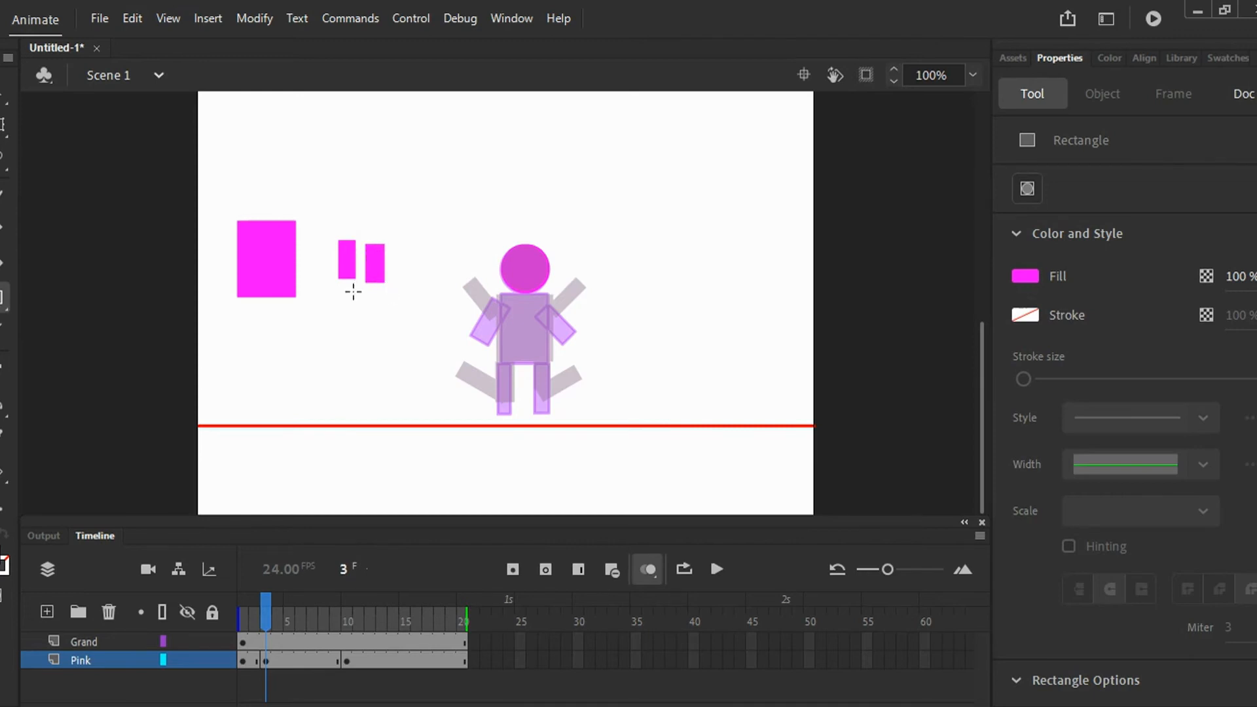
{"action": "left_click_drag", "start_coordinate": [343, 293], "coordinate": [398, 339]}
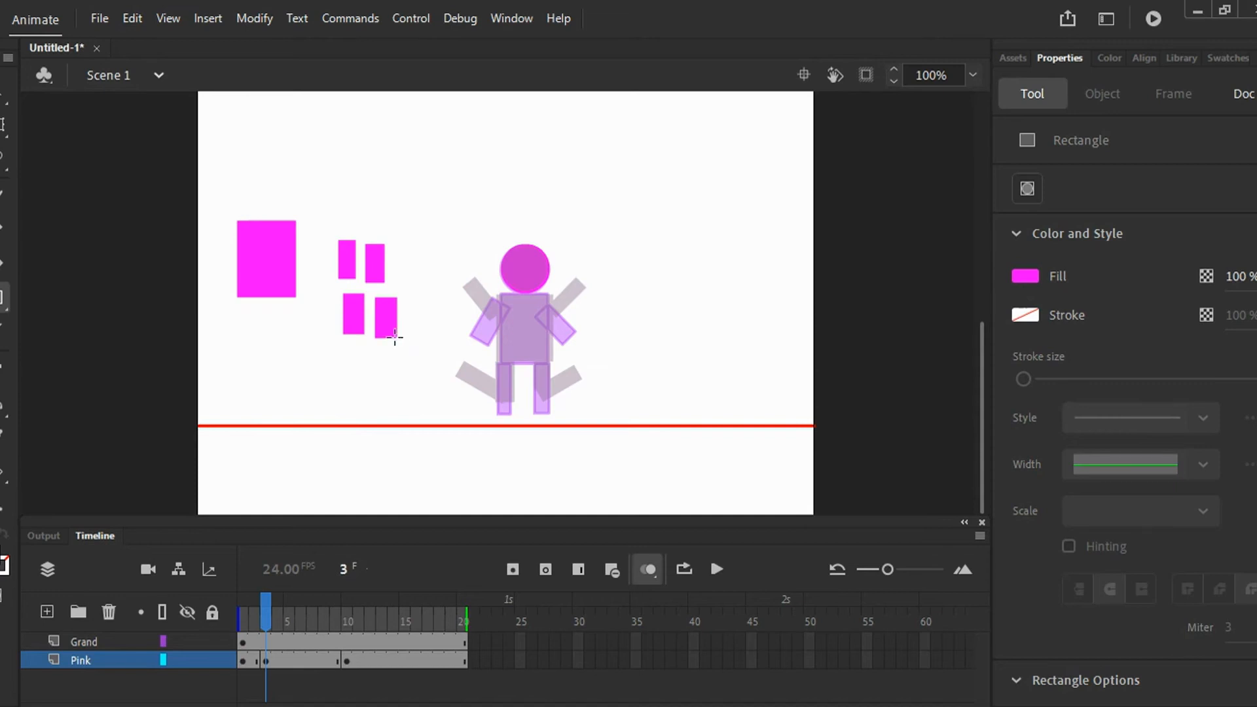
Draw two slightly longer narrow pink rectangles side by side below the large torso rectangle.
{"action": "left_click_drag", "start_coordinate": [297, 318], "coordinate": [317, 368]}
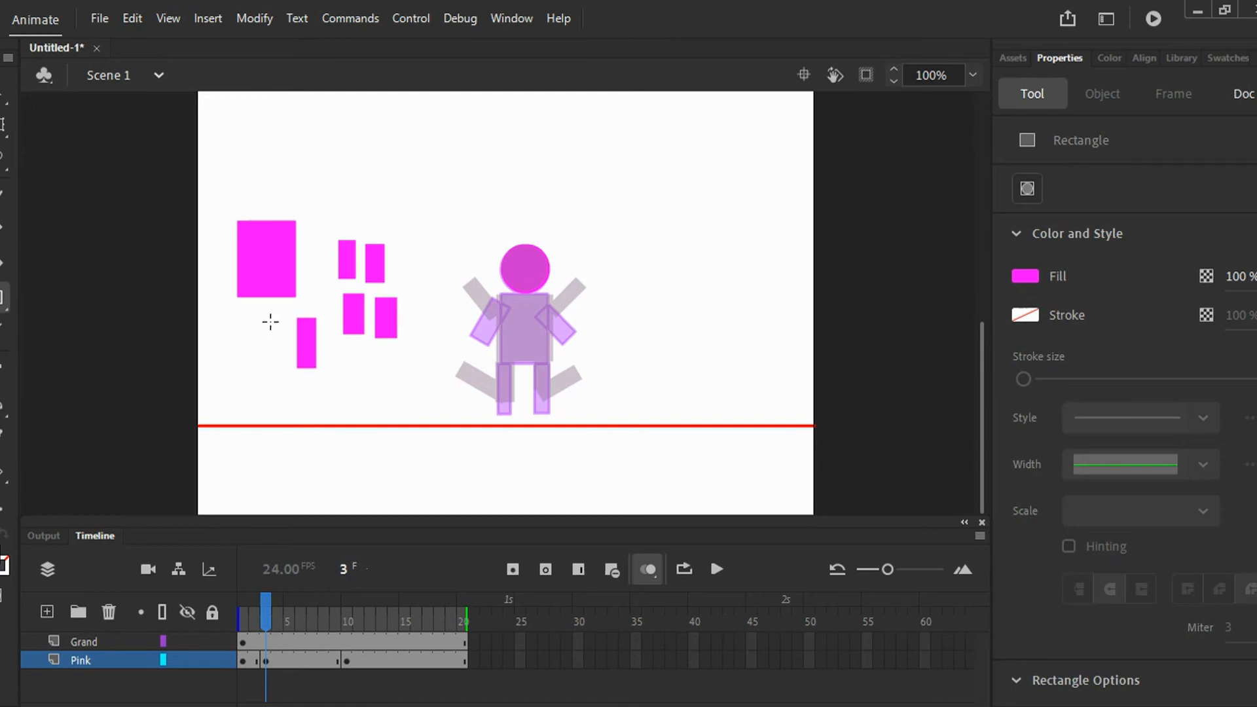
{"action": "mouse_move", "coordinate": [270, 322]}
{"action": "left_mouse_down"}
{"action": "mouse_move", "coordinate": [300, 370]}
{"action": "mouse_move", "coordinate": [289, 375]}
{"action": "left_mouse_up"}
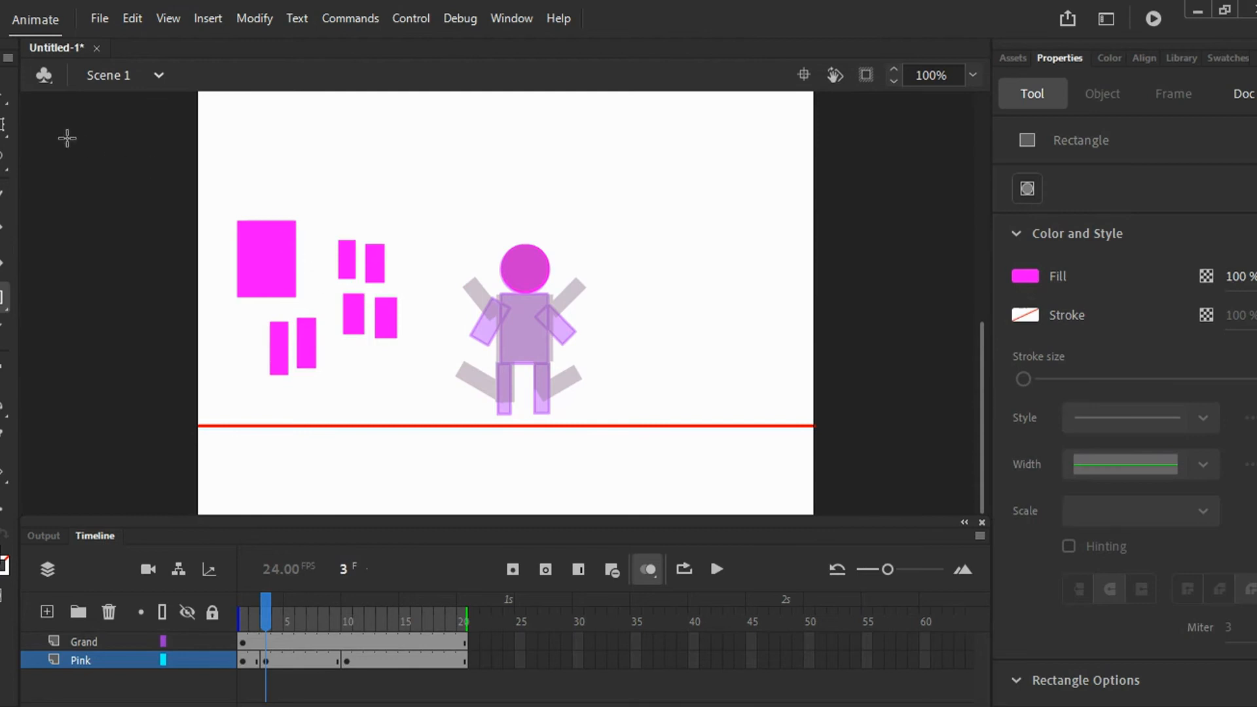
{"action": "left_click", "coordinate": [4, 92]}
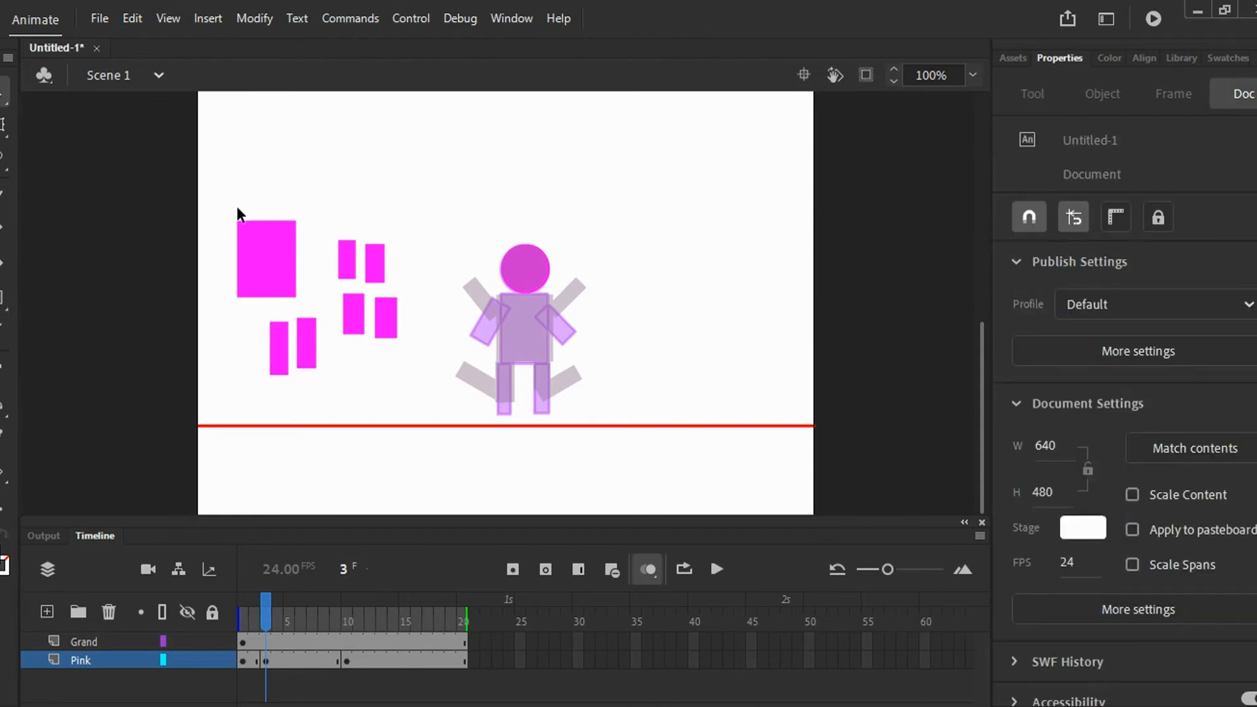
Move the large pink torso rectangle over the reference figure's torso, at about X 311, Y 224, and deselect it.
{"action": "left_click", "coordinate": [302, 303]}
{"action": "key", "text": "Right"}
{"action": "key", "text": "Right"}
{"action": "key", "text": "Right"}
{"action": "key", "text": "Right"}
{"action": "key", "text": "Right"}
{"action": "key", "text": "Right"}
{"action": "key", "text": "Right"}
{"action": "key", "text": "Right"}
{"action": "key", "text": "Right"}
{"action": "key", "text": "Right"}
{"action": "key", "text": "Right"}
{"action": "key", "text": "Right"}
{"action": "key", "text": "Right"}
{"action": "key", "text": "Right"}
{"action": "key", "text": "Right"}
{"action": "left_click_drag", "start_coordinate": [282, 244], "coordinate": [526, 317]}
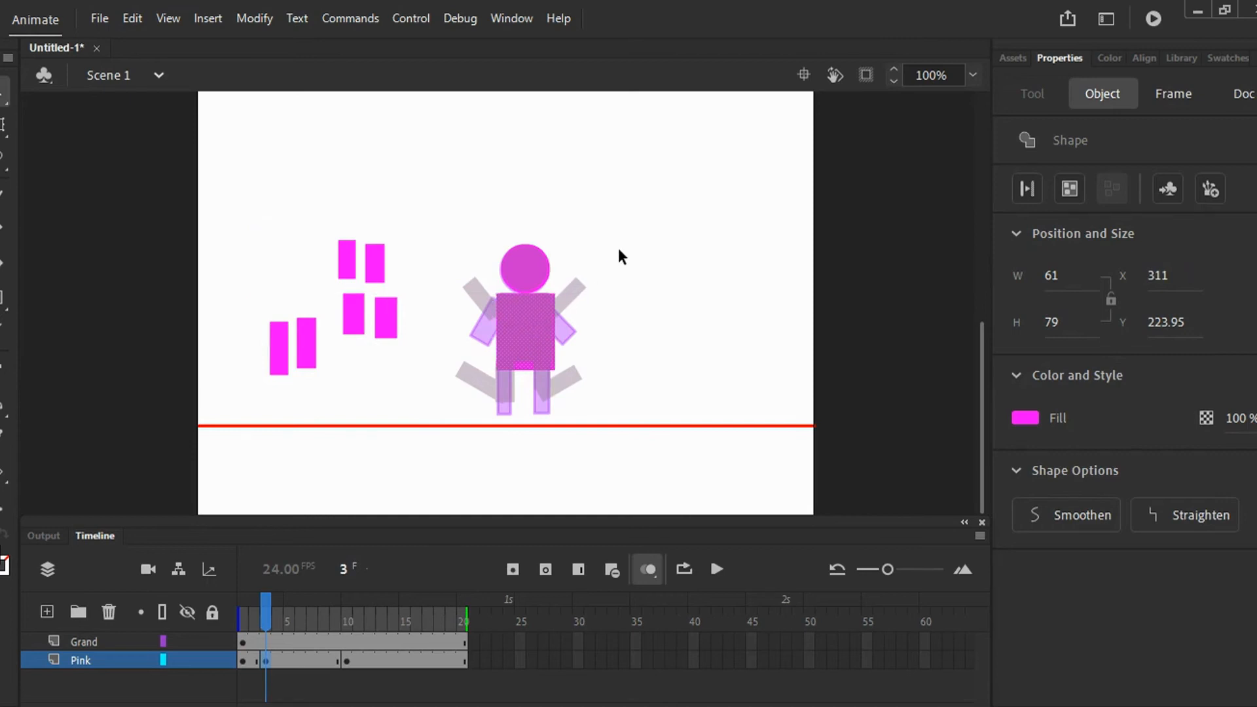
{"action": "left_click", "coordinate": [654, 227]}
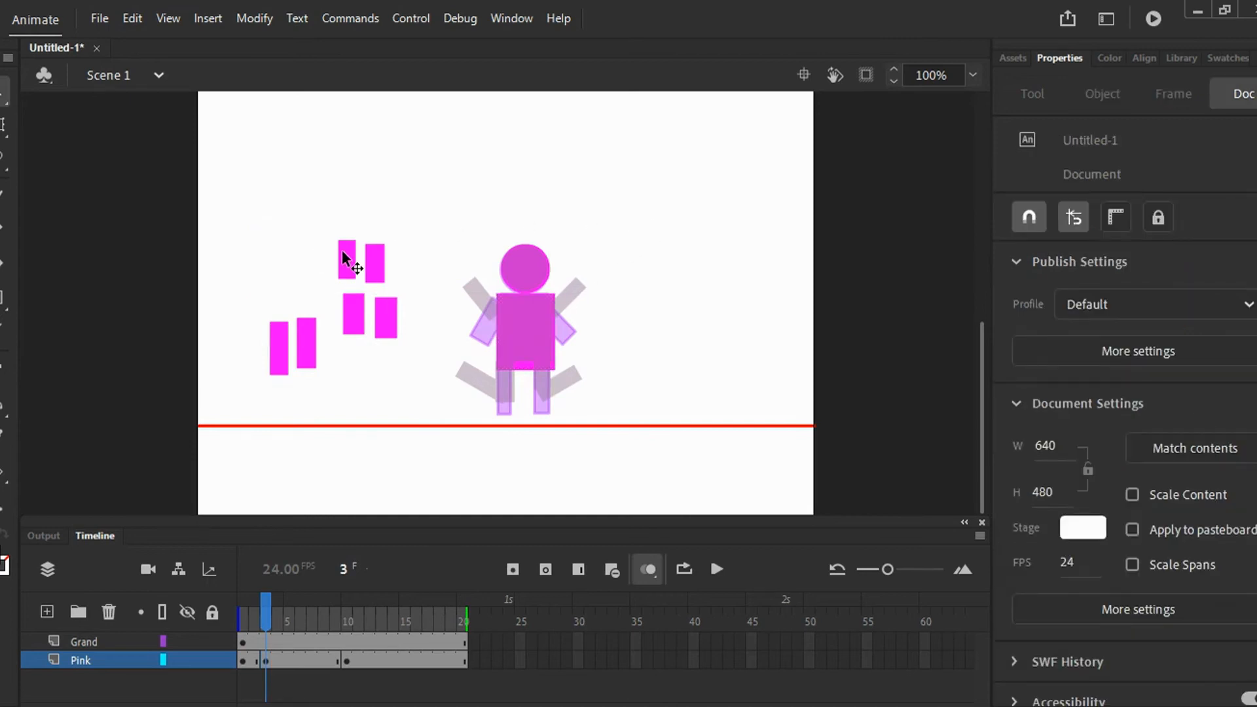
Place the upper two short rectangles side by side under the torso as the figure's upper legs.
{"action": "left_click_drag", "start_coordinate": [349, 261], "coordinate": [537, 378]}
{"action": "left_click_drag", "start_coordinate": [383, 259], "coordinate": [504, 385]}
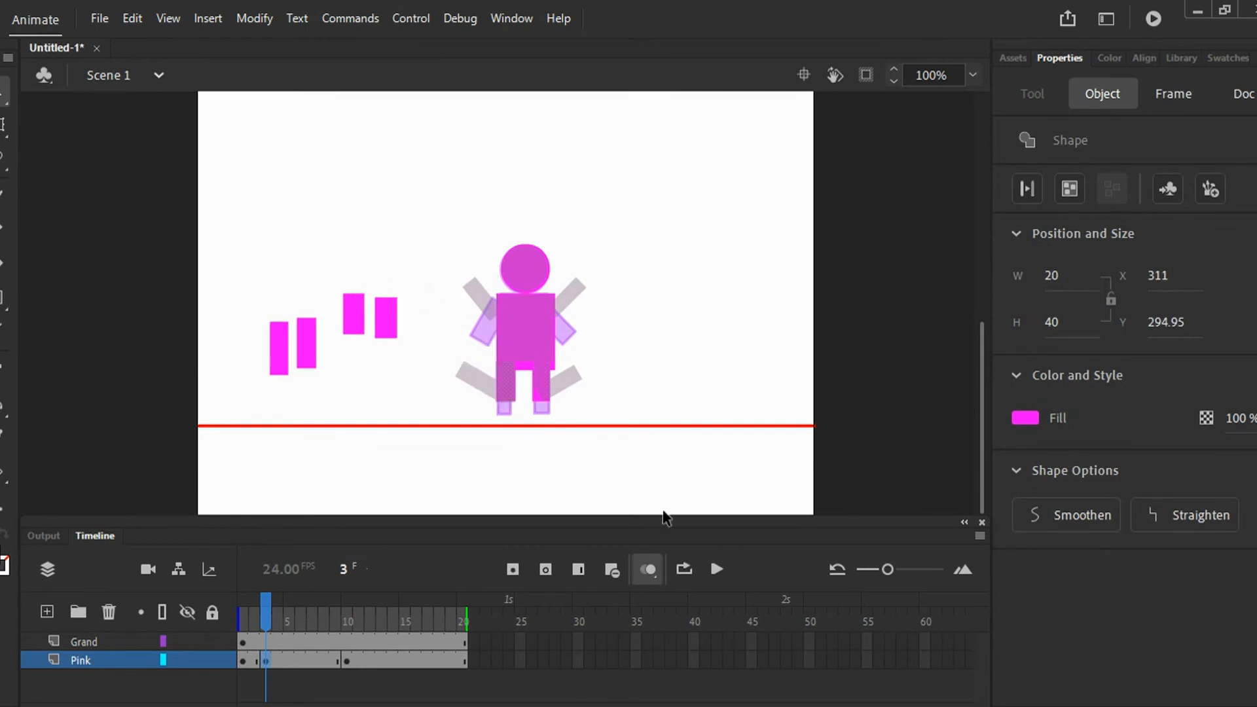
{"action": "left_click", "coordinate": [648, 568]}
{"action": "left_click", "coordinate": [642, 571]}
Move one longer rectangle to the empty area right of the figure and rotate it about 60° so it rises to the right.
{"action": "left_click_drag", "start_coordinate": [307, 335], "coordinate": [678, 299]}
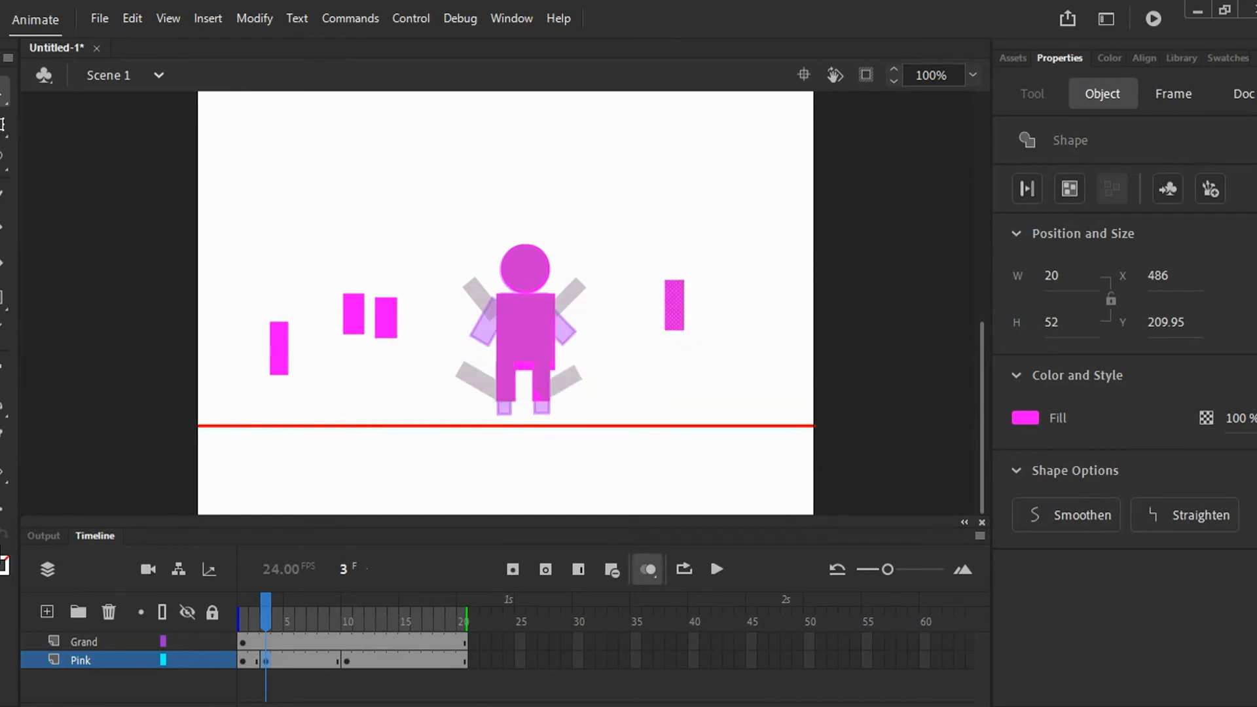
{"action": "key", "text": "q"}
{"action": "left_click_drag", "start_coordinate": [696, 348], "coordinate": [719, 279]}
Move the tilted rectangle below the figure's left upper leg as a lower leg, at about X 273.5, Y 316.6.
{"action": "key", "text": "Left"}
{"action": "key", "text": "Left"}
{"action": "key", "text": "Left"}
{"action": "key", "text": "Left"}
{"action": "key", "text": "Left"}
{"action": "key", "text": "Left"}
{"action": "key", "text": "Left"}
{"action": "key", "text": "Left"}
{"action": "key", "text": "Left"}
{"action": "key", "text": "Left"}
{"action": "key", "text": "Left"}
{"action": "key", "text": "Left"}
{"action": "key", "text": "Left"}
{"action": "key", "text": "Left"}
{"action": "key", "text": "Left"}
{"action": "key", "text": "Left"}
{"action": "key", "text": "Left"}
{"action": "key", "text": "Left"}
{"action": "key", "text": "Left"}
{"action": "key", "text": "Left"}
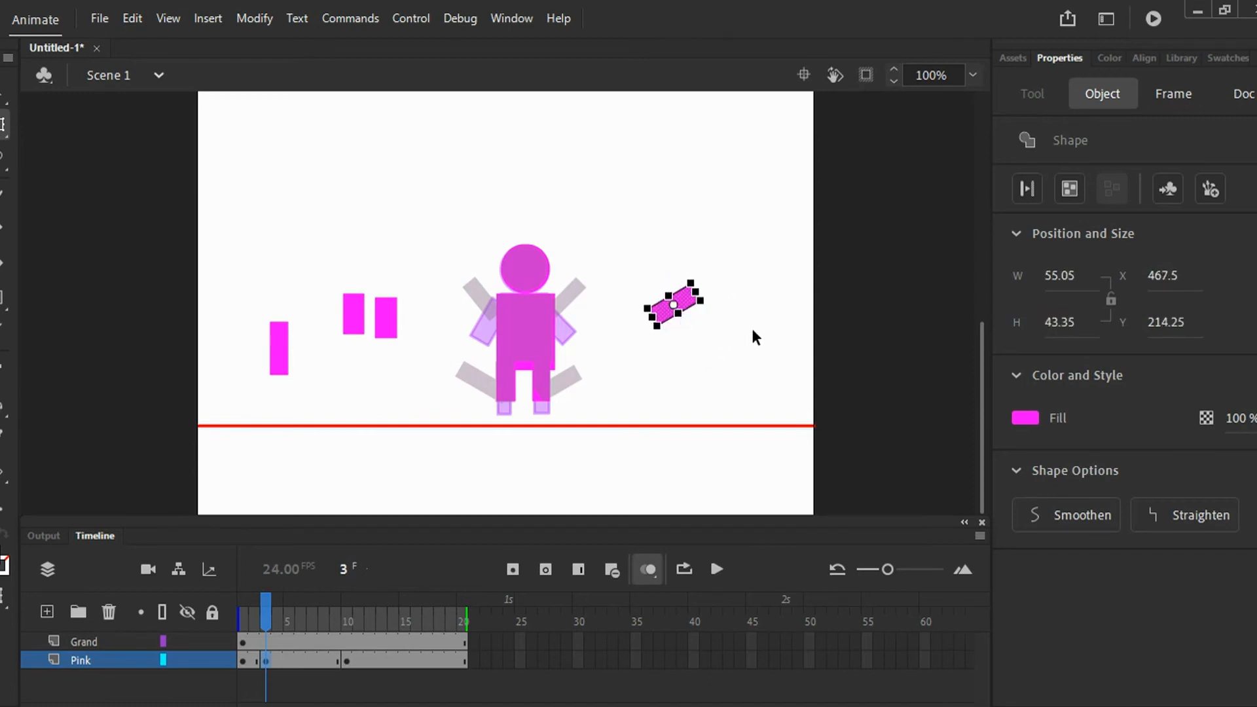
{"action": "key", "text": "Left"}
{"action": "key", "text": "Left"}
{"action": "key", "text": "Left"}
{"action": "key", "text": "Left"}
{"action": "key", "text": "Left"}
{"action": "key", "text": "Left"}
{"action": "key", "text": "Left"}
{"action": "key", "text": "Left"}
{"action": "key", "text": "Left"}
{"action": "key", "text": "Left"}
{"action": "key", "text": "Left"}
{"action": "key", "text": "Left"}
{"action": "key", "text": "Left"}
{"action": "key", "text": "Left"}
{"action": "key", "text": "Left"}
{"action": "key", "text": "Left"}
{"action": "key", "text": "Left"}
{"action": "key", "text": "Left"}
{"action": "key", "text": "Left"}
{"action": "key", "text": "Left"}
{"action": "key", "text": "shift+Down"}
{"action": "key", "text": "shift+Down"}
{"action": "key", "text": "shift+Down"}
{"action": "key", "text": "shift+Down"}
{"action": "key", "text": "shift+Down"}
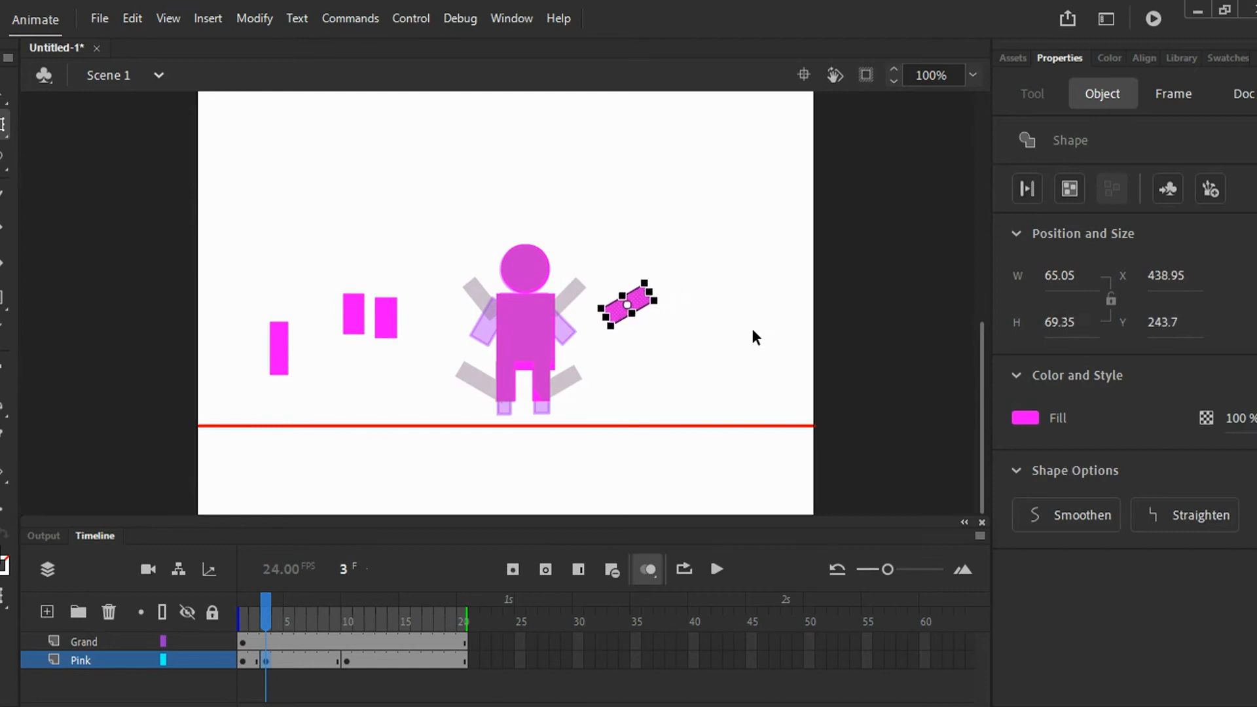
{"action": "key", "text": "Left"}
{"action": "key", "text": "Left"}
{"action": "key", "text": "Left"}
{"action": "key", "text": "Left"}
{"action": "key", "text": "Left"}
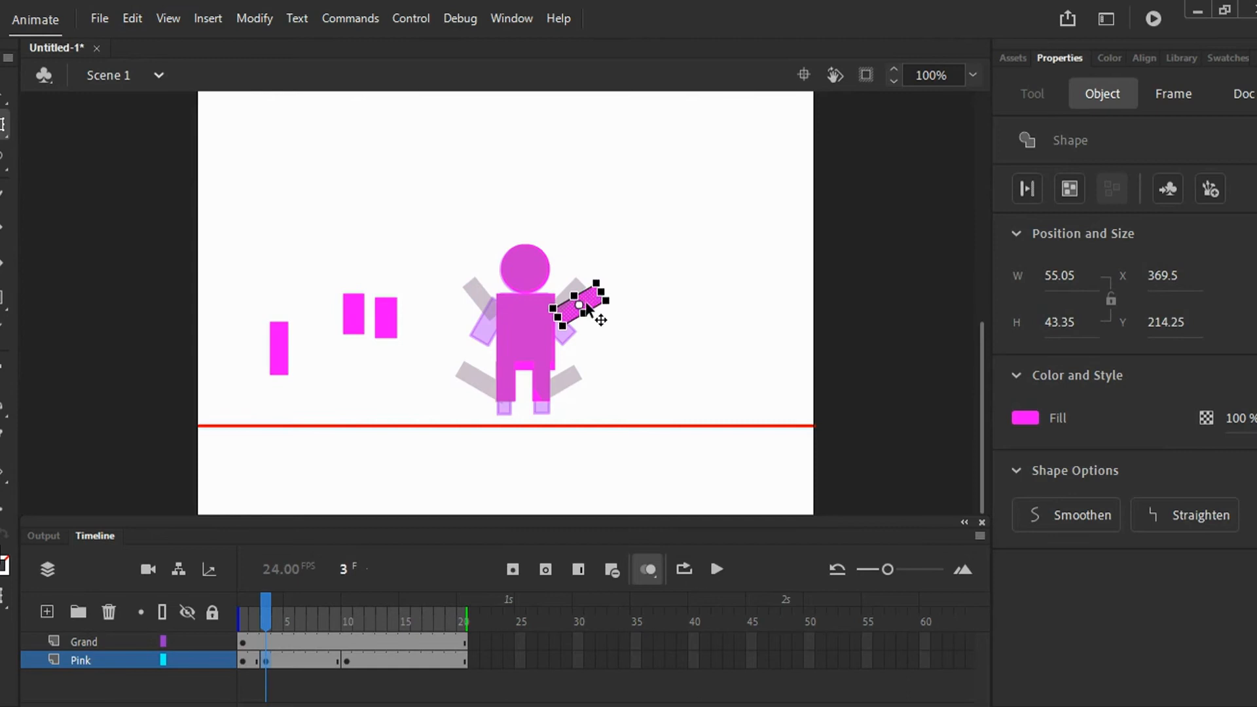
{"action": "left_click_drag", "start_coordinate": [585, 301], "coordinate": [493, 407]}
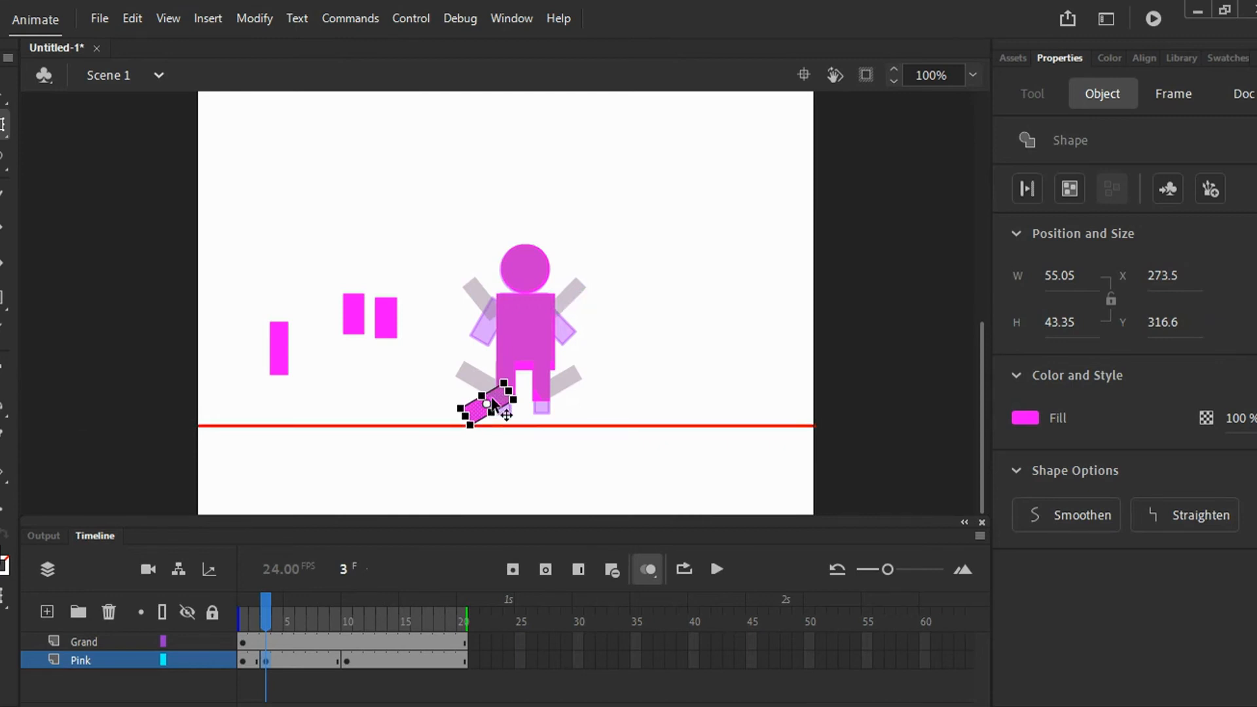
Tilt the remaining longer rectangle about 30°, place it below the figure's right upper leg, and size it to about 41 by 52 px.
{"action": "left_click", "coordinate": [276, 347]}
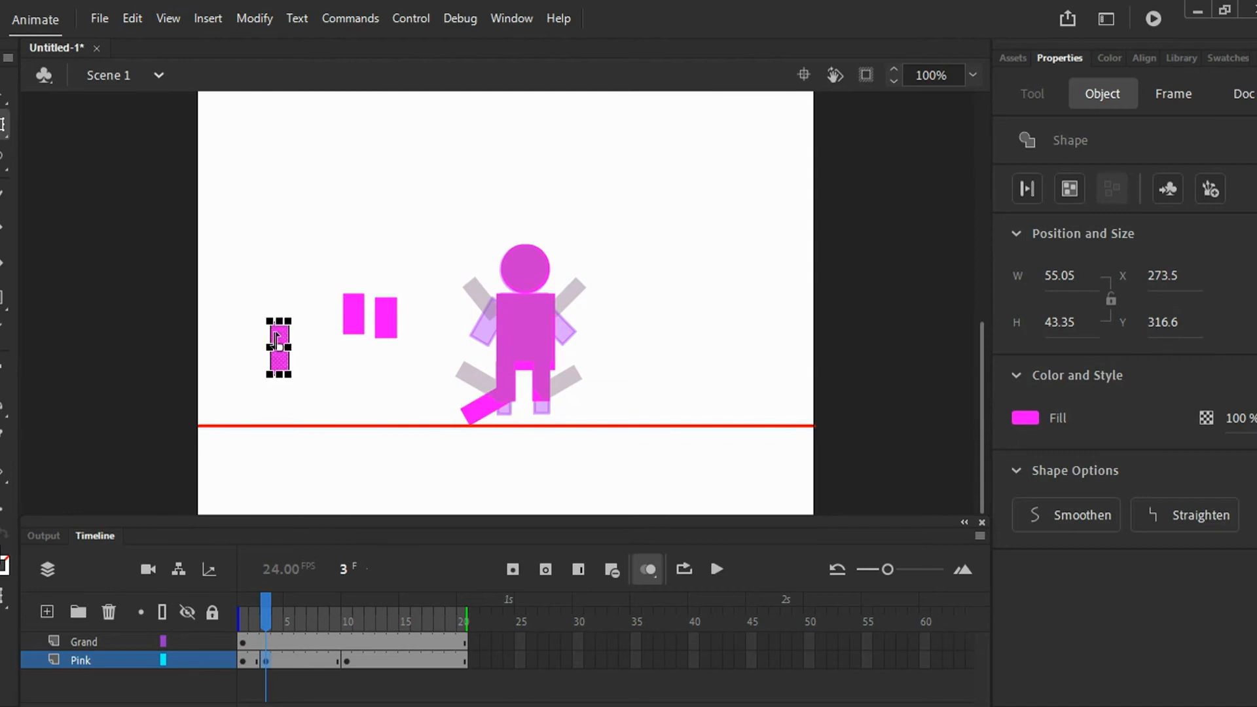
{"action": "mouse_move", "coordinate": [303, 387]}
{"action": "left_mouse_down"}
{"action": "mouse_move", "coordinate": [328, 392]}
{"action": "mouse_move", "coordinate": [315, 383]}
{"action": "left_mouse_up"}
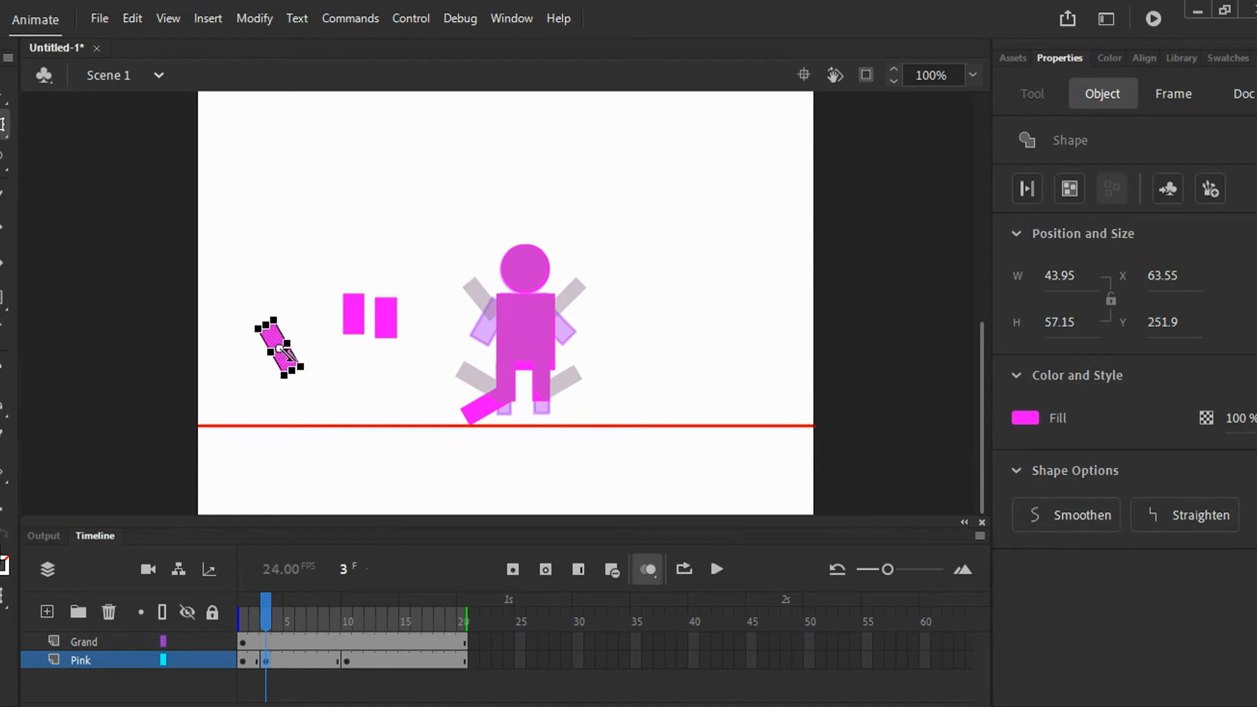
{"action": "left_click_drag", "start_coordinate": [289, 363], "coordinate": [545, 387]}
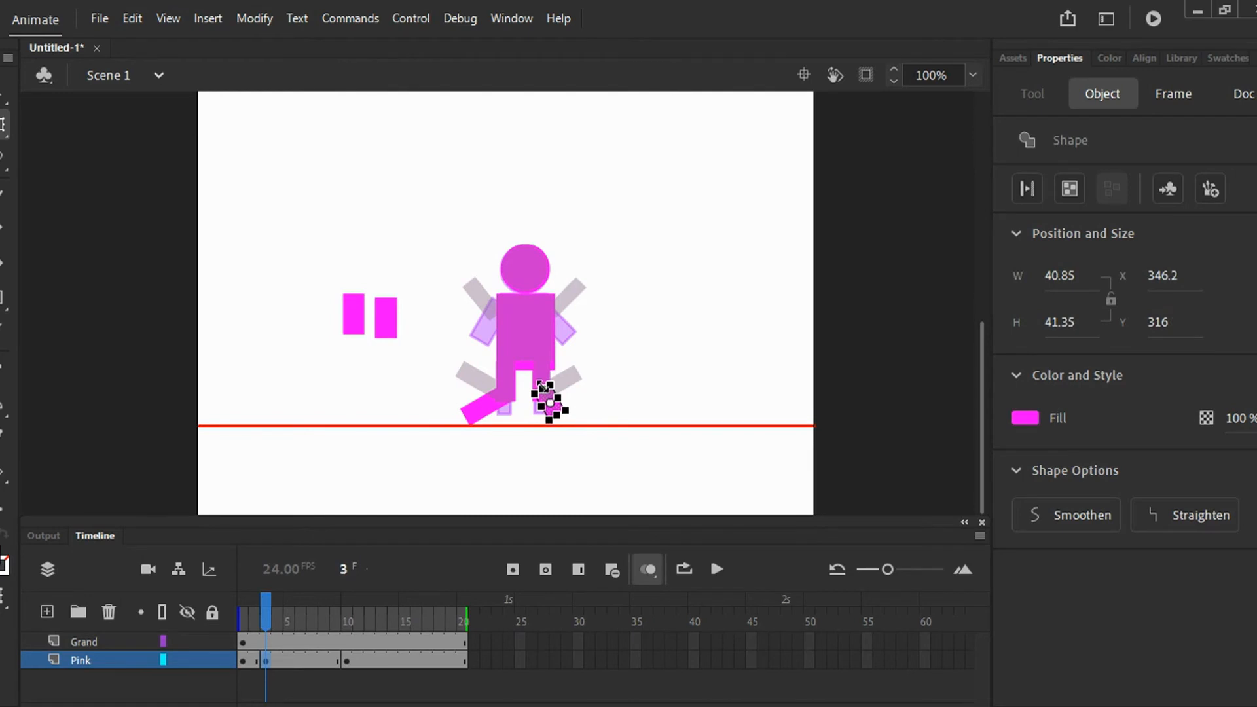
{"action": "left_click_drag", "start_coordinate": [541, 383], "coordinate": [535, 377]}
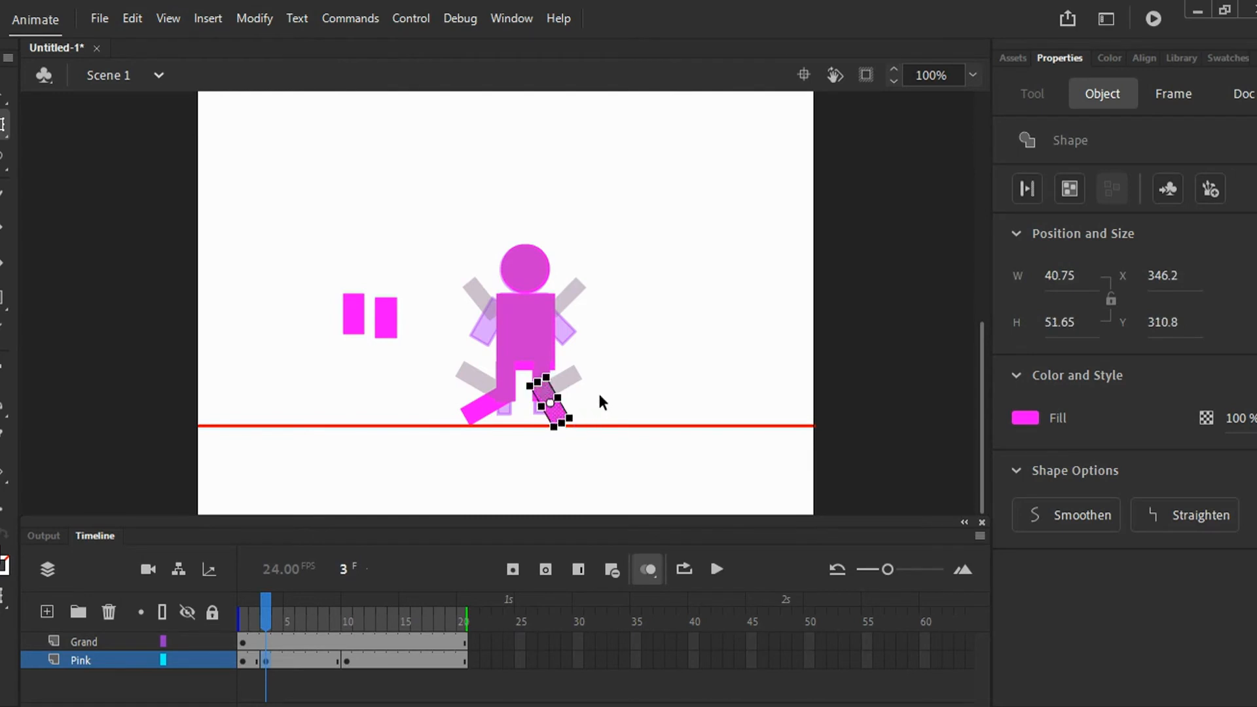
Shift the right lower leg sideways under its upper leg, to about X 351.
{"action": "key", "text": "Right"}
{"action": "key", "text": "Right"}
{"action": "key", "text": "Right"}
{"action": "key", "text": "Right"}
{"action": "key", "text": "Right"}
{"action": "key", "text": "Right"}
{"action": "key", "text": "Right"}
{"action": "key", "text": "Right"}
{"action": "key", "text": "Right"}
{"action": "key", "text": "Right"}
{"action": "key", "text": "Right"}
{"action": "key", "text": "Right"}
{"action": "key", "text": "Right"}
{"action": "key", "text": "Right"}
{"action": "key", "text": "Right"}
{"action": "key", "text": "Right"}
{"action": "key", "text": "Right"}
{"action": "key", "text": "Right"}
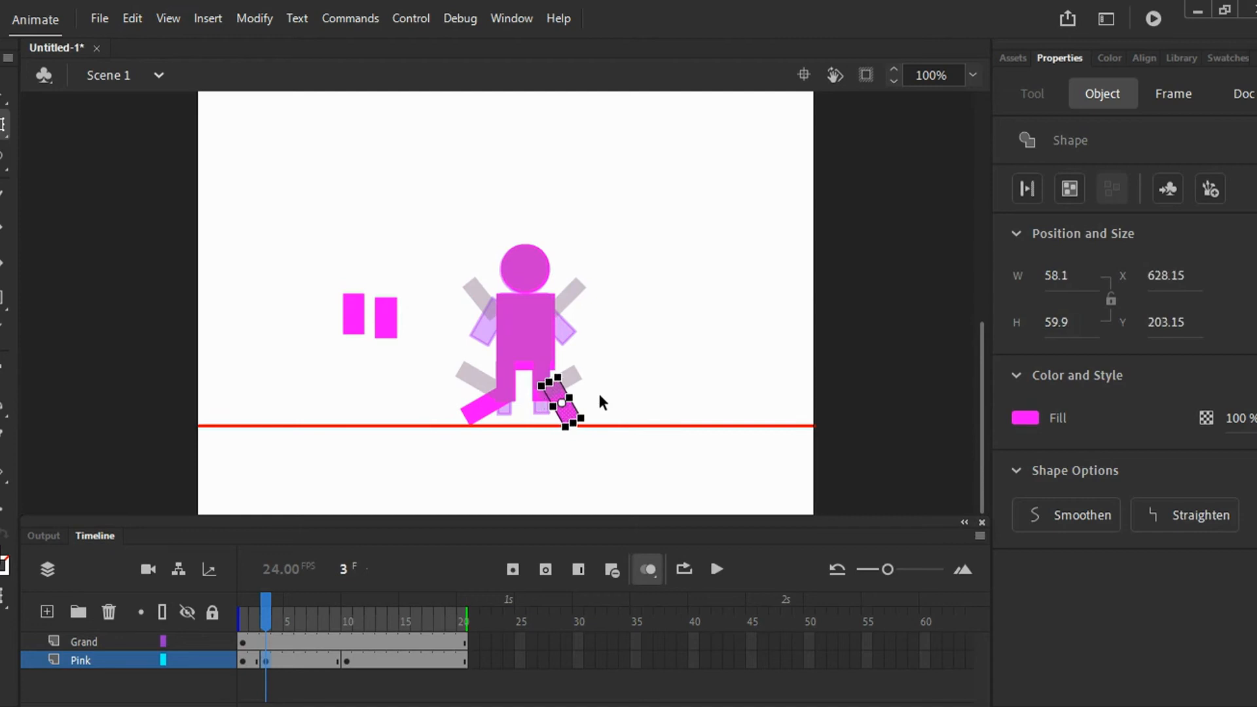
{"action": "key", "text": "Left"}
{"action": "key", "text": "Left"}
{"action": "key", "text": "Left"}
{"action": "key", "text": "Left"}
{"action": "key", "text": "Left"}
{"action": "key", "text": "Left"}
{"action": "key", "text": "Left"}
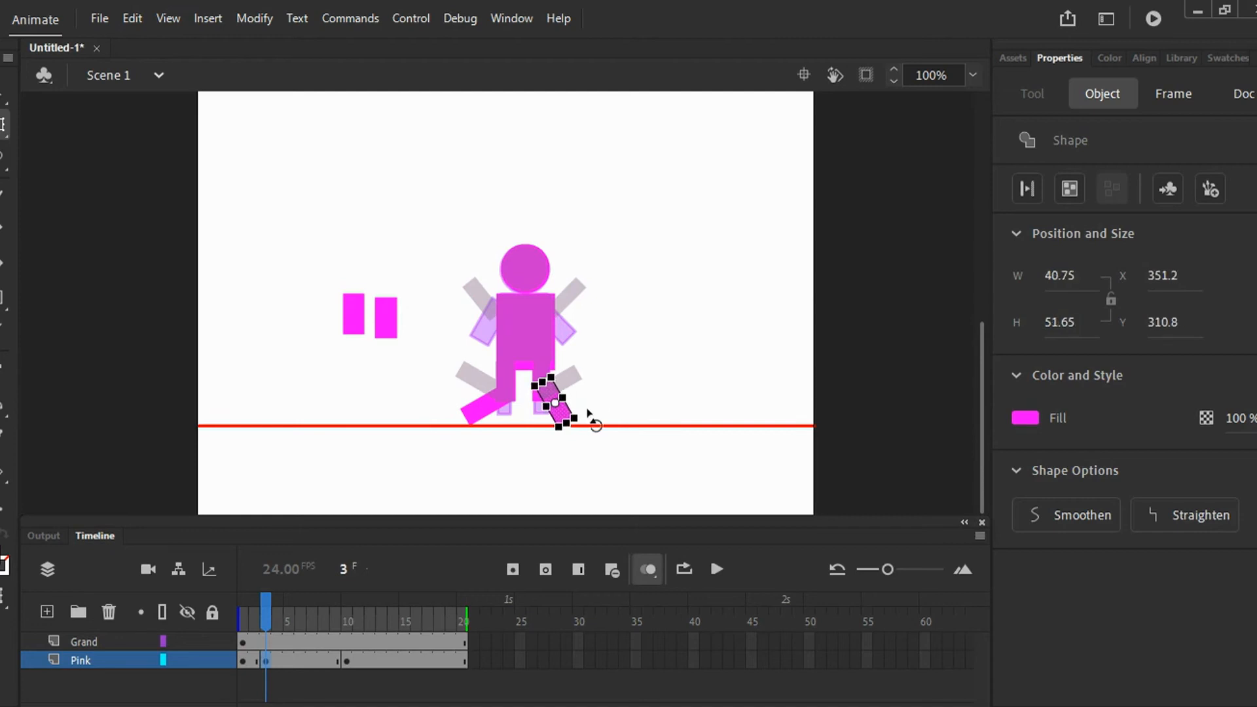
Tilt the right lower leg to about 45° and nudge it to about X 349, Y 315.
{"action": "mouse_move", "coordinate": [591, 413]}
{"action": "left_mouse_down"}
{"action": "mouse_move", "coordinate": [601, 421]}
{"action": "mouse_move", "coordinate": [597, 406]}
{"action": "left_mouse_up"}
{"action": "key", "text": "Right"}
{"action": "key", "text": "Down"}
{"action": "key", "text": "Down"}
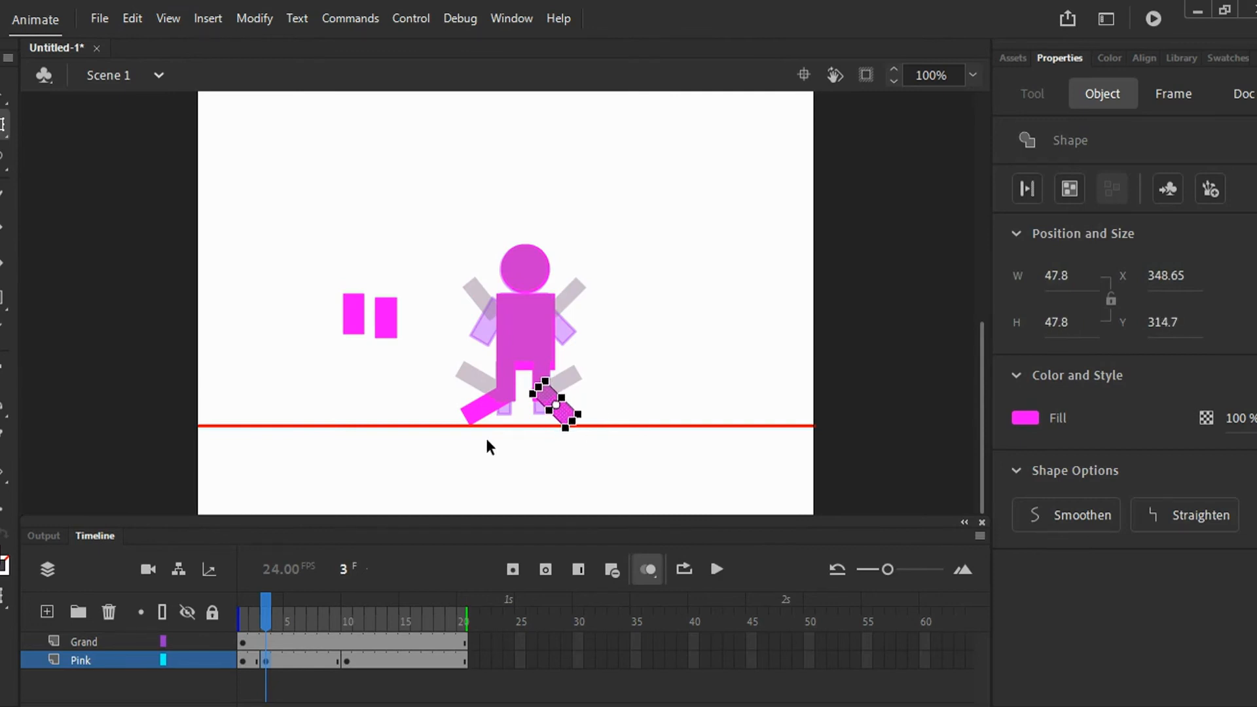
Rotate the right-hand short rectangle of the remaining pair about 60° clockwise and move it over the figure's left shoulder as an upper arm.
{"action": "left_click", "coordinate": [386, 319]}
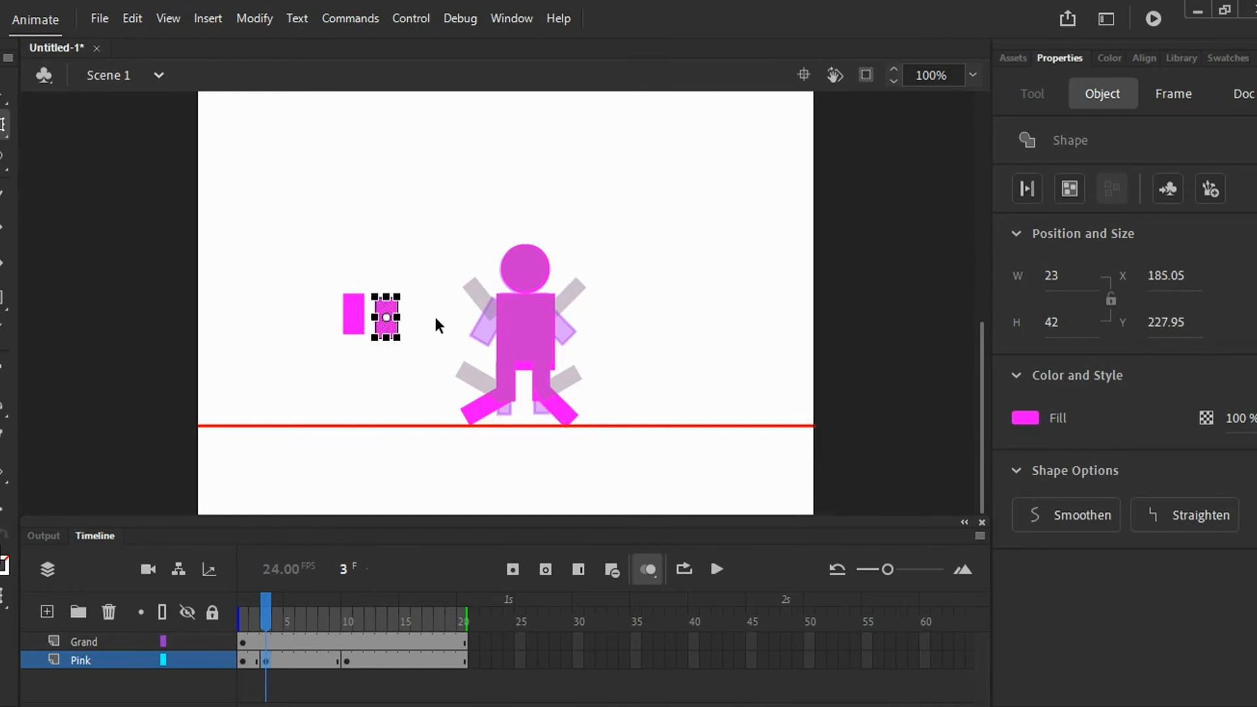
{"action": "left_click_drag", "start_coordinate": [401, 349], "coordinate": [373, 340]}
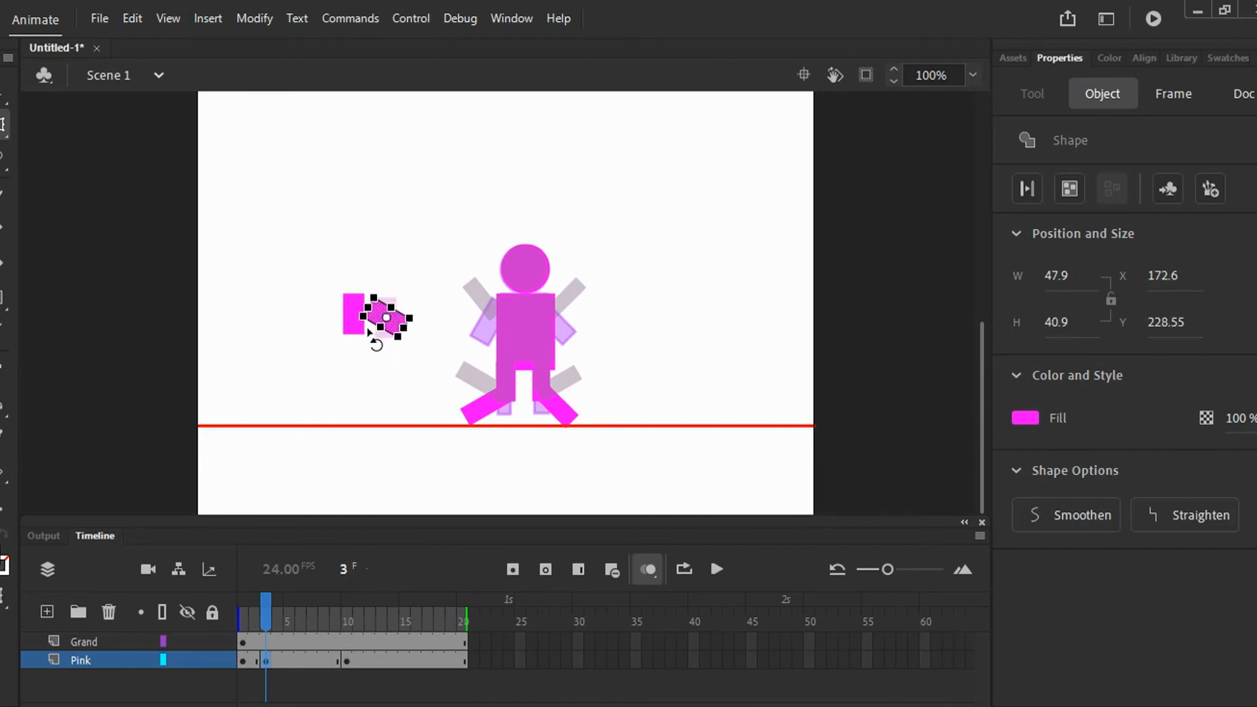
{"action": "key", "text": "Right"}
{"action": "key", "text": "Right"}
{"action": "key", "text": "Right"}
{"action": "key", "text": "Right"}
{"action": "key", "text": "Right"}
{"action": "key", "text": "Right"}
{"action": "key", "text": "Right"}
{"action": "key", "text": "Right"}
{"action": "key", "text": "Right"}
{"action": "key", "text": "Right"}
{"action": "key", "text": "Right"}
{"action": "key", "text": "Right"}
{"action": "key", "text": "Right"}
{"action": "key", "text": "Right"}
{"action": "key", "text": "Right"}
{"action": "key", "text": "Right"}
{"action": "key", "text": "Right"}
{"action": "key", "text": "Right"}
{"action": "key", "text": "Right"}
{"action": "key", "text": "Right"}
{"action": "key", "text": "Right"}
{"action": "key", "text": "Right"}
{"action": "key", "text": "Right"}
{"action": "key", "text": "Right"}
{"action": "key", "text": "Right"}
{"action": "key", "text": "shift+Right"}
{"action": "key", "text": "shift+Right"}
{"action": "key", "text": "shift+Right"}
{"action": "key", "text": "shift+Right"}
{"action": "key", "text": "shift+Right"}
{"action": "key", "text": "shift+Right"}
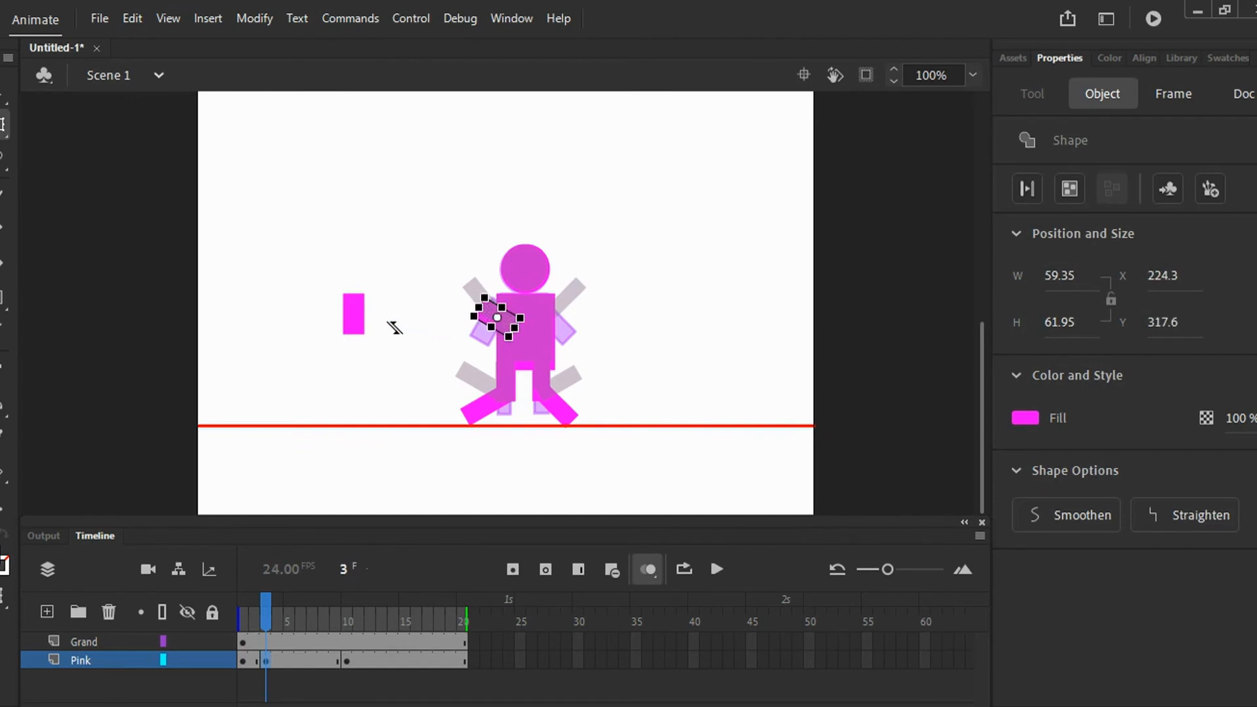
Move the tilted upper arm across the torso to the figure's right shoulder, to about X 363, Y 230.
{"action": "key", "text": "Right"}
{"action": "key", "text": "Right"}
{"action": "key", "text": "Right"}
{"action": "key", "text": "Right"}
{"action": "key", "text": "Right"}
{"action": "key", "text": "Right"}
{"action": "key", "text": "Right"}
{"action": "key", "text": "Right"}
{"action": "key", "text": "Right"}
{"action": "key", "text": "Right"}
{"action": "key", "text": "Right"}
{"action": "key", "text": "Right"}
{"action": "key", "text": "Right"}
{"action": "key", "text": "Right"}
{"action": "key", "text": "Right"}
{"action": "key", "text": "Right"}
{"action": "key", "text": "Right"}
{"action": "key", "text": "Right"}
{"action": "key", "text": "Right"}
{"action": "key", "text": "Right"}
{"action": "key", "text": "Right"}
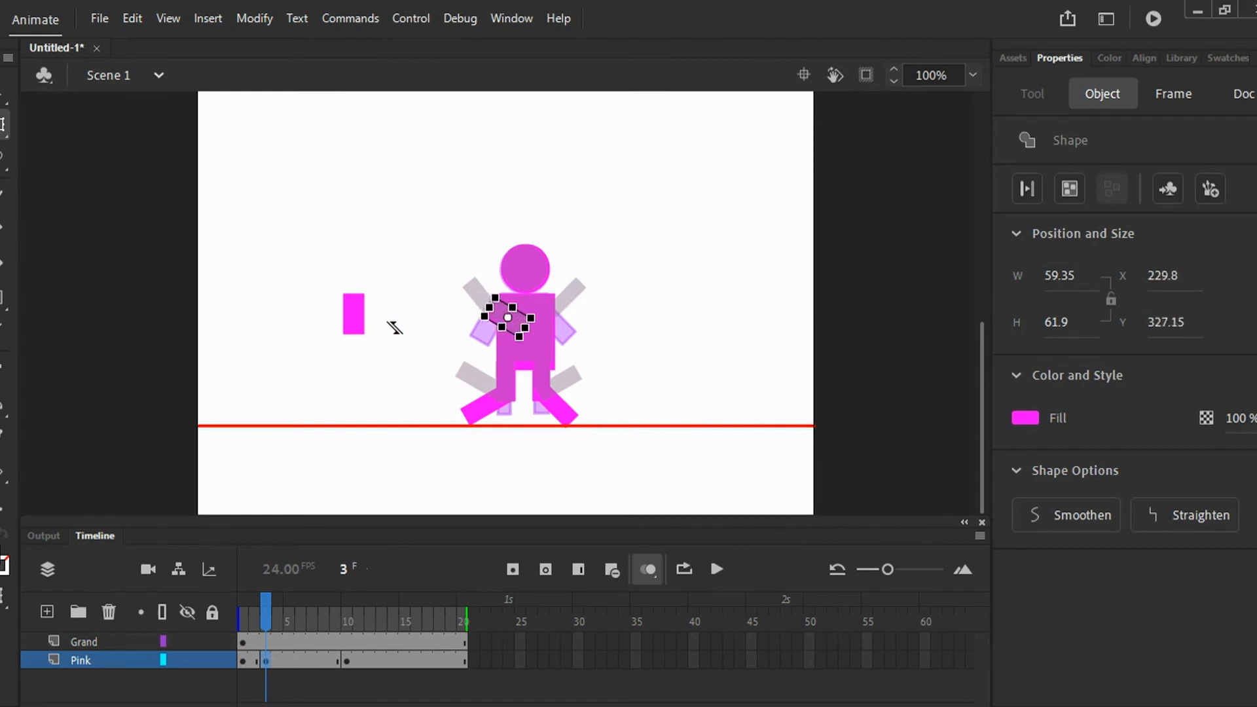
{"action": "key", "text": "Right"}
{"action": "key", "text": "Right"}
{"action": "key", "text": "Down"}
{"action": "key", "text": "Down"}
{"action": "key", "text": "Down"}
{"action": "key", "text": "Down"}
{"action": "key", "text": "Down"}
{"action": "key", "text": "Down"}
{"action": "key", "text": "Down"}
{"action": "key", "text": "Down"}
{"action": "key", "text": "Down"}
{"action": "key", "text": "Up"}
{"action": "key", "text": "Left"}
{"action": "key", "text": "Up"}
{"action": "key", "text": "Up"}
{"action": "key", "text": "Up"}
{"action": "key", "text": "Up"}
{"action": "key", "text": "Up"}
{"action": "key", "text": "Up"}
{"action": "key", "text": "Up"}
{"action": "key", "text": "Up"}
{"action": "key", "text": "Up"}
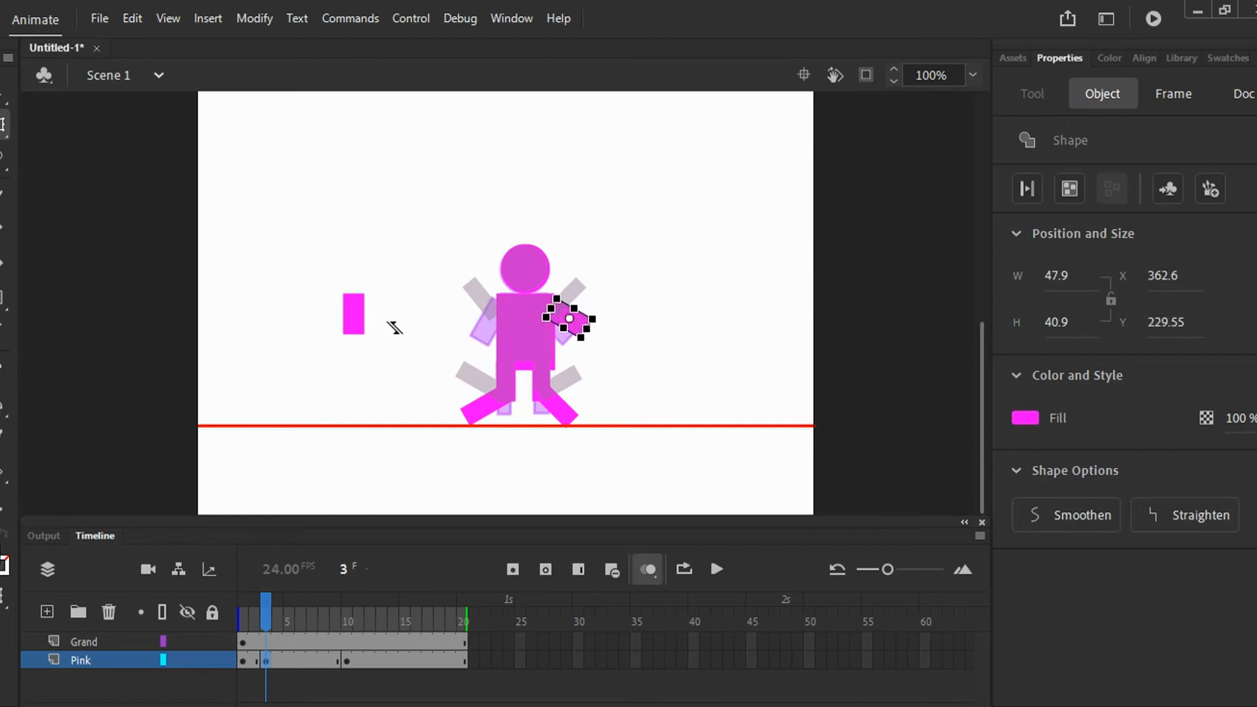
Tilt the remaining short rectangle to mirror the other arm, about 47 by 40 px overall, and move it to the figure's left shoulder.
{"action": "left_click_drag", "start_coordinate": [342, 275], "coordinate": [351, 354]}
{"action": "key", "text": "Right"}
{"action": "key", "text": "Right"}
{"action": "key", "text": "Right"}
{"action": "key", "text": "Right"}
{"action": "key", "text": "Right"}
{"action": "key", "text": "Right"}
{"action": "key", "text": "Right"}
{"action": "key", "text": "Right"}
{"action": "key", "text": "Right"}
{"action": "key", "text": "Right"}
{"action": "key", "text": "Right"}
{"action": "key", "text": "Right"}
{"action": "key", "text": "Right"}
{"action": "key", "text": "Right"}
{"action": "key", "text": "Right"}
{"action": "key", "text": "Right"}
{"action": "key", "text": "Right"}
{"action": "key", "text": "Right"}
{"action": "key", "text": "Right"}
{"action": "key", "text": "Right"}
{"action": "key", "text": "Right"}
{"action": "key", "text": "Right"}
{"action": "key", "text": "Right"}
{"action": "key", "text": "Right"}
{"action": "key", "text": "Right"}
{"action": "key", "text": "Right"}
{"action": "key", "text": "Right"}
{"action": "key", "text": "Right"}
{"action": "key", "text": "Right"}
{"action": "key", "text": "Right"}
{"action": "key", "text": "Right"}
{"action": "key", "text": "Right"}
{"action": "key", "text": "Right"}
{"action": "key", "text": "Right"}
{"action": "key", "text": "Right"}
{"action": "key", "text": "Right"}
{"action": "key", "text": "Right"}
{"action": "key", "text": "Right"}
{"action": "key", "text": "Right"}
{"action": "key", "text": "Right"}
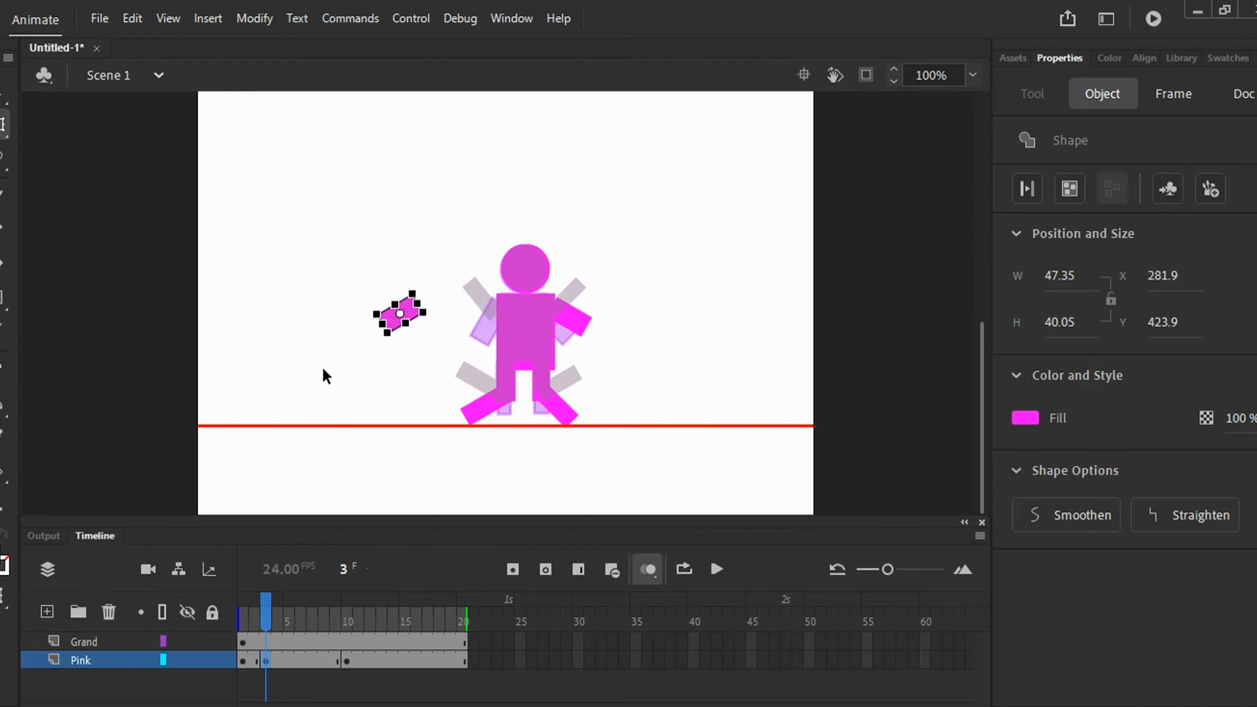
{"action": "key", "text": "Right"}
{"action": "key", "text": "Right"}
{"action": "key", "text": "Right"}
{"action": "key", "text": "Right"}
{"action": "key", "text": "Right"}
{"action": "key", "text": "Right"}
{"action": "key", "text": "Right"}
{"action": "key", "text": "Right"}
{"action": "key", "text": "Right"}
{"action": "key", "text": "Right"}
{"action": "key", "text": "Right"}
{"action": "key", "text": "Right"}
{"action": "key", "text": "Right"}
{"action": "key", "text": "Right"}
{"action": "key", "text": "Right"}
{"action": "key", "text": "Right"}
{"action": "key", "text": "Right"}
{"action": "key", "text": "Right"}
{"action": "key", "text": "Right"}
{"action": "key", "text": "Right"}
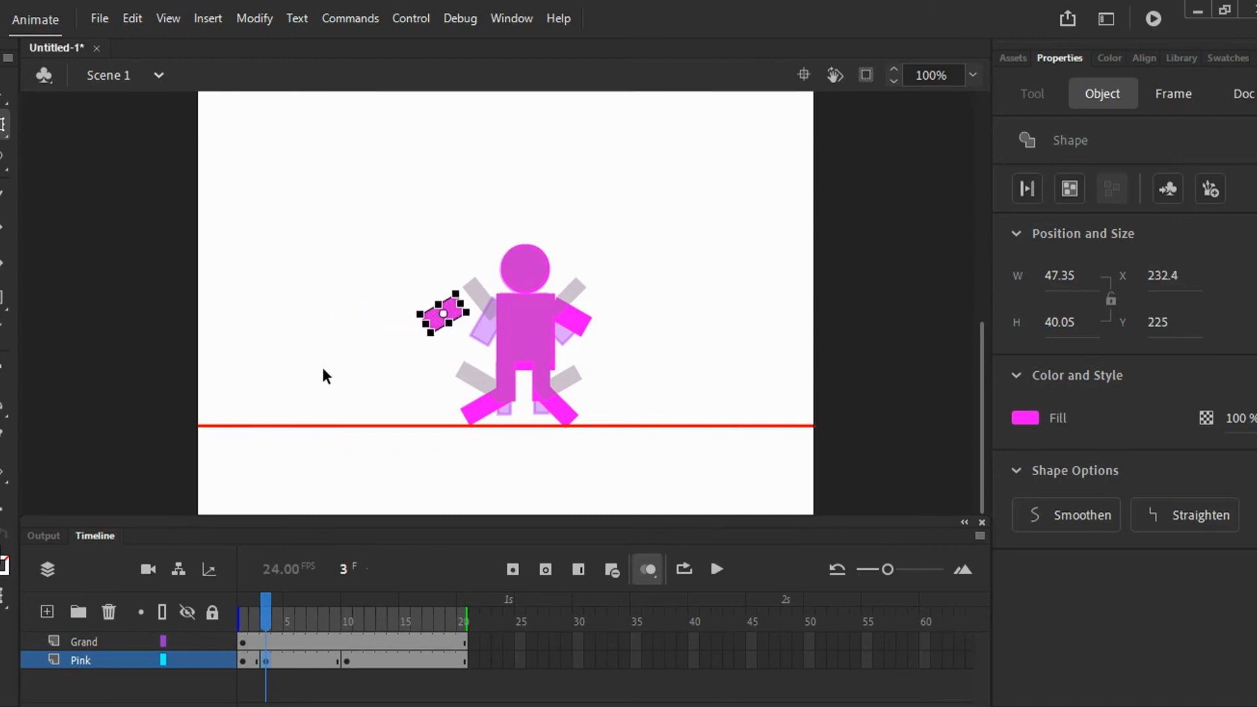
{"action": "key", "text": "Left"}
{"action": "key", "text": "Left"}
{"action": "key", "text": "Left"}
{"action": "key", "text": "Left"}
{"action": "key", "text": "Left"}
{"action": "key", "text": "Left"}
{"action": "key", "text": "Left"}
{"action": "key", "text": "Left"}
{"action": "key", "text": "Left"}
{"action": "key", "text": "Left"}
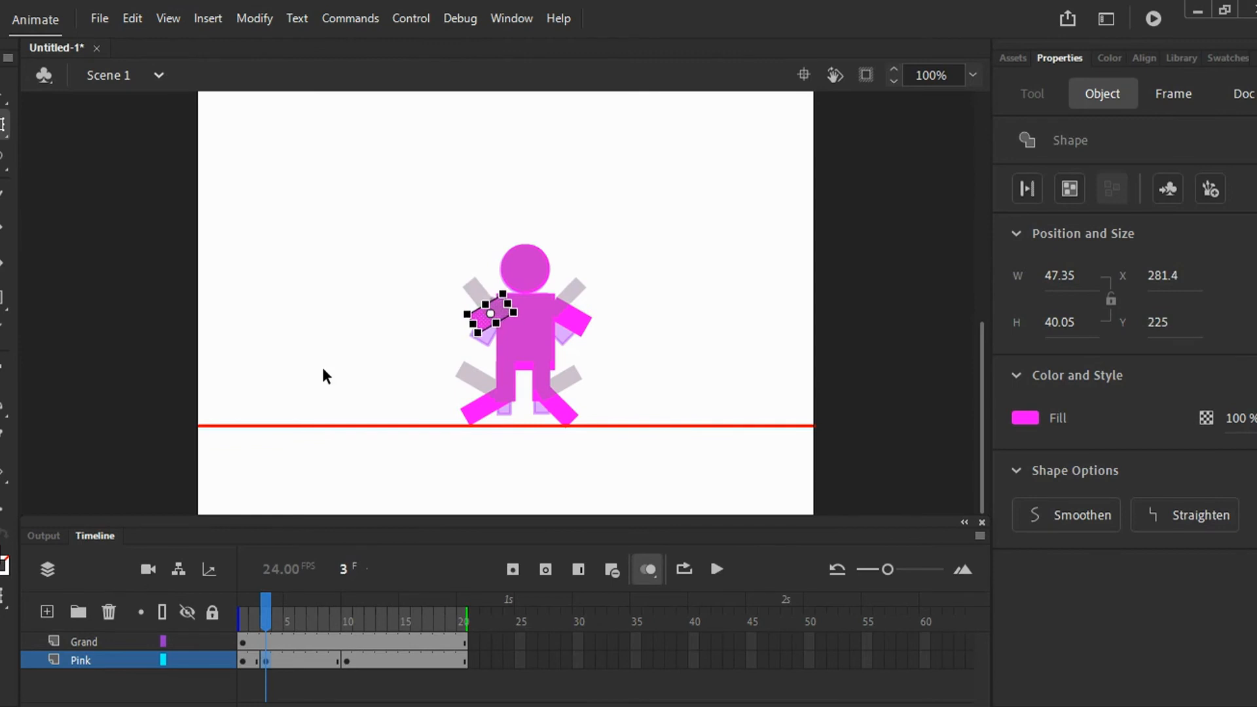
Fine-tune the left arm's position to about X 274, Y 224 and deselect it.
{"action": "key", "text": "Up"}
{"action": "key", "text": "Down"}
{"action": "key", "text": "Right"}
{"action": "key", "text": "Right"}
{"action": "key", "text": "Up"}
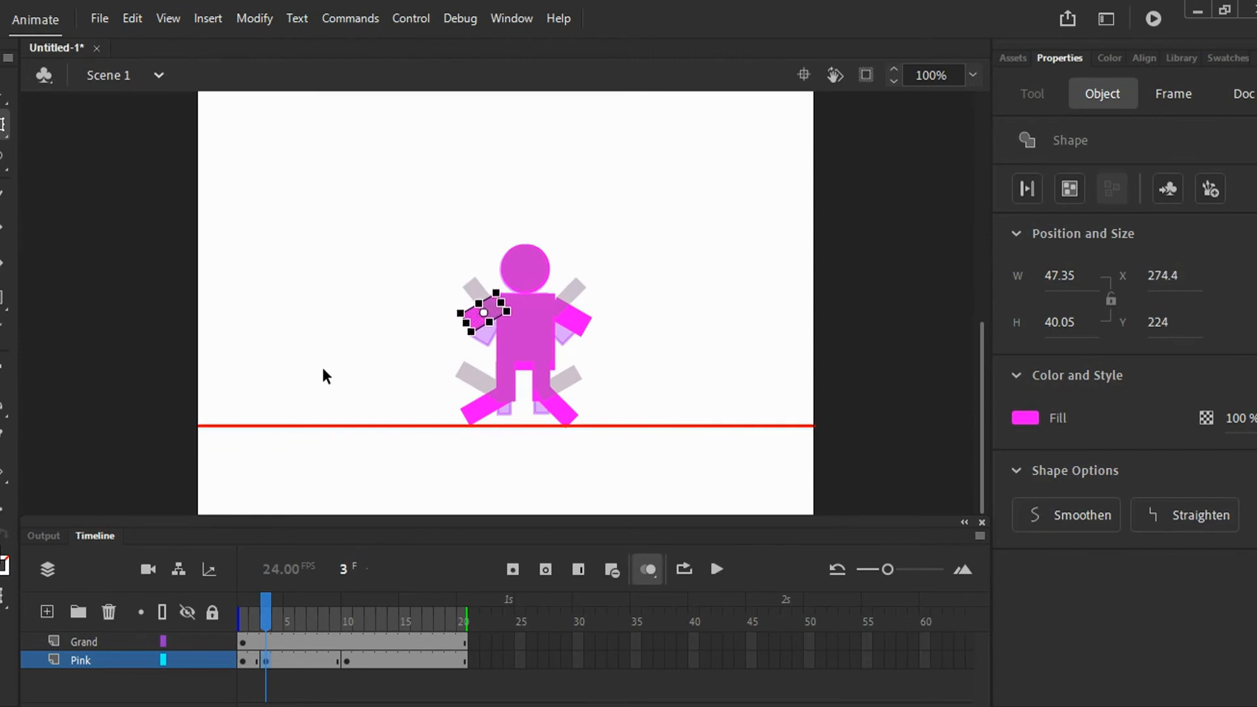
{"action": "left_click", "coordinate": [323, 370]}
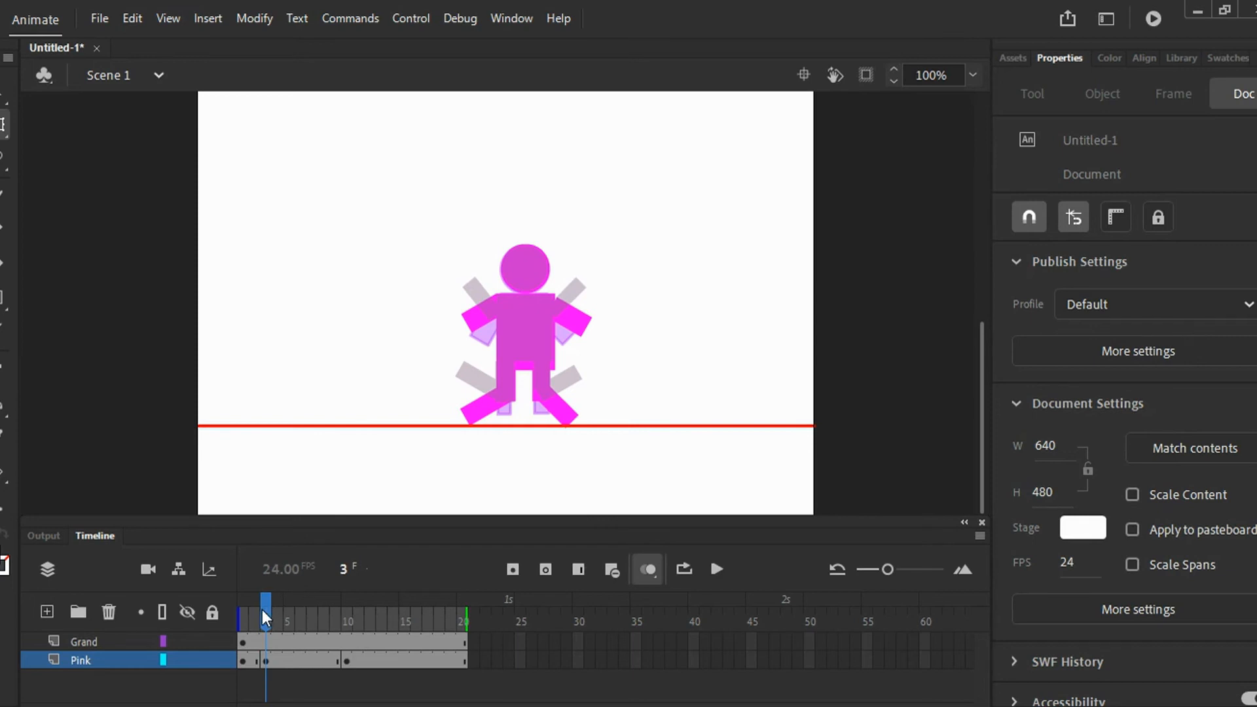
Insert a blank keyframe at frame 6 of the Pink layer, with the onion-skin range starting at frame 1.
{"action": "left_click_drag", "start_coordinate": [272, 606], "coordinate": [305, 601]}
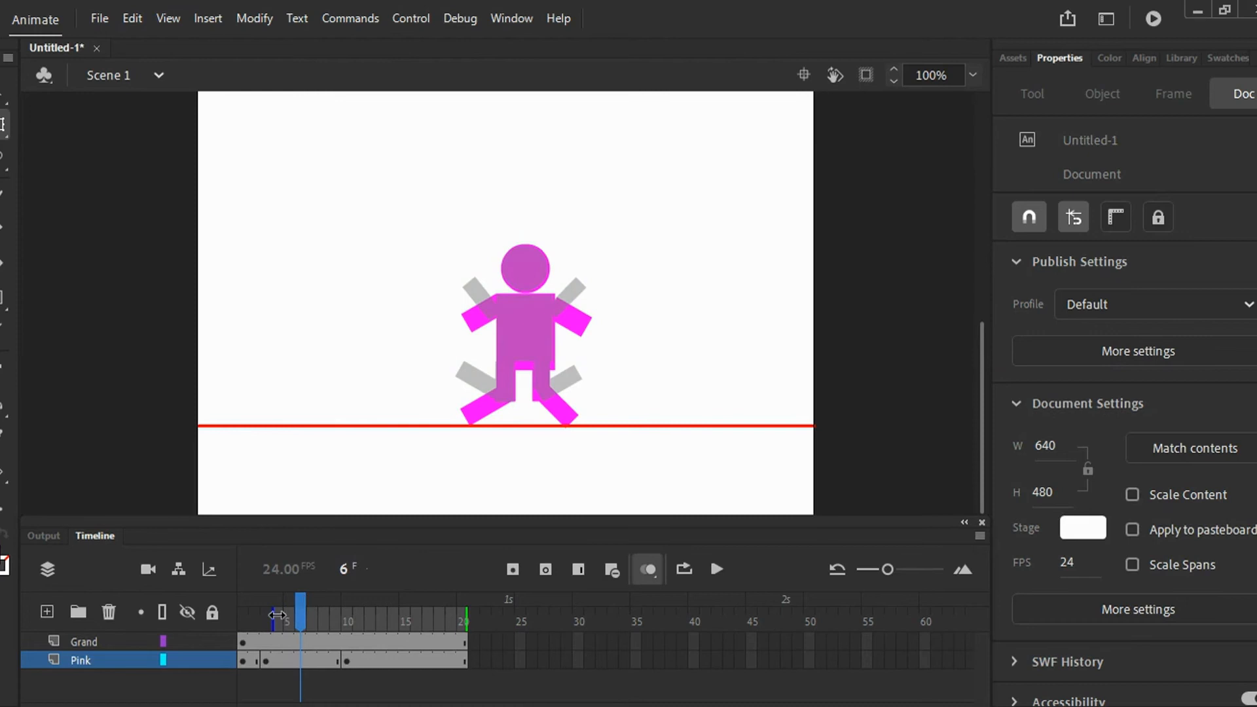
{"action": "left_click_drag", "start_coordinate": [278, 612], "coordinate": [239, 612]}
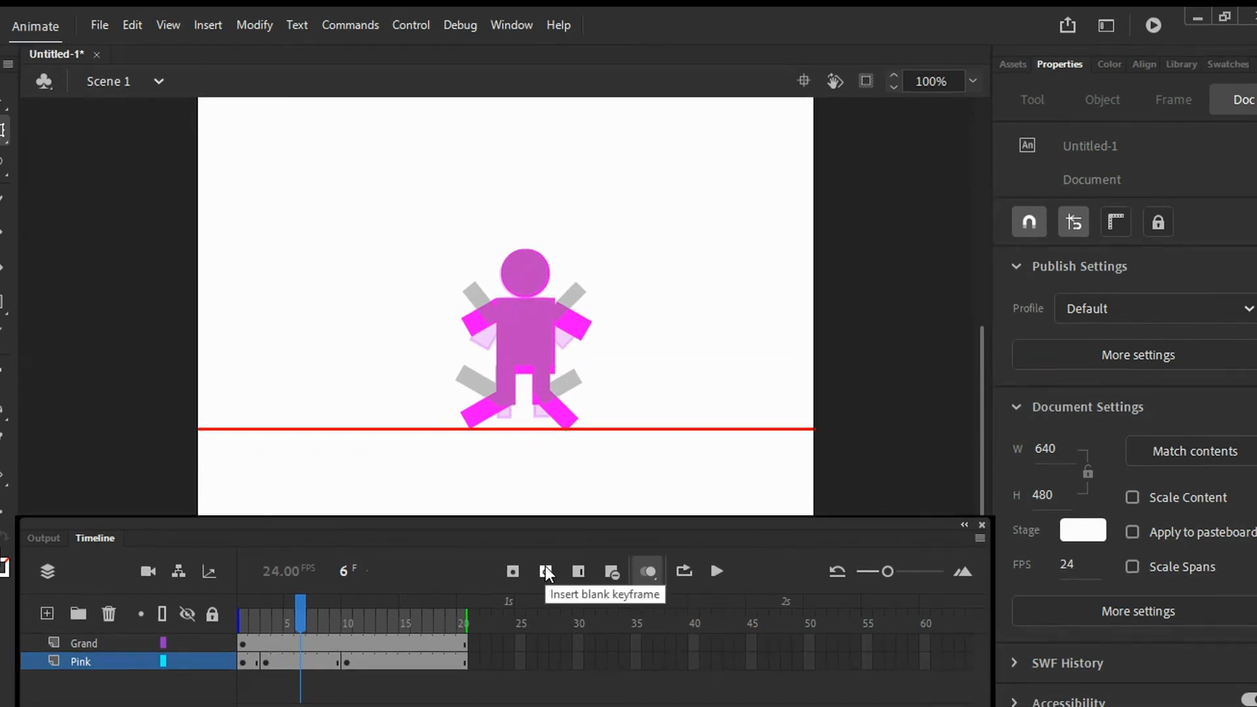
{"action": "left_click", "coordinate": [545, 571]}
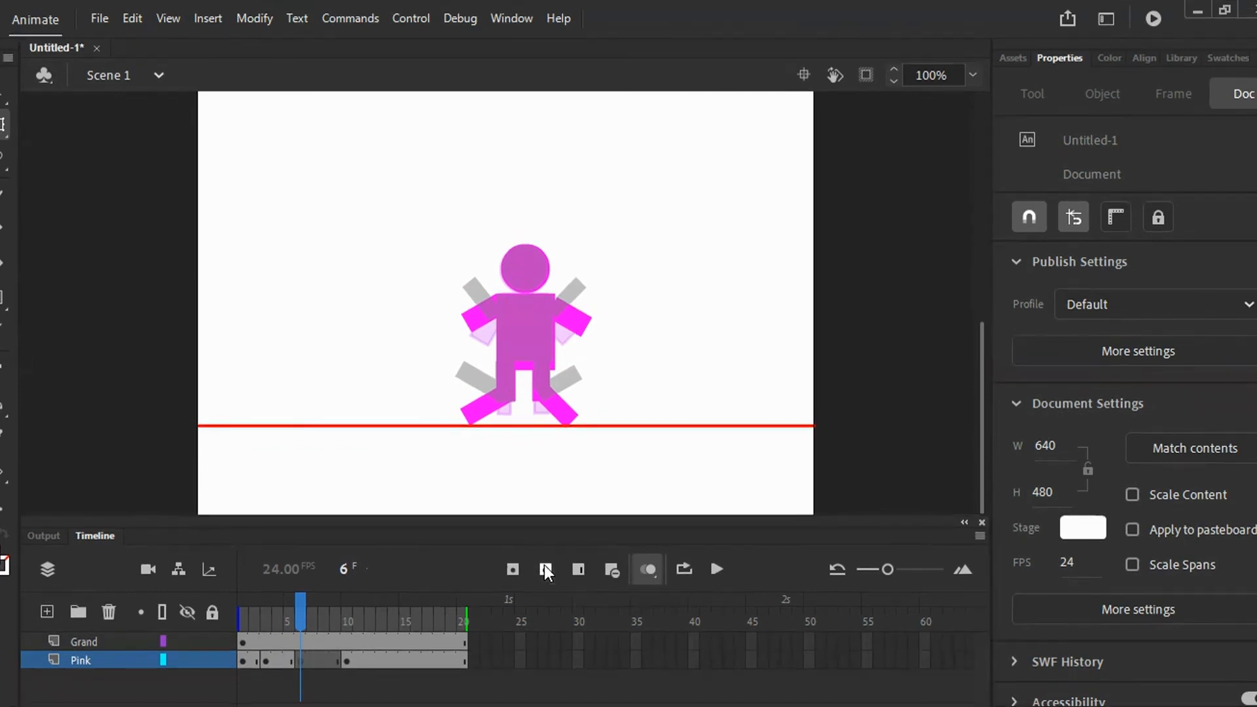
{"action": "left_click", "coordinate": [710, 472]}
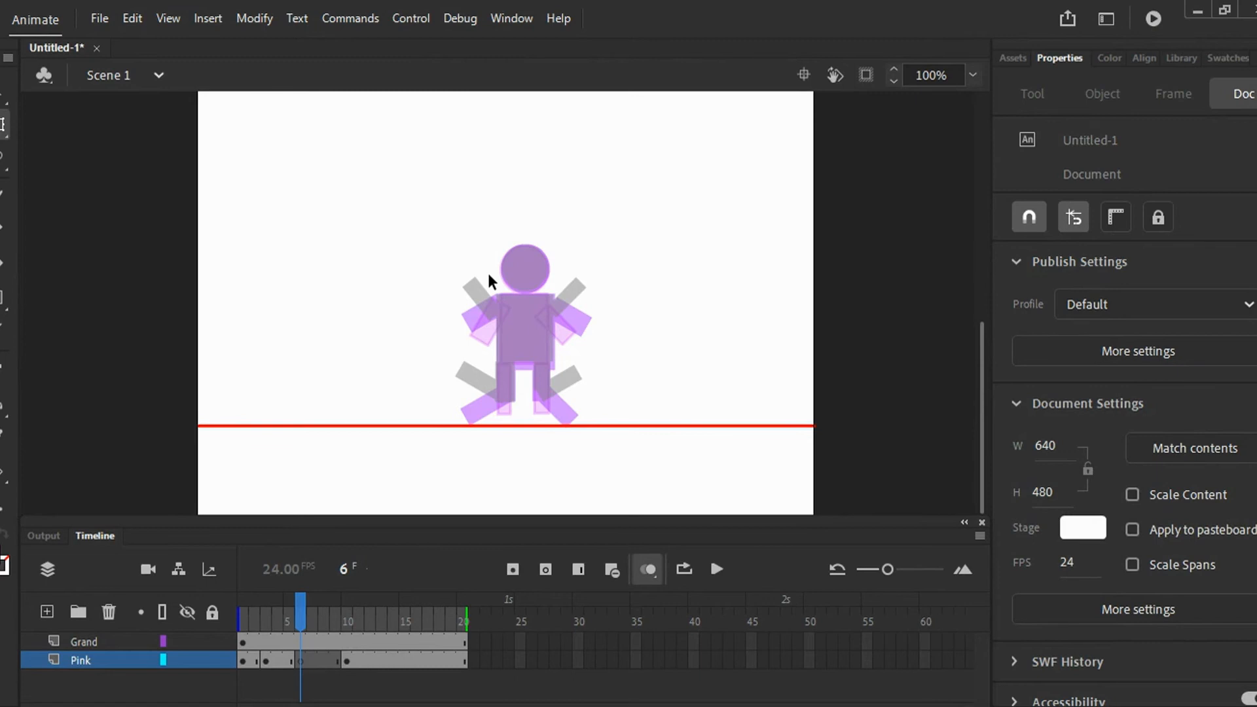
Return to frame 3 and select and copy the whole pink figure, including its head, torso, arms and legs.
{"action": "left_click_drag", "start_coordinate": [303, 615], "coordinate": [267, 618]}
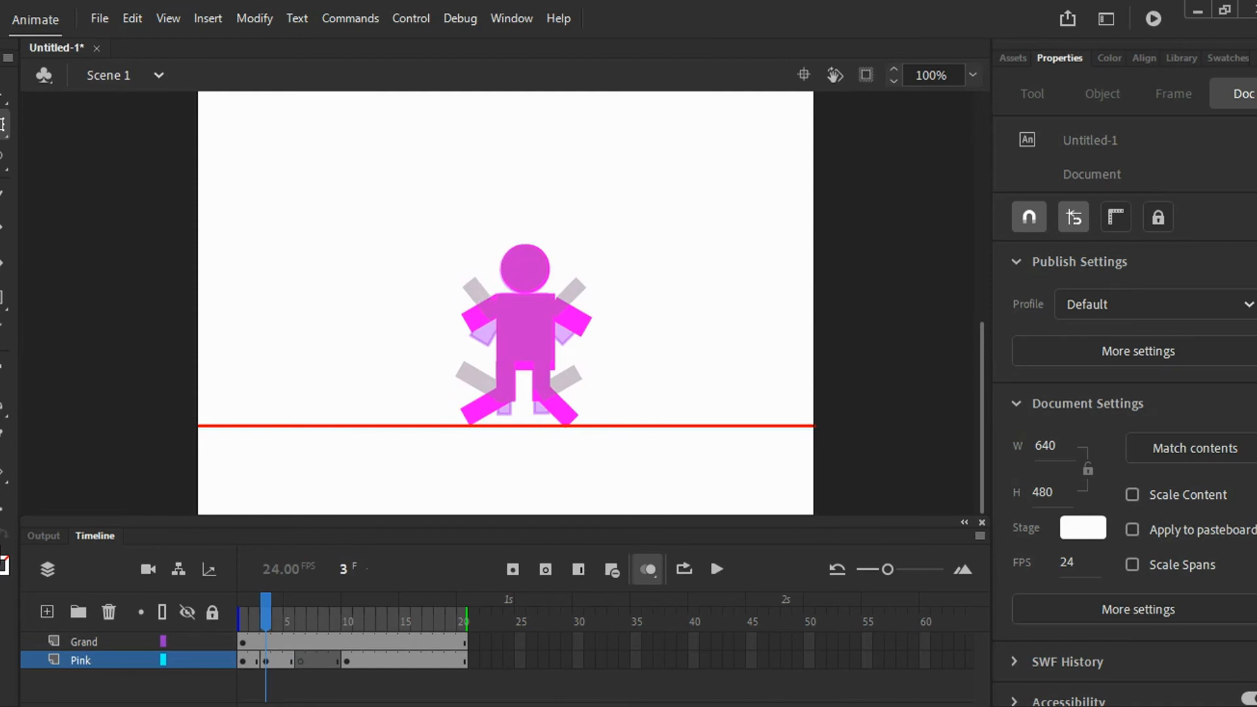
{"action": "key", "text": "v"}
{"action": "left_click_drag", "start_coordinate": [485, 219], "coordinate": [567, 294]}
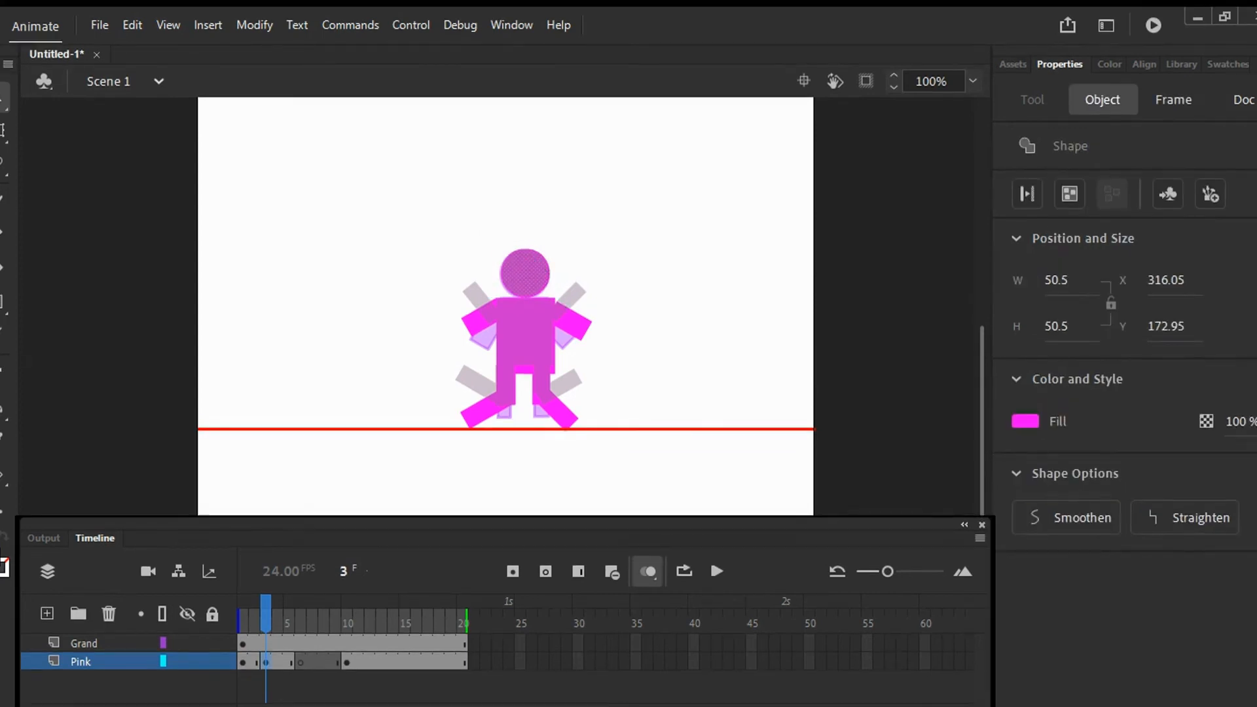
{"action": "left_click", "coordinate": [584, 313]}
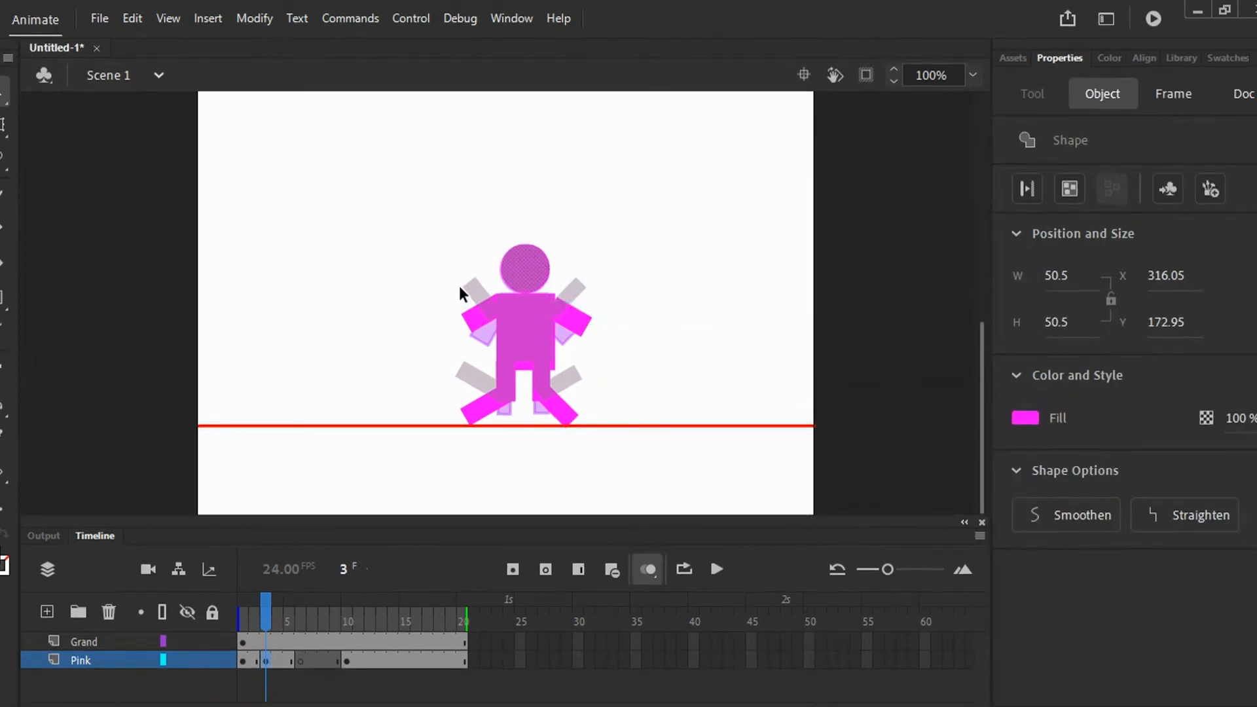
{"action": "left_click_drag", "start_coordinate": [460, 279], "coordinate": [492, 282]}
{"action": "mouse_move", "coordinate": [461, 211]}
{"action": "left_mouse_down"}
{"action": "mouse_move", "coordinate": [573, 281]}
{"action": "mouse_move", "coordinate": [583, 428]}
{"action": "mouse_move", "coordinate": [600, 422]}
{"action": "left_mouse_up"}
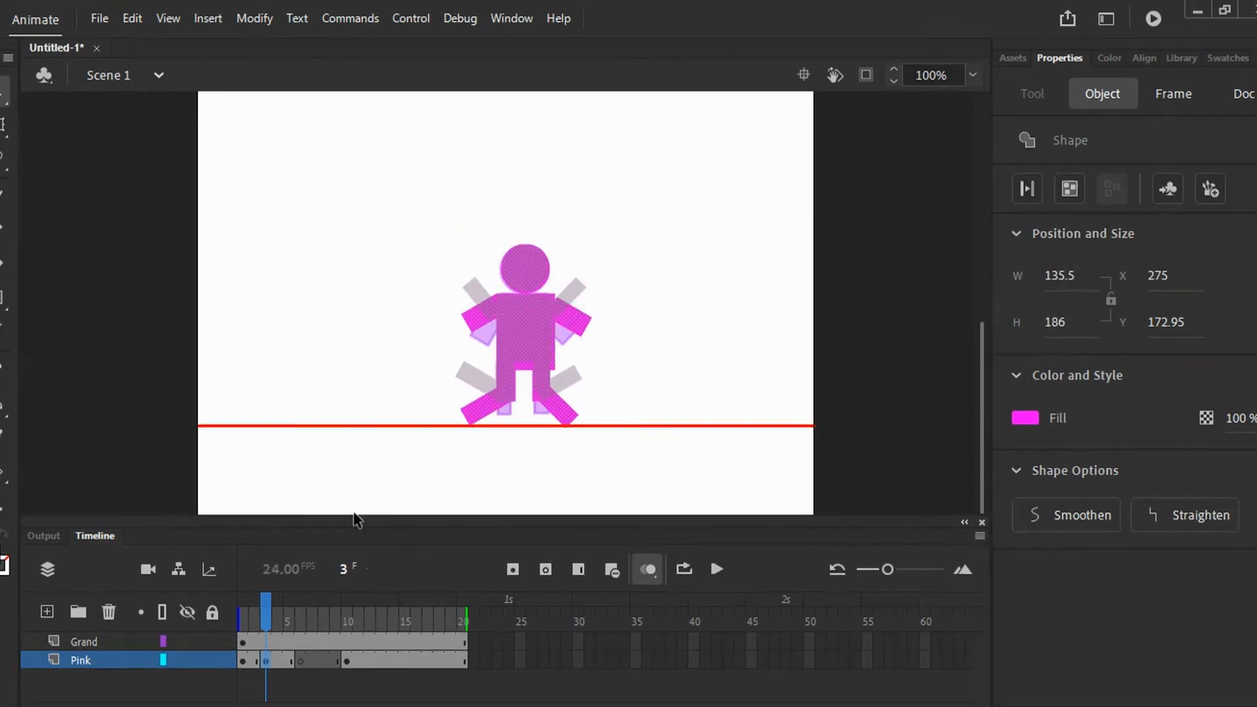
Paste the copied pink figure in place on frame 6.
{"action": "left_click_drag", "start_coordinate": [266, 603], "coordinate": [300, 604]}
{"action": "left_click", "coordinate": [292, 284]}
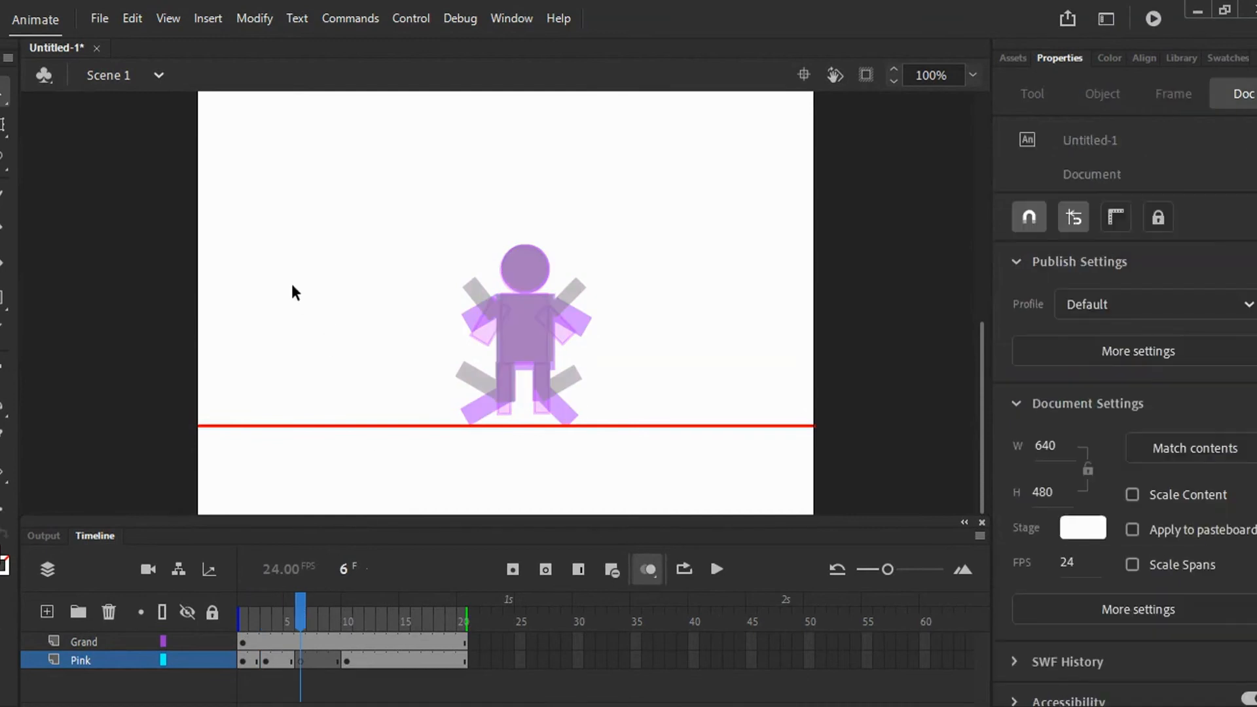
{"action": "right_click", "coordinate": [397, 271]}
{"action": "left_click", "coordinate": [443, 345]}
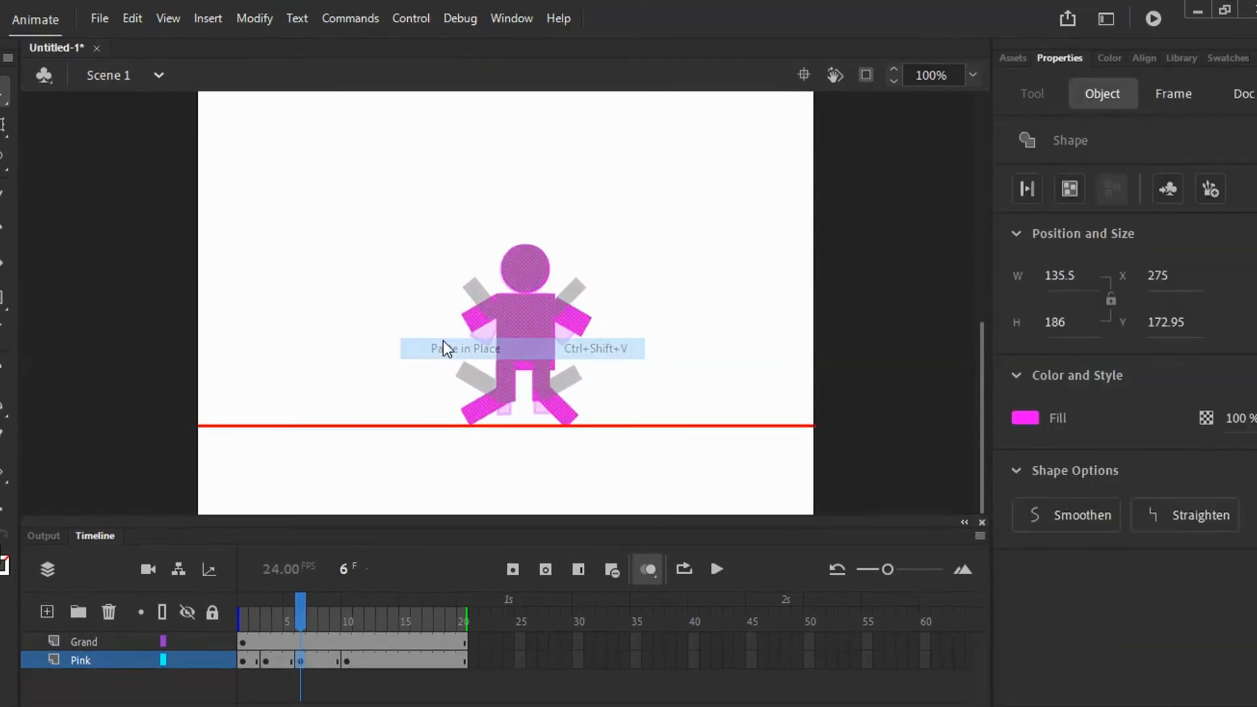
Shift the pasted figure left on frame 6 to about X 263, keeping its height.
{"action": "key", "text": "Left"}
{"action": "key", "text": "Left"}
{"action": "key", "text": "Left"}
{"action": "key", "text": "Left"}
{"action": "key", "text": "Left"}
{"action": "key", "text": "Left"}
{"action": "key", "text": "Left"}
{"action": "key", "text": "Left"}
{"action": "key", "text": "Left"}
{"action": "key", "text": "Left"}
{"action": "key", "text": "Left"}
{"action": "key", "text": "Left"}
{"action": "key", "text": "Left"}
{"action": "key", "text": "Left"}
{"action": "key", "text": "Left"}
{"action": "key", "text": "Left"}
{"action": "key", "text": "Left"}
{"action": "key", "text": "Left"}
{"action": "key", "text": "Left"}
{"action": "key", "text": "Left"}
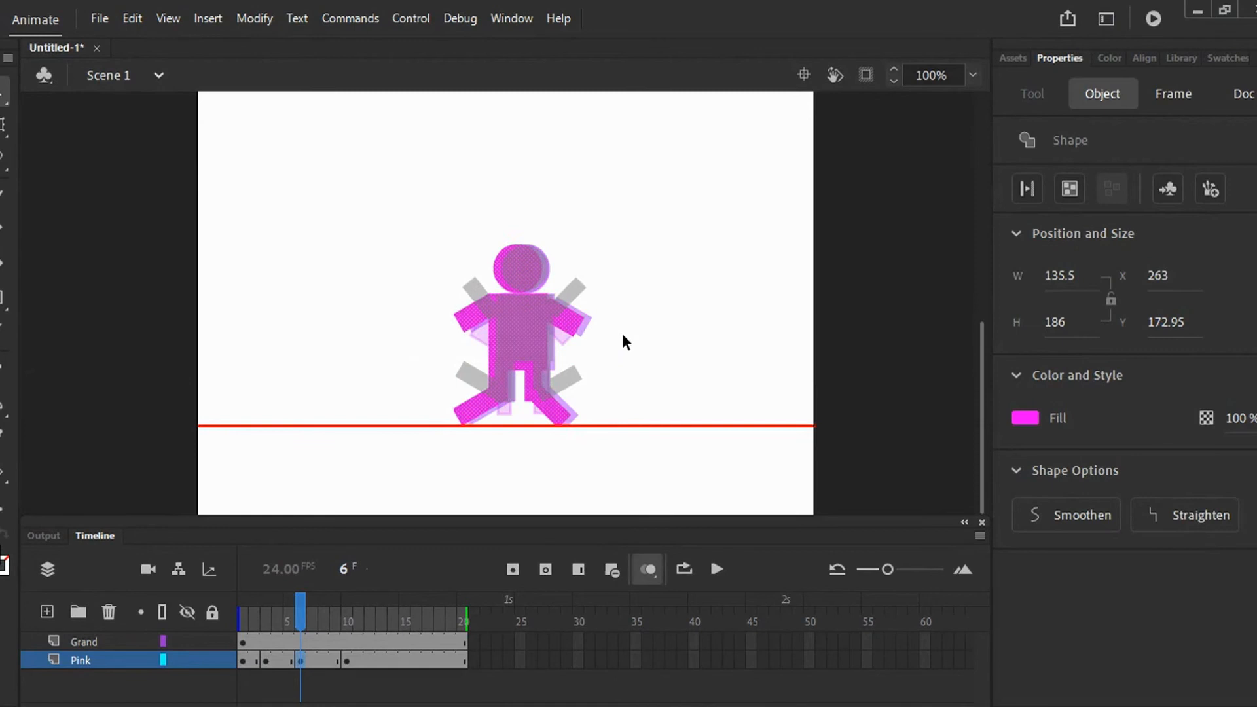
Shift the pasted pink figure left and slightly up on frame 6 to about X 147, Y 170.95, and deselect it.
{"action": "key", "text": "Left"}
{"action": "key", "text": "Left"}
{"action": "key", "text": "Left"}
{"action": "key", "text": "Left"}
{"action": "key", "text": "Left"}
{"action": "key", "text": "Left"}
{"action": "key", "text": "Left"}
{"action": "key", "text": "Left"}
{"action": "key", "text": "Left"}
{"action": "key", "text": "Left"}
{"action": "key", "text": "Left"}
{"action": "key", "text": "Left"}
{"action": "key", "text": "Left"}
{"action": "key", "text": "Left"}
{"action": "key", "text": "Left"}
{"action": "key", "text": "Left"}
{"action": "key", "text": "Left"}
{"action": "key", "text": "Left"}
{"action": "key", "text": "Left"}
{"action": "key", "text": "Left"}
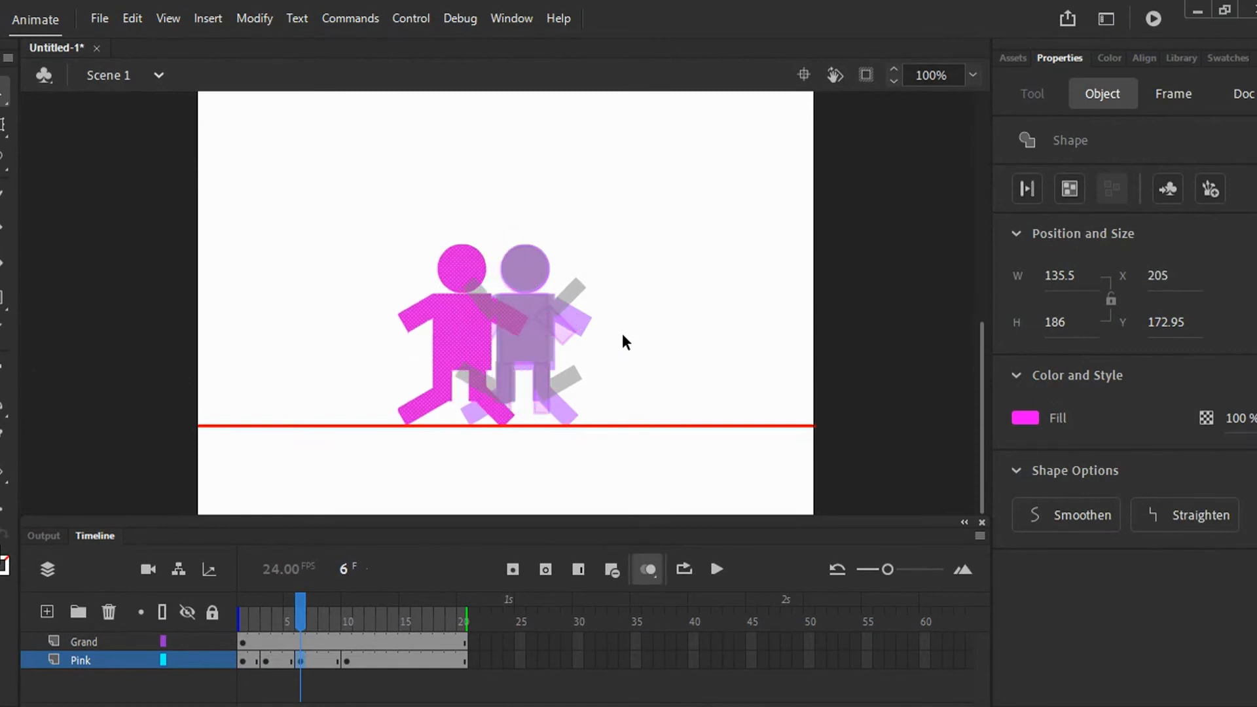
{"action": "key", "text": "Left"}
{"action": "key", "text": "Left"}
{"action": "key", "text": "Left"}
{"action": "key", "text": "Left"}
{"action": "key", "text": "Left"}
{"action": "key", "text": "Left"}
{"action": "key", "text": "Left"}
{"action": "key", "text": "Left"}
{"action": "key", "text": "Left"}
{"action": "key", "text": "Left"}
{"action": "key", "text": "Left"}
{"action": "key", "text": "Left"}
{"action": "key", "text": "Left"}
{"action": "key", "text": "Left"}
{"action": "key", "text": "Left"}
{"action": "key", "text": "Left"}
{"action": "key", "text": "Left"}
{"action": "key", "text": "Left"}
{"action": "key", "text": "Left"}
{"action": "key", "text": "Left"}
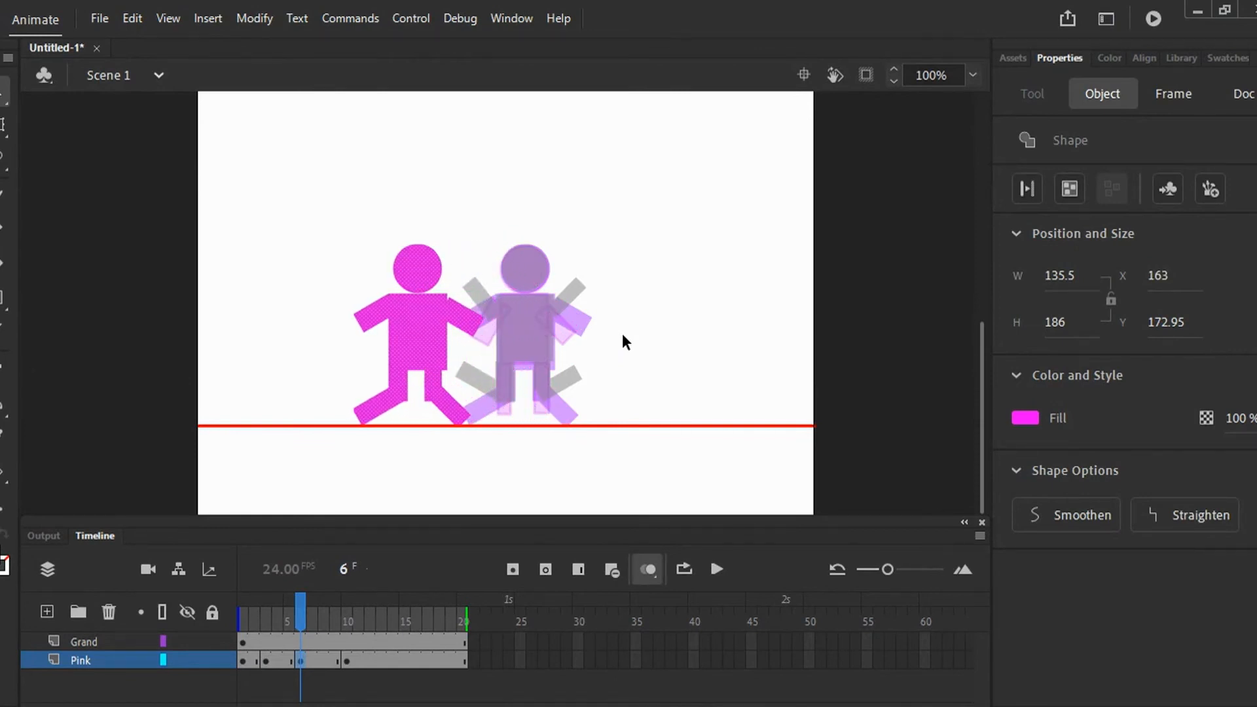
{"action": "key", "text": "Up"}
{"action": "key", "text": "Left"}
{"action": "key", "text": "Up"}
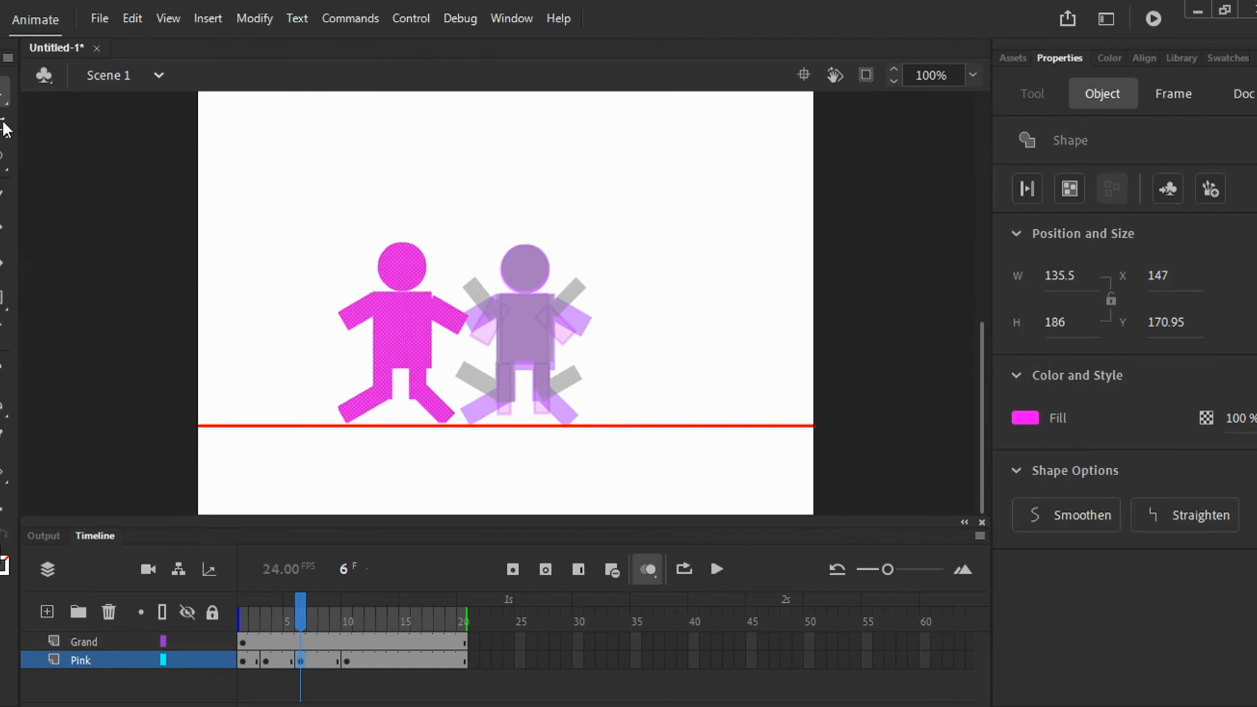
{"action": "left_click", "coordinate": [278, 280]}
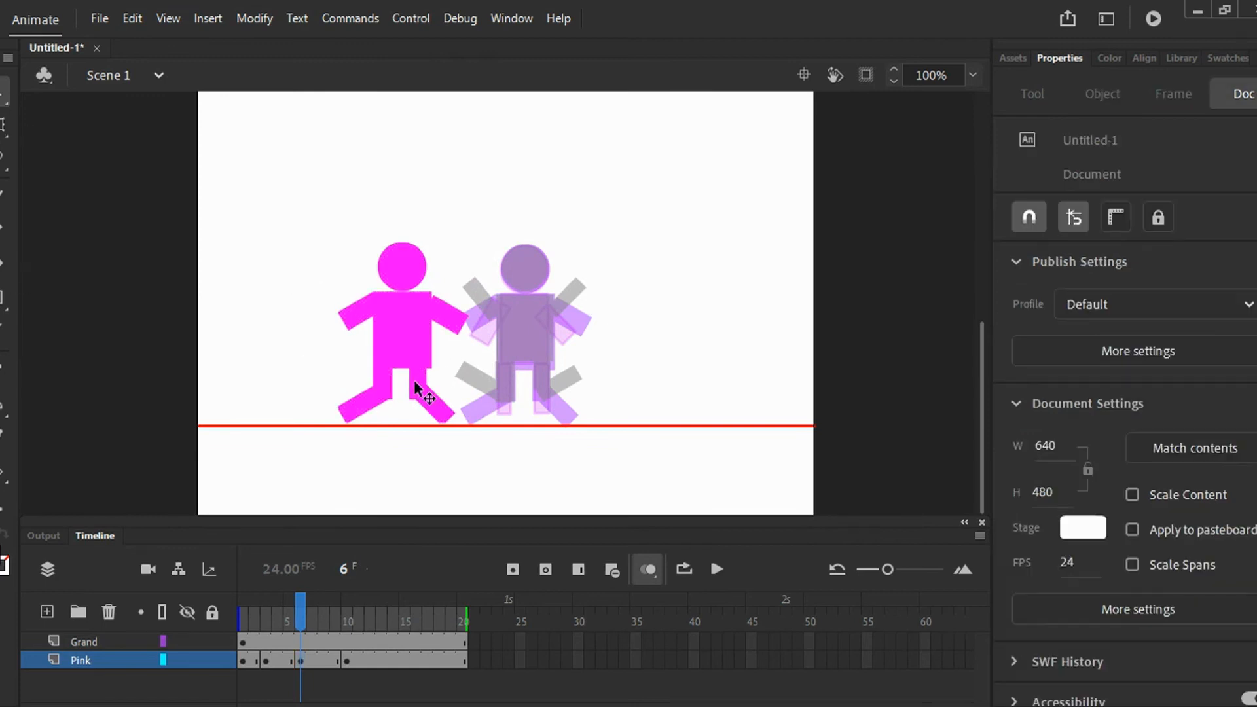
Try to move the torso, arms and legs away from the head, and undo the move.
{"action": "left_click_drag", "start_coordinate": [415, 387], "coordinate": [199, 241]}
{"action": "left_click_drag", "start_coordinate": [422, 230], "coordinate": [710, 280]}
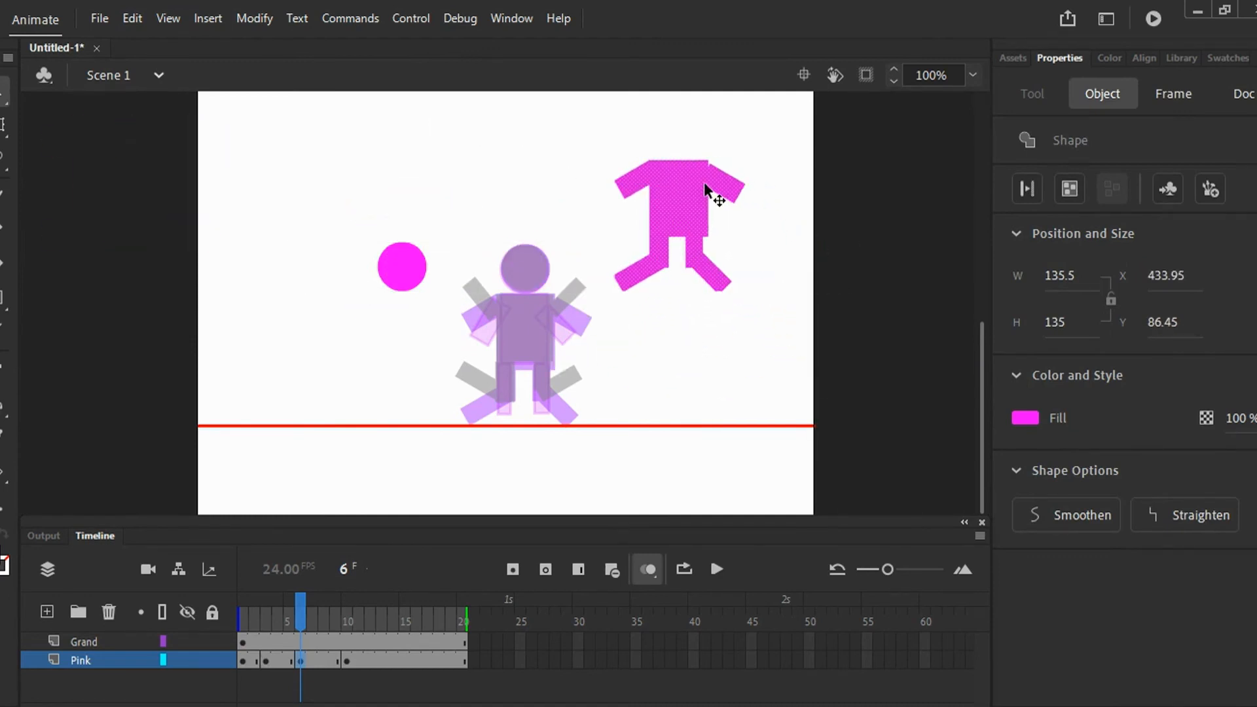
{"action": "key", "text": "ctrl+z"}
{"action": "key", "text": "ctrl+z"}
{"action": "key", "text": "ctrl+z"}
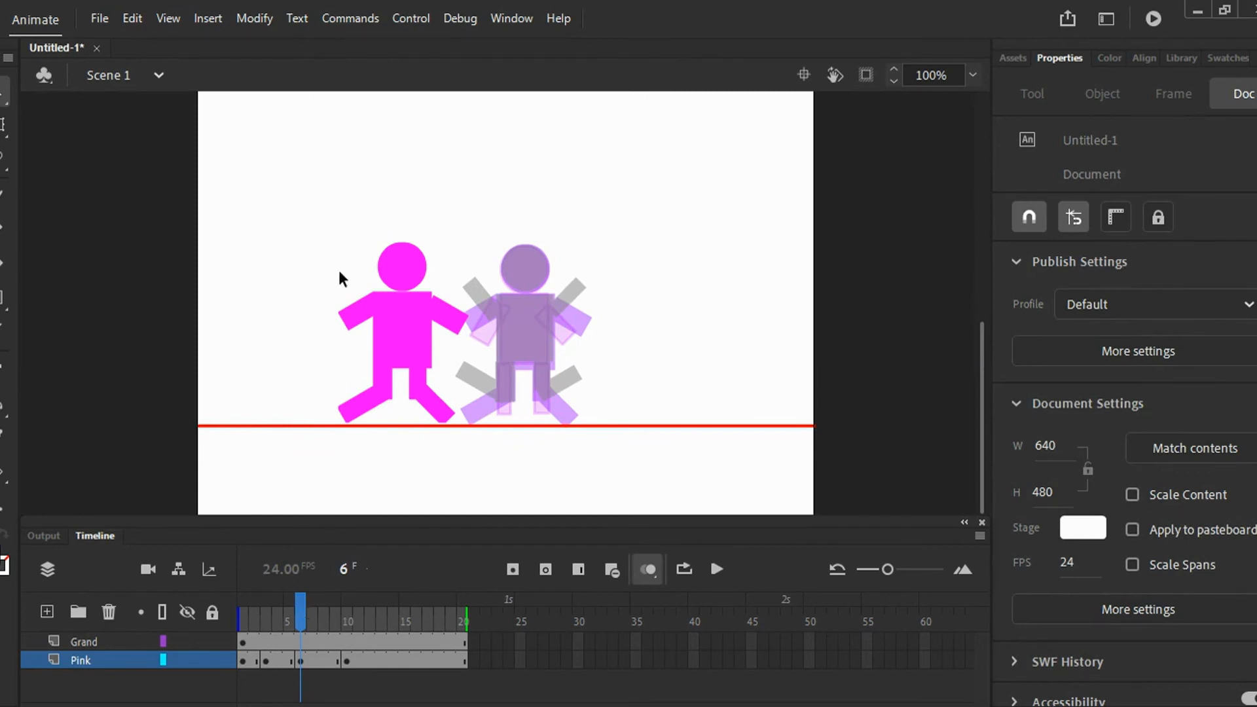
Move the head onto its onion-skinned copy at about X 317, Y 171.45, and delete the torso and limbs left behind.
{"action": "left_click_drag", "start_coordinate": [396, 269], "coordinate": [520, 267]}
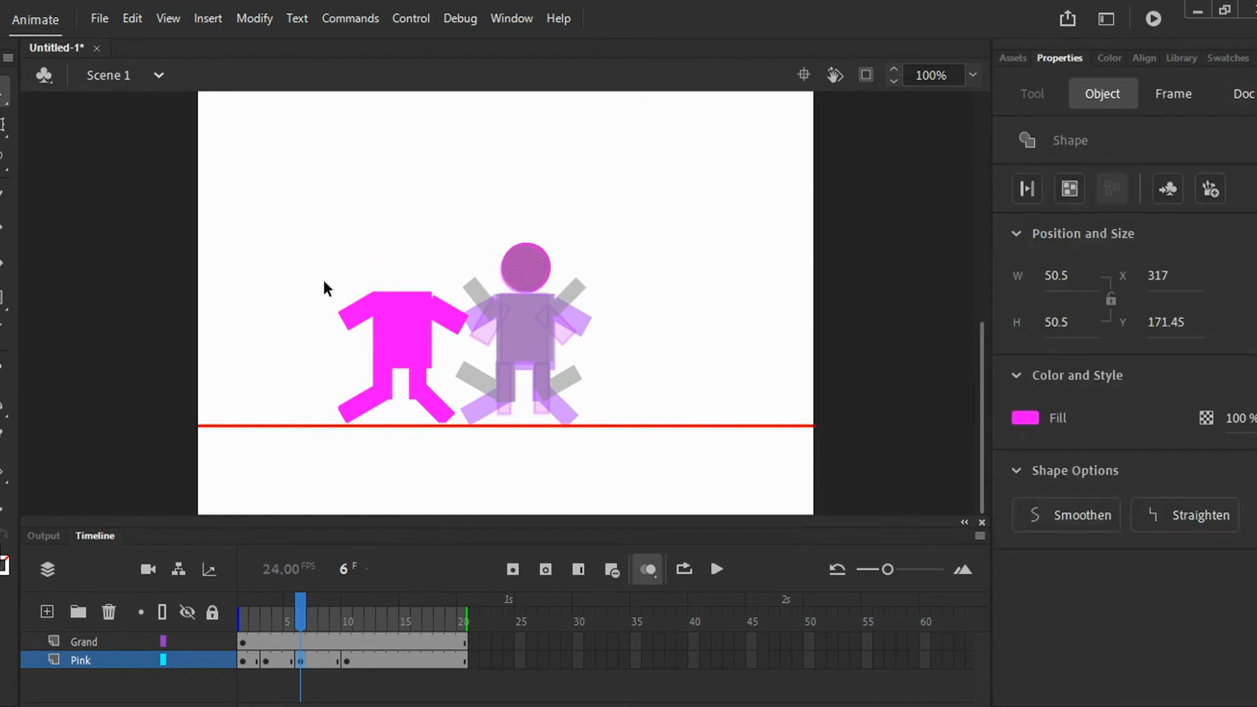
{"action": "mouse_move", "coordinate": [324, 282]}
{"action": "left_mouse_down"}
{"action": "mouse_move", "coordinate": [457, 376]}
{"action": "mouse_move", "coordinate": [466, 422]}
{"action": "left_mouse_up"}
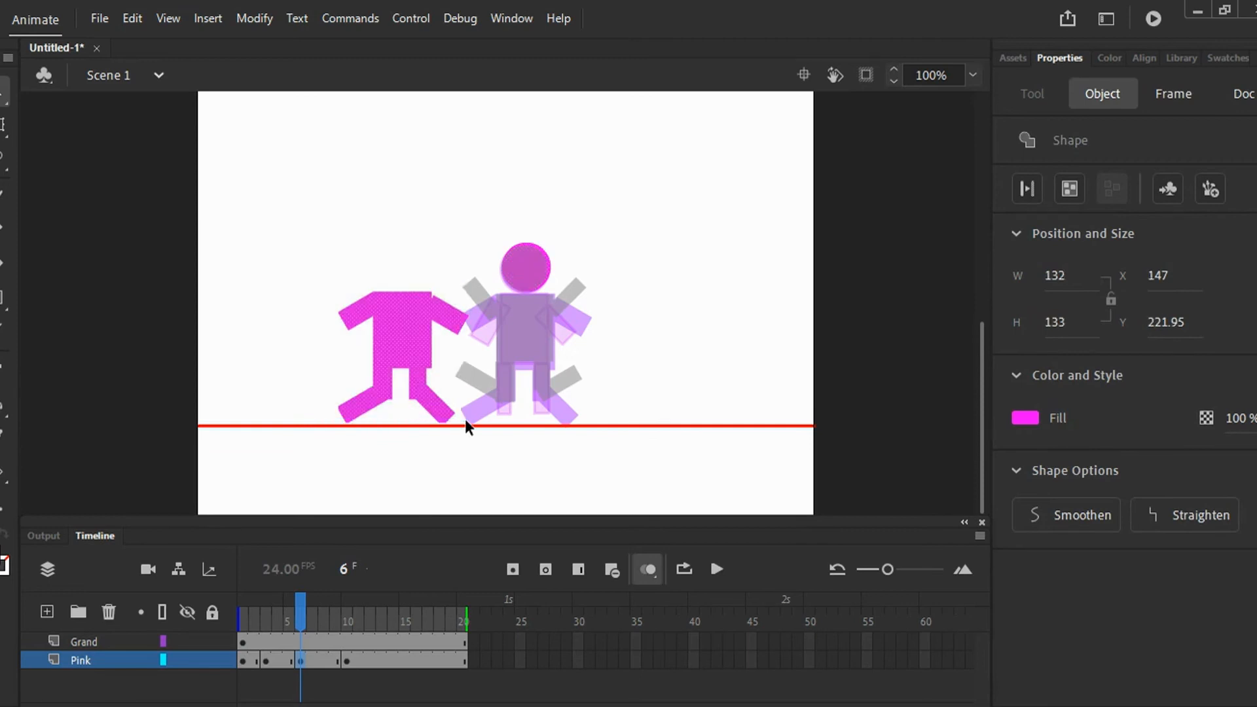
{"action": "key", "text": "Delete"}
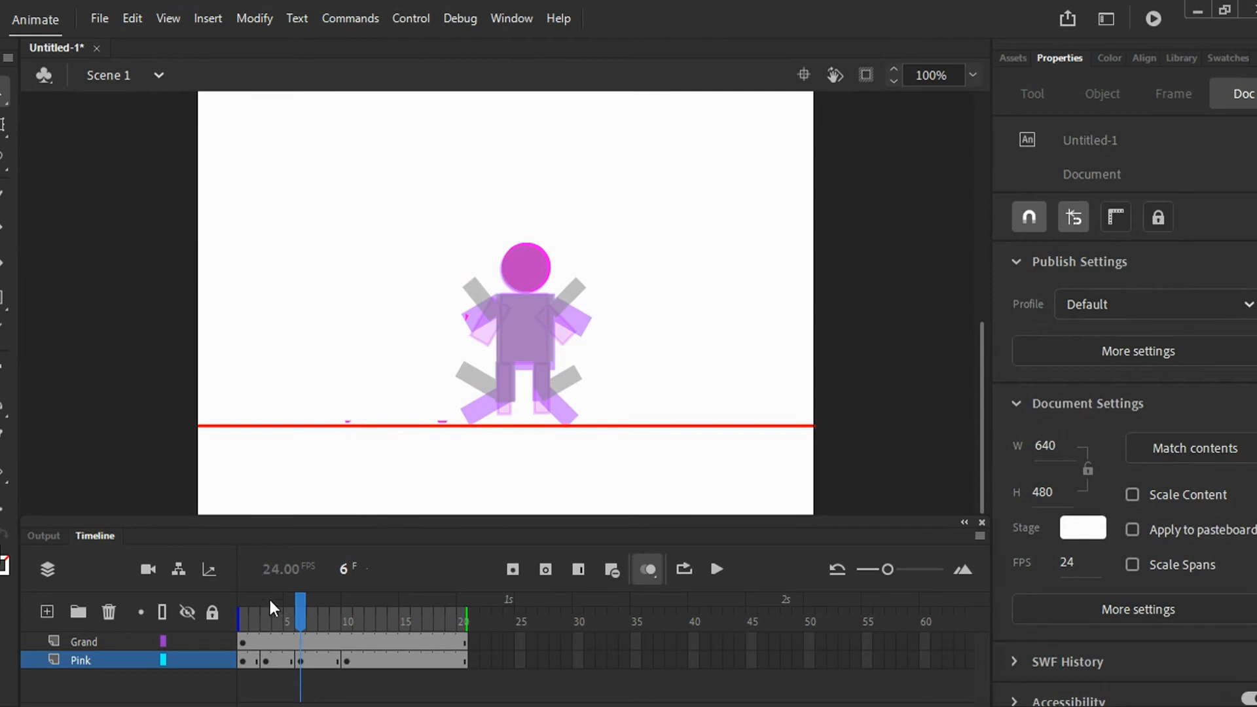
Copy the pink figure's torso from frame 1 without its limbs, with onion skinning switched off.
{"action": "left_click_drag", "start_coordinate": [300, 612], "coordinate": [241, 628]}
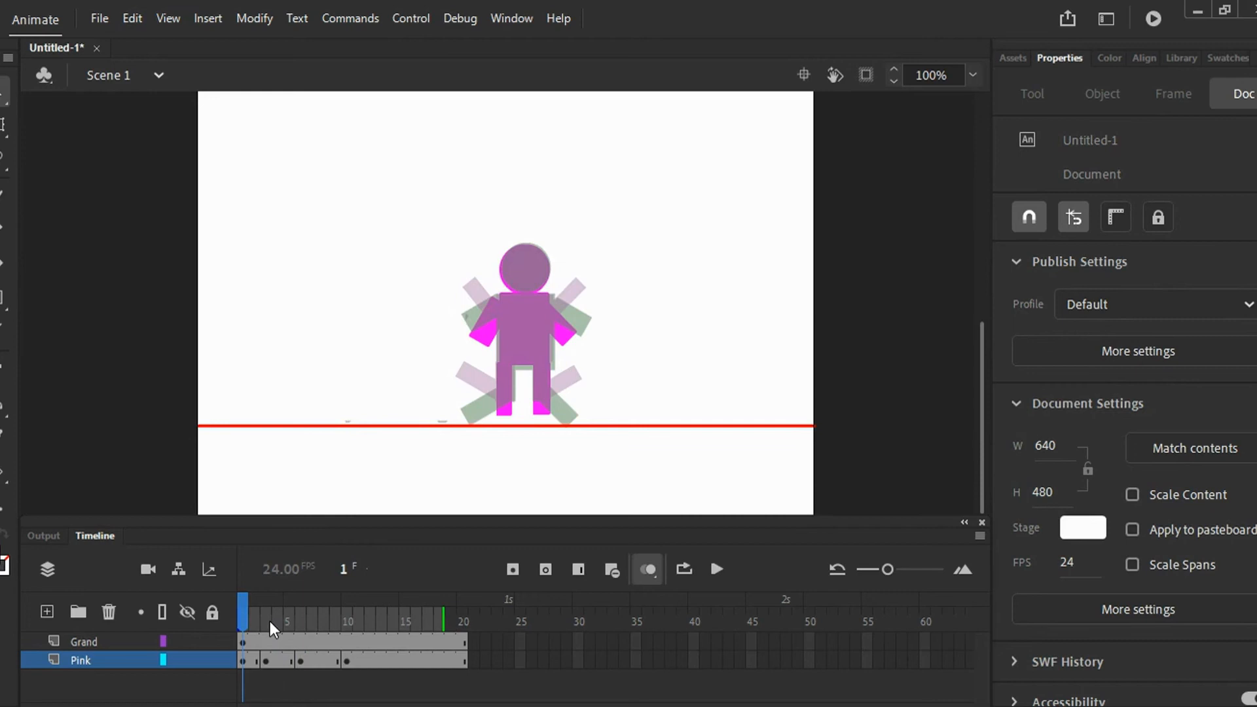
{"action": "left_click", "coordinate": [648, 569]}
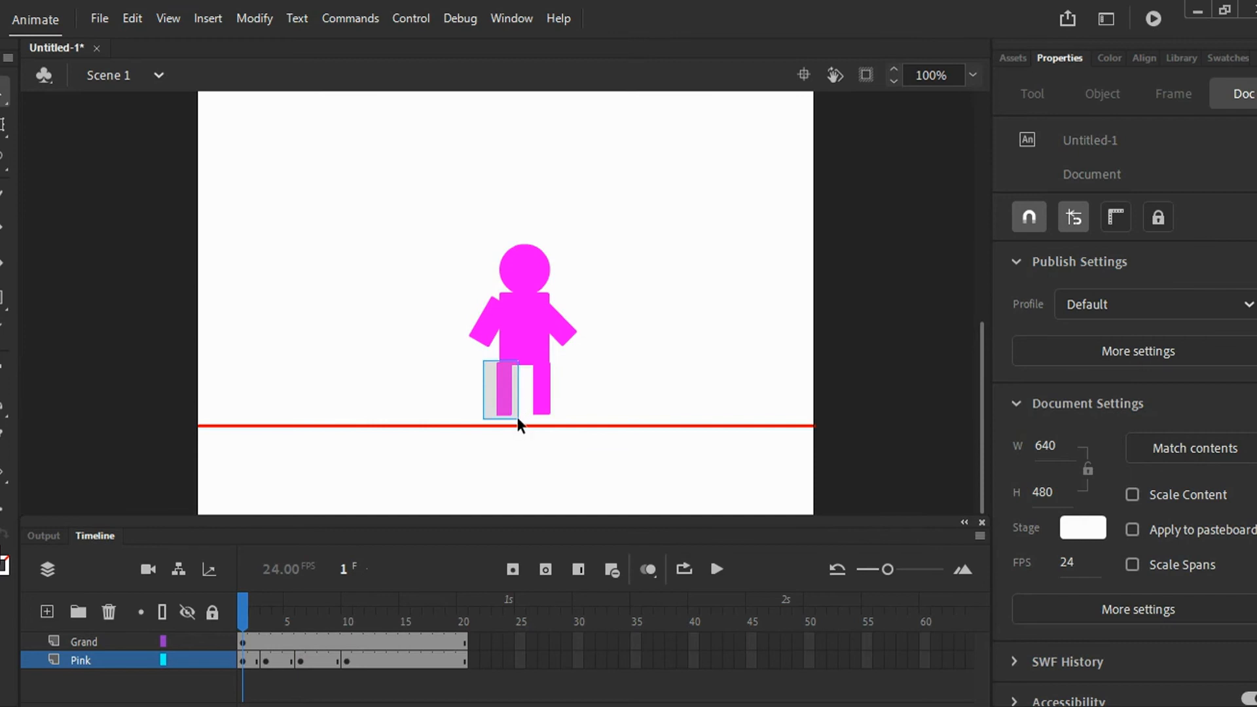
{"action": "left_click", "coordinate": [517, 419]}
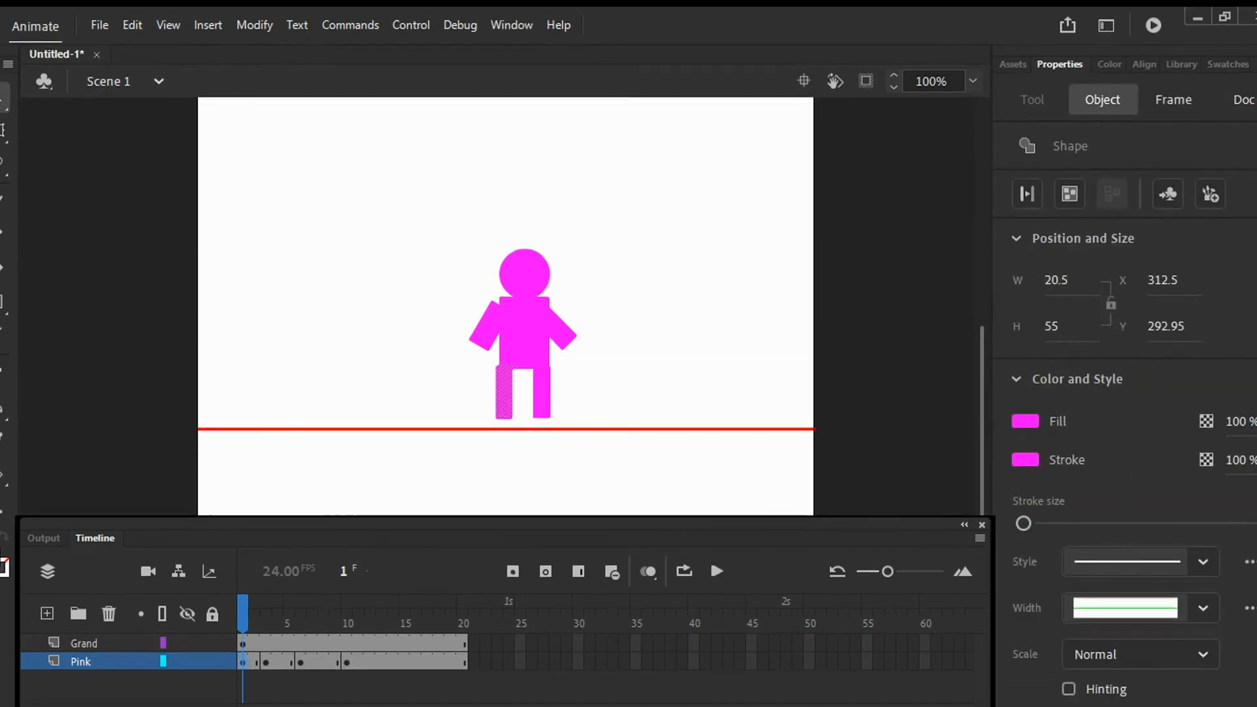
{"action": "right_click", "coordinate": [509, 317], "text": "shift"}
{"action": "left_click", "coordinate": [534, 312]}
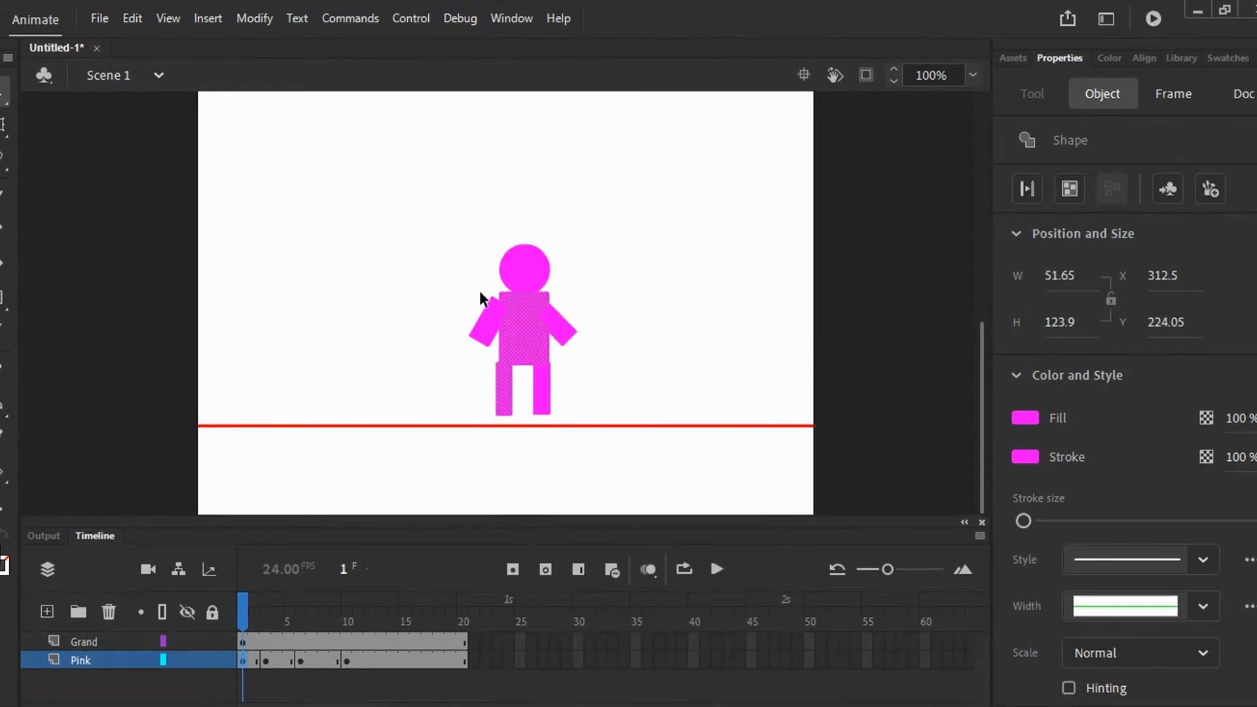
{"action": "left_click_drag", "start_coordinate": [510, 313], "coordinate": [473, 312]}
{"action": "left_click_drag", "start_coordinate": [485, 304], "coordinate": [500, 350]}
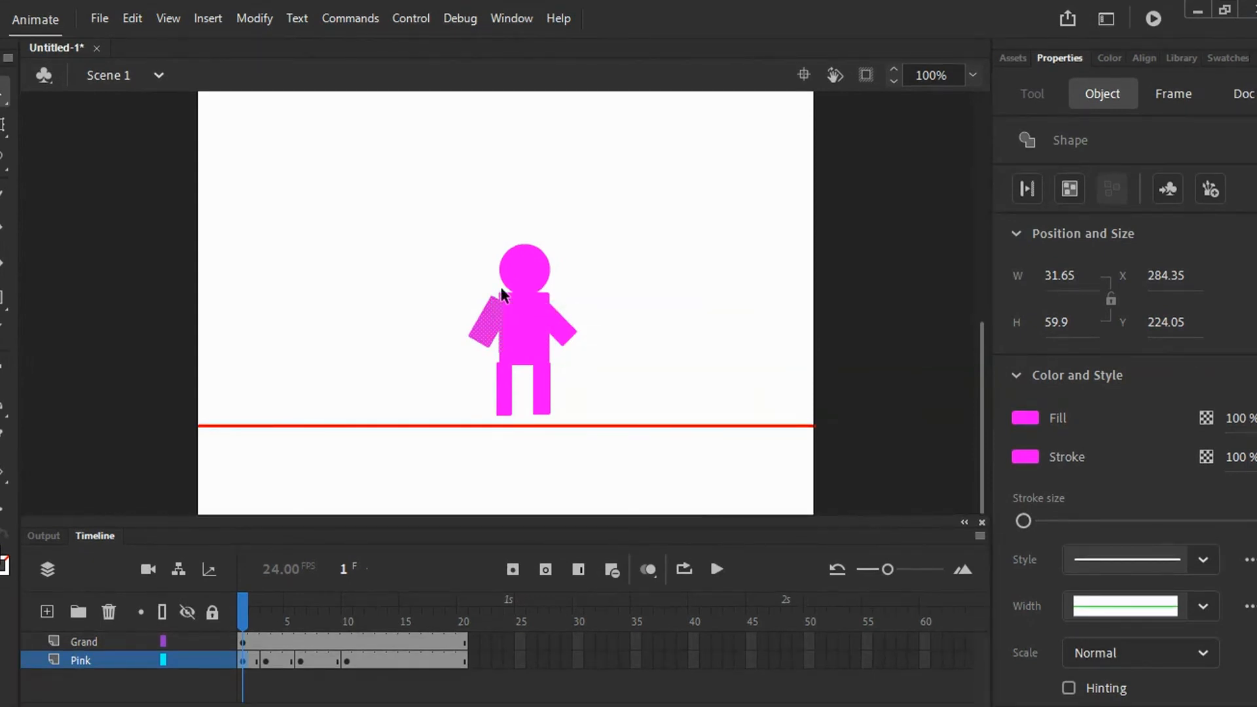
{"action": "mouse_move", "coordinate": [498, 290]}
{"action": "left_mouse_down"}
{"action": "mouse_move", "coordinate": [540, 303]}
{"action": "mouse_move", "coordinate": [557, 334]}
{"action": "mouse_move", "coordinate": [544, 338]}
{"action": "mouse_move", "coordinate": [555, 372]}
{"action": "left_mouse_up"}
{"action": "right_click", "coordinate": [523, 321]}
{"action": "left_click", "coordinate": [555, 313]}
Return to frame 6, switch on onion skinning and paste the torso in place under the head.
{"action": "left_click_drag", "start_coordinate": [262, 602], "coordinate": [301, 601]}
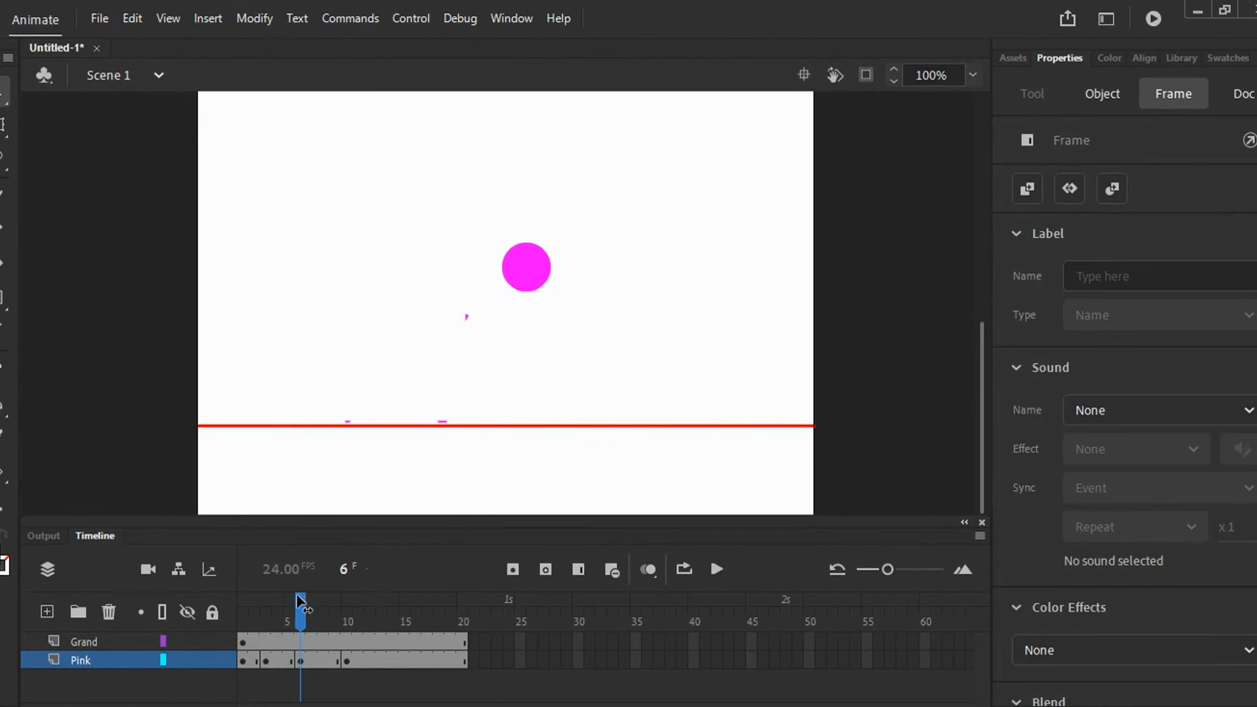
{"action": "left_click", "coordinate": [651, 569]}
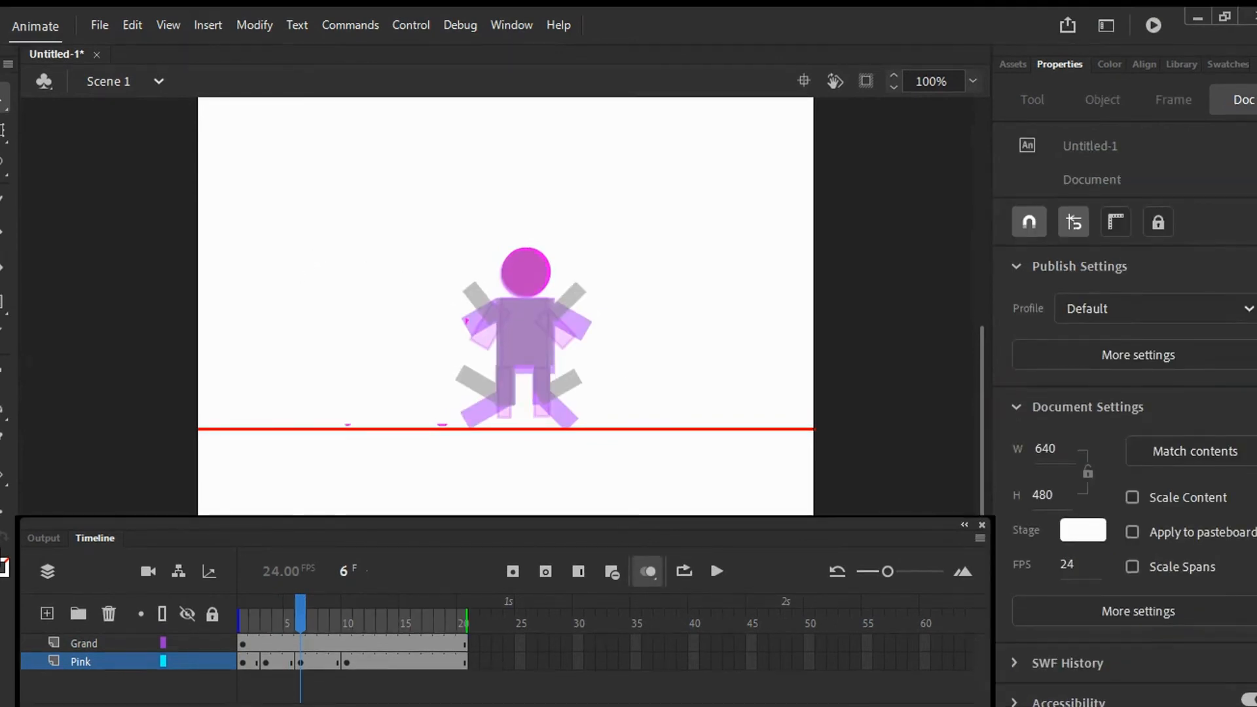
{"action": "right_click", "coordinate": [314, 324]}
{"action": "left_click", "coordinate": [324, 336]}
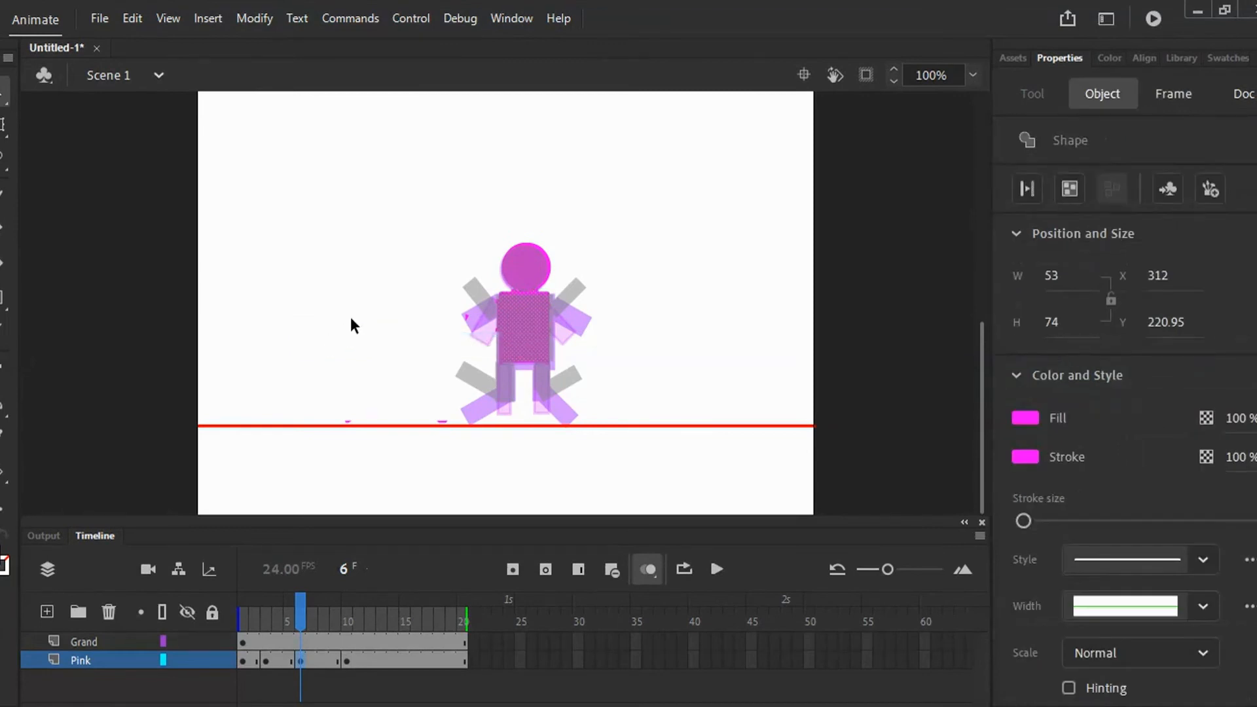
Nudge the pasted torso down and back up until it sits just below the head on frame 6.
{"action": "key", "text": "Down"}
{"action": "key", "text": "Down"}
{"action": "key", "text": "Down"}
{"action": "key", "text": "Down"}
{"action": "key", "text": "Down"}
{"action": "key", "text": "Down"}
{"action": "key", "text": "Down"}
{"action": "key", "text": "Down"}
{"action": "key", "text": "Down"}
{"action": "key", "text": "Down"}
{"action": "key", "text": "Down"}
{"action": "key", "text": "Down"}
{"action": "key", "text": "Down"}
{"action": "key", "text": "Down"}
{"action": "key", "text": "Down"}
{"action": "key", "text": "Down"}
{"action": "key", "text": "Up"}
{"action": "key", "text": "Up"}
{"action": "key", "text": "Up"}
{"action": "key", "text": "Up"}
{"action": "key", "text": "Up"}
{"action": "key", "text": "Up"}
{"action": "key", "text": "Up"}
{"action": "key", "text": "Up"}
{"action": "key", "text": "Up"}
{"action": "key", "text": "Up"}
{"action": "key", "text": "Up"}
{"action": "key", "text": "Up"}
{"action": "key", "text": "Up"}
{"action": "key", "text": "Up"}
{"action": "key", "text": "Up"}
Go back to frame 1 and switch off onion skinning with nothing selected.
{"action": "left_click", "coordinate": [277, 622]}
{"action": "left_click_drag", "start_coordinate": [271, 619], "coordinate": [243, 619]}
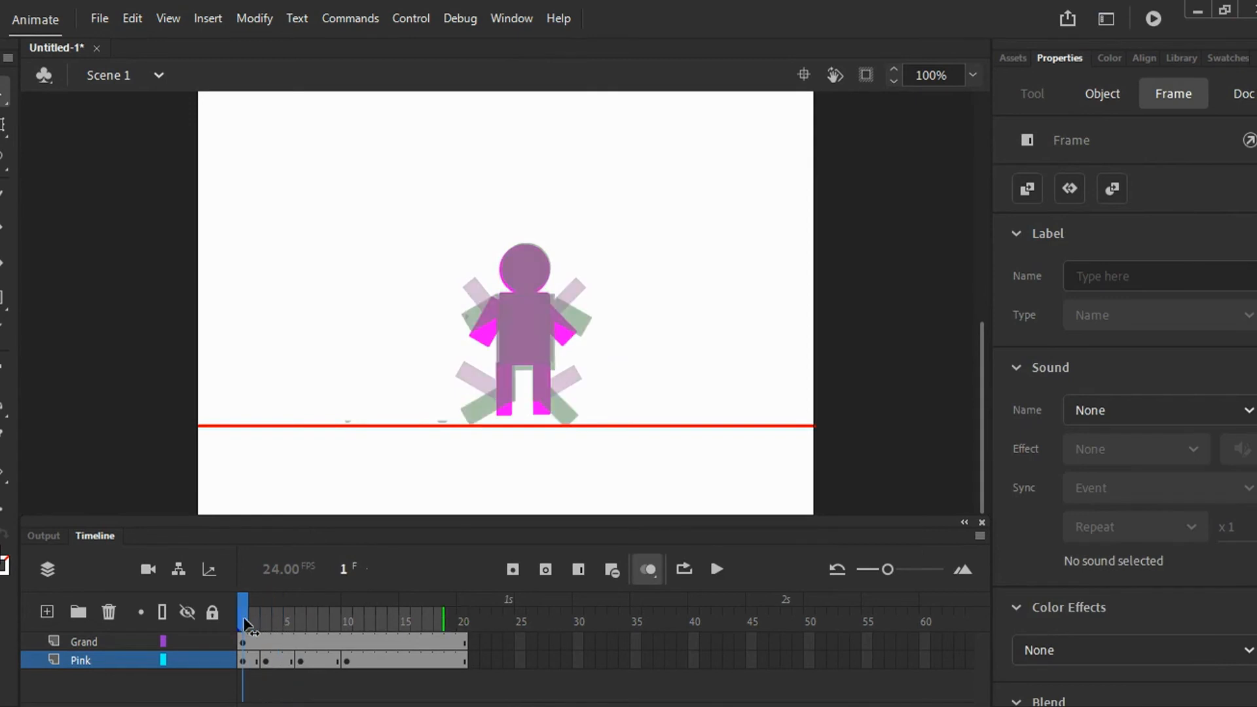
{"action": "left_click", "coordinate": [654, 563]}
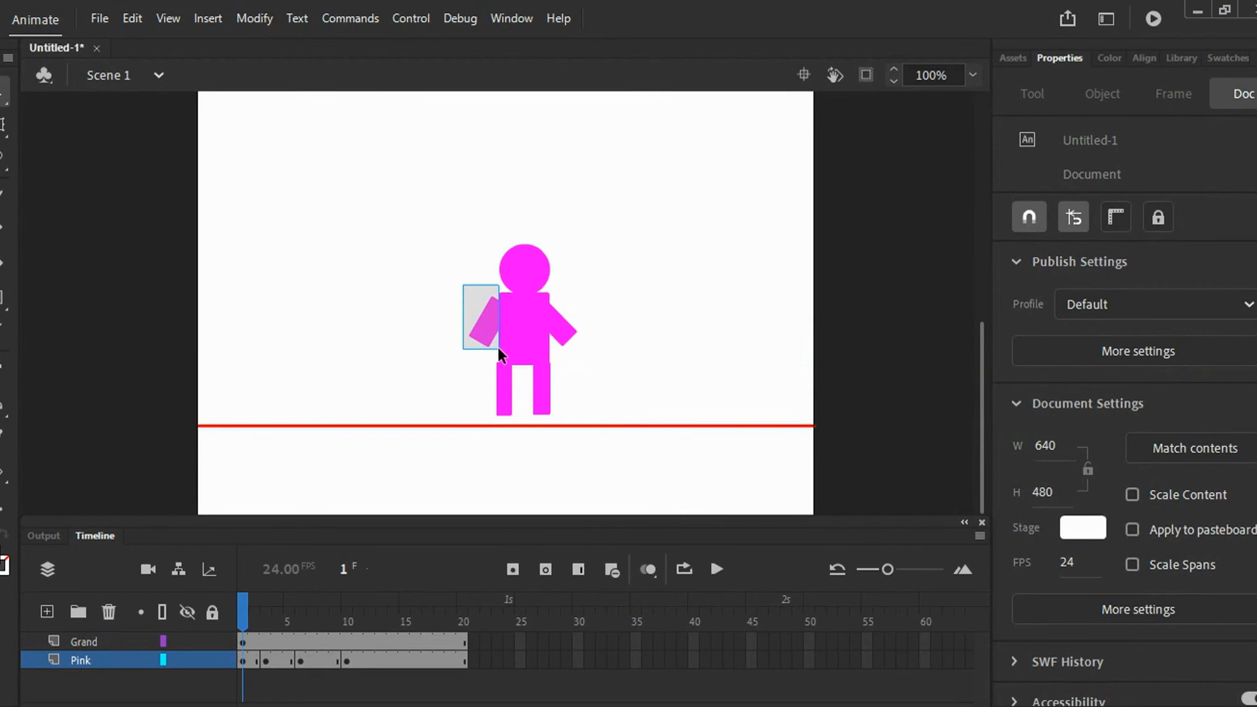
{"action": "left_click", "coordinate": [488, 331]}
{"action": "key", "text": "Escape"}
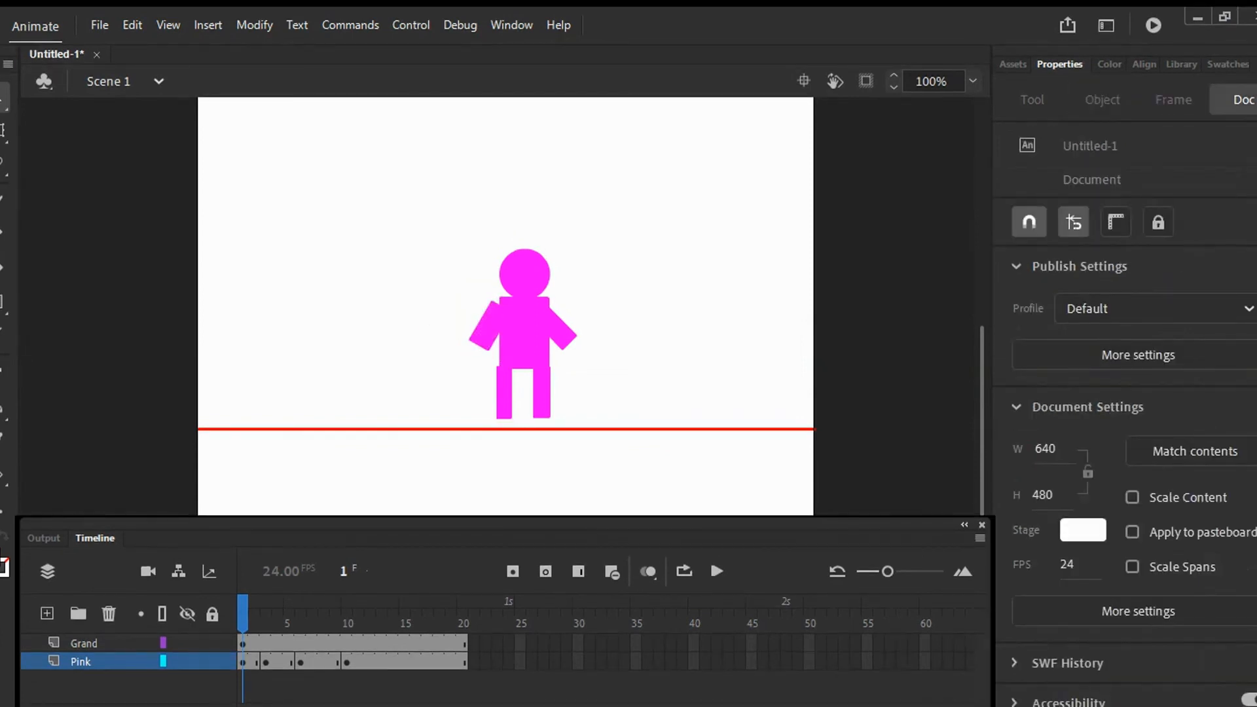
{"action": "left_click", "coordinate": [509, 373]}
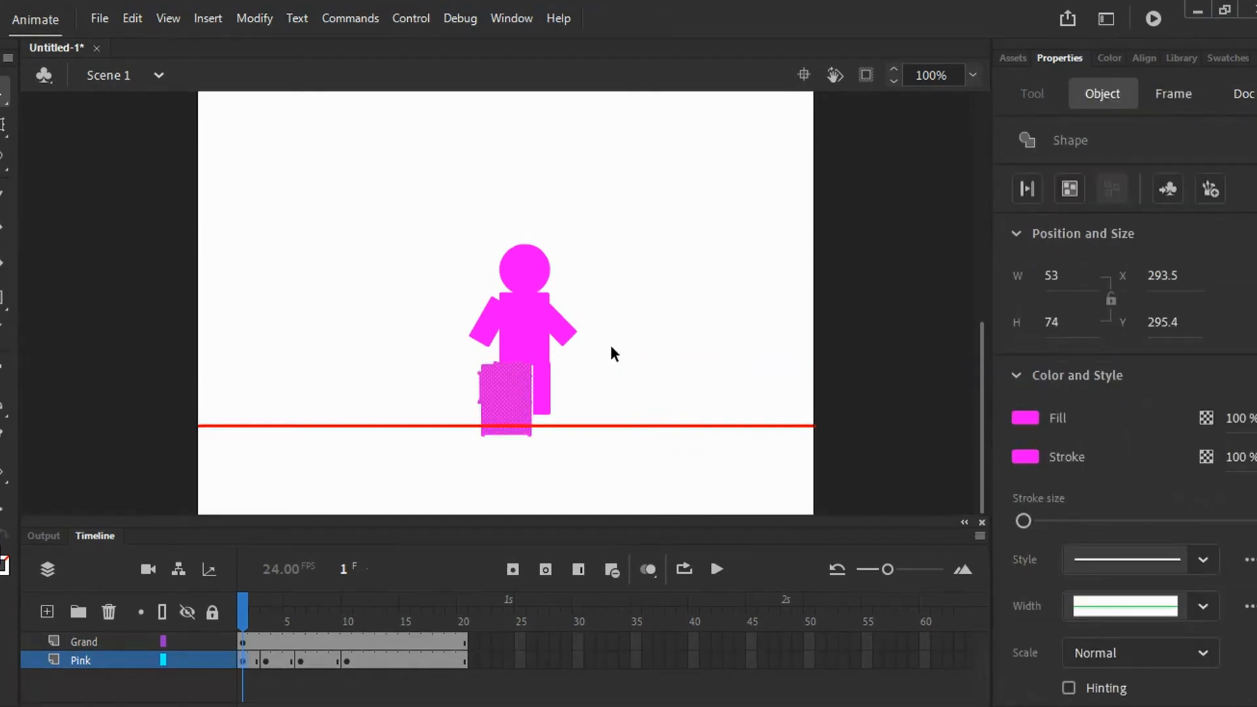
{"action": "left_click_drag", "start_coordinate": [505, 399], "coordinate": [352, 299]}
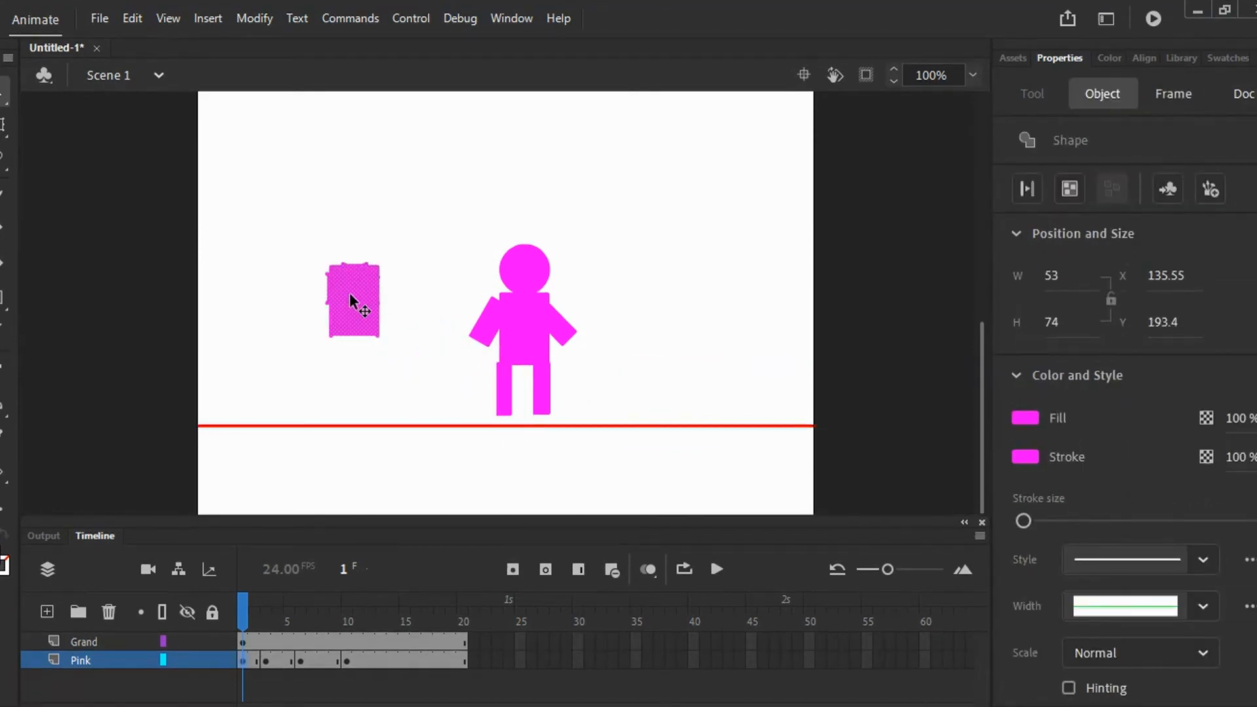
{"action": "key", "text": "Delete"}
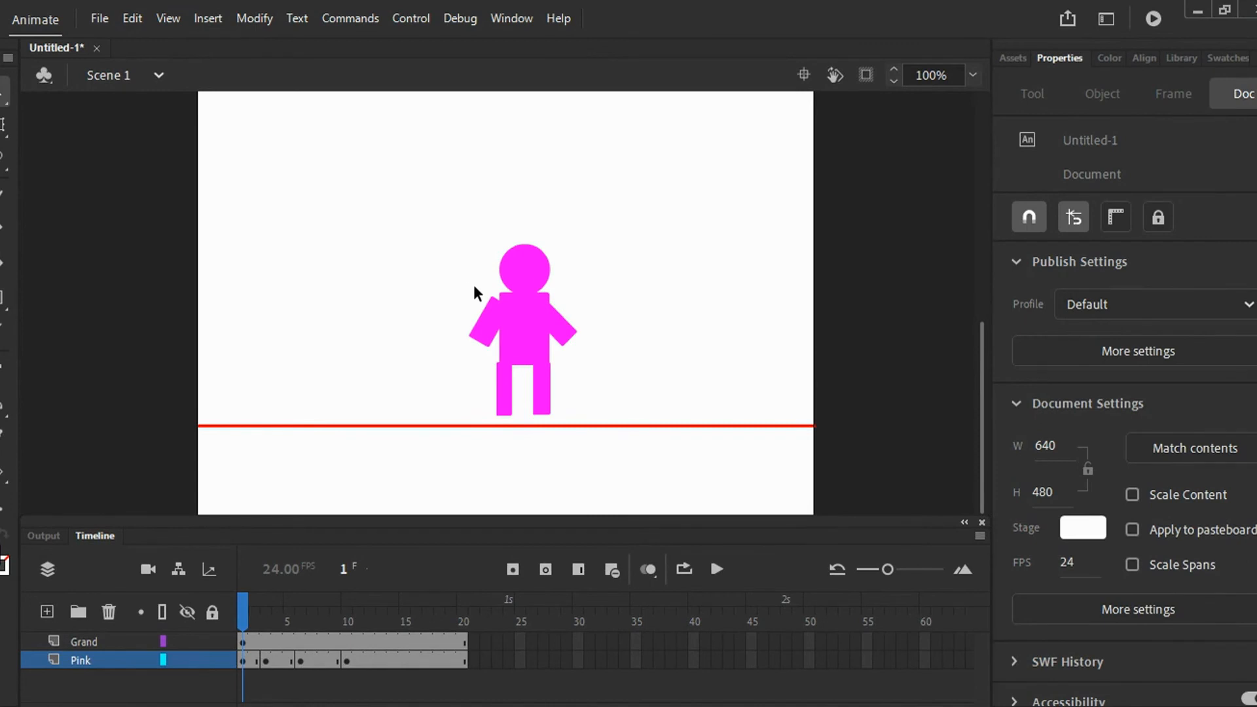
Try to select and copy the pink figure's left-hand arm on frame 1.
{"action": "left_click_drag", "start_coordinate": [494, 328], "coordinate": [499, 360]}
{"action": "right_click", "coordinate": [494, 309]}
{"action": "left_click", "coordinate": [494, 309]}
{"action": "right_click", "coordinate": [487, 312]}
{"action": "left_click", "coordinate": [493, 311]}
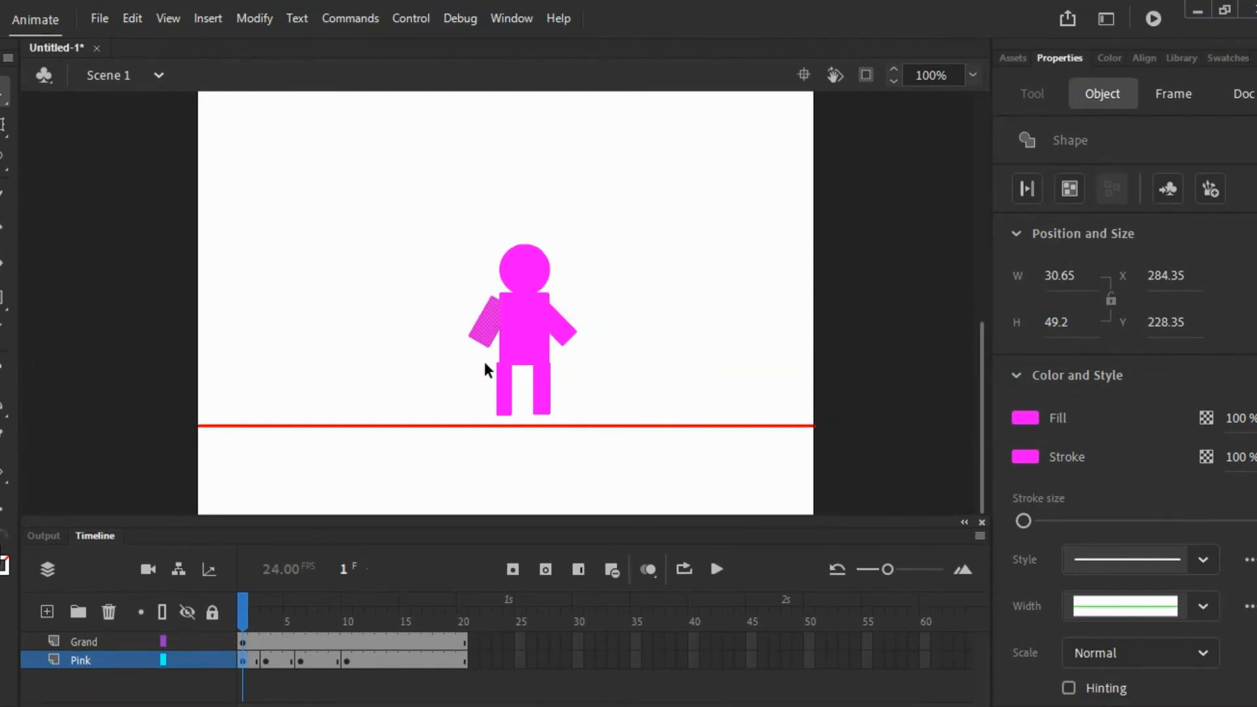
Copy the left-hand leg from frame 1 and place it on frame 6 beside the torso at about X 279, Y 271.95.
{"action": "left_click_drag", "start_coordinate": [513, 384], "coordinate": [515, 417]}
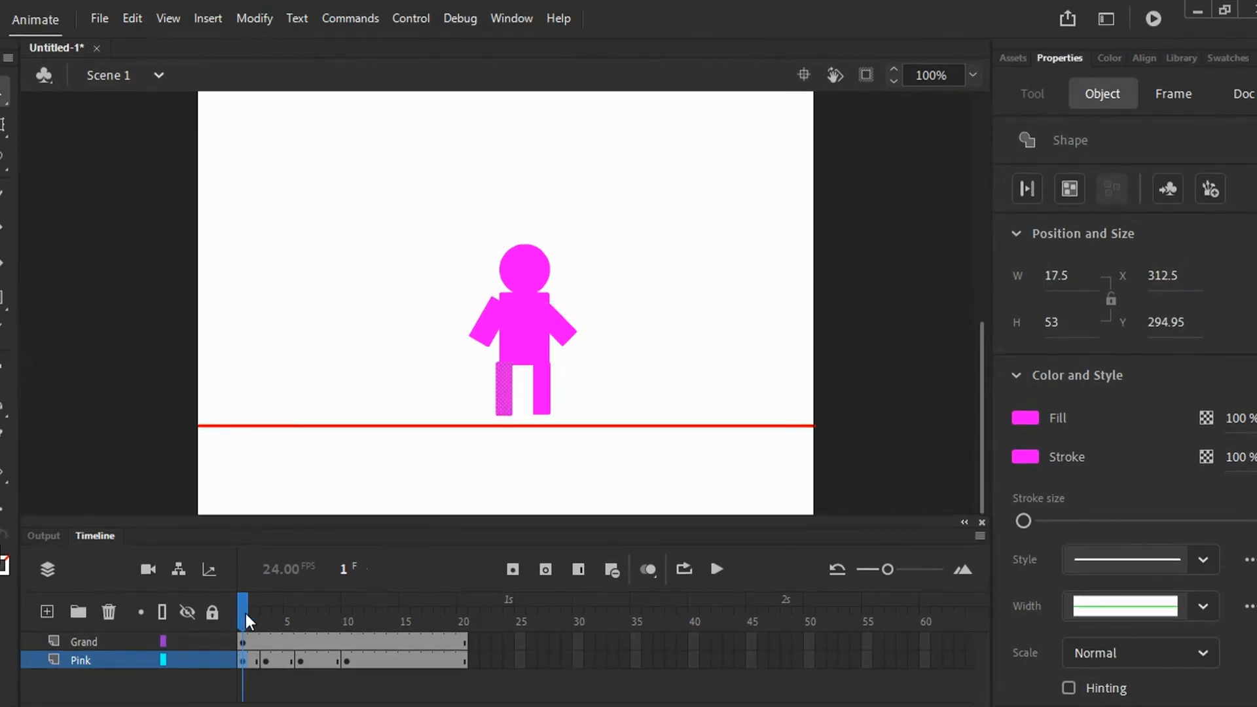
{"action": "left_click_drag", "start_coordinate": [244, 614], "coordinate": [299, 628]}
{"action": "left_click", "coordinate": [399, 501]}
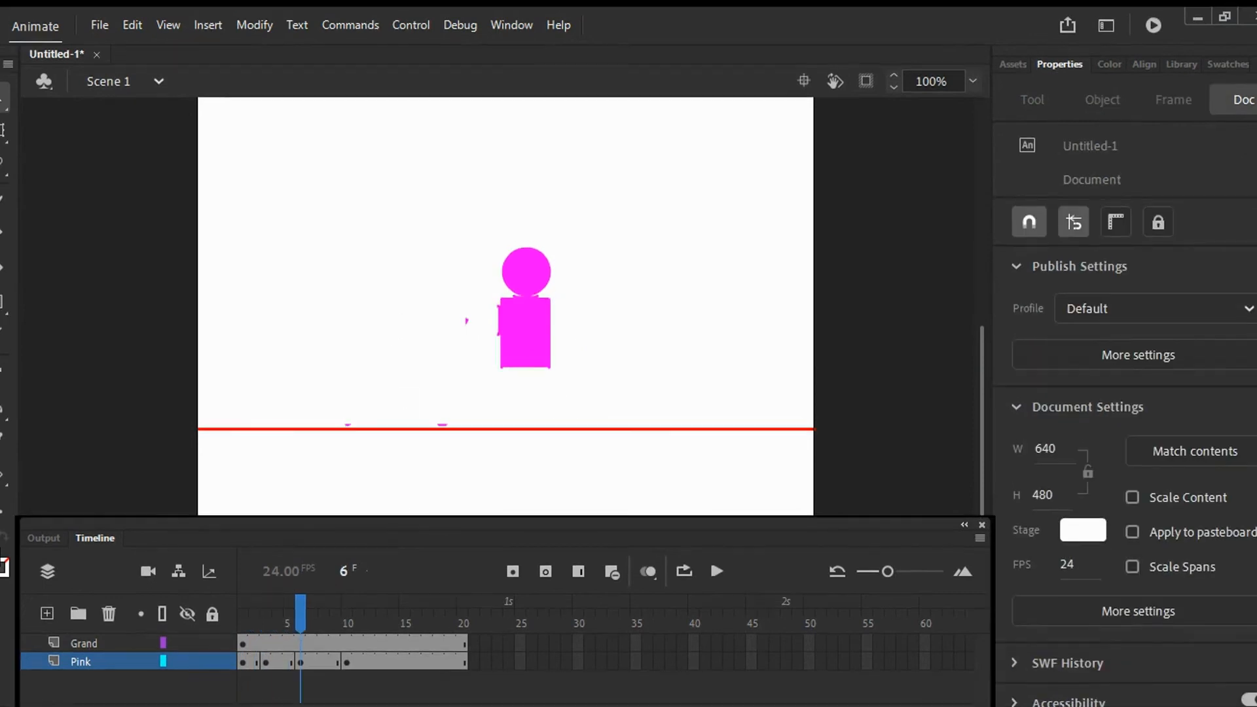
{"action": "left_click", "coordinate": [414, 386]}
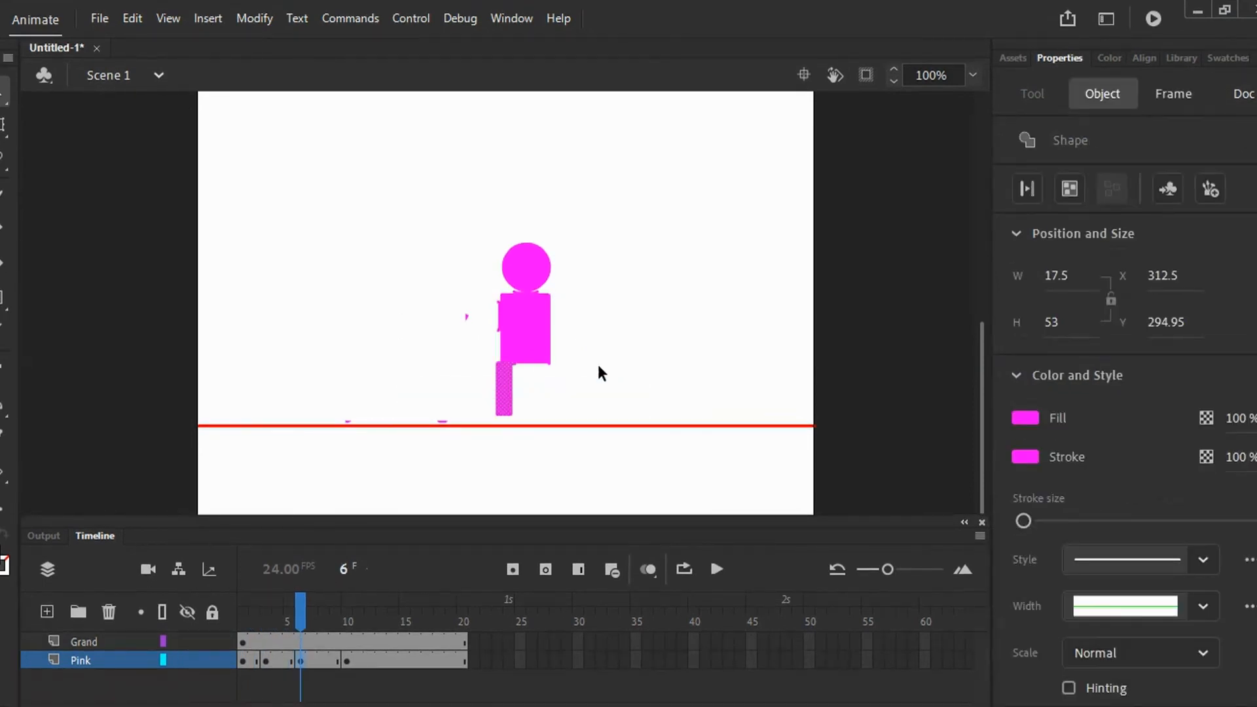
{"action": "left_click_drag", "start_coordinate": [505, 387], "coordinate": [473, 364]}
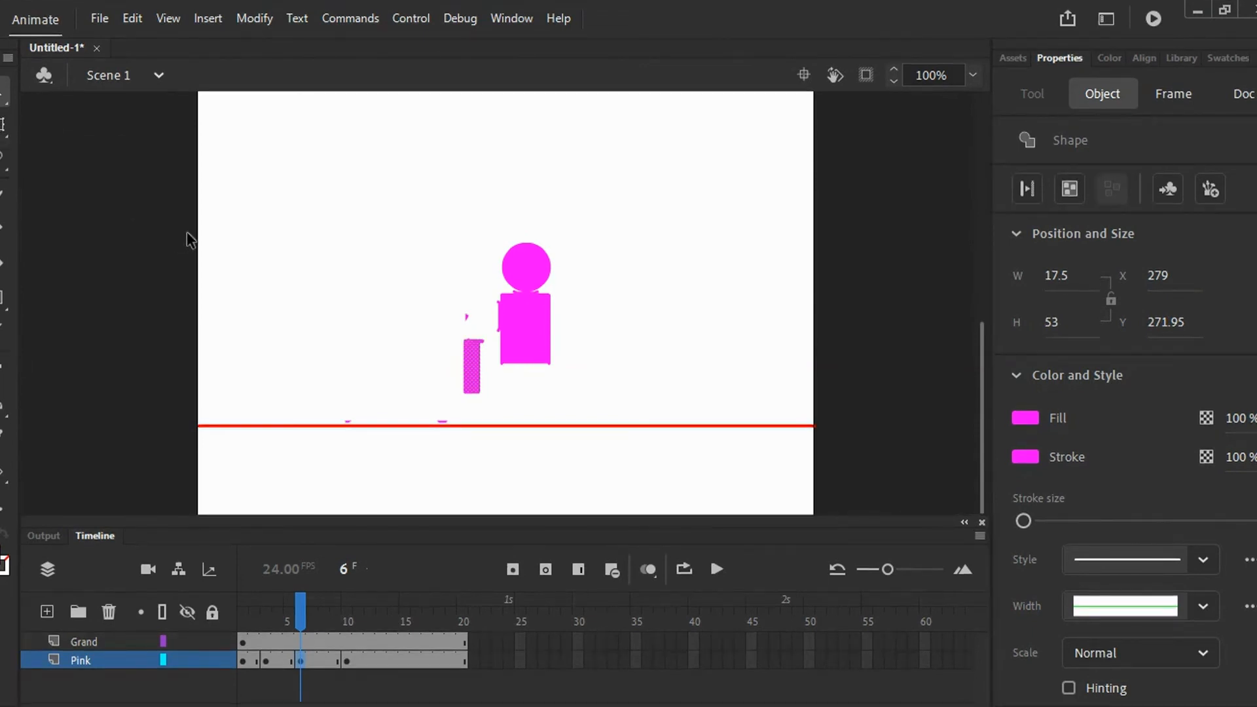
Switch on onion skinning and narrow its range to the frames next to the playhead.
{"action": "left_click", "coordinate": [649, 569]}
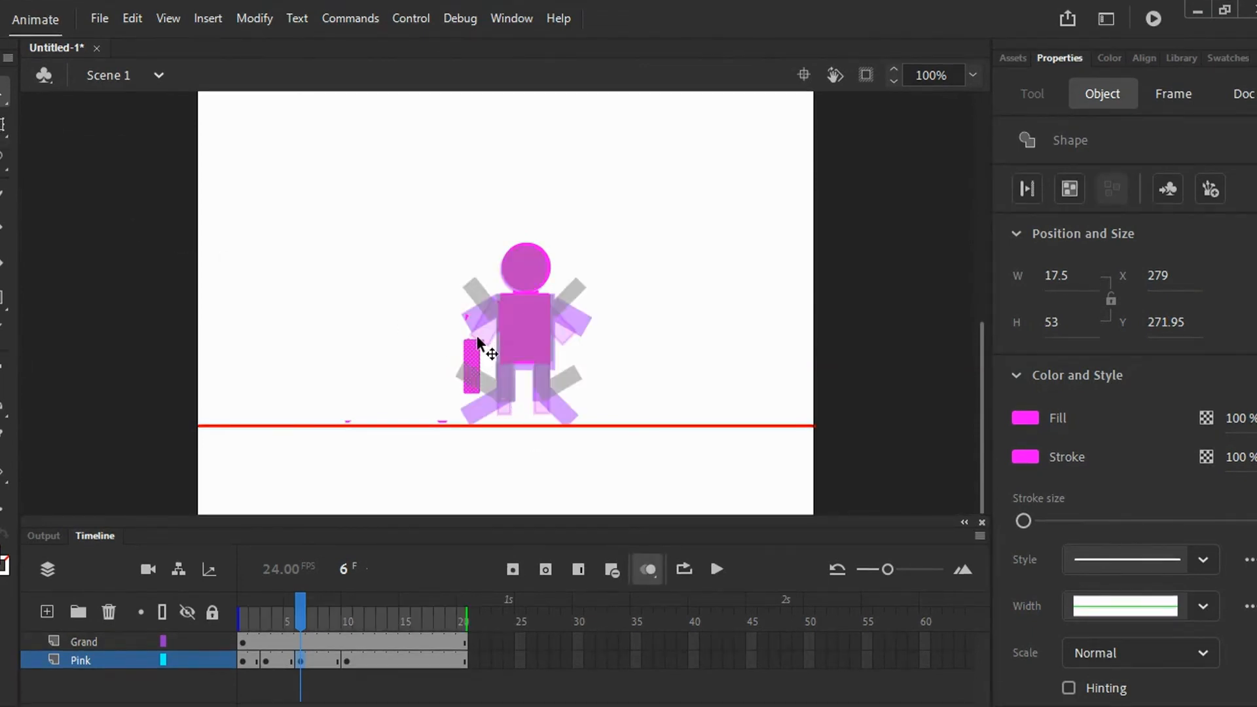
{"action": "mouse_move", "coordinate": [465, 620]}
{"action": "left_mouse_down"}
{"action": "mouse_move", "coordinate": [252, 621]}
{"action": "mouse_move", "coordinate": [268, 615]}
{"action": "left_mouse_up"}
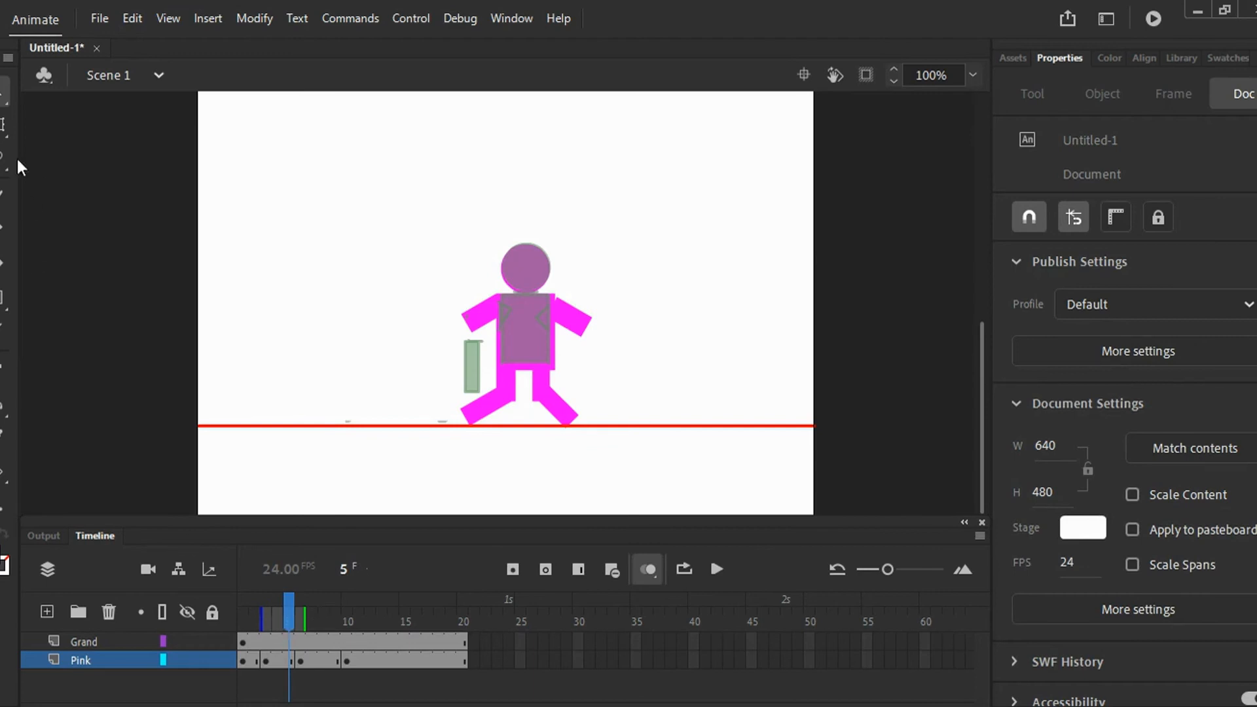
Try to select the left-hand lower leg on frame 5 with Free Transform and the Selection tool.
{"action": "left_click", "coordinate": [3, 124]}
{"action": "left_click_drag", "start_coordinate": [493, 391], "coordinate": [480, 397]}
{"action": "left_click", "coordinate": [479, 396]}
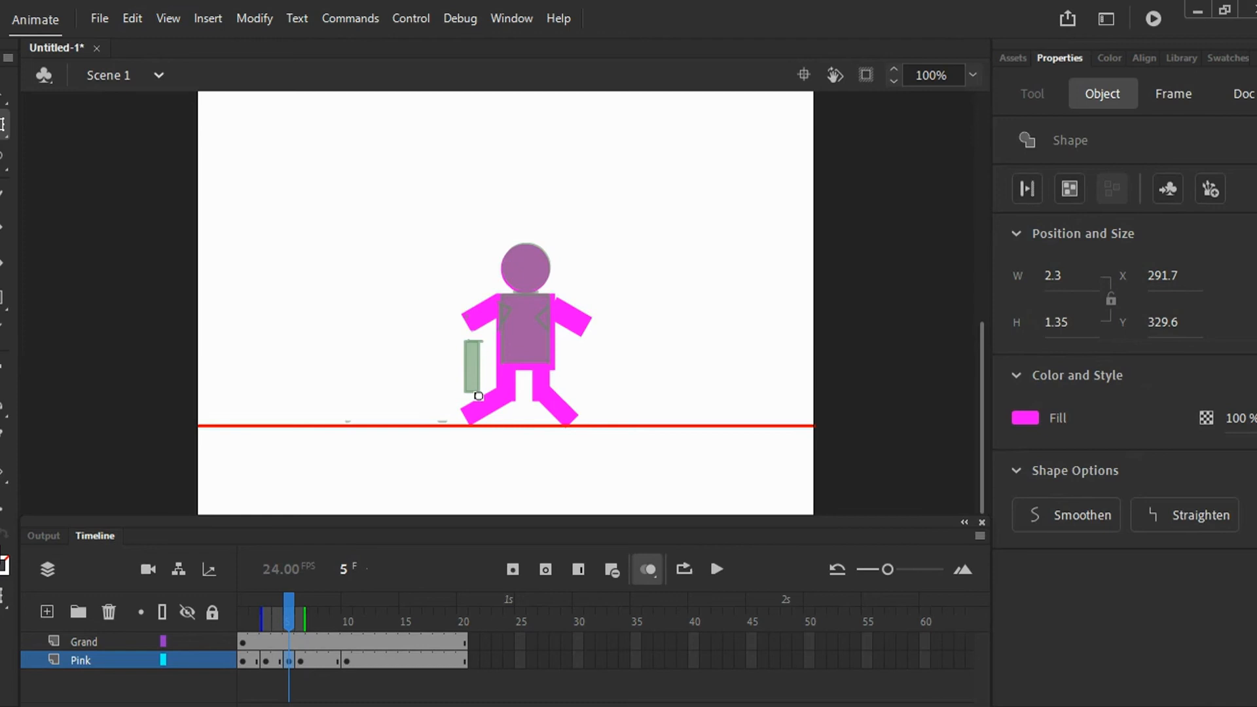
{"action": "key", "text": "v"}
{"action": "left_click_drag", "start_coordinate": [497, 363], "coordinate": [485, 406]}
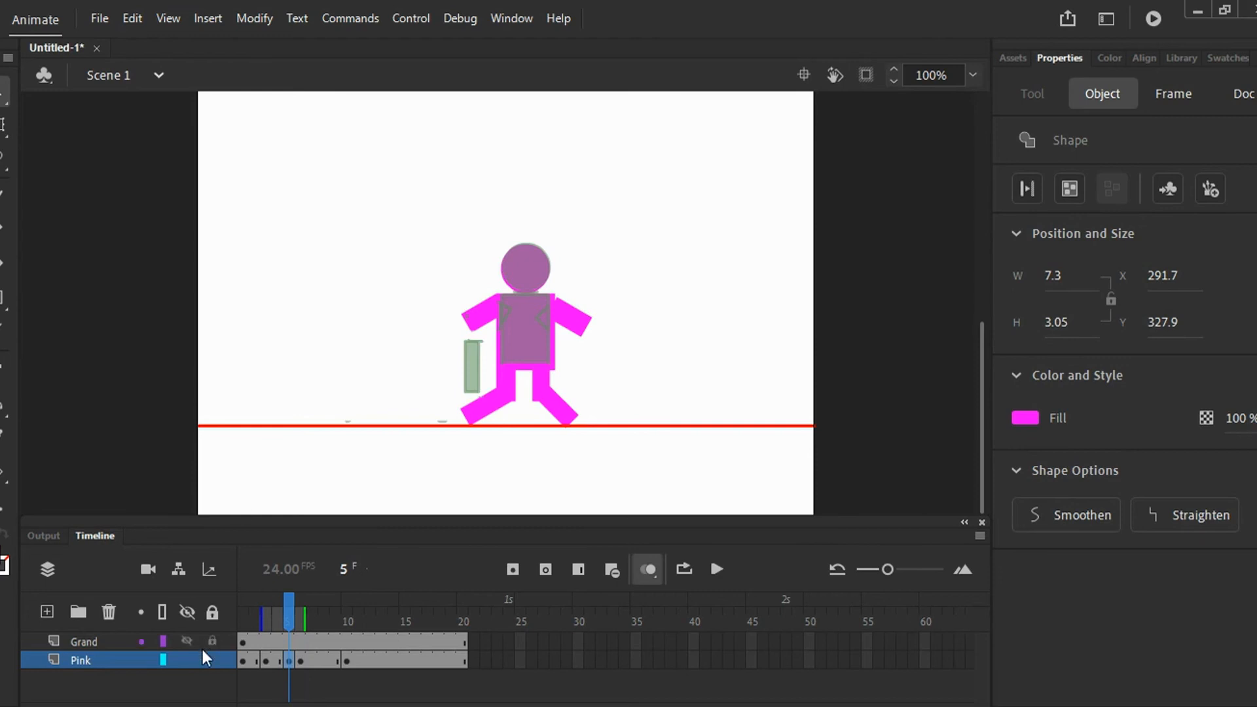
Compare the frame 5 pose without and with onion skinning, and return to frame 6.
{"action": "left_click", "coordinate": [648, 570]}
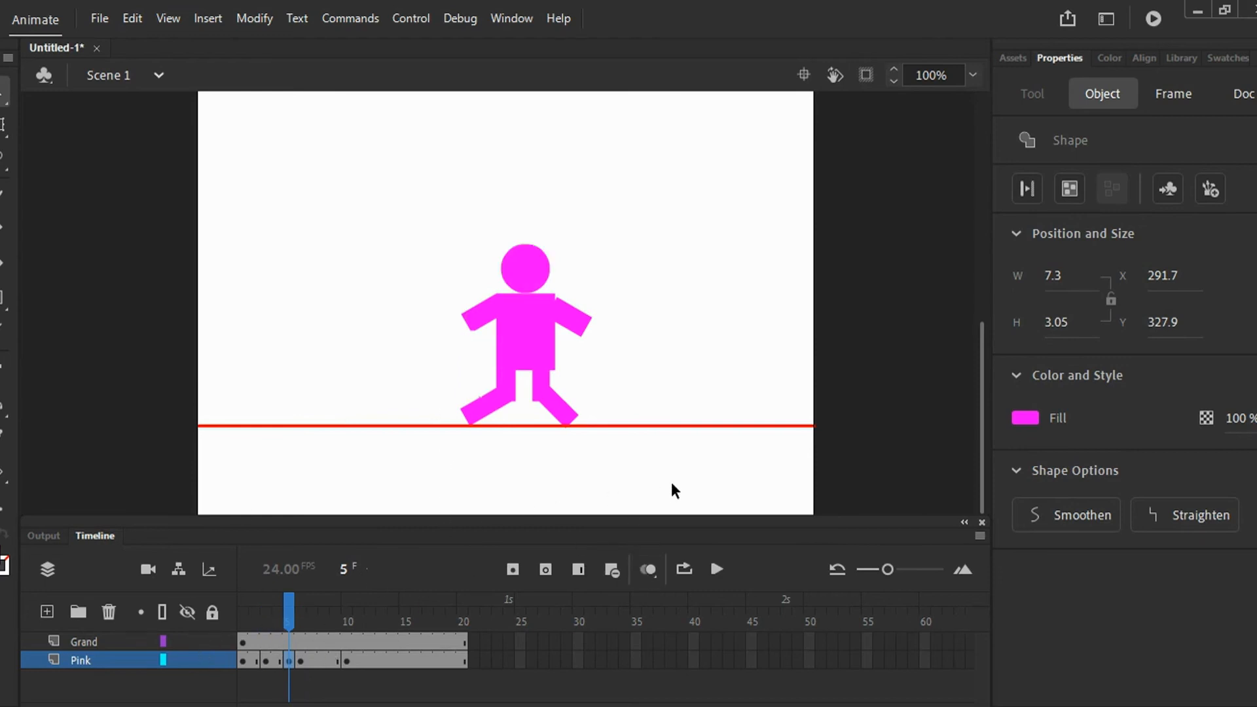
{"action": "left_click", "coordinate": [650, 566]}
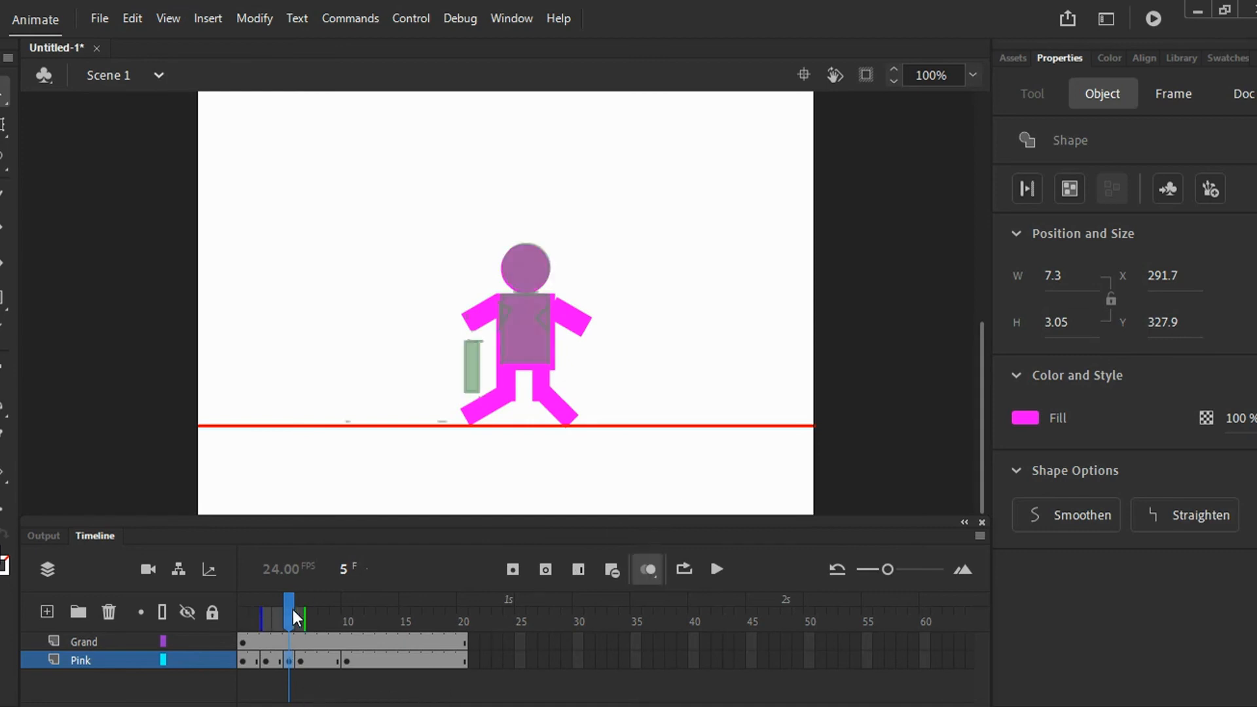
{"action": "left_click_drag", "start_coordinate": [290, 612], "coordinate": [302, 611]}
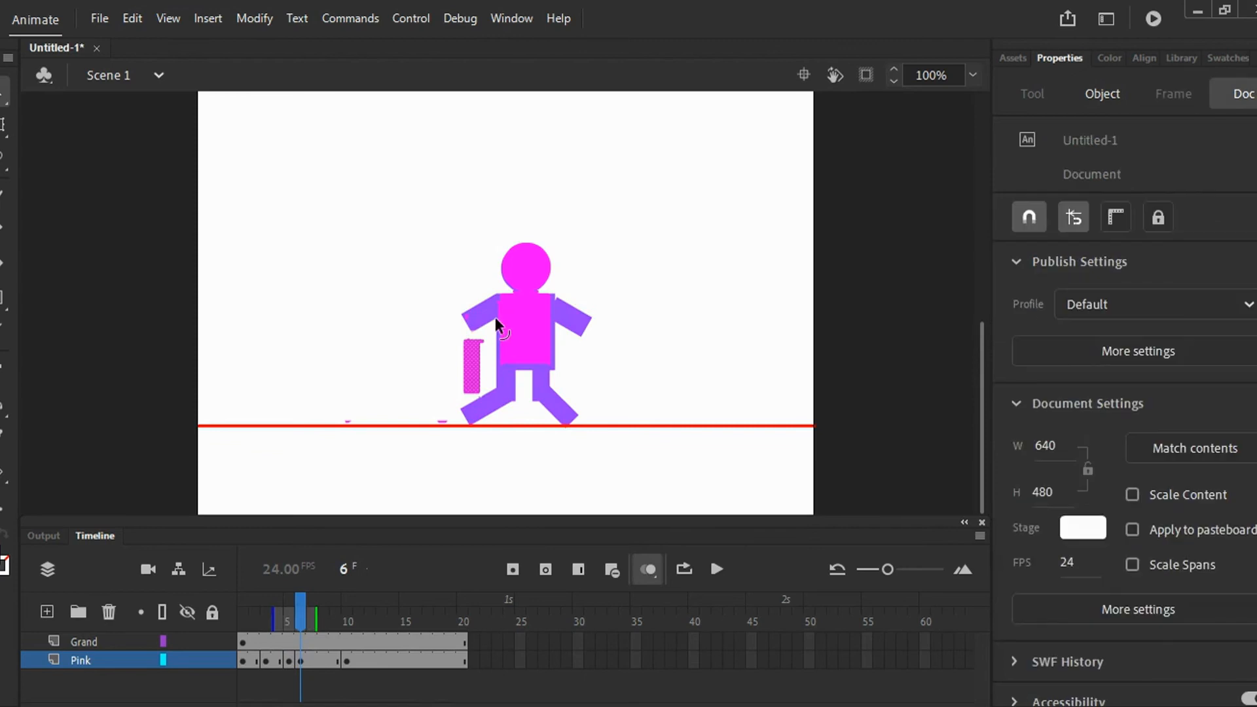
Switch off onion skinning and move the copied leg under the torso on frame 6 to X 317, Y 294.95.
{"action": "left_click", "coordinate": [658, 567]}
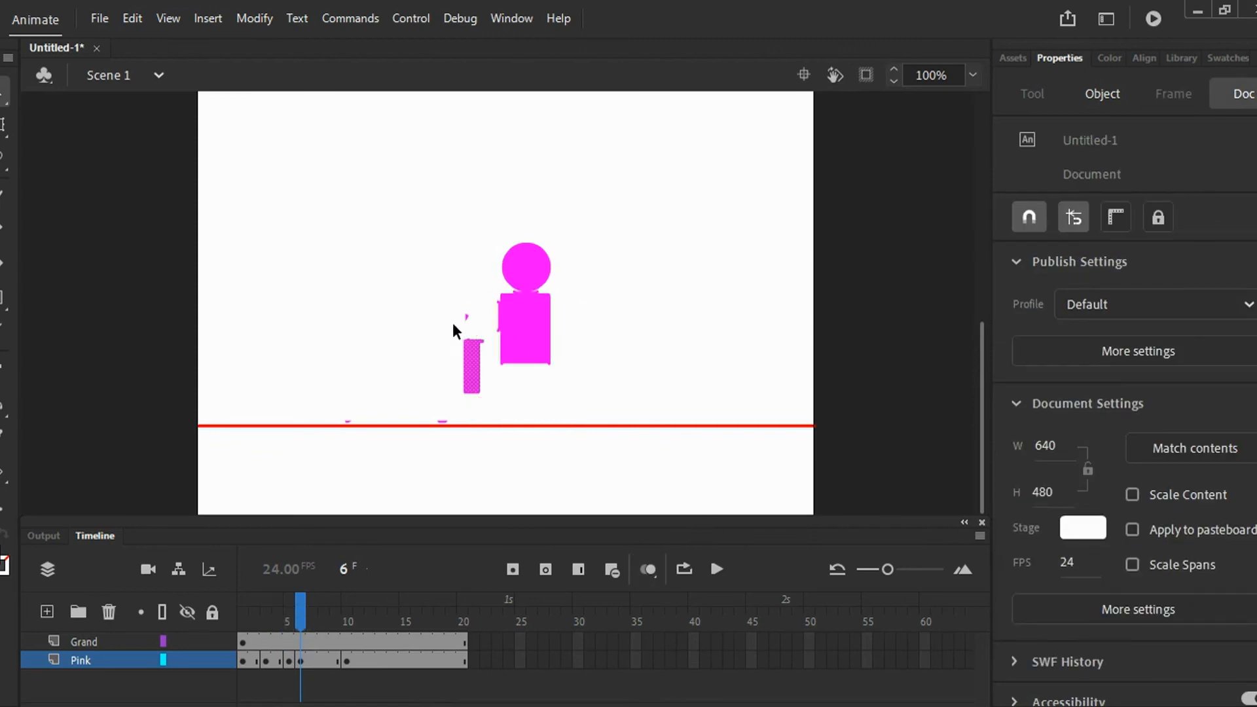
{"action": "key", "text": "Up"}
{"action": "key", "text": "Up"}
{"action": "key", "text": "Down"}
{"action": "key", "text": "Right"}
{"action": "key", "text": "Right"}
{"action": "key", "text": "Right"}
{"action": "key", "text": "Right"}
{"action": "key", "text": "Right"}
{"action": "key", "text": "Right"}
{"action": "key", "text": "Right"}
{"action": "key", "text": "Right"}
{"action": "key", "text": "Right"}
{"action": "key", "text": "Right"}
{"action": "key", "text": "Right"}
{"action": "key", "text": "Right"}
{"action": "key", "text": "Right"}
{"action": "key", "text": "Right"}
{"action": "key", "text": "Right"}
{"action": "key", "text": "Right"}
{"action": "key", "text": "Right"}
{"action": "key", "text": "Right"}
{"action": "key", "text": "Right"}
{"action": "key", "text": "Right"}
{"action": "key", "text": "Down"}
{"action": "key", "text": "Down"}
{"action": "key", "text": "Down"}
{"action": "key", "text": "Down"}
{"action": "key", "text": "Down"}
{"action": "key", "text": "Down"}
{"action": "key", "text": "Down"}
{"action": "key", "text": "Down"}
{"action": "key", "text": "Down"}
{"action": "key", "text": "Down"}
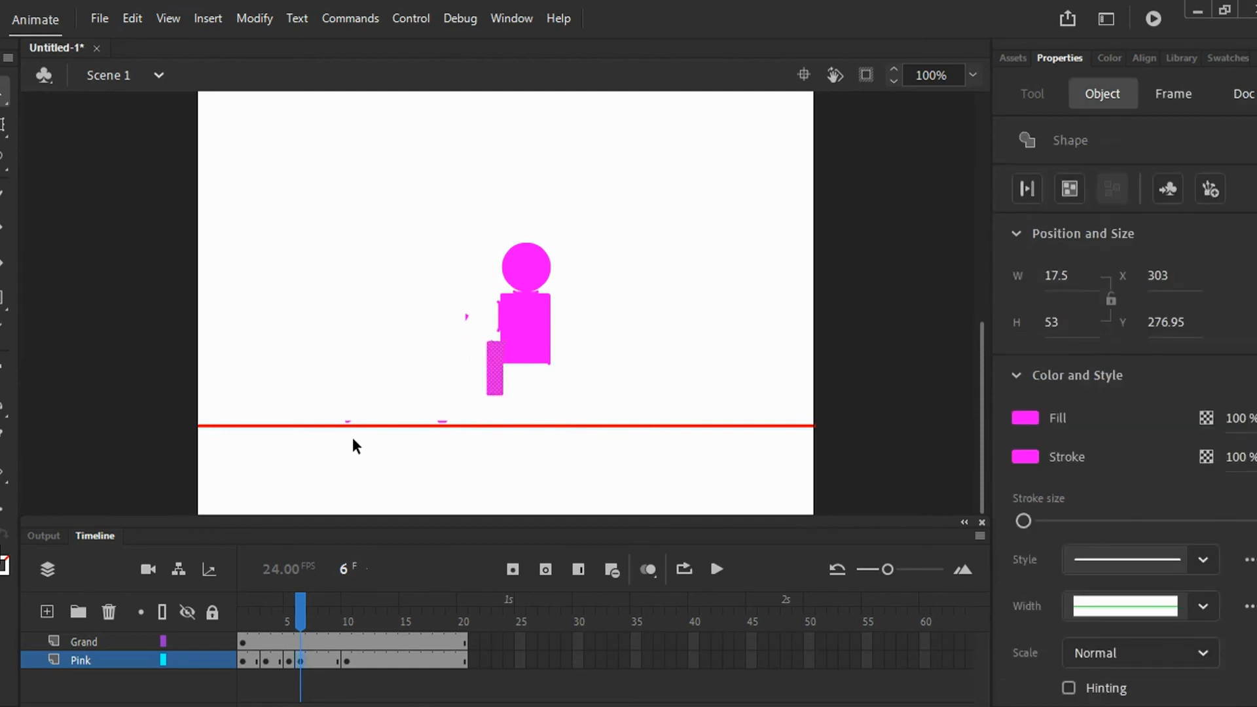
{"action": "key", "text": "Right"}
{"action": "key", "text": "Right"}
{"action": "key", "text": "Right"}
{"action": "key", "text": "Right"}
{"action": "key", "text": "Right"}
{"action": "key", "text": "Right"}
{"action": "key", "text": "Right"}
{"action": "key", "text": "Right"}
{"action": "key", "text": "Right"}
{"action": "key", "text": "Right"}
{"action": "key", "text": "Right"}
{"action": "key", "text": "Right"}
{"action": "key", "text": "Right"}
{"action": "key", "text": "Right"}
{"action": "key", "text": "Down"}
{"action": "key", "text": "Down"}
{"action": "key", "text": "Down"}
{"action": "key", "text": "Down"}
{"action": "key", "text": "Down"}
{"action": "key", "text": "Down"}
{"action": "key", "text": "Down"}
{"action": "key", "text": "Down"}
{"action": "key", "text": "Down"}
{"action": "key", "text": "Down"}
{"action": "key", "text": "Down"}
{"action": "key", "text": "Down"}
{"action": "key", "text": "Down"}
{"action": "key", "text": "Down"}
{"action": "key", "text": "Down"}
{"action": "key", "text": "Down"}
{"action": "key", "text": "Down"}
{"action": "key", "text": "Down"}
{"action": "key", "text": "Up"}
{"action": "key", "text": "Up"}
{"action": "key", "text": "Up"}
{"action": "key", "text": "Up"}
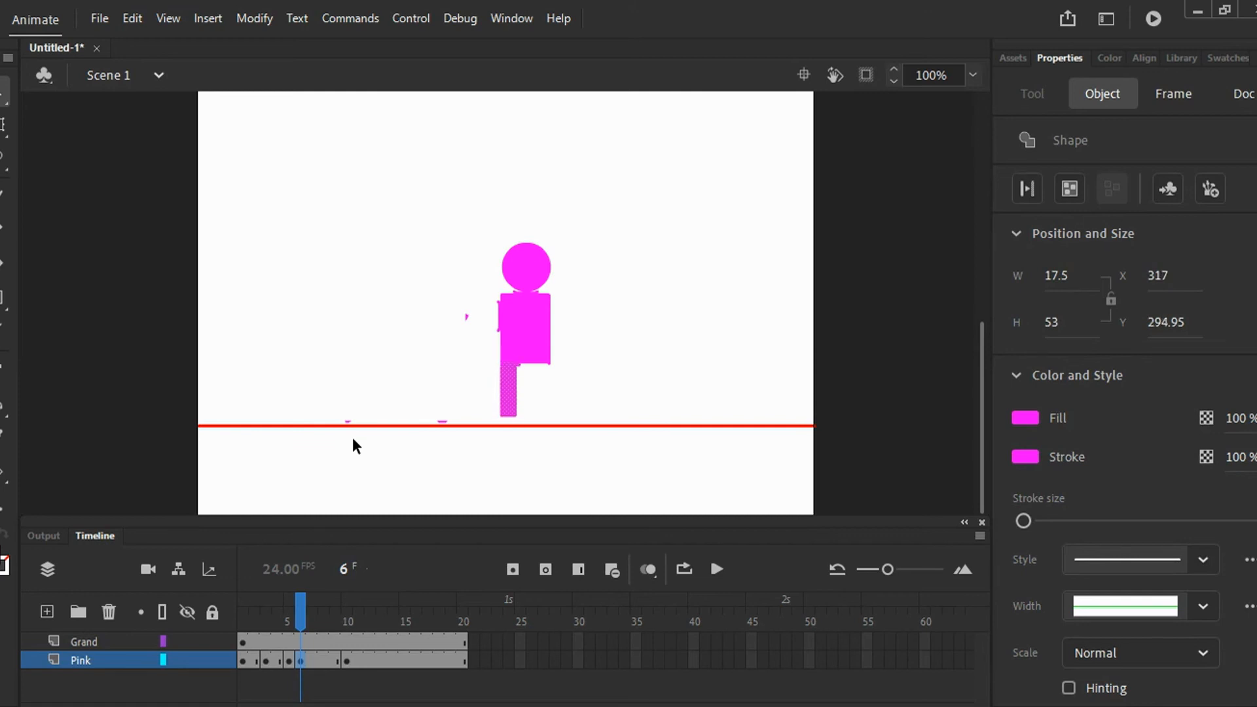
Review the frame 3 pose, switch onion skinning back on, compare it with frame 6, and go to frame 1.
{"action": "left_click_drag", "start_coordinate": [297, 608], "coordinate": [266, 609]}
{"action": "left_click", "coordinate": [485, 524]}
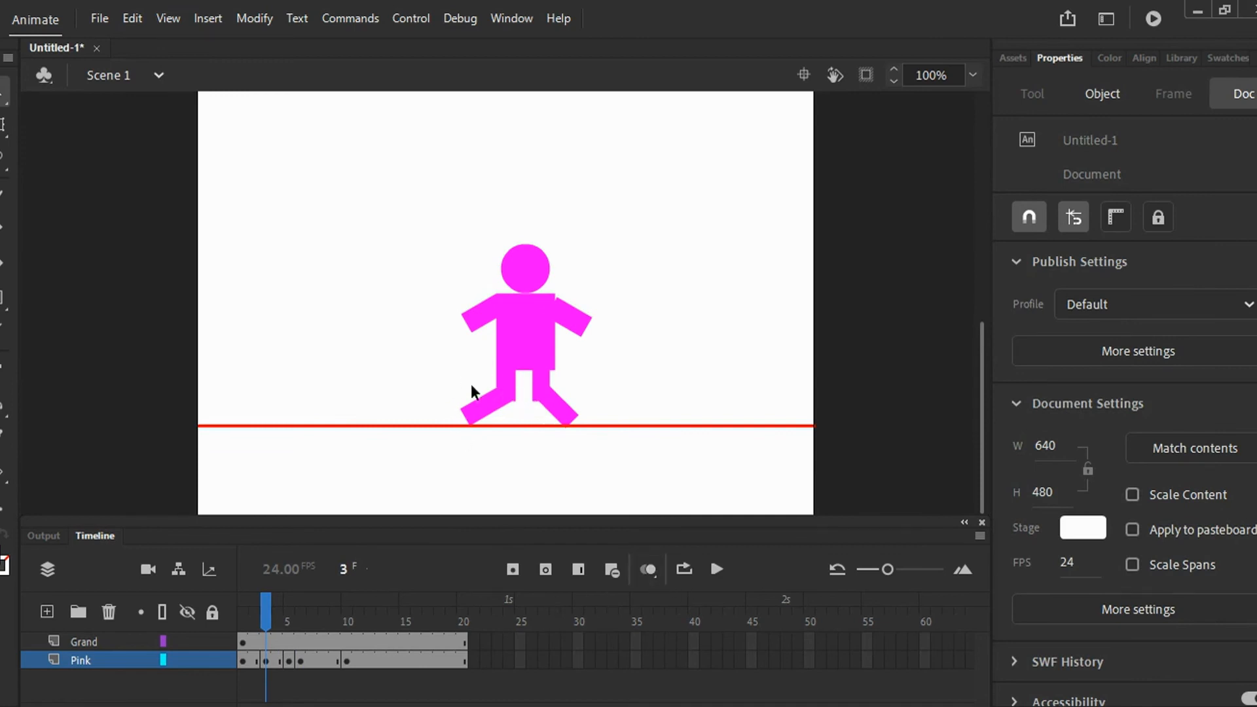
{"action": "left_click", "coordinate": [647, 569]}
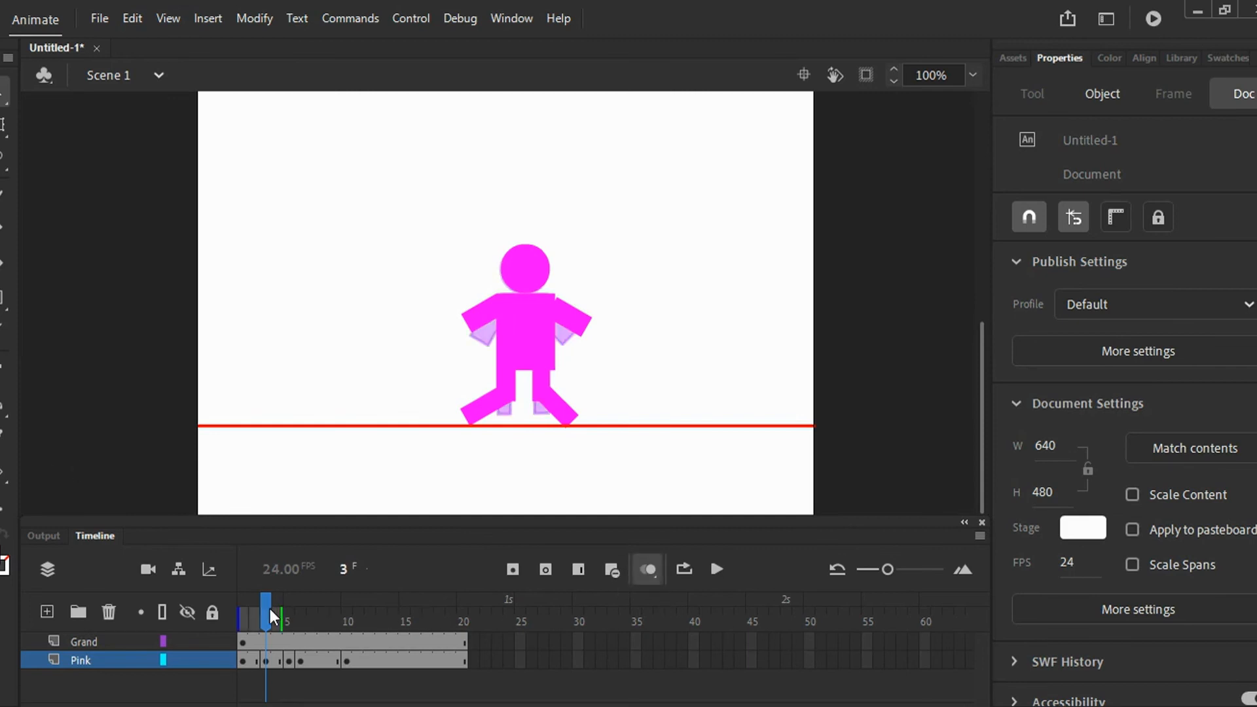
{"action": "mouse_move", "coordinate": [264, 611]}
{"action": "left_mouse_down"}
{"action": "mouse_move", "coordinate": [301, 615]}
{"action": "mouse_move", "coordinate": [288, 611]}
{"action": "left_mouse_up"}
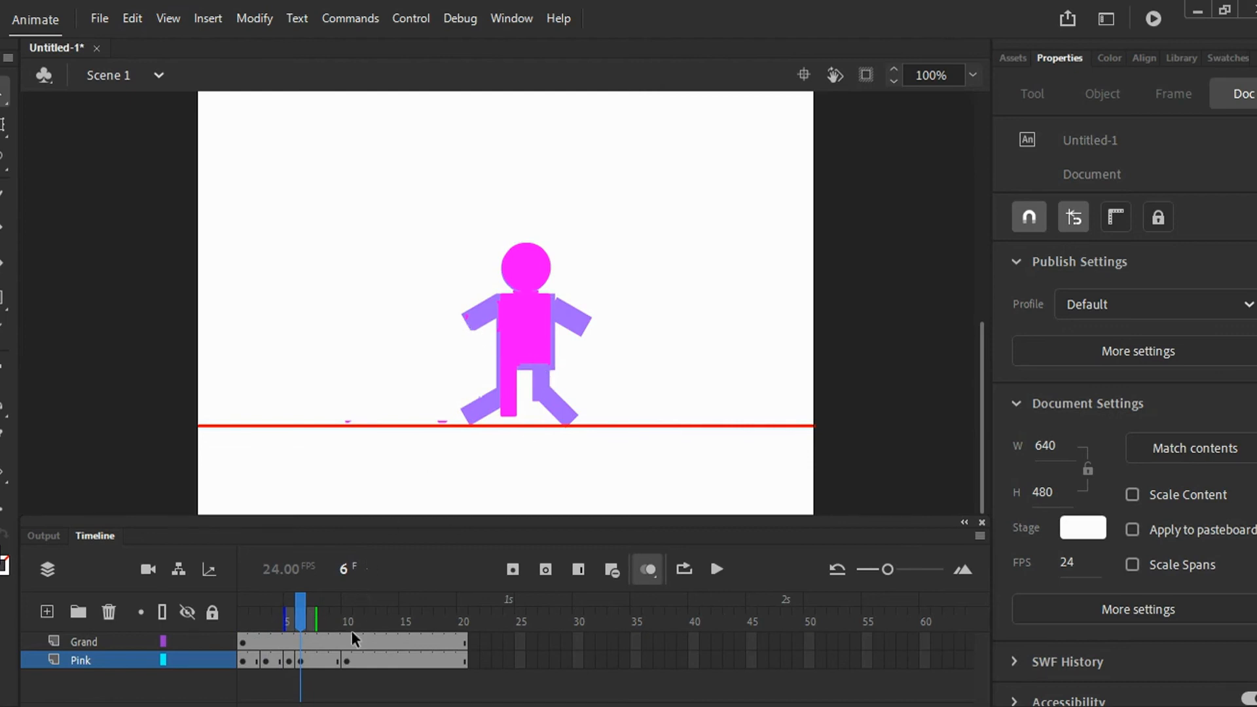
{"action": "left_click_drag", "start_coordinate": [296, 615], "coordinate": [242, 621]}
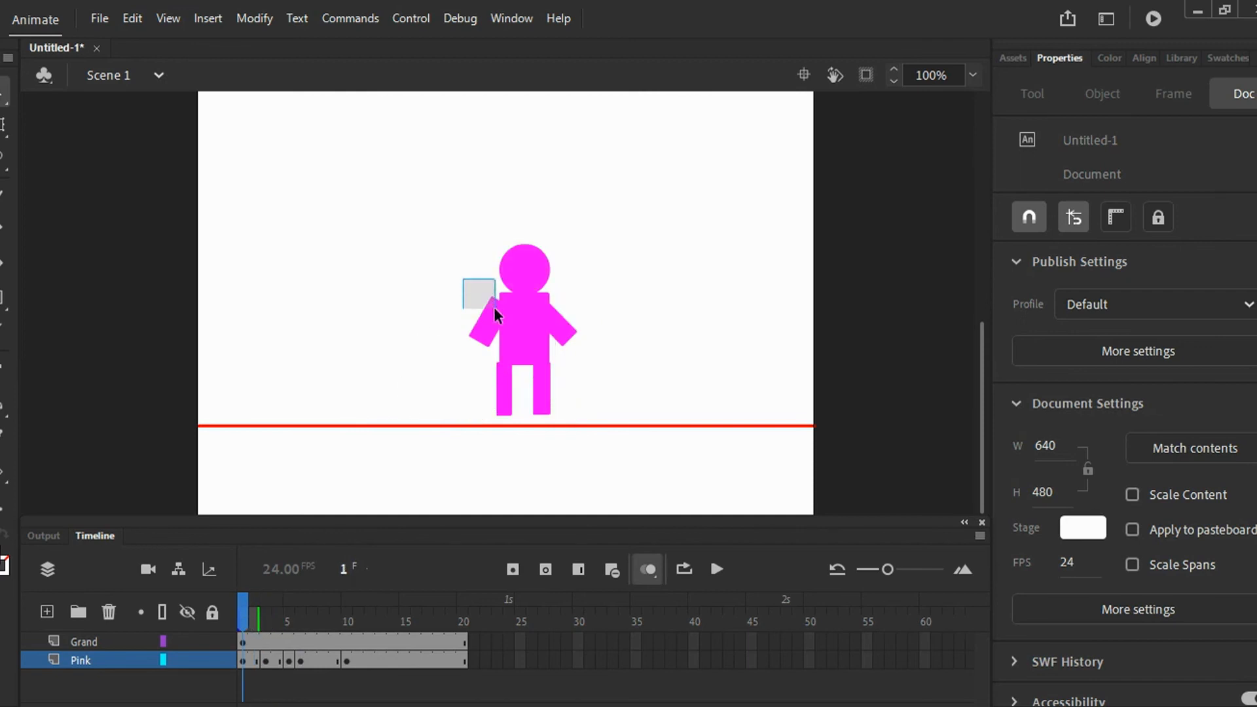
{"action": "left_click_drag", "start_coordinate": [499, 340], "coordinate": [501, 354]}
{"action": "left_click", "coordinate": [500, 403]}
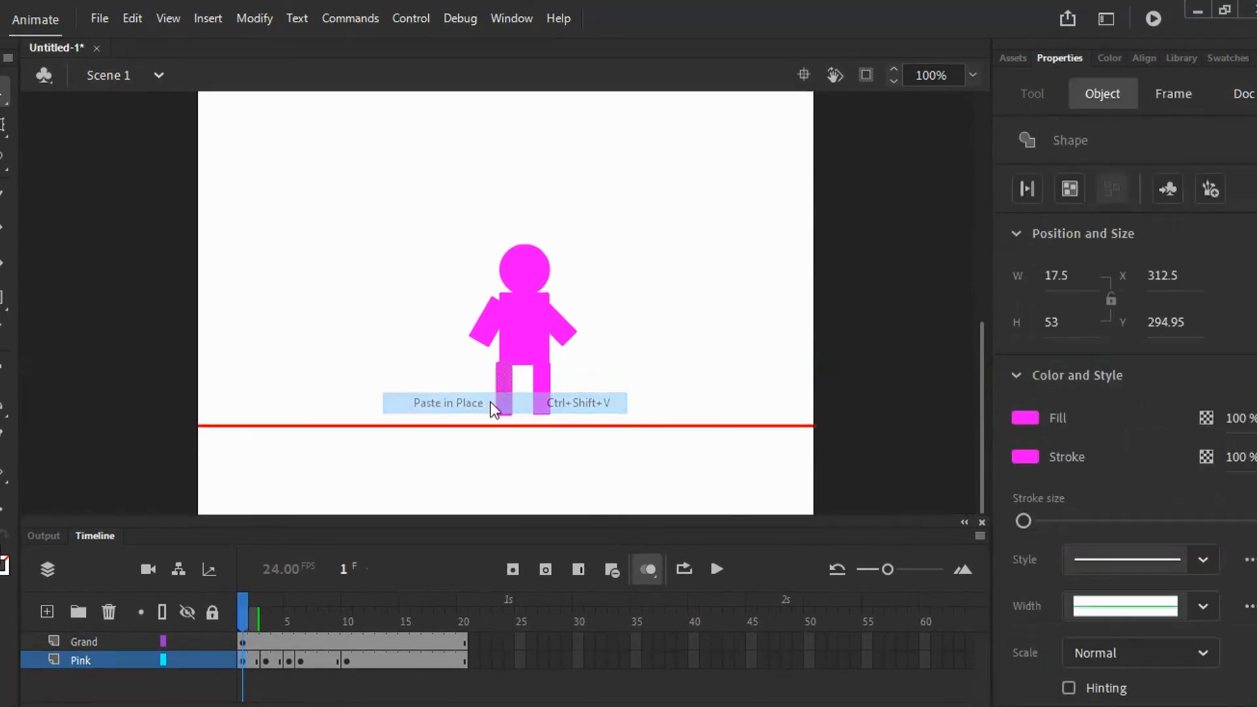
{"action": "left_click_drag", "start_coordinate": [502, 390], "coordinate": [399, 348]}
{"action": "key", "text": "Delete"}
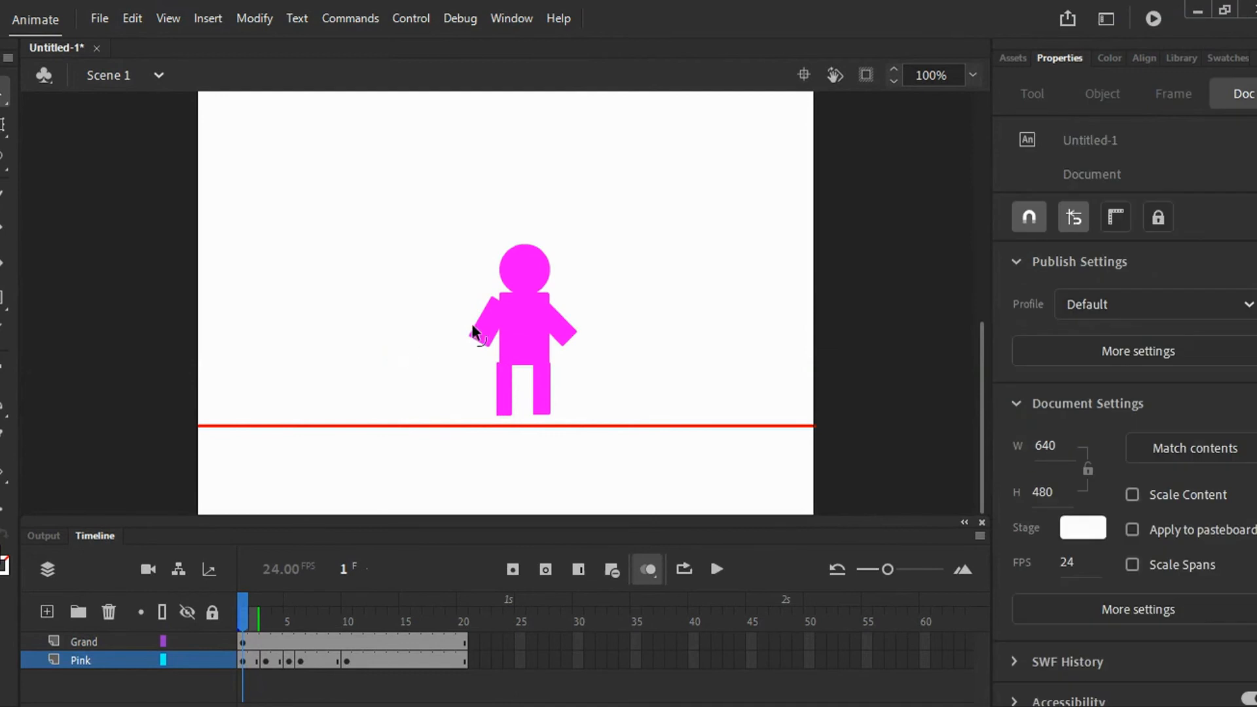
{"action": "mouse_move", "coordinate": [491, 337]}
{"action": "left_mouse_down"}
{"action": "mouse_move", "coordinate": [502, 365]}
{"action": "mouse_move", "coordinate": [501, 354]}
{"action": "left_mouse_up"}
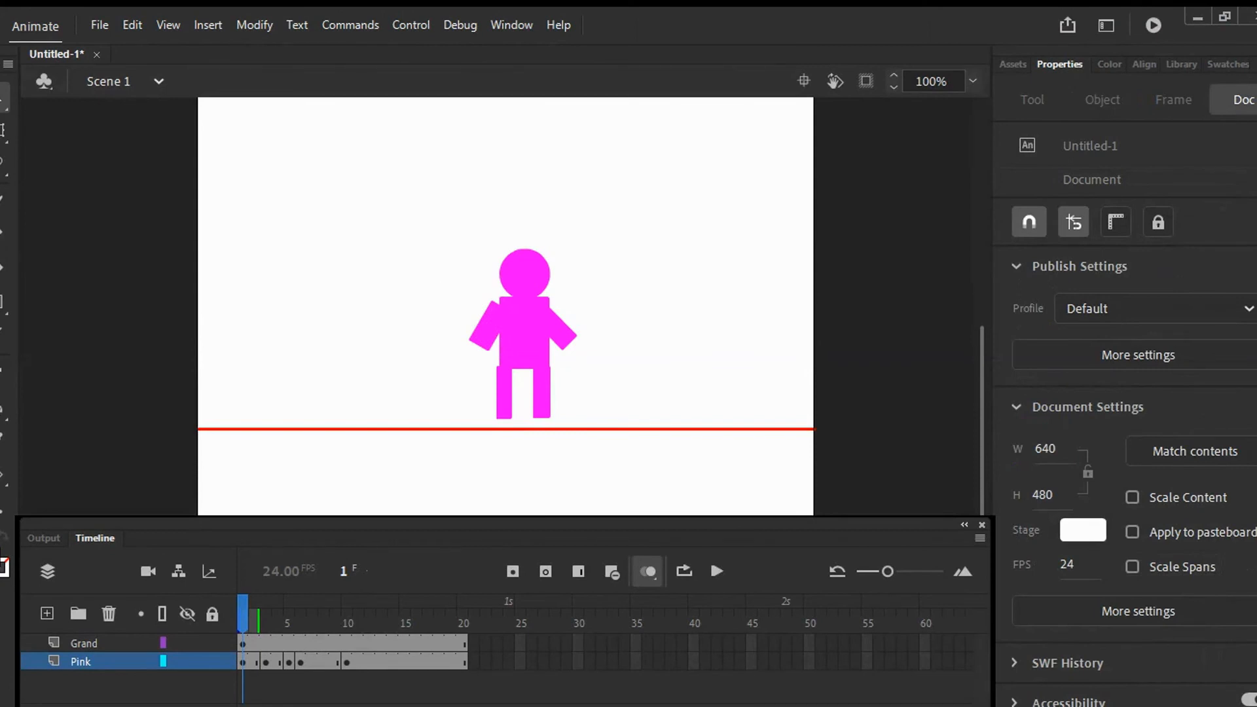
{"action": "left_click", "coordinate": [453, 342]}
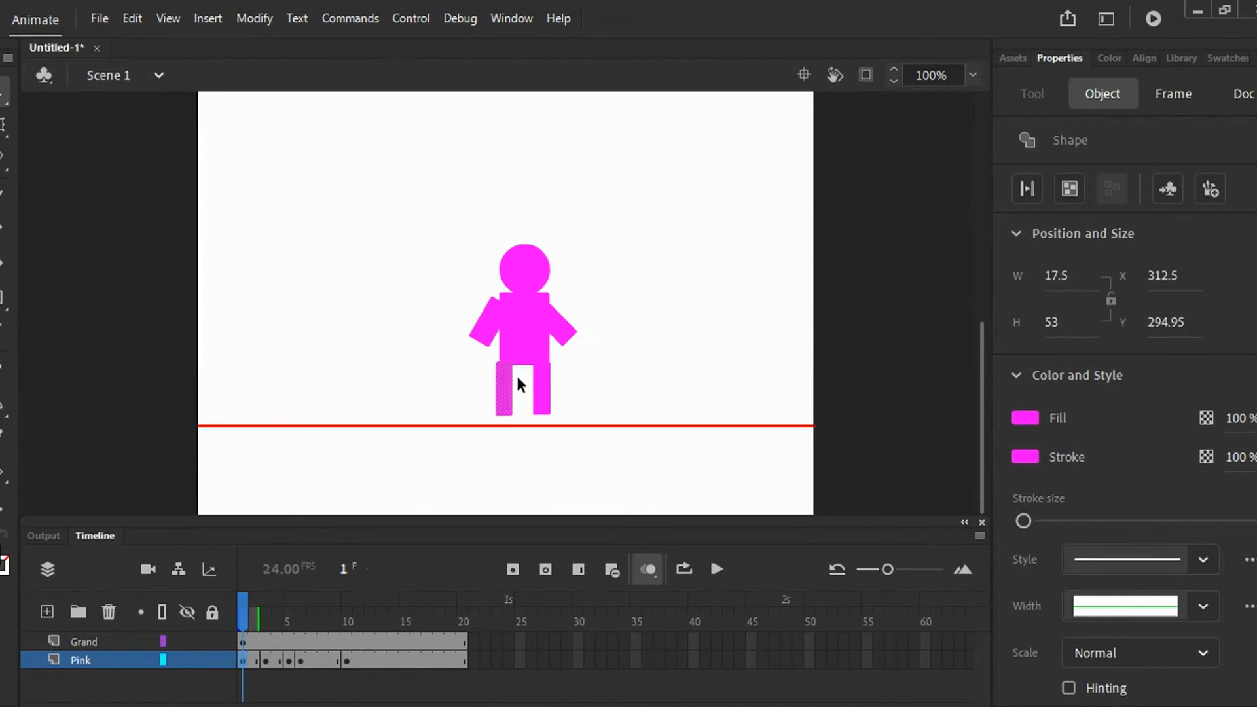
{"action": "left_click_drag", "start_coordinate": [505, 384], "coordinate": [410, 337]}
{"action": "key", "text": "Delete"}
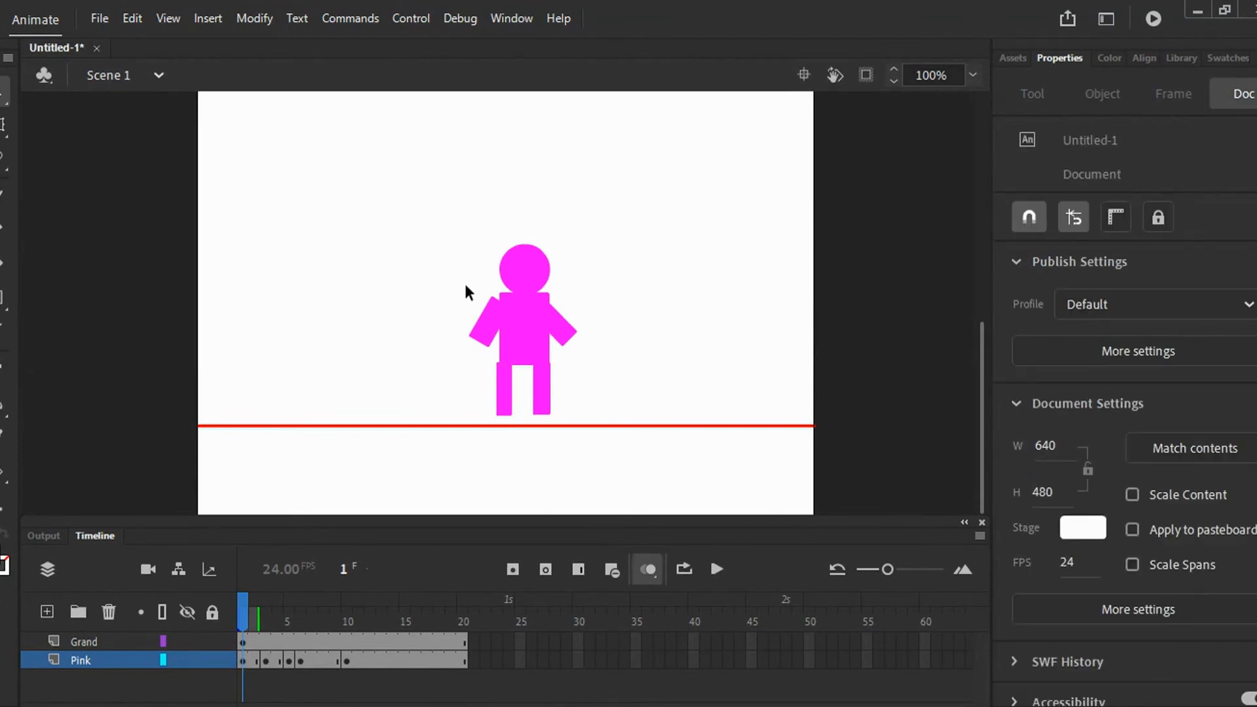
Copy the left-hand arm from frame 1, paste it in place on frame 6, and move it clear of the body to about X 206, Y 185.
{"action": "left_click_drag", "start_coordinate": [508, 334], "coordinate": [499, 352]}
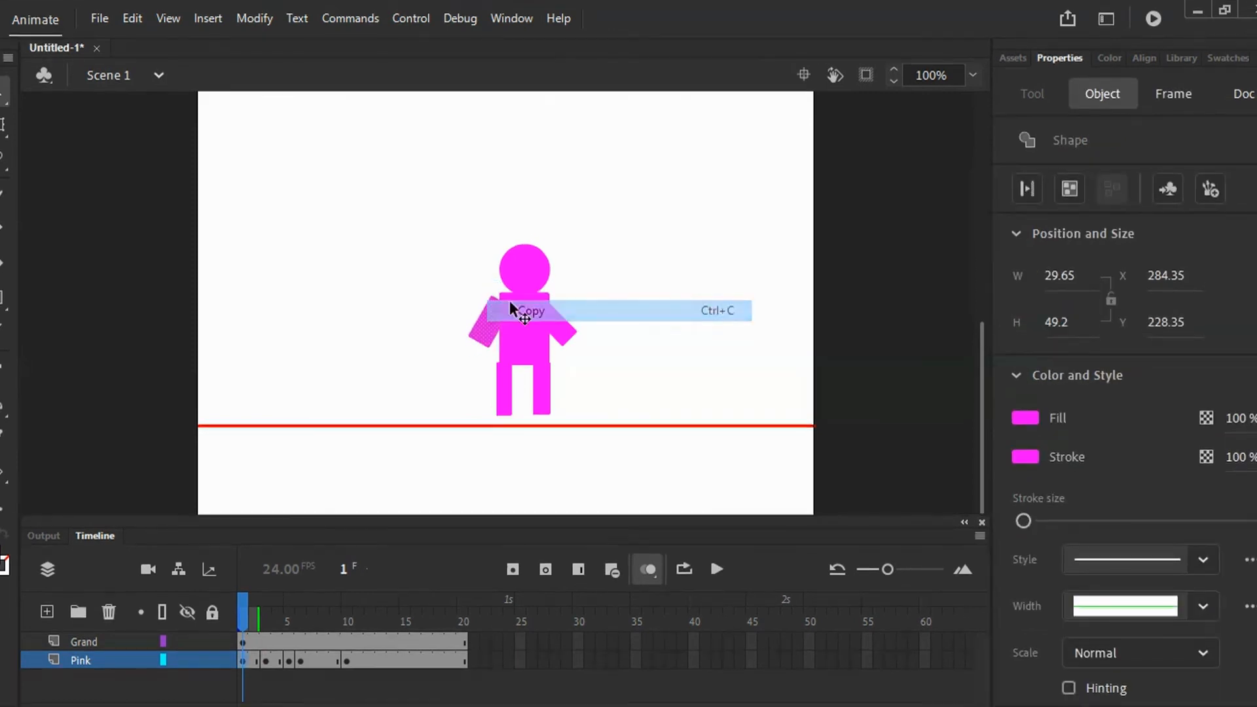
{"action": "left_click_drag", "start_coordinate": [252, 606], "coordinate": [295, 609]}
{"action": "left_click", "coordinate": [393, 272]}
{"action": "right_click", "coordinate": [393, 273]}
{"action": "left_click", "coordinate": [428, 335]}
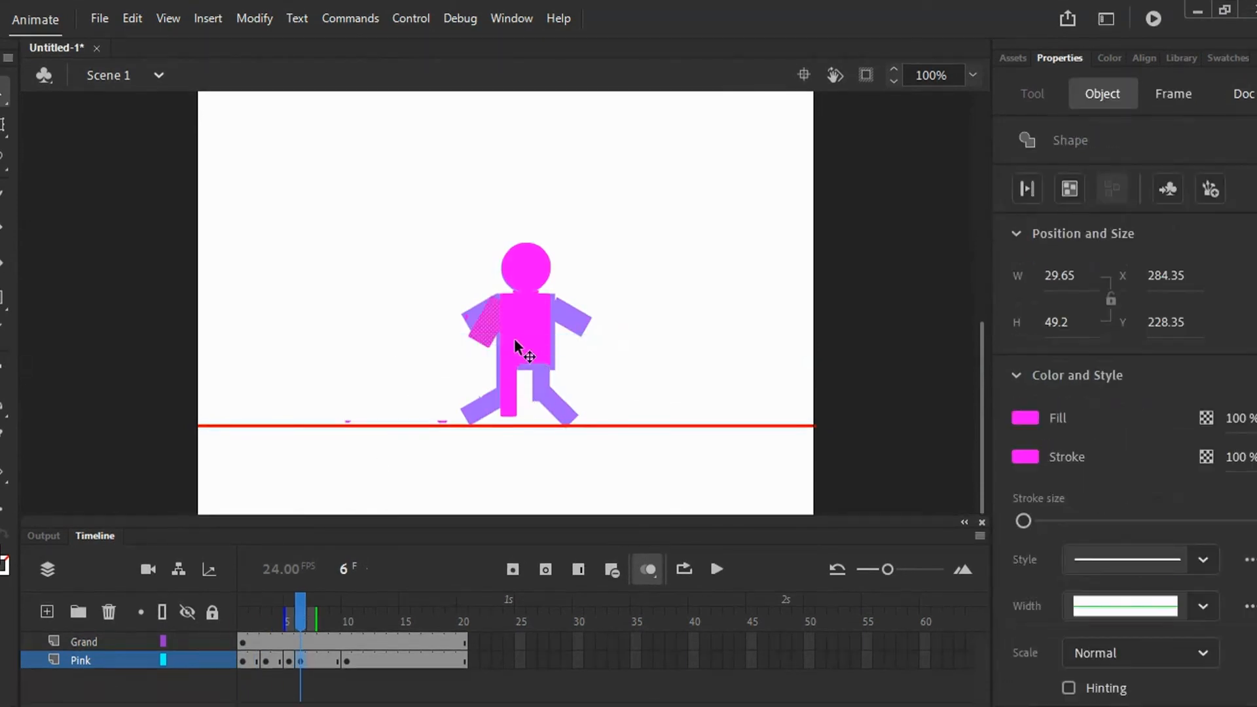
{"action": "left_click_drag", "start_coordinate": [489, 330], "coordinate": [414, 284]}
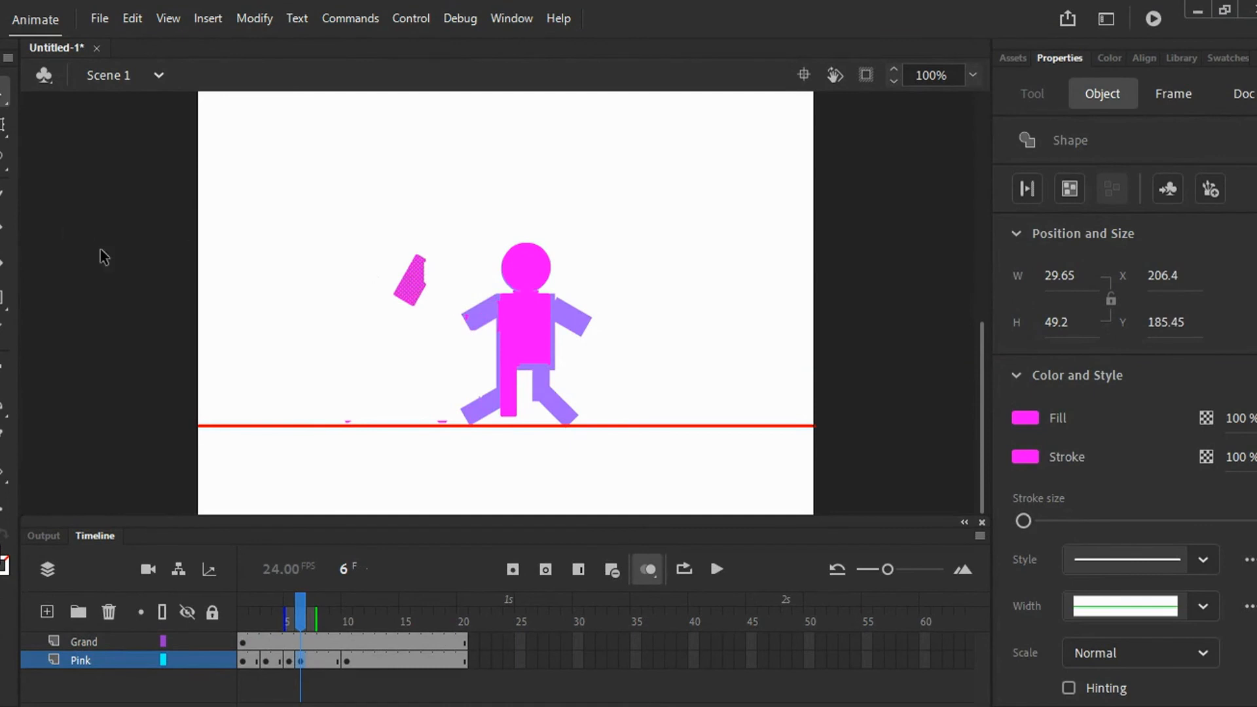
{"action": "left_click", "coordinate": [310, 257]}
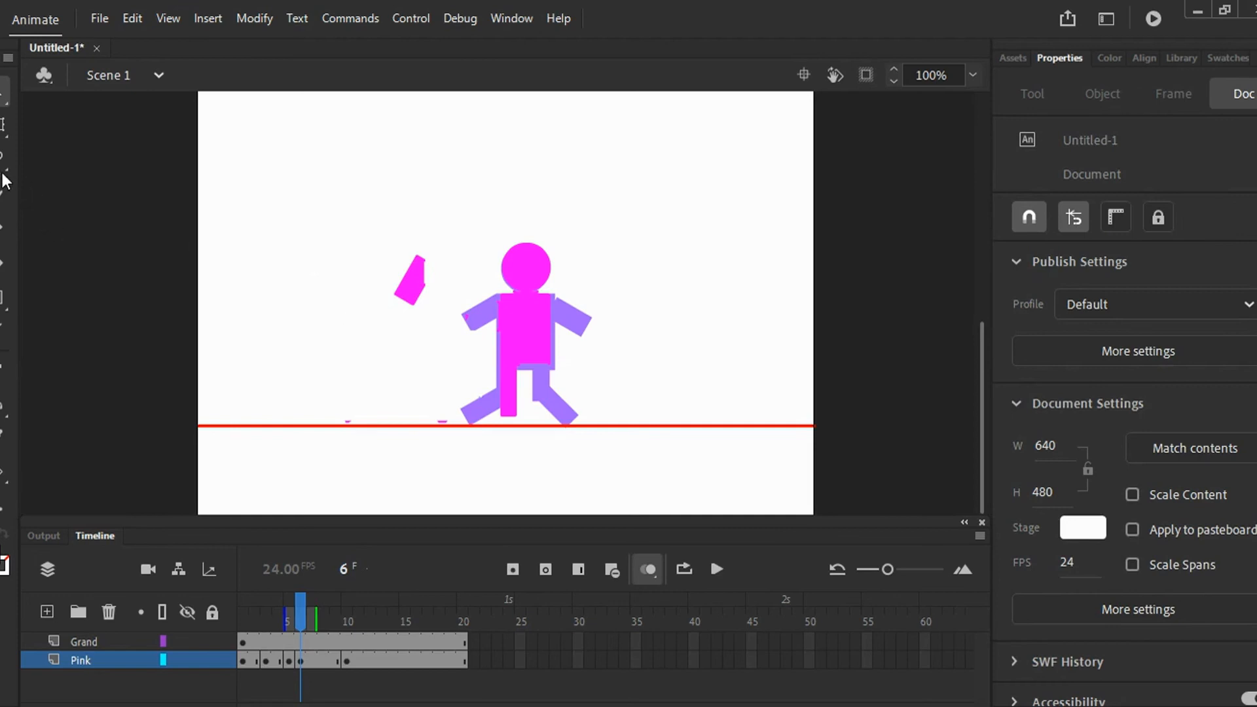
Pull the leg's fill away from the body to about X 217, Y 253, and delete the outline left under the torso.
{"action": "left_click", "coordinate": [508, 394]}
{"action": "left_click_drag", "start_coordinate": [508, 393], "coordinate": [410, 351]}
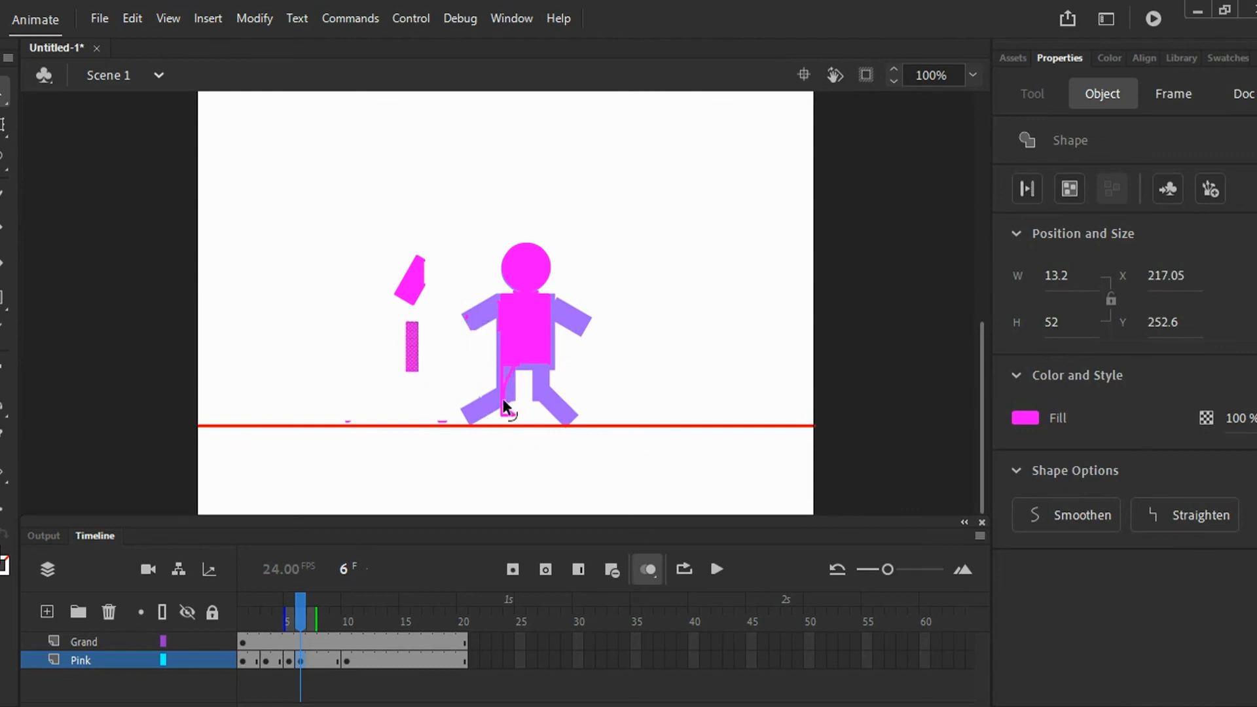
{"action": "mouse_move", "coordinate": [481, 406]}
{"action": "left_mouse_down"}
{"action": "mouse_move", "coordinate": [461, 372]}
{"action": "mouse_move", "coordinate": [481, 349]}
{"action": "mouse_move", "coordinate": [544, 335]}
{"action": "mouse_move", "coordinate": [608, 332]}
{"action": "mouse_move", "coordinate": [758, 383]}
{"action": "mouse_move", "coordinate": [800, 214]}
{"action": "left_mouse_up"}
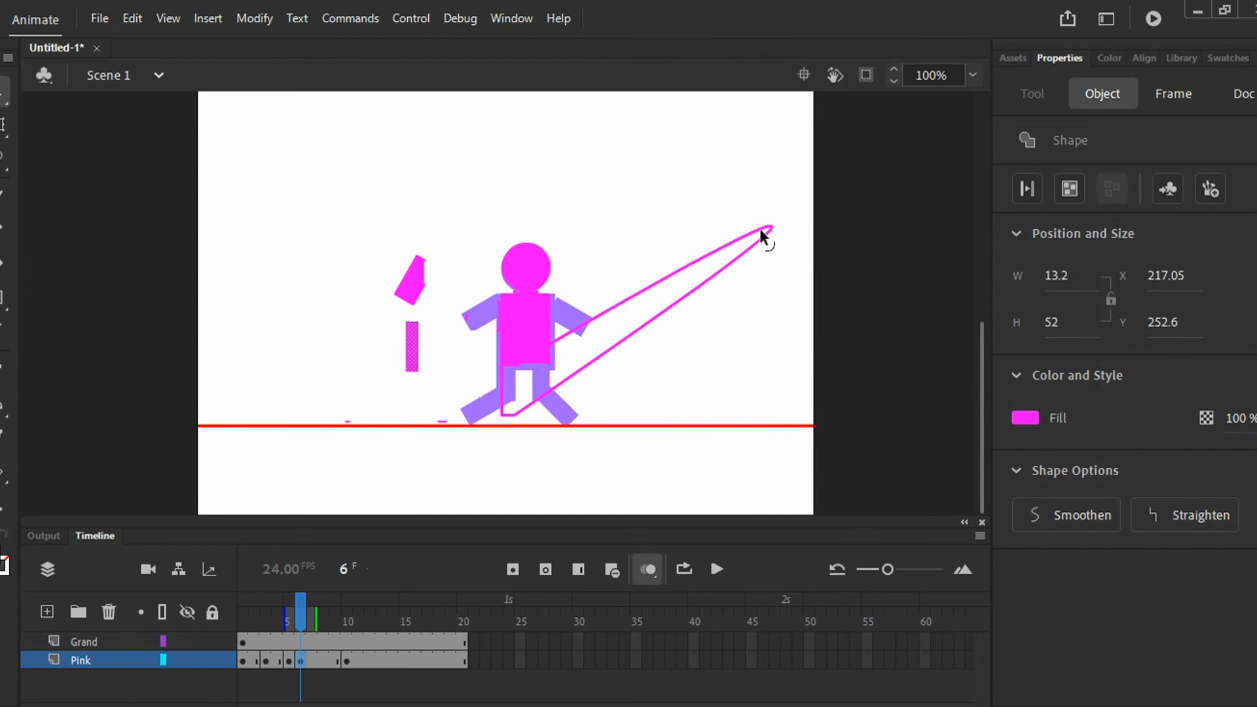
{"action": "left_click_drag", "start_coordinate": [764, 234], "coordinate": [502, 418]}
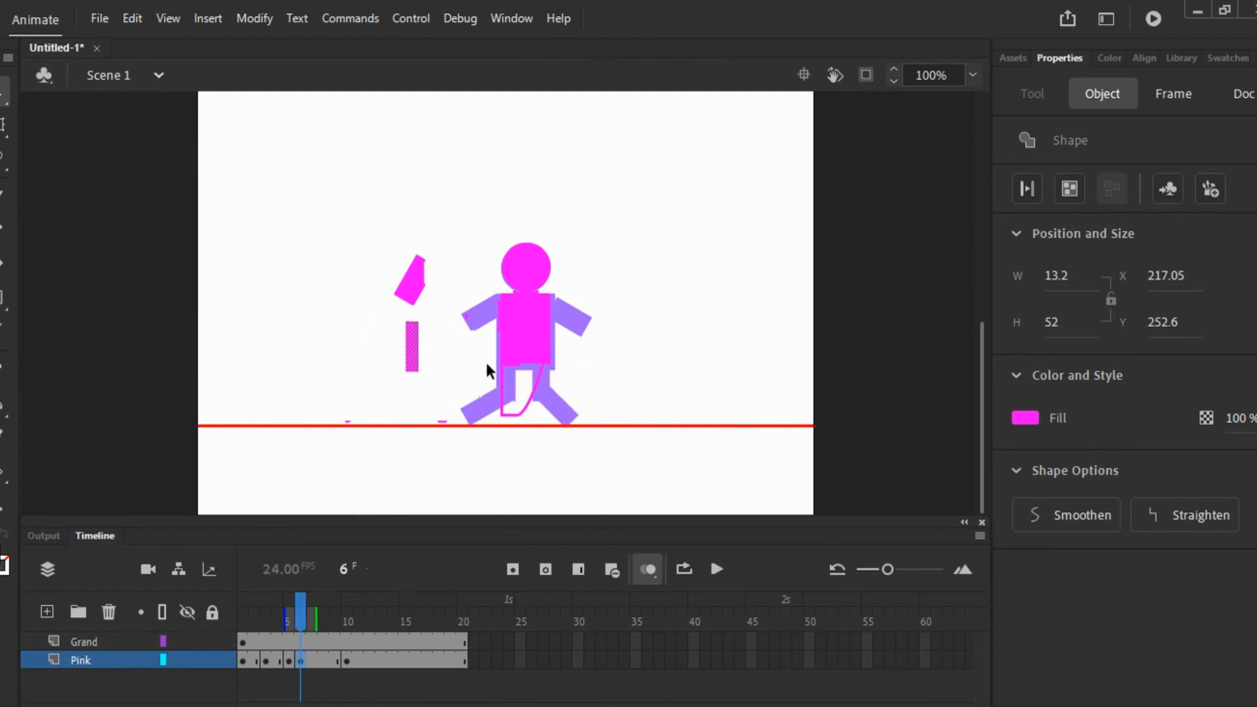
{"action": "left_click", "coordinate": [543, 419]}
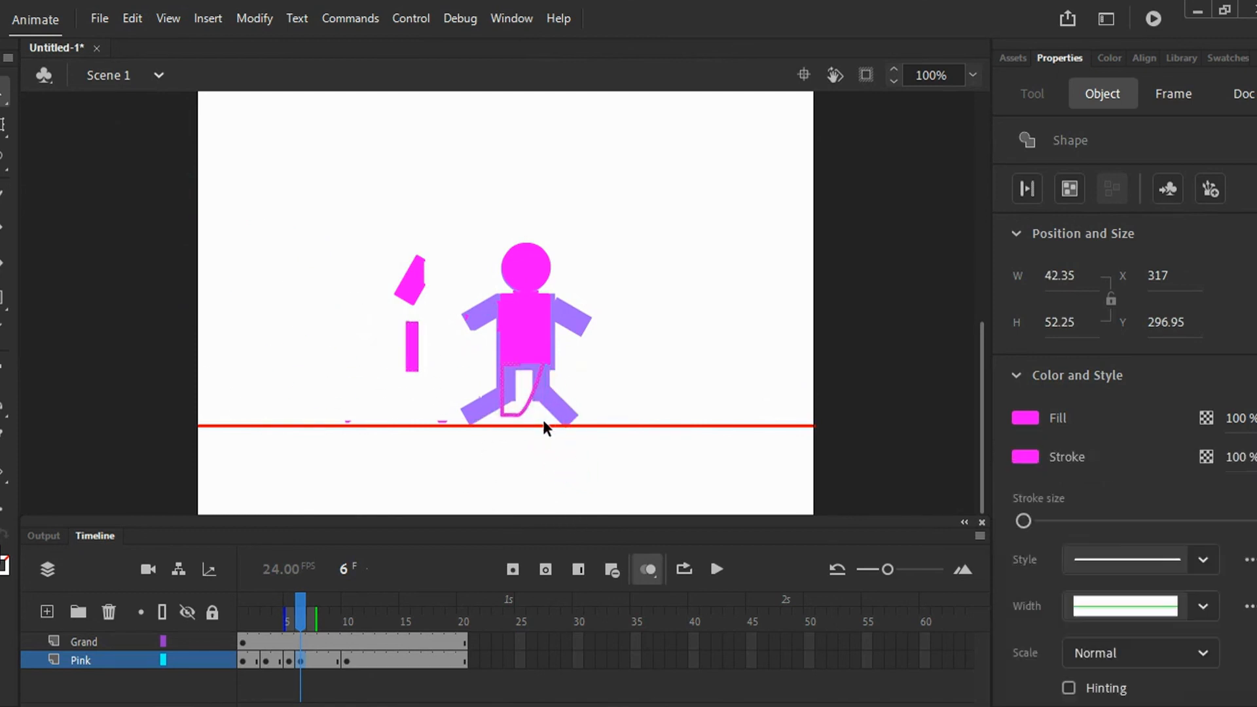
{"action": "left_click", "coordinate": [543, 420]}
Rotate the detached leg with Free Transform to slope down toward the body, and move it to about X 236, Y 282.
{"action": "left_click", "coordinate": [414, 347]}
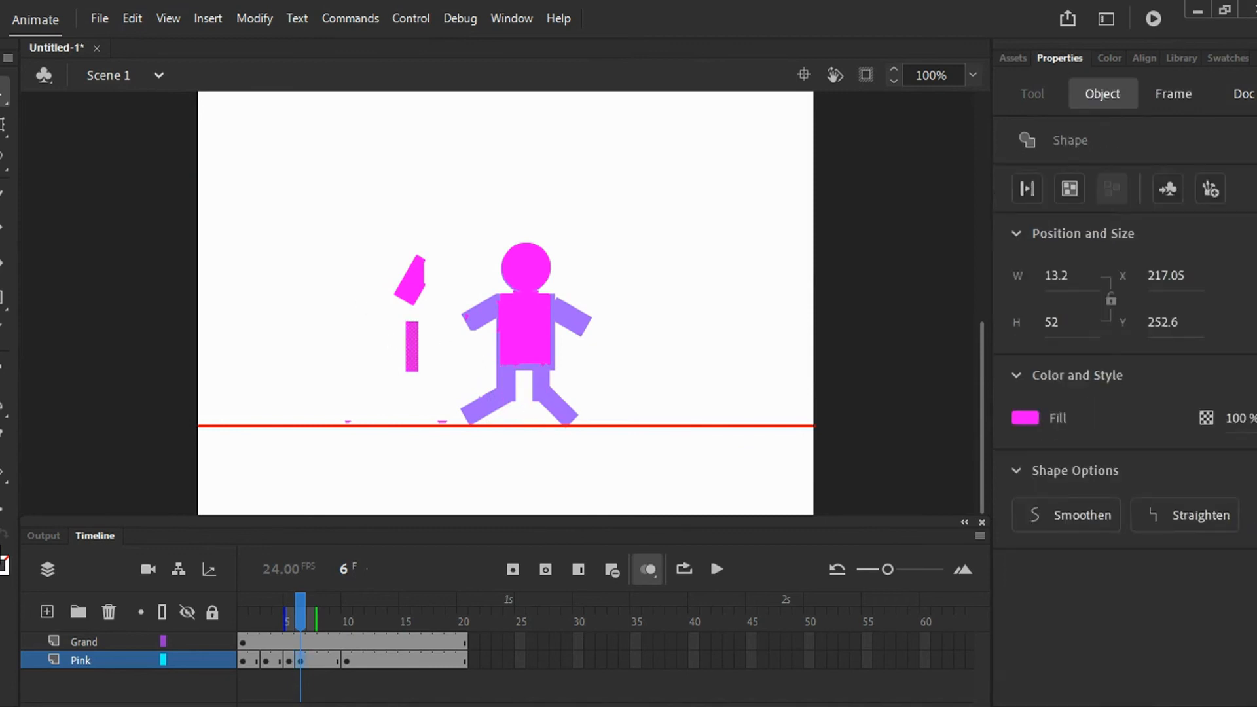
{"action": "key", "text": "q"}
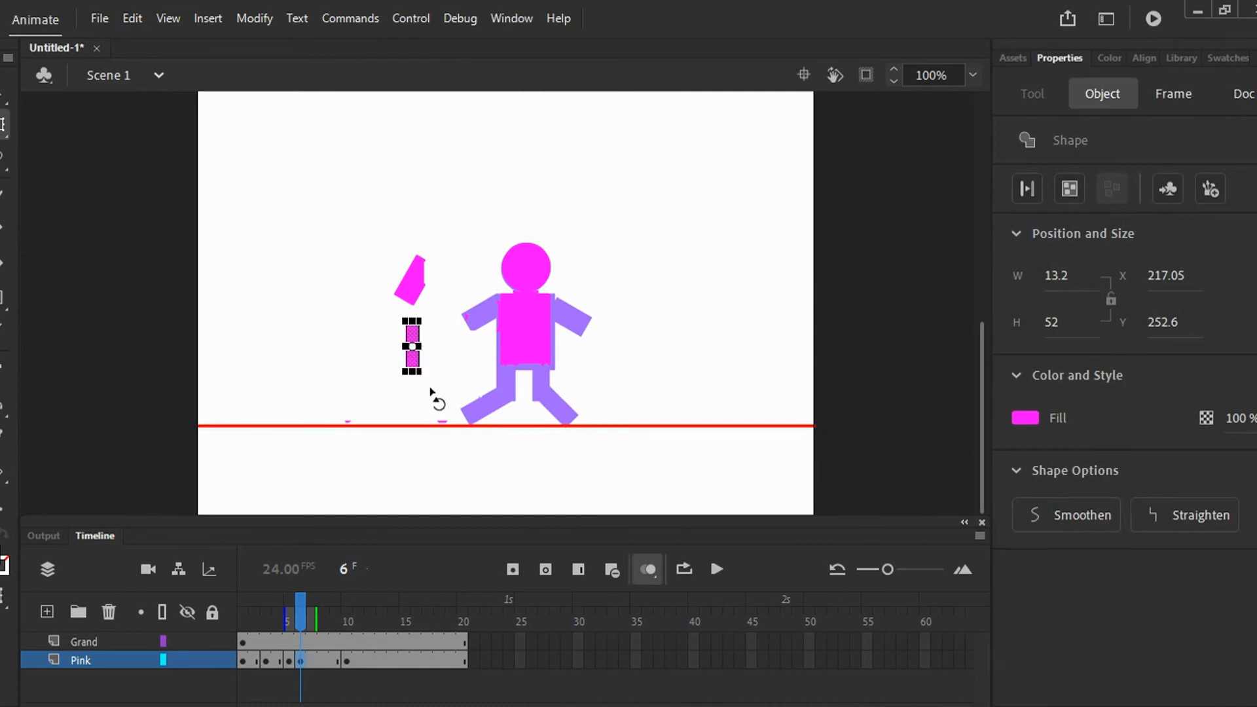
{"action": "left_click_drag", "start_coordinate": [435, 395], "coordinate": [279, 340]}
{"action": "key", "text": "Right"}
{"action": "key", "text": "Right"}
{"action": "key", "text": "Right"}
{"action": "key", "text": "Right"}
{"action": "key", "text": "Right"}
{"action": "key", "text": "Right"}
{"action": "key", "text": "Right"}
{"action": "key", "text": "Right"}
{"action": "key", "text": "Right"}
{"action": "key", "text": "shift+Right"}
{"action": "key", "text": "shift+Right"}
{"action": "key", "text": "shift+Right"}
{"action": "key", "text": "Down"}
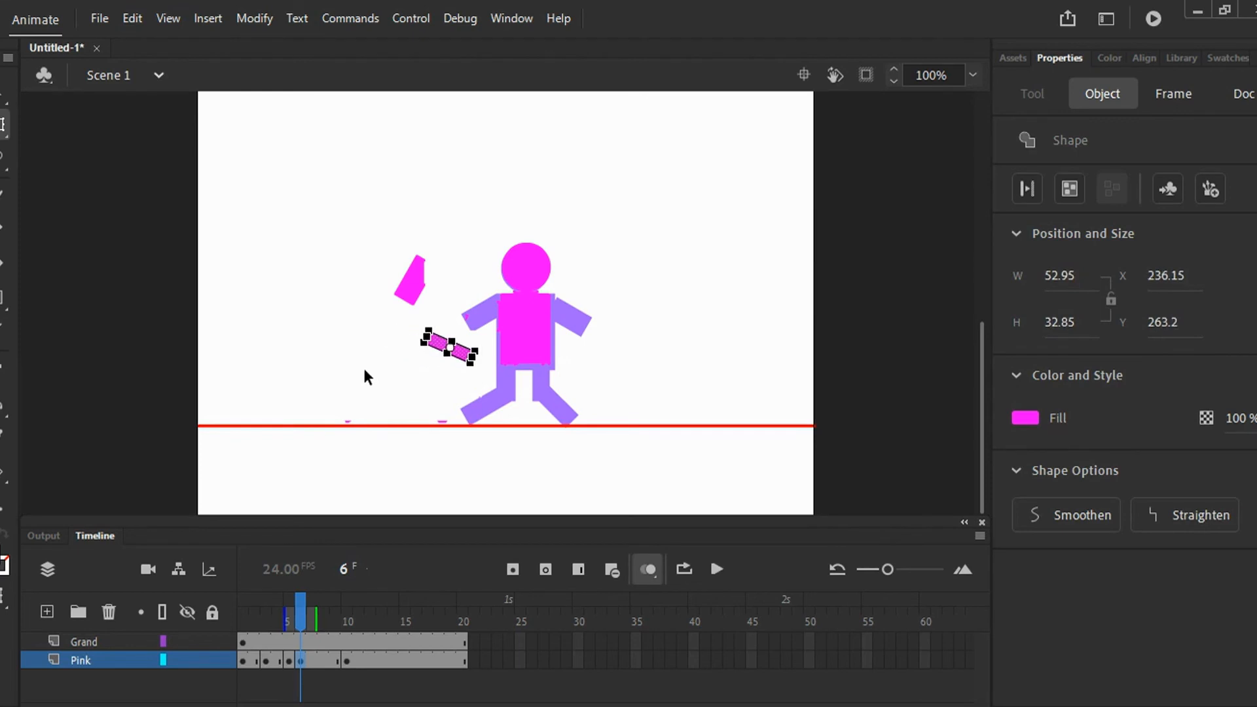
{"action": "key", "text": "Down"}
{"action": "key", "text": "Down"}
{"action": "key", "text": "Down"}
{"action": "key", "text": "Down"}
{"action": "key", "text": "Down"}
{"action": "key", "text": "Down"}
{"action": "key", "text": "Down"}
{"action": "key", "text": "Down"}
{"action": "key", "text": "Down"}
{"action": "key", "text": "Down"}
{"action": "key", "text": "Down"}
{"action": "key", "text": "Down"}
{"action": "key", "text": "Down"}
{"action": "key", "text": "Down"}
{"action": "key", "text": "Down"}
{"action": "key", "text": "Down"}
{"action": "key", "text": "Down"}
{"action": "key", "text": "Down"}
{"action": "key", "text": "Down"}
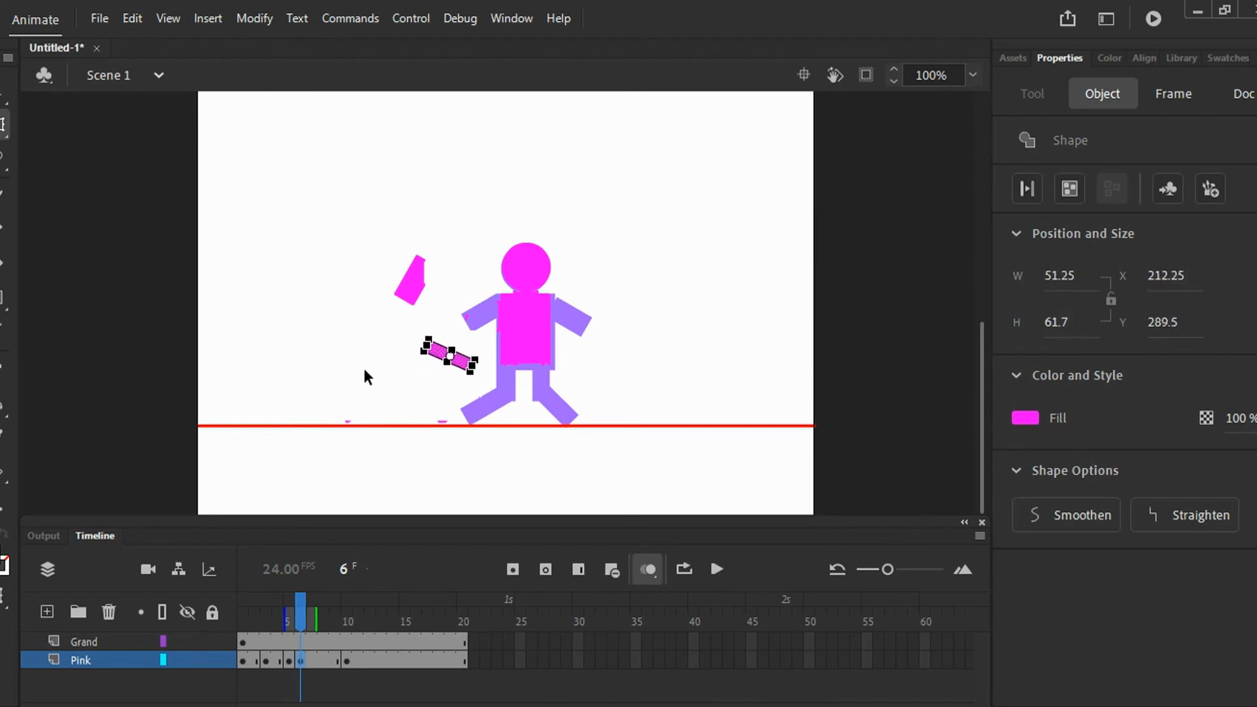
Rotate the detached leg piece with Free Transform until it is nearly horizontal, rising slightly toward the body.
{"action": "left_click", "coordinate": [462, 401]}
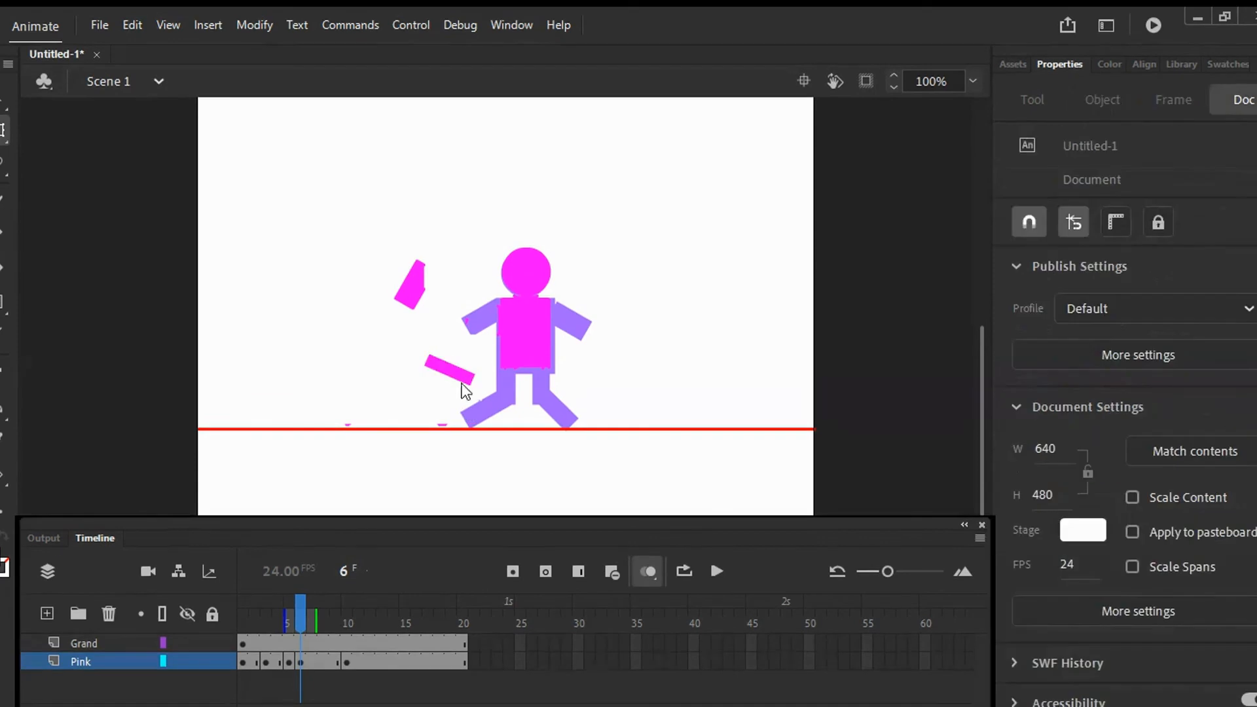
{"action": "left_click", "coordinate": [448, 368]}
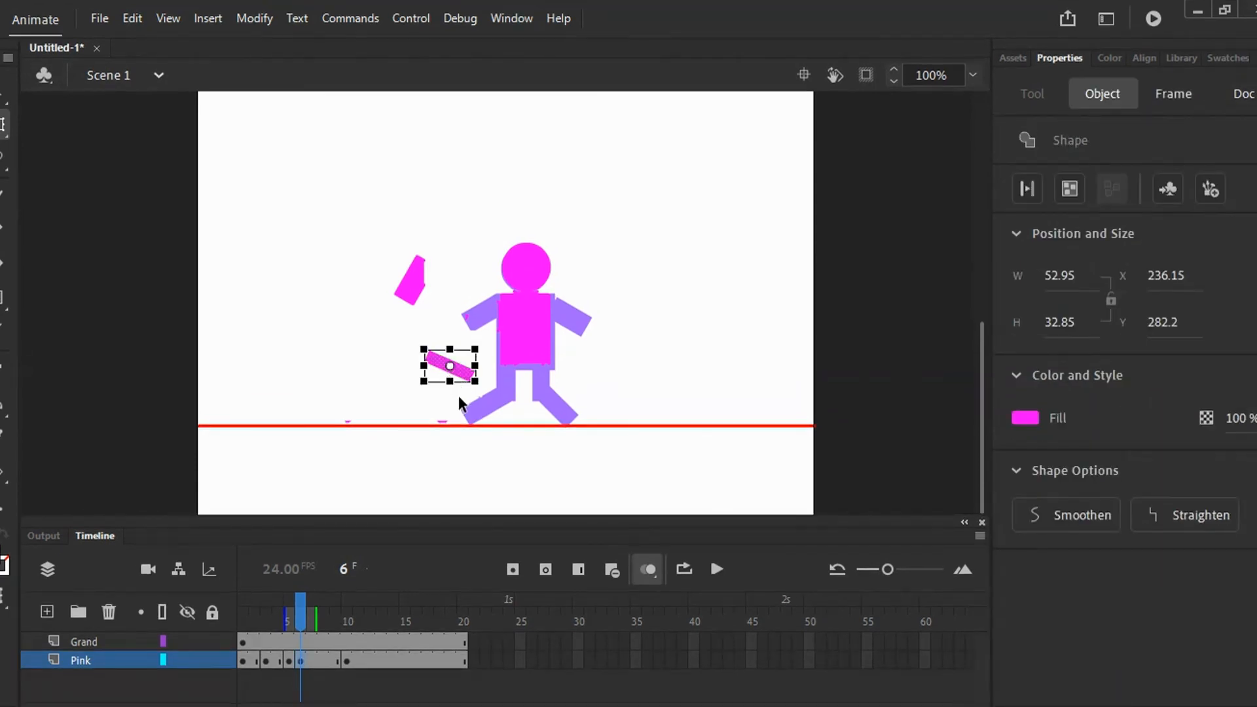
{"action": "left_click_drag", "start_coordinate": [476, 400], "coordinate": [494, 383]}
{"action": "key", "text": "ctrl+z"}
{"action": "key", "text": "ctrl+z"}
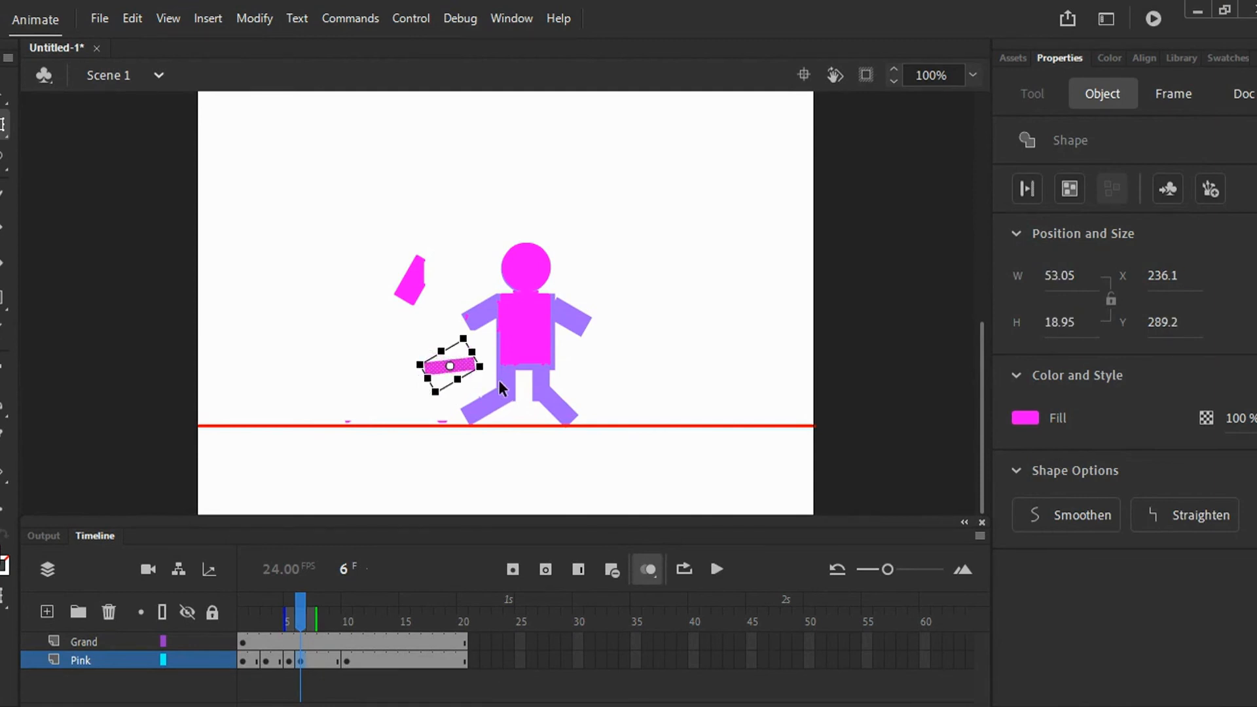
Move the rotated leg piece beside the left-hand onion-skinned leg, to about X 273, Y 316, and deselect it.
{"action": "key", "text": "Right"}
{"action": "key", "text": "Right"}
{"action": "key", "text": "Right"}
{"action": "key", "text": "Right"}
{"action": "key", "text": "Right"}
{"action": "key", "text": "Right"}
{"action": "key", "text": "Right"}
{"action": "key", "text": "Right"}
{"action": "key", "text": "Right"}
{"action": "key", "text": "Right"}
{"action": "key", "text": "Right"}
{"action": "key", "text": "Right"}
{"action": "key", "text": "Right"}
{"action": "key", "text": "Right"}
{"action": "key", "text": "Right"}
{"action": "key", "text": "Right"}
{"action": "key", "text": "Right"}
{"action": "key", "text": "Right"}
{"action": "key", "text": "Right"}
{"action": "key", "text": "Right"}
{"action": "key", "text": "Down"}
{"action": "key", "text": "Down"}
{"action": "key", "text": "Down"}
{"action": "key", "text": "Down"}
{"action": "key", "text": "Down"}
{"action": "key", "text": "Down"}
{"action": "key", "text": "Down"}
{"action": "key", "text": "Down"}
{"action": "key", "text": "Down"}
{"action": "key", "text": "Down"}
{"action": "key", "text": "Down"}
{"action": "key", "text": "Down"}
{"action": "key", "text": "Down"}
{"action": "key", "text": "Down"}
{"action": "key", "text": "Down"}
{"action": "key", "text": "Down"}
{"action": "key", "text": "Down"}
{"action": "key", "text": "Down"}
{"action": "key", "text": "Down"}
{"action": "key", "text": "Down"}
{"action": "key", "text": "Down"}
{"action": "key", "text": "Down"}
{"action": "key", "text": "Right"}
{"action": "key", "text": "Up"}
{"action": "key", "text": "Up"}
{"action": "key", "text": "Up"}
{"action": "key", "text": "Up"}
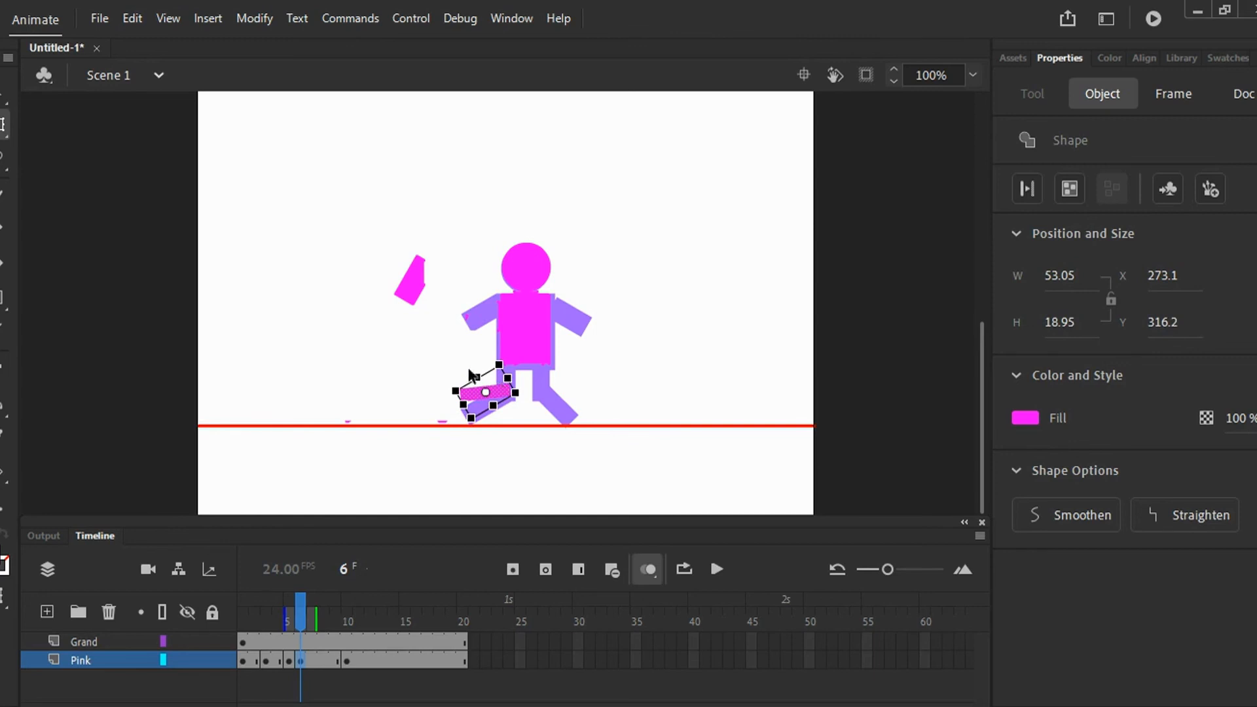
{"action": "left_click", "coordinate": [314, 302]}
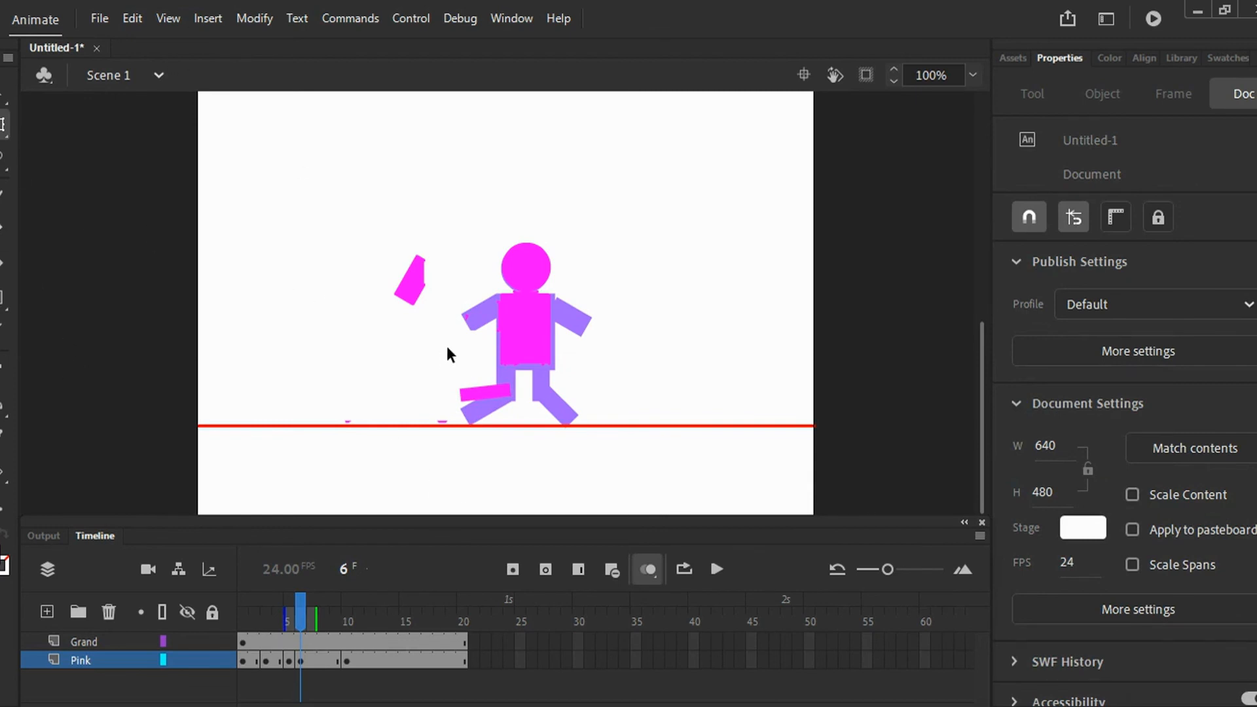
Draw a pink upright rectangle about 15 by 30 px on the empty stage area left of the character and select it.
{"action": "left_click", "coordinate": [2, 298]}
{"action": "mouse_move", "coordinate": [252, 226]}
{"action": "left_mouse_down"}
{"action": "mouse_move", "coordinate": [273, 248]}
{"action": "mouse_move", "coordinate": [254, 262]}
{"action": "mouse_move", "coordinate": [272, 256]}
{"action": "left_mouse_up"}
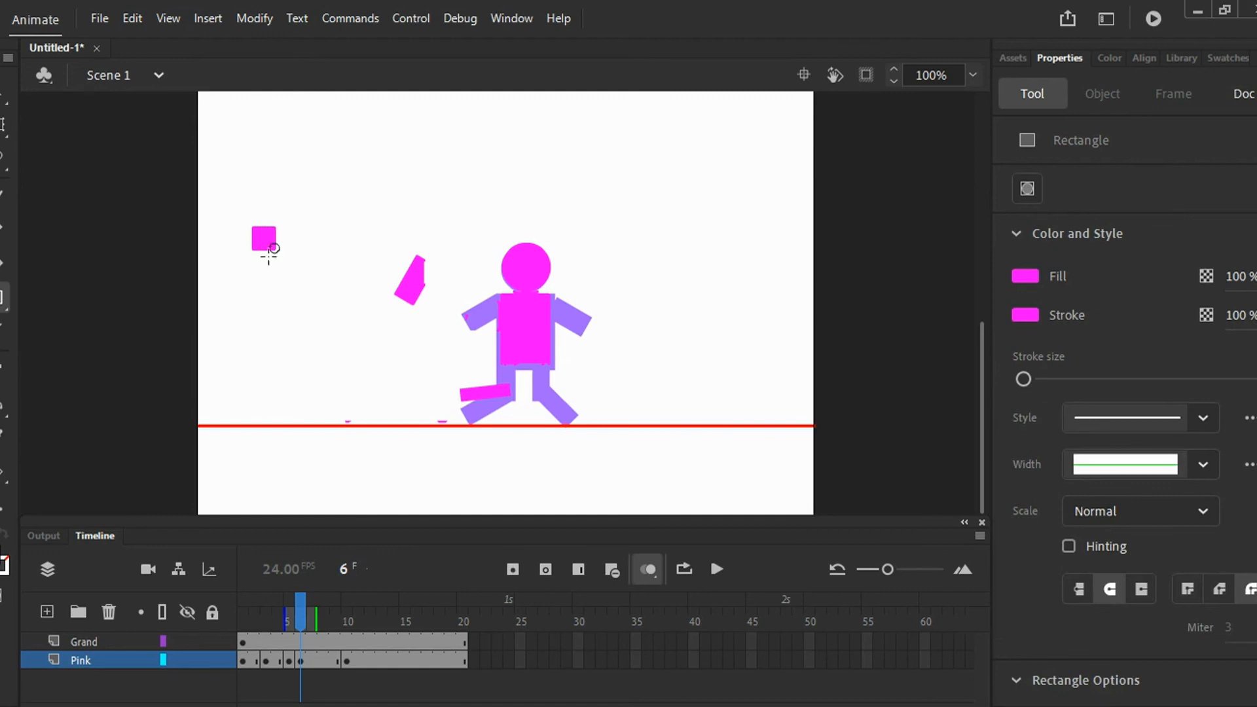
{"action": "left_click_drag", "start_coordinate": [266, 257], "coordinate": [266, 261]}
{"action": "key", "text": "v"}
{"action": "left_click_drag", "start_coordinate": [153, 198], "coordinate": [293, 277]}
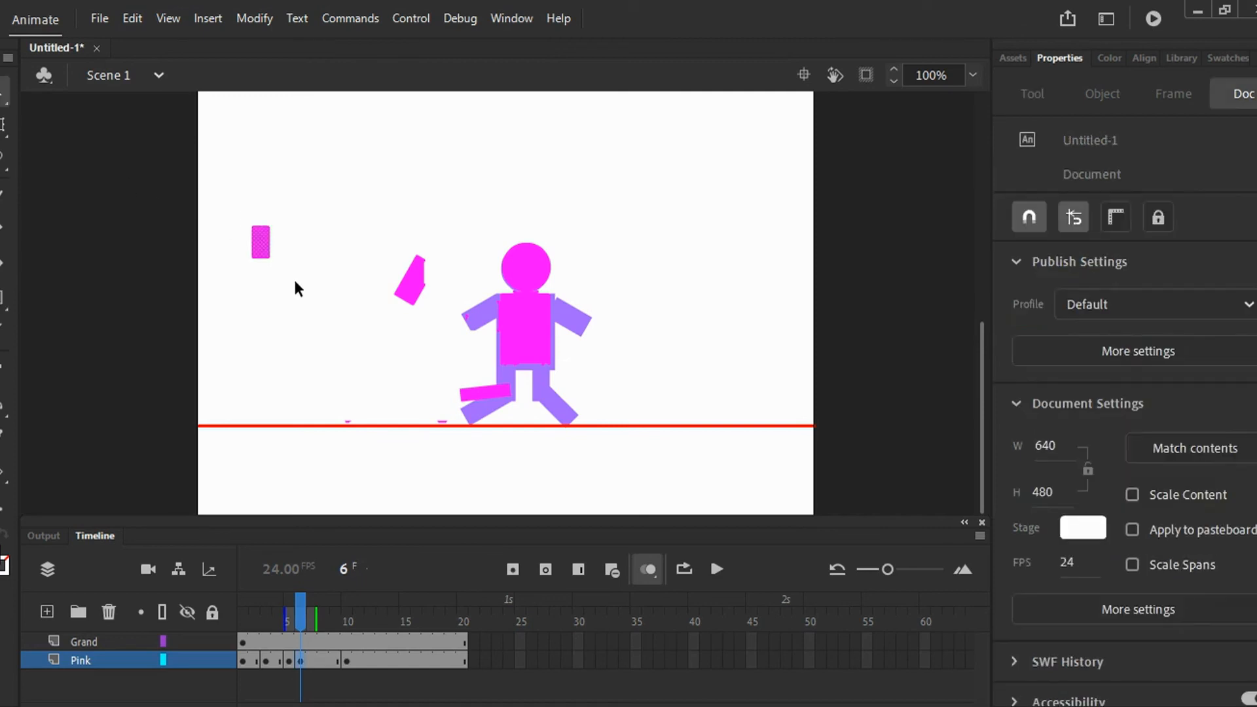
Move the upright rectangle under the torso's left-hand side as the upper leg and align it with the lower leg piece.
{"action": "key", "text": "Right"}
{"action": "key", "text": "Right"}
{"action": "key", "text": "Right"}
{"action": "key", "text": "Right"}
{"action": "key", "text": "Right"}
{"action": "key", "text": "Right"}
{"action": "key", "text": "Right"}
{"action": "key", "text": "Right"}
{"action": "key", "text": "Right"}
{"action": "key", "text": "Right"}
{"action": "key", "text": "Right"}
{"action": "key", "text": "Right"}
{"action": "key", "text": "Right"}
{"action": "key", "text": "Right"}
{"action": "key", "text": "Right"}
{"action": "key", "text": "Right"}
{"action": "key", "text": "Right"}
{"action": "key", "text": "Right"}
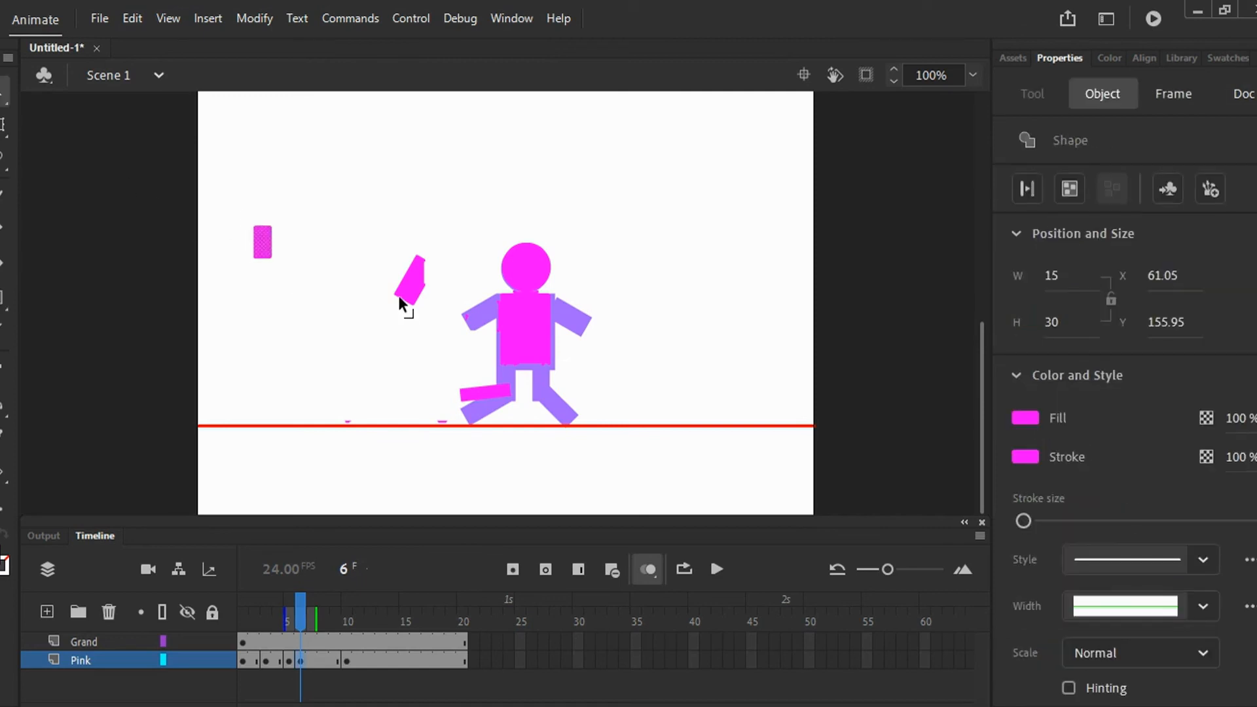
{"action": "left_click_drag", "start_coordinate": [274, 241], "coordinate": [503, 375]}
{"action": "left_click_drag", "start_coordinate": [505, 371], "coordinate": [483, 389]}
{"action": "left_click", "coordinate": [651, 381]}
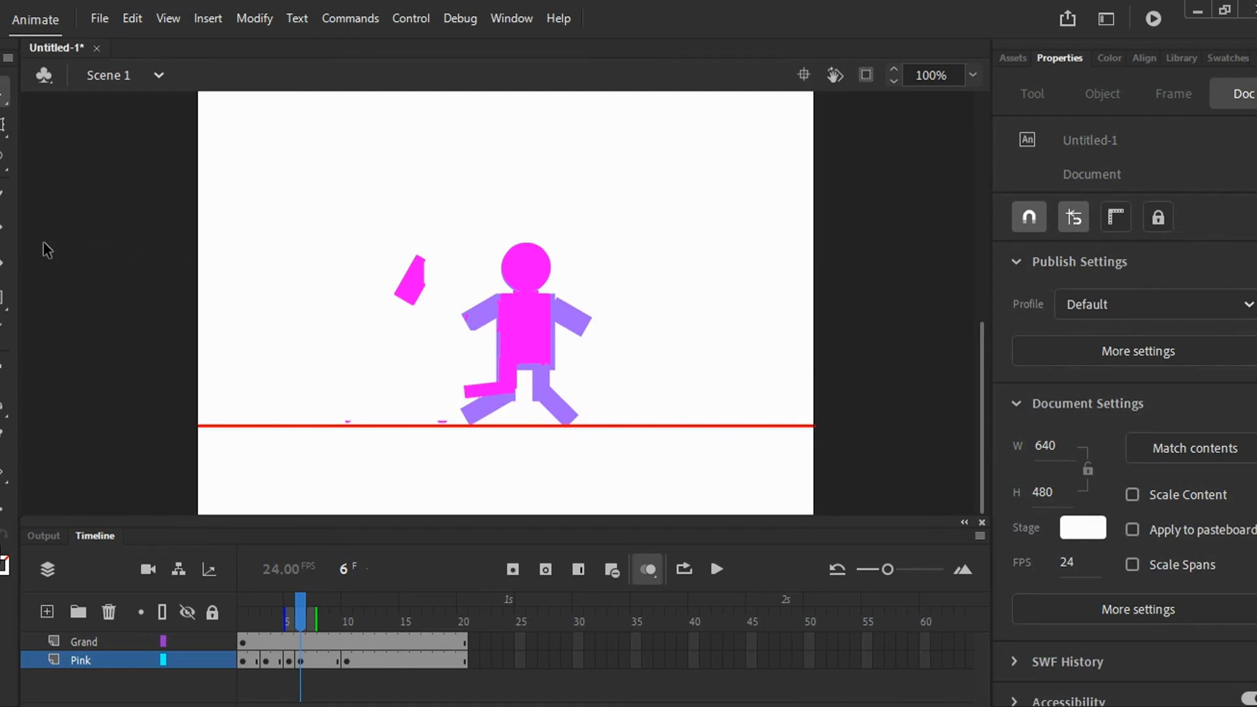
Draw a second upright pink rectangle about 14 by 29 px and place it under the torso's right-hand side at about X 354, Y 296.
{"action": "left_click", "coordinate": [5, 301]}
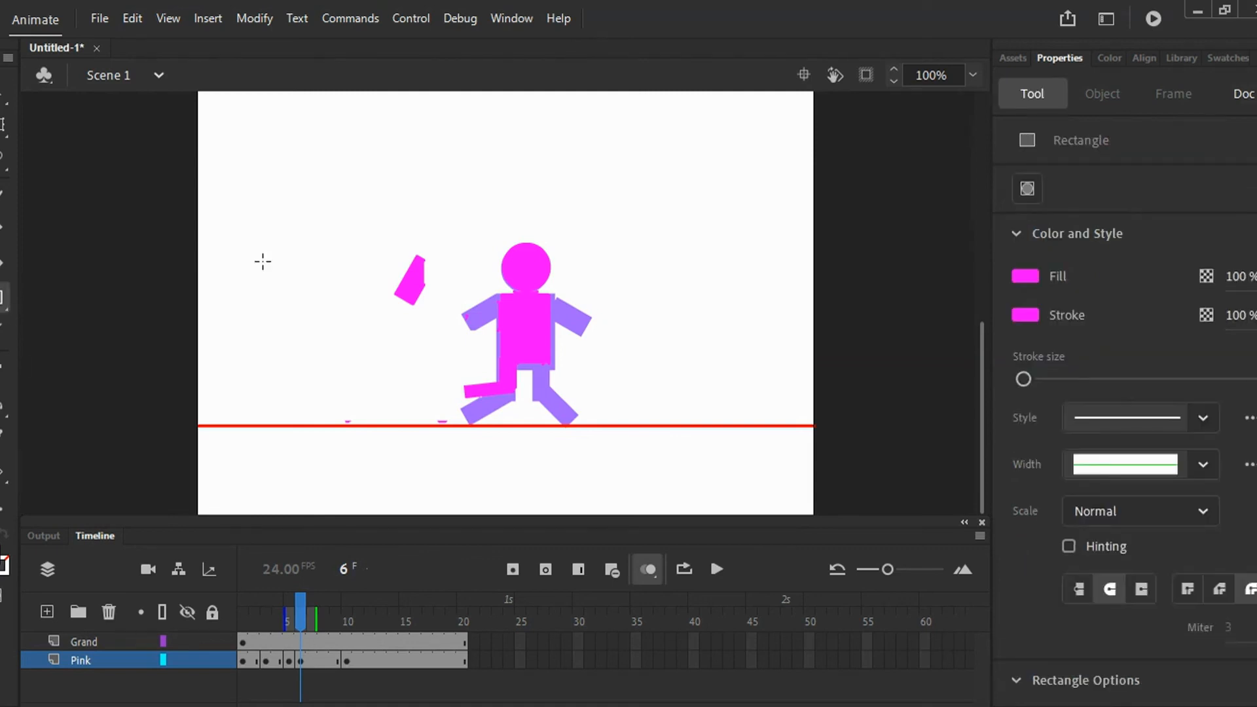
{"action": "left_click_drag", "start_coordinate": [262, 260], "coordinate": [276, 289]}
{"action": "key", "text": "v"}
{"action": "left_click_drag", "start_coordinate": [243, 237], "coordinate": [315, 343]}
{"action": "key", "text": "Right"}
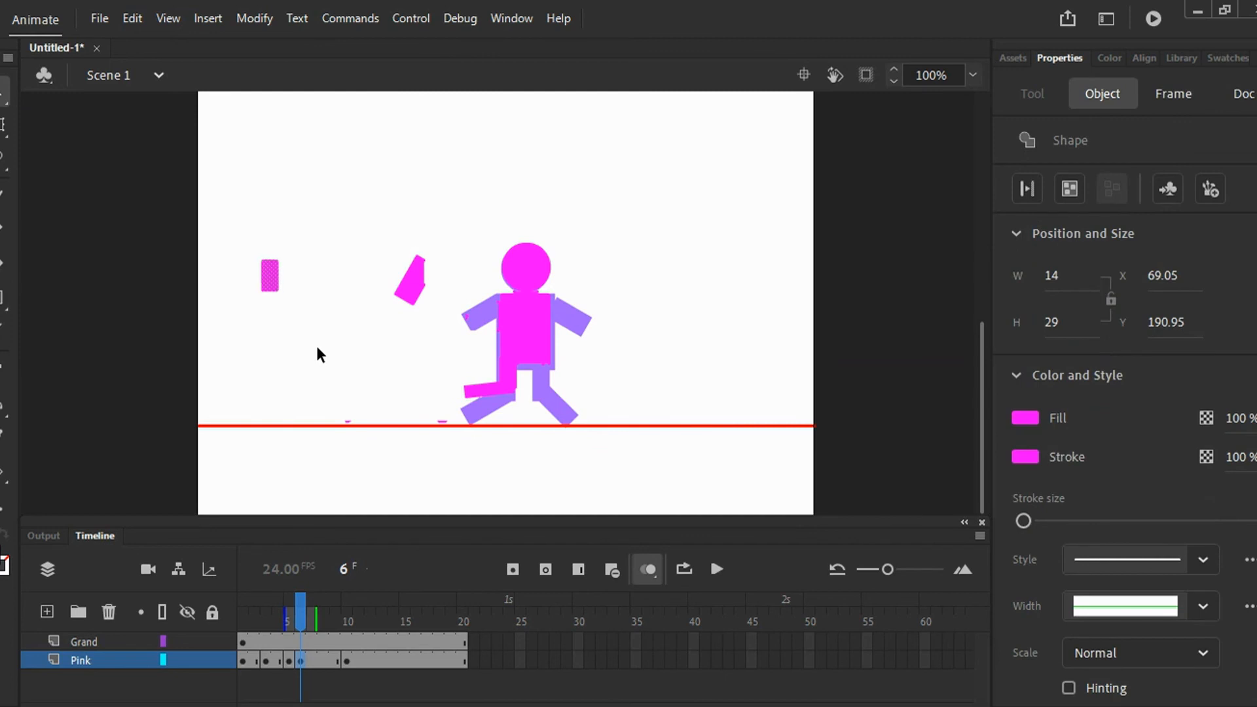
{"action": "left_click_drag", "start_coordinate": [272, 286], "coordinate": [548, 382]}
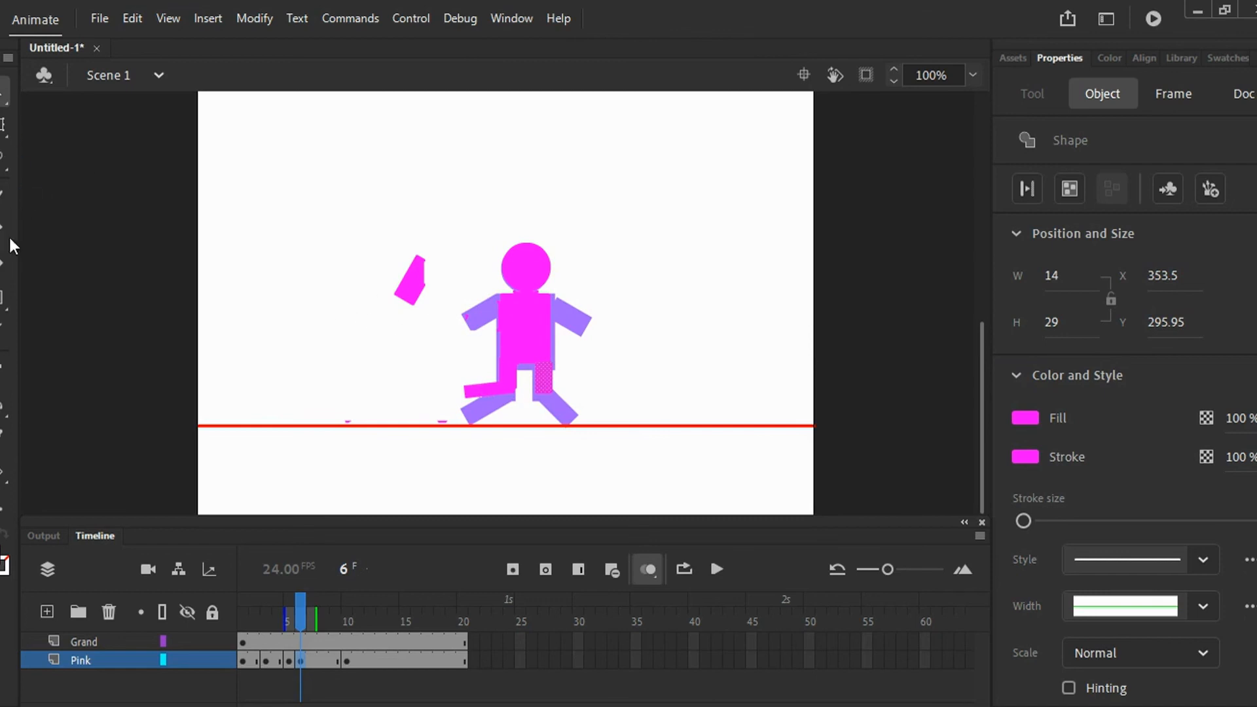
Draw a pink rectangle about 15 by 39 px left of the character and rotate it 90° to lie horizontally.
{"action": "left_click", "coordinate": [3, 297]}
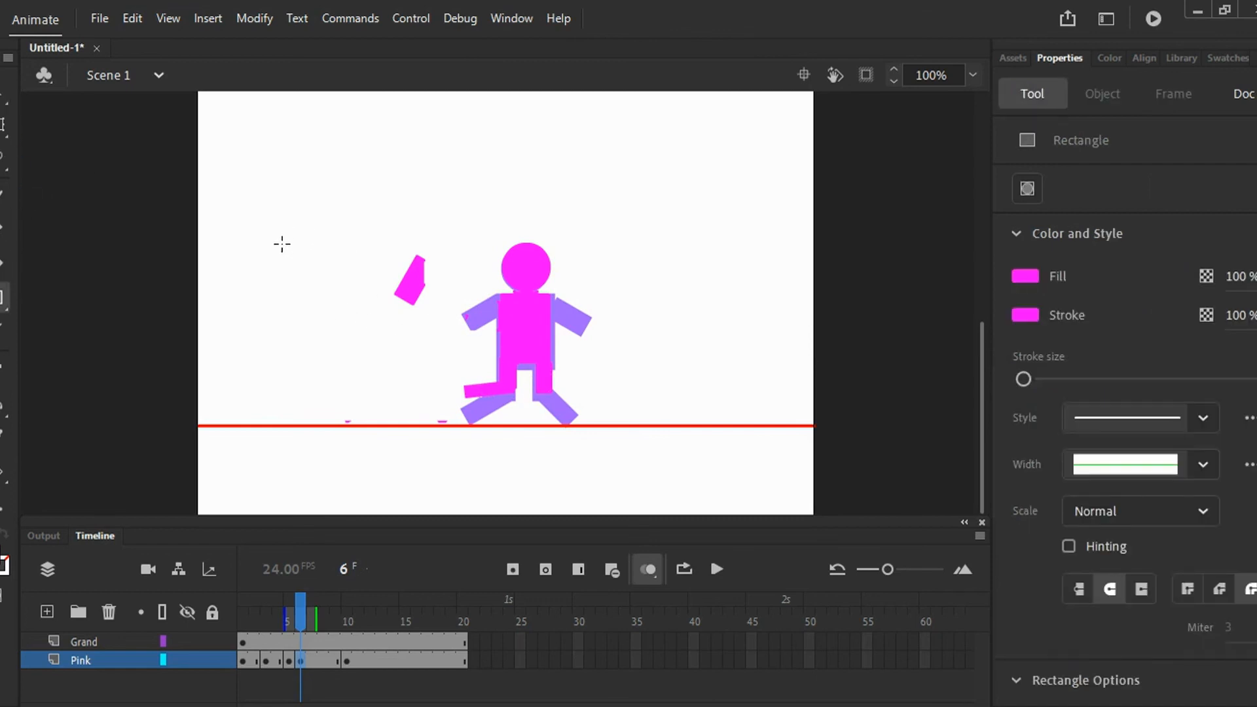
{"action": "left_click_drag", "start_coordinate": [252, 267], "coordinate": [270, 307]}
{"action": "left_click", "coordinate": [3, 89]}
{"action": "left_click_drag", "start_coordinate": [233, 248], "coordinate": [277, 331]}
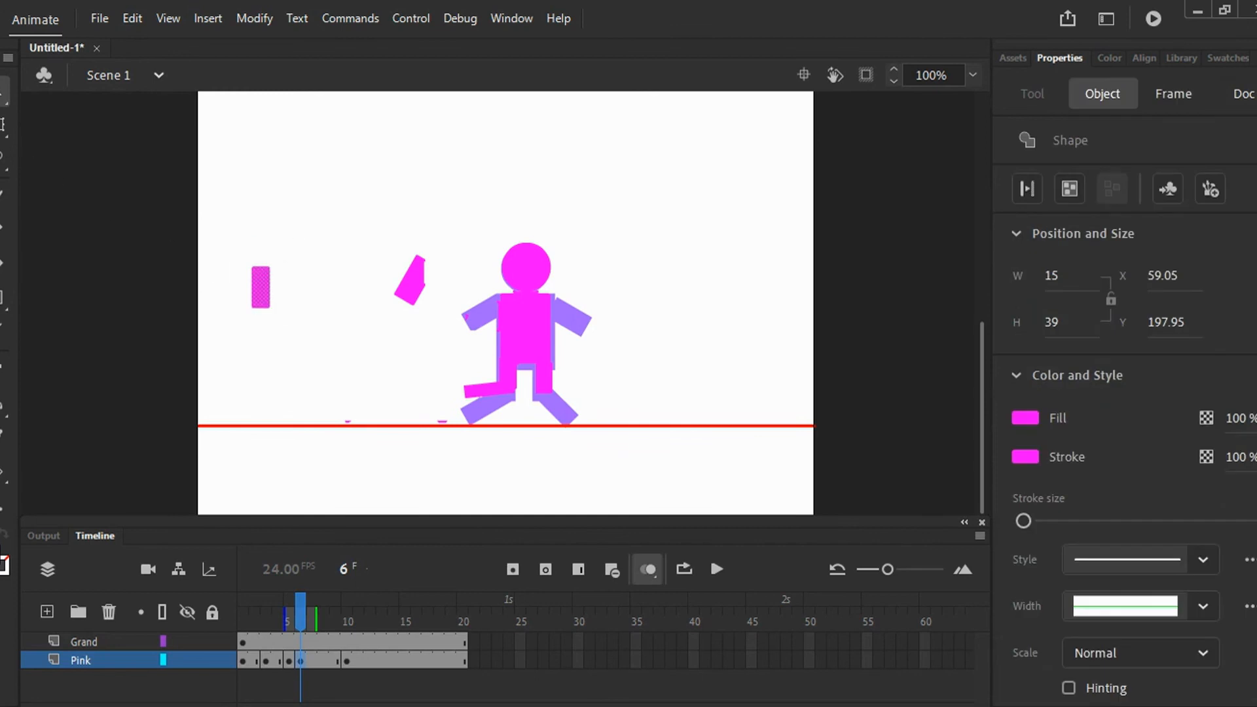
{"action": "left_click", "coordinate": [2, 124]}
{"action": "left_click_drag", "start_coordinate": [273, 321], "coordinate": [330, 277]}
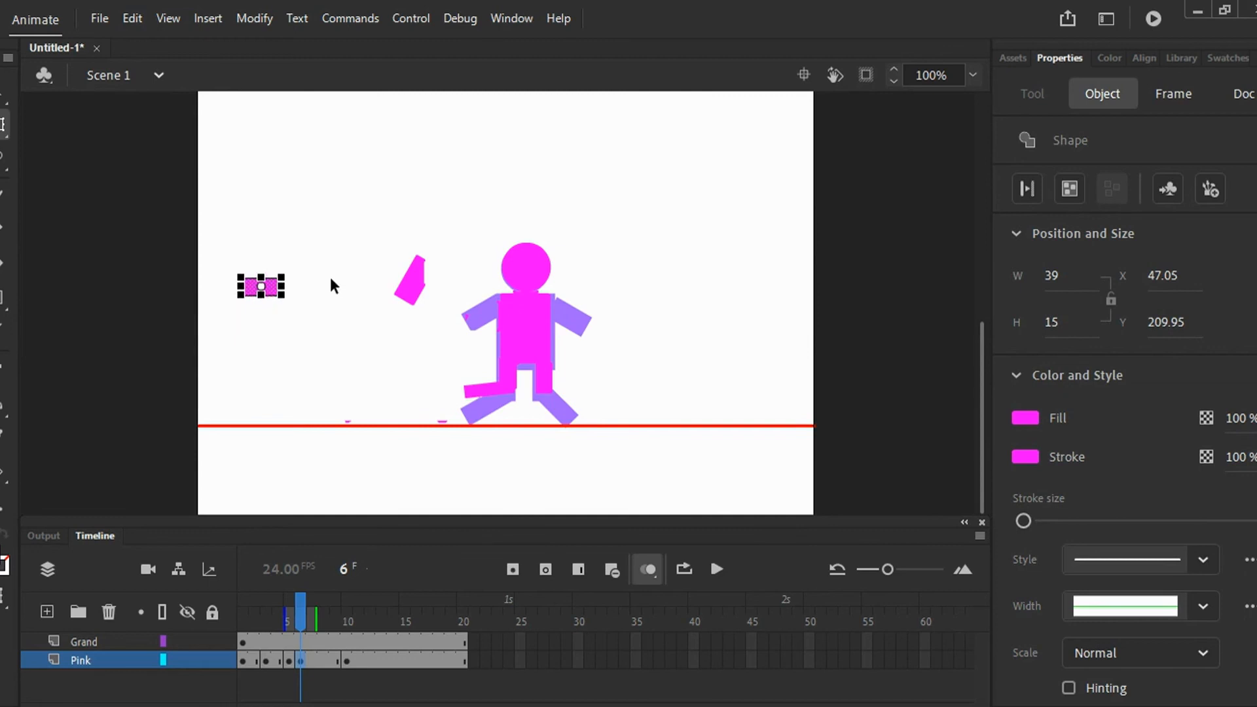
Move the horizontal pink rectangle across the stage to about X 360, beside the torso's right-hand shoulder, as an arm piece.
{"action": "key", "text": "Right"}
{"action": "key", "text": "Right"}
{"action": "key", "text": "Right"}
{"action": "key", "text": "Right"}
{"action": "key", "text": "Right"}
{"action": "key", "text": "Right"}
{"action": "key", "text": "Right"}
{"action": "key", "text": "Right"}
{"action": "key", "text": "Right"}
{"action": "key", "text": "Right"}
{"action": "key", "text": "Right"}
{"action": "key", "text": "Right"}
{"action": "key", "text": "Right"}
{"action": "key", "text": "Right"}
{"action": "key", "text": "Right"}
{"action": "key", "text": "Right"}
{"action": "key", "text": "Right"}
{"action": "key", "text": "Right"}
{"action": "key", "text": "Right"}
{"action": "key", "text": "Right"}
{"action": "key", "text": "Right"}
{"action": "key", "text": "Right"}
{"action": "key", "text": "Right"}
{"action": "key", "text": "Right"}
{"action": "key", "text": "Right"}
{"action": "key", "text": "Right"}
{"action": "key", "text": "Right"}
{"action": "key", "text": "Right"}
{"action": "key", "text": "Right"}
{"action": "key", "text": "Right"}
{"action": "key", "text": "Right"}
{"action": "key", "text": "Right"}
{"action": "key", "text": "Right"}
{"action": "key", "text": "Right"}
{"action": "key", "text": "Right"}
{"action": "key", "text": "Right"}
{"action": "key", "text": "Right"}
{"action": "key", "text": "Right"}
{"action": "key", "text": "Right"}
{"action": "key", "text": "Right"}
{"action": "key", "text": "Right"}
{"action": "key", "text": "Right"}
{"action": "key", "text": "Right"}
{"action": "key", "text": "Right"}
{"action": "key", "text": "Right"}
{"action": "key", "text": "Right"}
{"action": "key", "text": "Right"}
{"action": "key", "text": "Right"}
{"action": "key", "text": "Right"}
{"action": "key", "text": "Right"}
{"action": "key", "text": "Right"}
{"action": "key", "text": "Right"}
{"action": "key", "text": "Right"}
{"action": "key", "text": "Right"}
{"action": "key", "text": "Right"}
{"action": "key", "text": "Right"}
{"action": "key", "text": "Right"}
{"action": "key", "text": "Right"}
{"action": "key", "text": "Right"}
{"action": "key", "text": "Right"}
{"action": "key", "text": "Right"}
{"action": "key", "text": "Right"}
{"action": "key", "text": "Right"}
{"action": "key", "text": "Right"}
{"action": "key", "text": "Right"}
{"action": "key", "text": "Right"}
{"action": "key", "text": "Right"}
{"action": "key", "text": "Right"}
{"action": "key", "text": "Right"}
{"action": "key", "text": "Right"}
{"action": "key", "text": "Right"}
{"action": "key", "text": "Right"}
{"action": "key", "text": "Right"}
{"action": "key", "text": "Right"}
{"action": "key", "text": "Right"}
{"action": "key", "text": "Right"}
{"action": "key", "text": "Right"}
{"action": "key", "text": "Right"}
{"action": "key", "text": "Right"}
{"action": "key", "text": "Right"}
{"action": "key", "text": "Right"}
{"action": "key", "text": "Right"}
{"action": "key", "text": "Right"}
{"action": "key", "text": "Right"}
{"action": "key", "text": "Right"}
{"action": "key", "text": "Right"}
{"action": "key", "text": "Right"}
{"action": "key", "text": "Right"}
{"action": "key", "text": "Right"}
{"action": "key", "text": "Right"}
{"action": "key", "text": "Right"}
{"action": "key", "text": "Right"}
{"action": "key", "text": "Right"}
{"action": "key", "text": "Right"}
{"action": "key", "text": "Right"}
{"action": "key", "text": "Right"}
{"action": "key", "text": "Right"}
{"action": "key", "text": "Right"}
{"action": "key", "text": "Right"}
{"action": "key", "text": "Right"}
{"action": "key", "text": "ctrl+shift+9"}
{"action": "key", "text": "Right"}
{"action": "key", "text": "Right"}
{"action": "key", "text": "Right"}
{"action": "key", "text": "Right"}
{"action": "key", "text": "Right"}
{"action": "key", "text": "Right"}
{"action": "key", "text": "Right"}
{"action": "key", "text": "Right"}
{"action": "key", "text": "Right"}
{"action": "key", "text": "Right"}
{"action": "key", "text": "Right"}
{"action": "key", "text": "Right"}
{"action": "key", "text": "Right"}
{"action": "key", "text": "Right"}
{"action": "key", "text": "Right"}
{"action": "key", "text": "Right"}
{"action": "key", "text": "Right"}
{"action": "key", "text": "Right"}
{"action": "key", "text": "Right"}
{"action": "key", "text": "Right"}
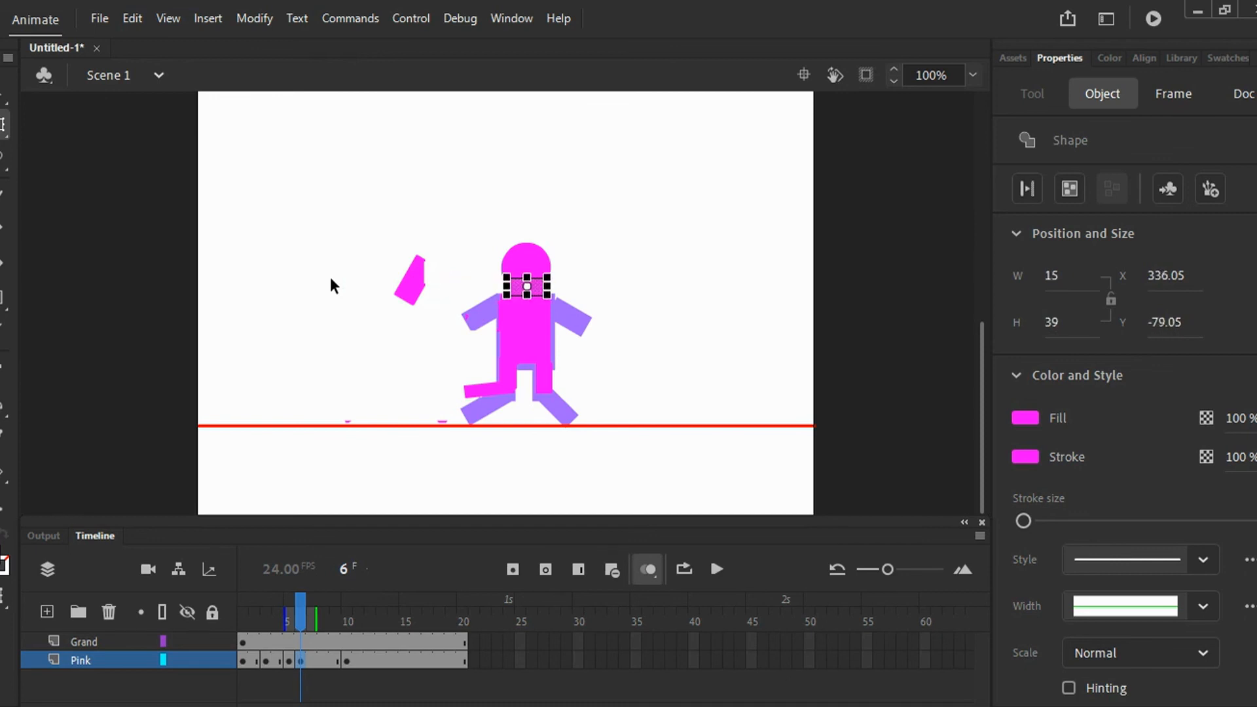
{"action": "key", "text": "Right"}
{"action": "key", "text": "Right"}
{"action": "key", "text": "Right"}
{"action": "key", "text": "Right"}
{"action": "key", "text": "Right"}
{"action": "key", "text": "Right"}
{"action": "key", "text": "Down"}
{"action": "key", "text": "Down"}
{"action": "key", "text": "Down"}
{"action": "key", "text": "Down"}
{"action": "key", "text": "Down"}
{"action": "key", "text": "Down"}
{"action": "key", "text": "Down"}
{"action": "key", "text": "Down"}
{"action": "key", "text": "Down"}
{"action": "key", "text": "Down"}
{"action": "key", "text": "Down"}
{"action": "key", "text": "Down"}
{"action": "key", "text": "Down"}
{"action": "key", "text": "Down"}
{"action": "key", "text": "Down"}
{"action": "key", "text": "Down"}
{"action": "key", "text": "Down"}
{"action": "key", "text": "Down"}
{"action": "key", "text": "Down"}
{"action": "key", "text": "Down"}
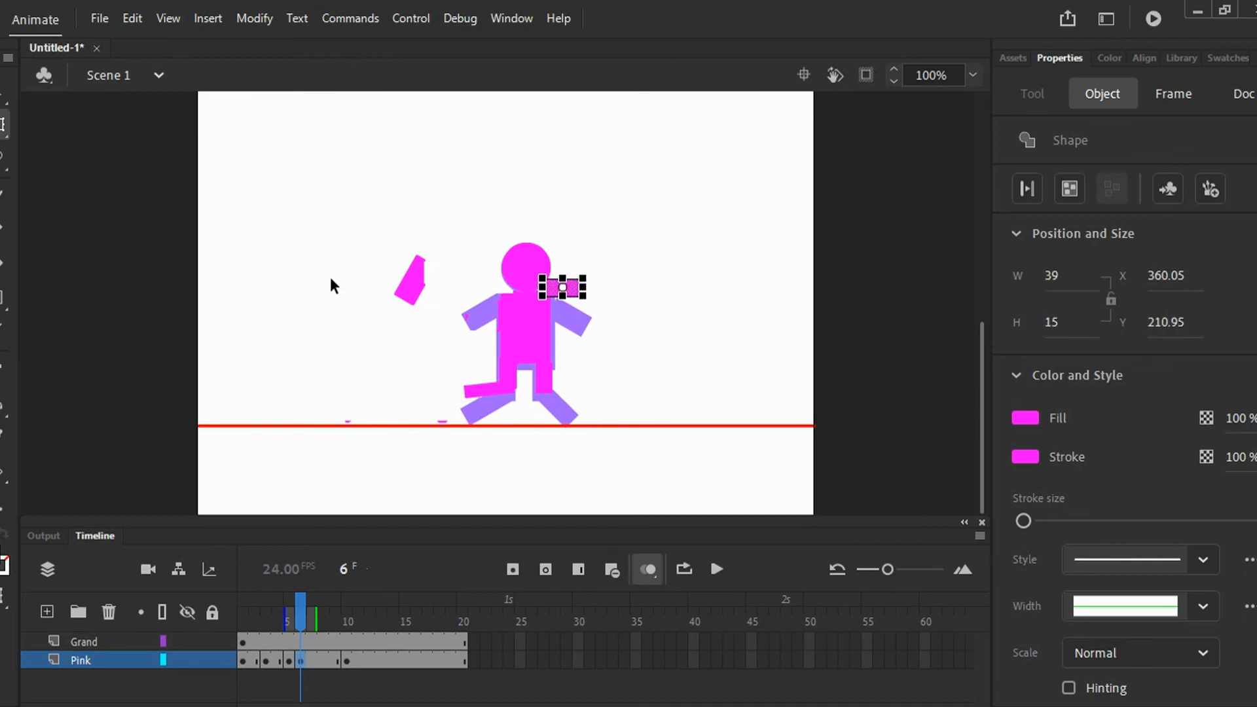
Move the horizontal pink rectangle down to about X 355, Y 317 as the lower leg of the character's right-hand leg.
{"action": "key", "text": "Down"}
{"action": "key", "text": "Down"}
{"action": "key", "text": "Down"}
{"action": "key", "text": "Down"}
{"action": "key", "text": "Down"}
{"action": "key", "text": "Down"}
{"action": "key", "text": "Down"}
{"action": "key", "text": "Down"}
{"action": "key", "text": "Down"}
{"action": "key", "text": "Down"}
{"action": "key", "text": "Down"}
{"action": "key", "text": "Down"}
{"action": "key", "text": "Down"}
{"action": "key", "text": "Down"}
{"action": "key", "text": "Down"}
{"action": "key", "text": "Down"}
{"action": "key", "text": "Down"}
{"action": "key", "text": "Down"}
{"action": "key", "text": "Down"}
{"action": "key", "text": "Down"}
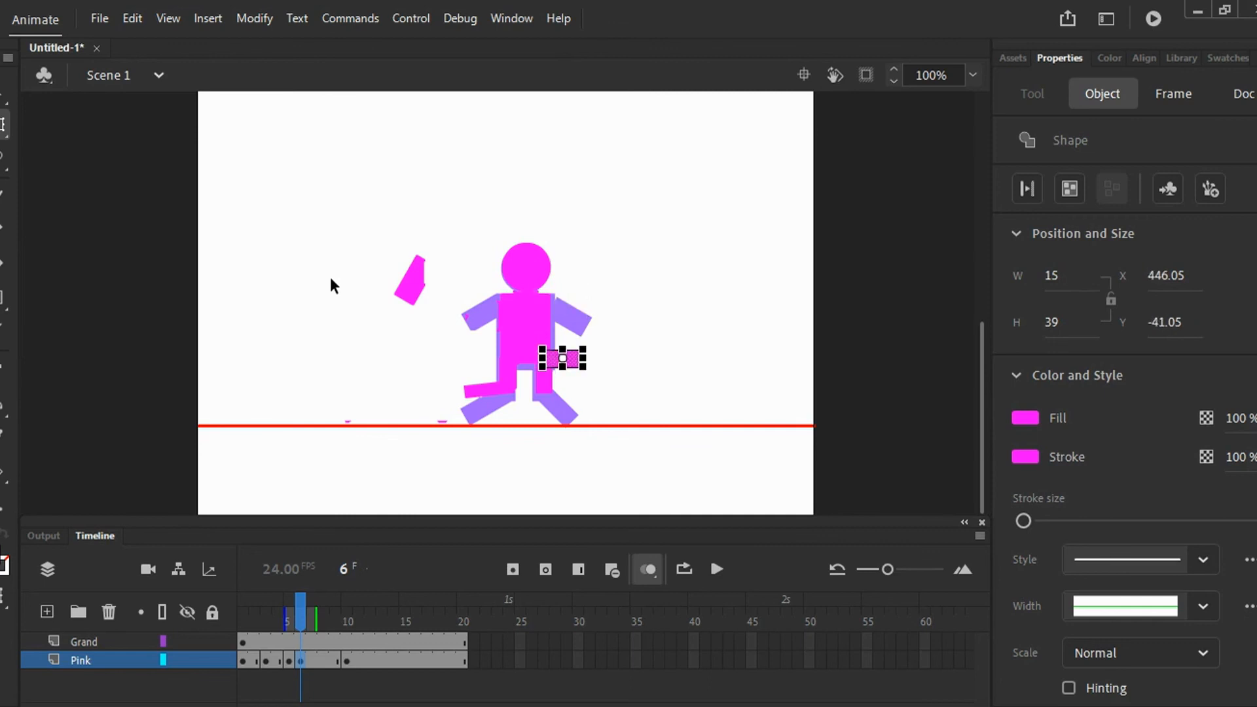
{"action": "key", "text": "Down"}
{"action": "key", "text": "Down"}
{"action": "key", "text": "Down"}
{"action": "key", "text": "Down"}
{"action": "key", "text": "Down"}
{"action": "key", "text": "Down"}
{"action": "key", "text": "Down"}
{"action": "key", "text": "Down"}
{"action": "key", "text": "Down"}
{"action": "key", "text": "Down"}
{"action": "key", "text": "Down"}
{"action": "key", "text": "Down"}
{"action": "key", "text": "Down"}
{"action": "key", "text": "Down"}
{"action": "key", "text": "Down"}
{"action": "key", "text": "Down"}
{"action": "key", "text": "Down"}
{"action": "key", "text": "Down"}
{"action": "key", "text": "Down"}
{"action": "key", "text": "Down"}
{"action": "key", "text": "Left"}
{"action": "key", "text": "Left"}
{"action": "key", "text": "Up"}
{"action": "key", "text": "Up"}
{"action": "key", "text": "Up"}
{"action": "key", "text": "Up"}
{"action": "key", "text": "Up"}
{"action": "key", "text": "Up"}
{"action": "key", "text": "Up"}
{"action": "key", "text": "Up"}
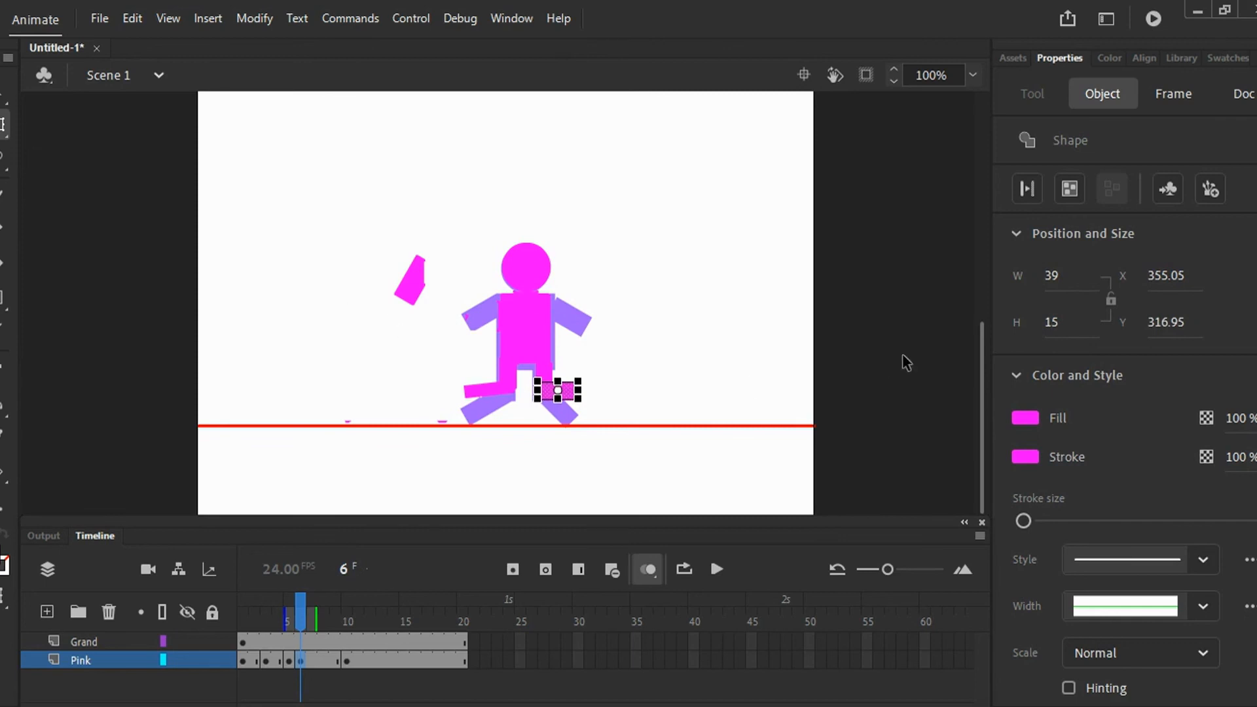
{"action": "left_click", "coordinate": [824, 331]}
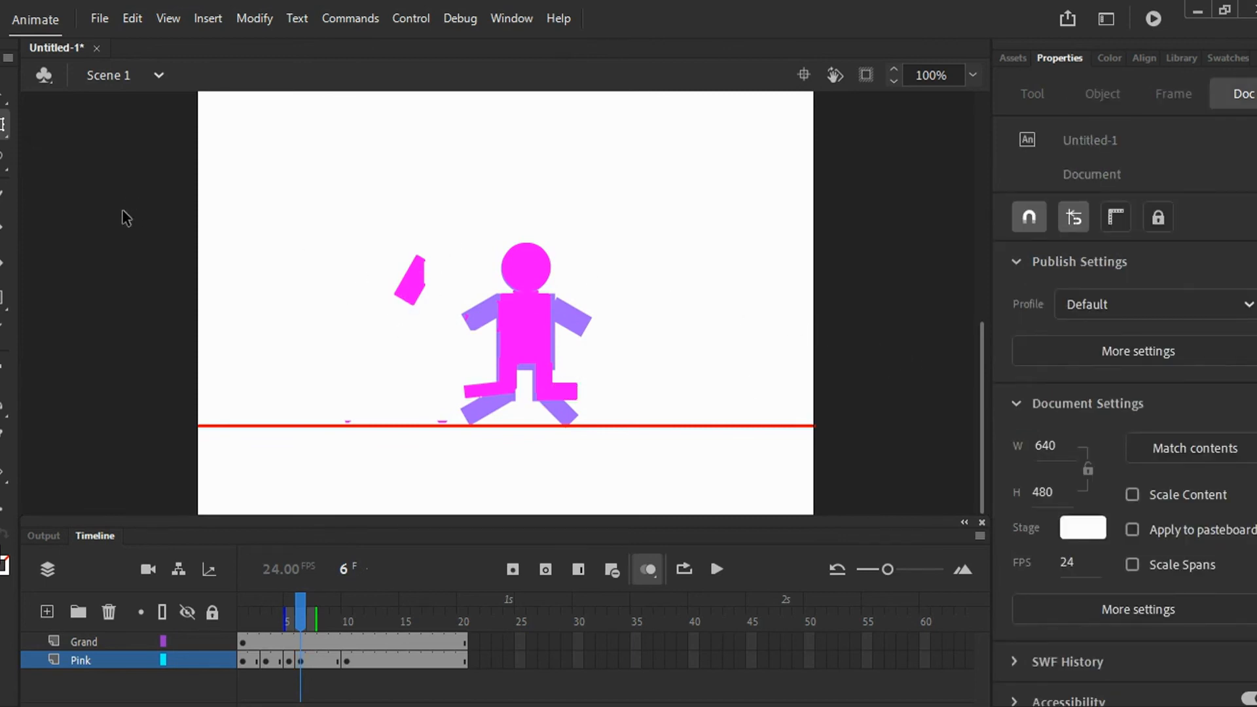
Rotate the fill of the loose pink piece and place it at the torso's right-hand shoulder as a raised arm, about X 367, Y 215.
{"action": "left_click", "coordinate": [409, 294]}
{"action": "left_click_drag", "start_coordinate": [435, 323], "coordinate": [408, 223]}
{"action": "left_click_drag", "start_coordinate": [415, 268], "coordinate": [577, 299]}
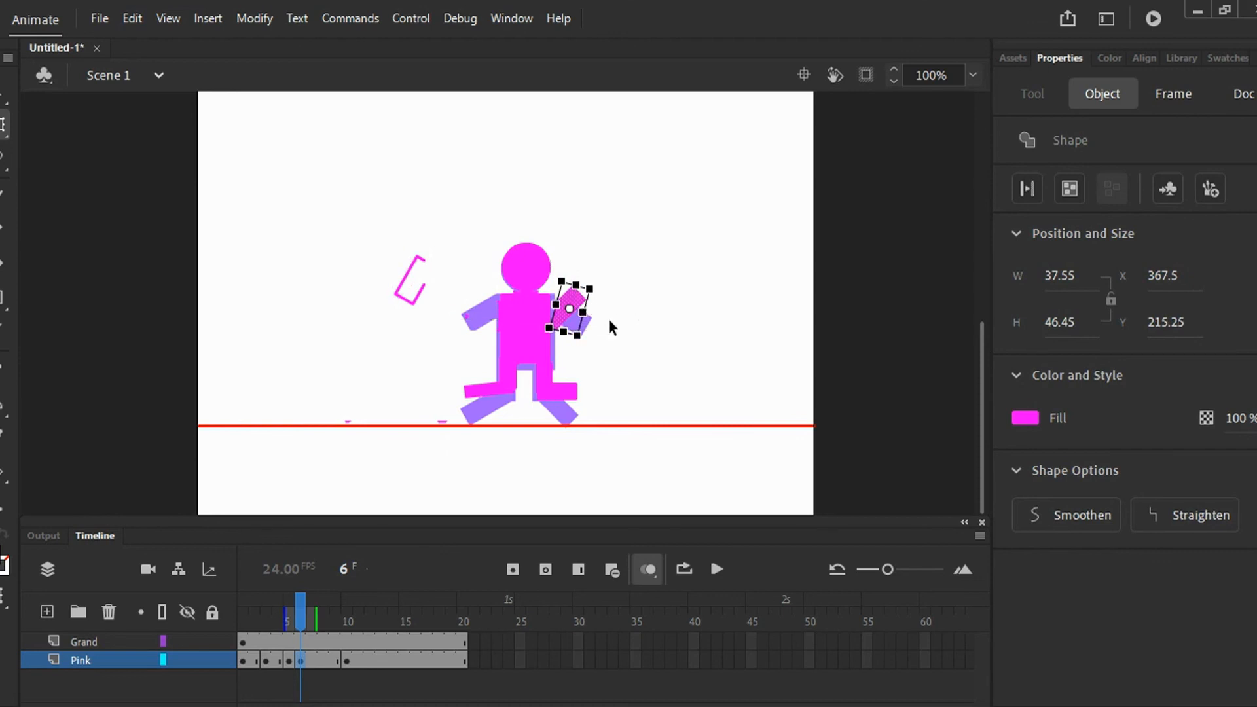
{"action": "left_click", "coordinate": [636, 320]}
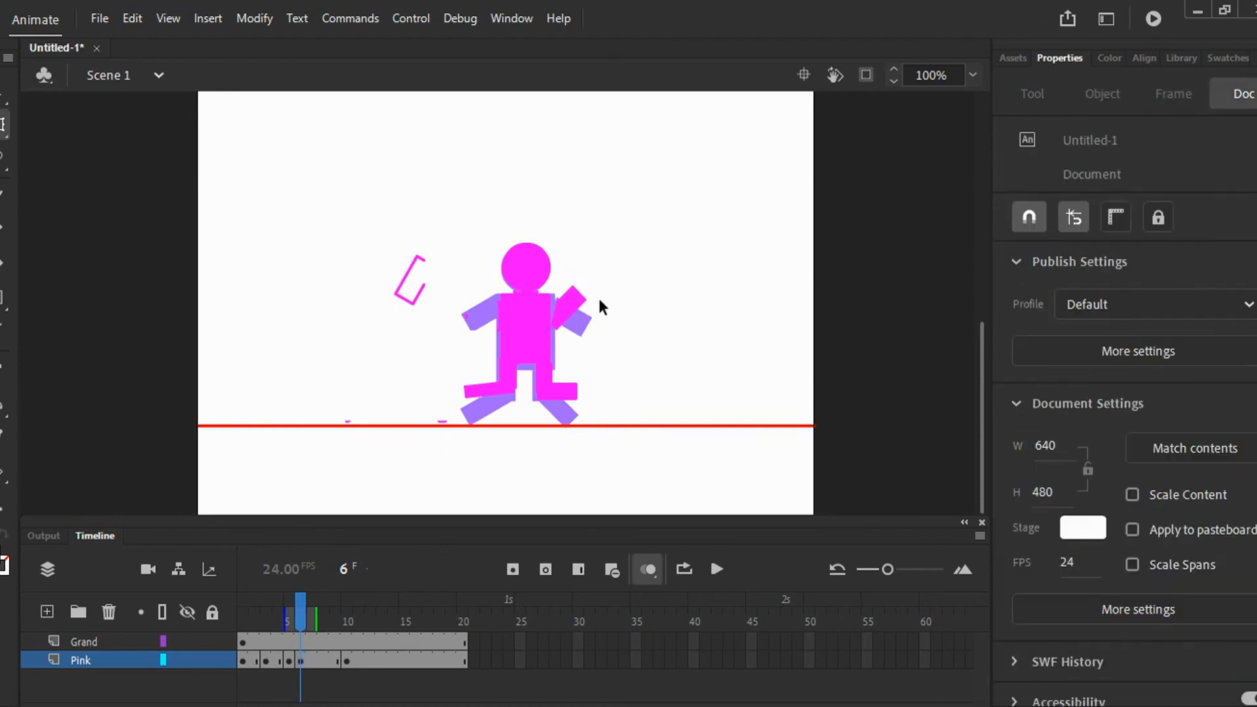
{"action": "left_click_drag", "start_coordinate": [419, 257], "coordinate": [337, 188]}
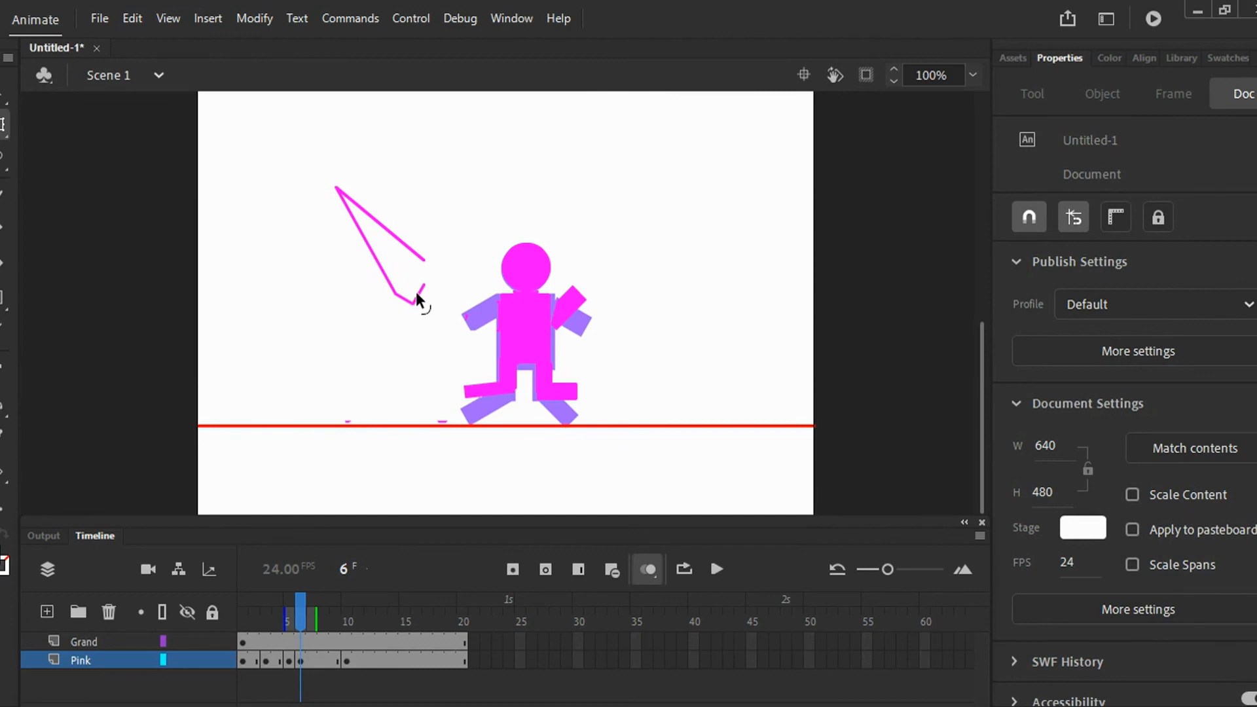
{"action": "mouse_move", "coordinate": [407, 301]}
{"action": "left_mouse_down"}
{"action": "mouse_move", "coordinate": [367, 357]}
{"action": "mouse_move", "coordinate": [242, 298]}
{"action": "mouse_move", "coordinate": [243, 362]}
{"action": "left_mouse_up"}
{"action": "left_click_drag", "start_coordinate": [393, 230], "coordinate": [204, 218]}
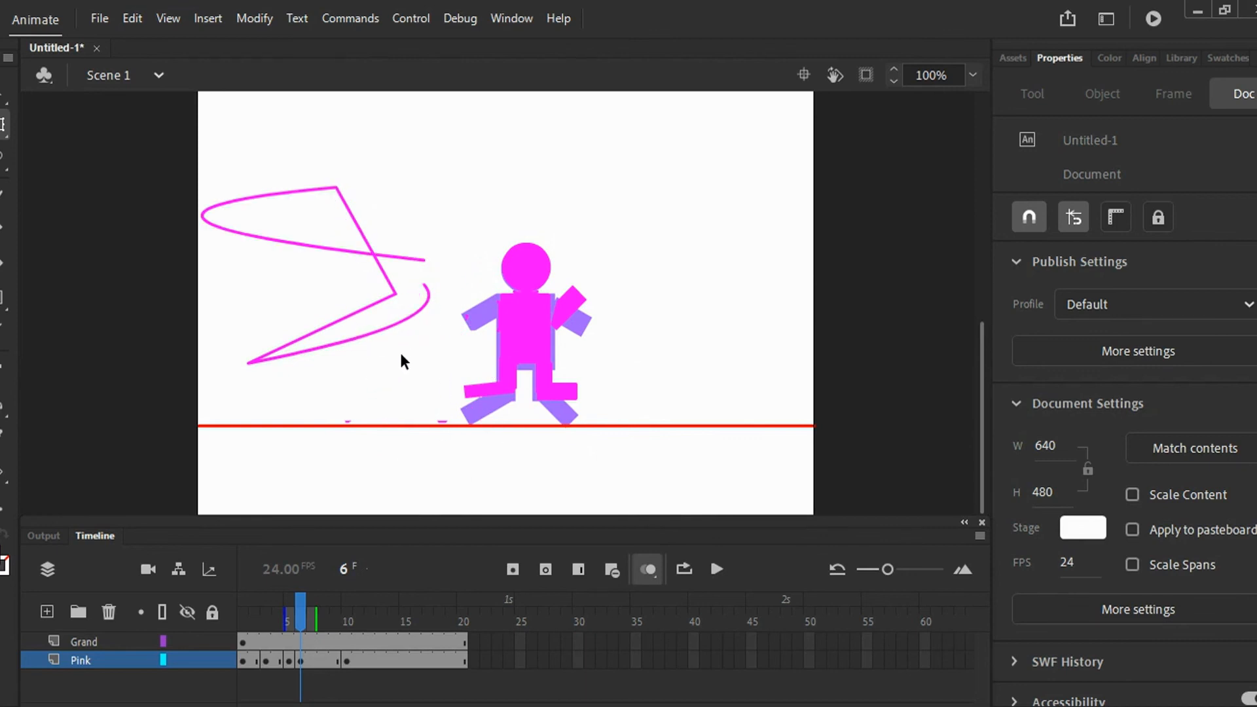
{"action": "left_click_drag", "start_coordinate": [398, 354], "coordinate": [353, 155]}
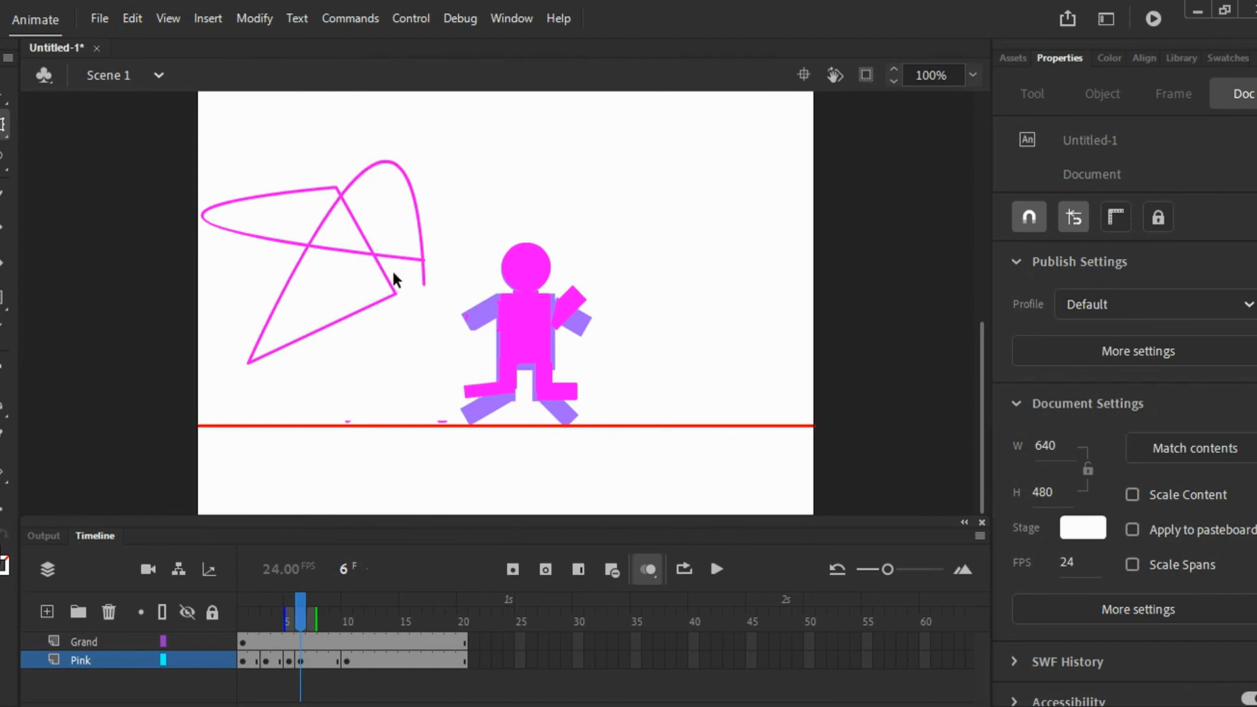
{"action": "left_click_drag", "start_coordinate": [398, 292], "coordinate": [453, 342]}
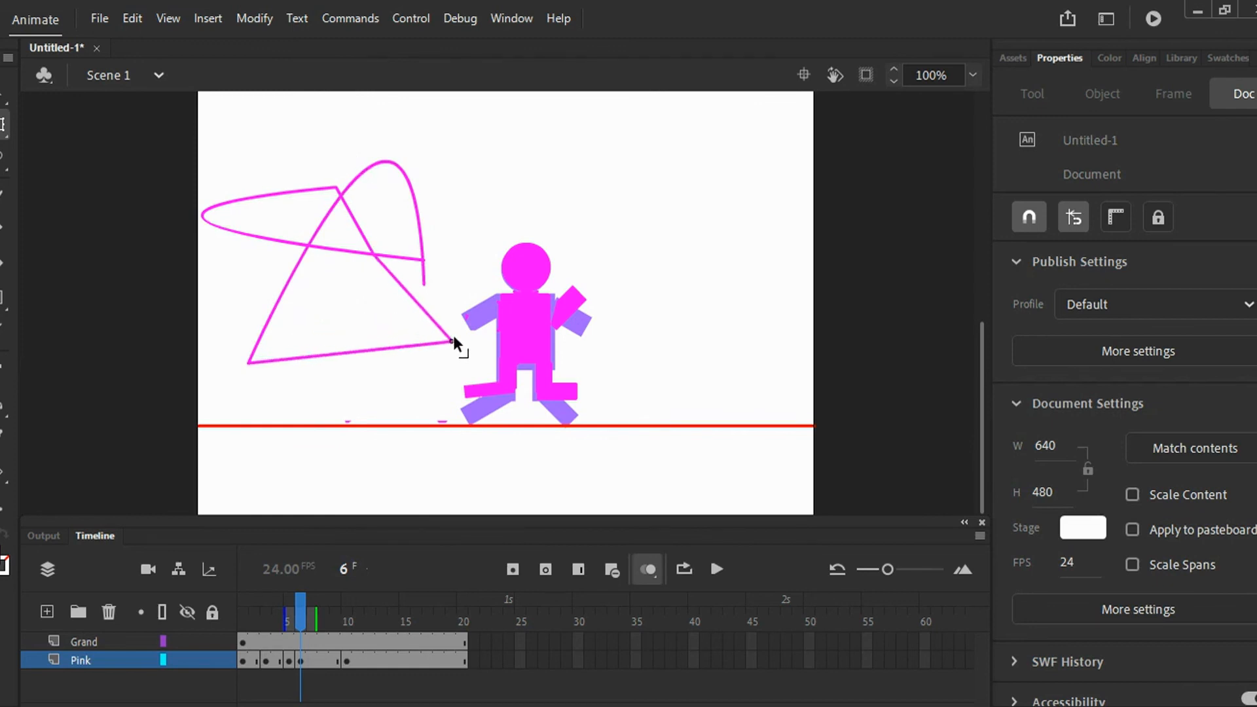
{"action": "left_click_drag", "start_coordinate": [331, 352], "coordinate": [314, 98]}
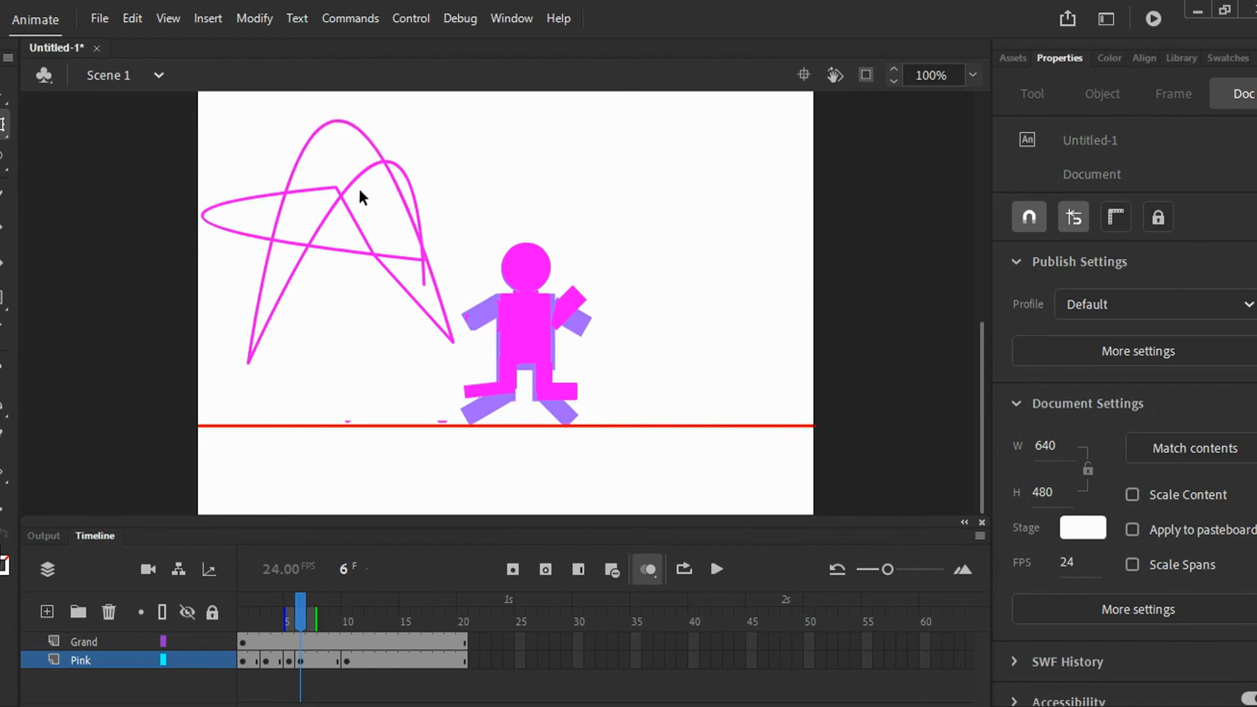
{"action": "left_click_drag", "start_coordinate": [377, 254], "coordinate": [381, 294]}
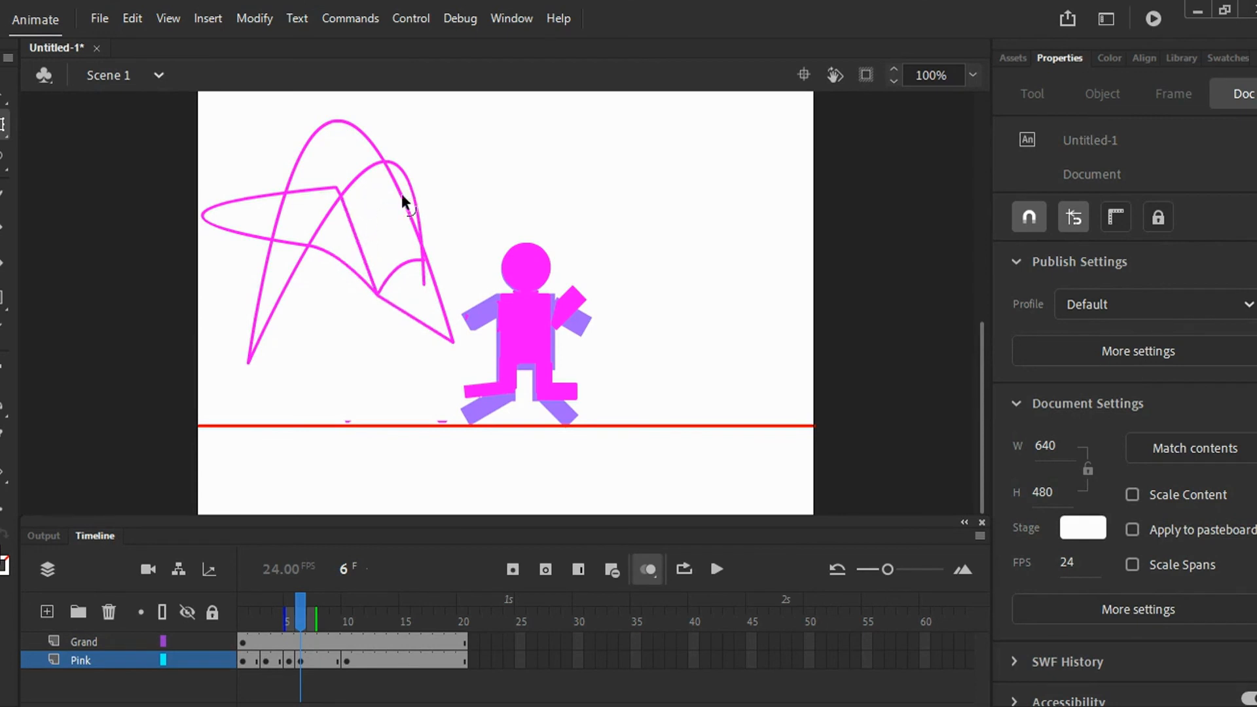
{"action": "left_click_drag", "start_coordinate": [411, 195], "coordinate": [446, 282]}
{"action": "left_click_drag", "start_coordinate": [461, 348], "coordinate": [371, 362]}
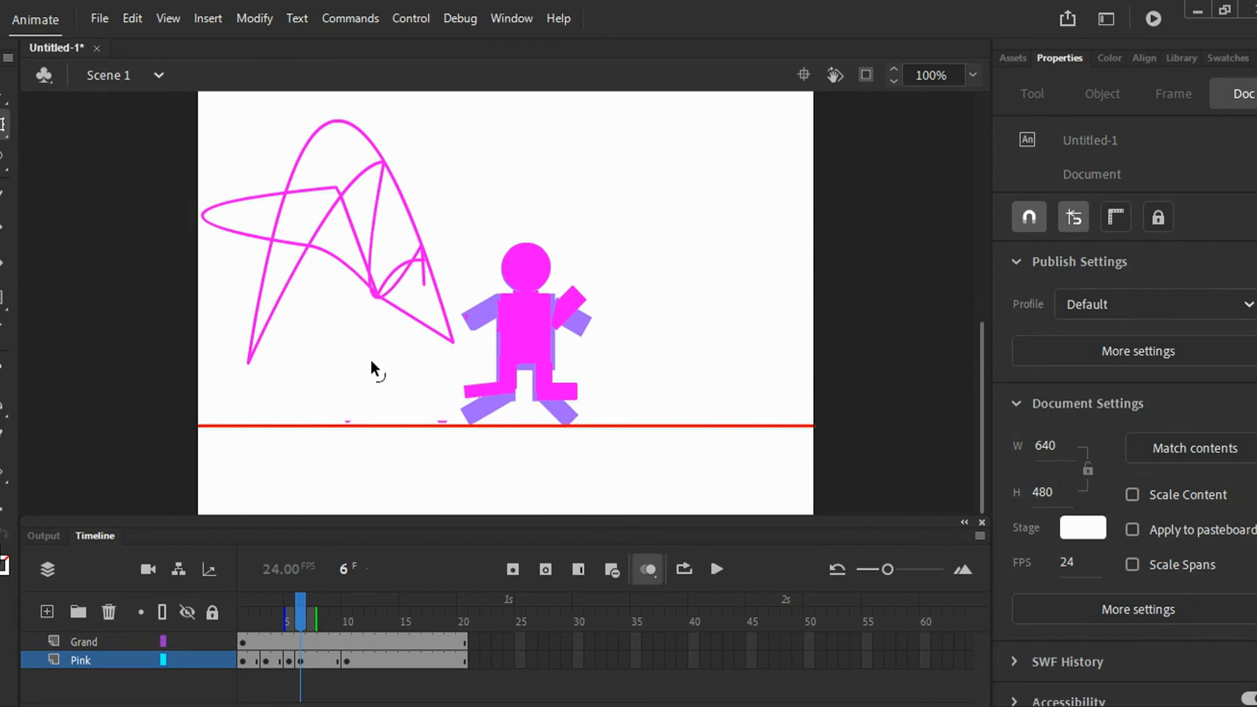
{"action": "left_click_drag", "start_coordinate": [273, 233], "coordinate": [370, 294]}
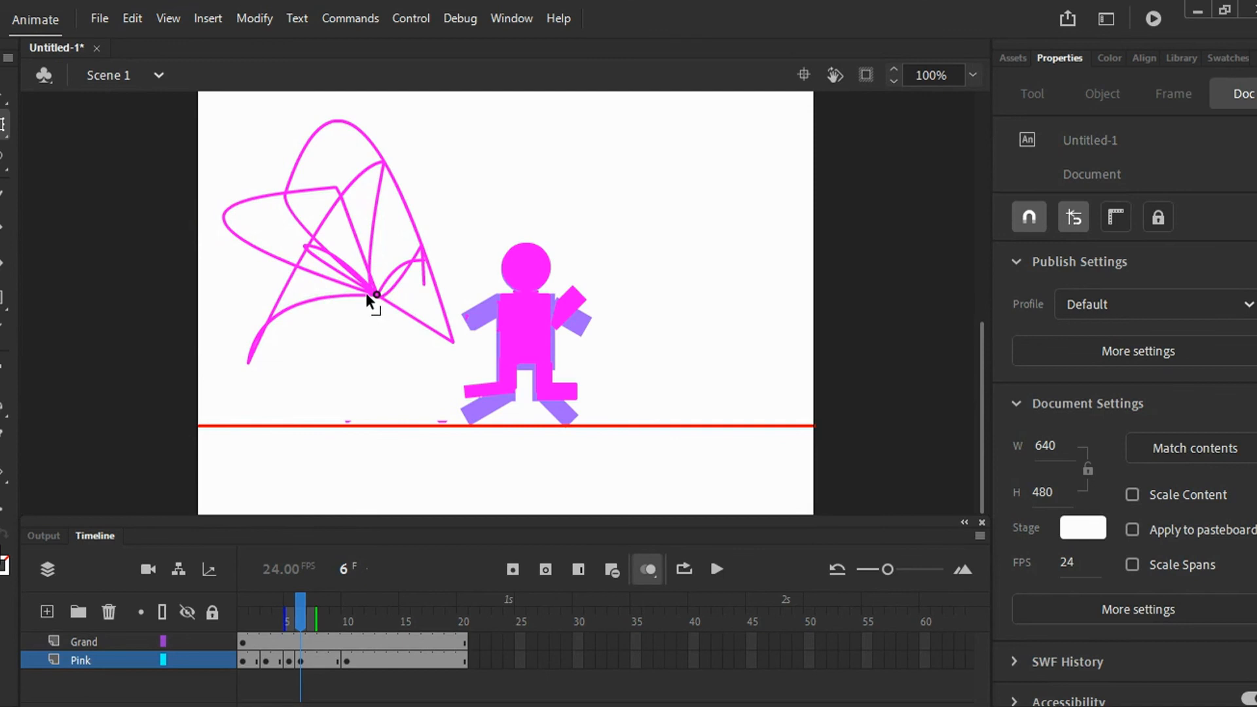
{"action": "left_click_drag", "start_coordinate": [312, 248], "coordinate": [381, 297]}
Delete all the leftover pink outline strokes beside the character.
{"action": "key", "text": "v"}
{"action": "mouse_move", "coordinate": [208, 116]}
{"action": "left_mouse_down"}
{"action": "mouse_move", "coordinate": [372, 192]}
{"action": "mouse_move", "coordinate": [455, 367]}
{"action": "left_mouse_up"}
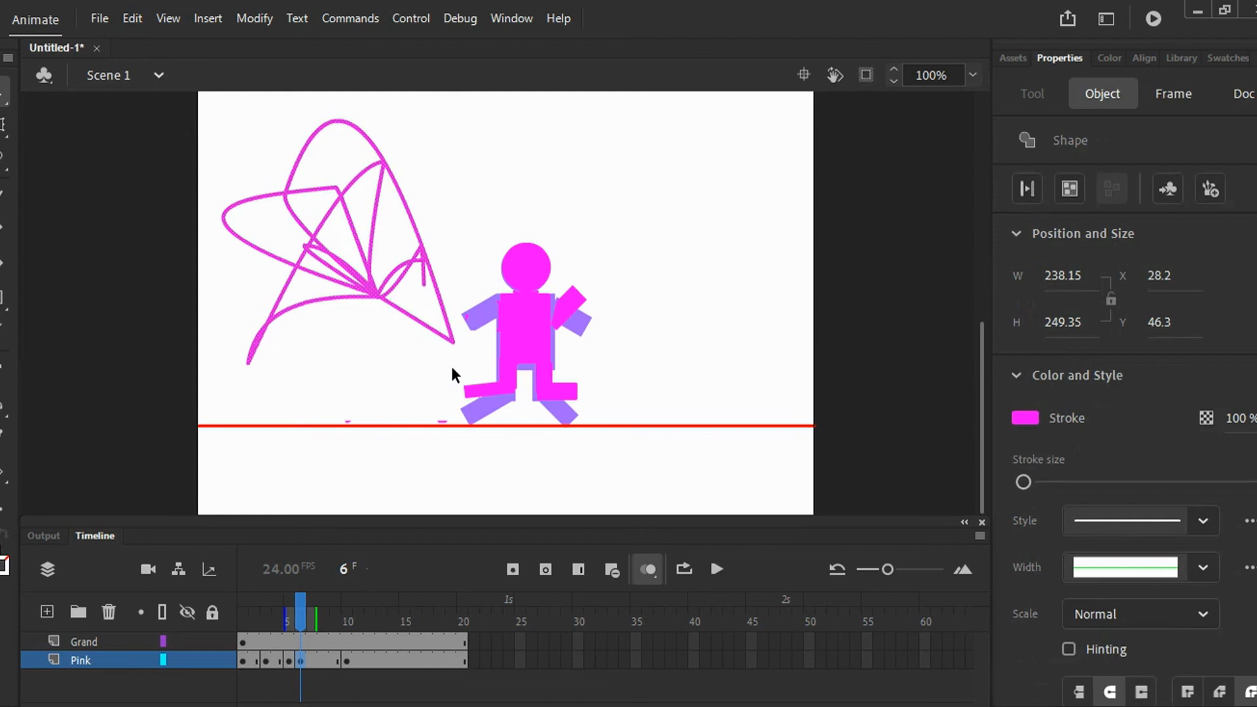
{"action": "key", "text": "Delete"}
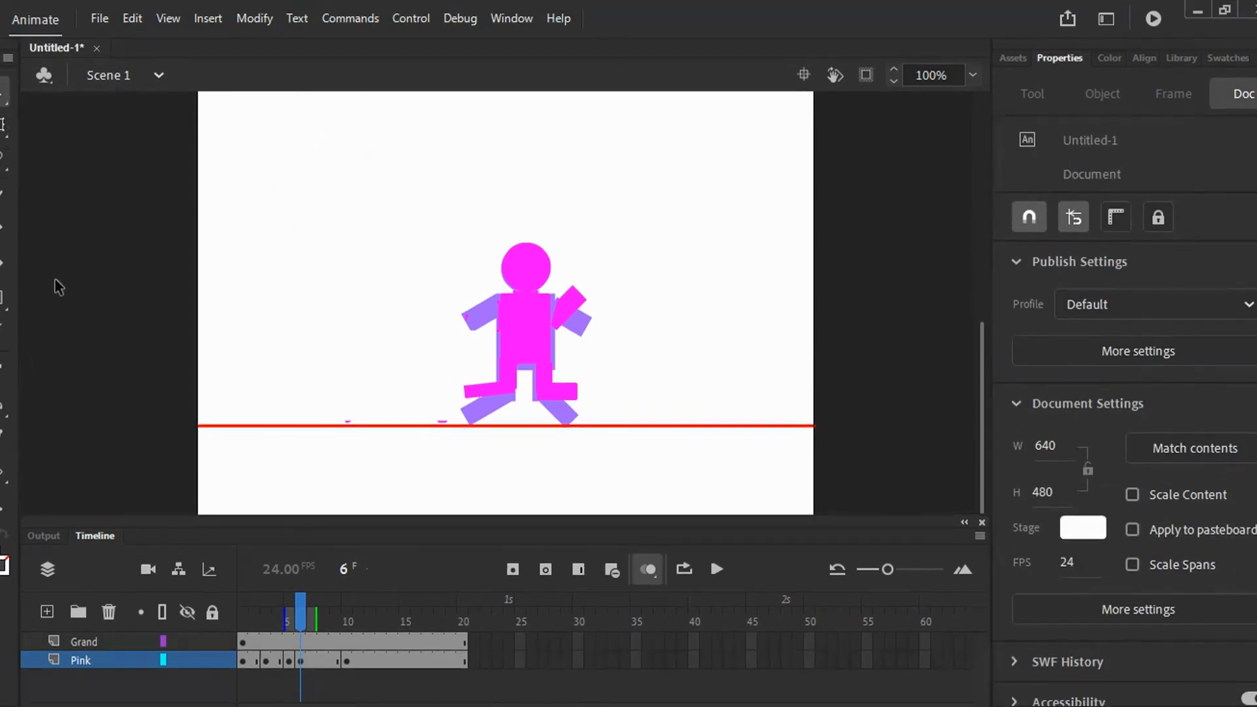
Draw a small upright pink rectangle, rotate it 45° counterclockwise and place it at the torso's left-hand shoulder, about X 282, Y 216.
{"action": "left_click", "coordinate": [12, 296]}
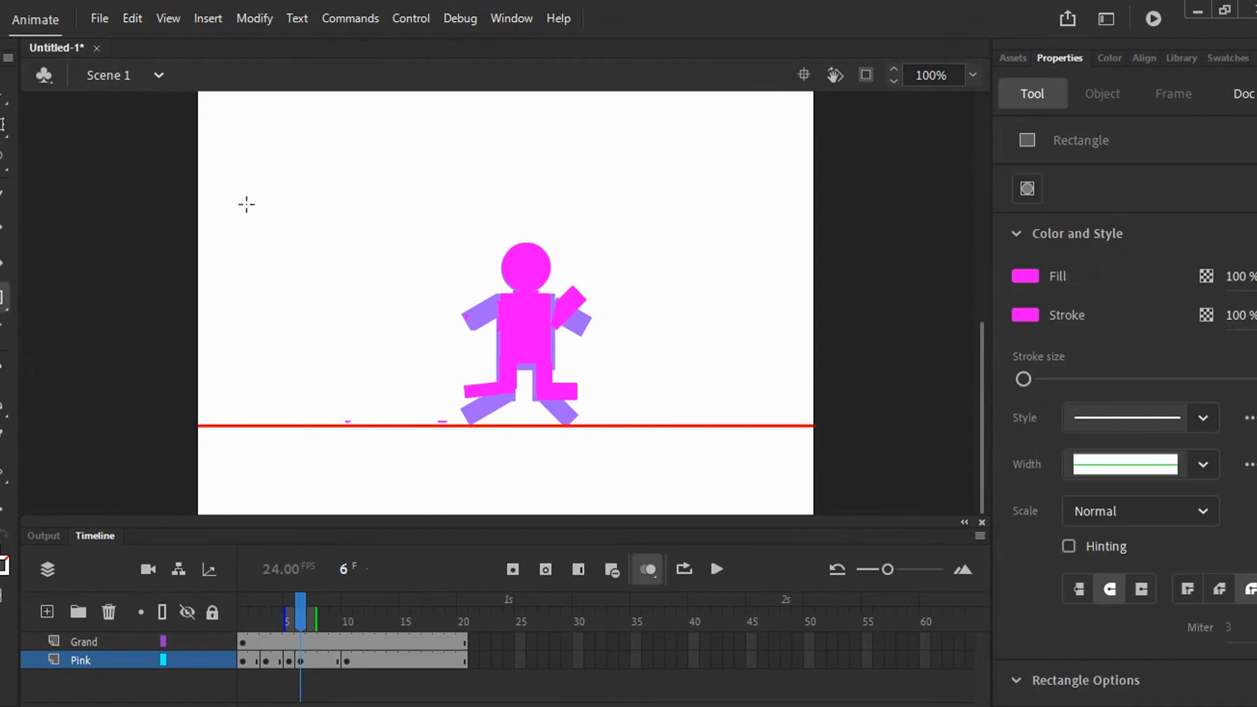
{"action": "left_click_drag", "start_coordinate": [305, 236], "coordinate": [322, 273]}
{"action": "left_click", "coordinate": [4, 124]}
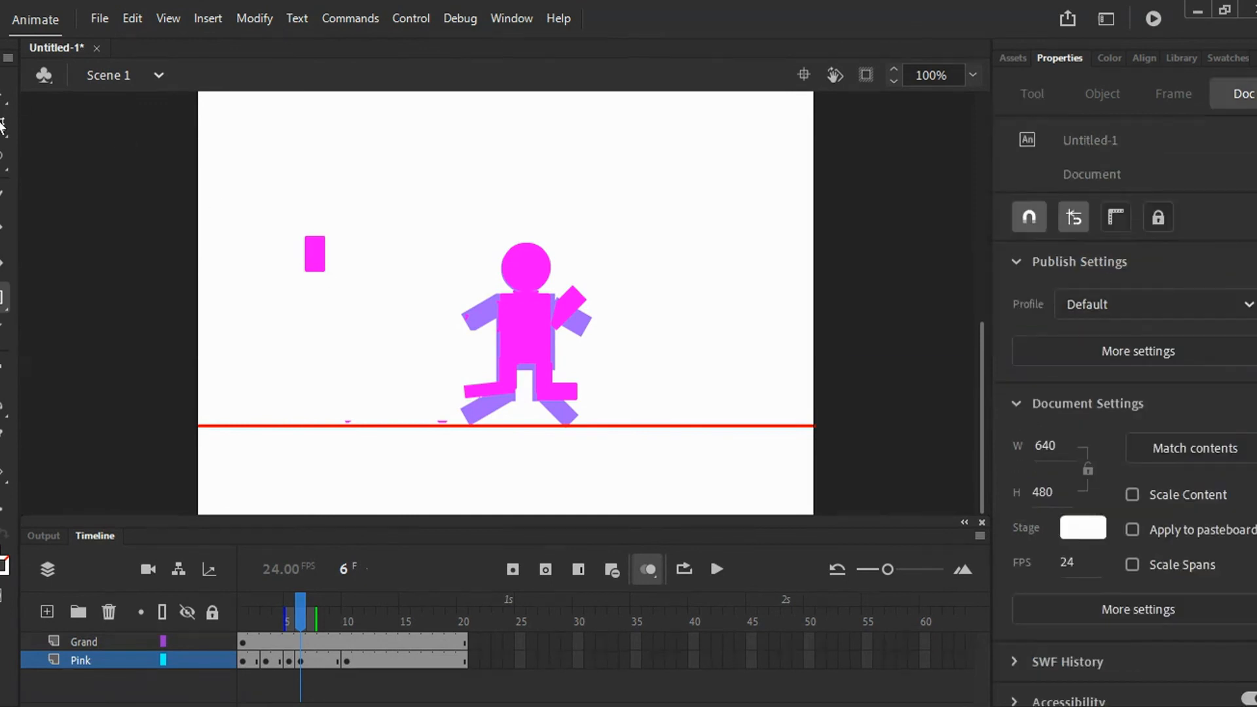
{"action": "left_click_drag", "start_coordinate": [285, 210], "coordinate": [365, 289]}
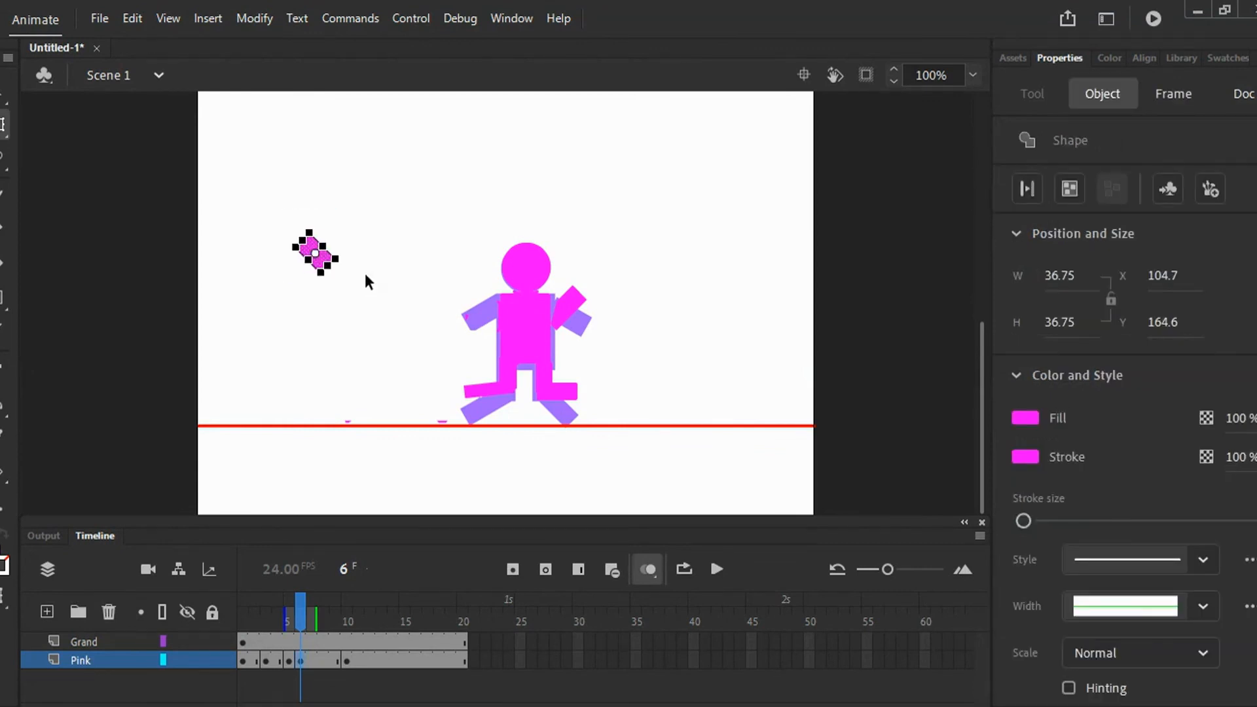
{"action": "left_click_drag", "start_coordinate": [322, 263], "coordinate": [495, 312]}
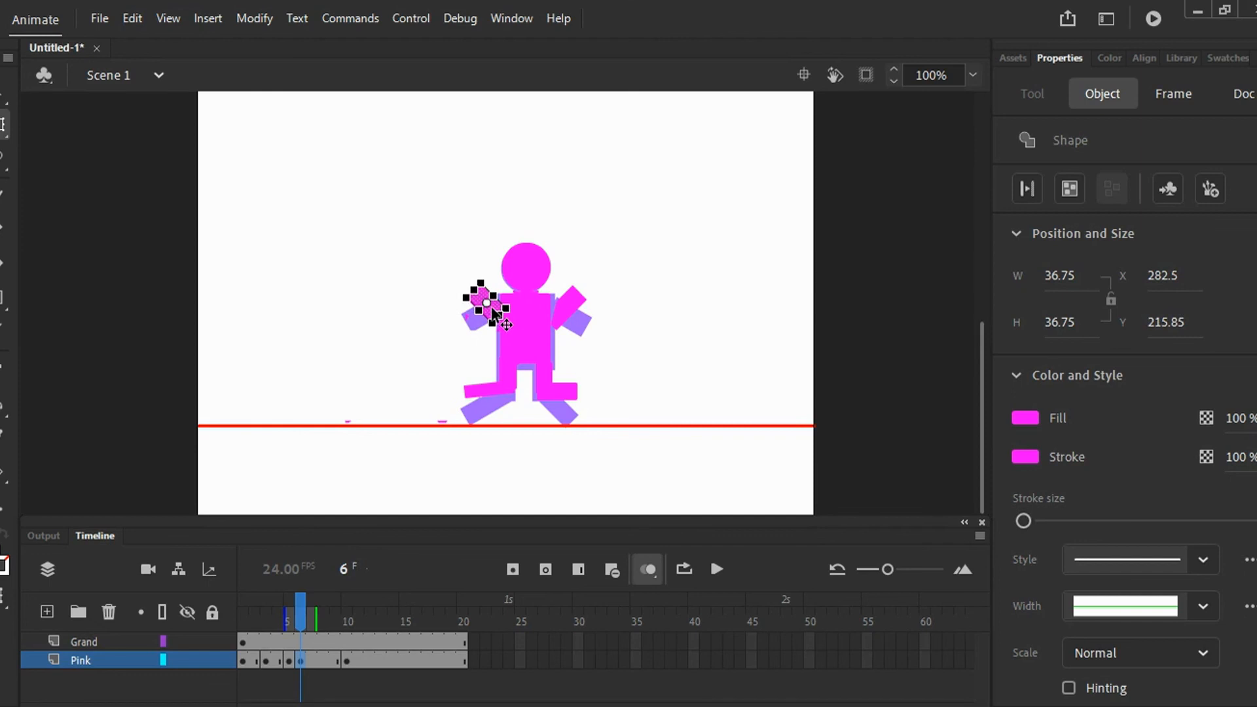
{"action": "left_click", "coordinate": [640, 245]}
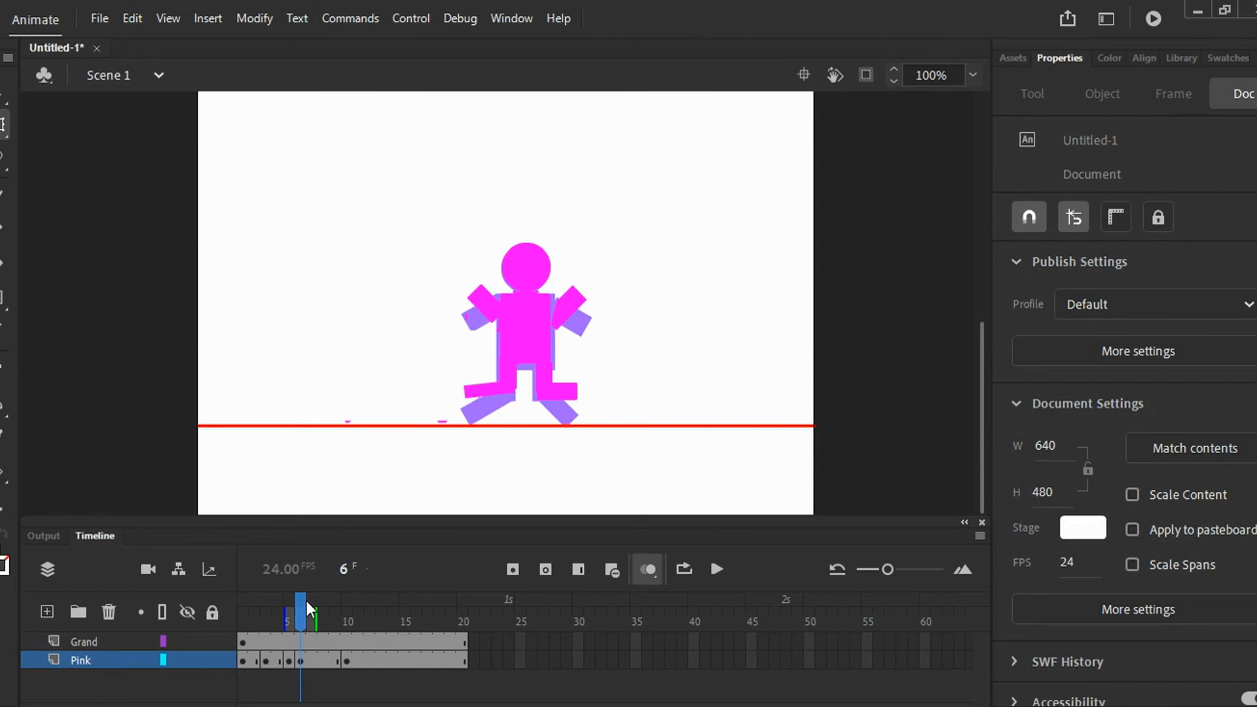
Turn off onion skinning and compare the character's poses on frames 9 and 10.
{"action": "left_click_drag", "start_coordinate": [299, 605], "coordinate": [334, 619]}
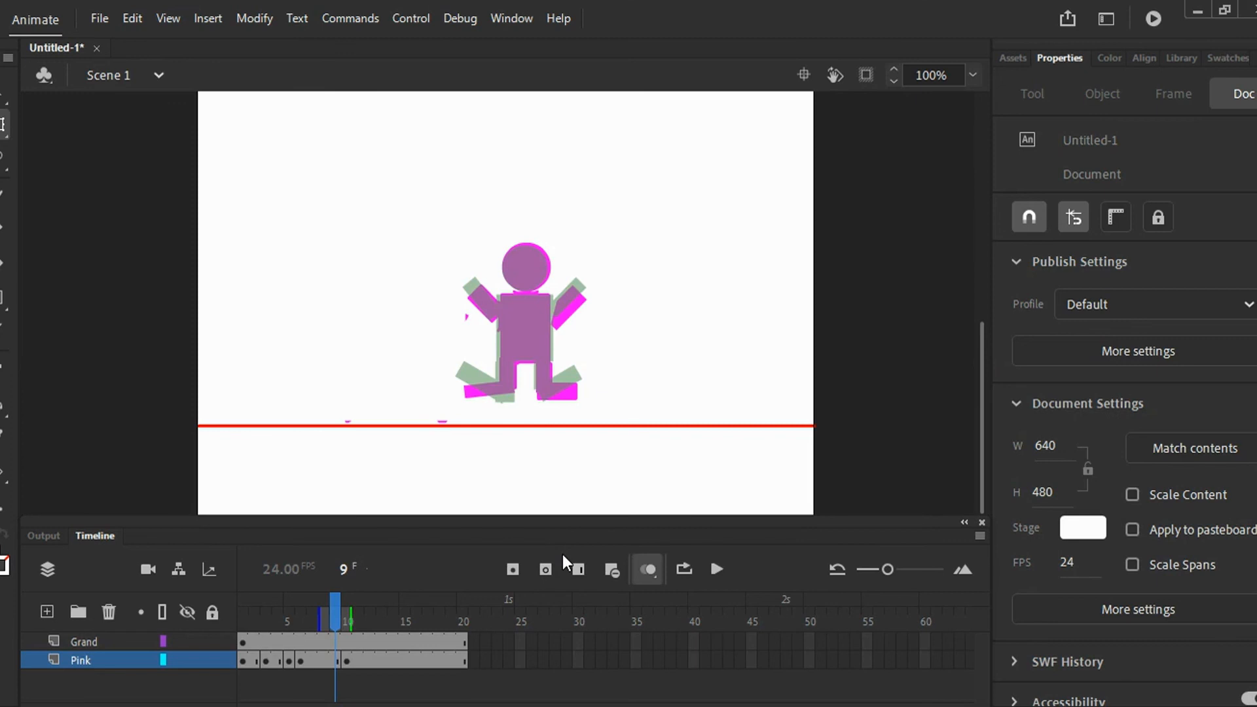
{"action": "left_click", "coordinate": [651, 568]}
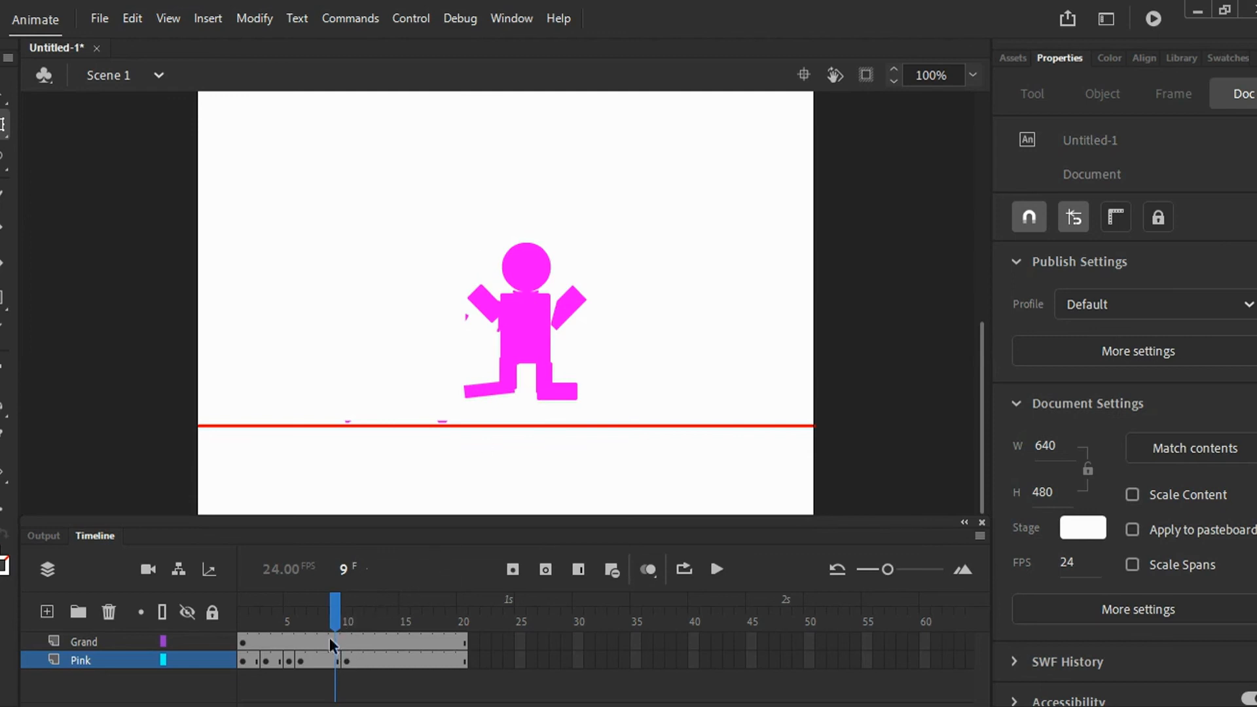
{"action": "left_click_drag", "start_coordinate": [335, 622], "coordinate": [345, 622]}
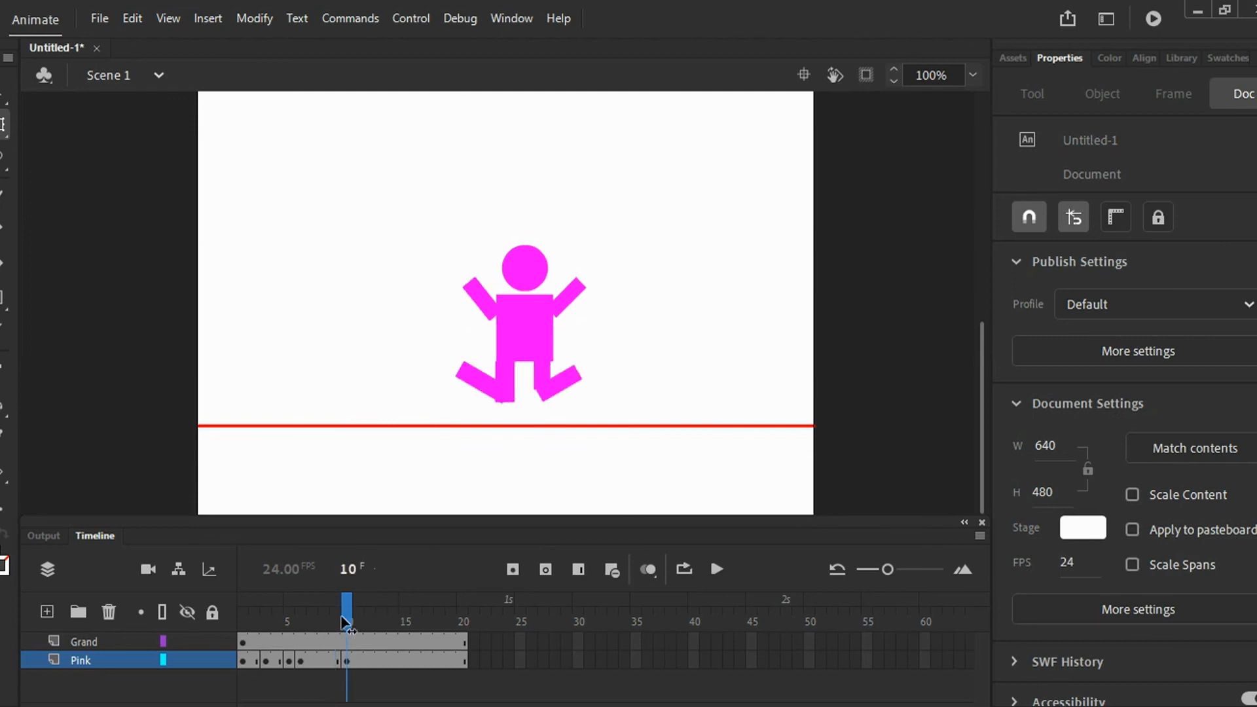
{"action": "left_click", "coordinate": [336, 660]}
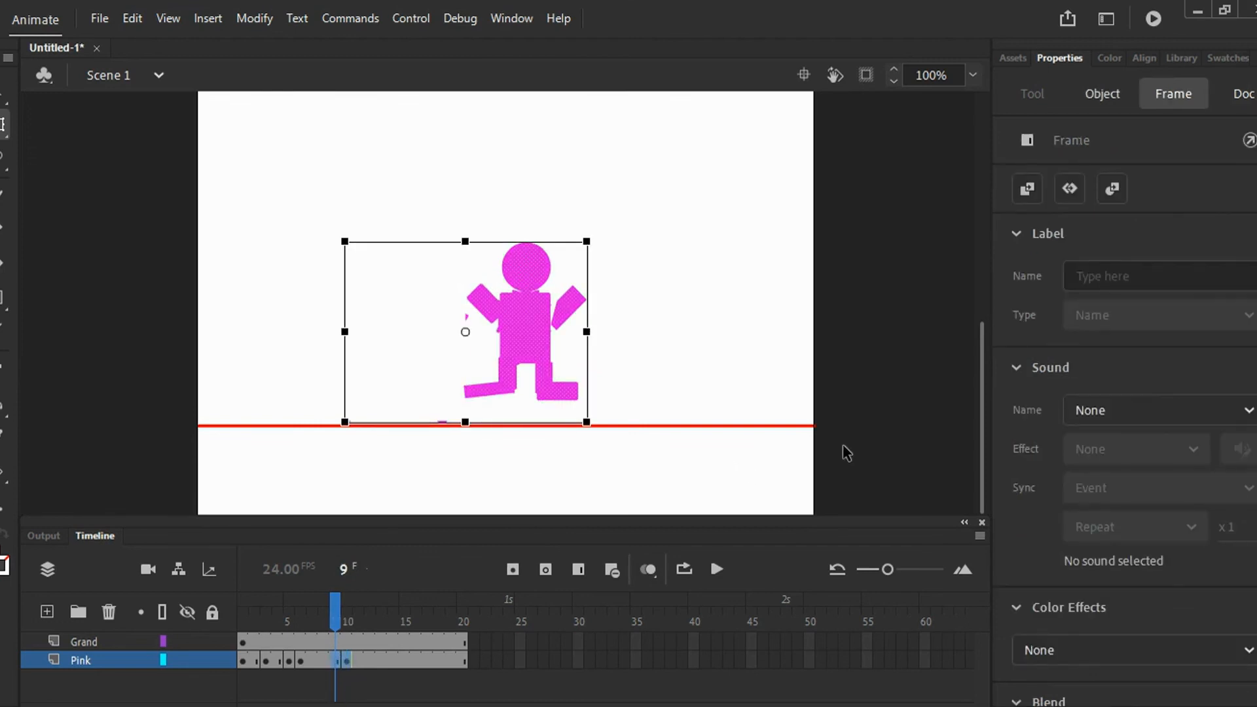
{"action": "left_click", "coordinate": [835, 468]}
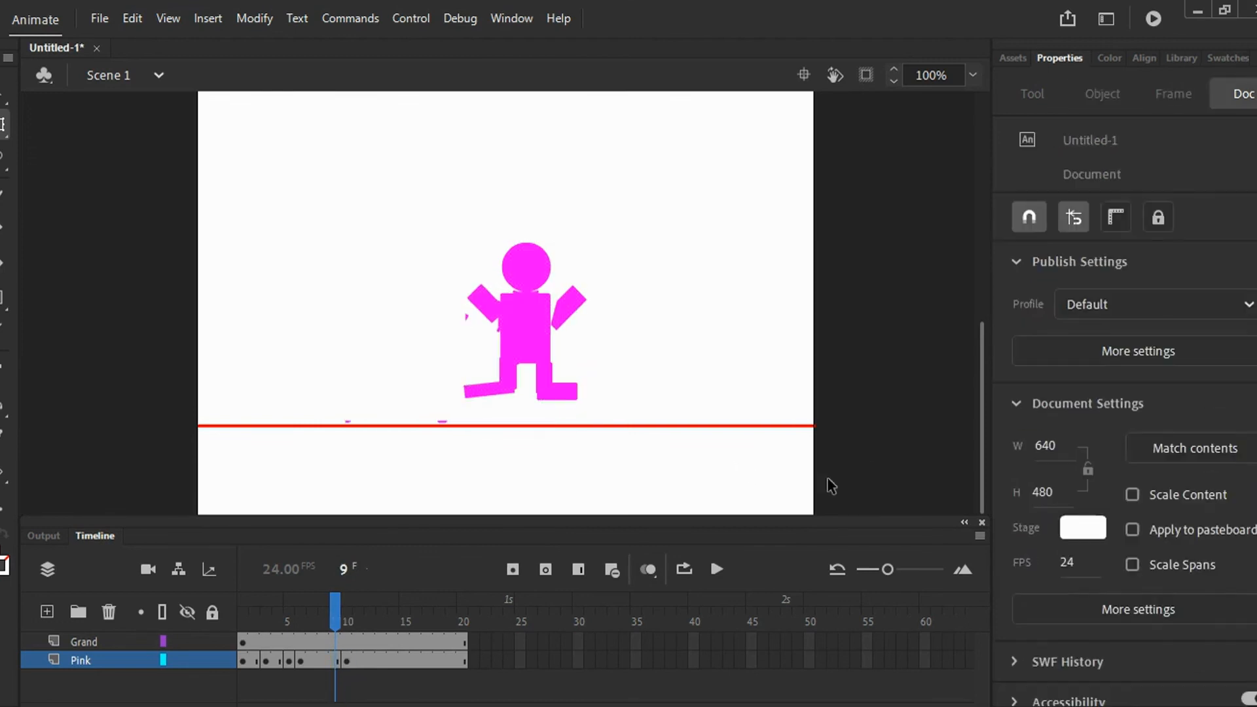
{"action": "left_click", "coordinate": [342, 603]}
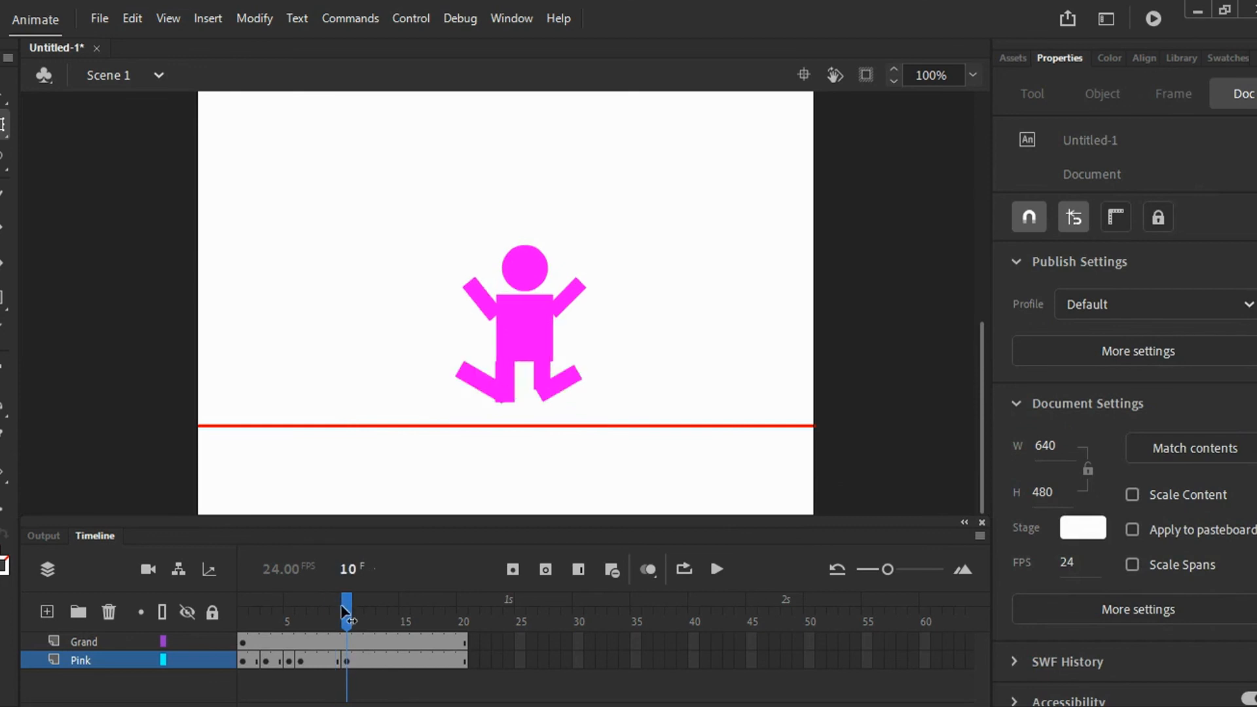
Shift the Pink layer's keyframe from frame 10 to frame 9.
{"action": "left_click", "coordinate": [349, 661]}
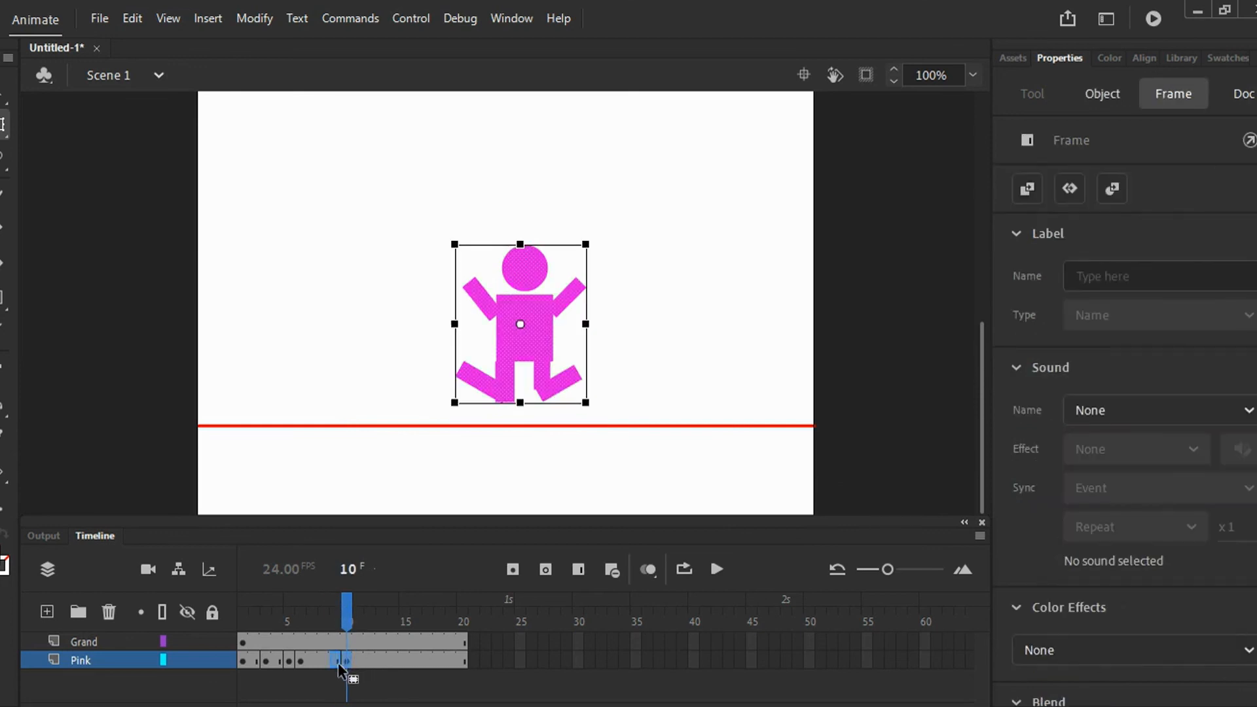
{"action": "left_click_drag", "start_coordinate": [338, 662], "coordinate": [327, 663]}
{"action": "left_click", "coordinate": [861, 423]}
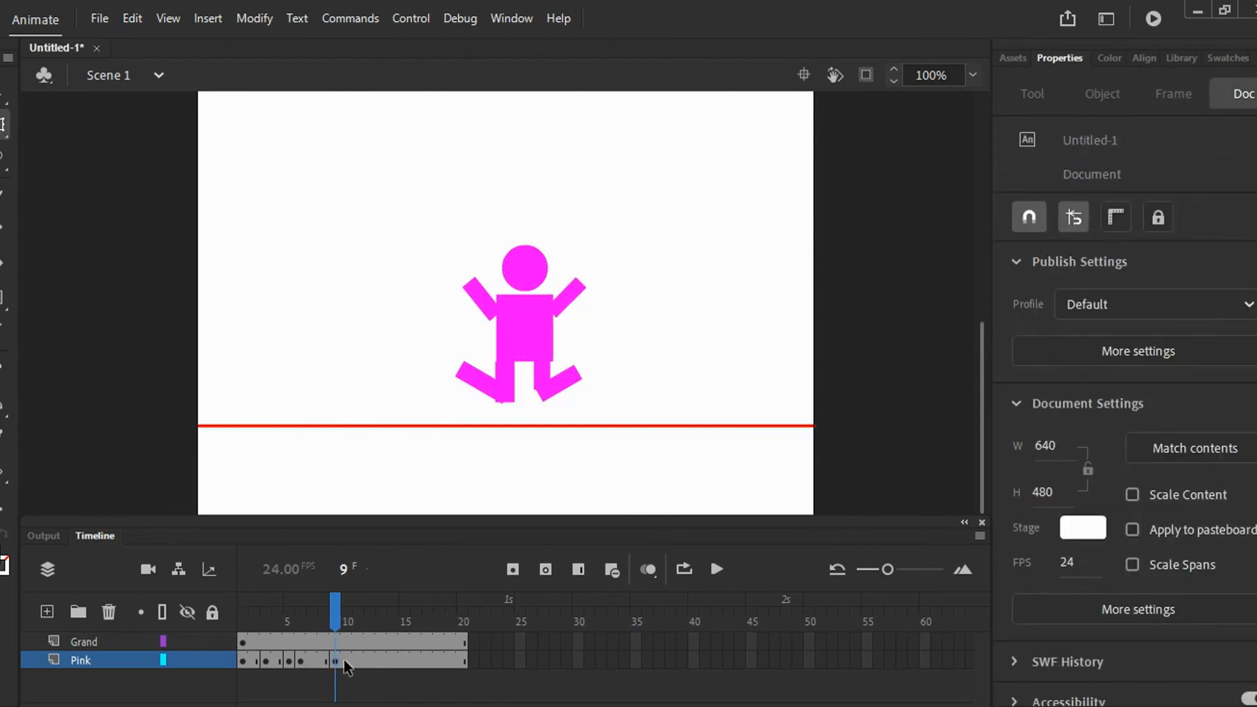
Remove frames 10 to 20 from both the Grand and Pink layers.
{"action": "left_click_drag", "start_coordinate": [344, 661], "coordinate": [462, 637]}
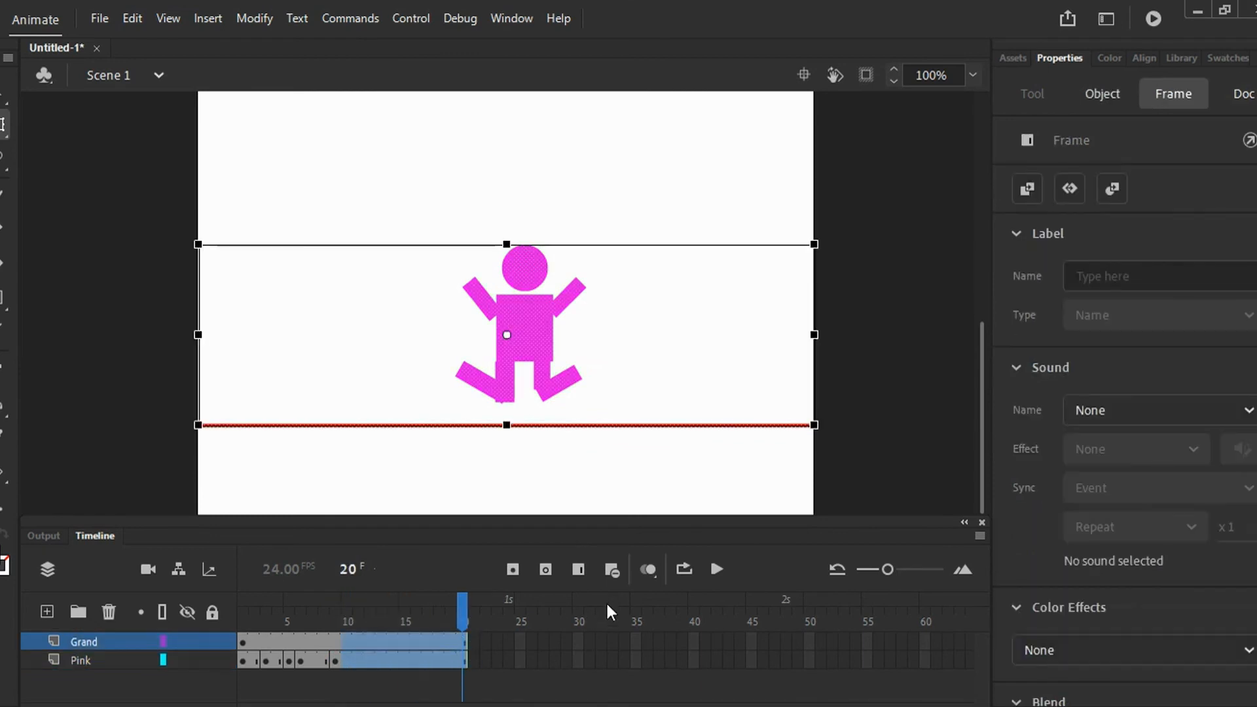
{"action": "left_click", "coordinate": [612, 567]}
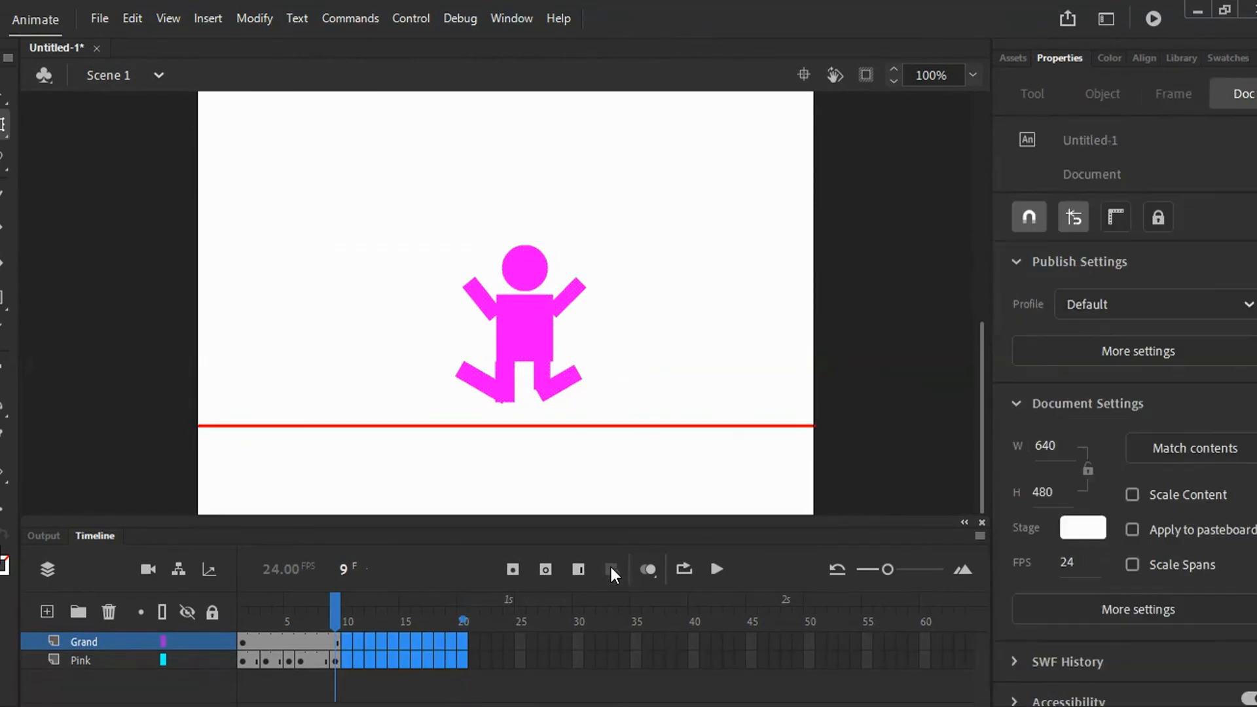
{"action": "key", "text": "shift+F5"}
Return to frame 1, preview the animation with Test Movie, and close the preview.
{"action": "left_click_drag", "start_coordinate": [324, 596], "coordinate": [245, 619]}
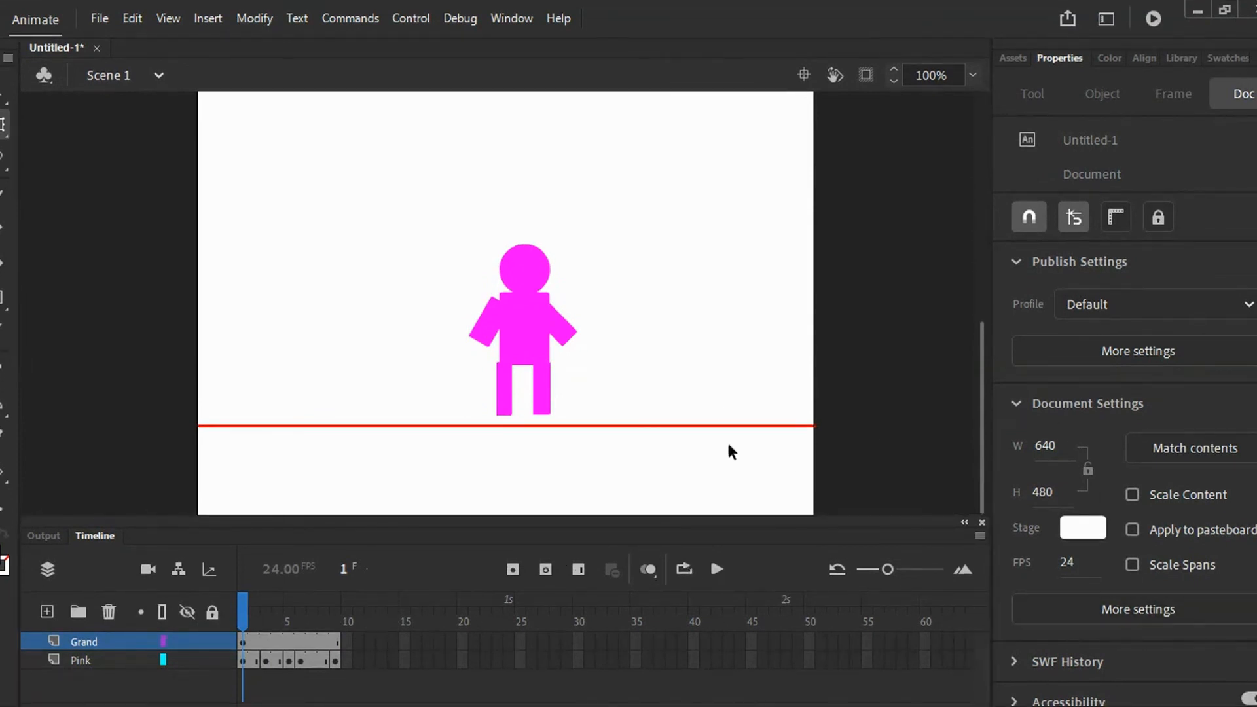
{"action": "left_click", "coordinate": [1153, 25]}
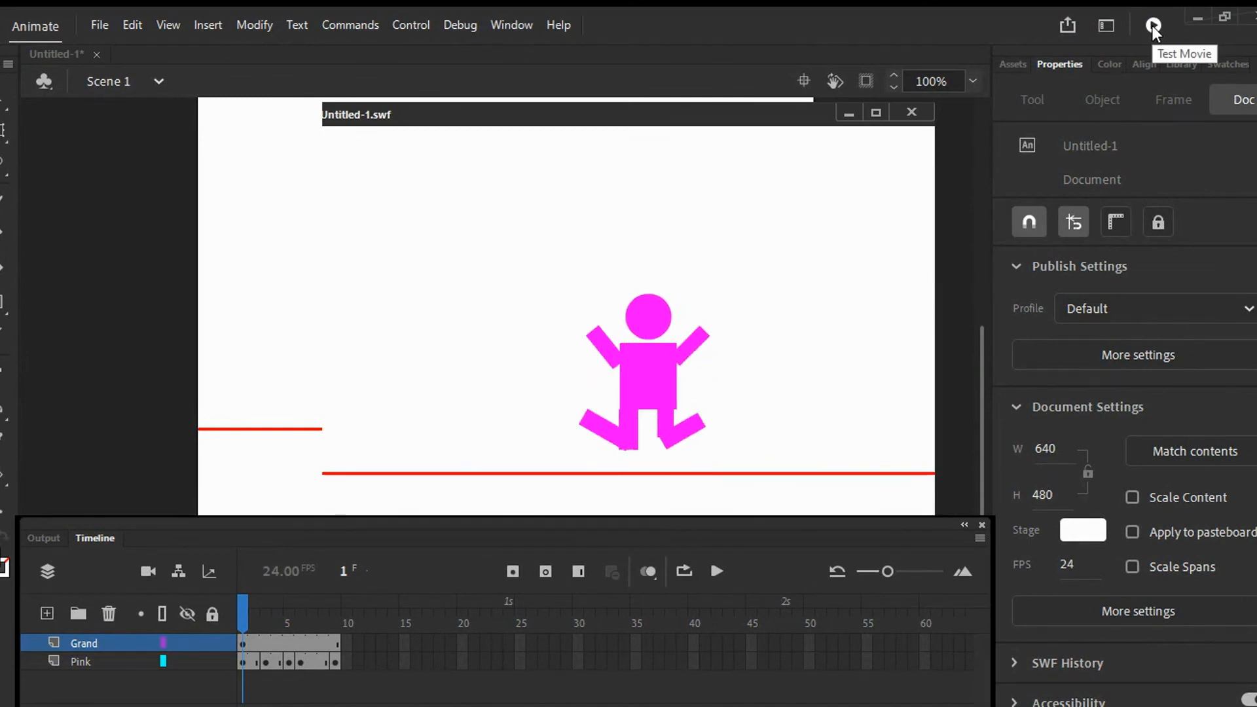
{"action": "left_click", "coordinate": [911, 107]}
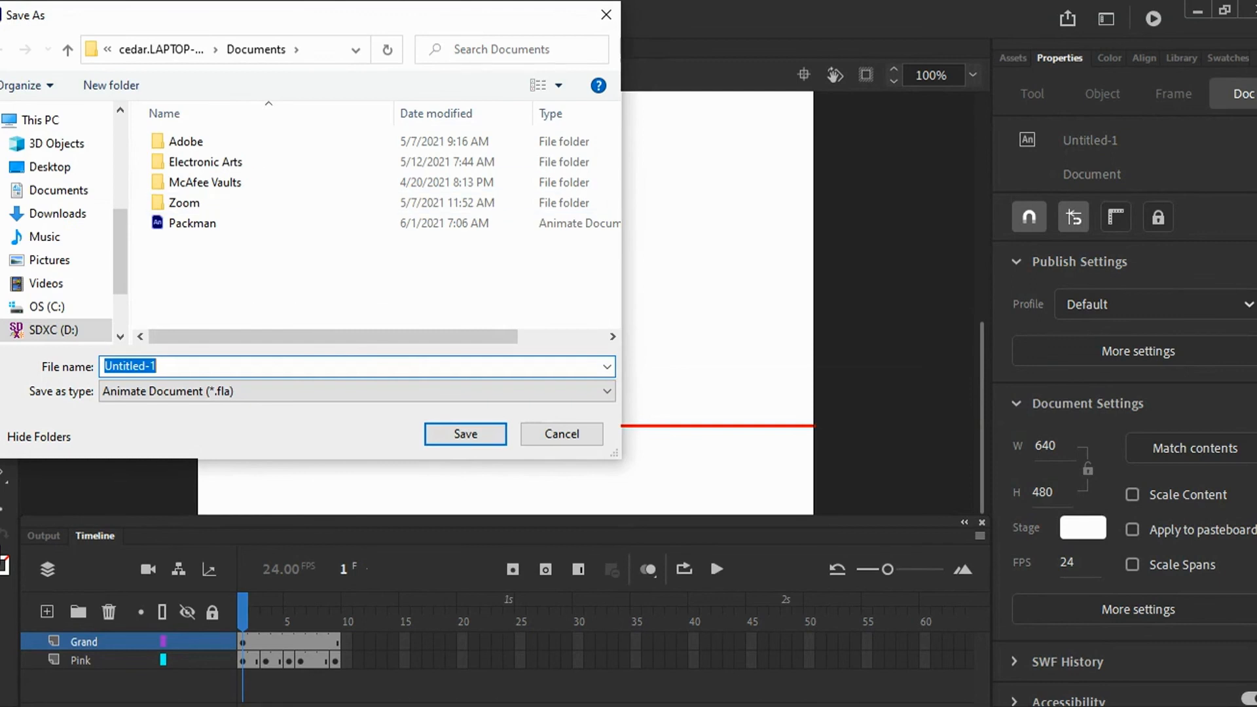
{"action": "left_click", "coordinate": [158, 366]}
{"action": "key", "text": "BackSpace"}
{"action": "key", "text": "BackSpace"}
{"action": "key", "text": "BackSpace"}
{"action": "key", "text": "BackSpace"}
{"action": "key", "text": "BackSpace"}
{"action": "key", "text": "BackSpace"}
{"action": "key", "text": "BackSpace"}
{"action": "key", "text": "BackSpace"}
{"action": "key", "text": "BackSpace"}
{"action": "key", "text": "BackSpace"}
{"action": "type", "text": "Vidoe"}
{"action": "key", "text": "BackSpace"}
{"action": "key", "text": "BackSpace"}
{"action": "type", "text": "eo An"}
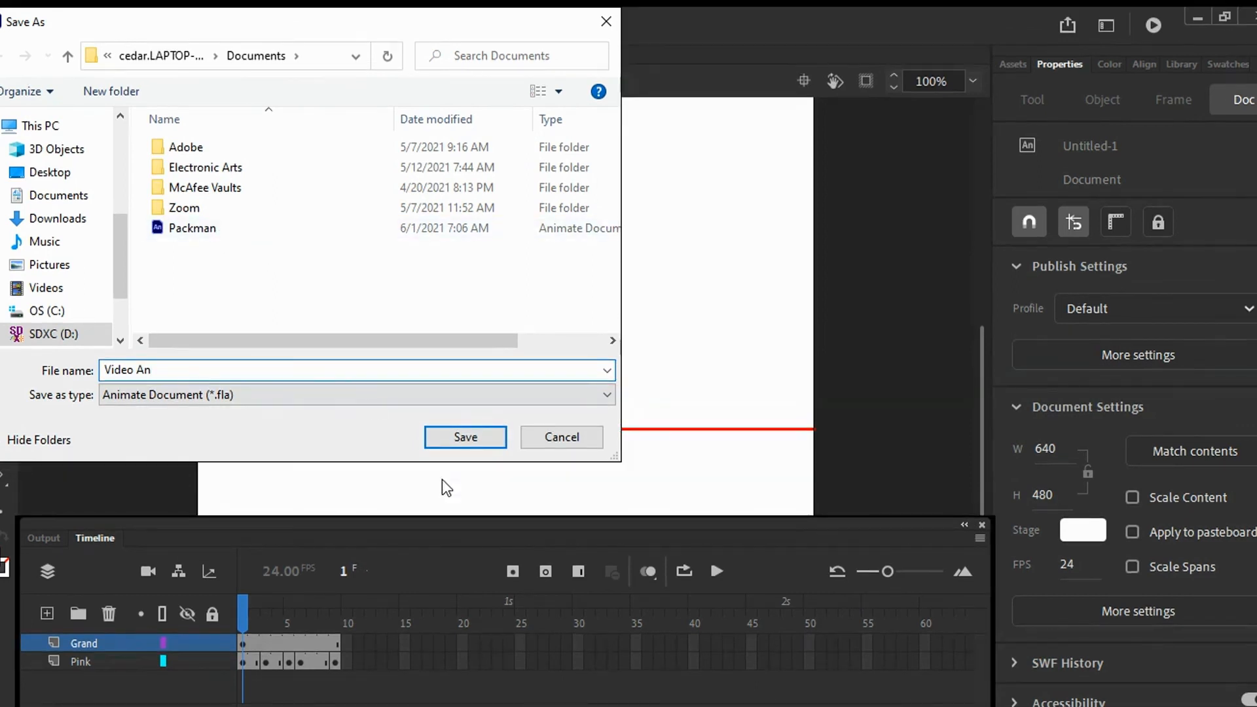
{"action": "left_click", "coordinate": [575, 436]}
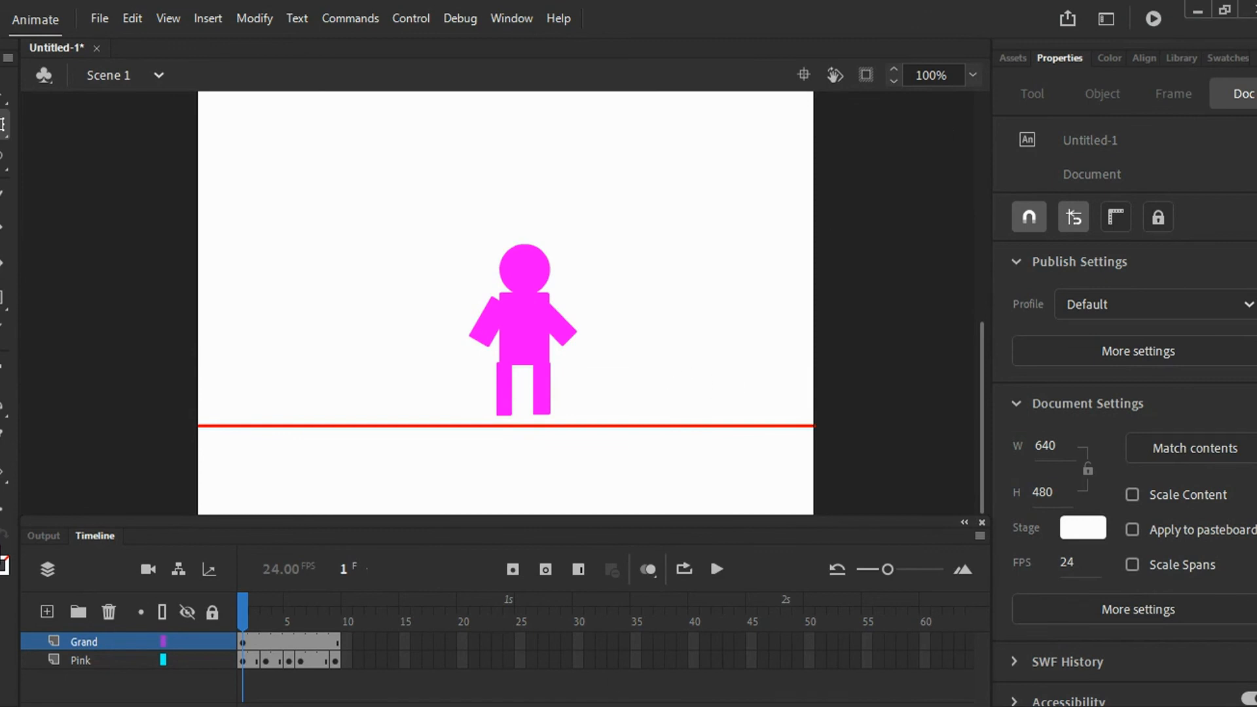
Close the program without saving the changes to Untitled-1.
{"action": "left_click", "coordinate": [1248, 8]}
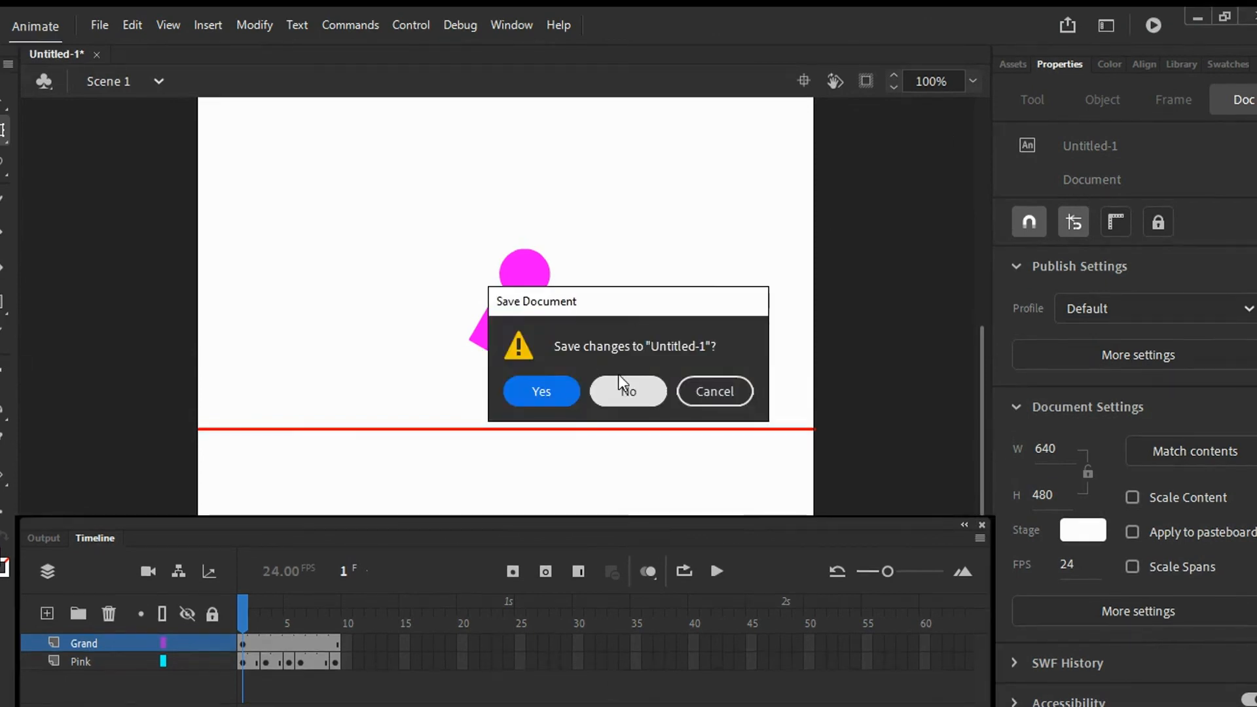
{"action": "left_click", "coordinate": [643, 395]}
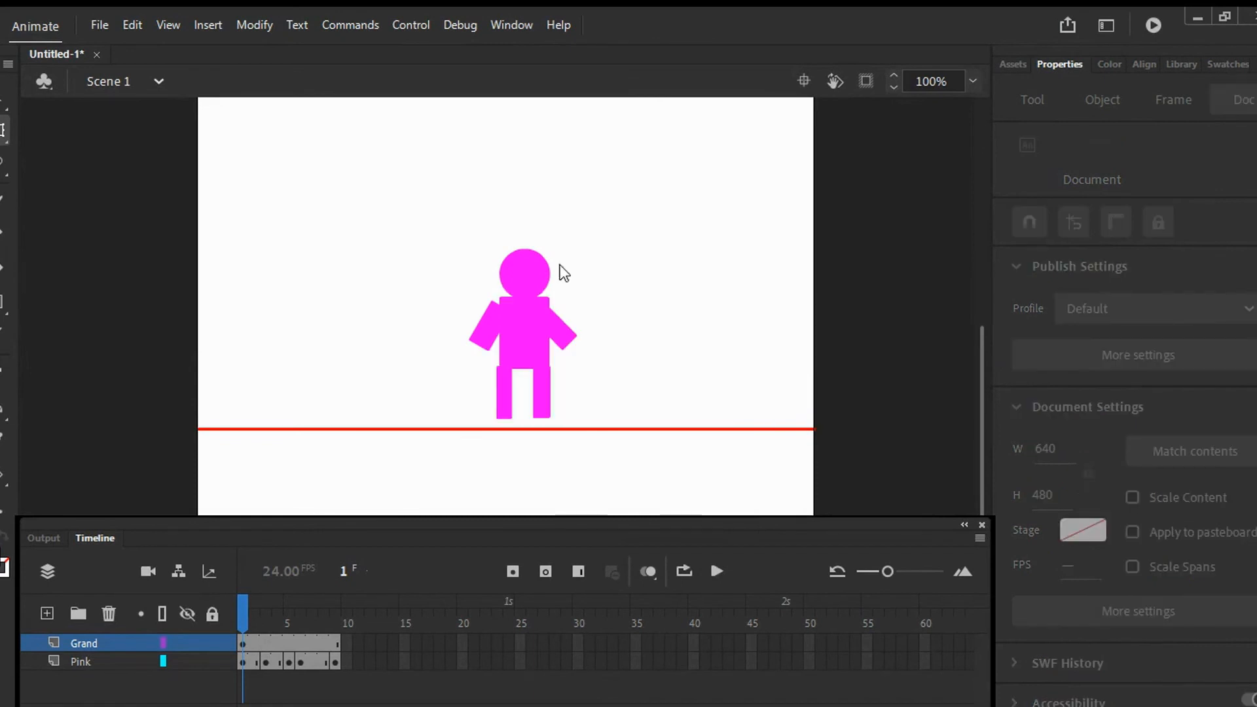